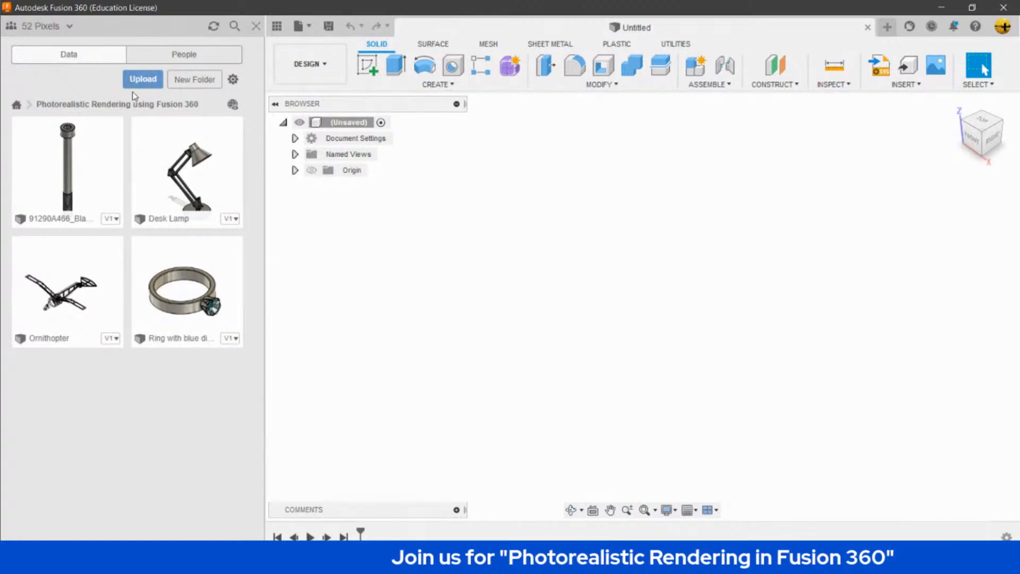
Open the 91290A466 Black-Oxide Alloy Steel Socket Head Screw design from the project and hide the data panel.
{"action": "double_click", "coordinate": [77, 189]}
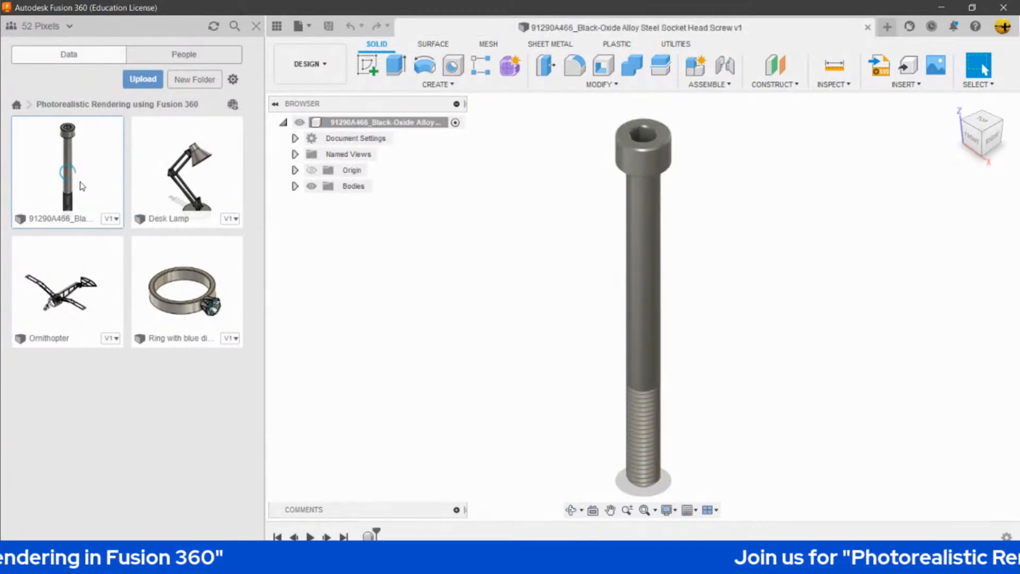
{"action": "left_click", "coordinate": [256, 26]}
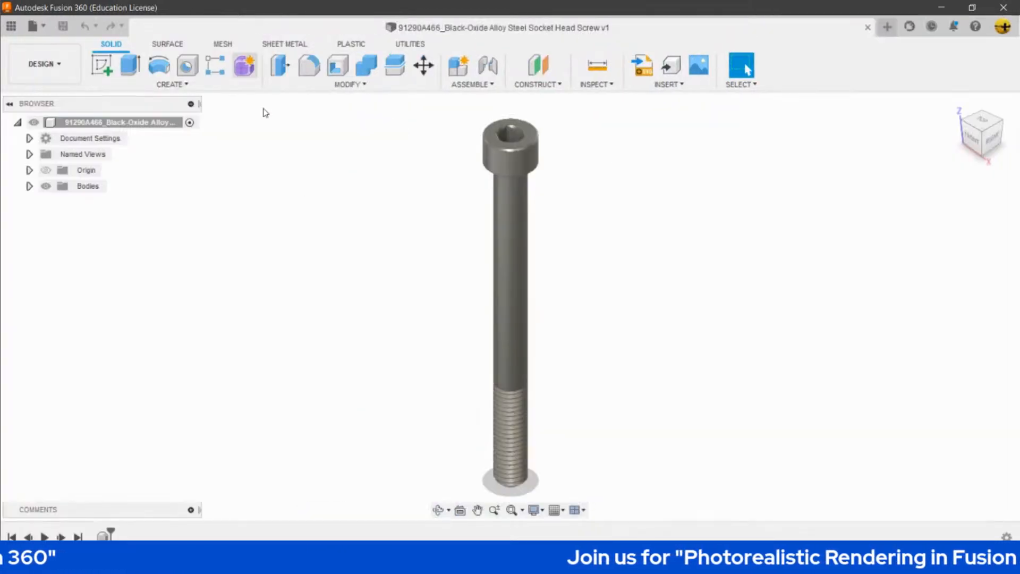
{"action": "middle_click_drag", "start_coordinate": [508, 337], "coordinate": [524, 287], "text": "shift"}
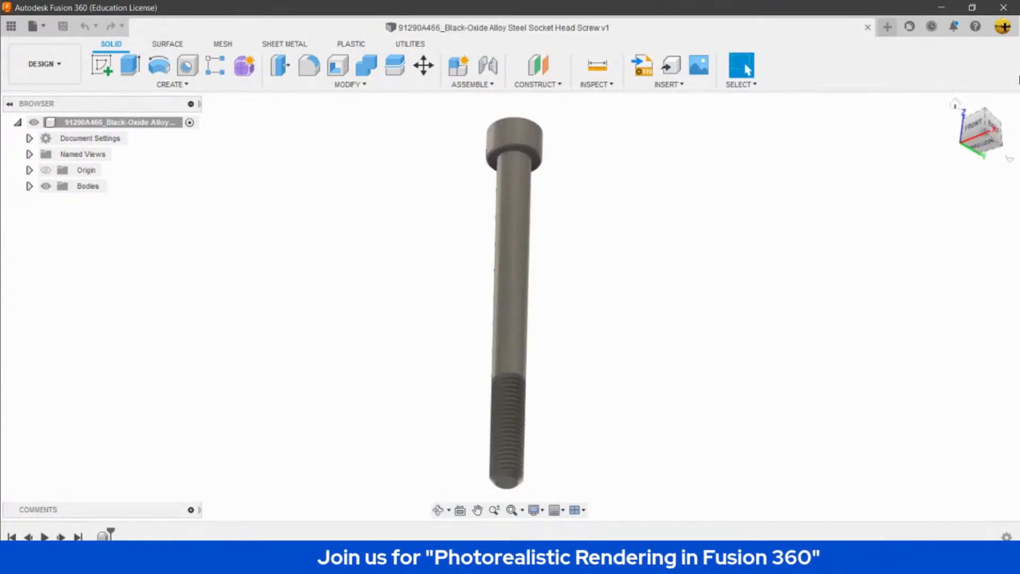
{"action": "left_click", "coordinate": [955, 105]}
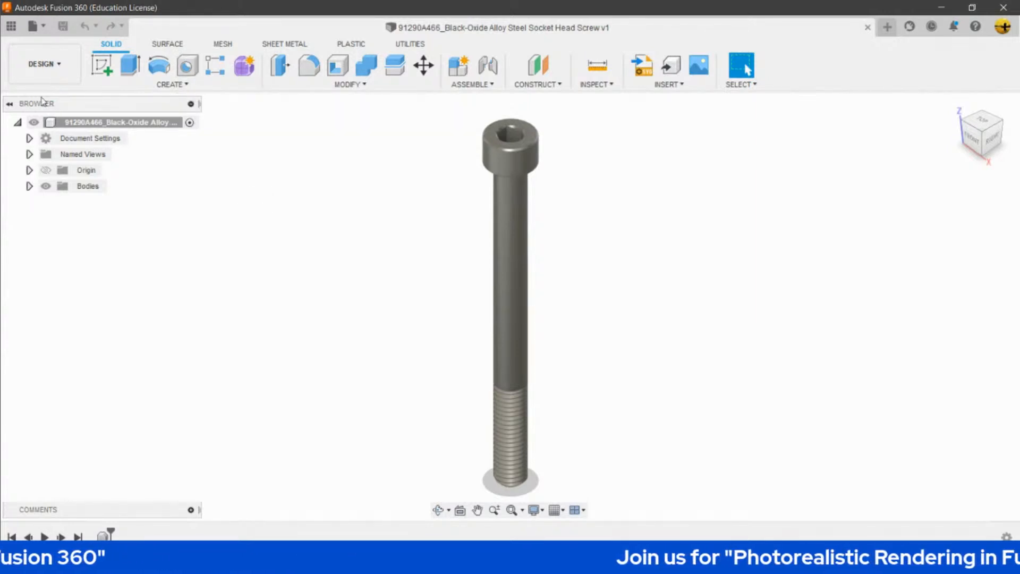
Switch the screw design to the Render workspace and show it in the home view.
{"action": "left_click", "coordinate": [16, 71]}
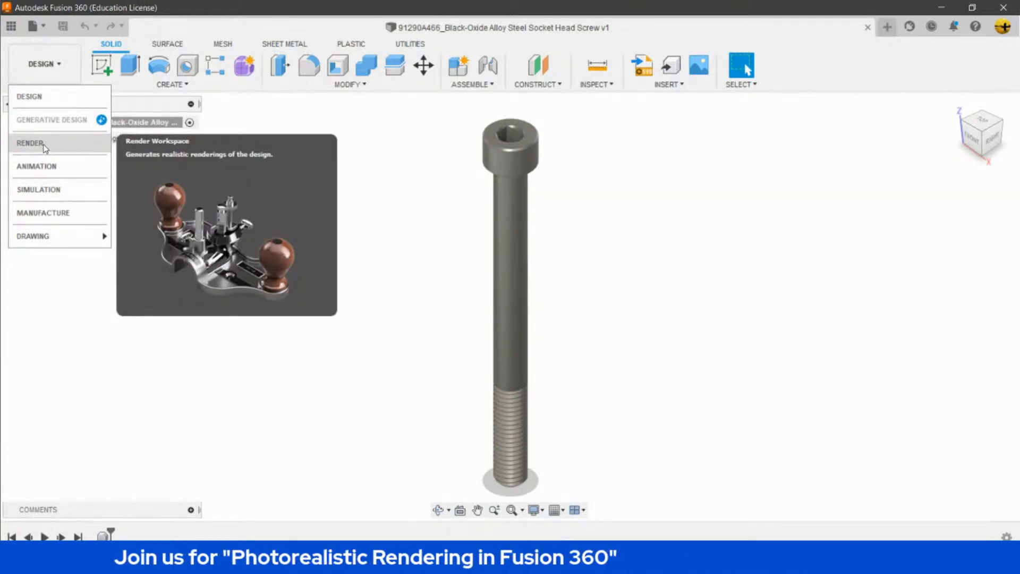
{"action": "left_click", "coordinate": [44, 148]}
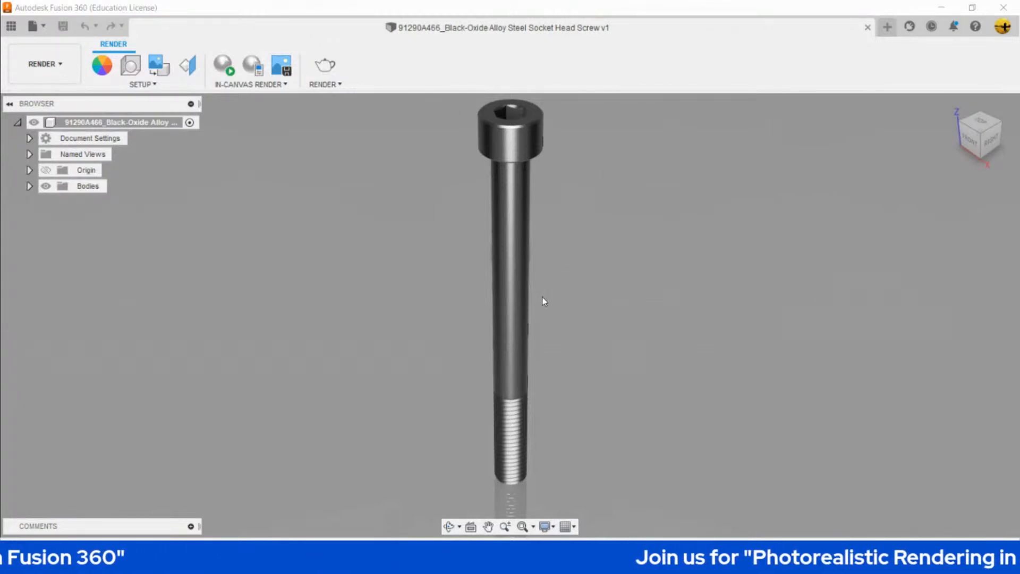
{"action": "scroll", "coordinate": [509, 367], "scroll_direction": "down", "scroll_amount": 2}
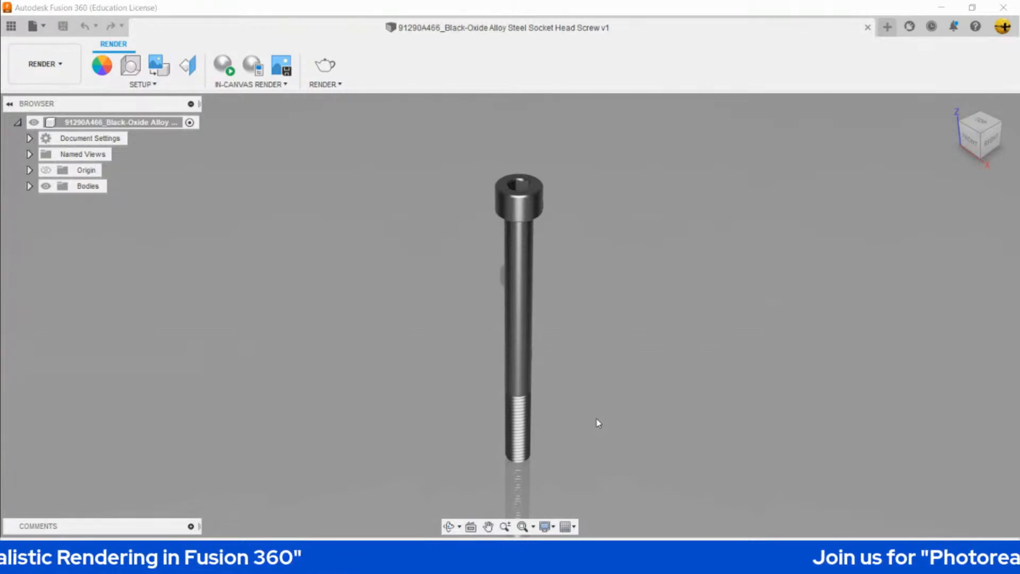
{"action": "middle_click_drag", "start_coordinate": [449, 390], "coordinate": [495, 352], "text": "shift"}
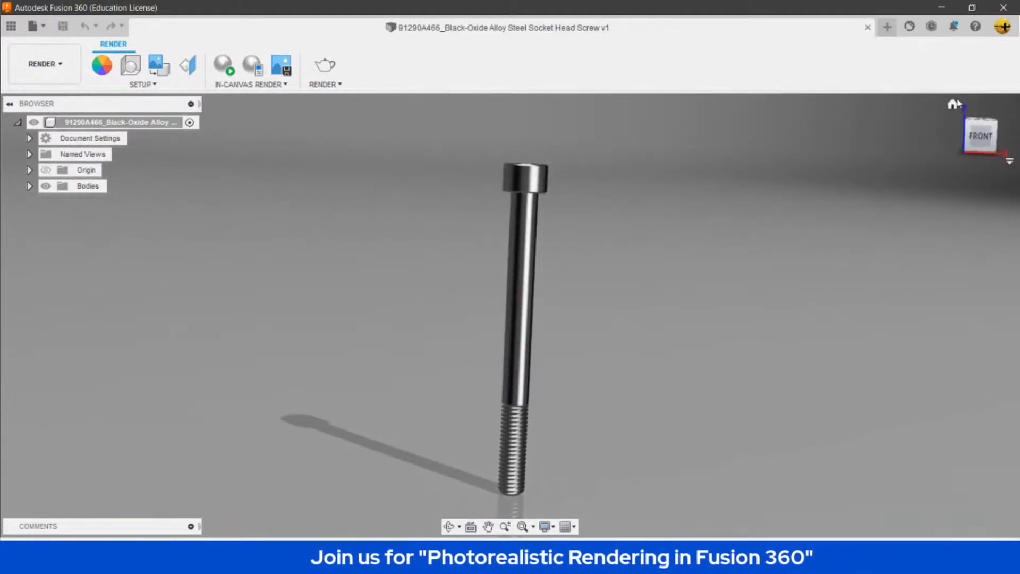
{"action": "left_click", "coordinate": [955, 102]}
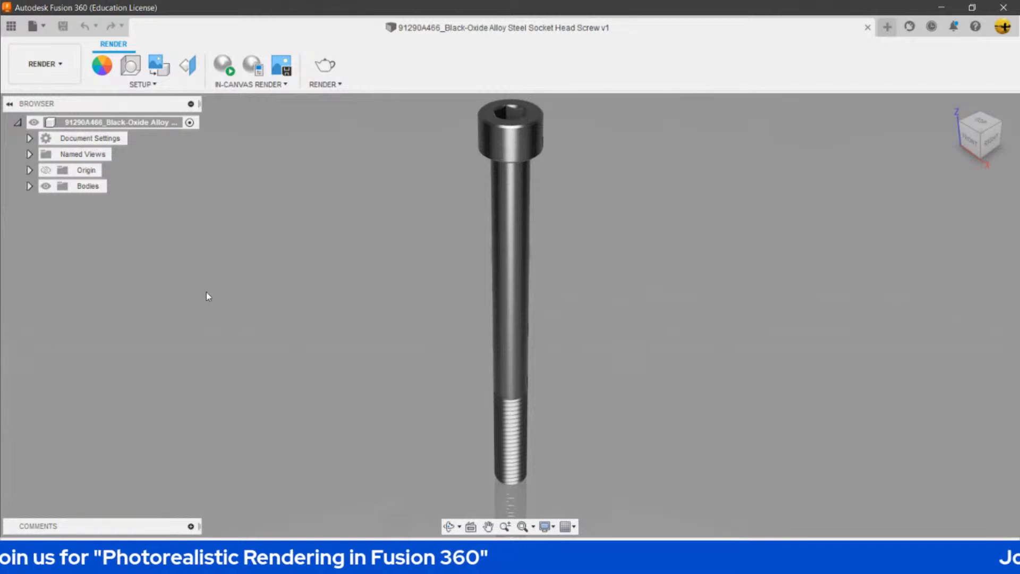
{"action": "left_click", "coordinate": [141, 85]}
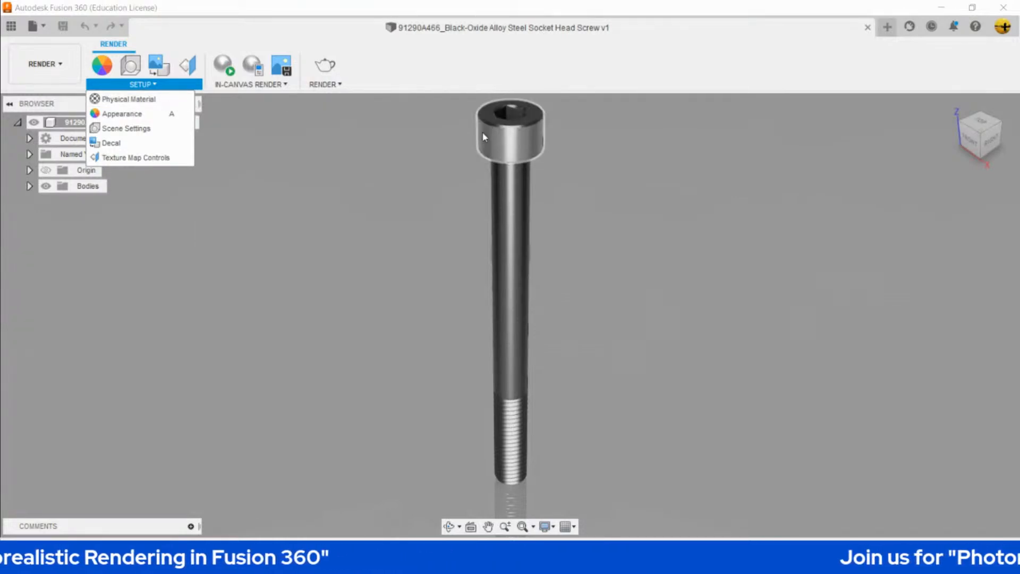
{"action": "left_click", "coordinate": [381, 189]}
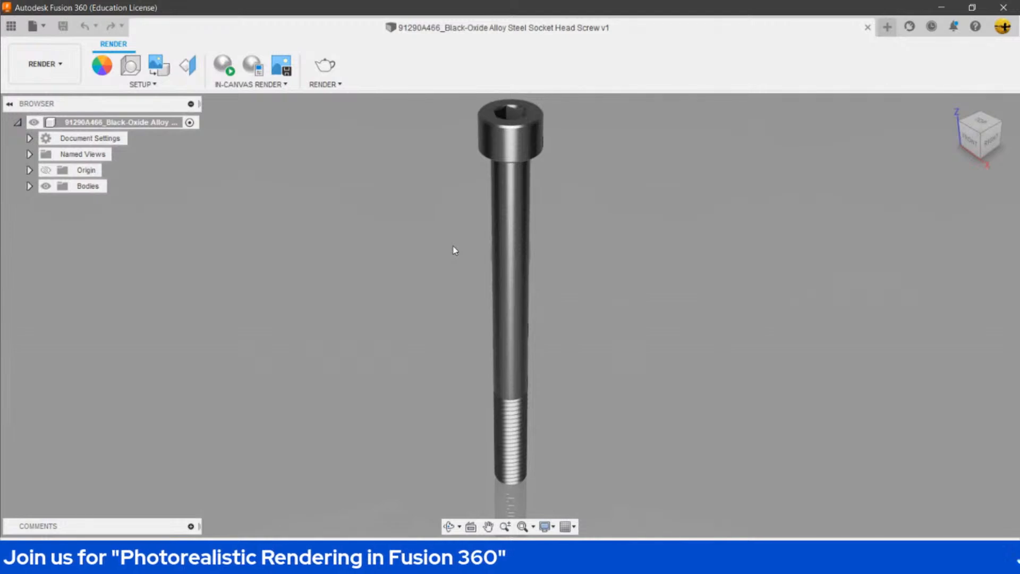
{"action": "left_click", "coordinate": [142, 85]}
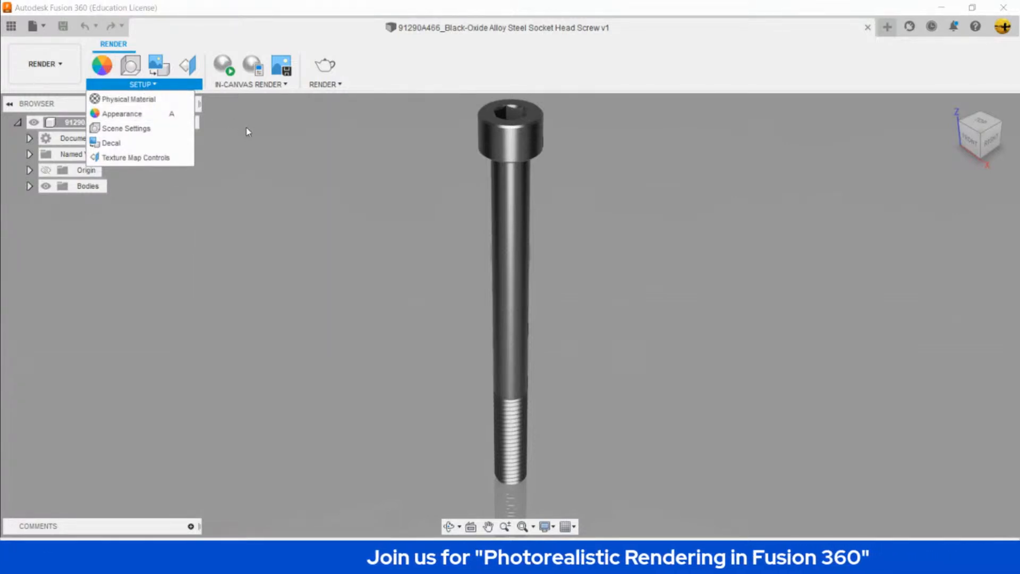
{"action": "left_click", "coordinate": [247, 132]}
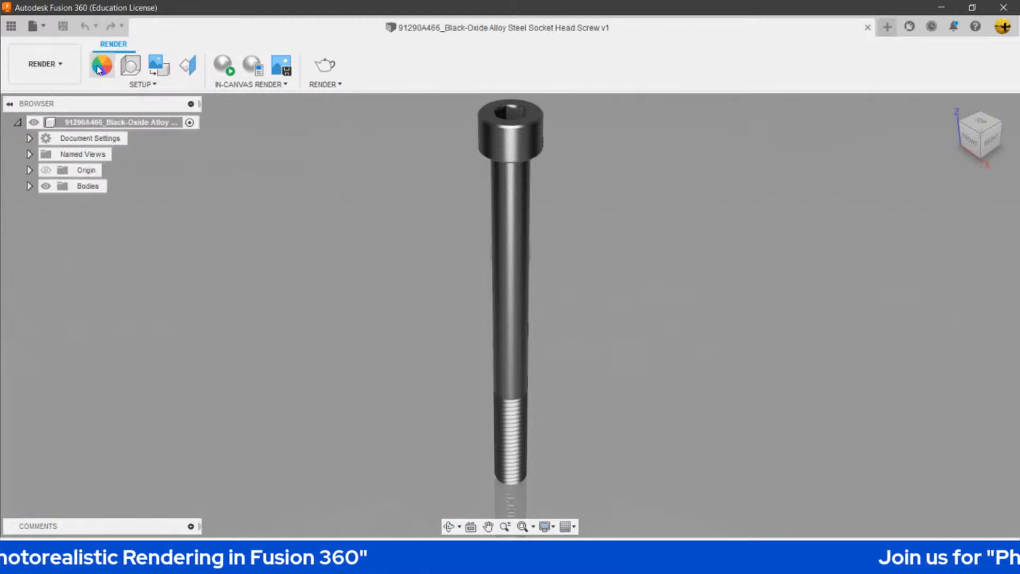
Open the Appearance settings and search the material library for "black oxide".
{"action": "left_click", "coordinate": [101, 68]}
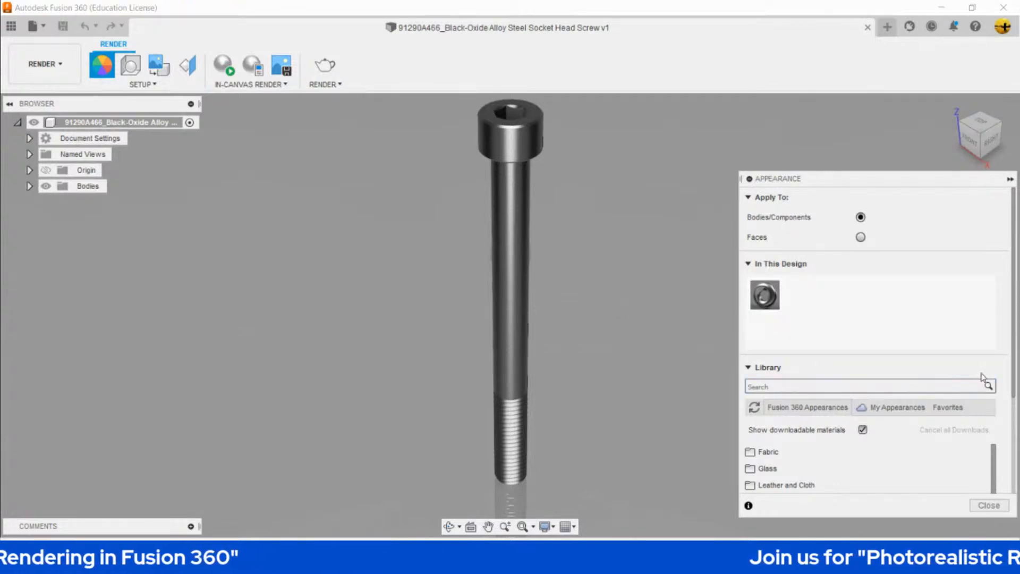
{"action": "left_click_drag", "start_coordinate": [1018, 376], "coordinate": [1017, 473]}
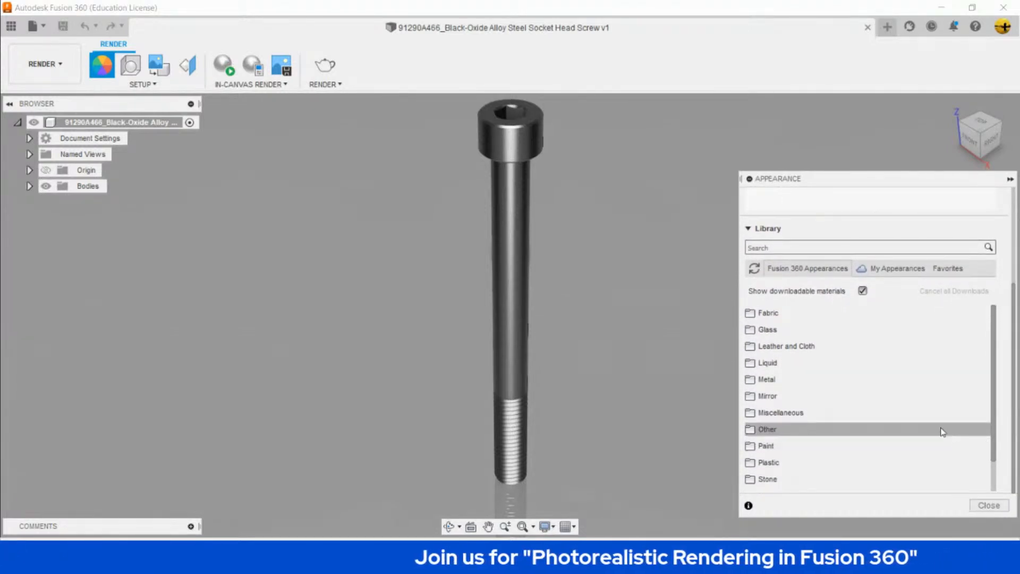
{"action": "scroll", "coordinate": [859, 336], "scroll_direction": "down", "scroll_amount": 1}
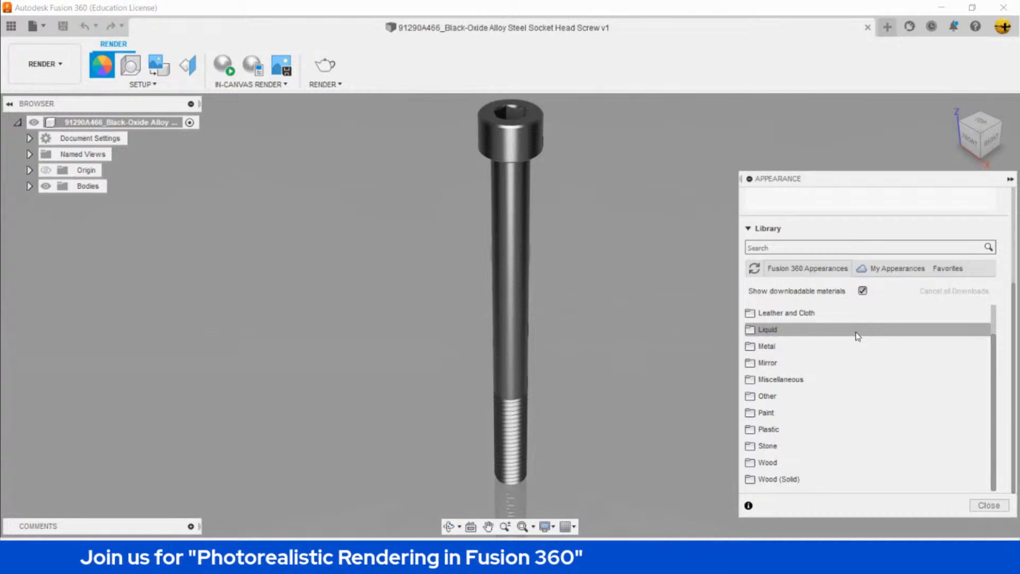
{"action": "scroll", "coordinate": [858, 336], "scroll_direction": "up", "scroll_amount": 4}
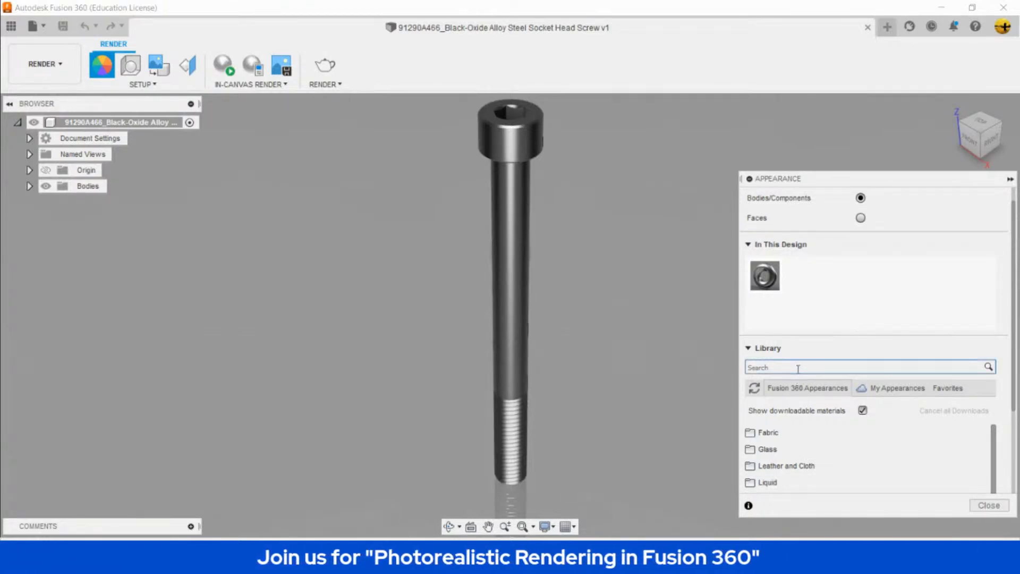
{"action": "scroll", "coordinate": [799, 423], "scroll_direction": "down", "scroll_amount": 3}
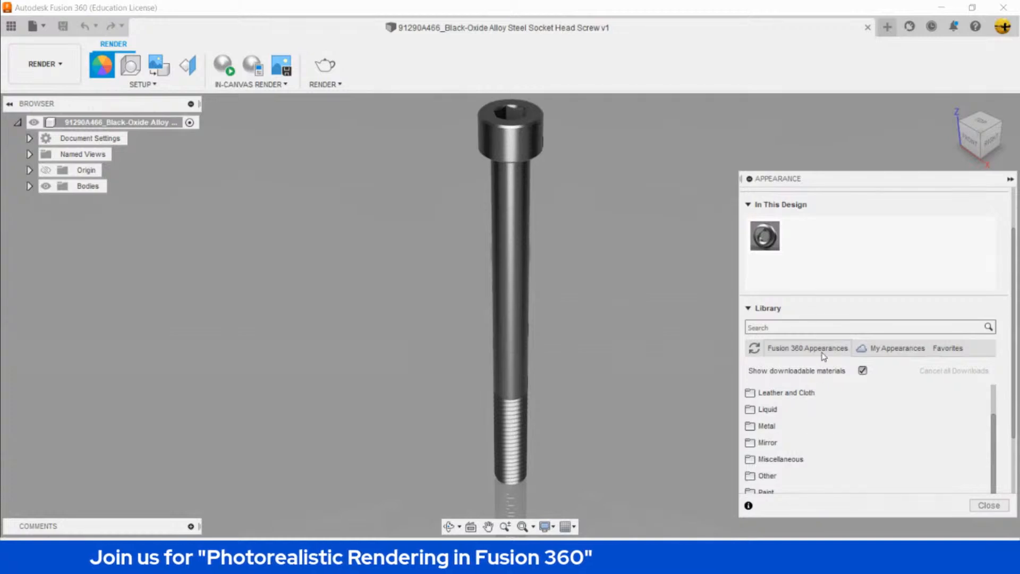
{"action": "left_click", "coordinate": [817, 328]}
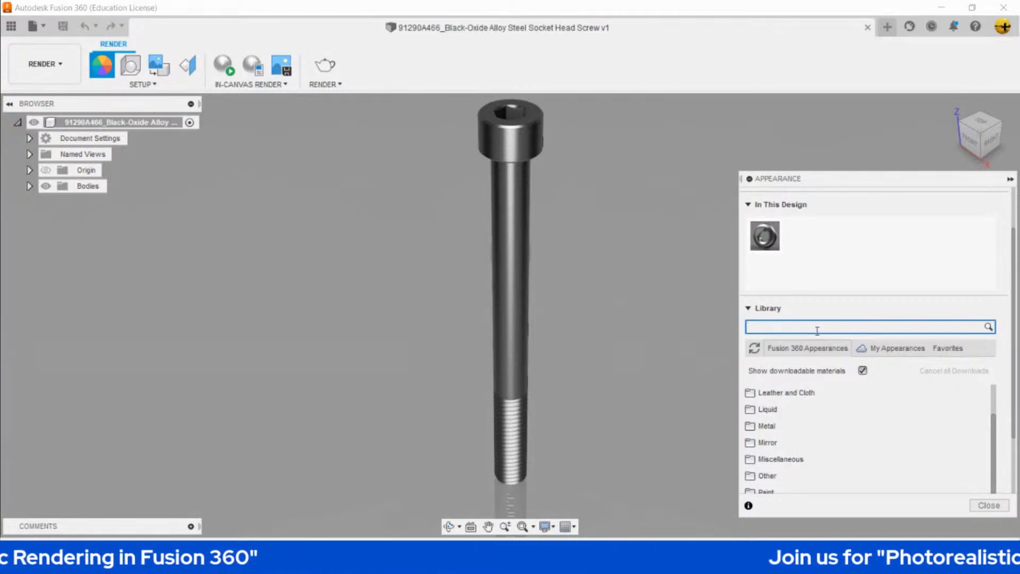
{"action": "type", "text": "black "}
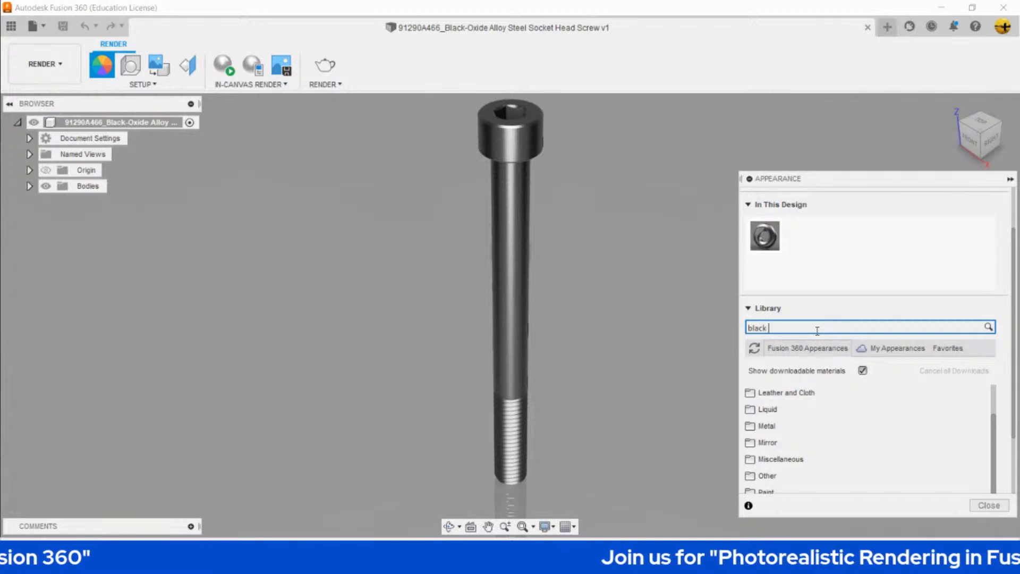
{"action": "type", "text": "oxide"}
{"action": "key", "text": "Return"}
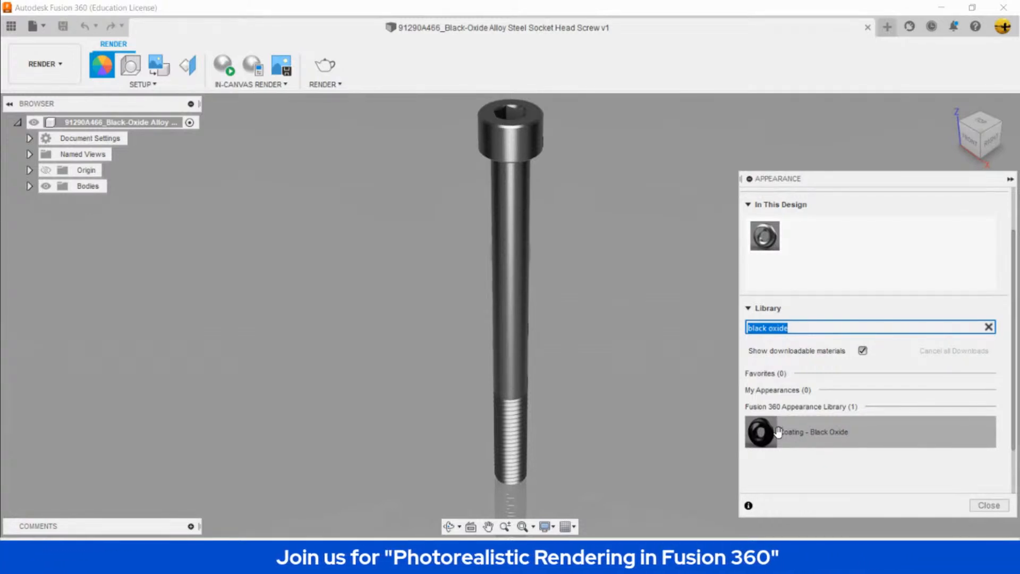
Apply the Coating - Black Oxide appearance to the screw body and close the appearance settings.
{"action": "left_click_drag", "start_coordinate": [815, 433], "coordinate": [510, 200]}
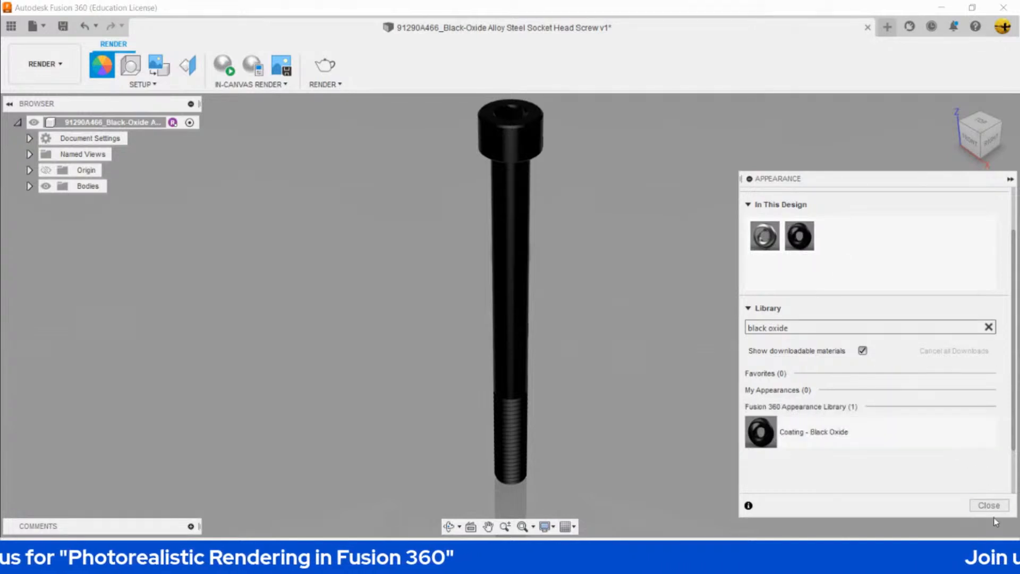
{"action": "left_click", "coordinate": [990, 505]}
{"action": "middle_click_drag", "start_coordinate": [585, 253], "coordinate": [608, 262], "text": "shift"}
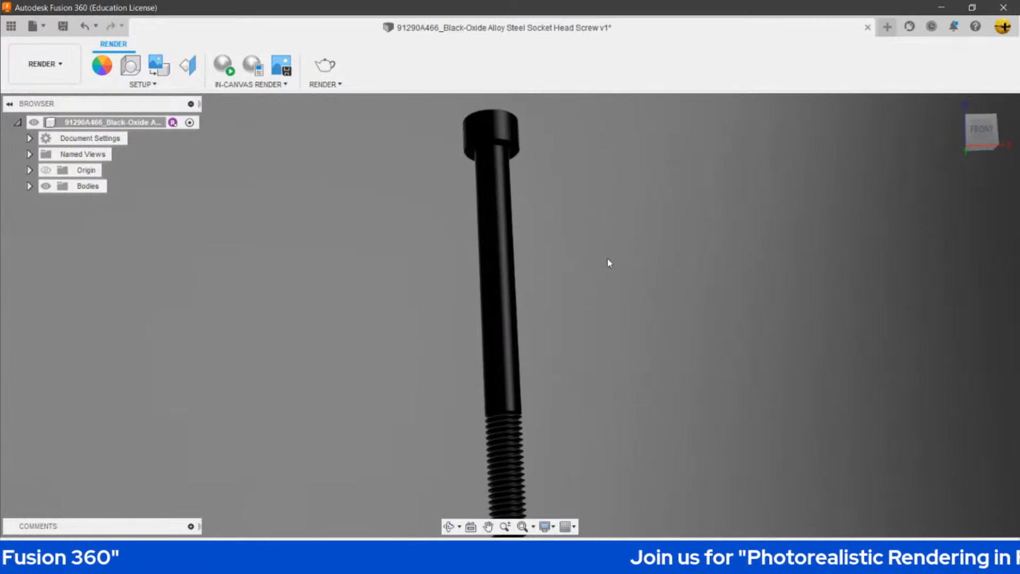
{"action": "scroll", "coordinate": [543, 250], "scroll_direction": "up", "scroll_amount": 1}
{"action": "middle_click_drag", "start_coordinate": [577, 325], "coordinate": [515, 287]}
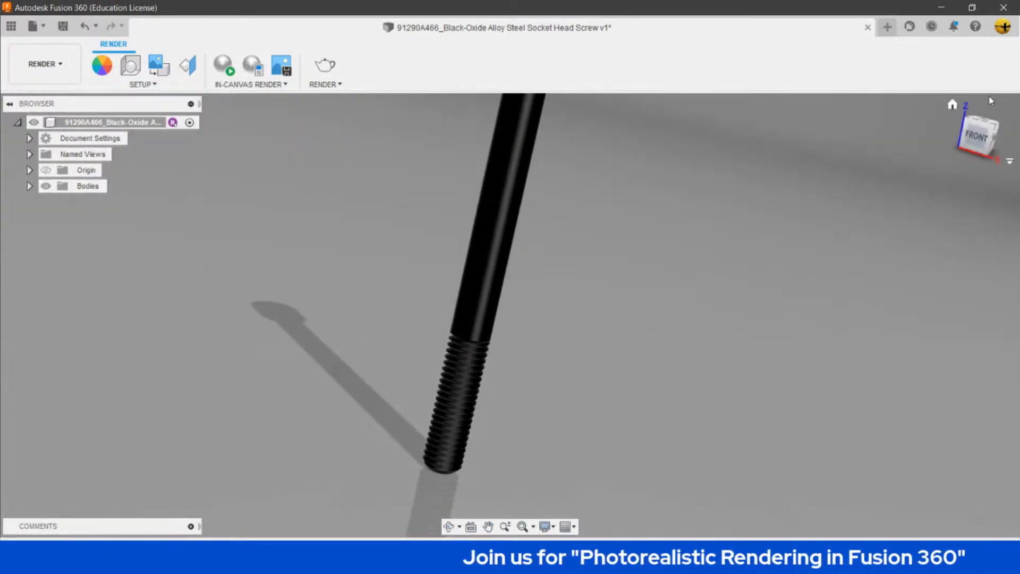
{"action": "left_click", "coordinate": [953, 108]}
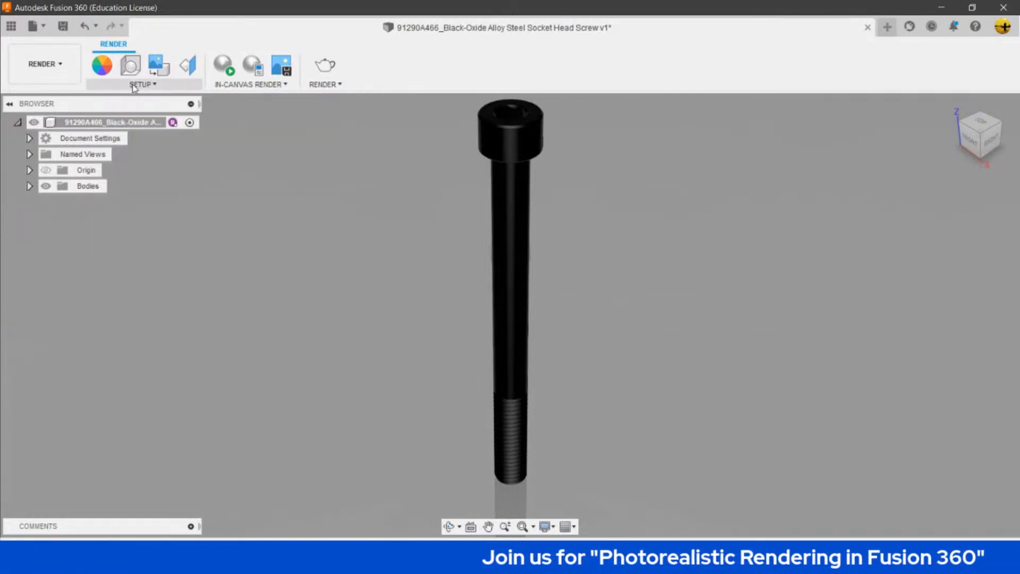
Open the Scene Settings and compare the Solid Color and Environment backgrounds, leaving the background on Environment.
{"action": "left_click", "coordinate": [137, 88]}
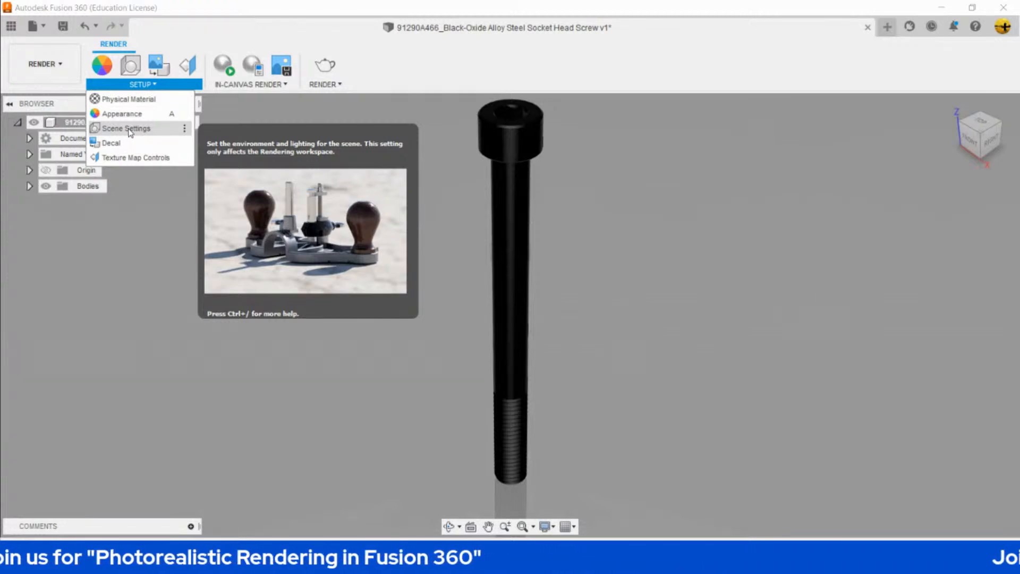
{"action": "left_click", "coordinate": [127, 129]}
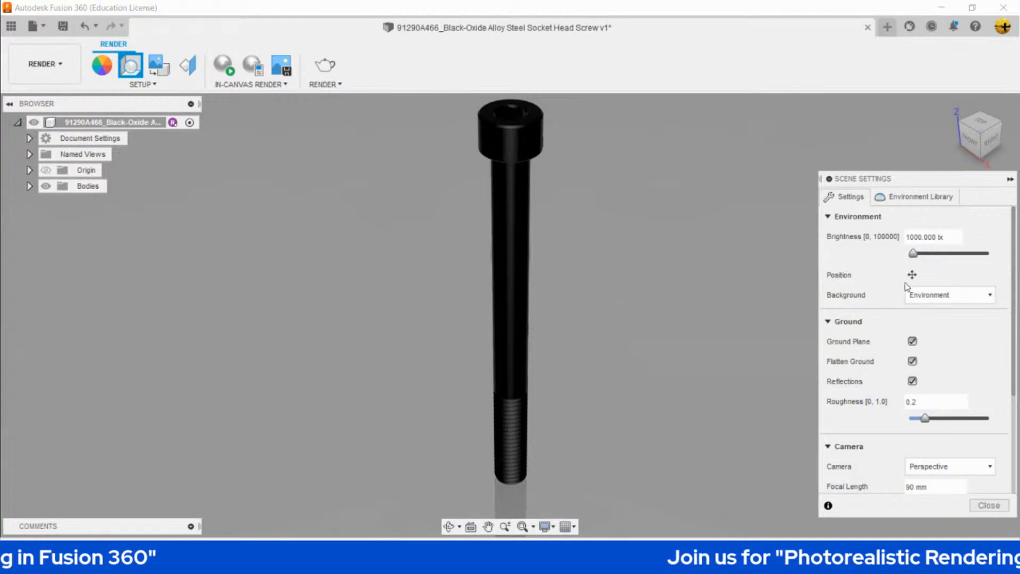
{"action": "left_click", "coordinate": [926, 295]}
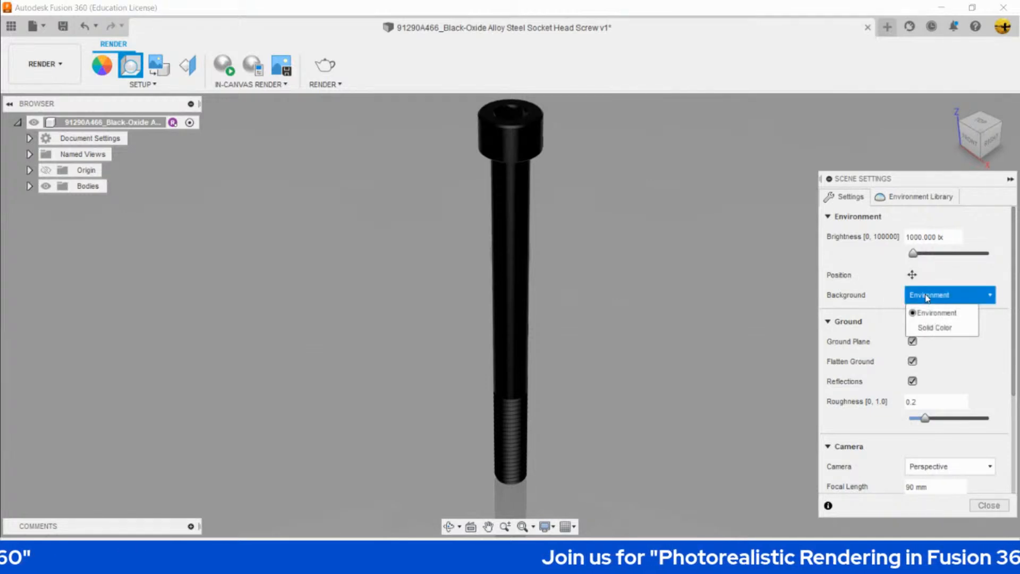
{"action": "left_click", "coordinate": [936, 328]}
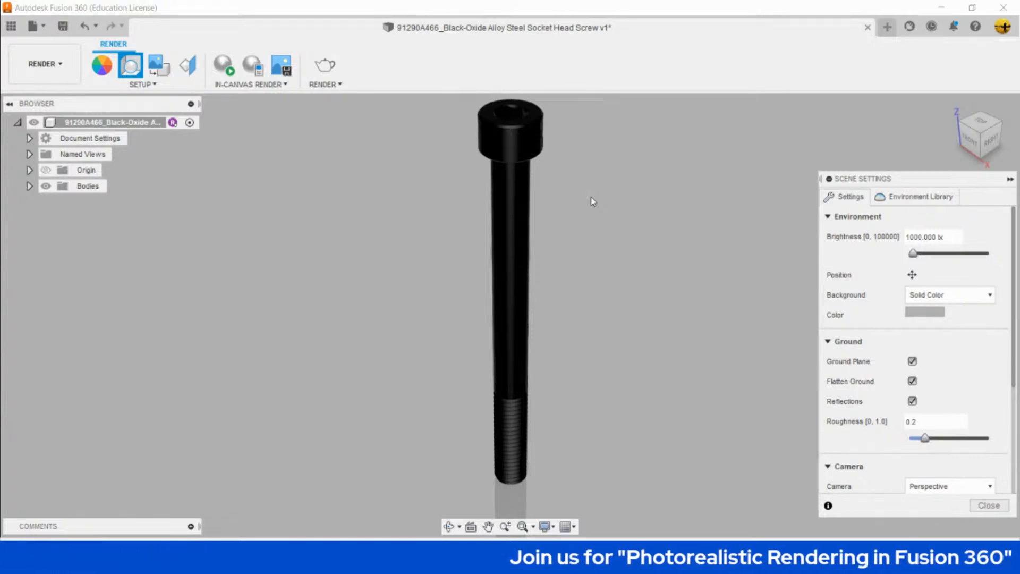
{"action": "left_click", "coordinate": [984, 304]}
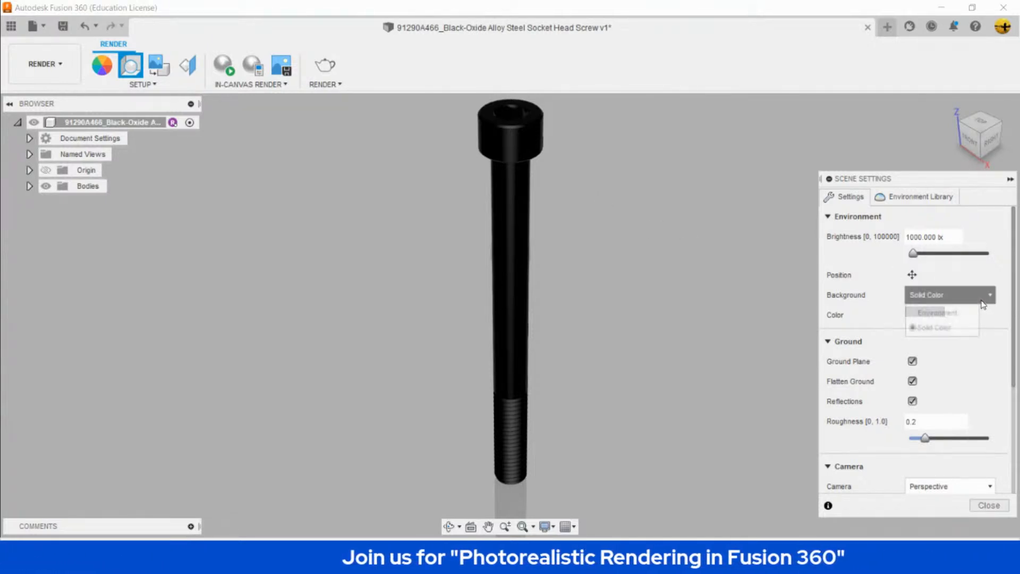
{"action": "left_click", "coordinate": [955, 313]}
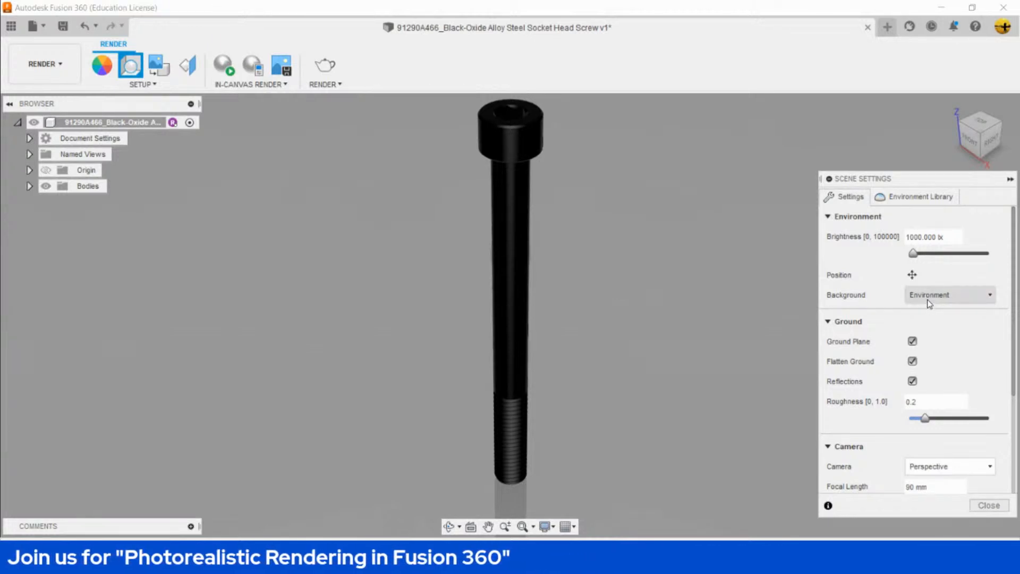
{"action": "left_click", "coordinate": [929, 301]}
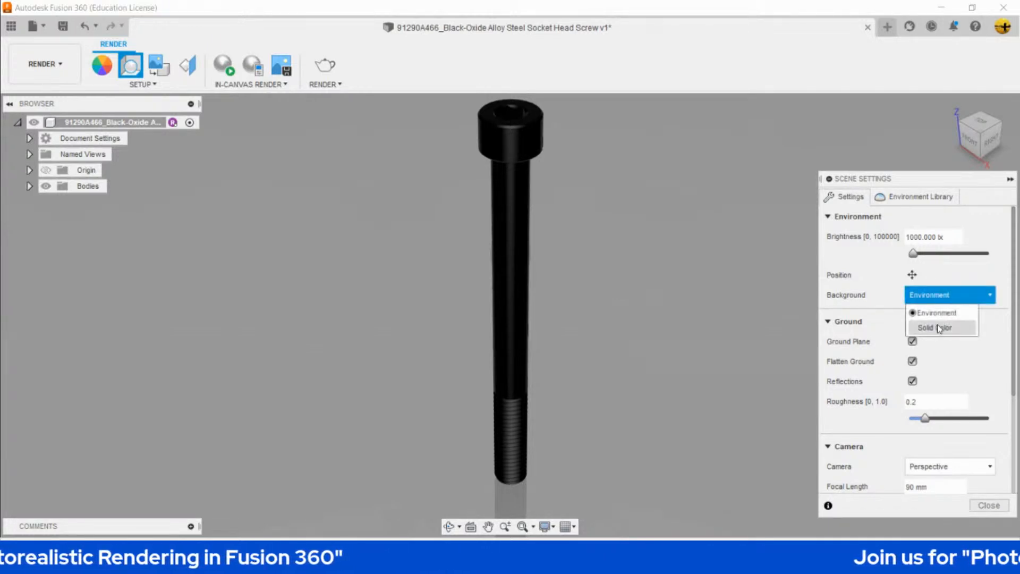
{"action": "left_click", "coordinate": [935, 329]}
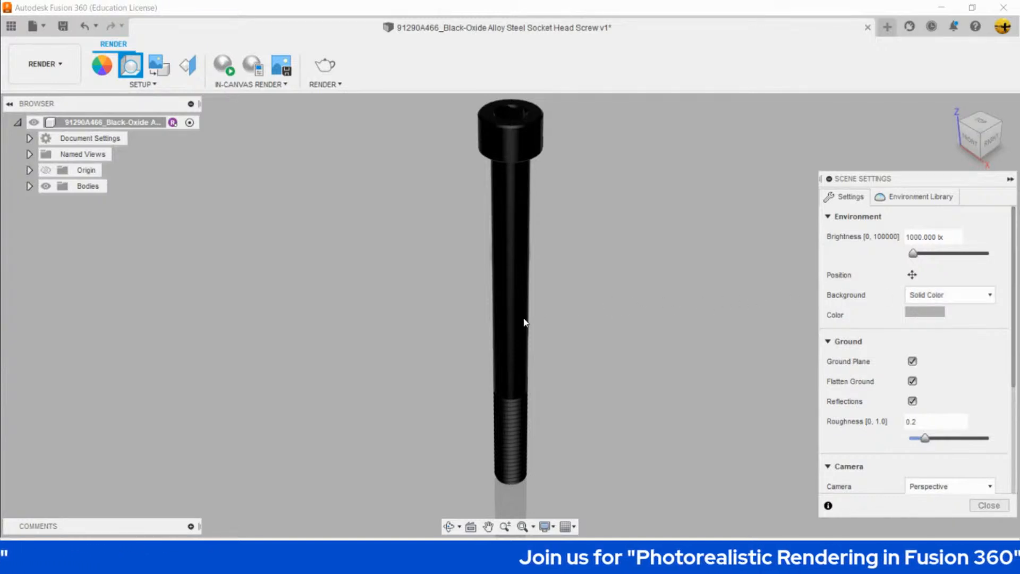
{"action": "left_click", "coordinate": [947, 301]}
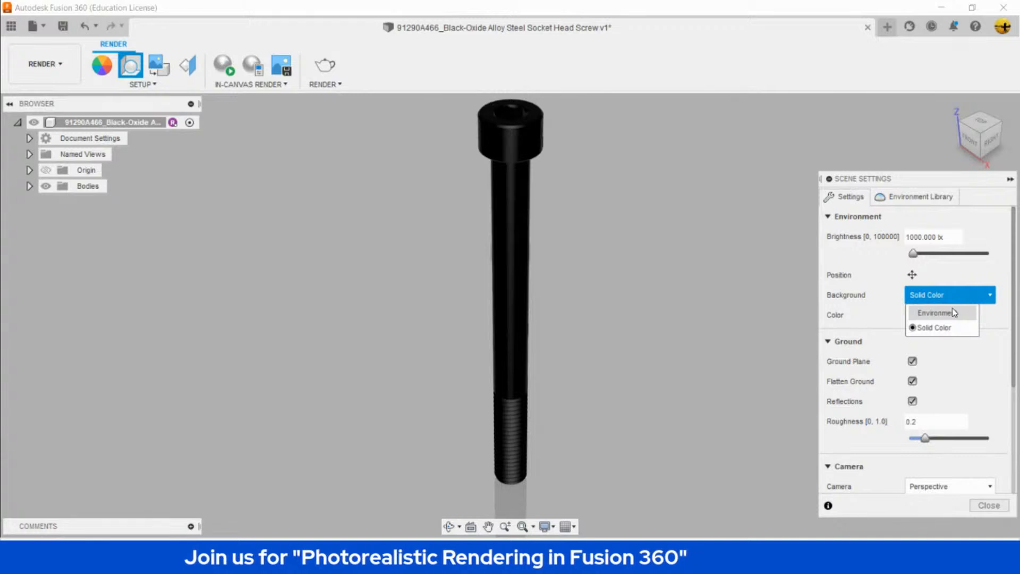
{"action": "left_click", "coordinate": [954, 312]}
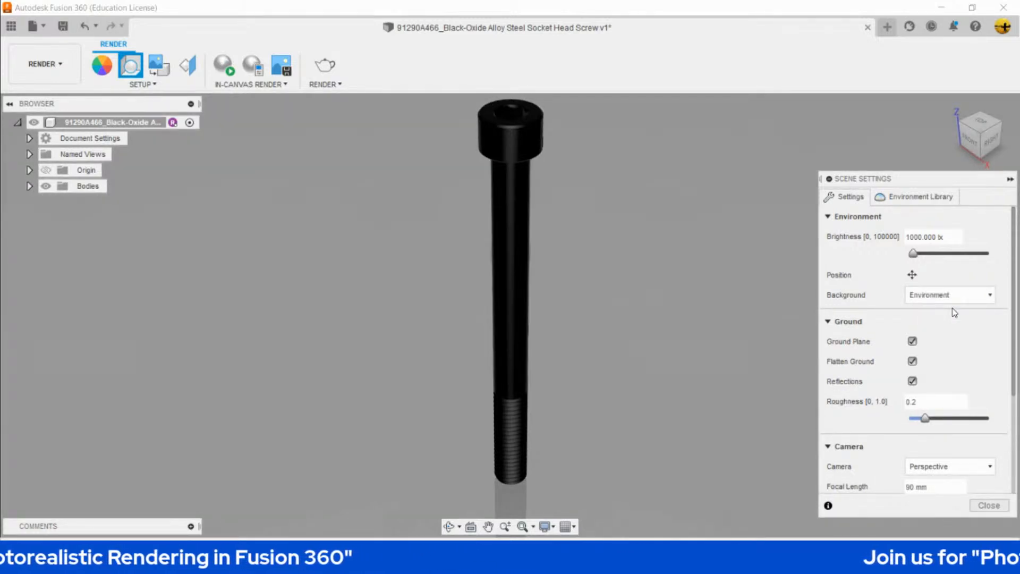
Turn the scene's ground plane off and back on, and do the same with the ground reflections.
{"action": "scroll", "coordinate": [957, 319], "scroll_direction": "down", "scroll_amount": 1}
{"action": "scroll", "coordinate": [984, 385], "scroll_direction": "up", "scroll_amount": 1}
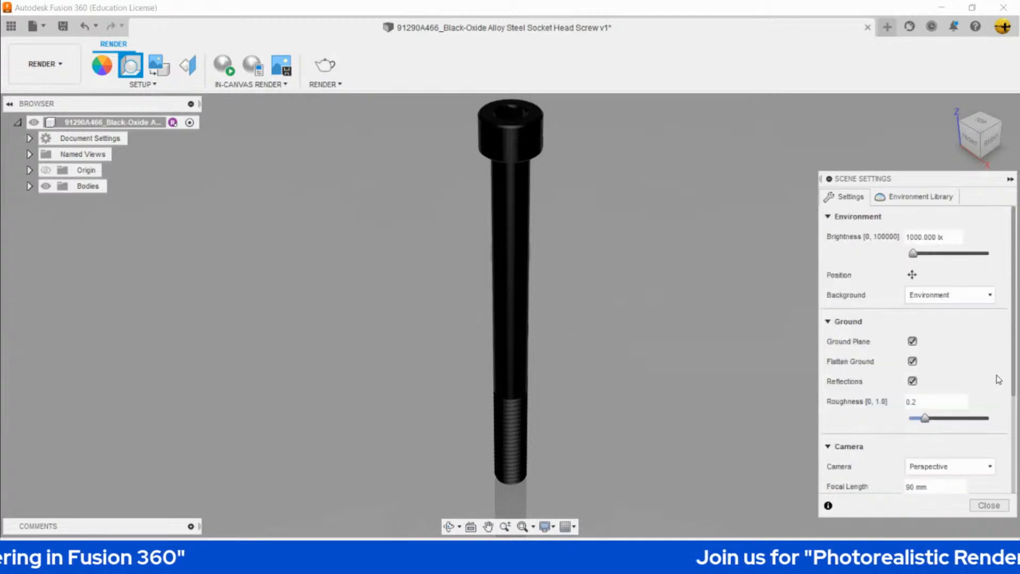
{"action": "scroll", "coordinate": [997, 375], "scroll_direction": "down", "scroll_amount": 1}
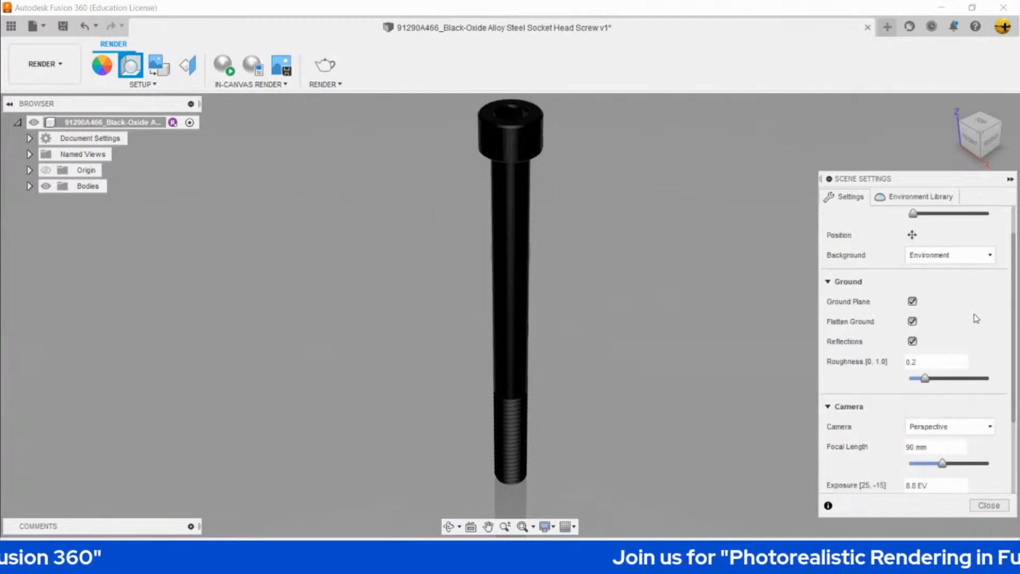
{"action": "left_click", "coordinate": [913, 302]}
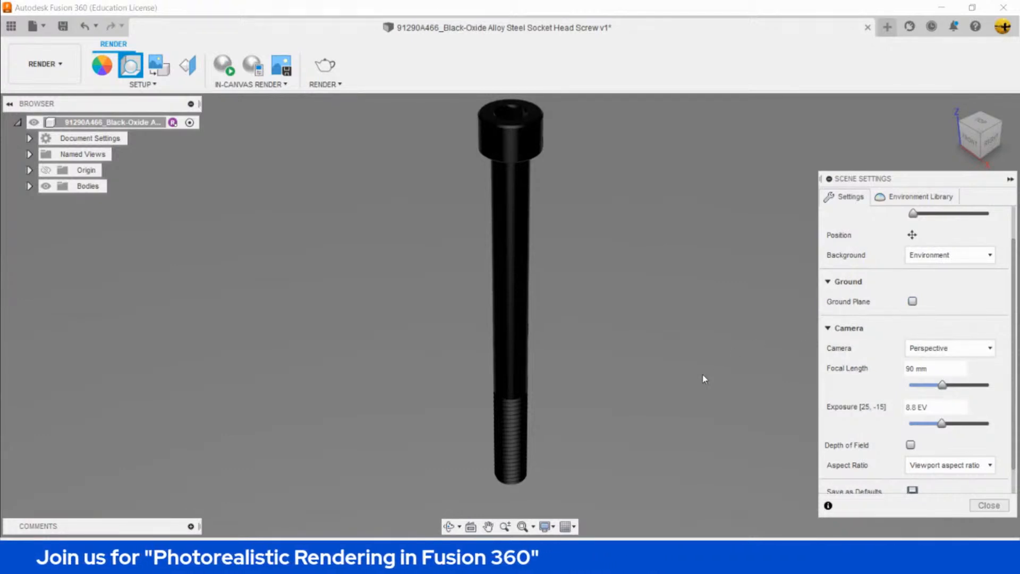
{"action": "left_click", "coordinate": [913, 302]}
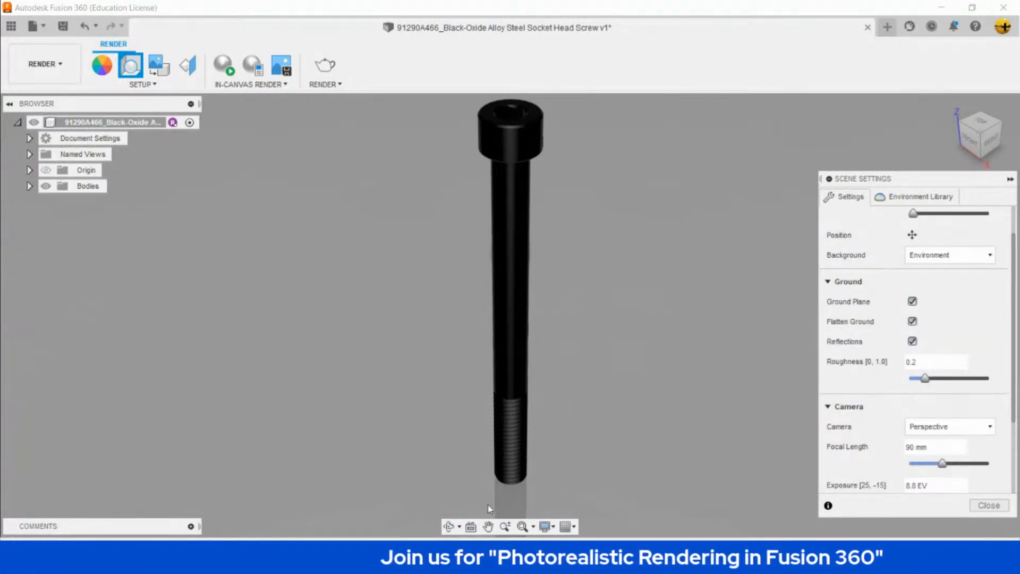
{"action": "left_click", "coordinate": [913, 341]}
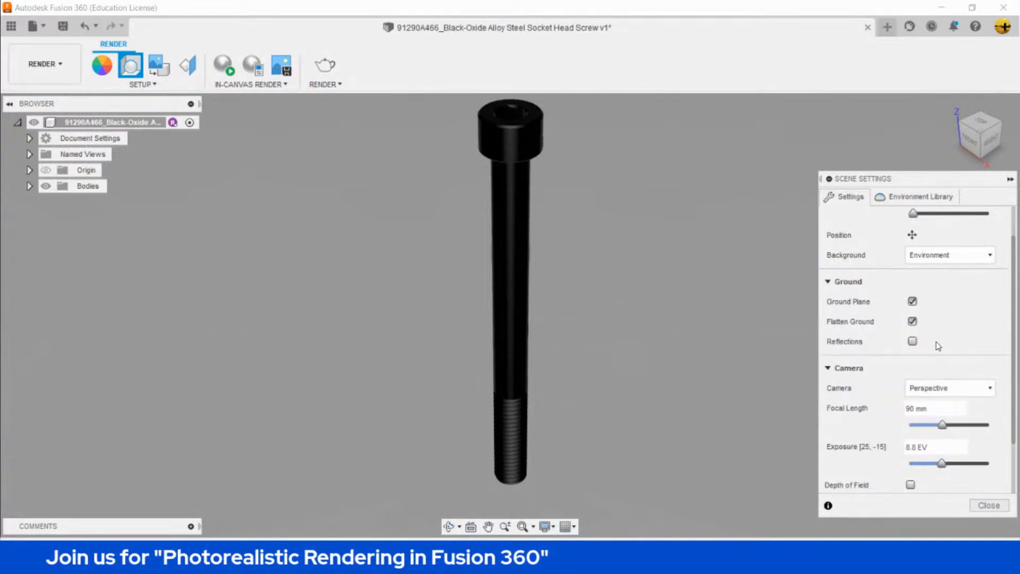
{"action": "left_click", "coordinate": [913, 341]}
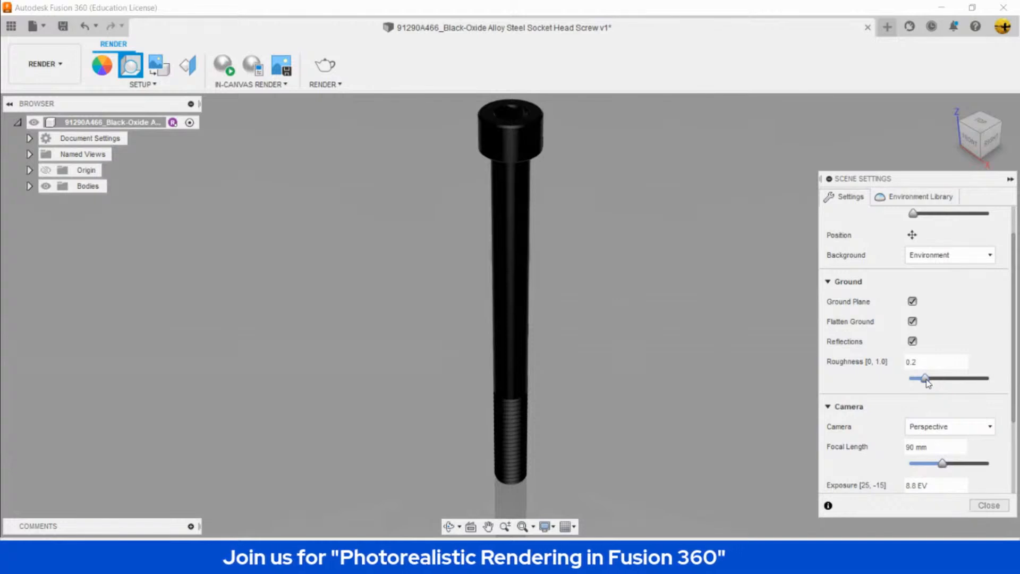
Try ground roughness values of 1.0 and 0.0 and set the roughness to 0.1.
{"action": "left_click_drag", "start_coordinate": [926, 379], "coordinate": [1004, 396]}
{"action": "middle_click_drag", "start_coordinate": [599, 433], "coordinate": [605, 373]}
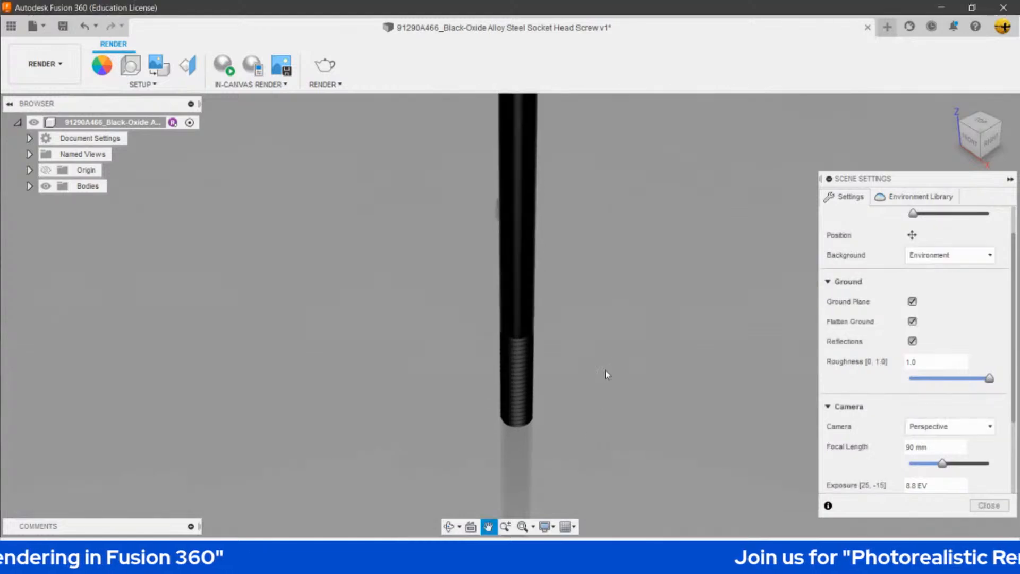
{"action": "scroll", "coordinate": [562, 440], "scroll_direction": "down", "scroll_amount": 2}
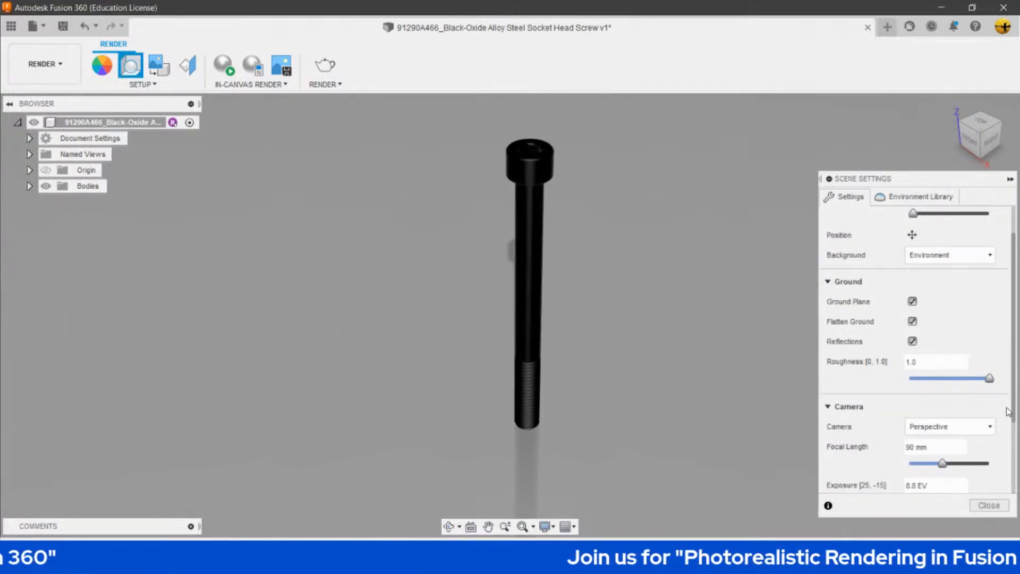
{"action": "left_click_drag", "start_coordinate": [991, 381], "coordinate": [909, 386]}
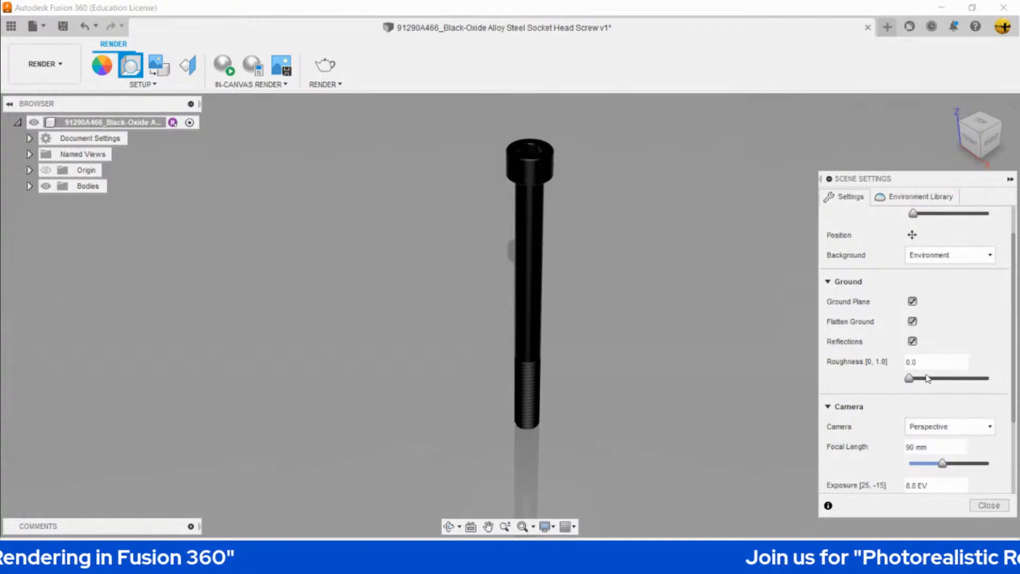
{"action": "left_click_drag", "start_coordinate": [910, 378], "coordinate": [915, 382]}
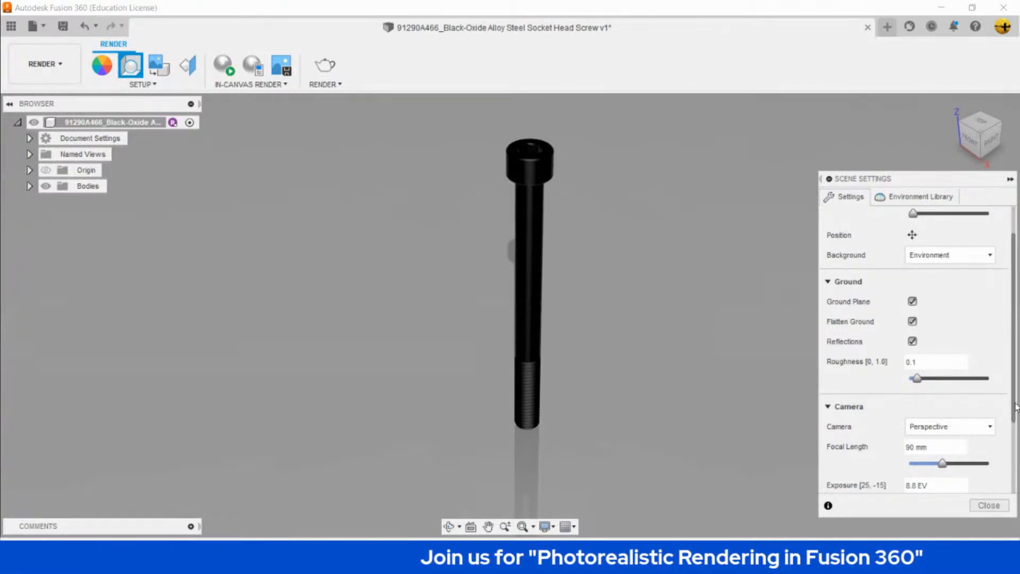
Examine the screw's shadow and ground reflection from several angles, including from above and the front, and return to the home view.
{"action": "scroll", "coordinate": [1016, 406], "scroll_direction": "down", "scroll_amount": 4}
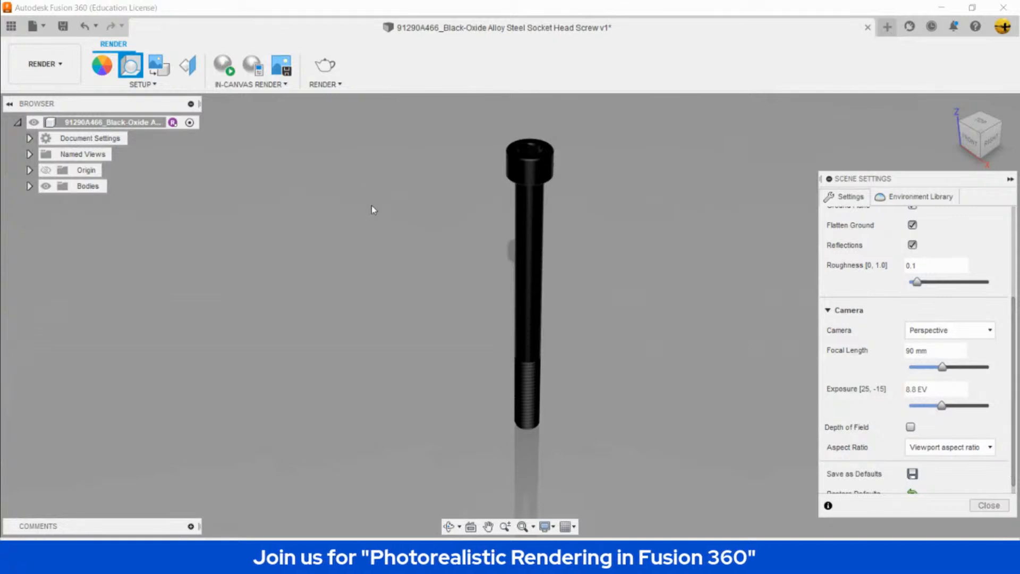
{"action": "scroll", "coordinate": [411, 249], "scroll_direction": "down", "scroll_amount": 4}
{"action": "scroll", "coordinate": [505, 301], "scroll_direction": "down", "scroll_amount": 3}
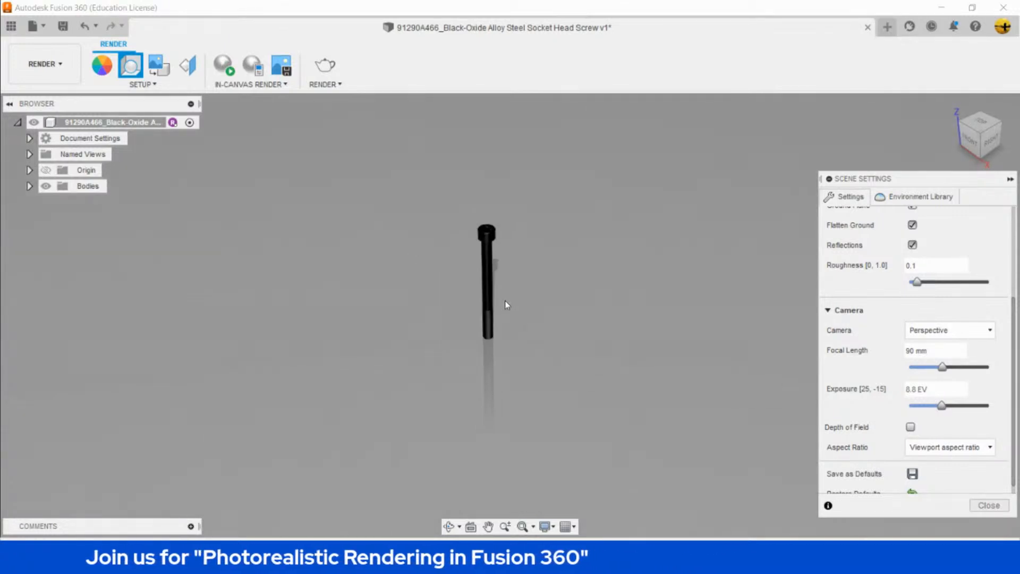
{"action": "scroll", "coordinate": [501, 284], "scroll_direction": "up", "scroll_amount": 5}
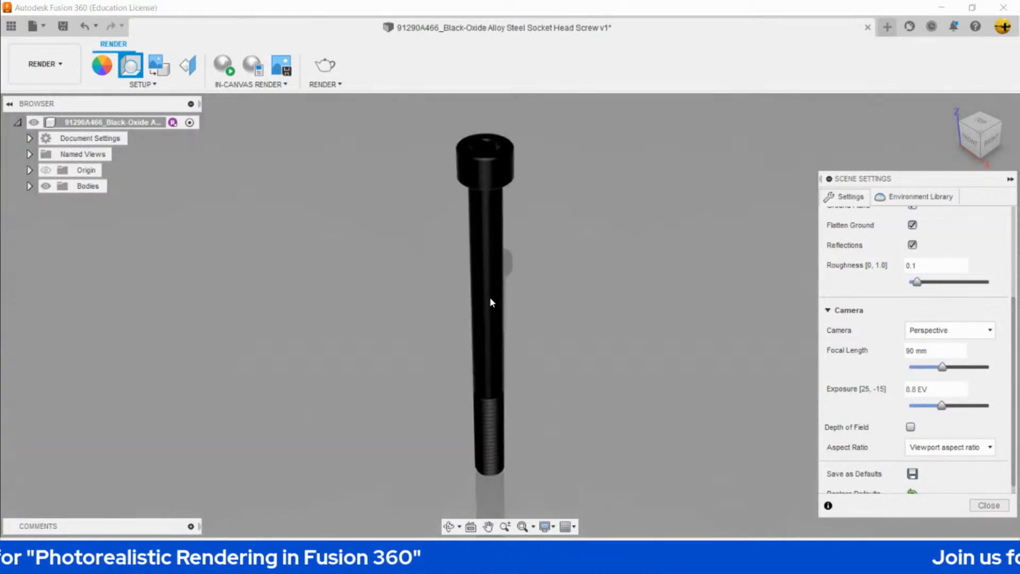
{"action": "middle_click_drag", "start_coordinate": [490, 302], "coordinate": [415, 284], "text": "shift"}
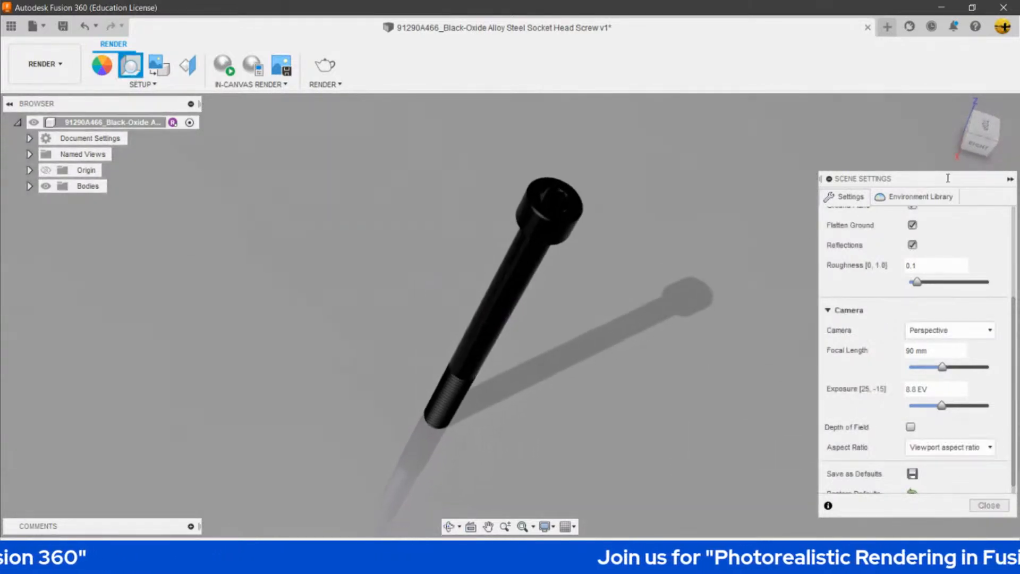
{"action": "left_click", "coordinate": [984, 127]}
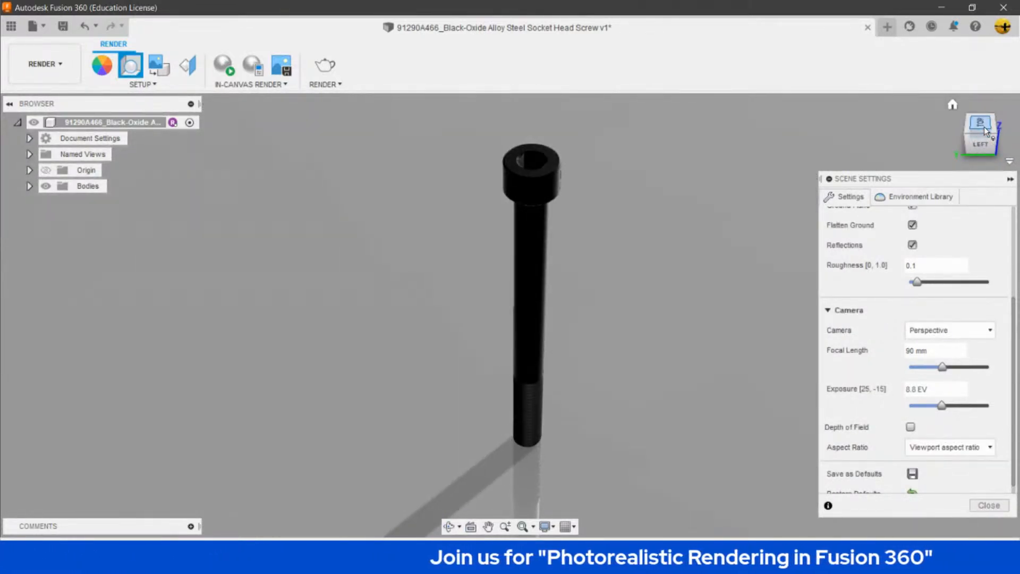
{"action": "left_click", "coordinate": [984, 126]}
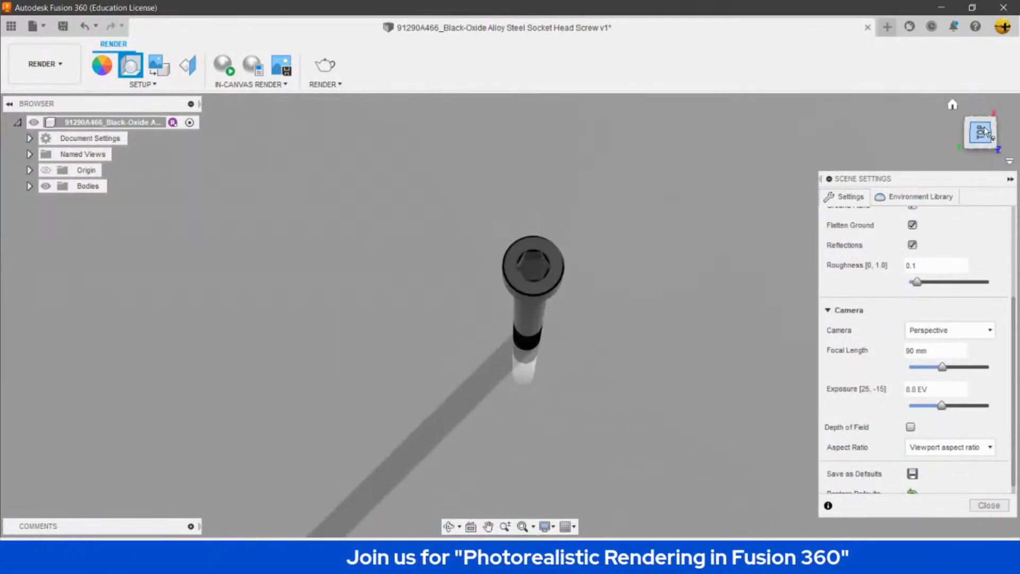
{"action": "left_click", "coordinate": [952, 104]}
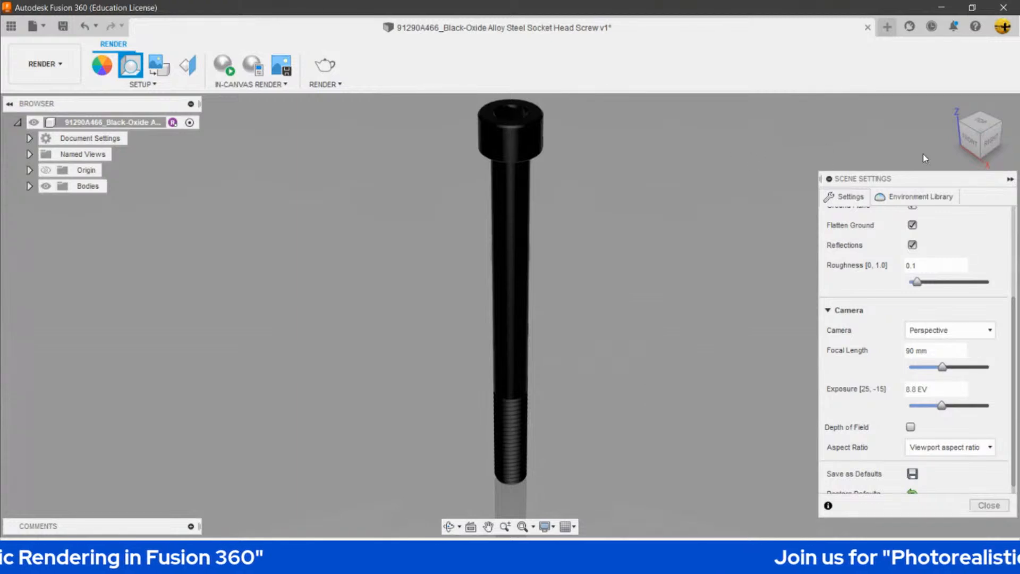
{"action": "scroll", "coordinate": [481, 473], "scroll_direction": "down", "scroll_amount": 8}
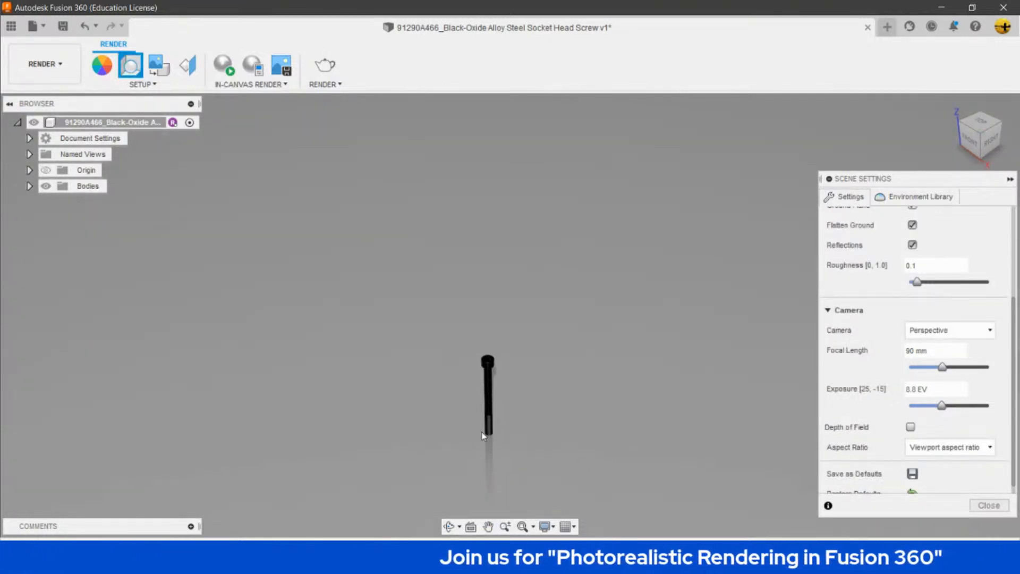
{"action": "scroll", "coordinate": [481, 431], "scroll_direction": "up", "scroll_amount": 8}
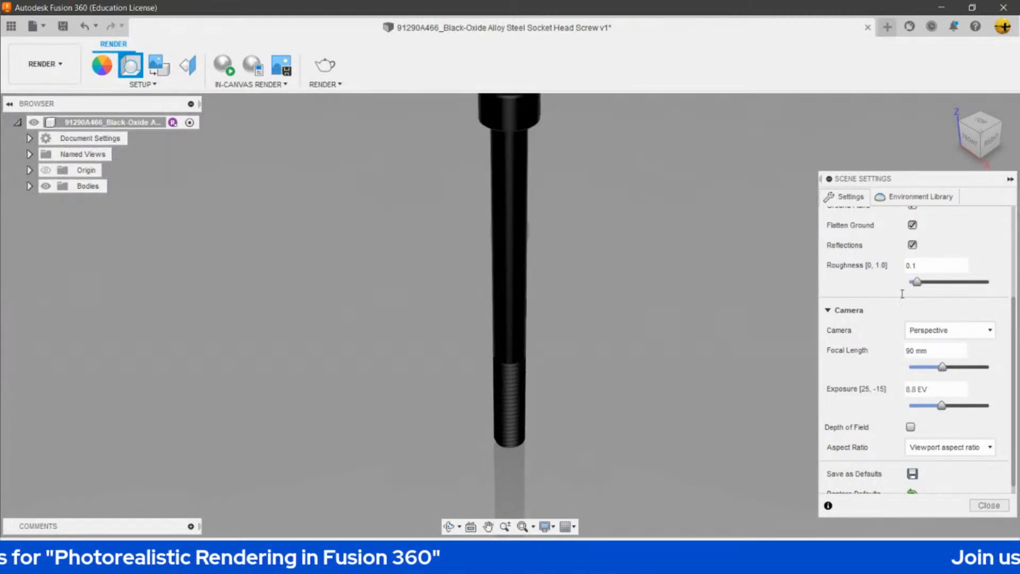
{"action": "left_click", "coordinate": [971, 139]}
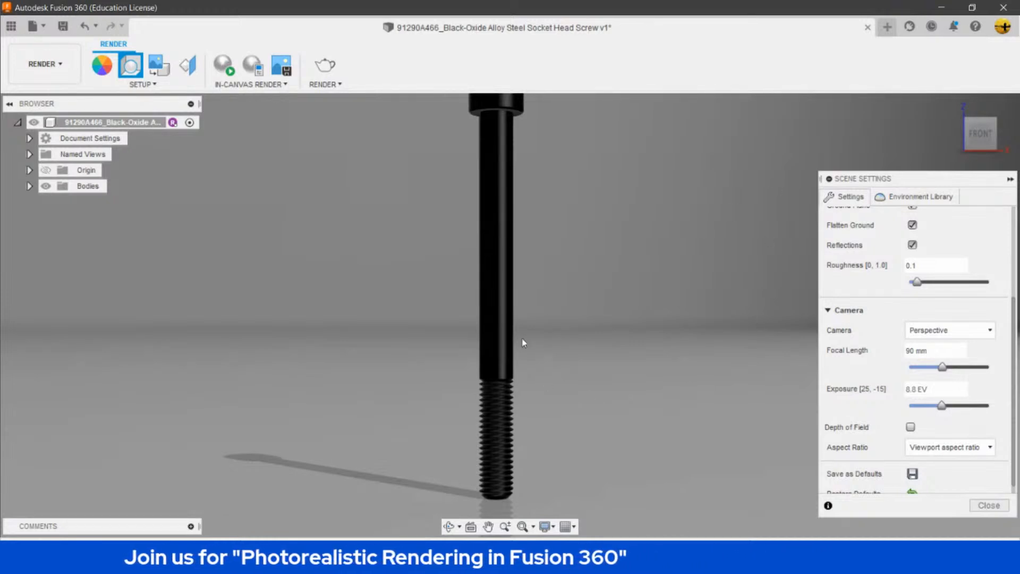
{"action": "left_click", "coordinate": [954, 104]}
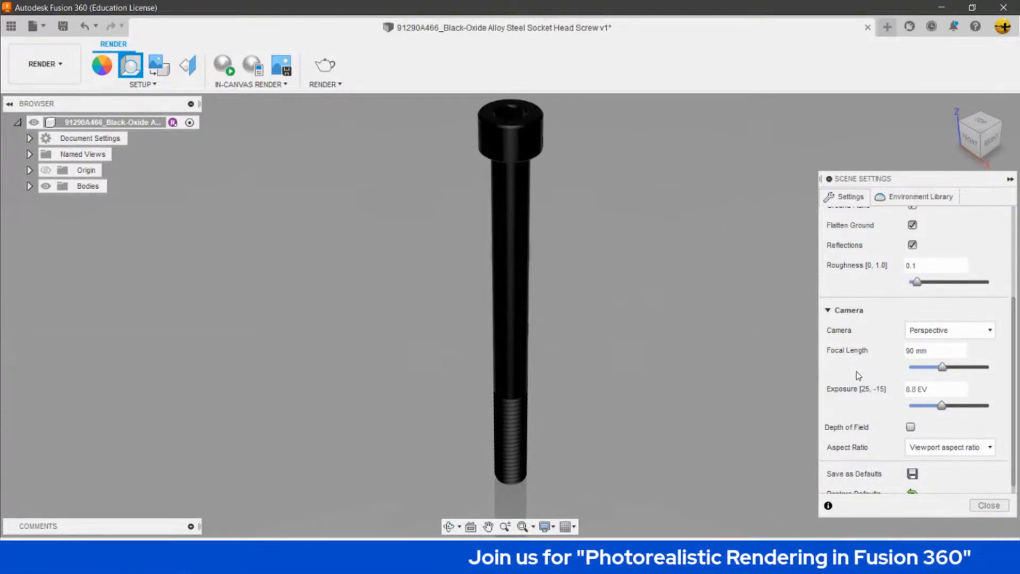
Compare the Orthographic and Perspective with Ortho Faces camera types and set the camera back to Perspective.
{"action": "left_click", "coordinate": [969, 337]}
{"action": "left_click", "coordinate": [967, 348]}
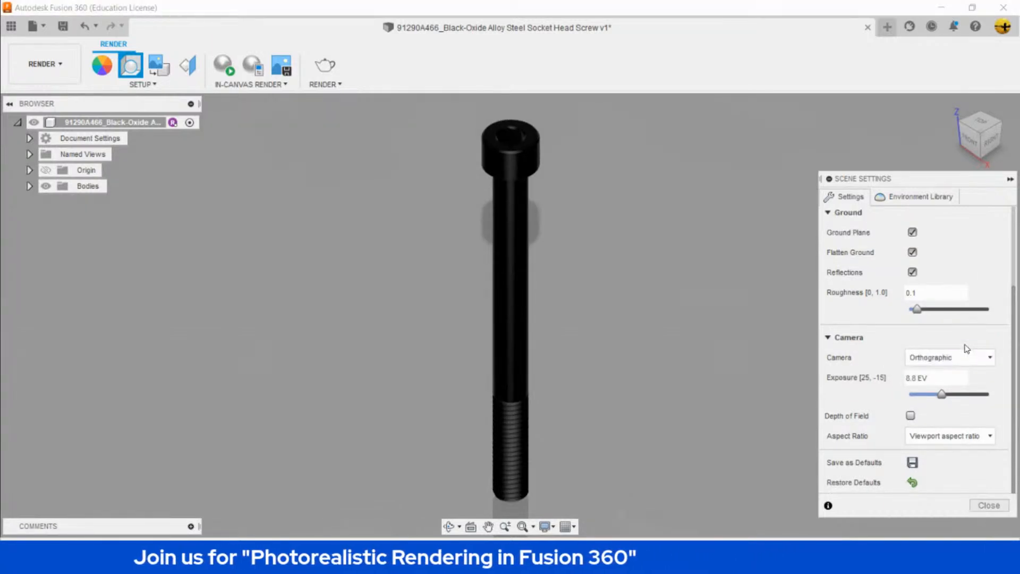
{"action": "left_click", "coordinate": [964, 356]}
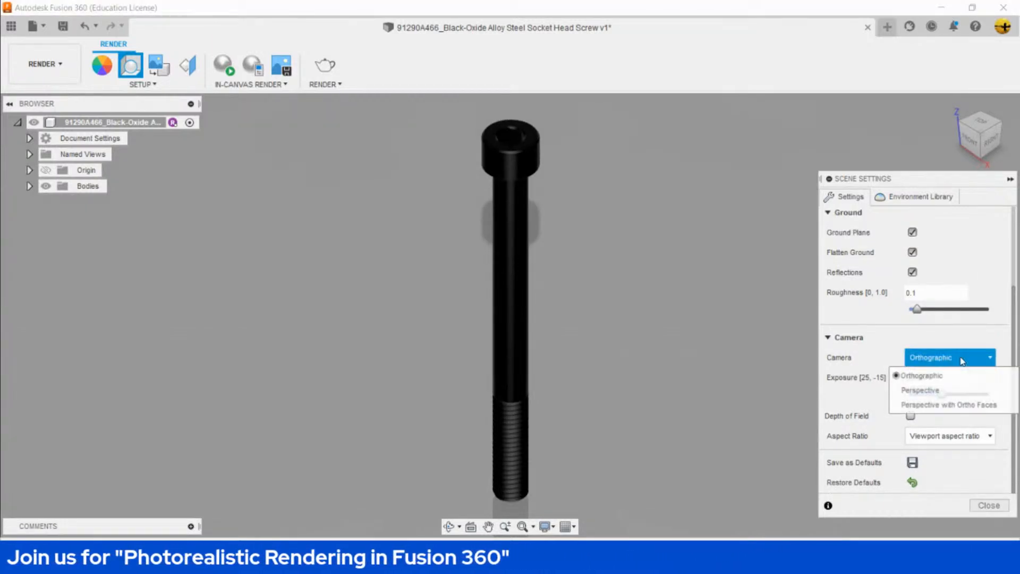
{"action": "left_click", "coordinate": [979, 406]}
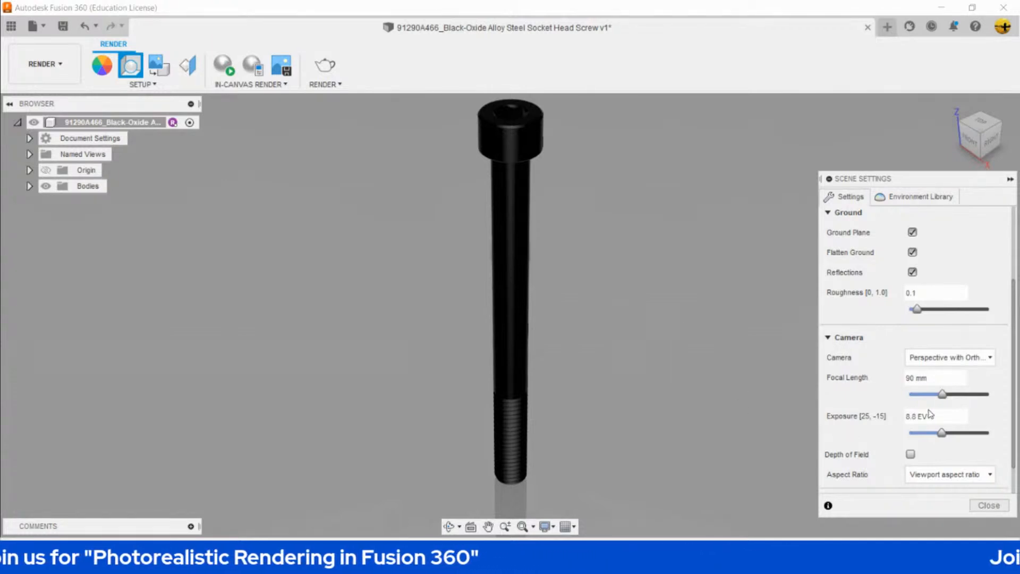
{"action": "left_click", "coordinate": [976, 359]}
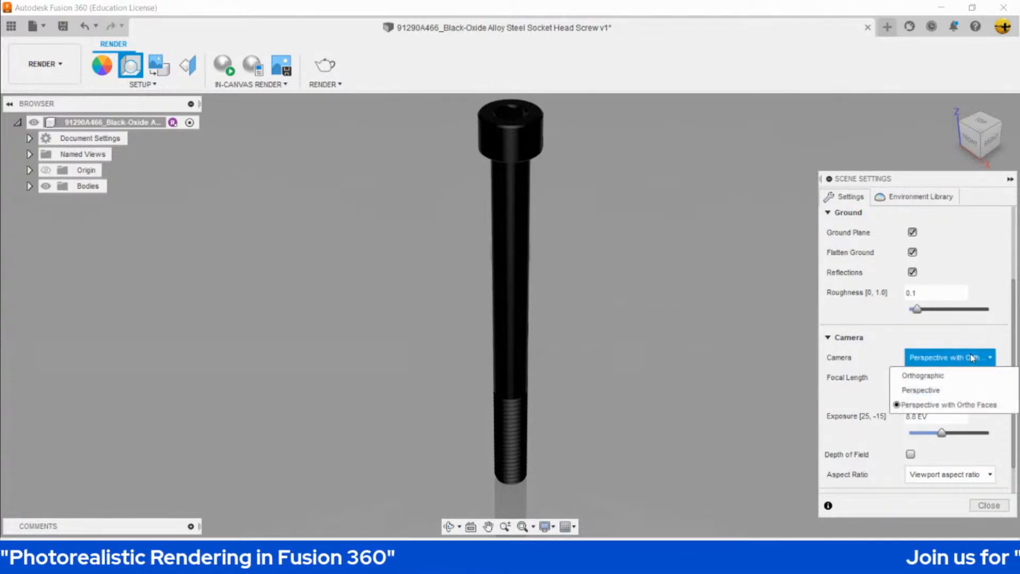
{"action": "left_click", "coordinate": [938, 390]}
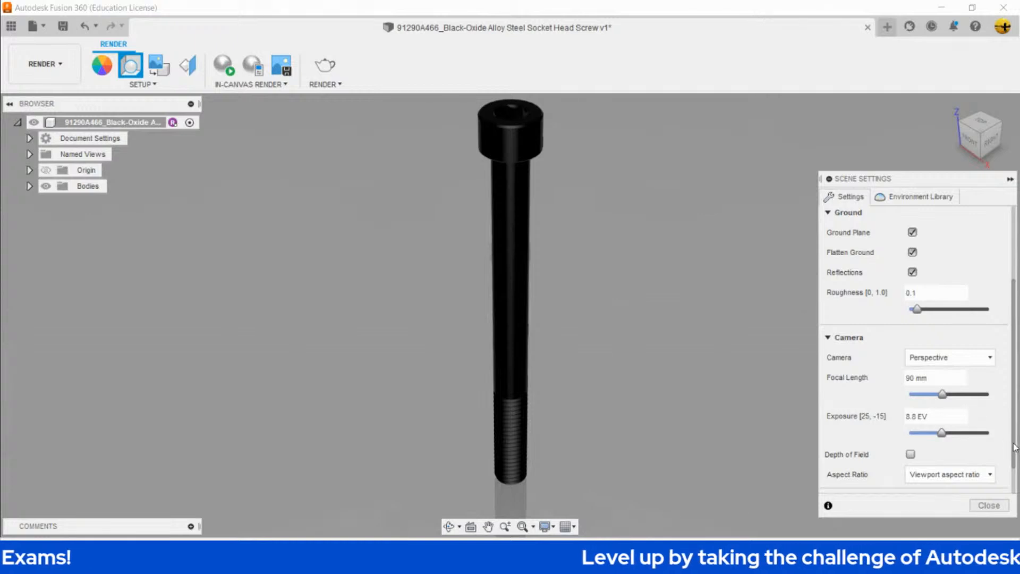
Try camera exposures of 2.2 EV and 17.1 EV and set the exposure back to 8.8 EV.
{"action": "scroll", "coordinate": [1002, 447], "scroll_direction": "down", "scroll_amount": 1}
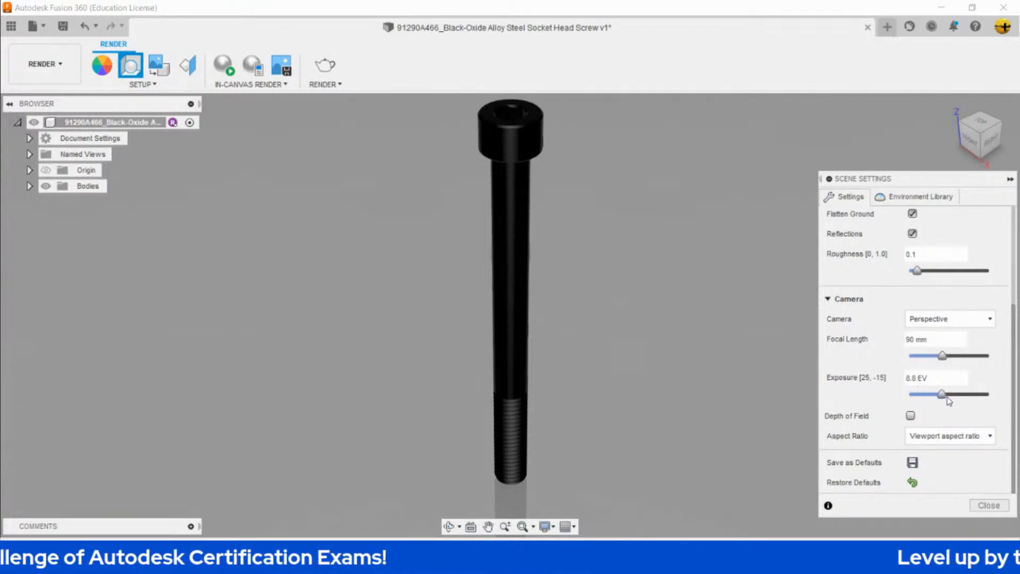
{"action": "left_click_drag", "start_coordinate": [943, 396], "coordinate": [957, 397]}
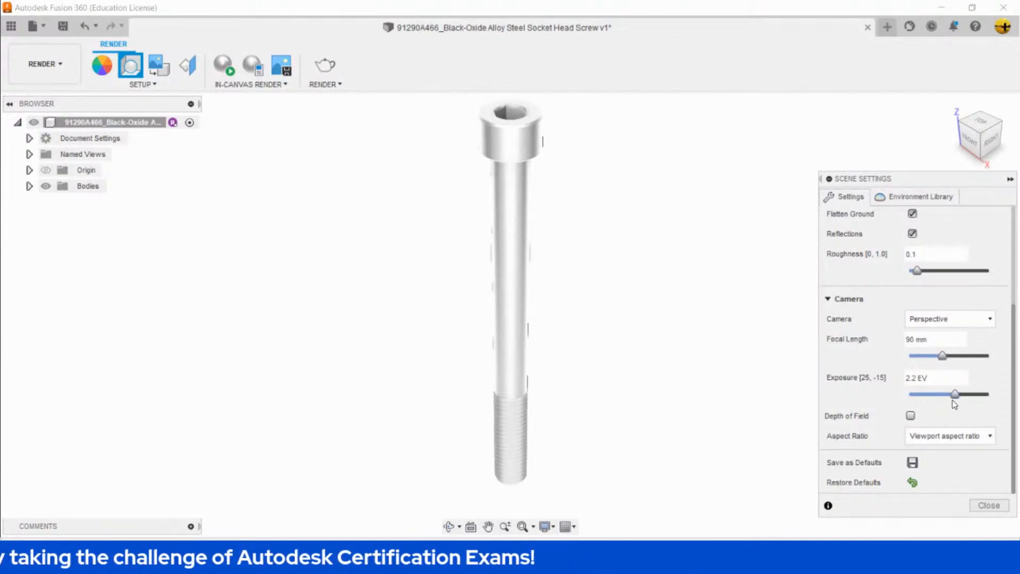
{"action": "left_click_drag", "start_coordinate": [956, 396], "coordinate": [926, 400]}
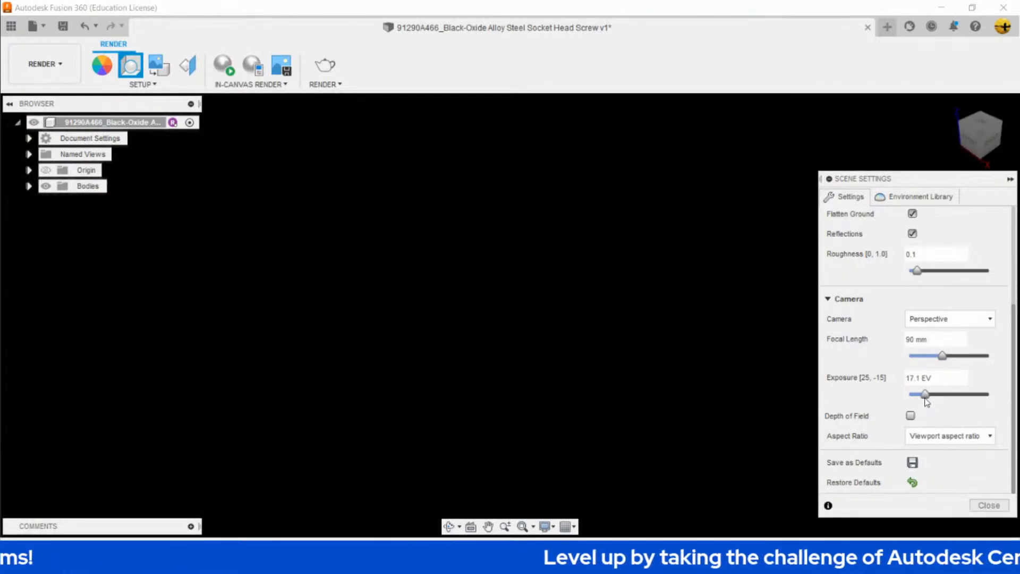
{"action": "left_click_drag", "start_coordinate": [926, 398], "coordinate": [943, 401]}
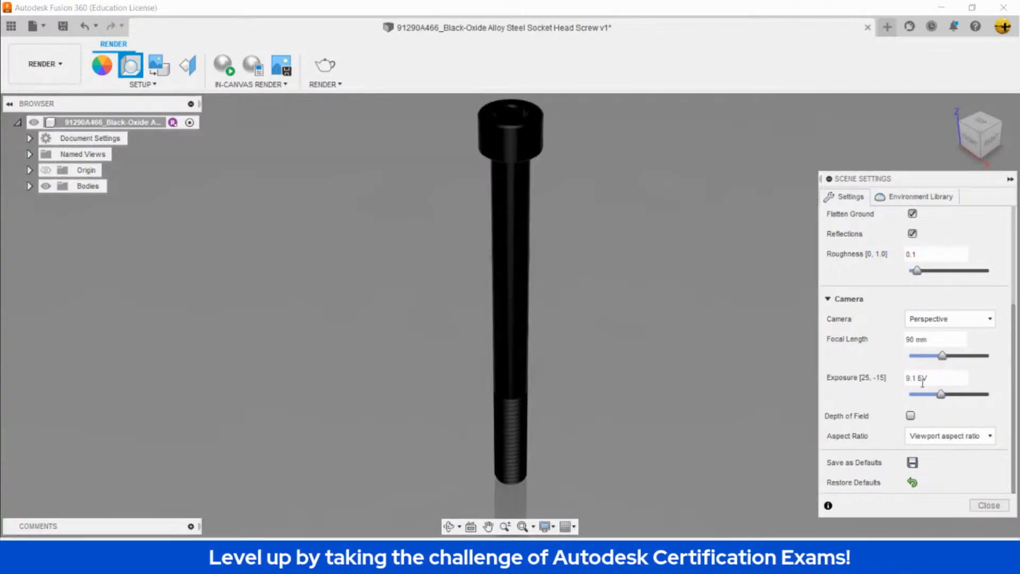
{"action": "double_click", "coordinate": [916, 379]}
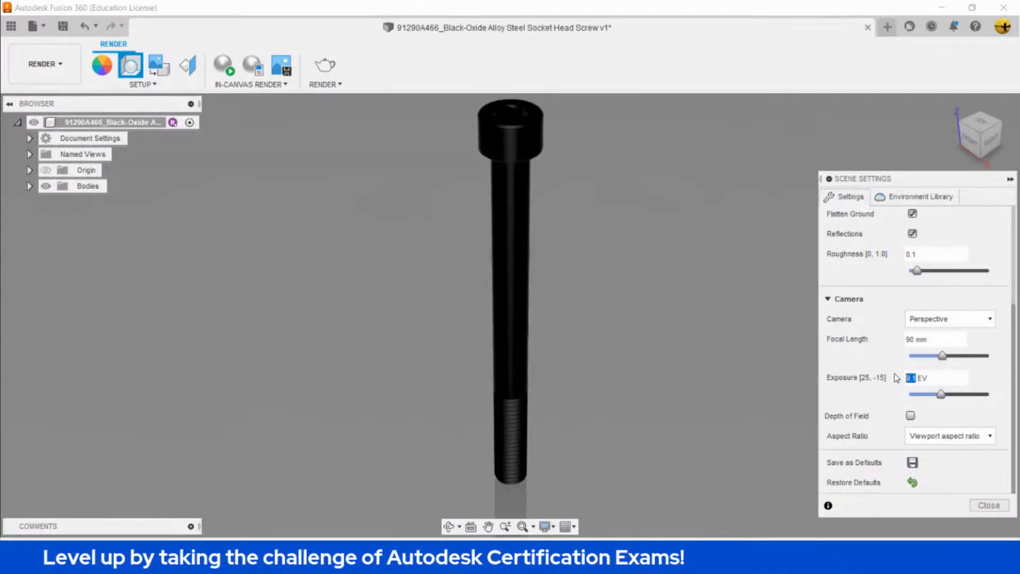
{"action": "type", "text": "8.8"}
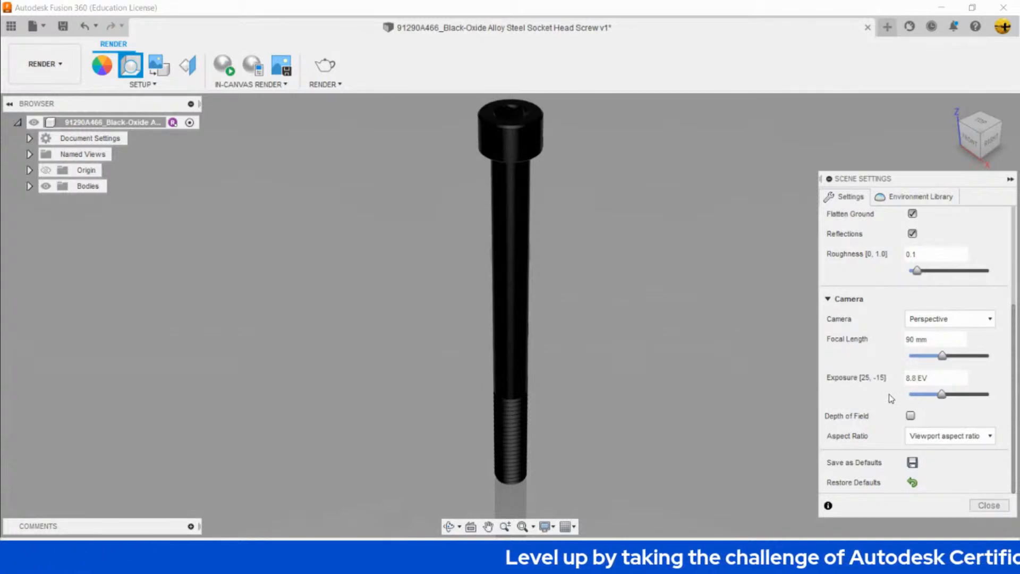
Enable the camera's Depth of Field, dismiss the ray tracing warning, and disable Depth of Field again.
{"action": "left_click", "coordinate": [911, 415]}
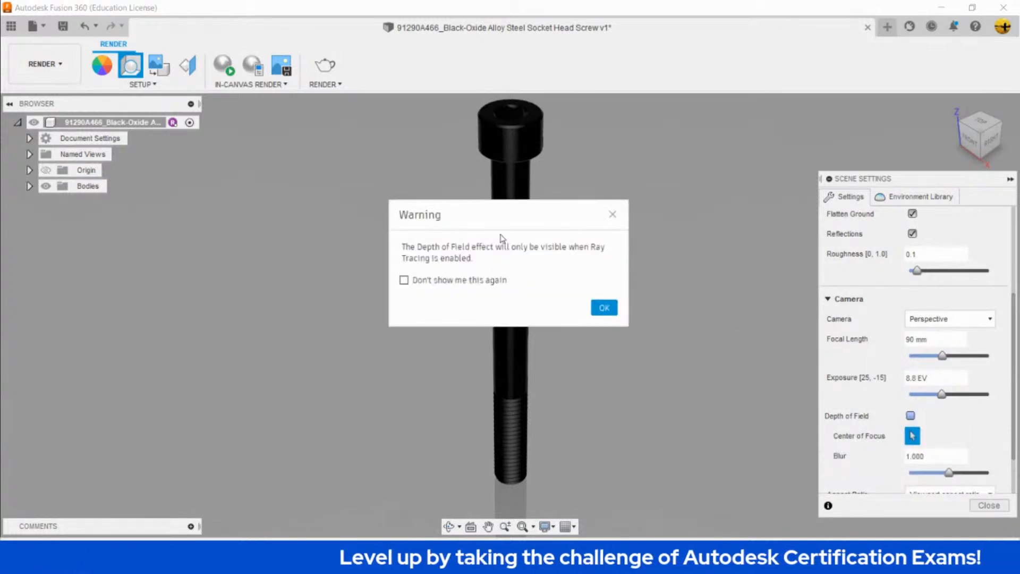
{"action": "left_click", "coordinate": [601, 307]}
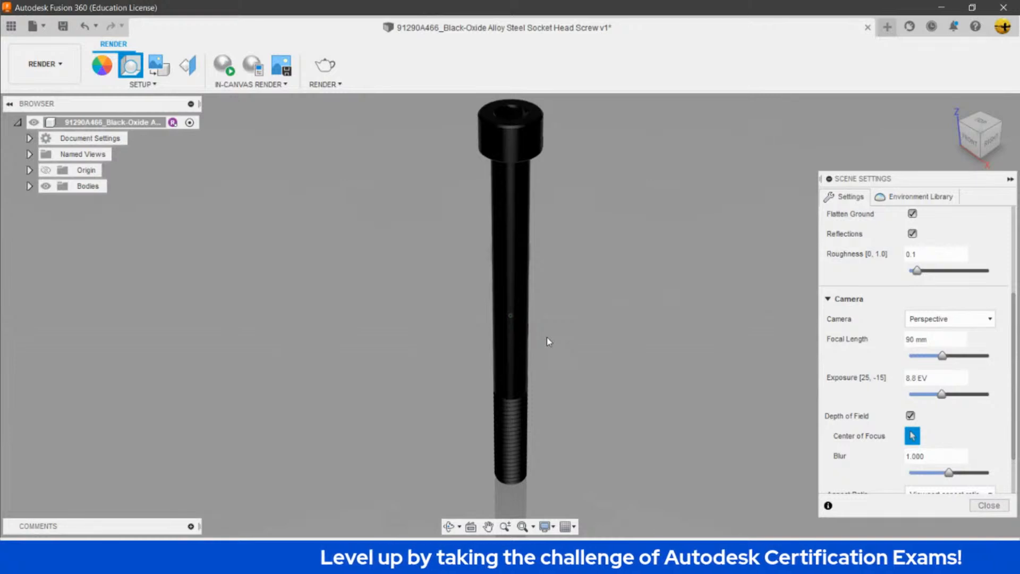
{"action": "left_click", "coordinate": [911, 415]}
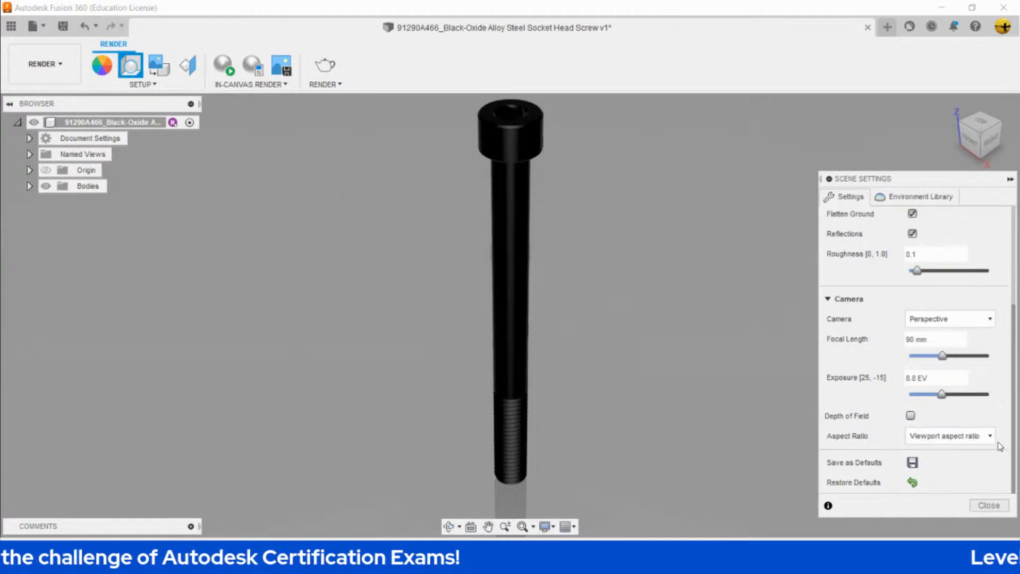
Try the 1:1 Square, 4:3 Presentation, 5:4 Landscape and 4:5 Portrait aspect ratios and set the camera back to Viewport aspect ratio.
{"action": "left_click", "coordinate": [981, 436]}
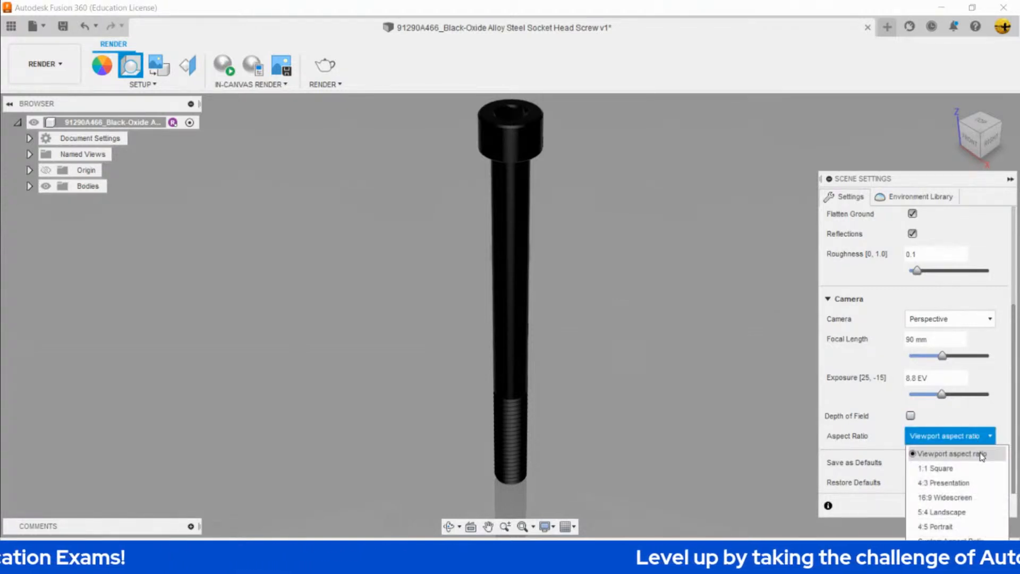
{"action": "left_click", "coordinate": [967, 470]}
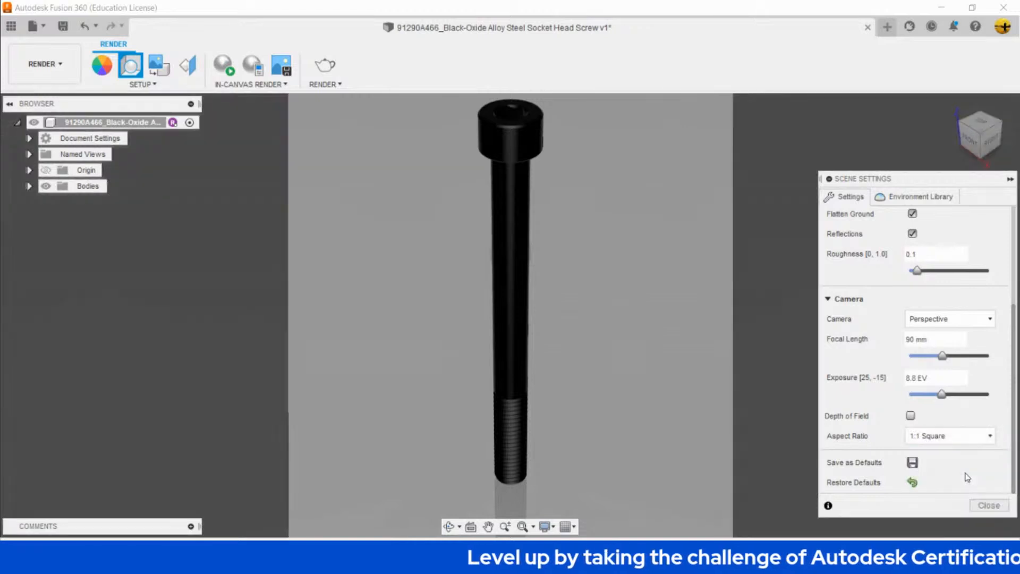
{"action": "left_click", "coordinate": [967, 436]}
{"action": "left_click", "coordinate": [965, 482]}
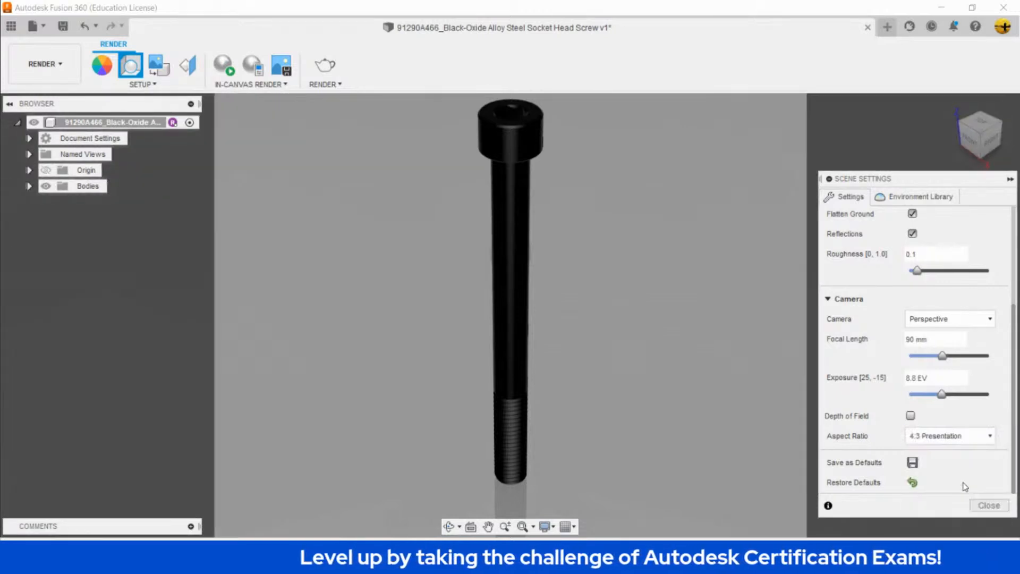
{"action": "left_click", "coordinate": [965, 436]}
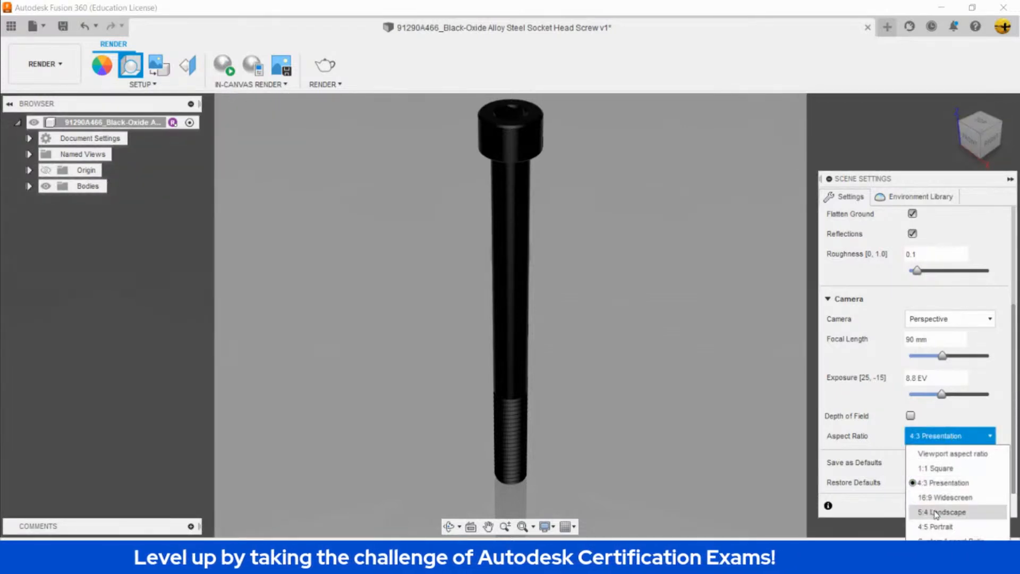
{"action": "left_click", "coordinate": [968, 497]}
{"action": "left_click", "coordinate": [965, 435]}
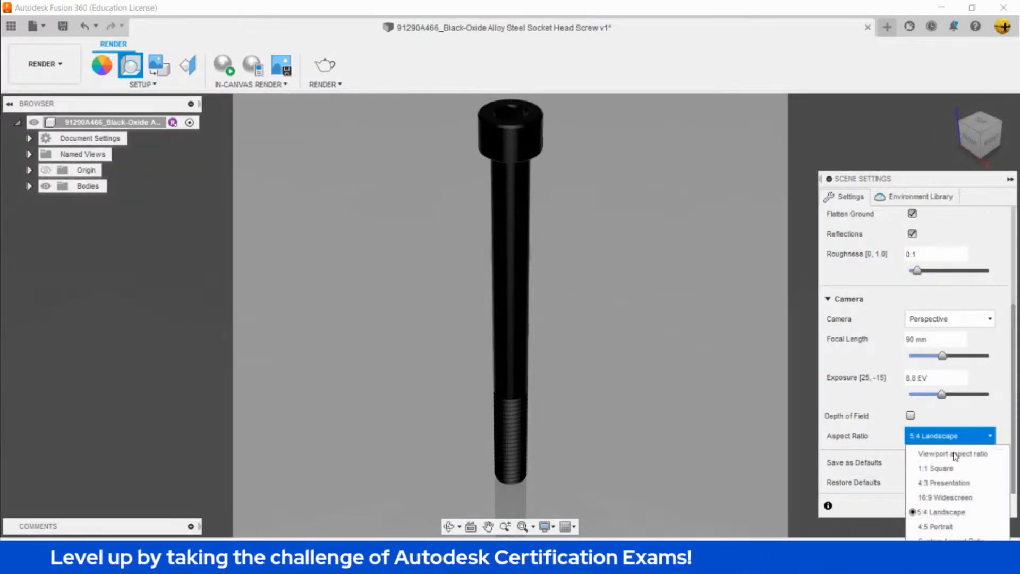
{"action": "left_click", "coordinate": [954, 526]}
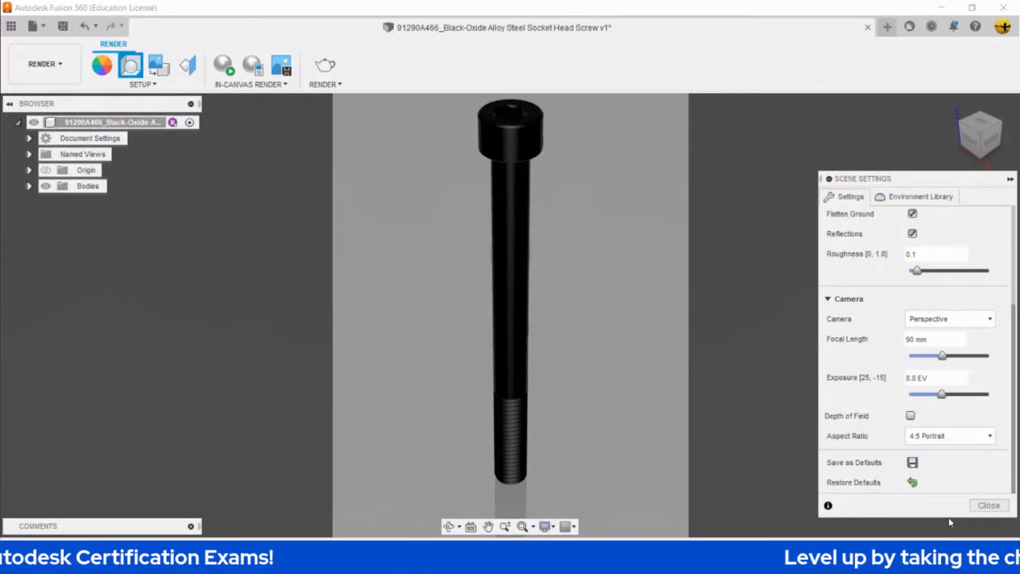
{"action": "left_click", "coordinate": [954, 435]}
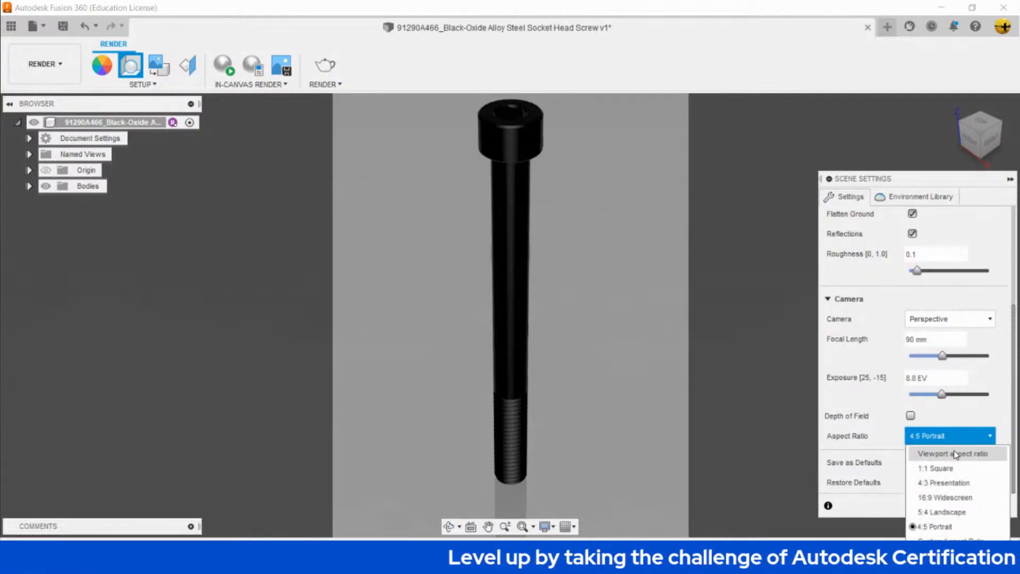
{"action": "left_click", "coordinate": [955, 453]}
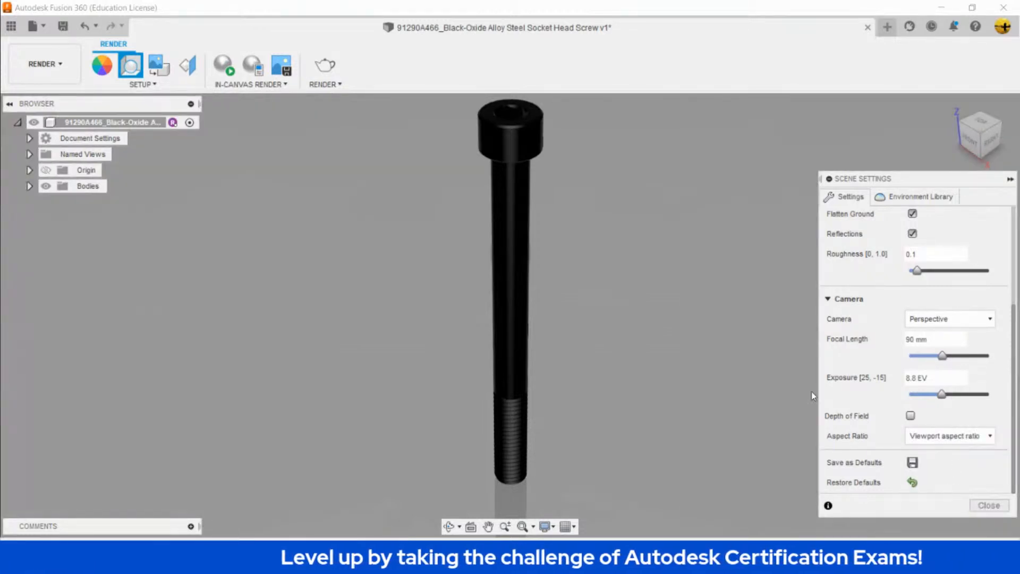
Apply the Cool Light environment from the Fusion 360 library to the scene.
{"action": "scroll", "coordinate": [834, 325], "scroll_direction": "up", "scroll_amount": 5}
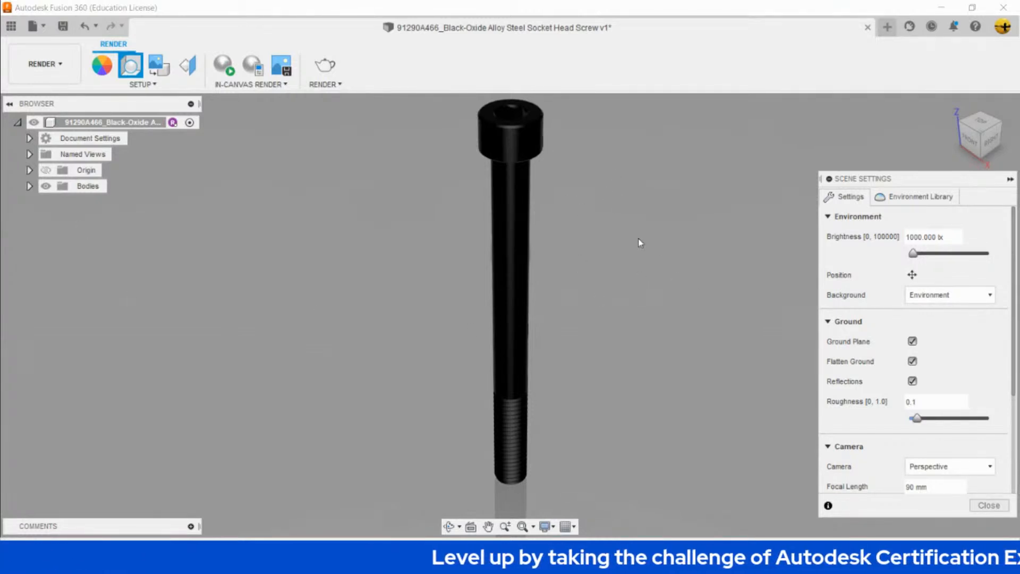
{"action": "middle_click_drag", "start_coordinate": [588, 270], "coordinate": [622, 254], "text": "shift"}
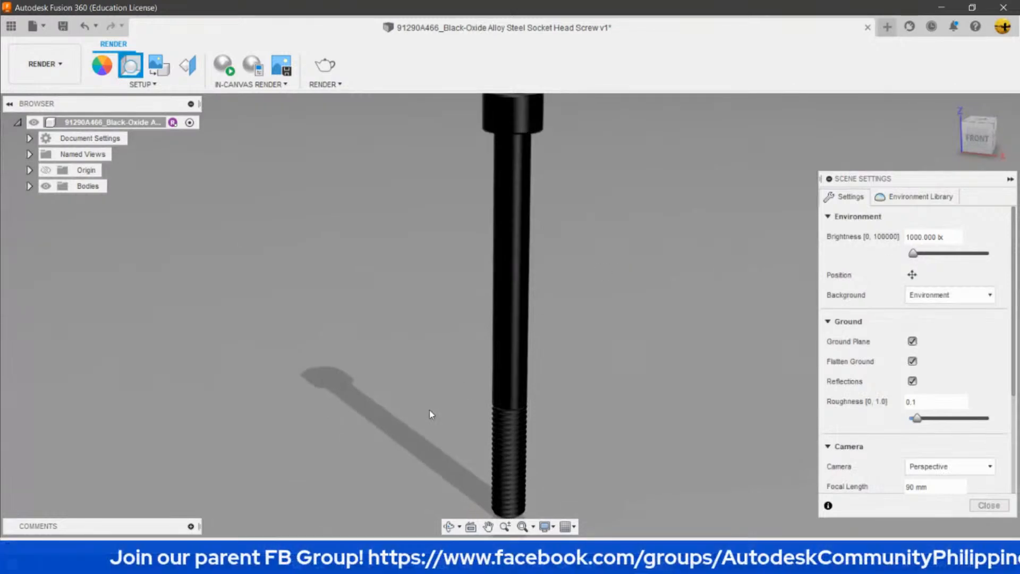
{"action": "left_click", "coordinate": [954, 104]}
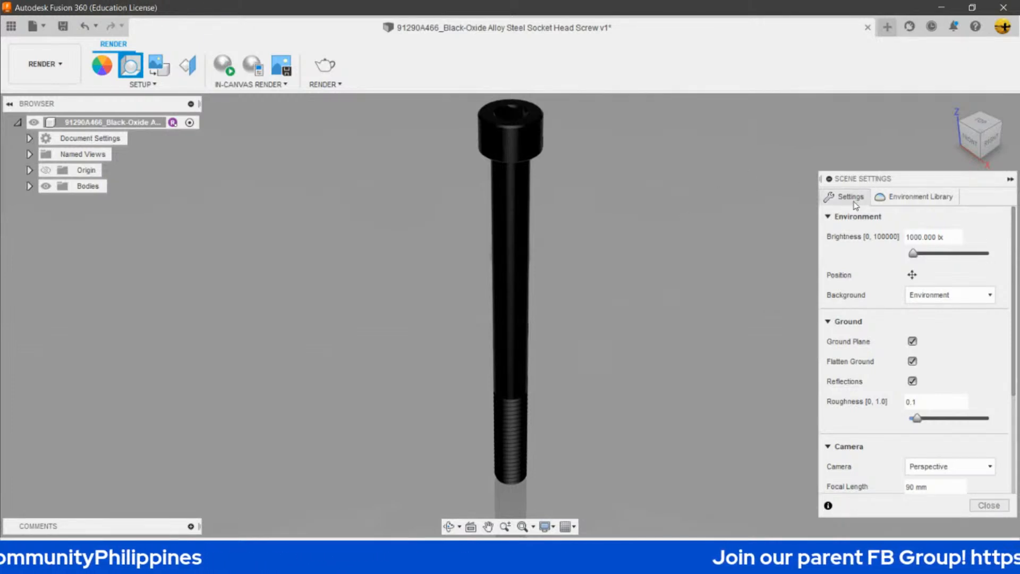
{"action": "left_click", "coordinate": [908, 201]}
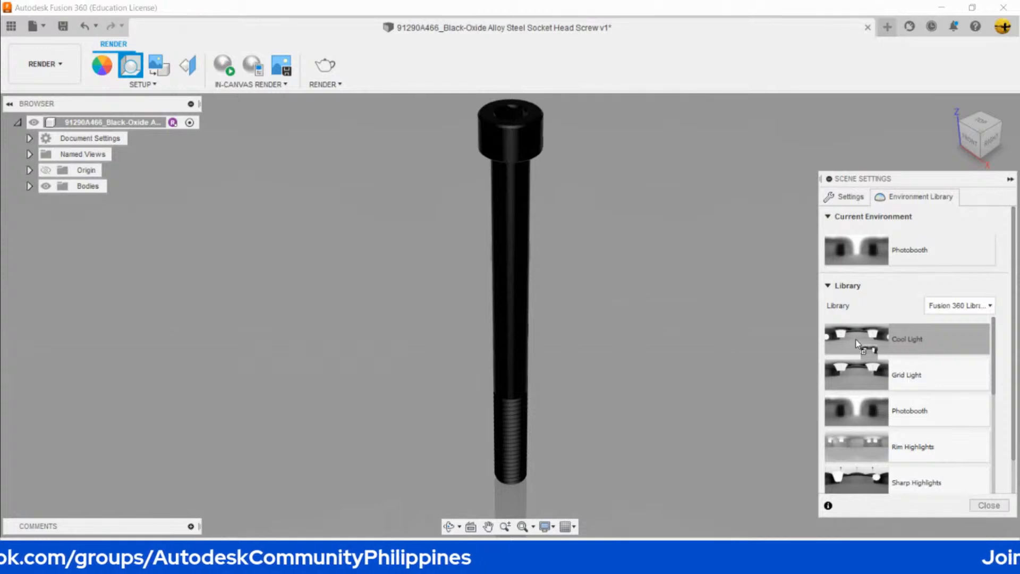
{"action": "left_click_drag", "start_coordinate": [867, 345], "coordinate": [722, 278]}
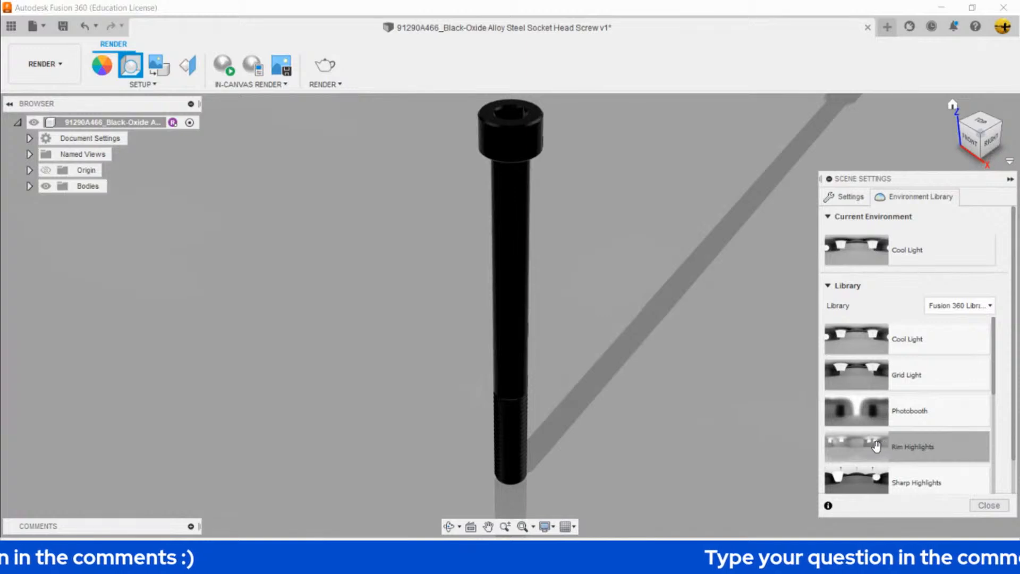
Switch the scene to the Rim Highlights environment and inspect the screw's lighting and shadow from a low angle.
{"action": "left_click_drag", "start_coordinate": [876, 446], "coordinate": [744, 324]}
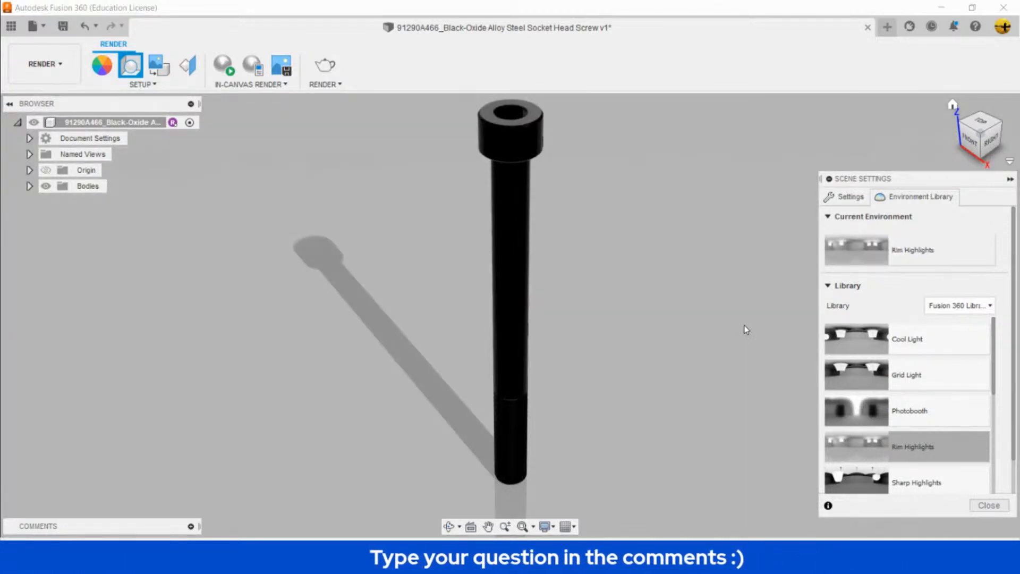
{"action": "scroll", "coordinate": [744, 324], "scroll_direction": "up", "scroll_amount": 3}
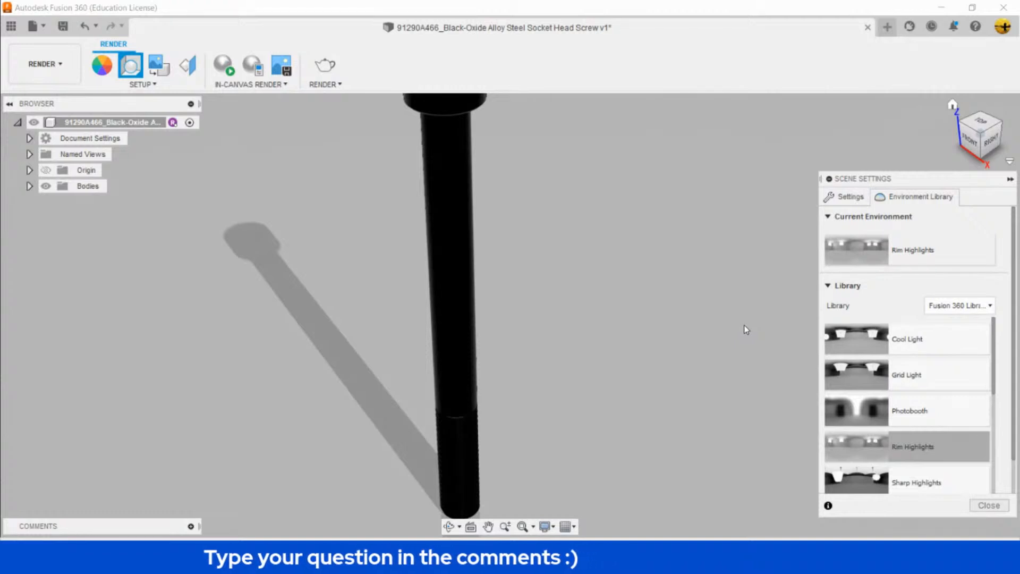
{"action": "scroll", "coordinate": [744, 325], "scroll_direction": "down", "scroll_amount": 3}
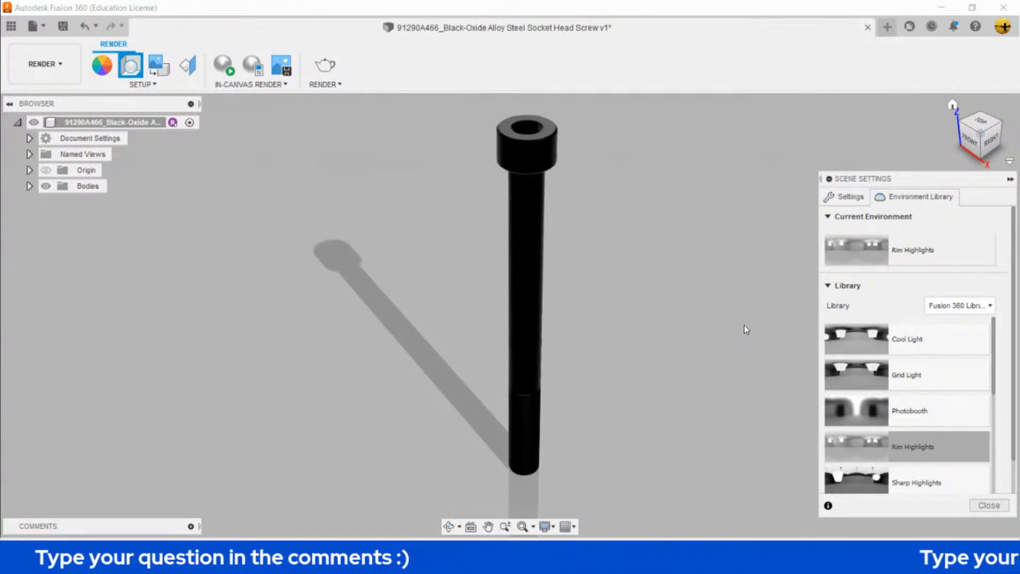
{"action": "middle_click_drag", "start_coordinate": [704, 311], "coordinate": [687, 270], "text": "shift"}
{"action": "middle_click_drag", "start_coordinate": [689, 327], "coordinate": [704, 253]}
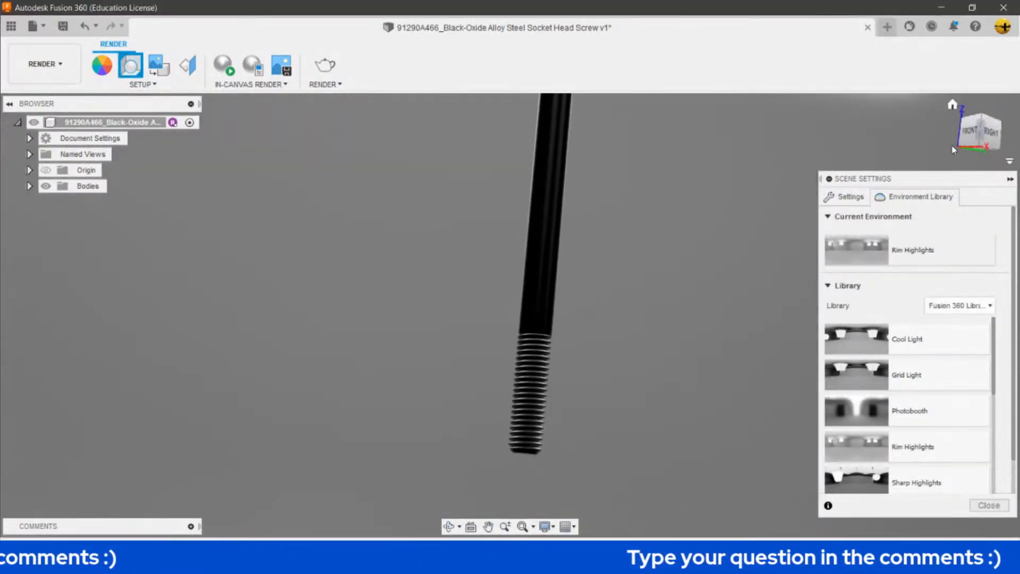
{"action": "left_click", "coordinate": [962, 111]}
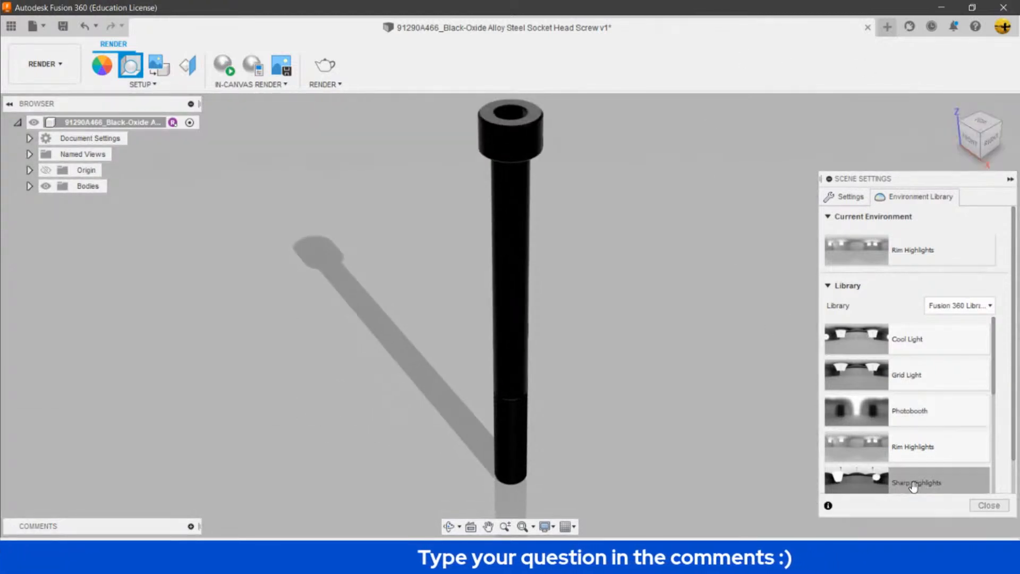
Browse the environment library's lighting presets, its downloadable environments from Crossroads to Snow Field, and the custom environment option.
{"action": "scroll", "coordinate": [913, 487], "scroll_direction": "down", "scroll_amount": 4}
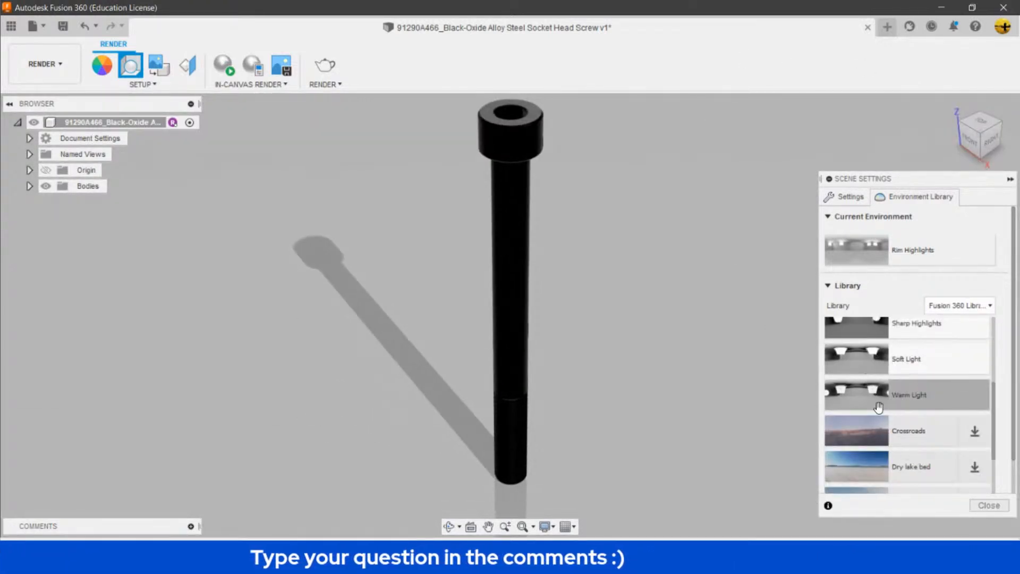
{"action": "scroll", "coordinate": [893, 411], "scroll_direction": "up", "scroll_amount": 3}
{"action": "scroll", "coordinate": [914, 417], "scroll_direction": "down", "scroll_amount": 3}
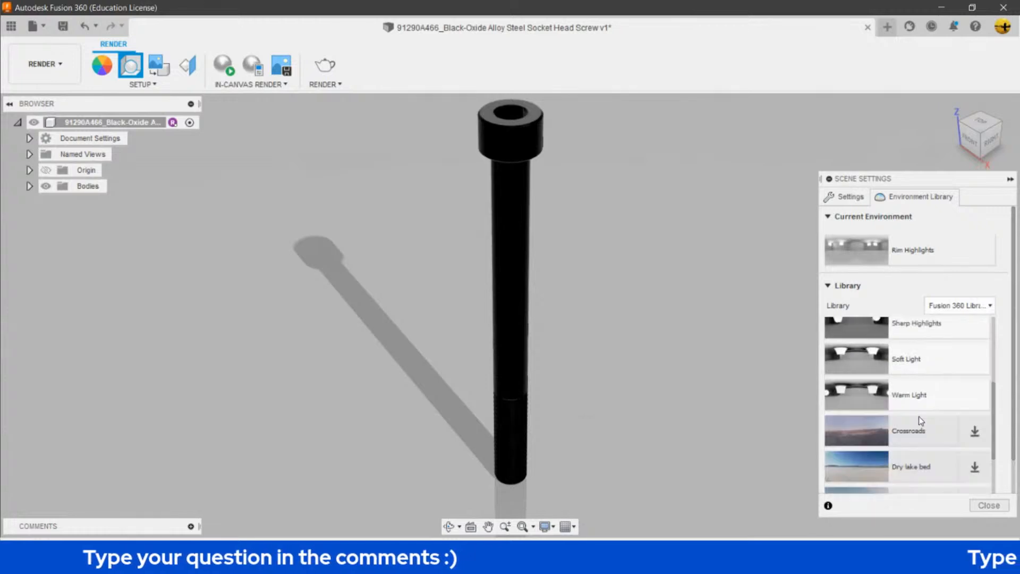
{"action": "scroll", "coordinate": [921, 421], "scroll_direction": "down", "scroll_amount": 3}
{"action": "scroll", "coordinate": [930, 436], "scroll_direction": "down", "scroll_amount": 2}
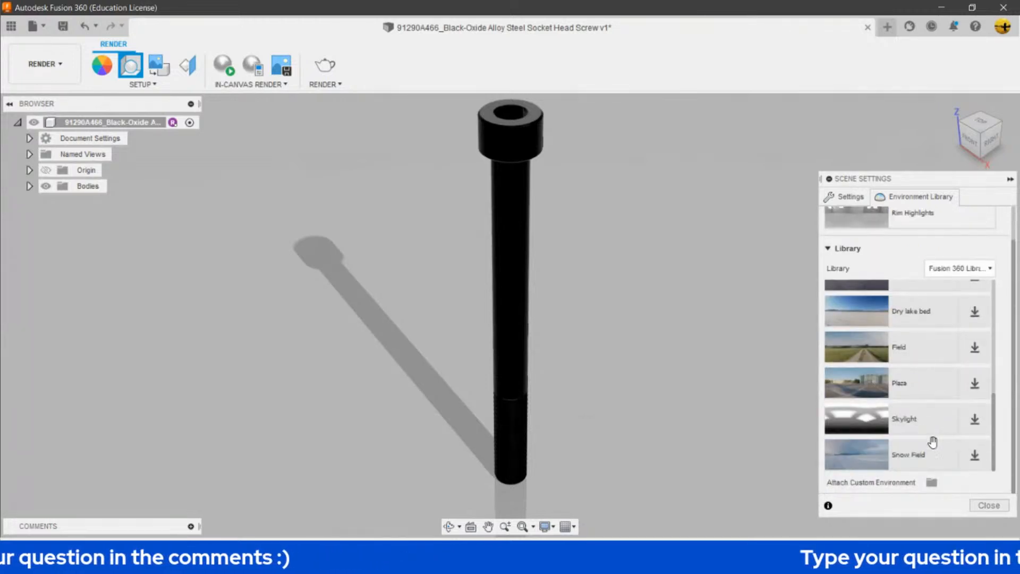
{"action": "scroll", "coordinate": [933, 442], "scroll_direction": "up", "scroll_amount": 1}
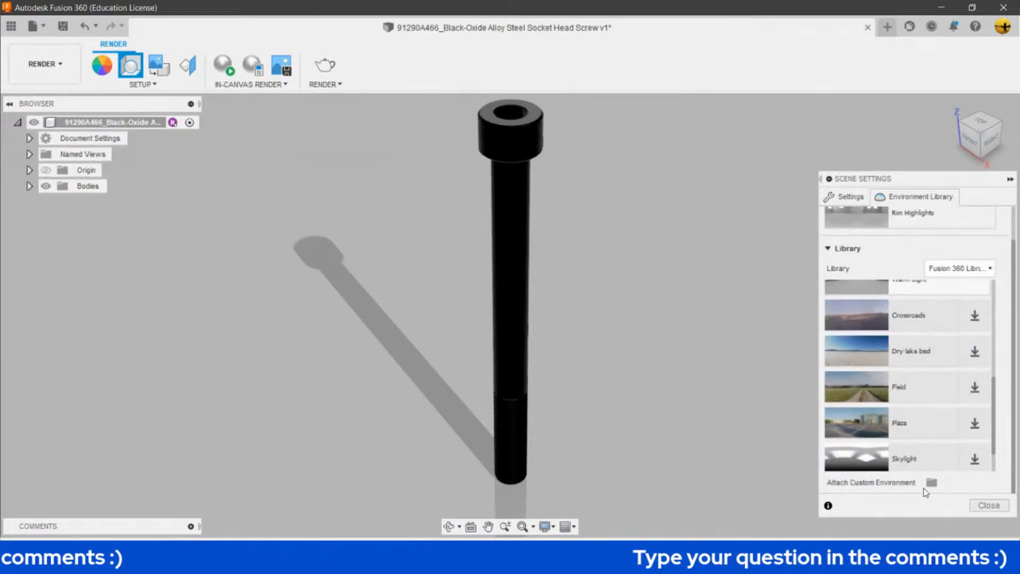
{"action": "scroll", "coordinate": [952, 449], "scroll_direction": "down", "scroll_amount": 1}
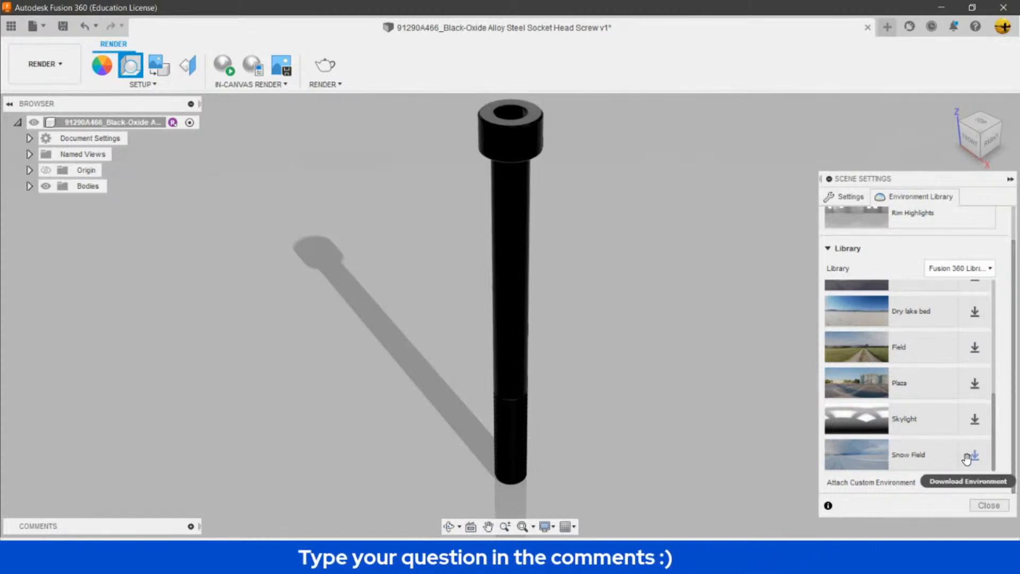
{"action": "scroll", "coordinate": [959, 436], "scroll_direction": "up", "scroll_amount": 1}
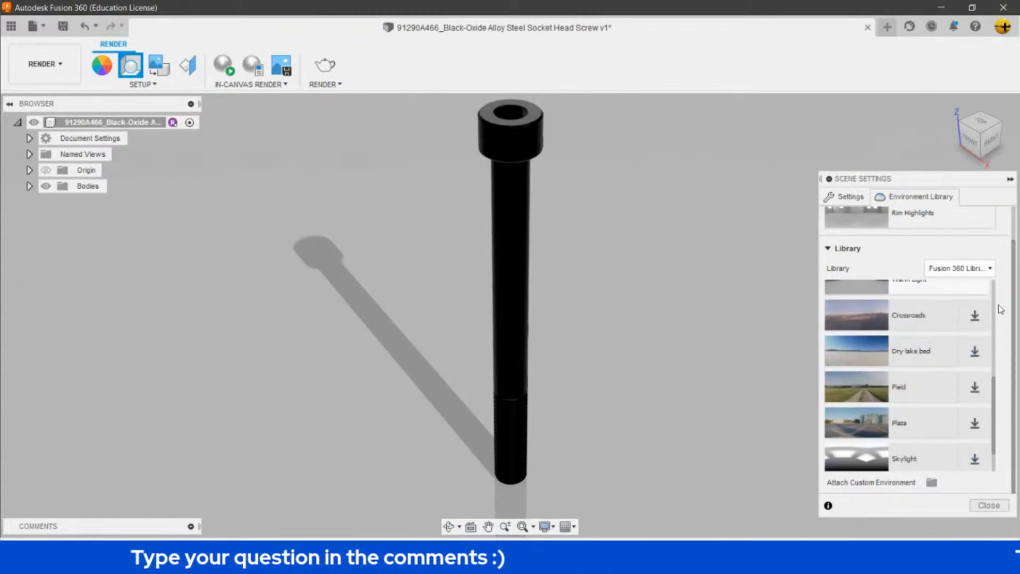
{"action": "scroll", "coordinate": [918, 380], "scroll_direction": "down", "scroll_amount": 1}
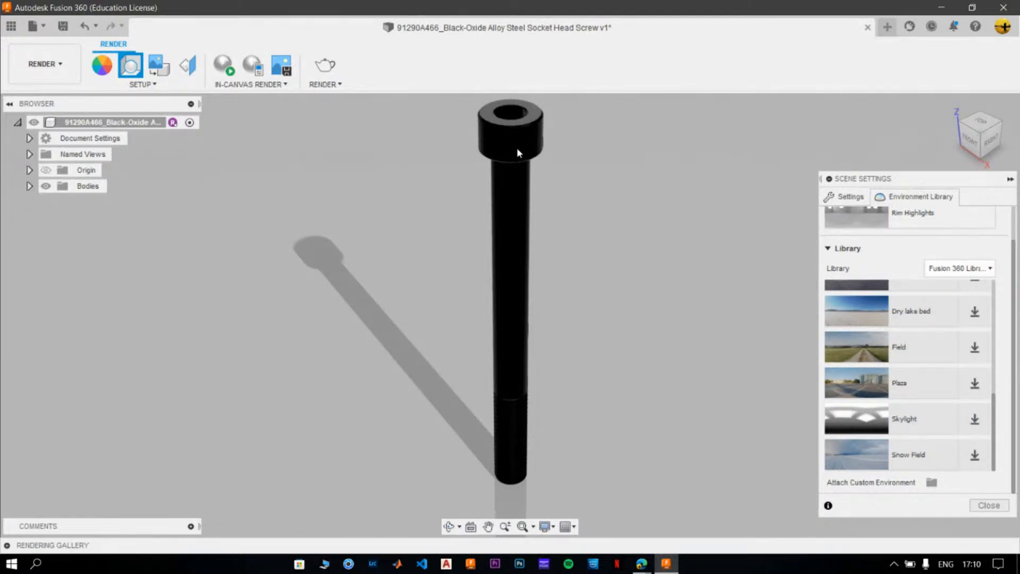
{"action": "scroll", "coordinate": [897, 379], "scroll_direction": "up", "scroll_amount": 1}
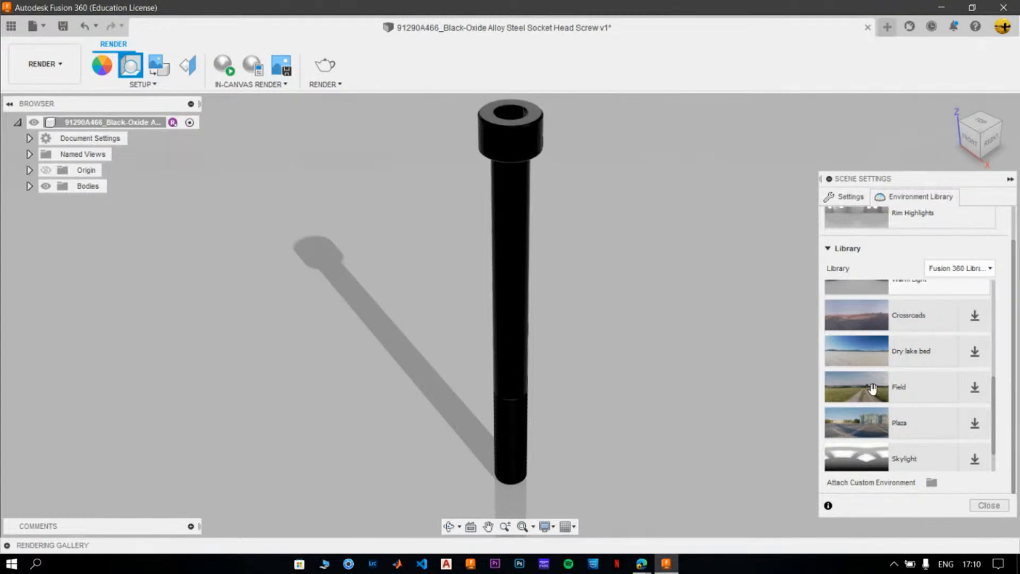
{"action": "scroll", "coordinate": [874, 389], "scroll_direction": "up", "scroll_amount": 3}
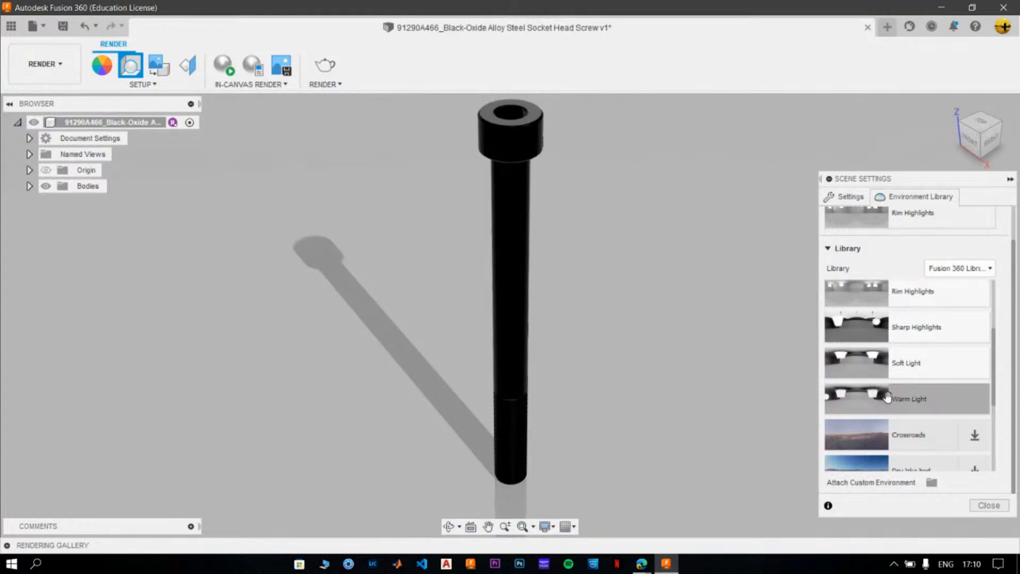
{"action": "scroll", "coordinate": [967, 411], "scroll_direction": "down", "scroll_amount": 5}
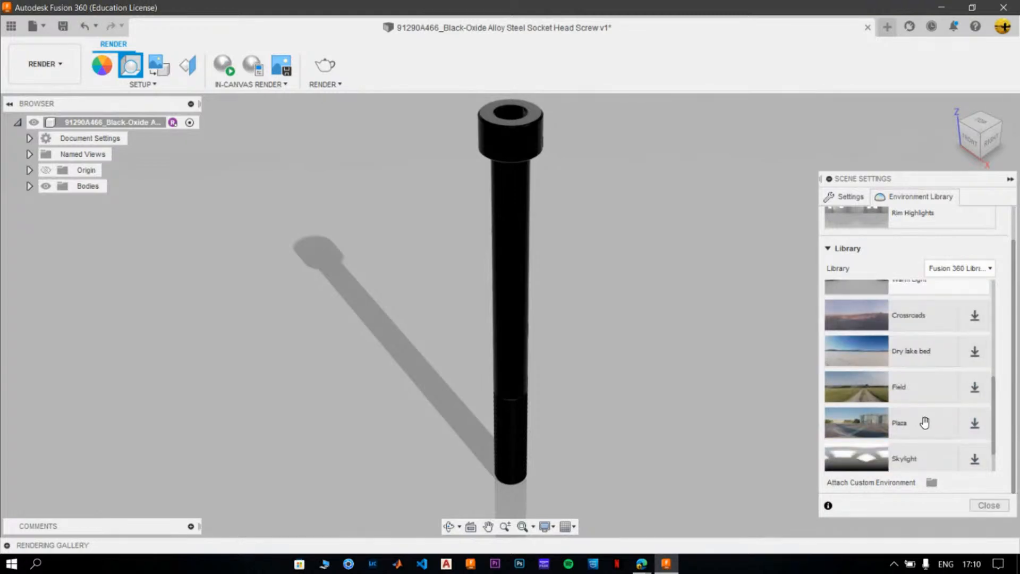
Apply the Photobooth environment to the scene and return to the home view with the scene settings displayed.
{"action": "scroll", "coordinate": [927, 417], "scroll_direction": "up", "scroll_amount": 8}
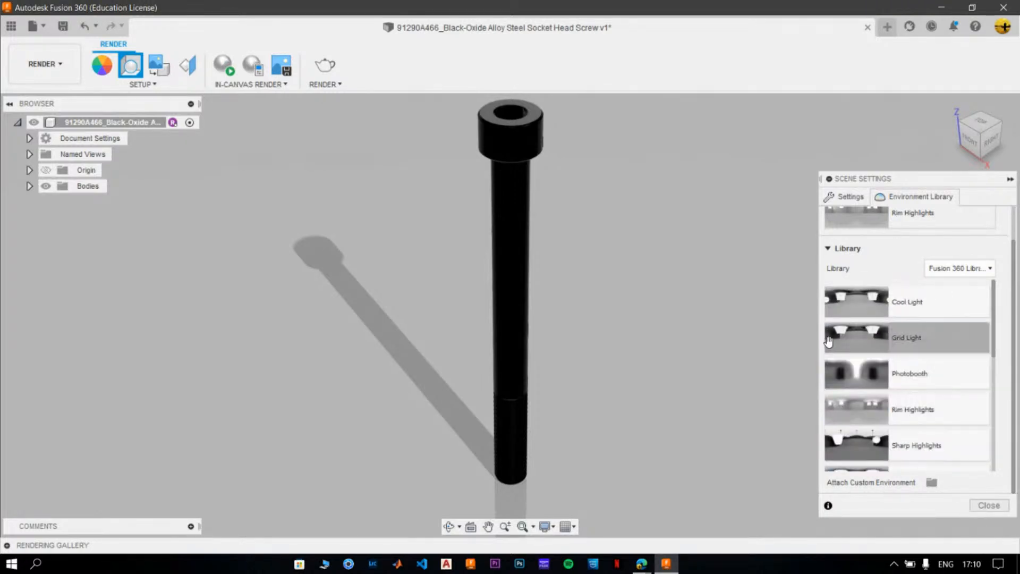
{"action": "left_click_drag", "start_coordinate": [874, 364], "coordinate": [702, 292]}
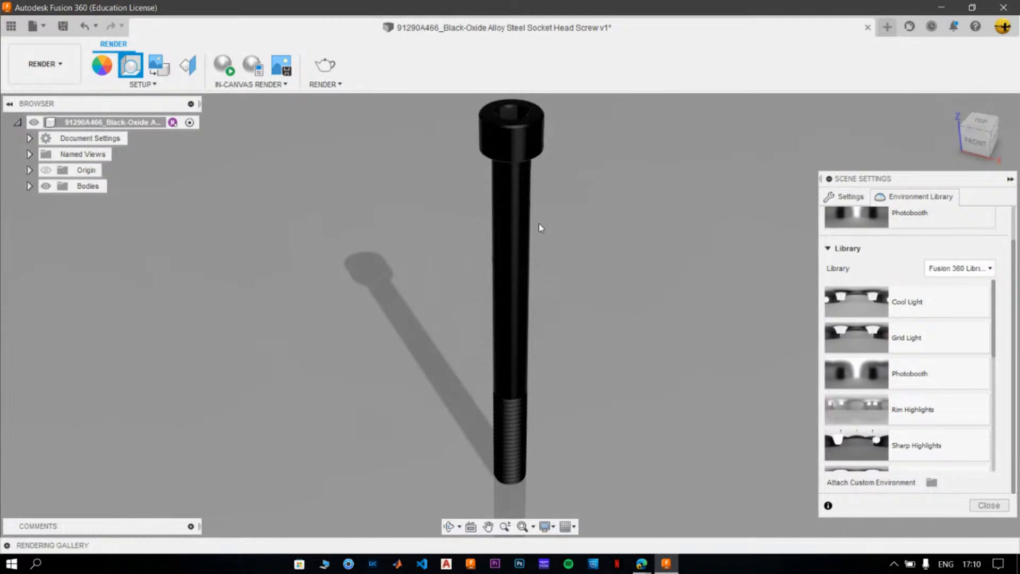
{"action": "left_click", "coordinate": [836, 191]}
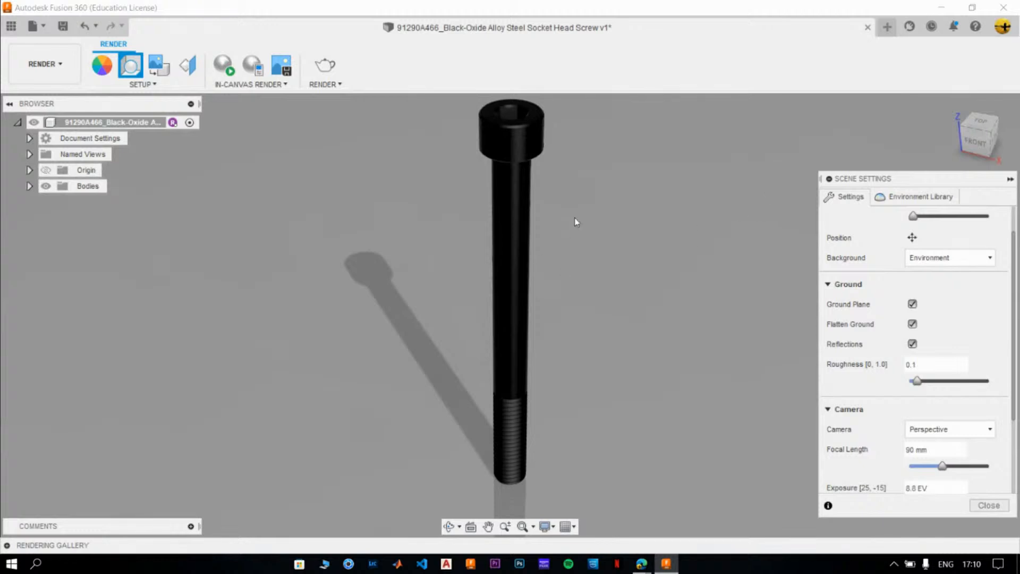
{"action": "left_click", "coordinate": [953, 106]}
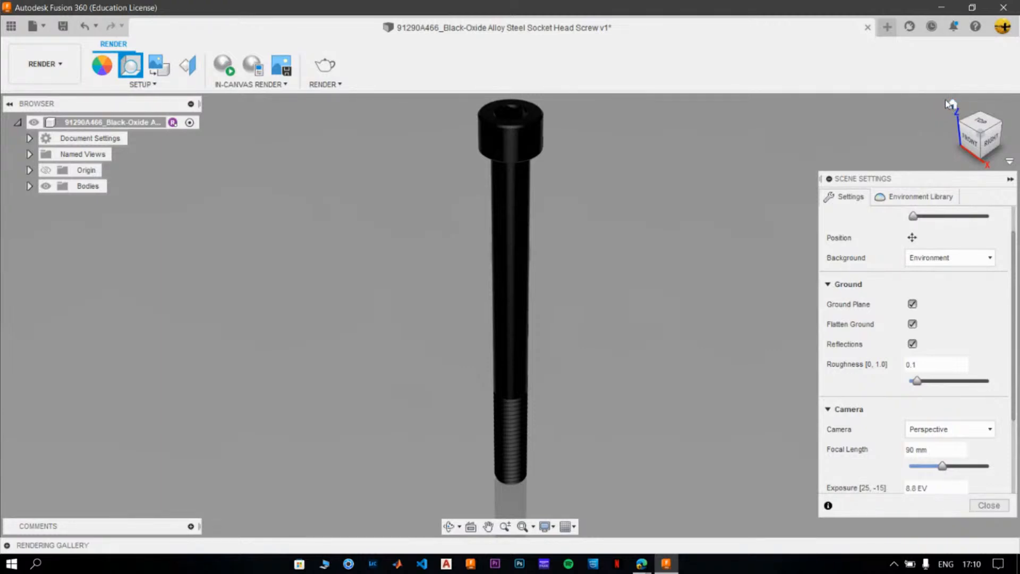
Open the environment's position controls and rotate the environment to about -83.7 degrees.
{"action": "scroll", "coordinate": [1009, 353], "scroll_direction": "up", "scroll_amount": 2}
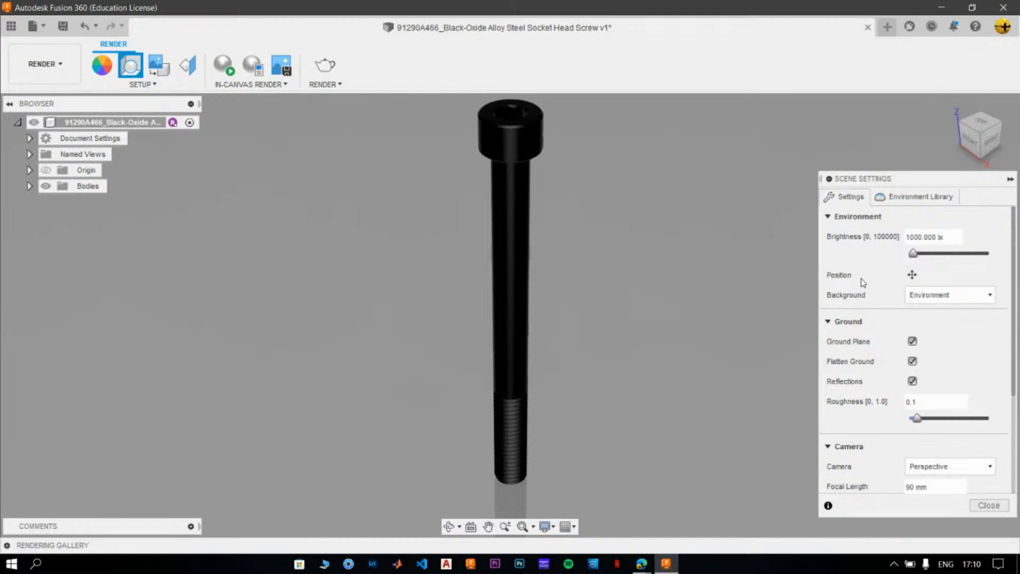
{"action": "left_click", "coordinate": [915, 275]}
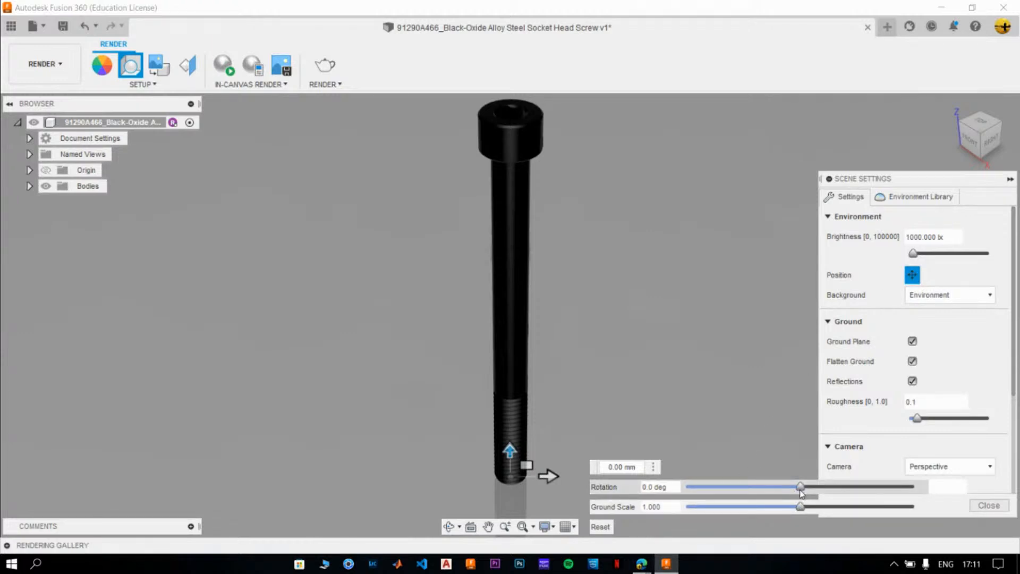
{"action": "left_click_drag", "start_coordinate": [801, 488], "coordinate": [746, 486]}
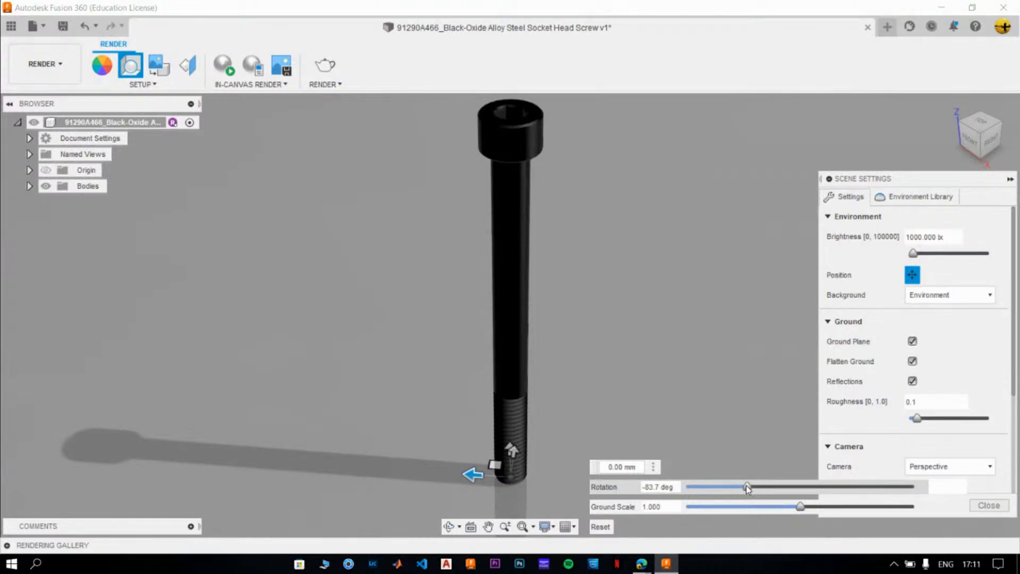
Set the environment rotation to 43 degrees so the screw's shadow falls diagonally behind it.
{"action": "left_click_drag", "start_coordinate": [745, 485], "coordinate": [820, 496]}
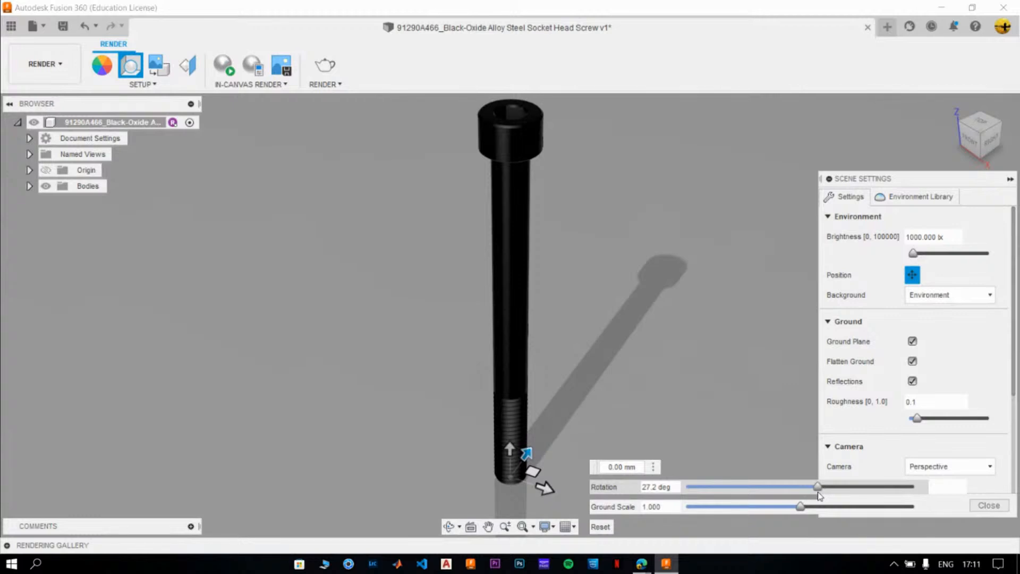
{"action": "mouse_move", "coordinate": [819, 495]}
{"action": "left_mouse_down"}
{"action": "mouse_move", "coordinate": [688, 488]}
{"action": "mouse_move", "coordinate": [840, 485]}
{"action": "mouse_move", "coordinate": [829, 481]}
{"action": "left_mouse_up"}
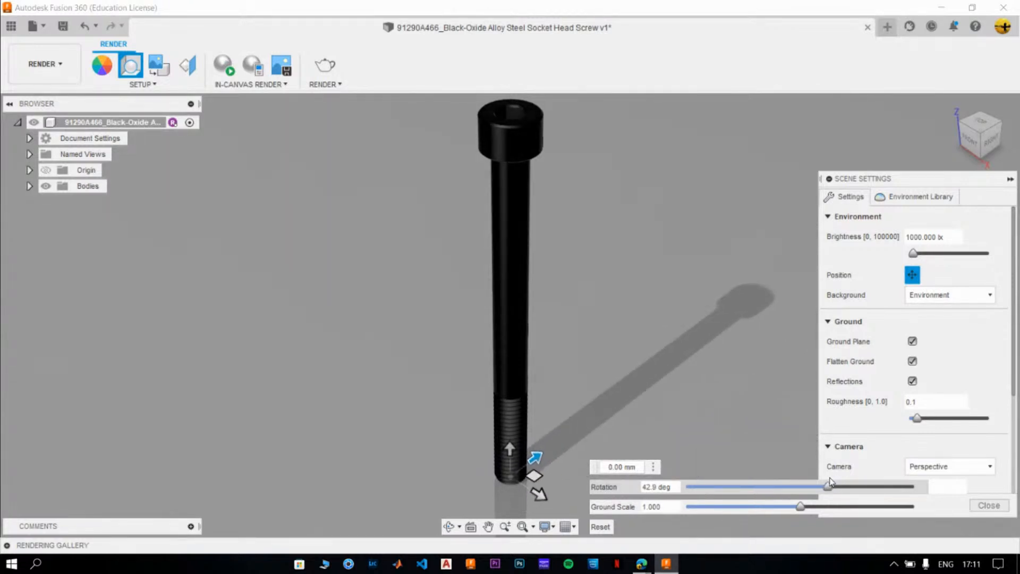
{"action": "double_click", "coordinate": [643, 487]}
{"action": "type", "text": "43"}
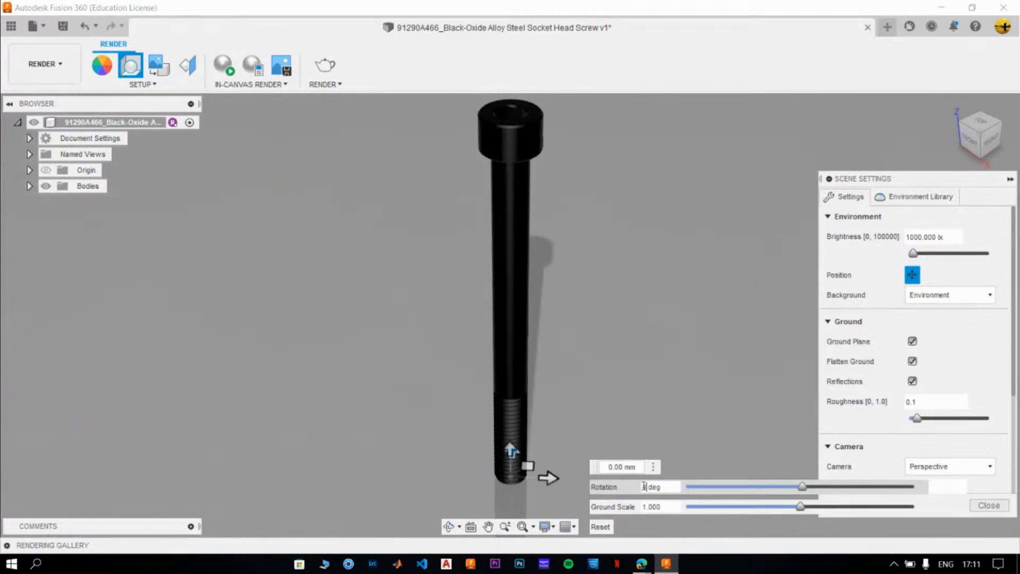
{"action": "key", "text": "Return"}
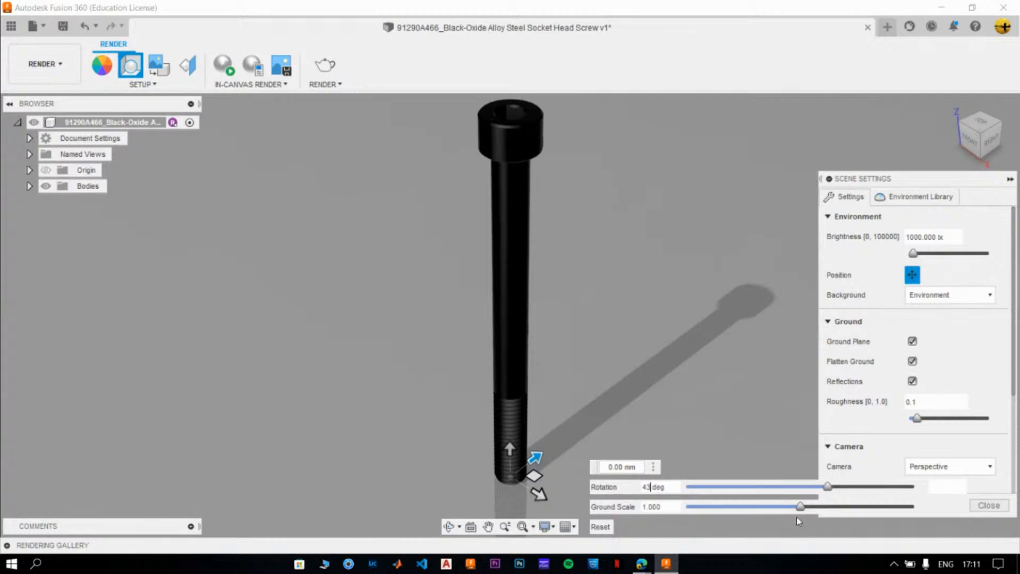
Set the ground scale to 1, then exit the environment position controls and the scene settings.
{"action": "mouse_move", "coordinate": [801, 508]}
{"action": "left_mouse_down"}
{"action": "mouse_move", "coordinate": [668, 511]}
{"action": "mouse_move", "coordinate": [917, 509]}
{"action": "mouse_move", "coordinate": [795, 512]}
{"action": "left_mouse_up"}
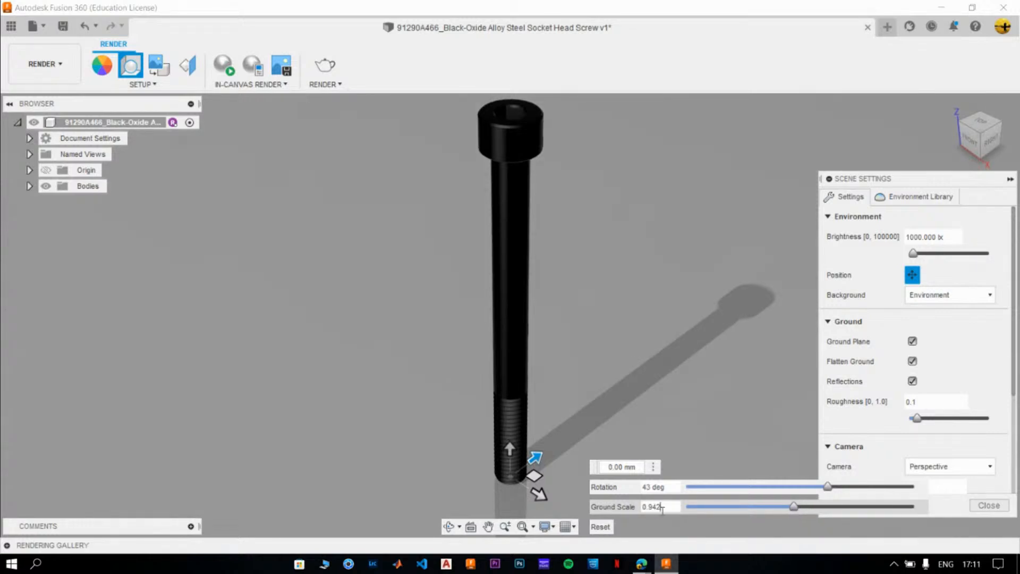
{"action": "left_click_drag", "start_coordinate": [663, 507], "coordinate": [633, 511]}
{"action": "type", "text": "1"}
{"action": "key", "text": "Tab"}
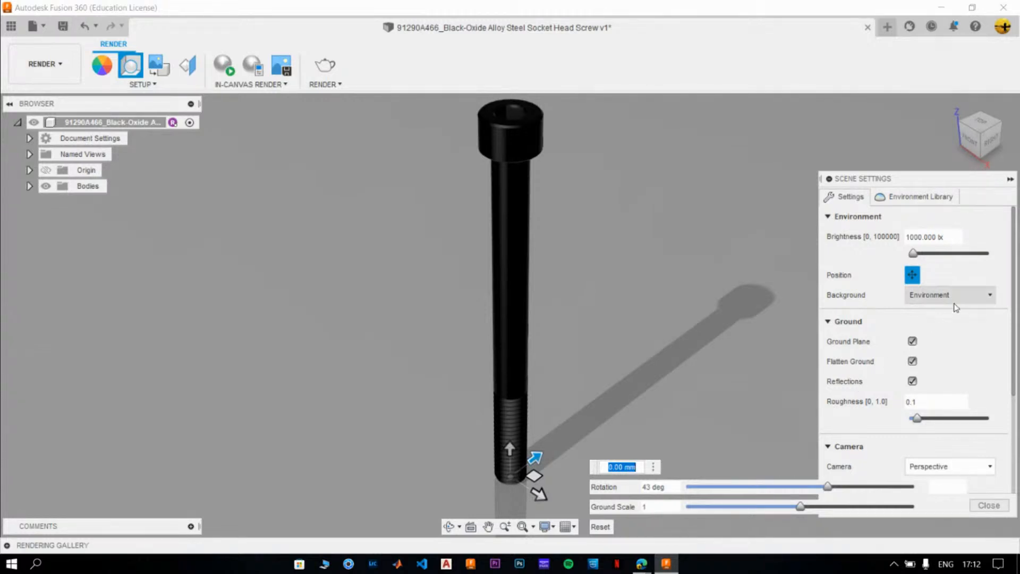
{"action": "left_click", "coordinate": [912, 275]}
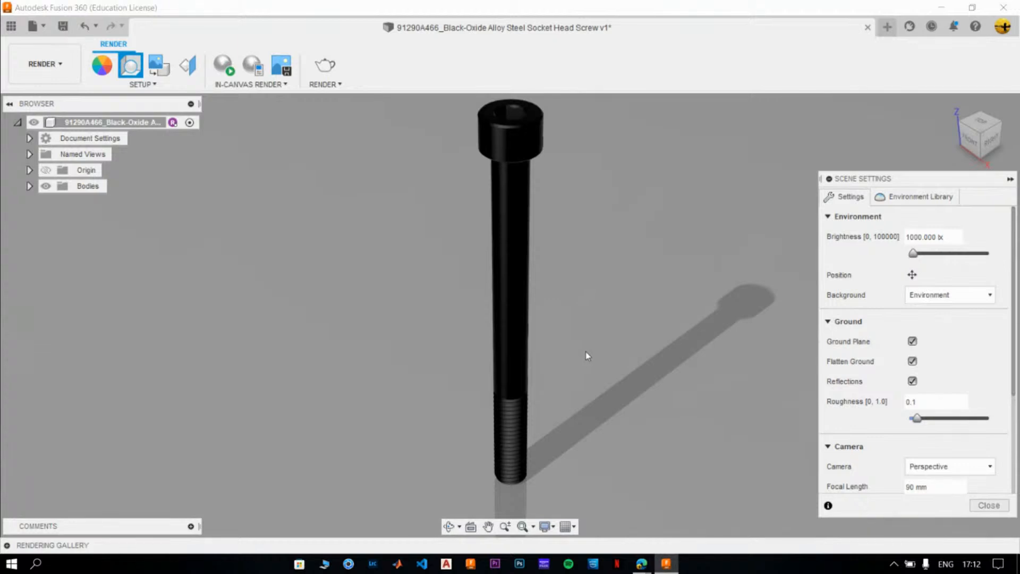
{"action": "left_click", "coordinate": [1003, 506]}
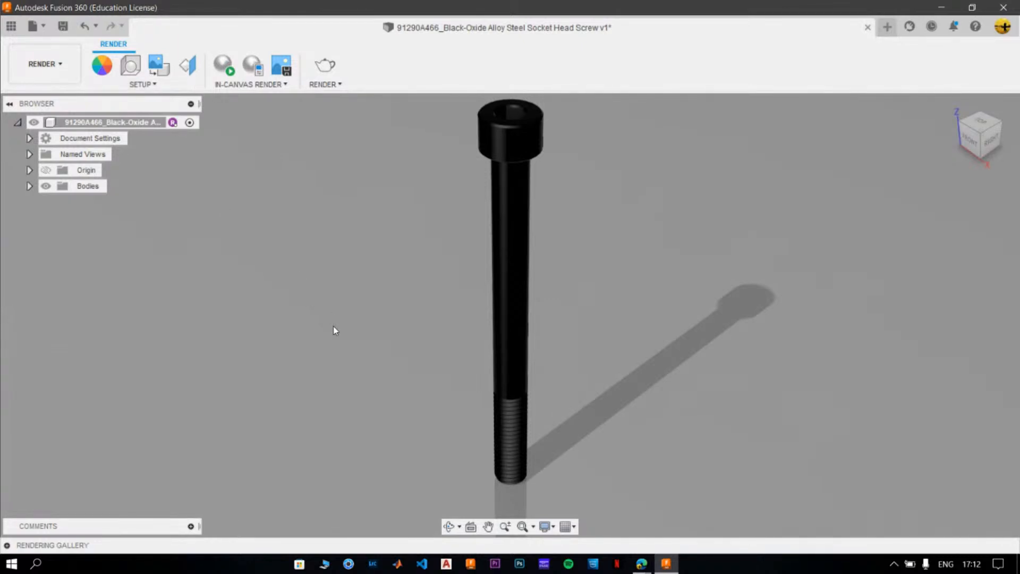
{"action": "left_click", "coordinate": [155, 86]}
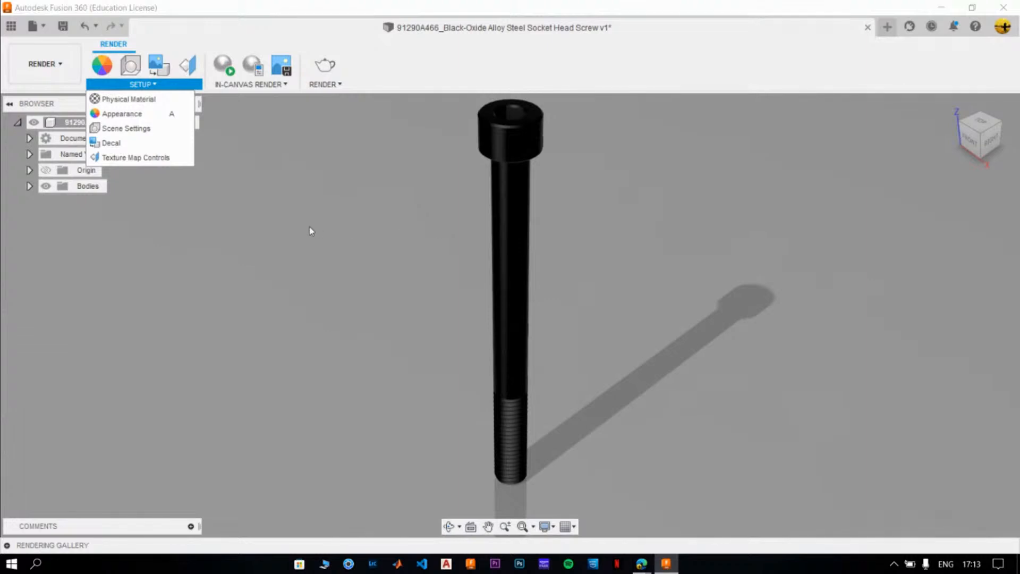
{"action": "left_click", "coordinate": [363, 255]}
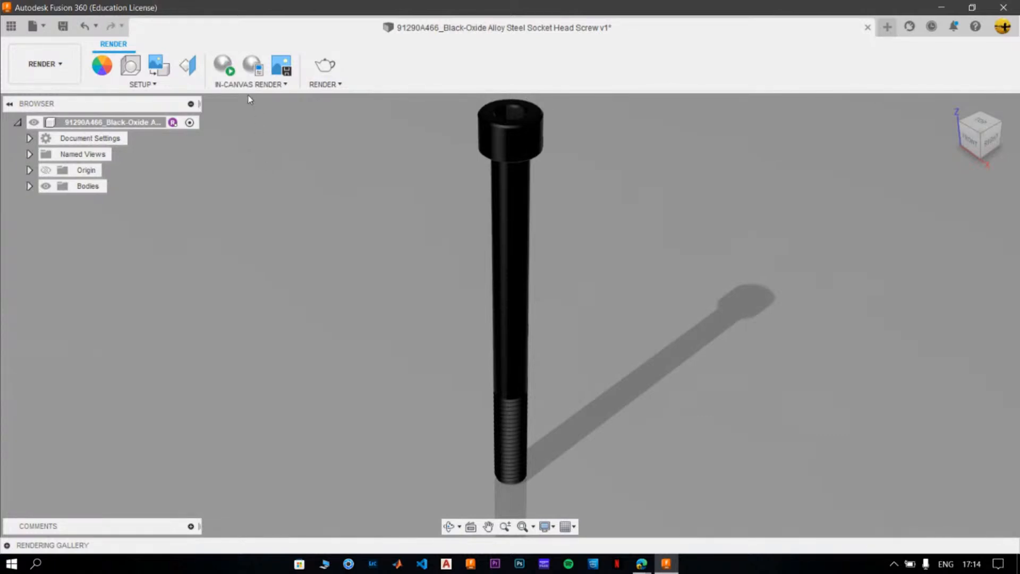
Preview the screw with an in-canvas render at Final quality, pausing and stopping it before completion.
{"action": "left_click", "coordinate": [225, 66]}
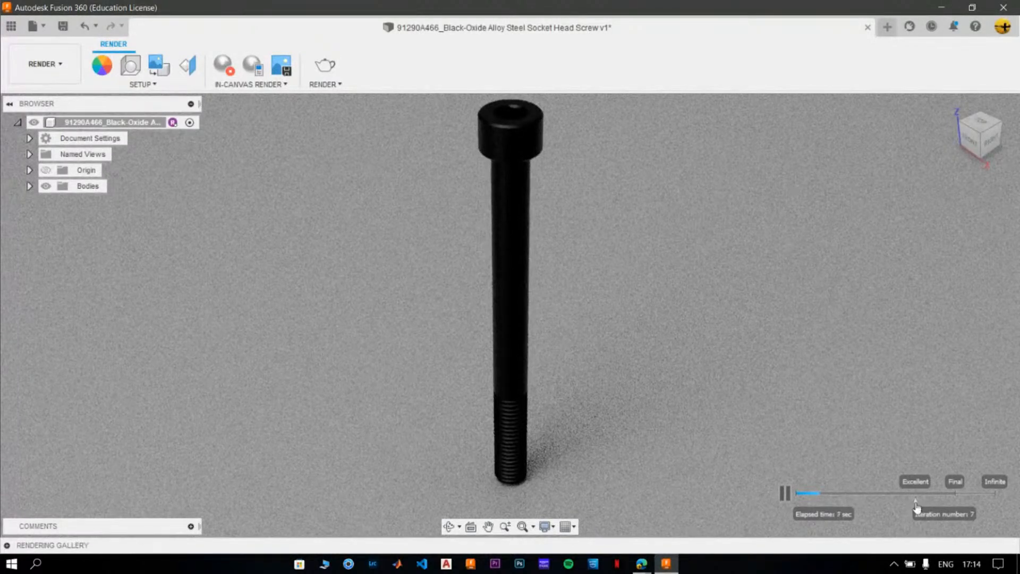
{"action": "left_click_drag", "start_coordinate": [916, 508], "coordinate": [998, 499]}
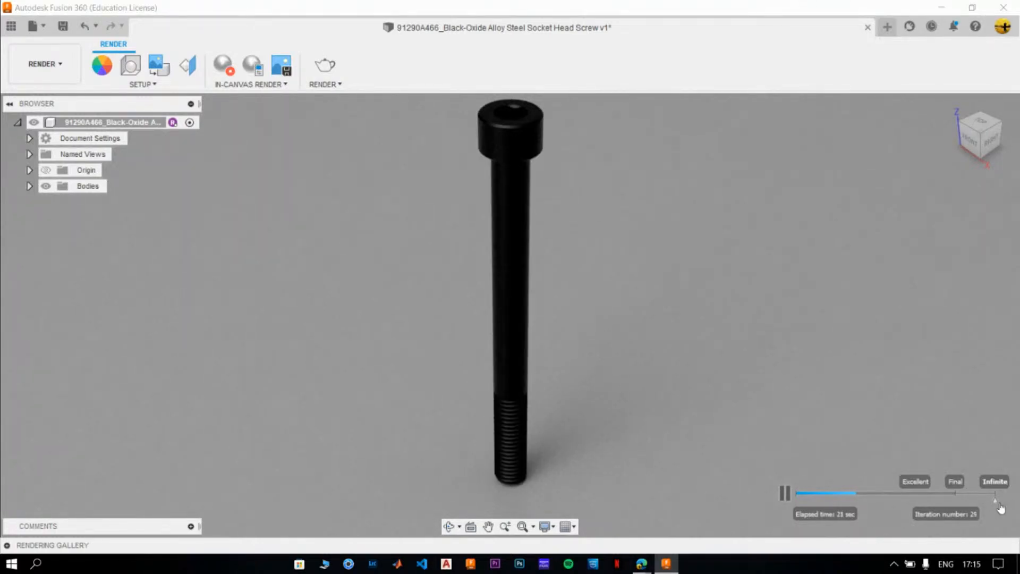
{"action": "left_click_drag", "start_coordinate": [1001, 509], "coordinate": [956, 505]}
{"action": "left_click", "coordinate": [786, 497]}
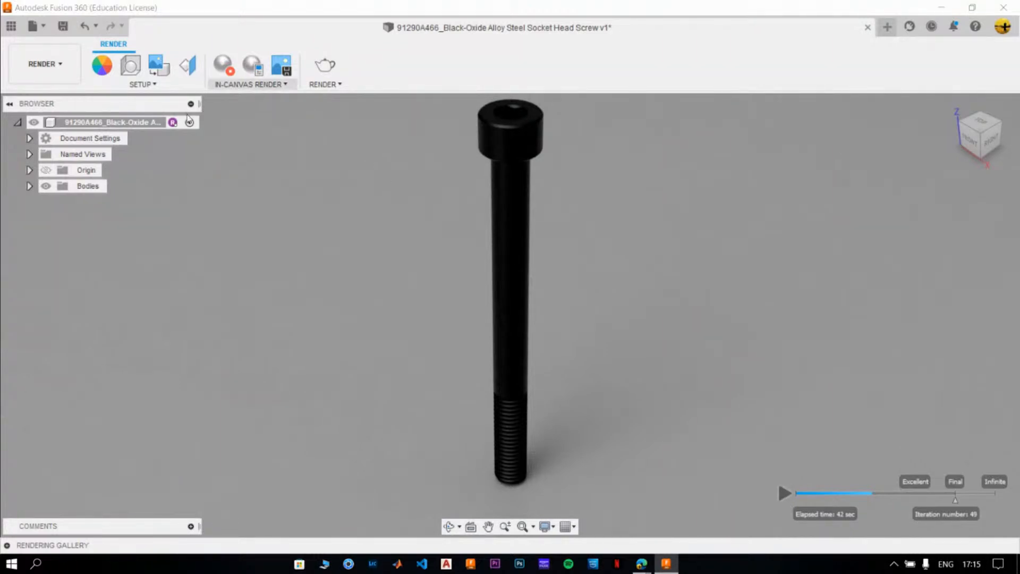
{"action": "left_click", "coordinate": [229, 69]}
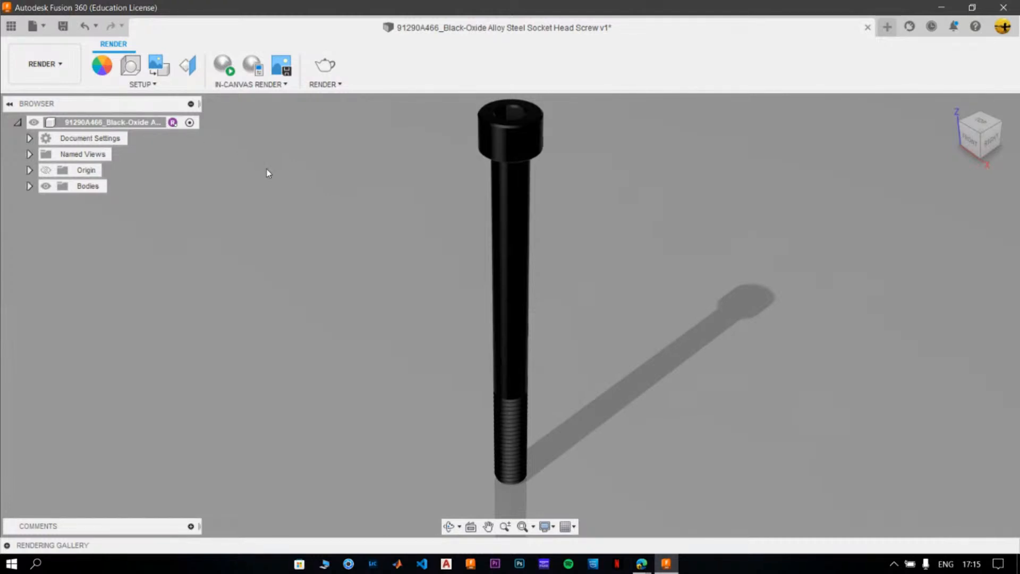
Set the ground roughness to 0.05 in the scene settings and close them.
{"action": "scroll", "coordinate": [331, 377], "scroll_direction": "down", "scroll_amount": 1}
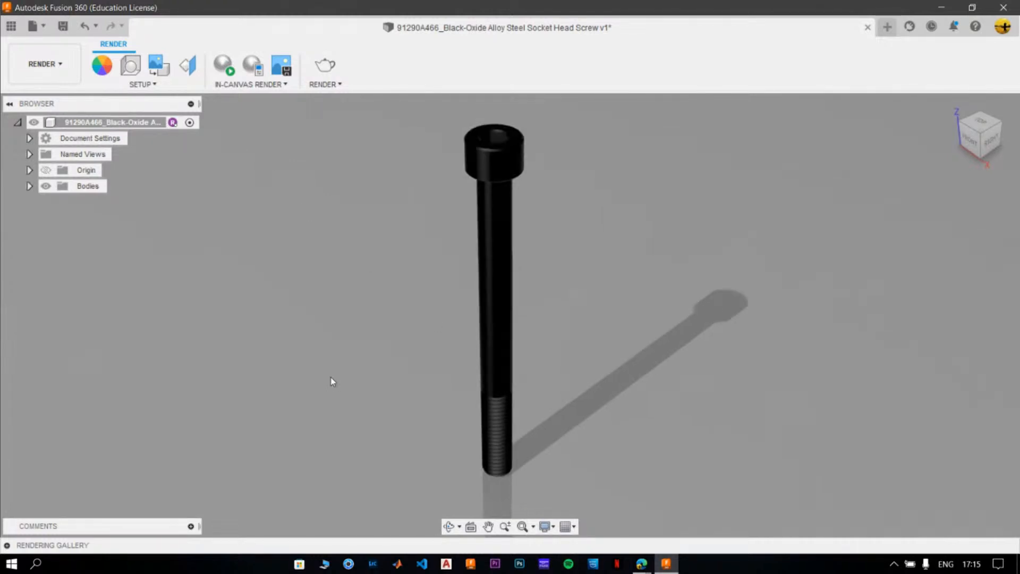
{"action": "scroll", "coordinate": [331, 376], "scroll_direction": "down", "scroll_amount": 1}
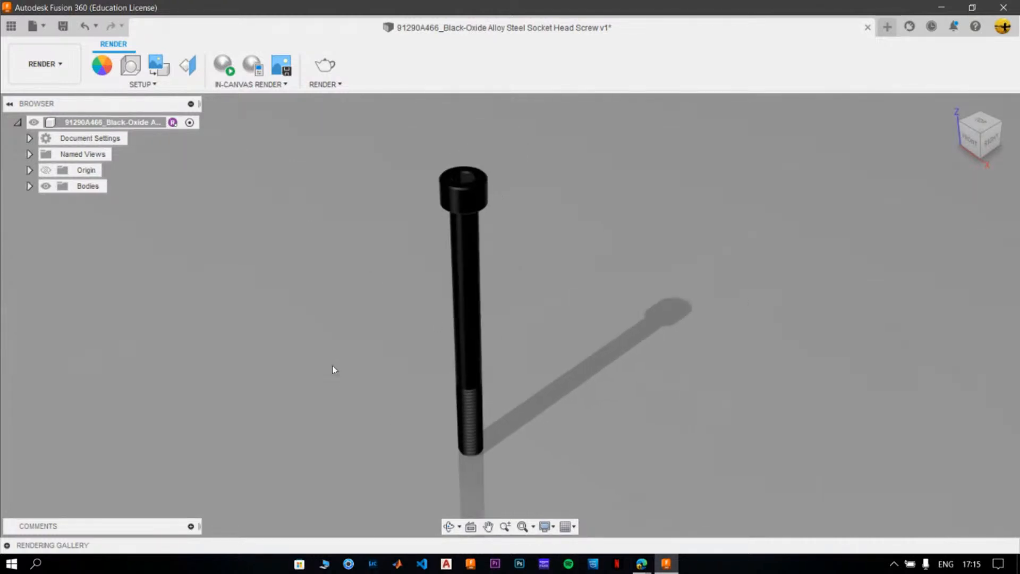
{"action": "left_click", "coordinate": [130, 65]}
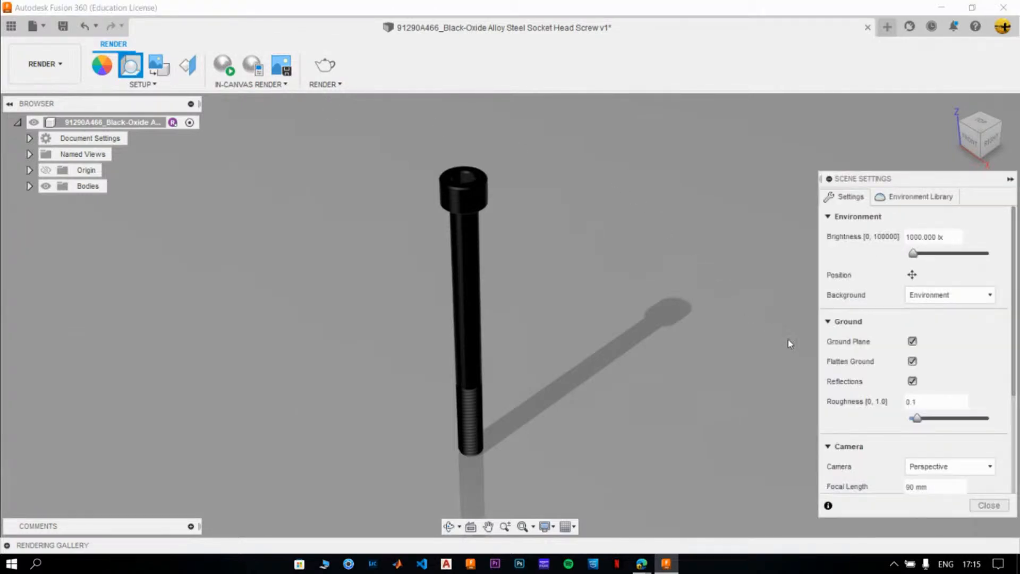
{"action": "double_click", "coordinate": [914, 402]}
{"action": "type", "text": "05"}
{"action": "left_click", "coordinate": [729, 405]}
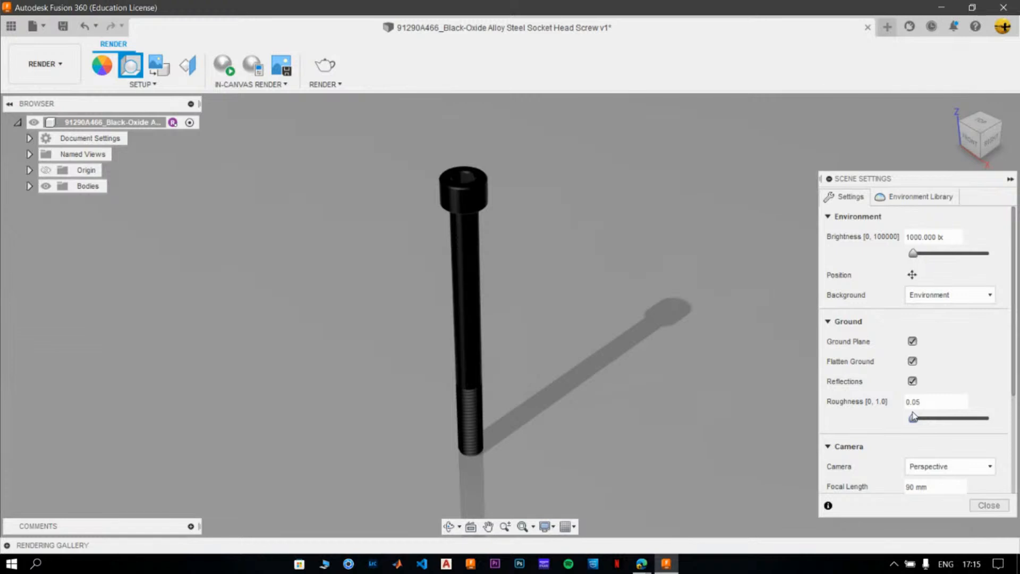
{"action": "left_click", "coordinate": [989, 505]}
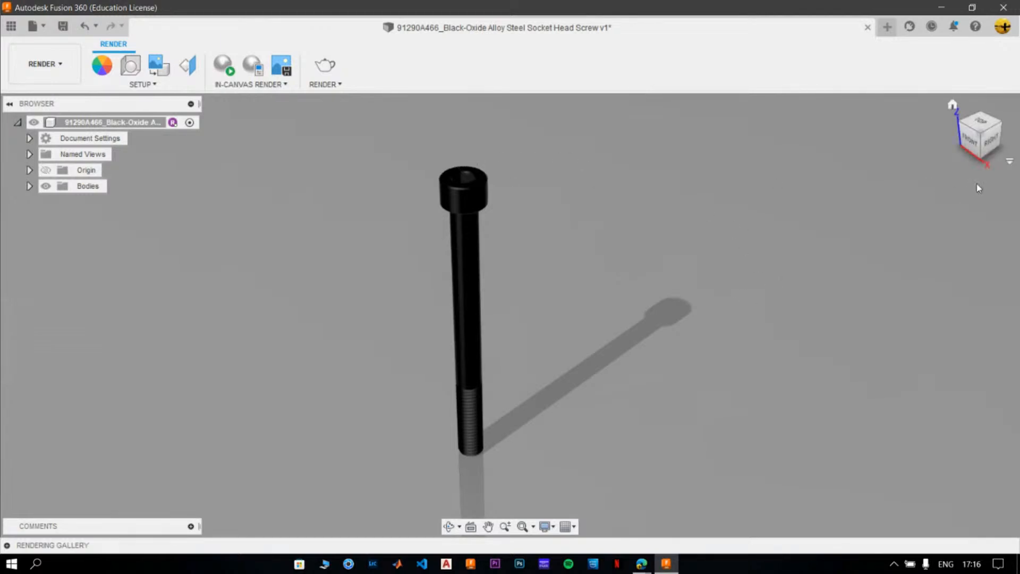
{"action": "left_click", "coordinate": [970, 141]}
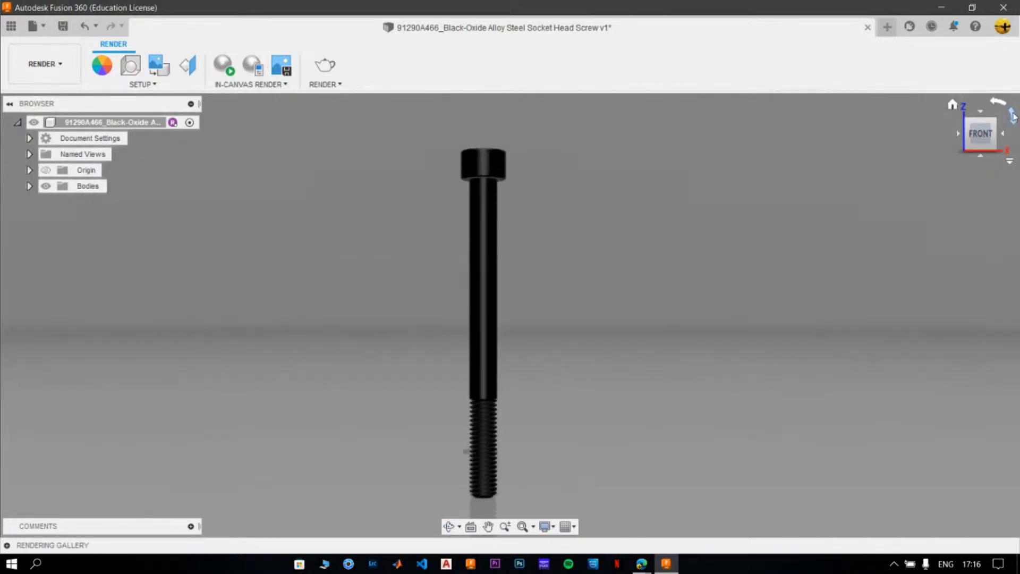
{"action": "left_click", "coordinate": [1013, 114]}
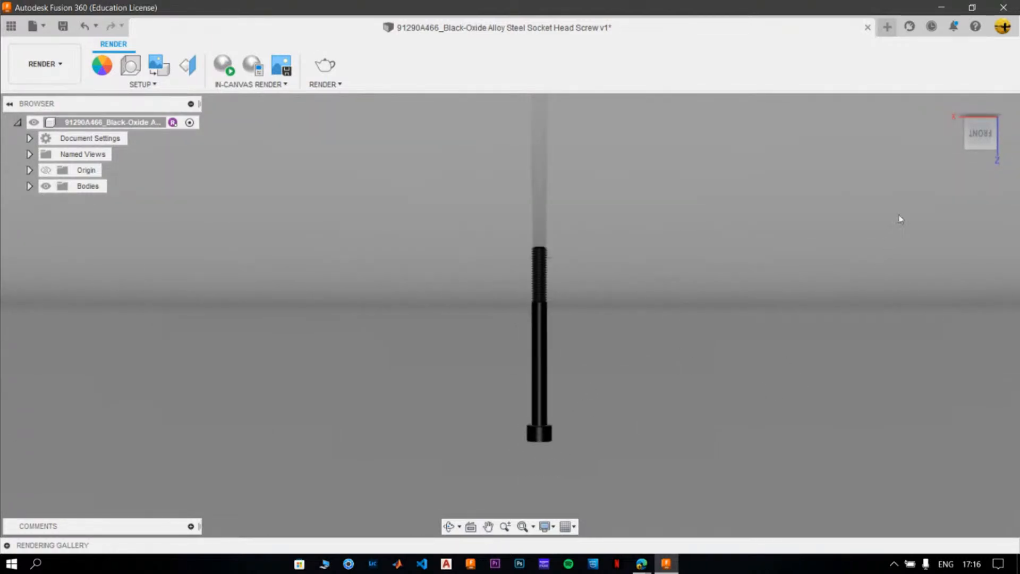
{"action": "left_click", "coordinate": [952, 103]}
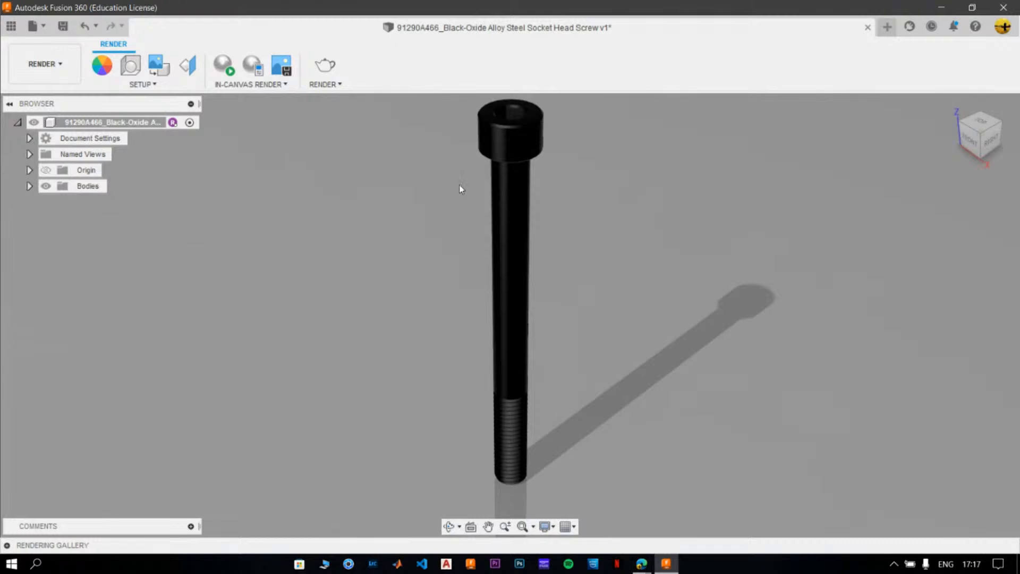
Start Move/Copy on the whole screw body and rotate it about the Y axis to 90 degrees in the front view.
{"action": "left_click", "coordinate": [501, 231]}
{"action": "left_click", "coordinate": [29, 186]}
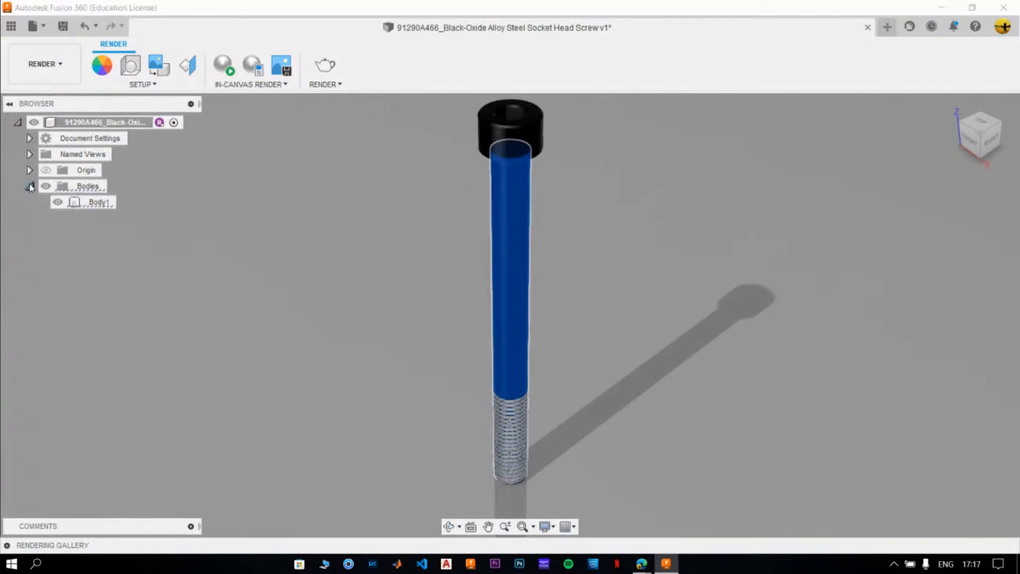
{"action": "left_click", "coordinate": [98, 202]}
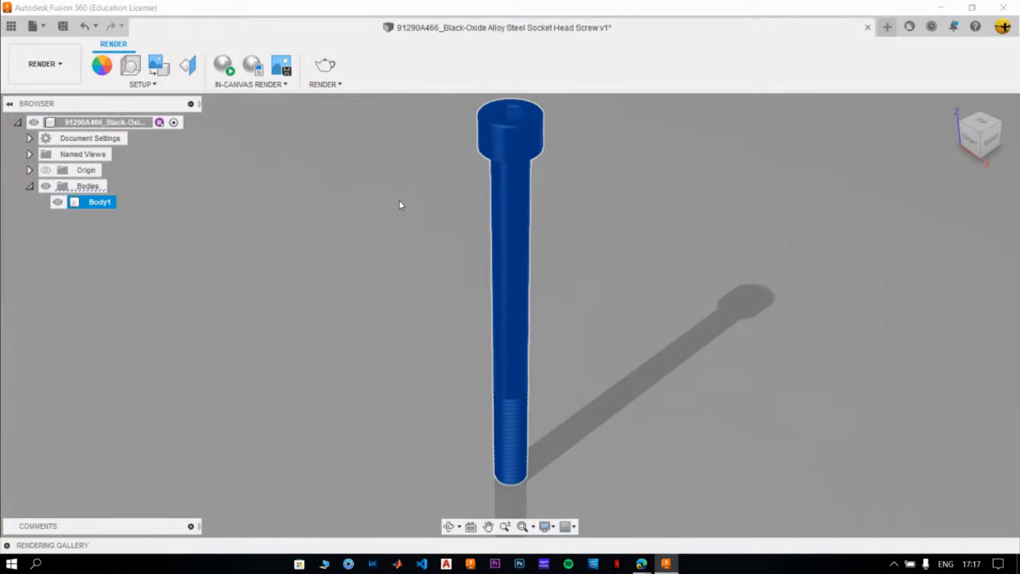
{"action": "key", "text": "m"}
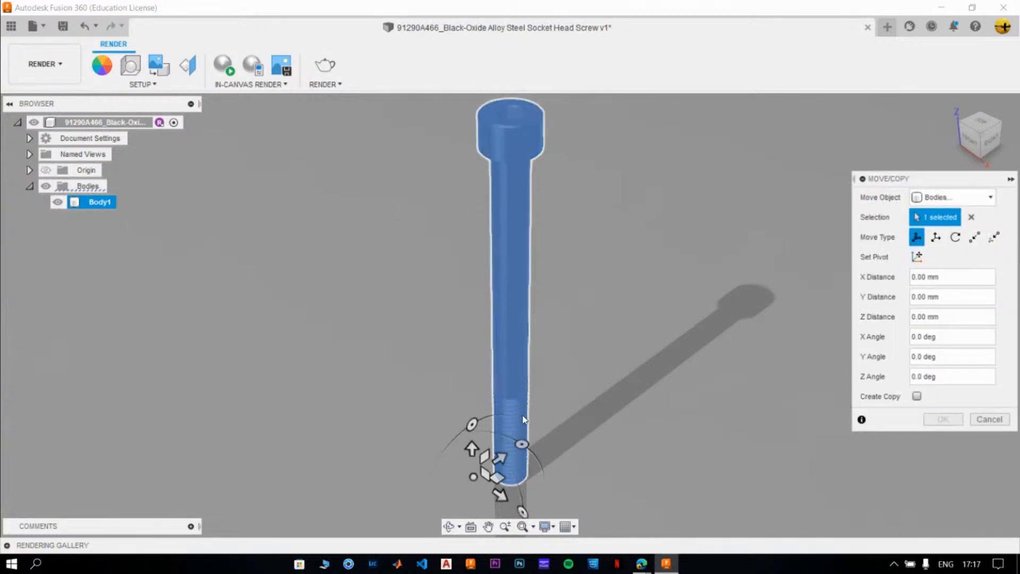
{"action": "left_click", "coordinate": [972, 139]}
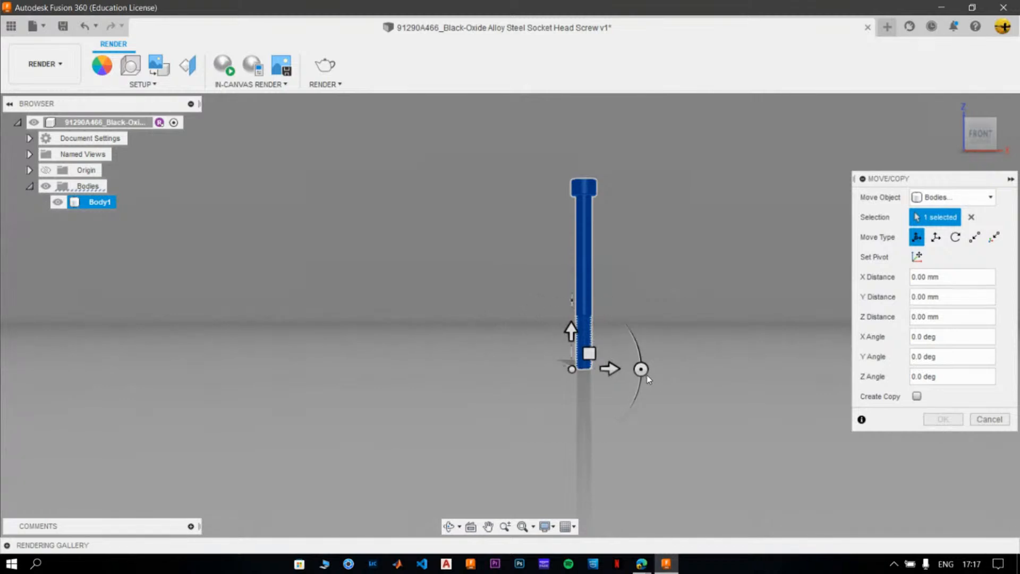
{"action": "left_click_drag", "start_coordinate": [641, 369], "coordinate": [585, 432]}
{"action": "scroll", "coordinate": [792, 379], "scroll_direction": "up", "scroll_amount": 3}
{"action": "middle_click_drag", "start_coordinate": [773, 391], "coordinate": [702, 351]}
{"action": "scroll", "coordinate": [407, 375], "scroll_direction": "up", "scroll_amount": 2}
{"action": "middle_click_drag", "start_coordinate": [265, 377], "coordinate": [176, 370]}
{"action": "left_click_drag", "start_coordinate": [166, 363], "coordinate": [161, 364]}
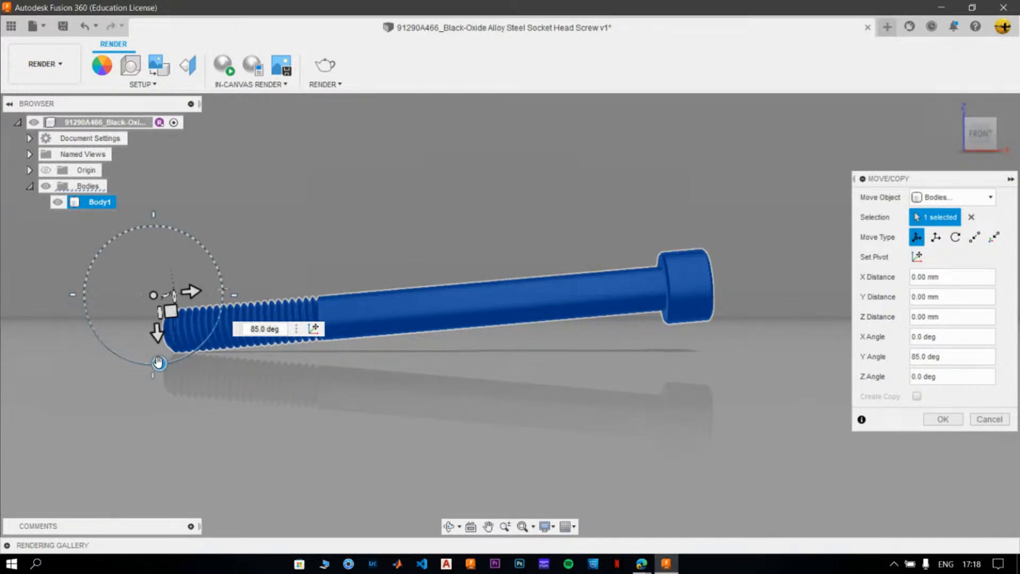
{"action": "left_click_drag", "start_coordinate": [158, 363], "coordinate": [153, 362]}
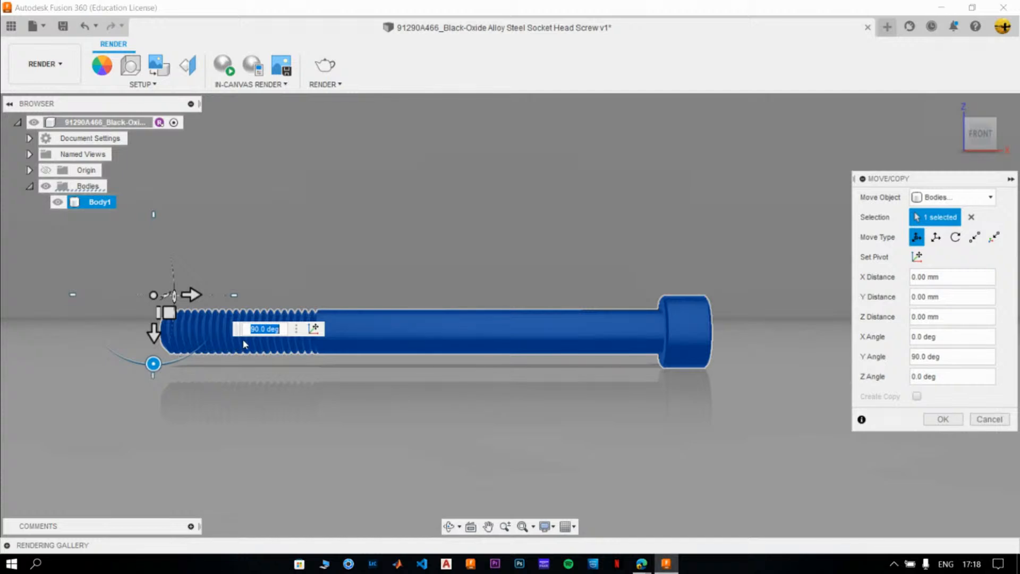
Fine-tune the screw's Y-axis rotation to 88.4 degrees so that the head and threads rest on the ground.
{"action": "type", "text": "88"}
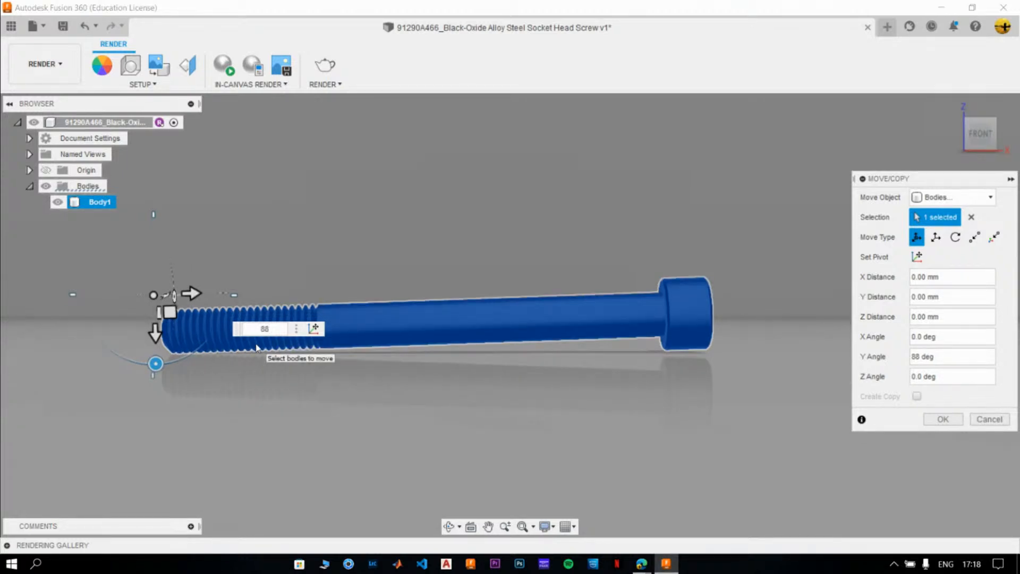
{"action": "type", "text": ".2"}
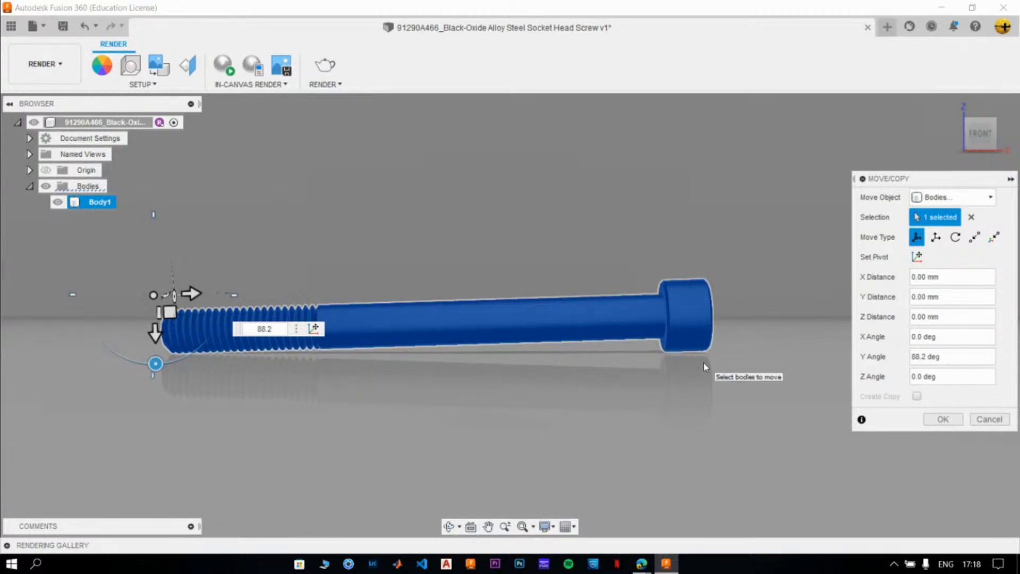
{"action": "key", "text": "BackSpace"}
{"action": "type", "text": "3"}
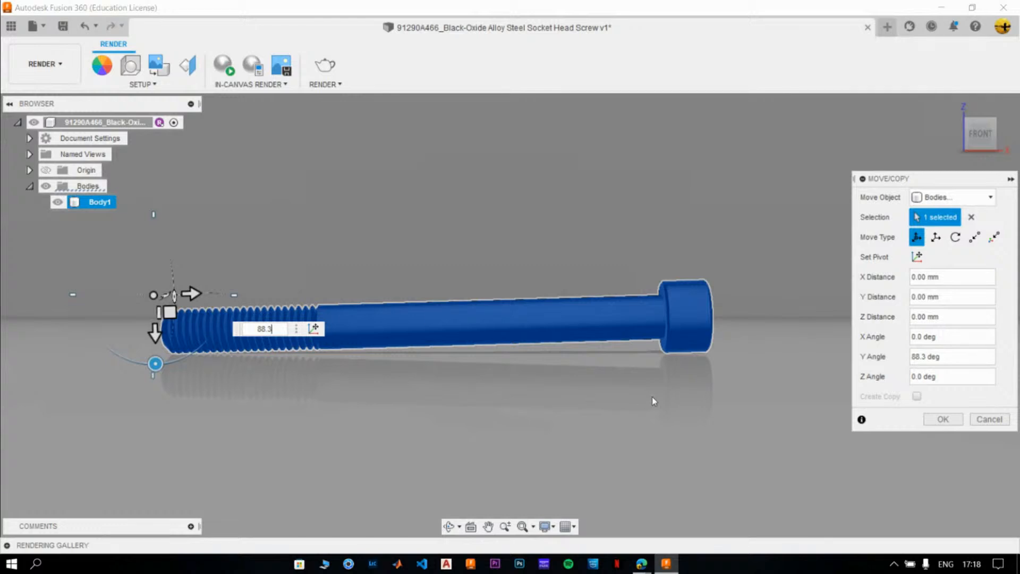
{"action": "scroll", "coordinate": [705, 327], "scroll_direction": "up", "scroll_amount": 6}
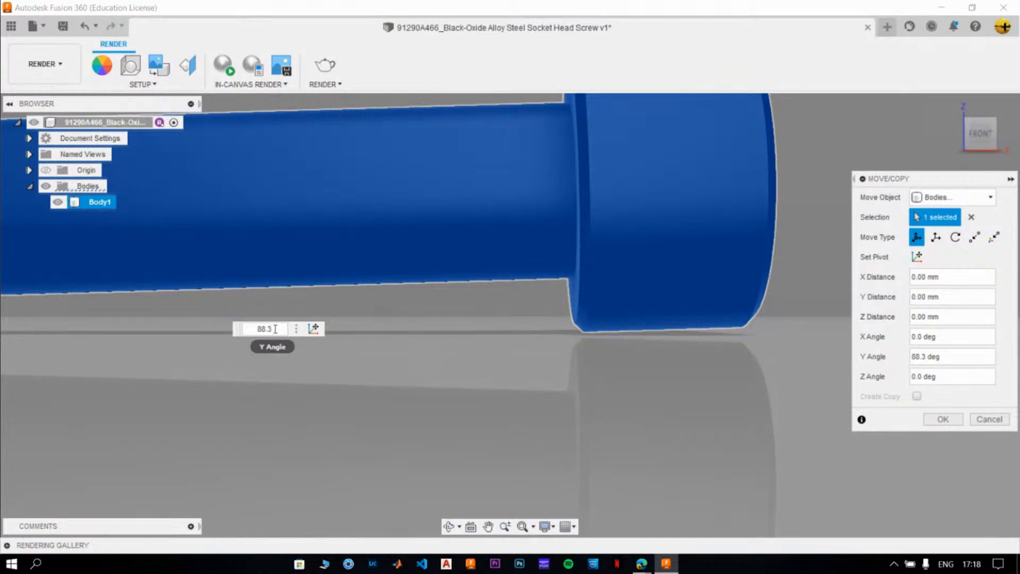
{"action": "scroll", "coordinate": [573, 330], "scroll_direction": "up", "scroll_amount": 5}
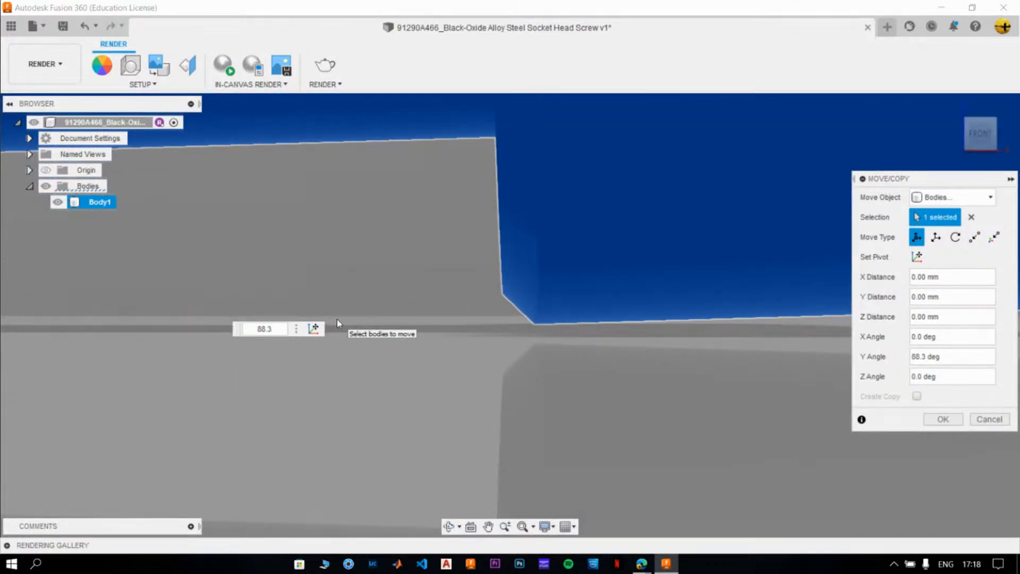
{"action": "key", "text": "BackSpace"}
{"action": "type", "text": "4"}
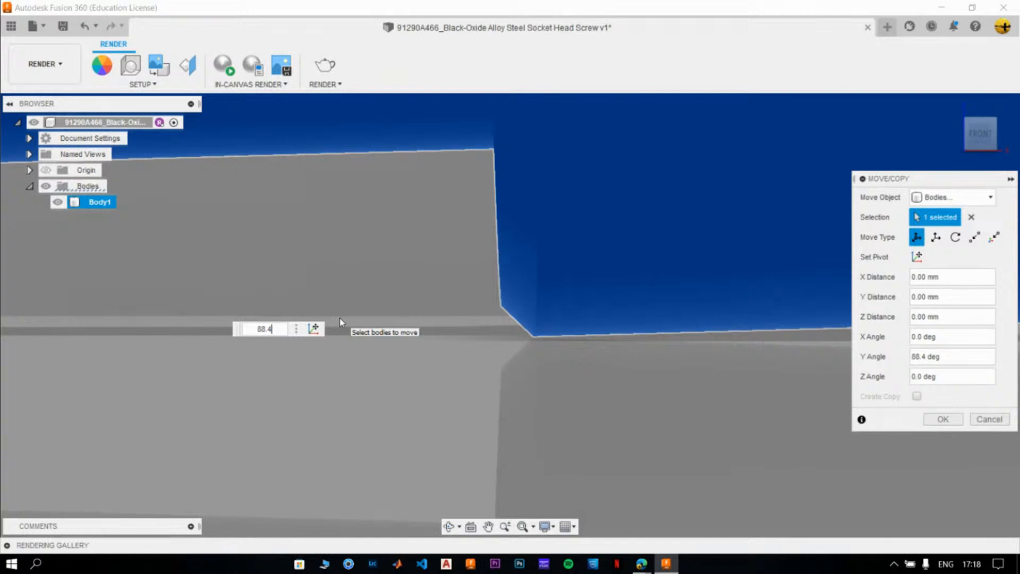
{"action": "scroll", "coordinate": [360, 379], "scroll_direction": "down", "scroll_amount": 8}
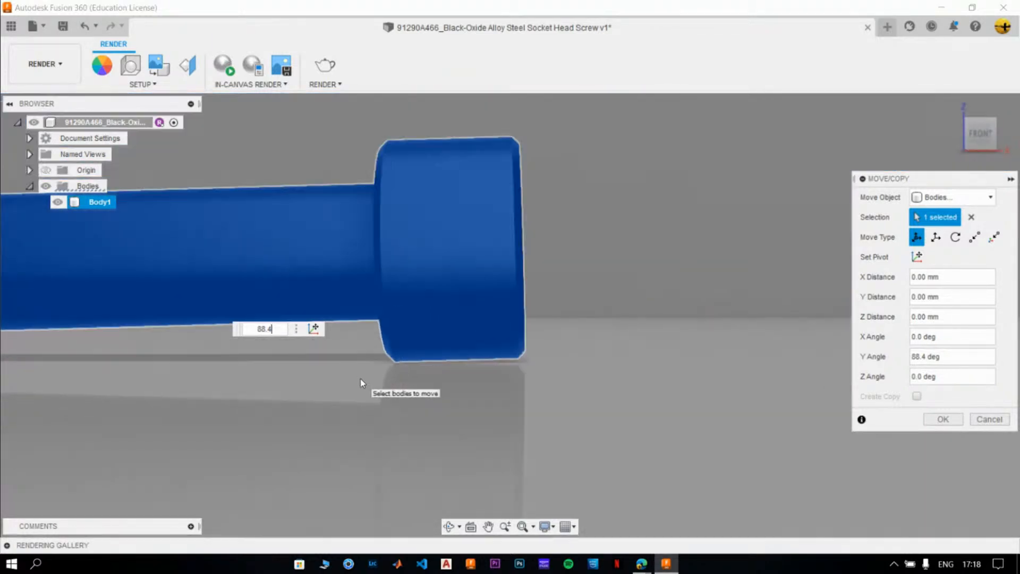
{"action": "scroll", "coordinate": [624, 359], "scroll_direction": "down", "scroll_amount": 3}
{"action": "scroll", "coordinate": [321, 381], "scroll_direction": "up", "scroll_amount": 10}
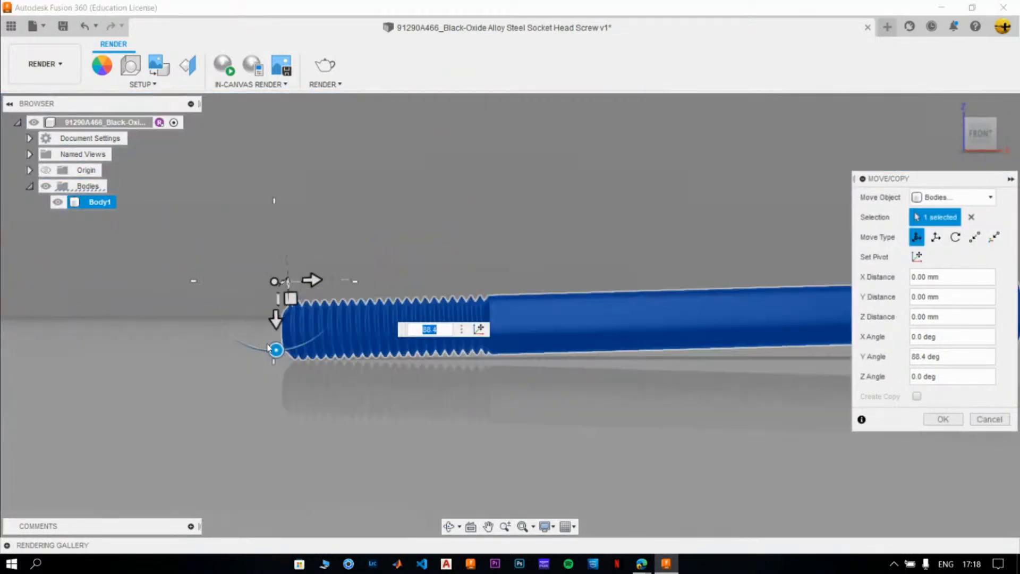
{"action": "scroll", "coordinate": [321, 353], "scroll_direction": "down", "scroll_amount": 6}
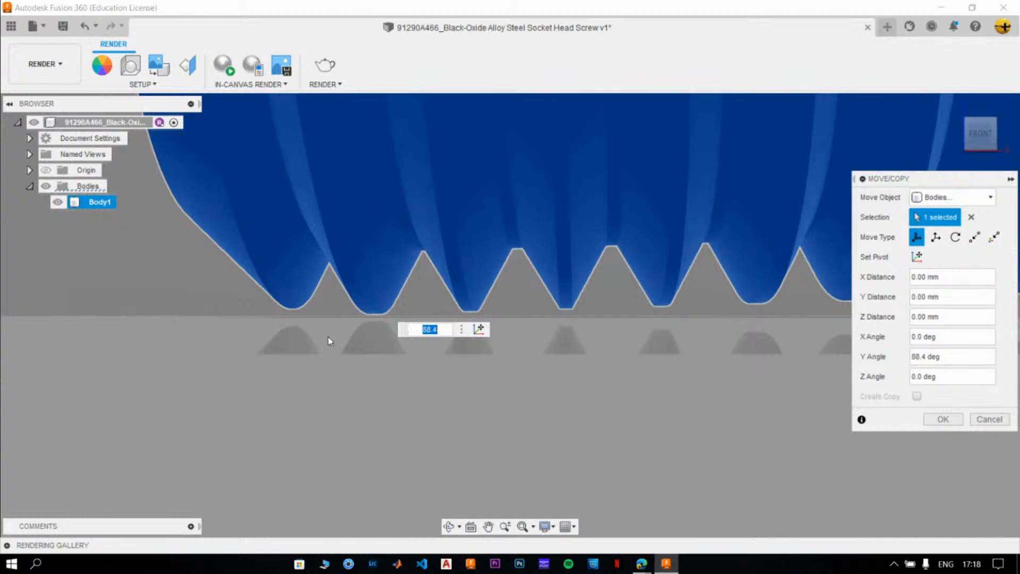
{"action": "scroll", "coordinate": [331, 343], "scroll_direction": "down", "scroll_amount": 8}
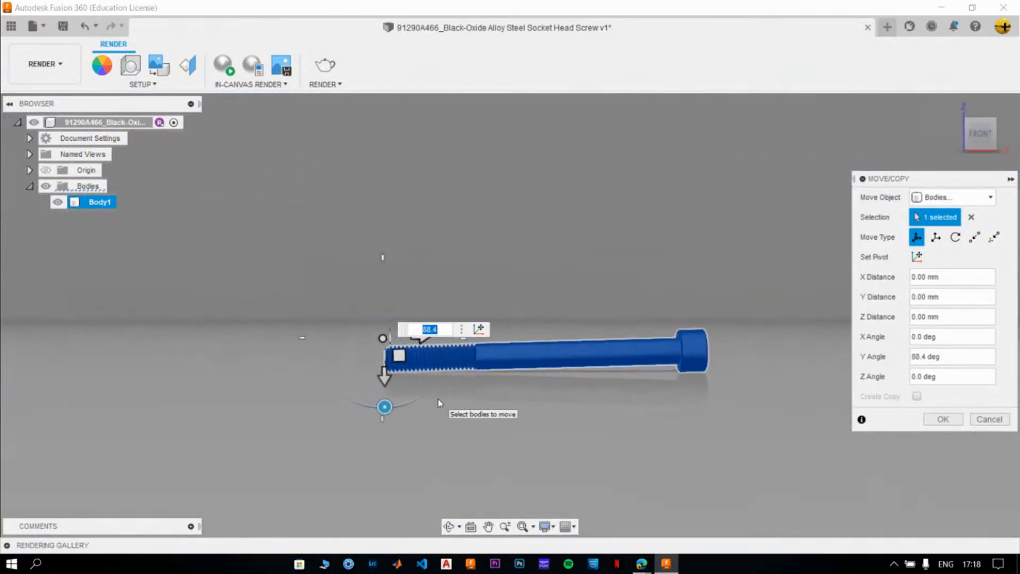
{"action": "middle_click_drag", "start_coordinate": [568, 411], "coordinate": [430, 397]}
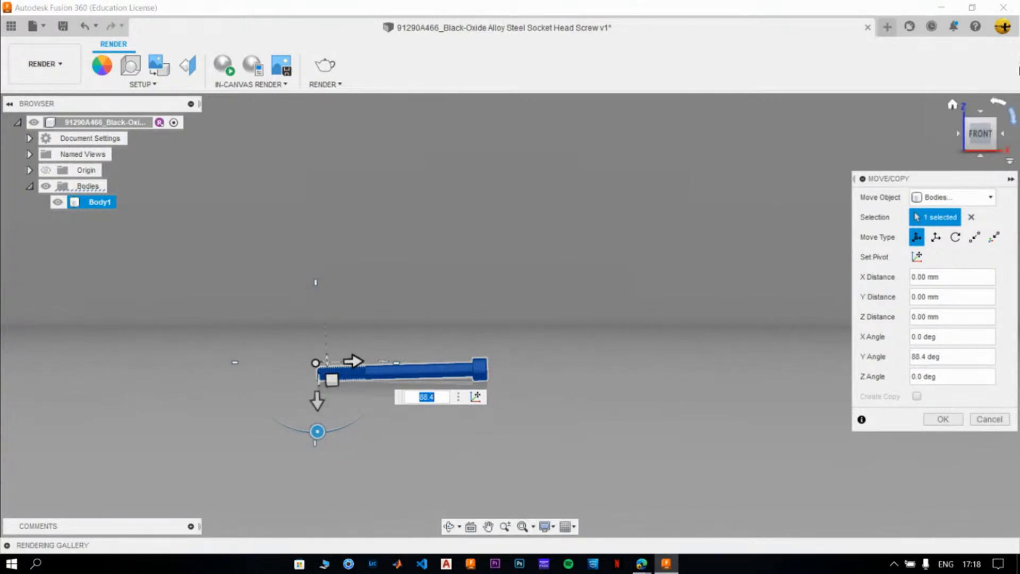
Turn the screw across the ground by setting its X angle to -70 degrees from the home view.
{"action": "left_click", "coordinate": [952, 106]}
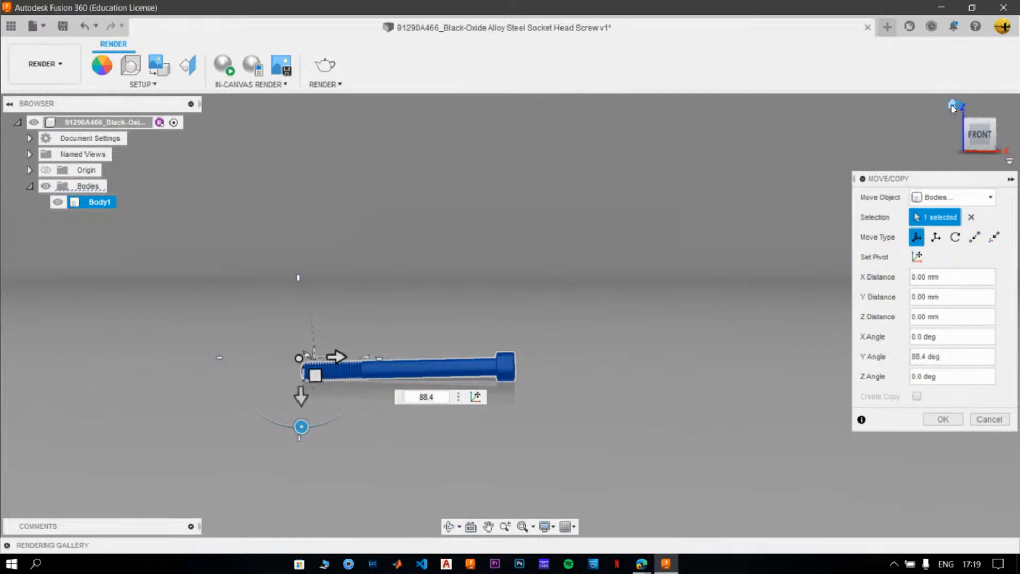
{"action": "left_click", "coordinate": [952, 105]}
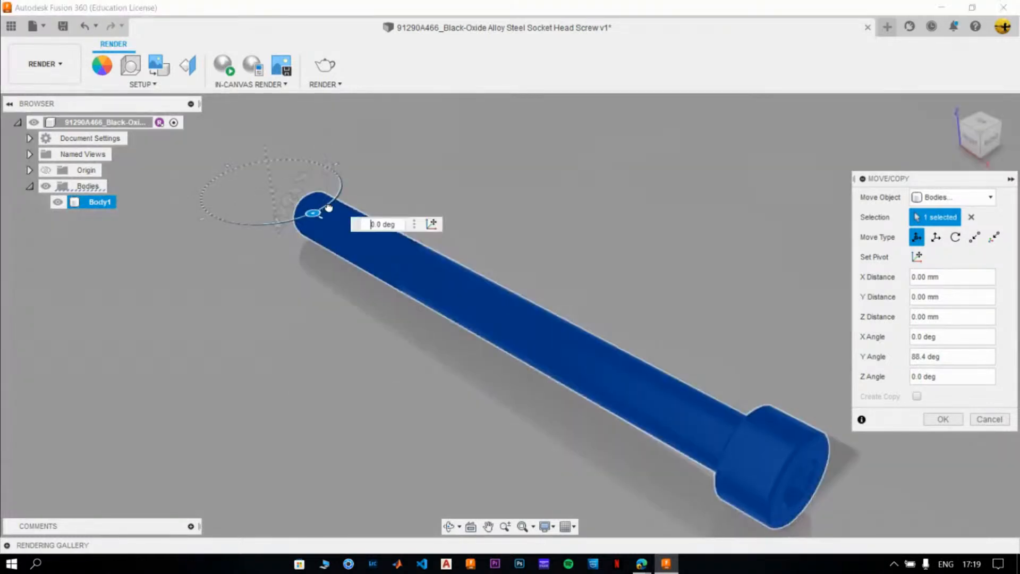
{"action": "left_click_drag", "start_coordinate": [314, 206], "coordinate": [321, 166]}
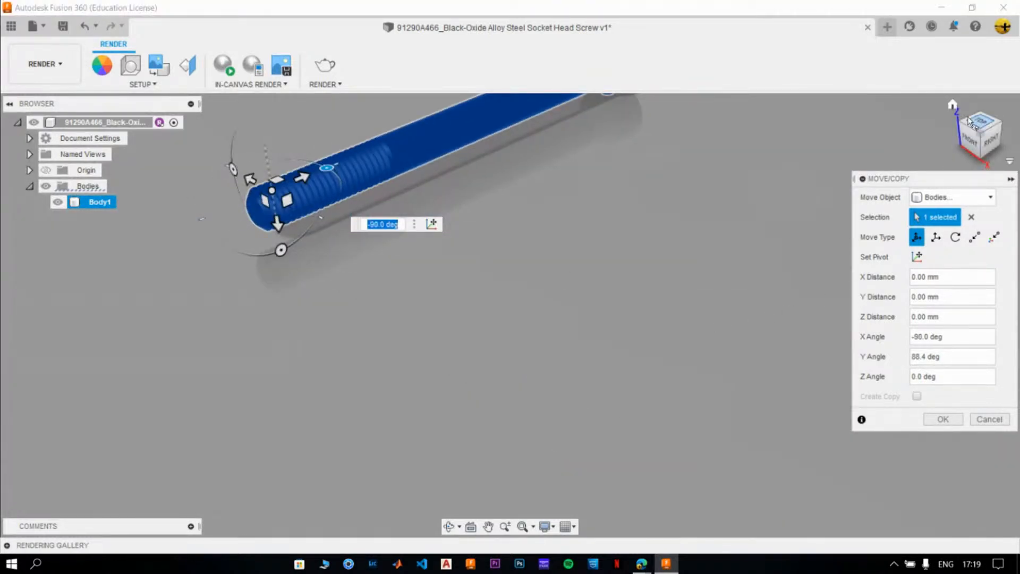
{"action": "left_click", "coordinate": [952, 106]}
{"action": "middle_click_drag", "start_coordinate": [604, 270], "coordinate": [585, 254]}
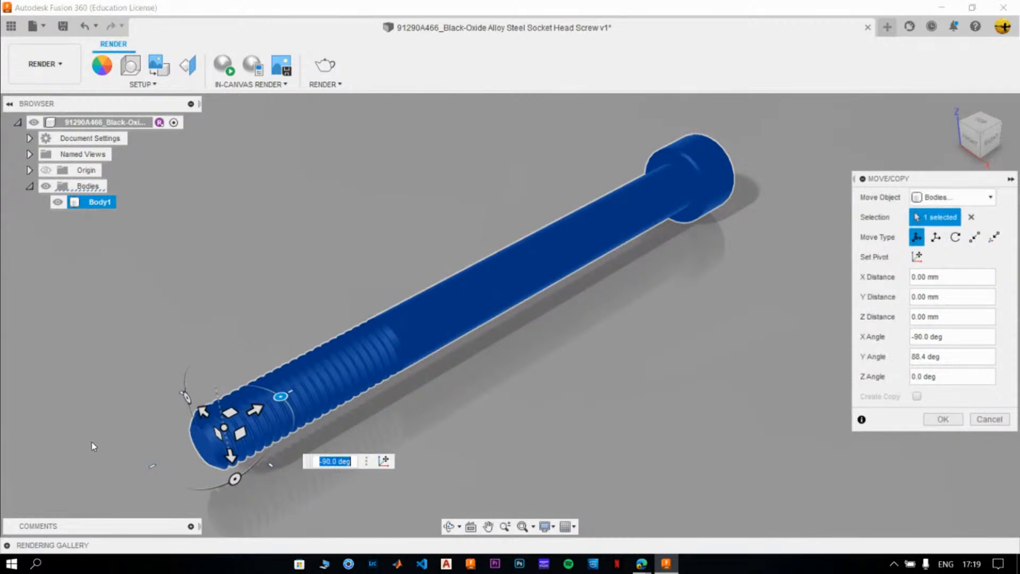
{"action": "mouse_move", "coordinate": [280, 398]}
{"action": "left_mouse_down"}
{"action": "mouse_move", "coordinate": [278, 411]}
{"action": "mouse_move", "coordinate": [290, 410]}
{"action": "left_mouse_up"}
{"action": "middle_click_drag", "start_coordinate": [459, 442], "coordinate": [348, 412]}
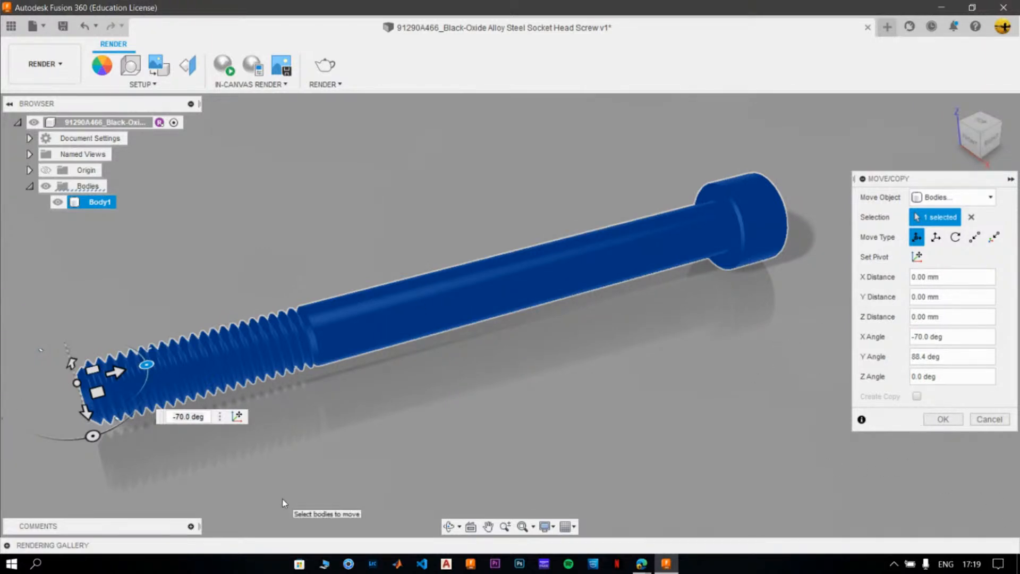
Tilt the screw to a Y angle of -1 degree in the right view, then confirm the move from the home view.
{"action": "middle_click_drag", "start_coordinate": [425, 403], "coordinate": [404, 360], "text": "shift"}
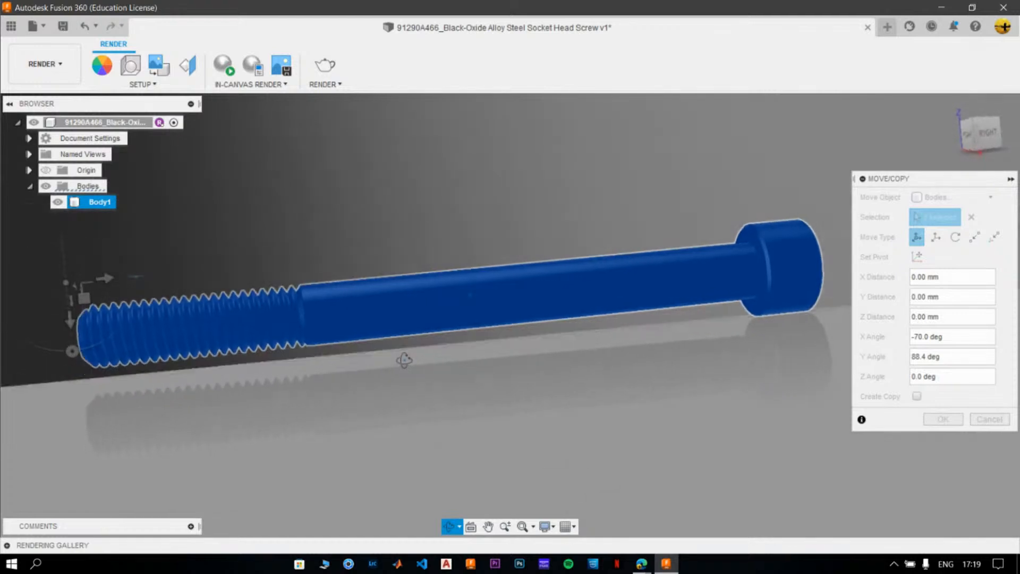
{"action": "left_click", "coordinate": [986, 133]}
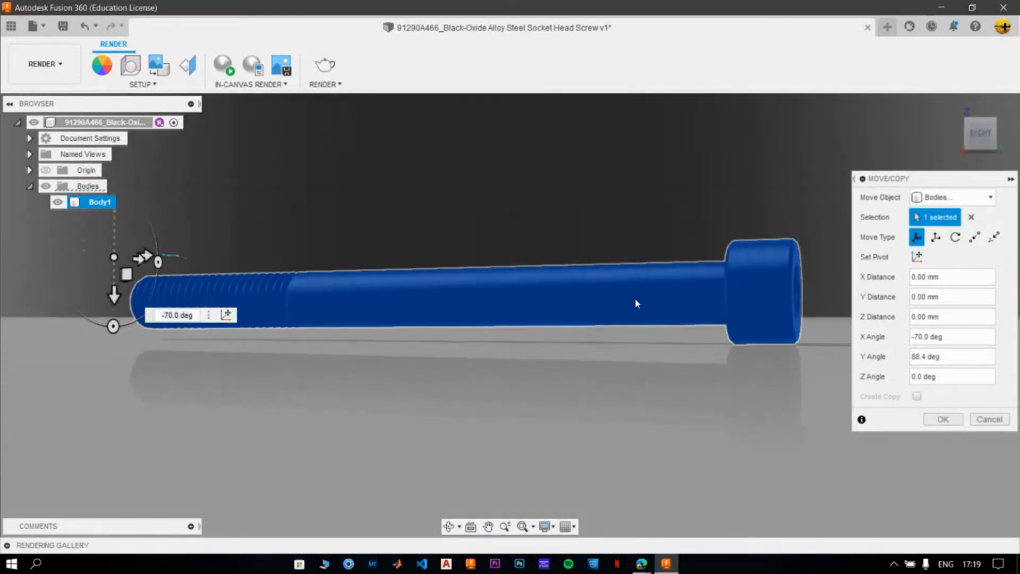
{"action": "middle_click_drag", "start_coordinate": [617, 391], "coordinate": [651, 398], "text": "shift"}
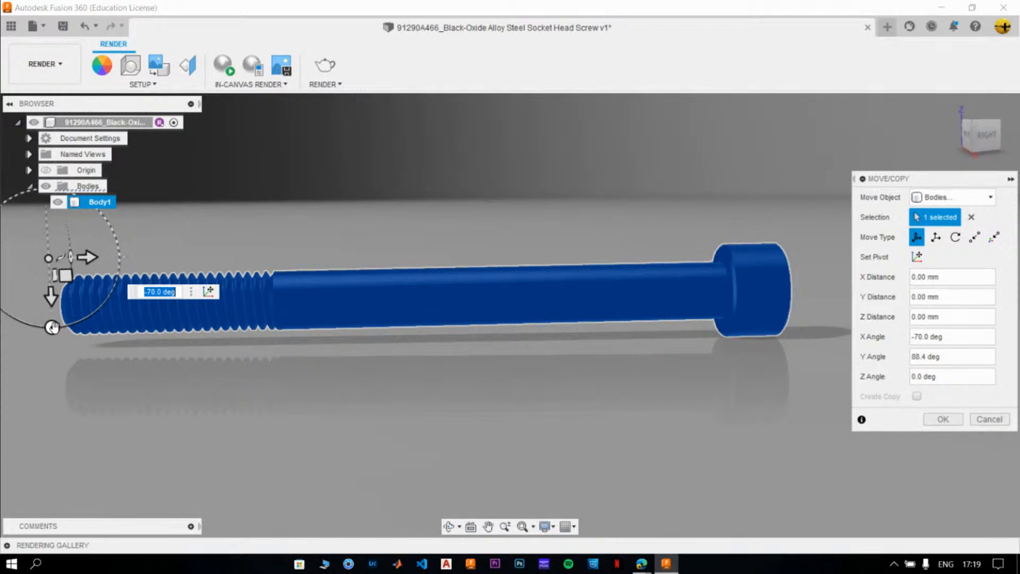
{"action": "left_click", "coordinate": [986, 134]}
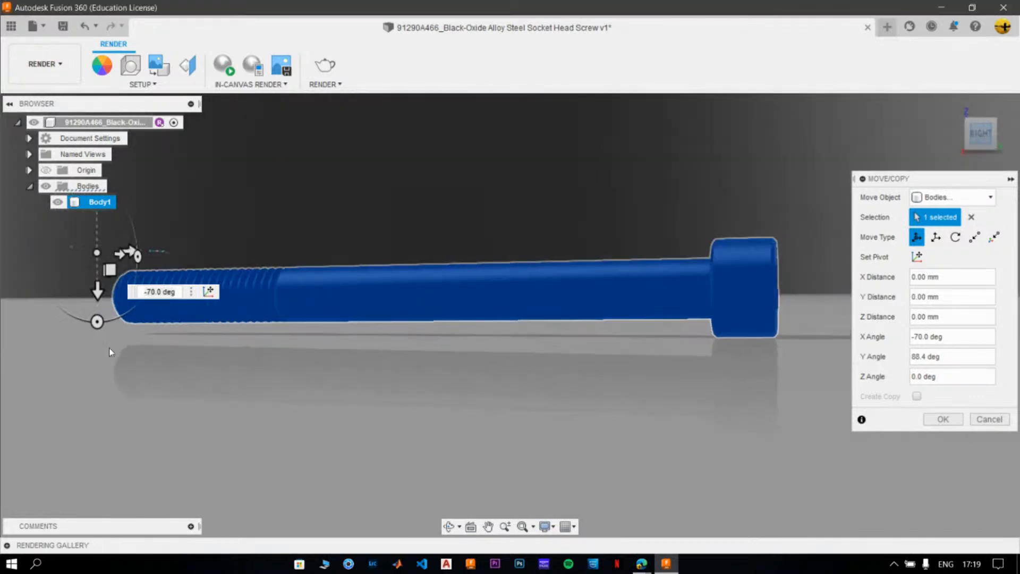
{"action": "left_click_drag", "start_coordinate": [112, 321], "coordinate": [117, 320]}
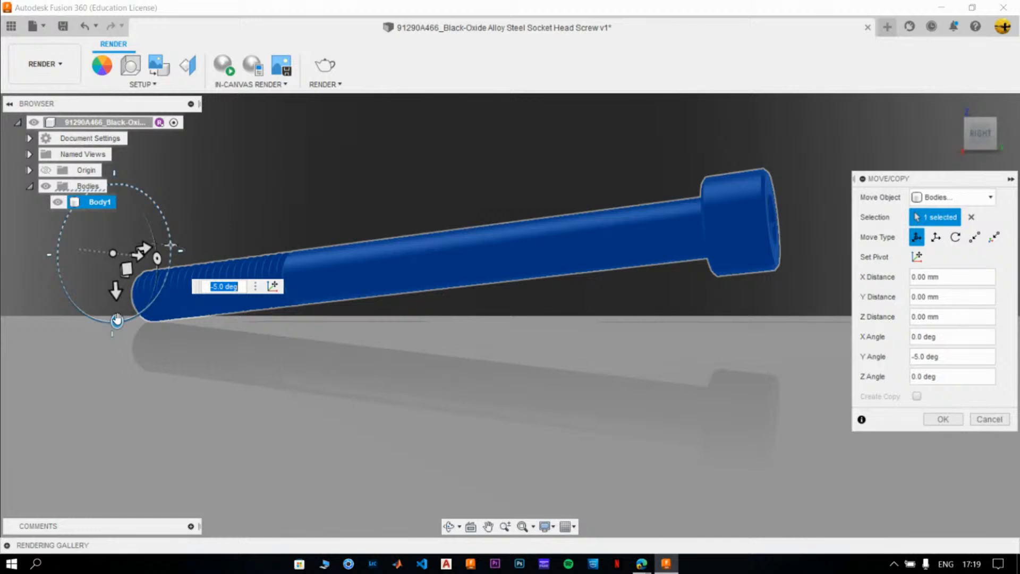
{"action": "type", "text": "-2="}
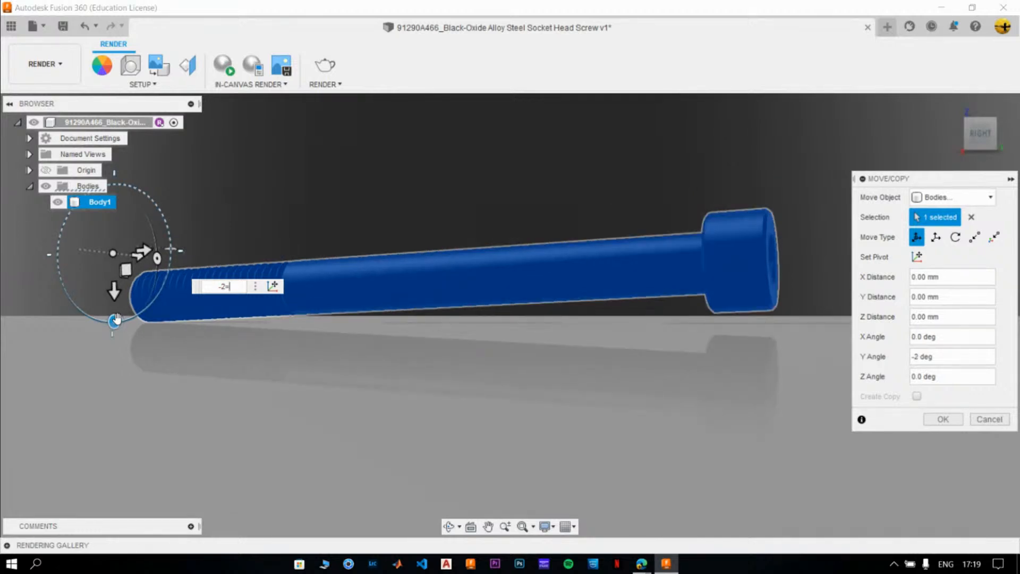
{"action": "key", "text": "BackSpace"}
{"action": "type", "text": "1"}
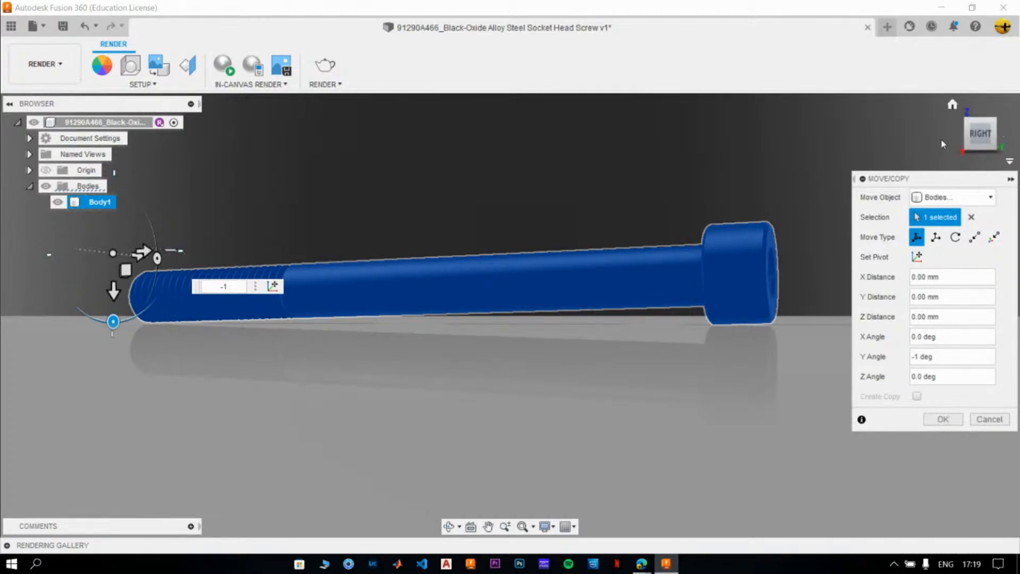
{"action": "left_click", "coordinate": [952, 104]}
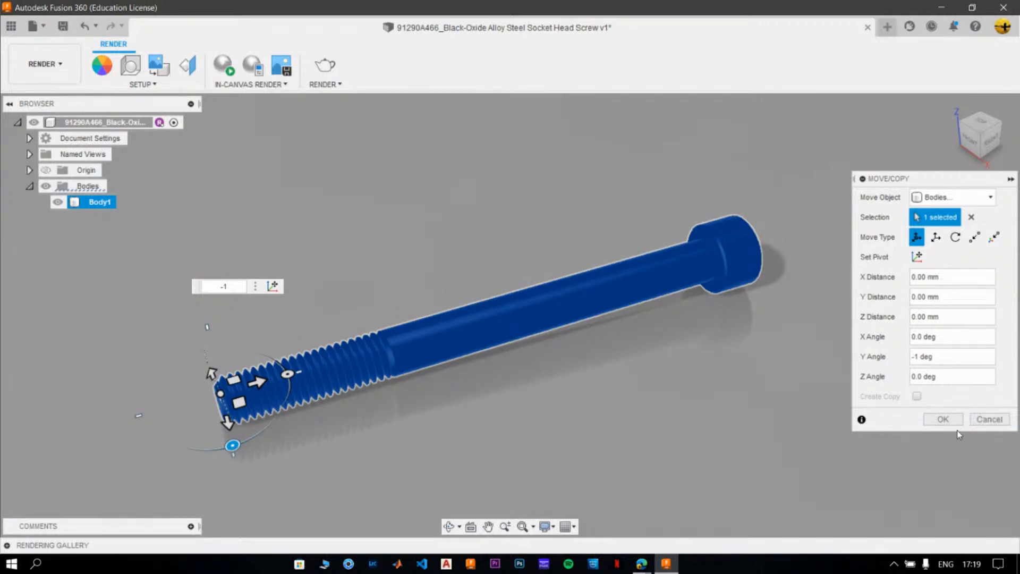
{"action": "left_click", "coordinate": [943, 420]}
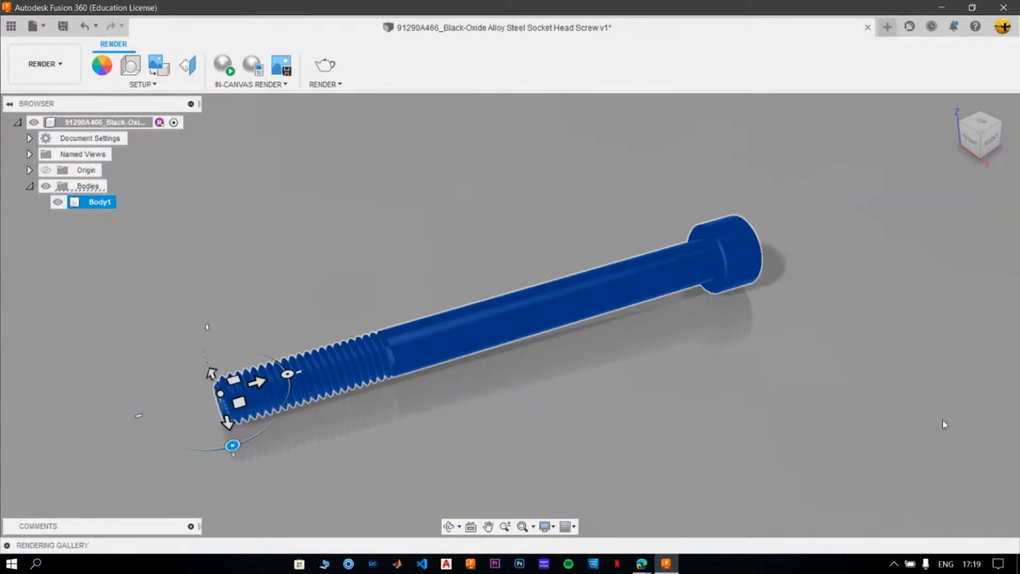
{"action": "left_click", "coordinate": [889, 391]}
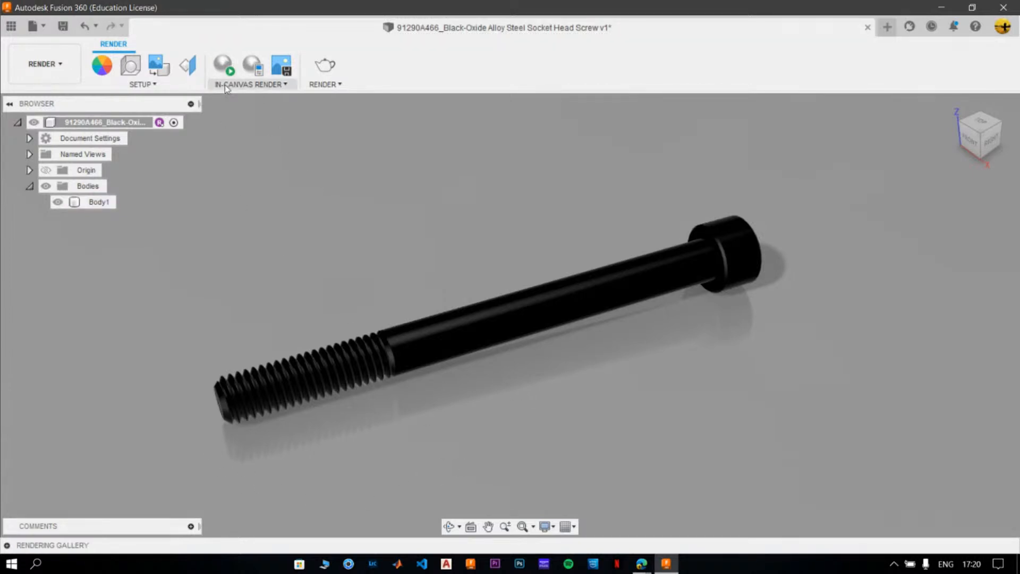
Preview the lying screw with an in-canvas render and stop it before completion.
{"action": "left_click", "coordinate": [234, 72]}
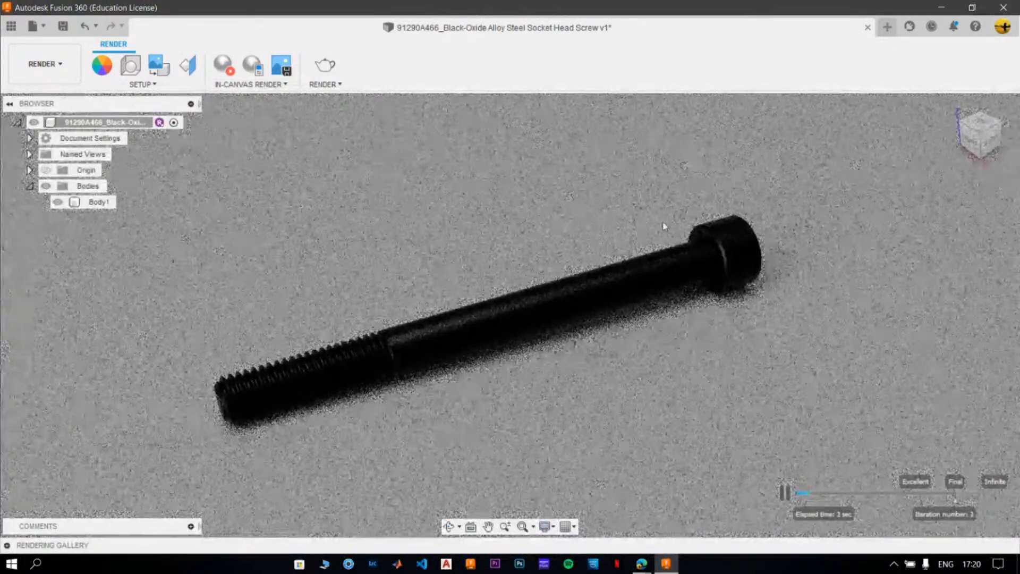
{"action": "left_click", "coordinate": [298, 405]}
{"action": "left_click", "coordinate": [565, 337]}
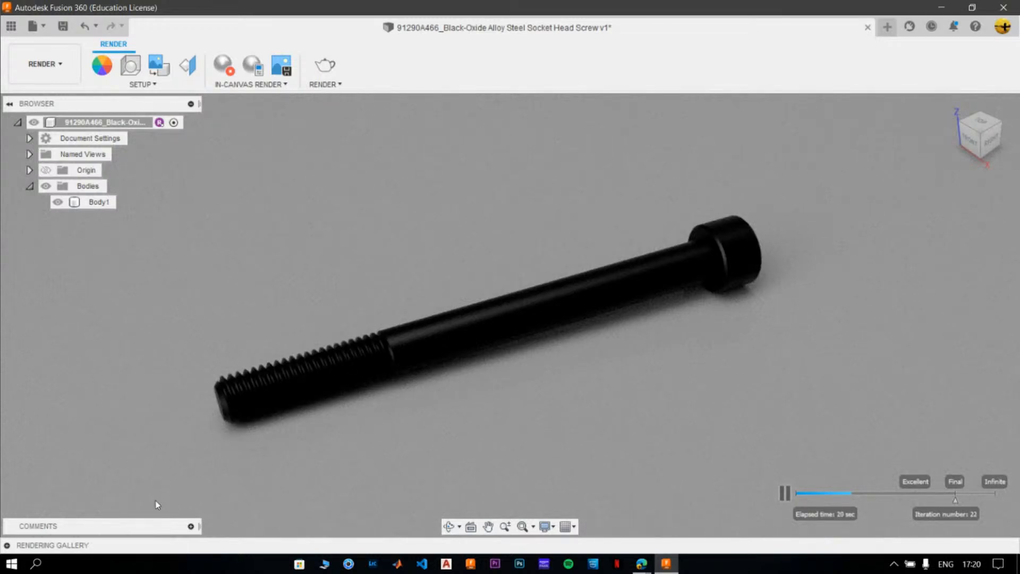
{"action": "left_click", "coordinate": [565, 302]}
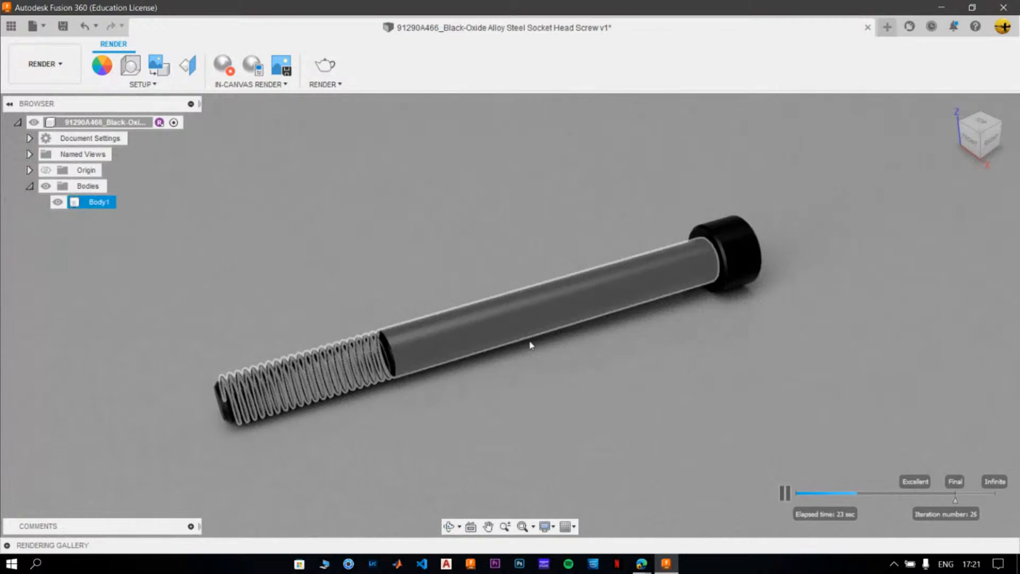
{"action": "left_click", "coordinate": [587, 401]}
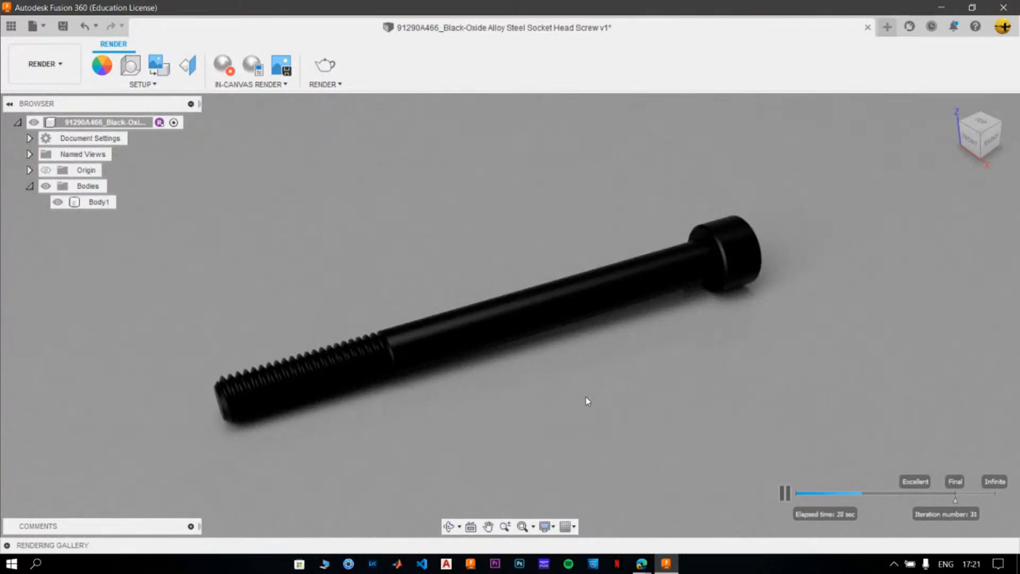
{"action": "left_click", "coordinate": [781, 498]}
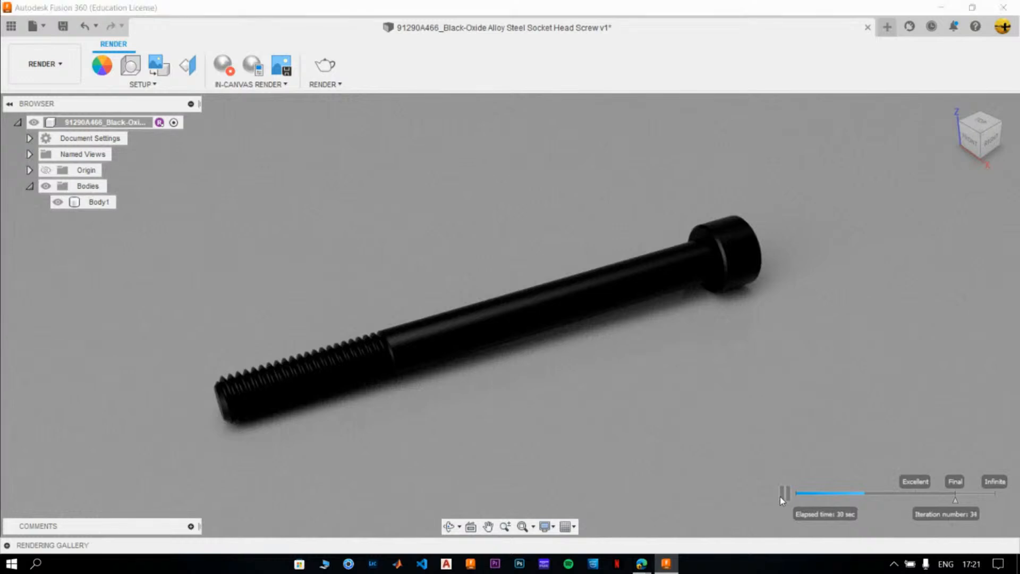
{"action": "left_click", "coordinate": [237, 70]}
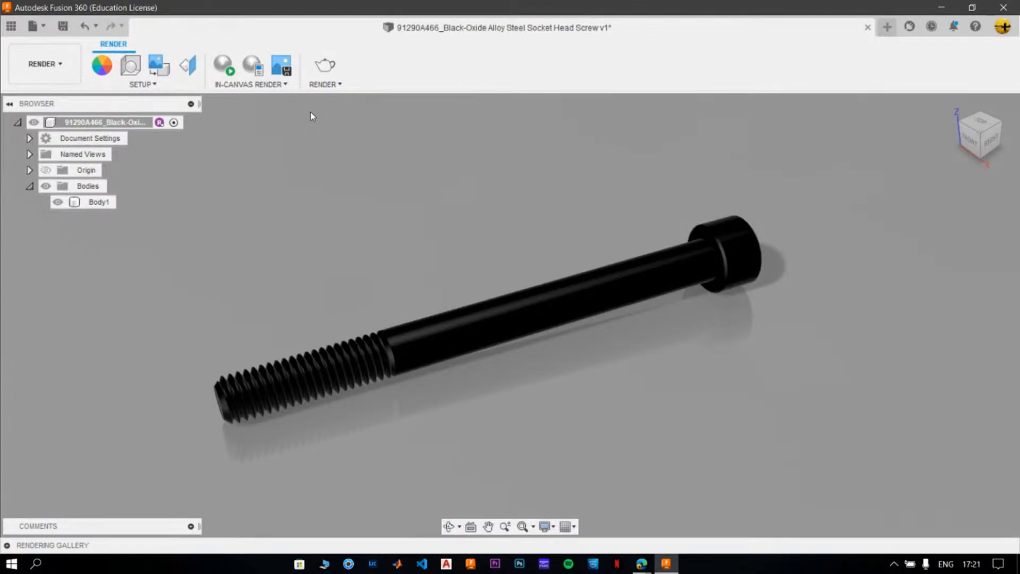
Start a local rendering of the screw at the 8.5x11" 300PPI print size with Final(75) quality, and check the rendering gallery.
{"action": "left_click", "coordinate": [325, 66]}
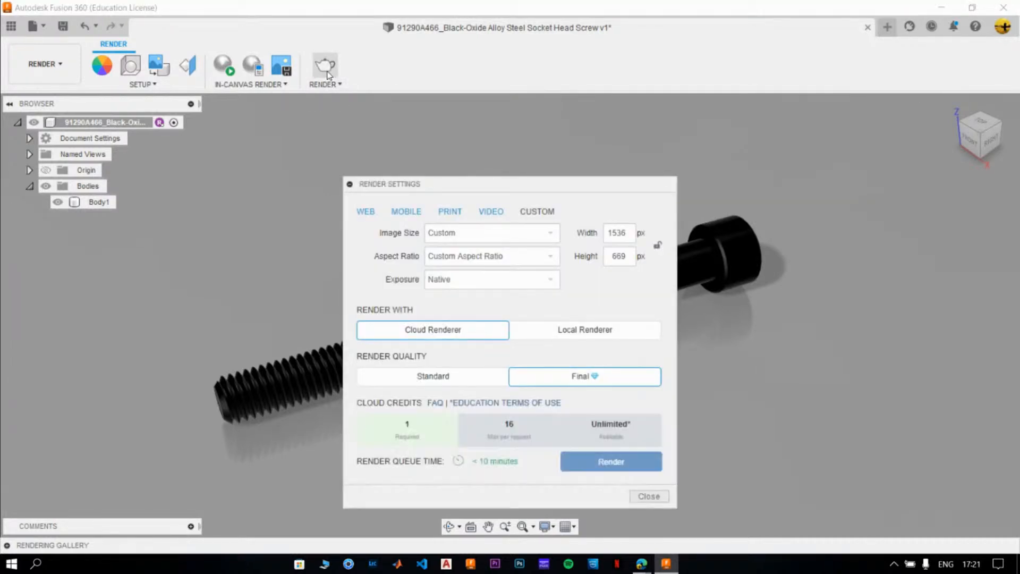
{"action": "left_click_drag", "start_coordinate": [505, 192], "coordinate": [508, 158]}
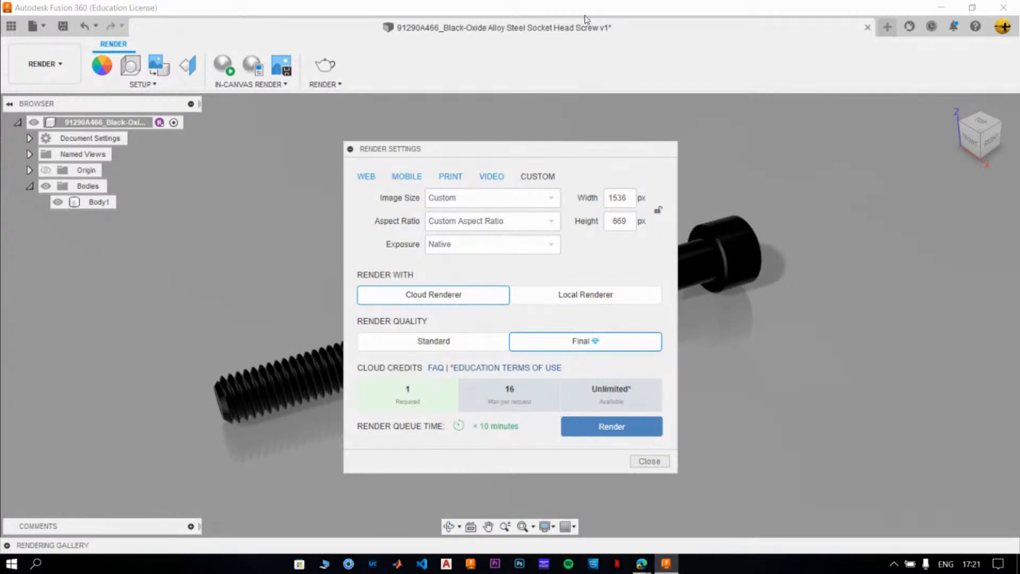
{"action": "left_click", "coordinate": [455, 178]}
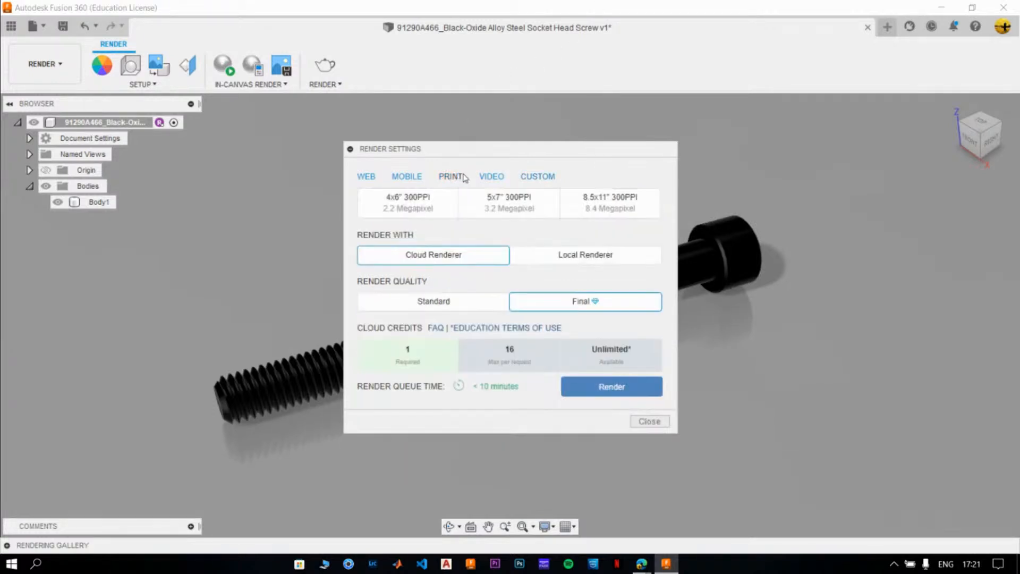
{"action": "left_click", "coordinate": [624, 211]}
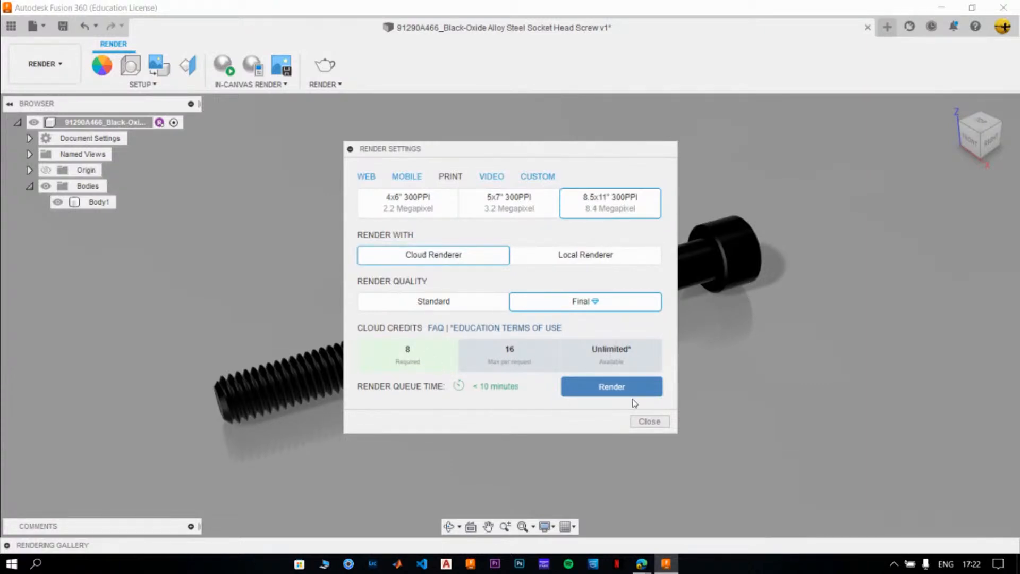
{"action": "left_click", "coordinate": [572, 259]}
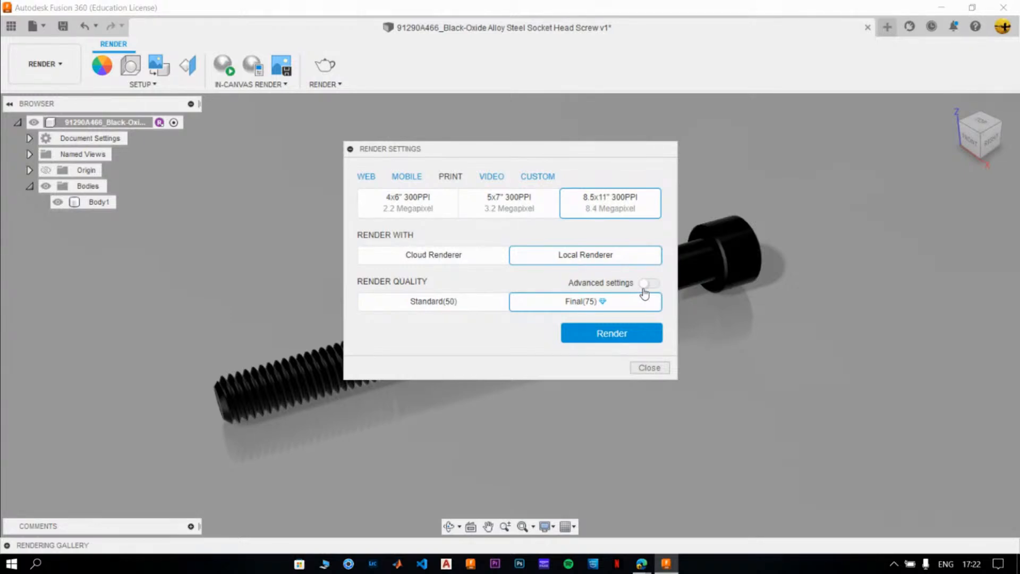
{"action": "left_click", "coordinate": [634, 336]}
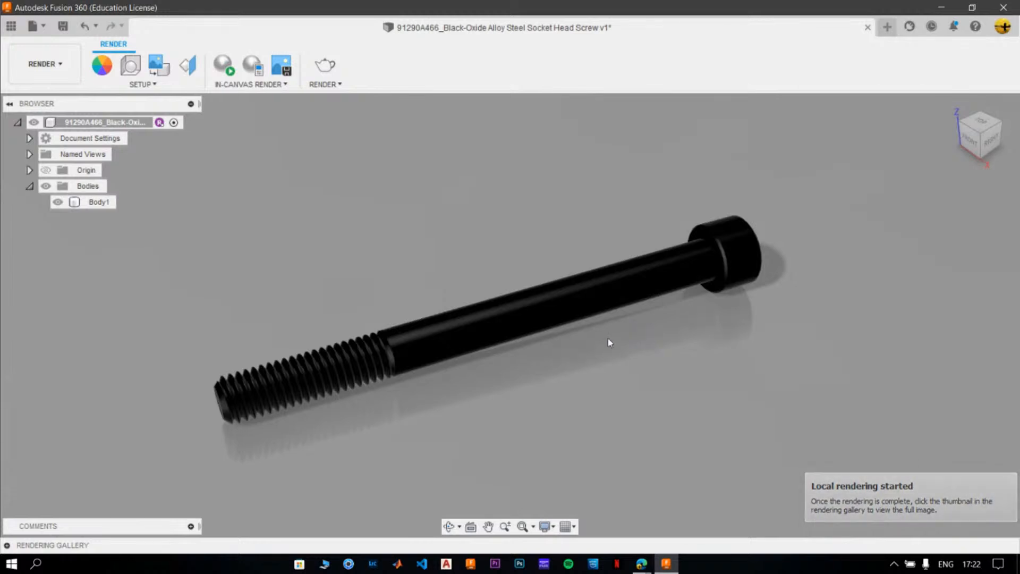
{"action": "left_click", "coordinate": [7, 545]}
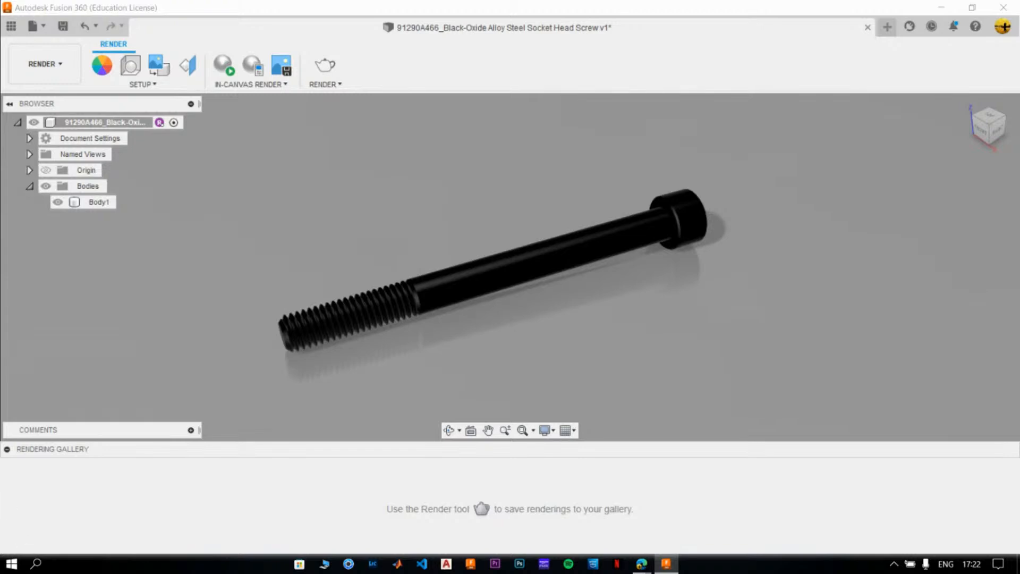
{"action": "left_click", "coordinate": [7, 450]}
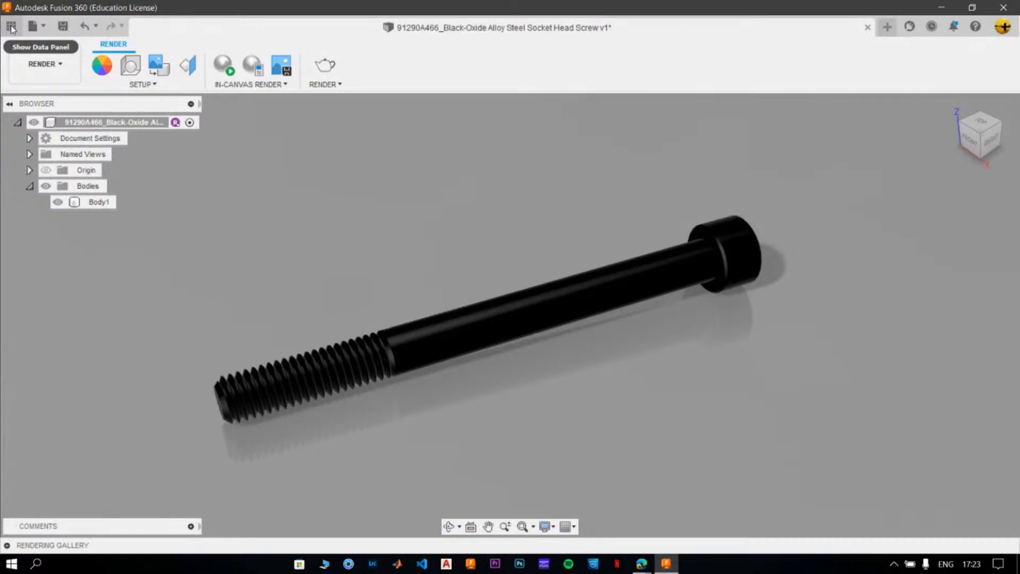
Submit a second rendering of the screw with the Cloud Renderer at Final quality and 8.5x11" 300PPI size.
{"action": "left_click", "coordinate": [328, 66]}
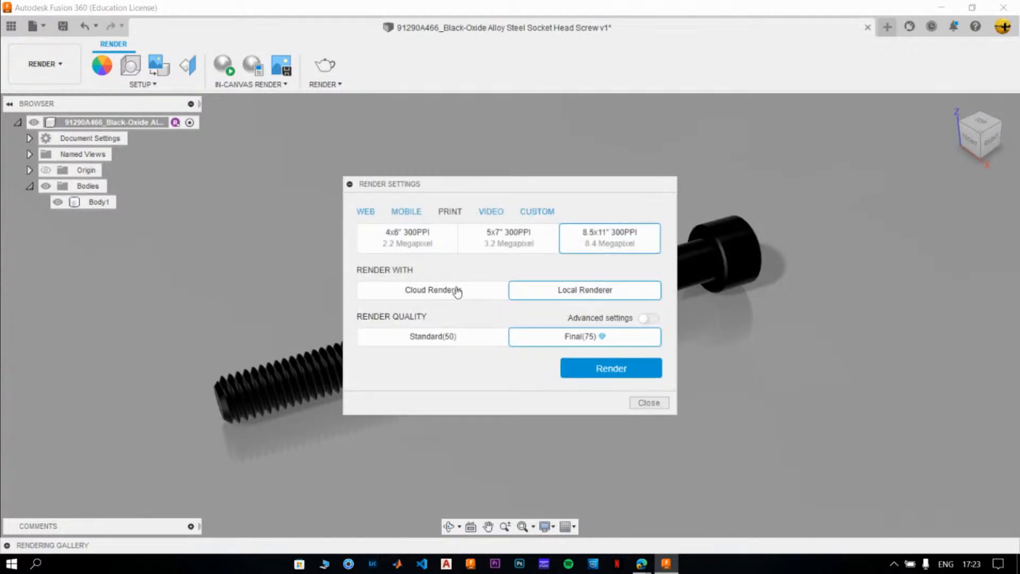
{"action": "left_click", "coordinate": [457, 291]}
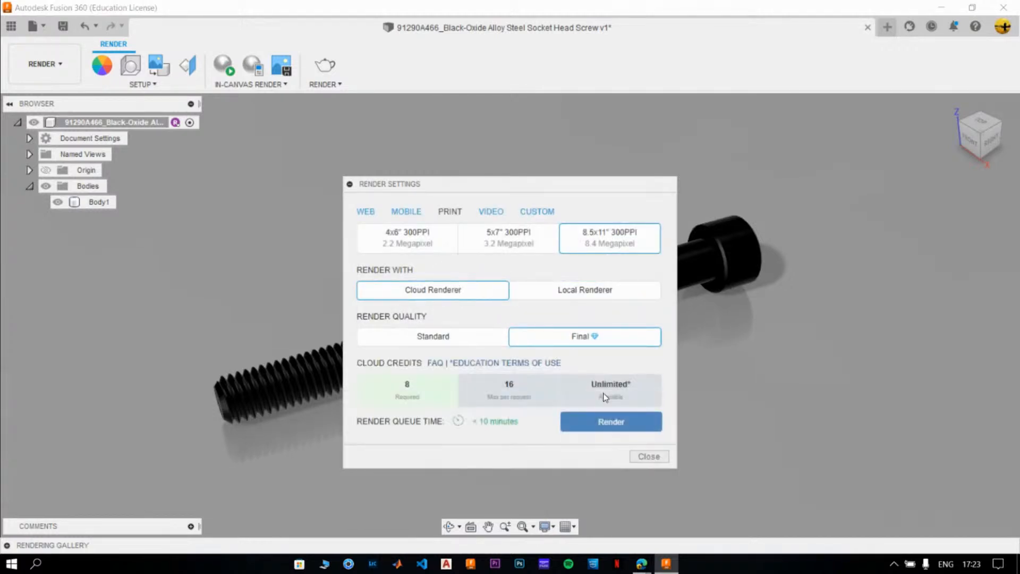
{"action": "left_click", "coordinate": [619, 423]}
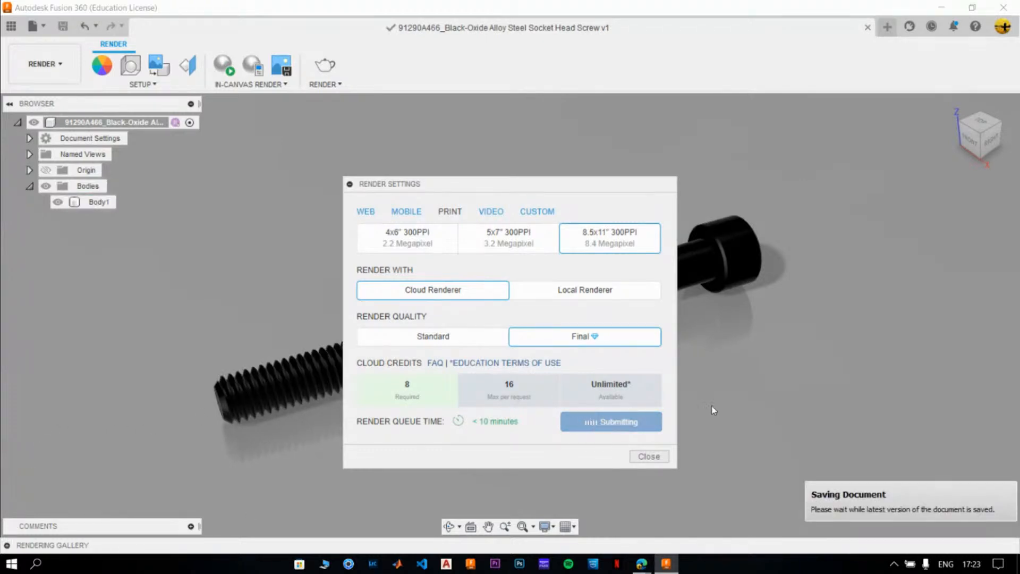
Check the progress of the v1 and v2 renderings in the rendering gallery, including the v2 job's queue details.
{"action": "left_click", "coordinate": [8, 546]}
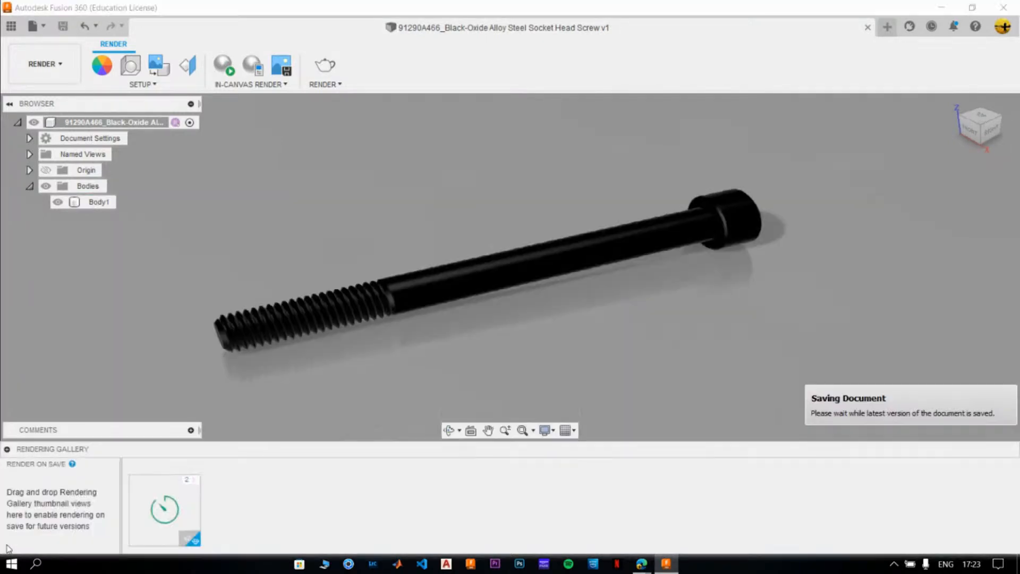
{"action": "mouse_move", "coordinate": [187, 528]}
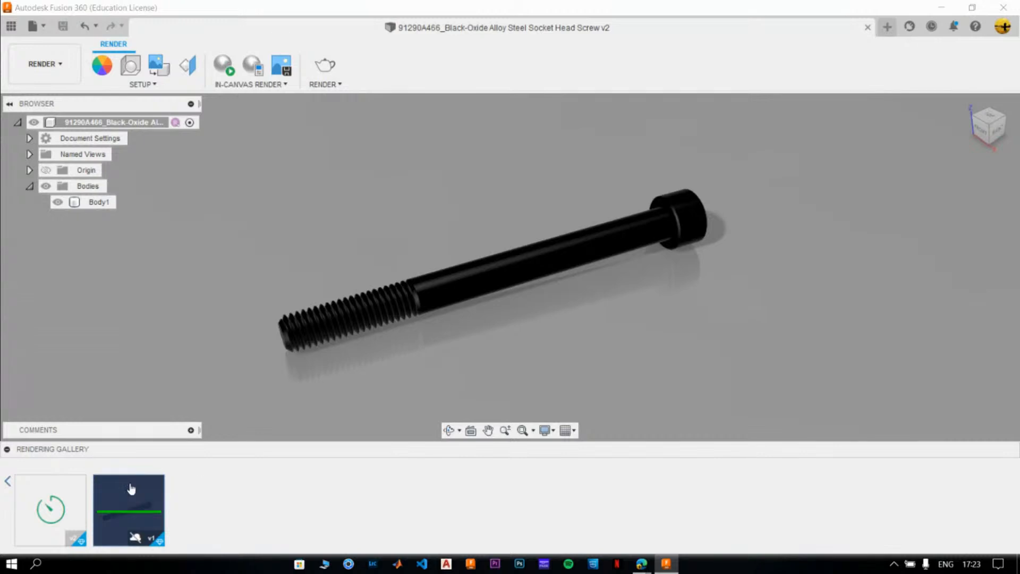
{"action": "mouse_move", "coordinate": [134, 499]}
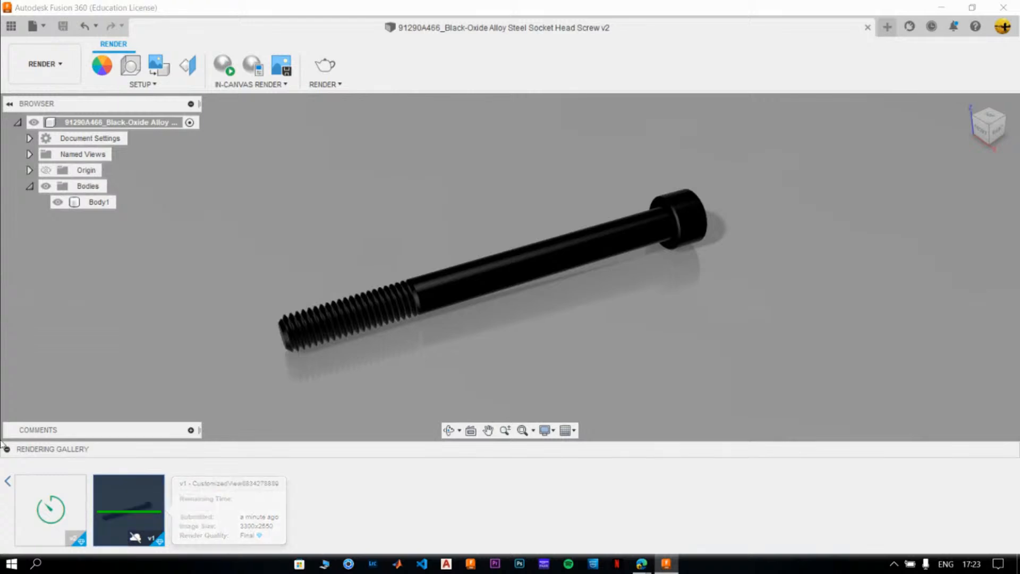
{"action": "mouse_move", "coordinate": [71, 502]}
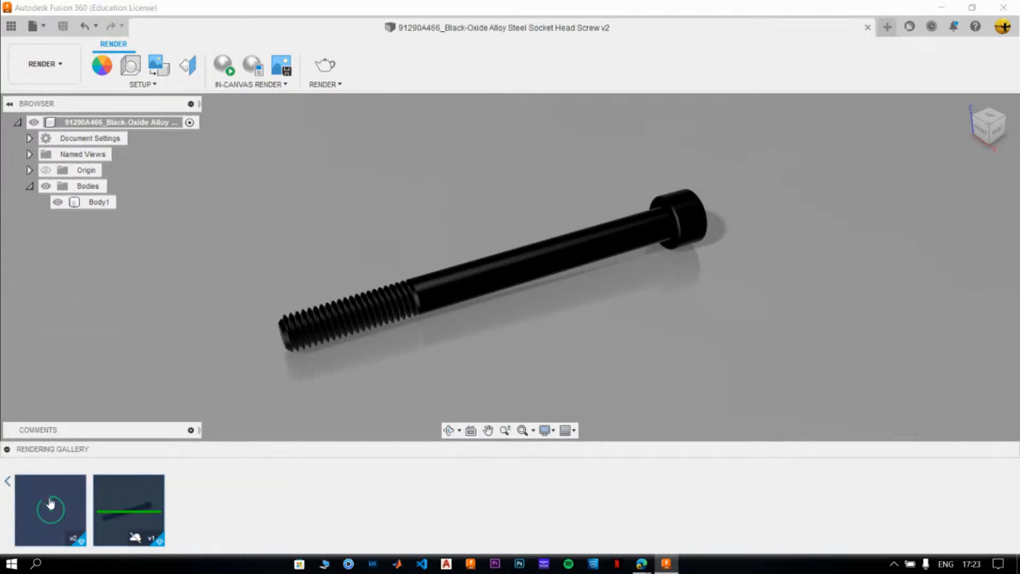
{"action": "left_click", "coordinate": [50, 504]}
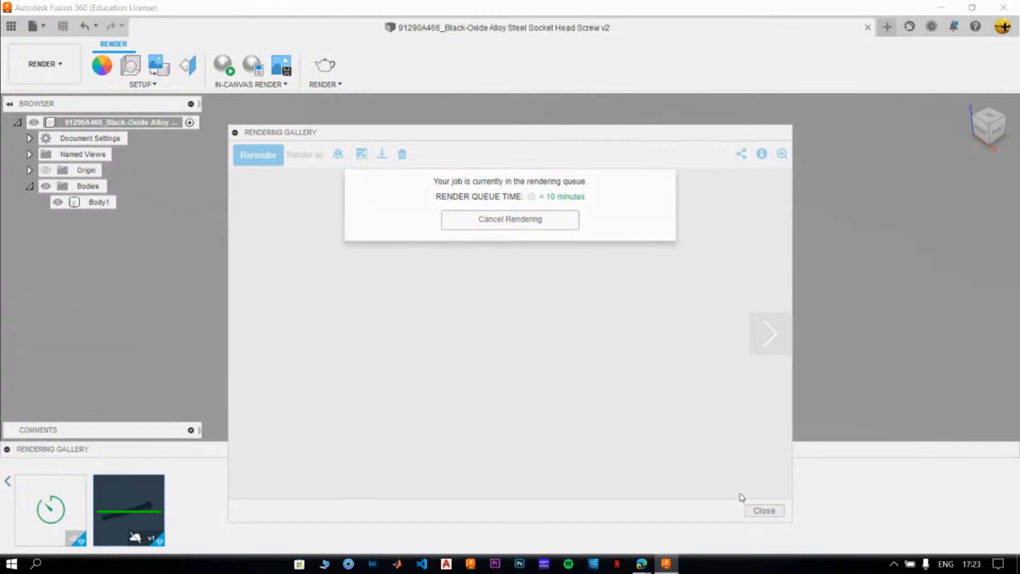
{"action": "left_click", "coordinate": [764, 512]}
{"action": "mouse_move", "coordinate": [137, 504]}
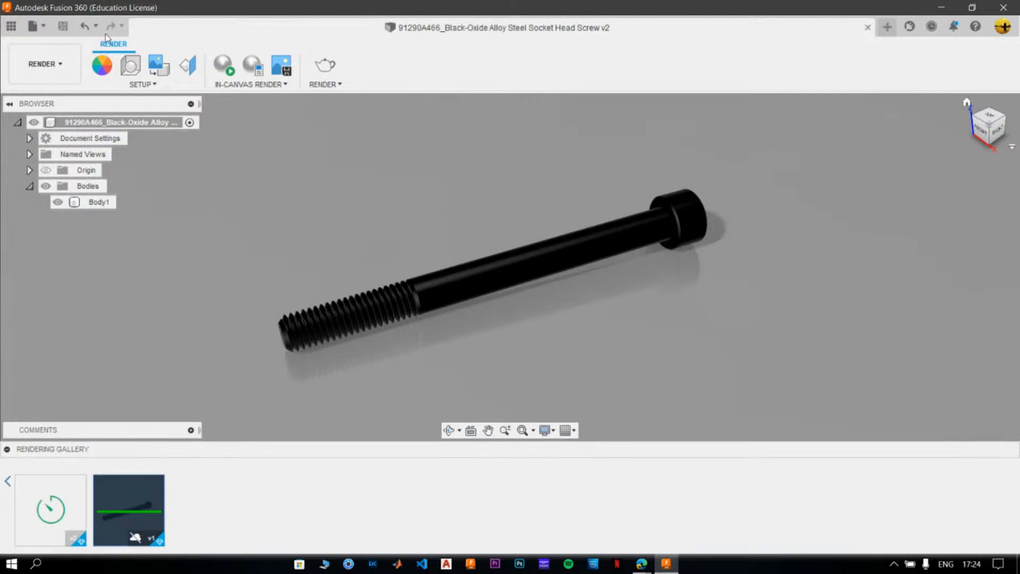
Open the Ring with blue diamond design from the Photorealistic Rendering using Fusion 360 project and close the untitled document.
{"action": "left_click", "coordinate": [887, 34]}
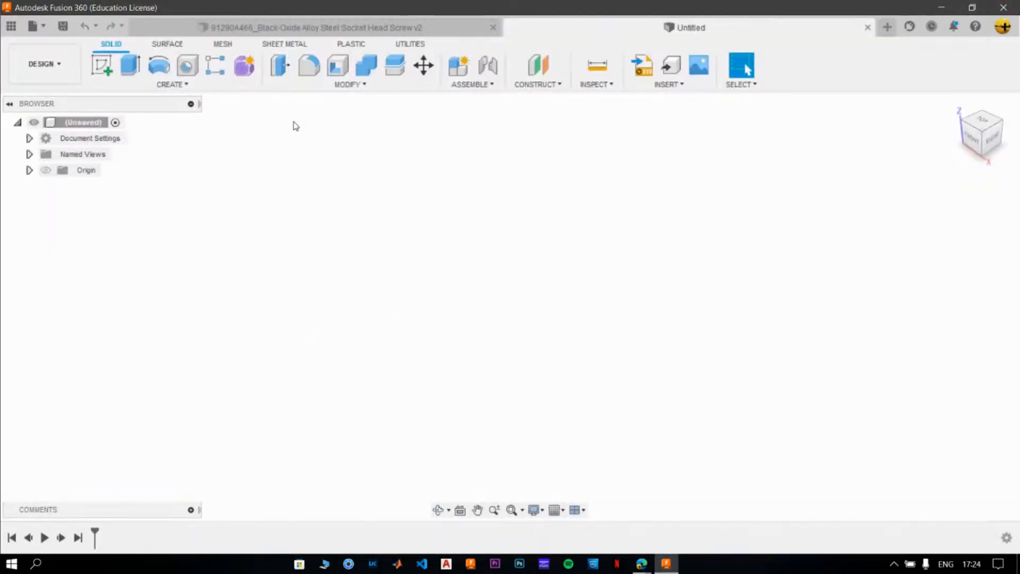
{"action": "left_click", "coordinate": [12, 26]}
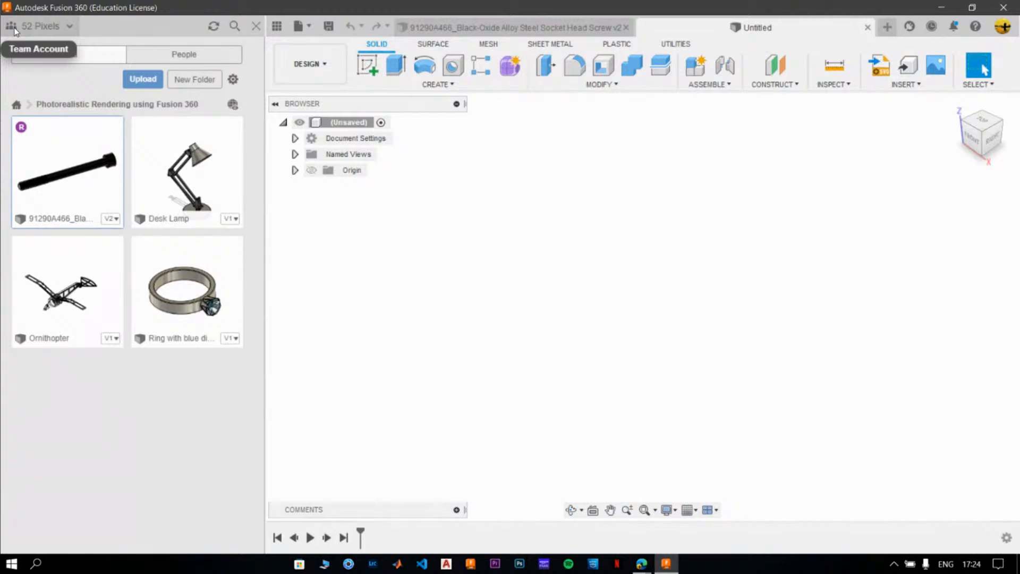
{"action": "double_click", "coordinate": [189, 313]}
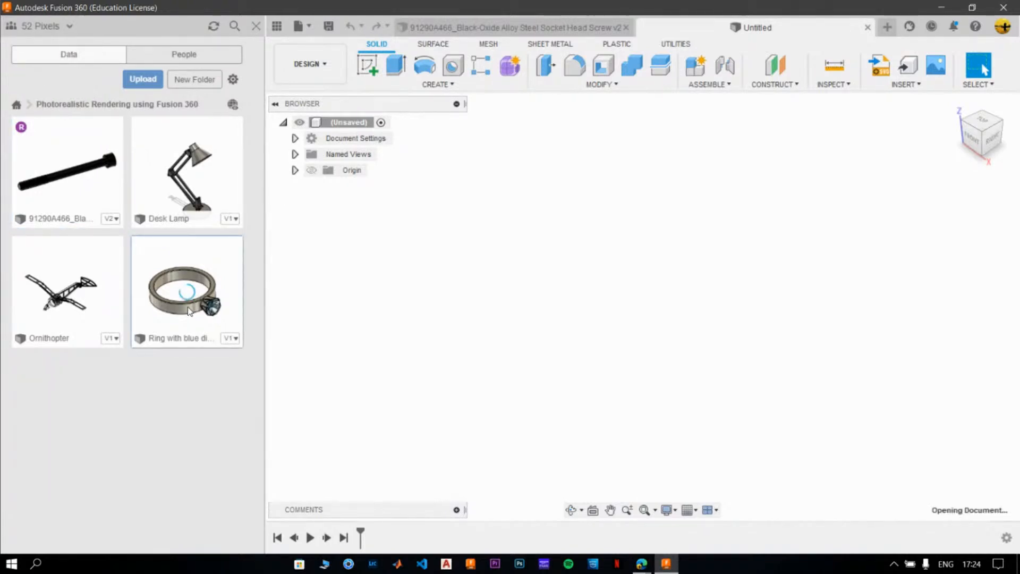
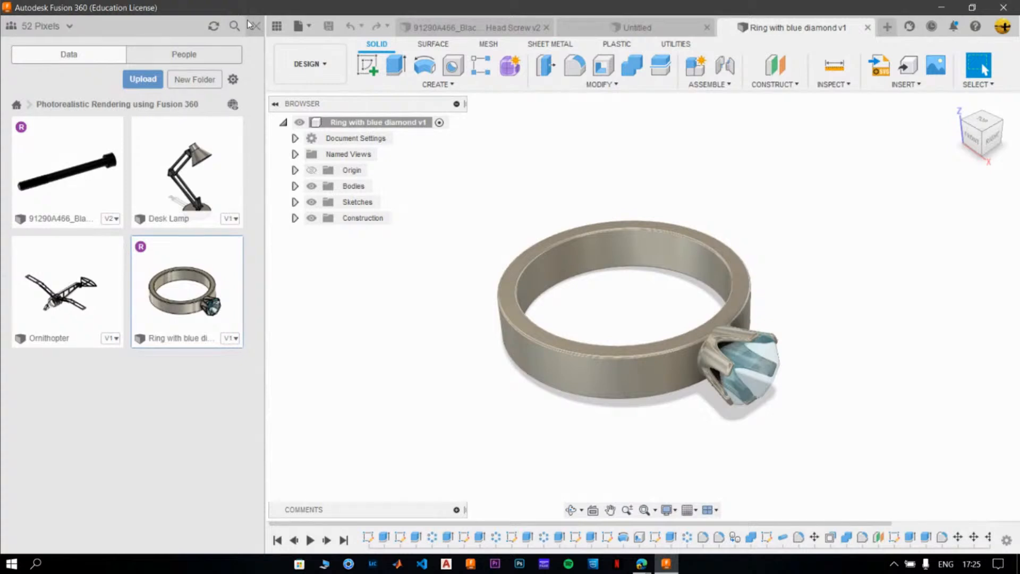
{"action": "left_click", "coordinate": [251, 22]}
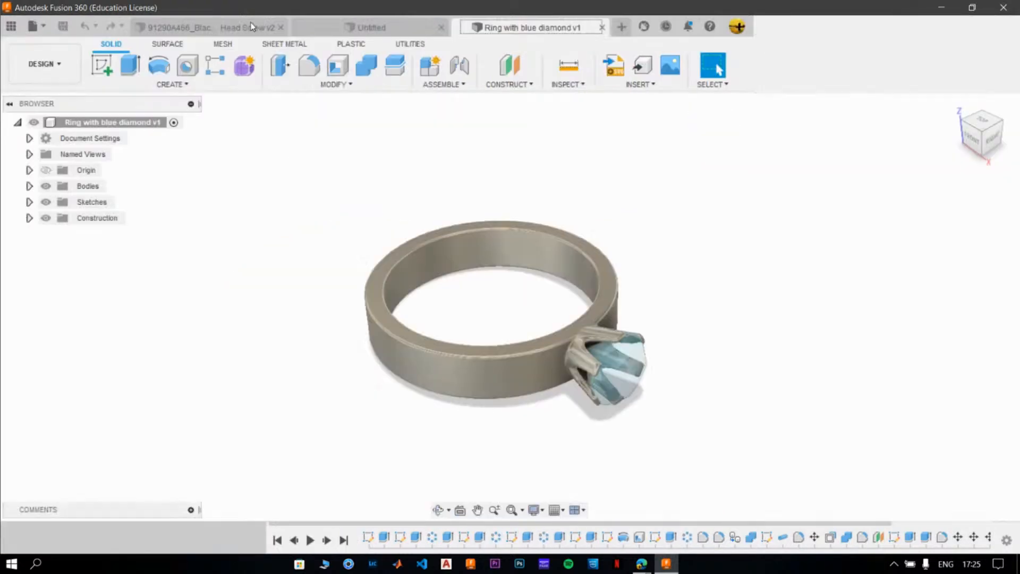
{"action": "middle_click_drag", "start_coordinate": [436, 427], "coordinate": [406, 425], "text": "shift"}
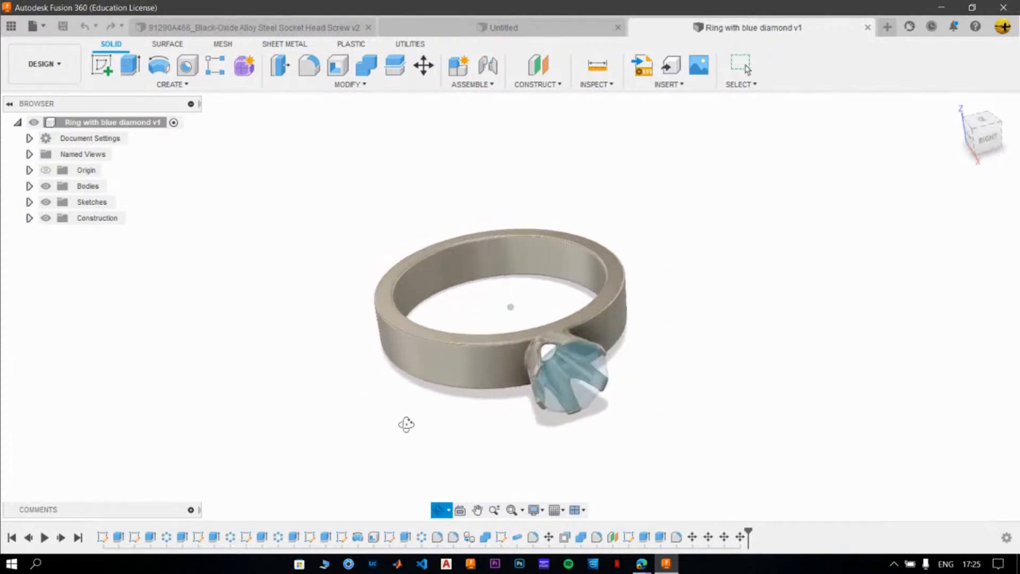
{"action": "left_click", "coordinate": [11, 26]}
{"action": "left_click", "coordinate": [255, 26]}
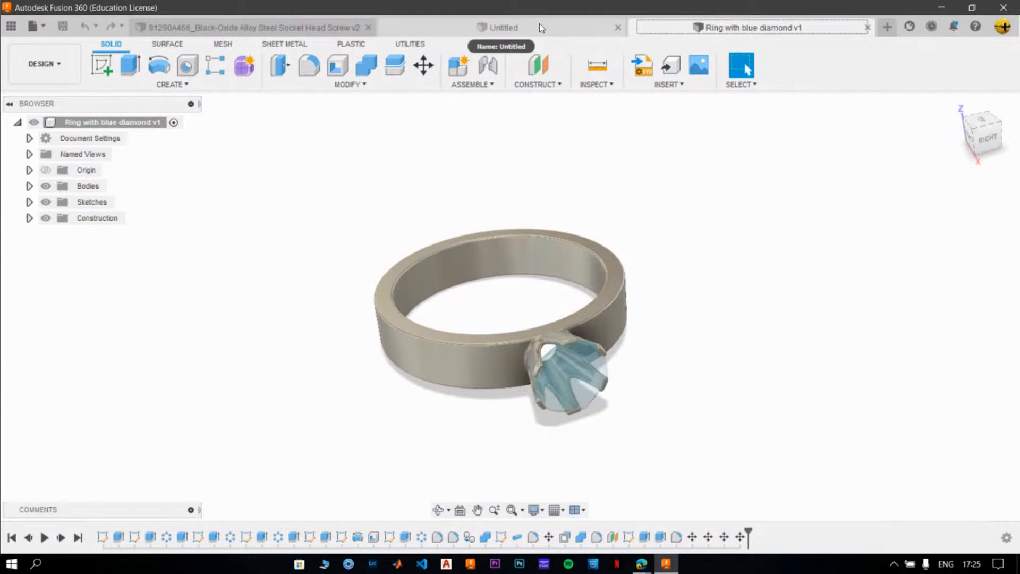
{"action": "left_click", "coordinate": [618, 27]}
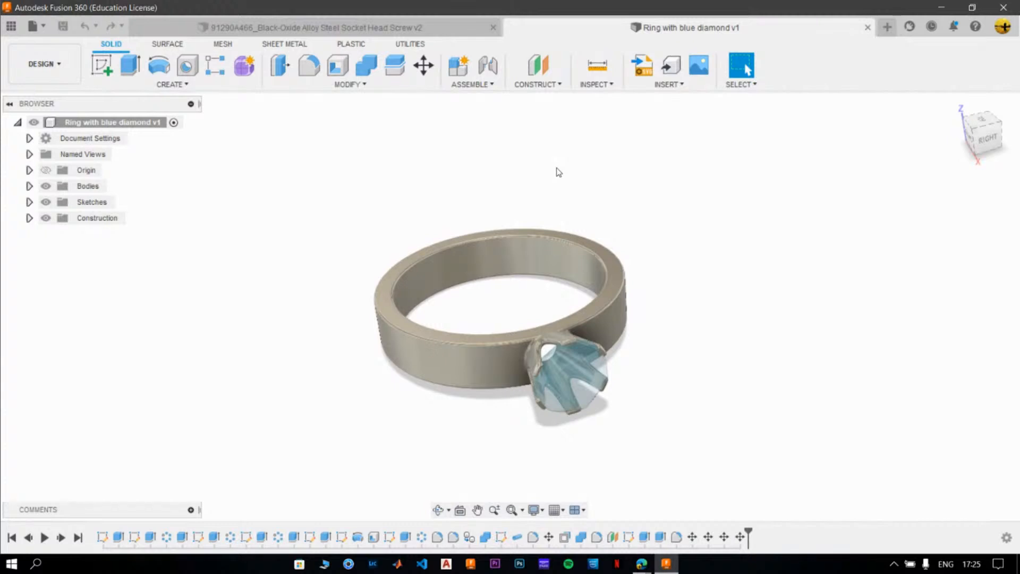
Check the screw document's rendering gallery, return to the ring document and show the ring in its home view.
{"action": "left_click", "coordinate": [394, 29]}
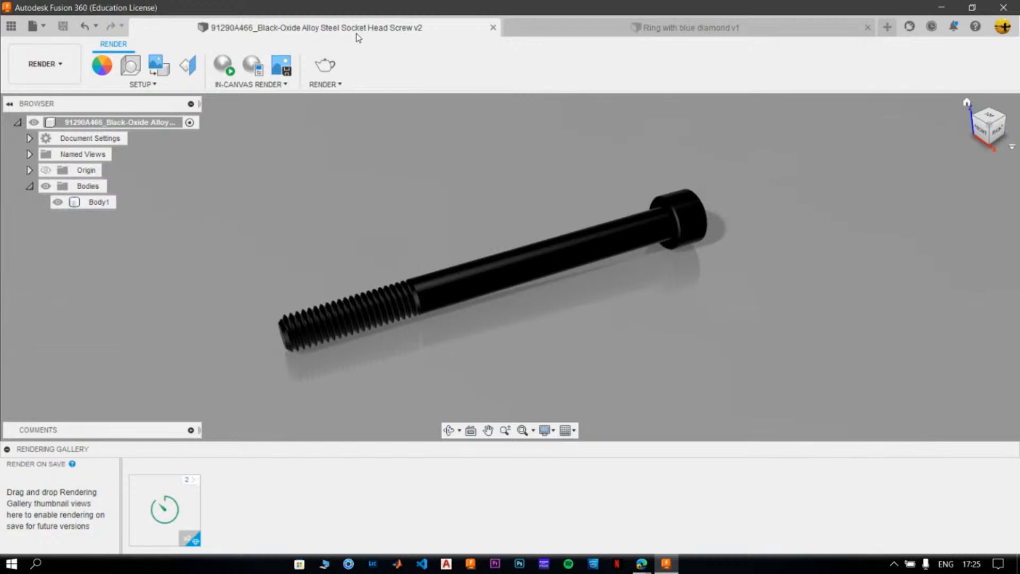
{"action": "left_click", "coordinate": [585, 30]}
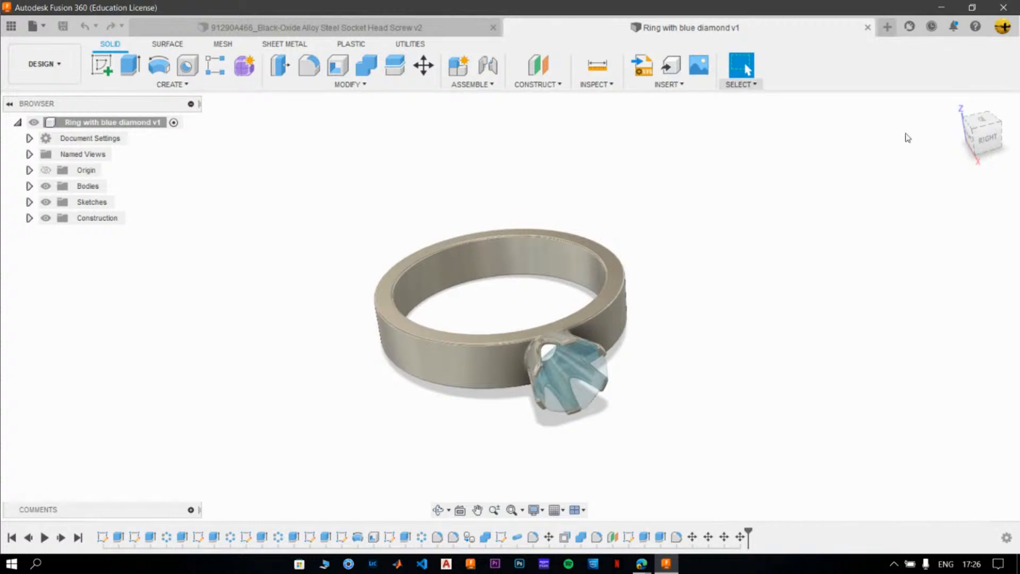
{"action": "left_click", "coordinate": [955, 105]}
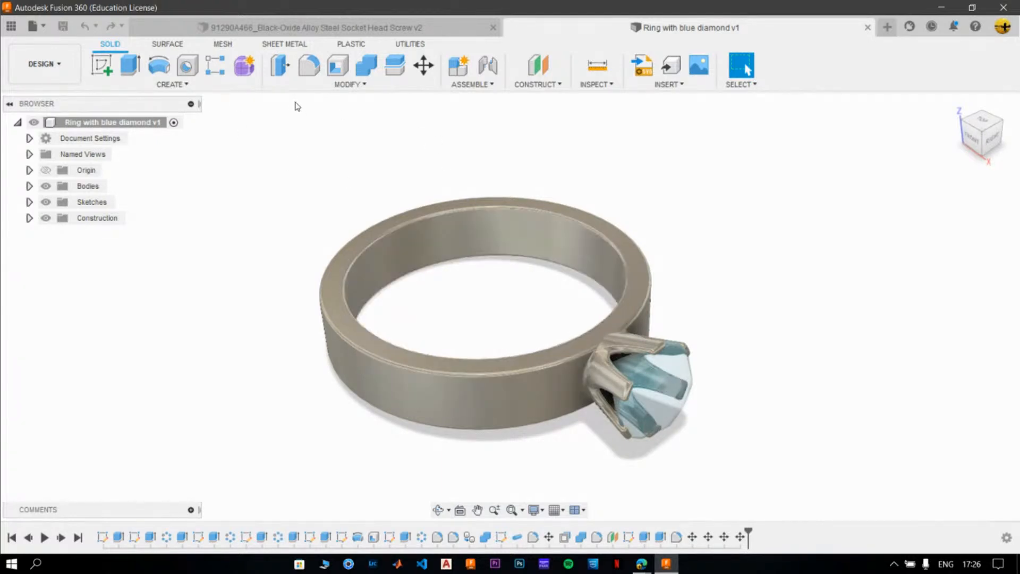
Start the Appearance command for the ring design and select only the blue diamond body.
{"action": "left_click", "coordinate": [382, 85]}
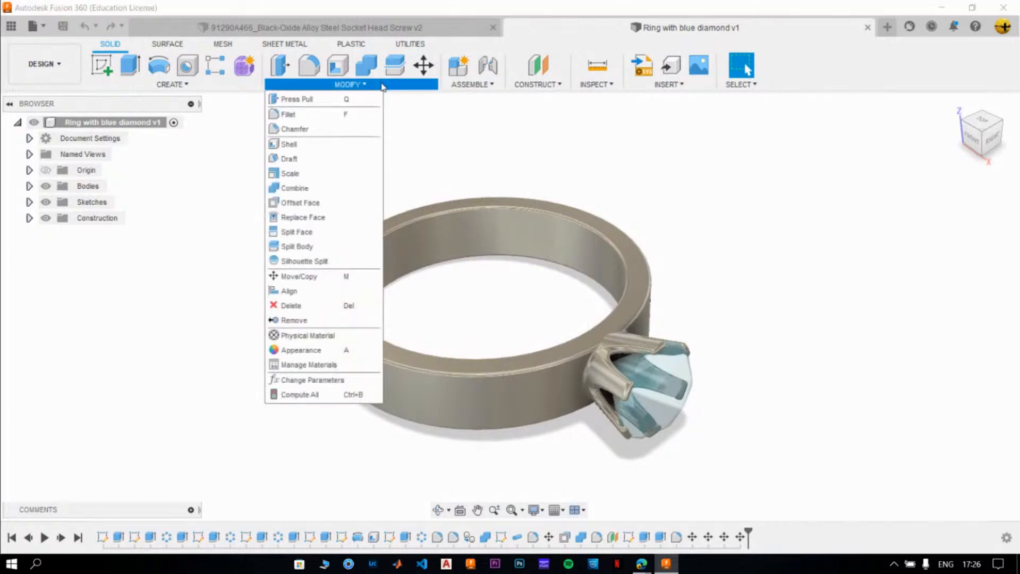
{"action": "left_click", "coordinate": [301, 350]}
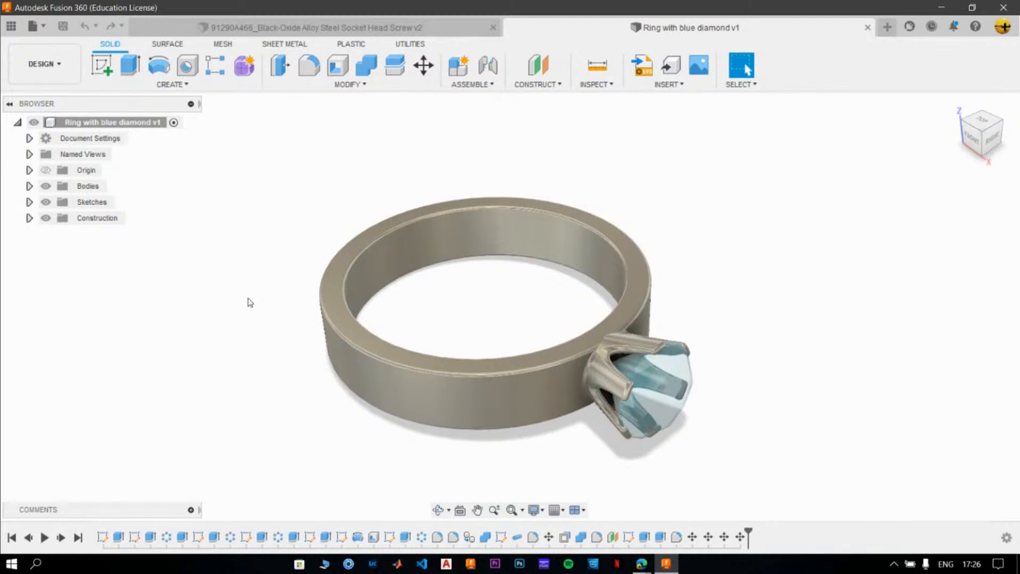
{"action": "key", "text": "a"}
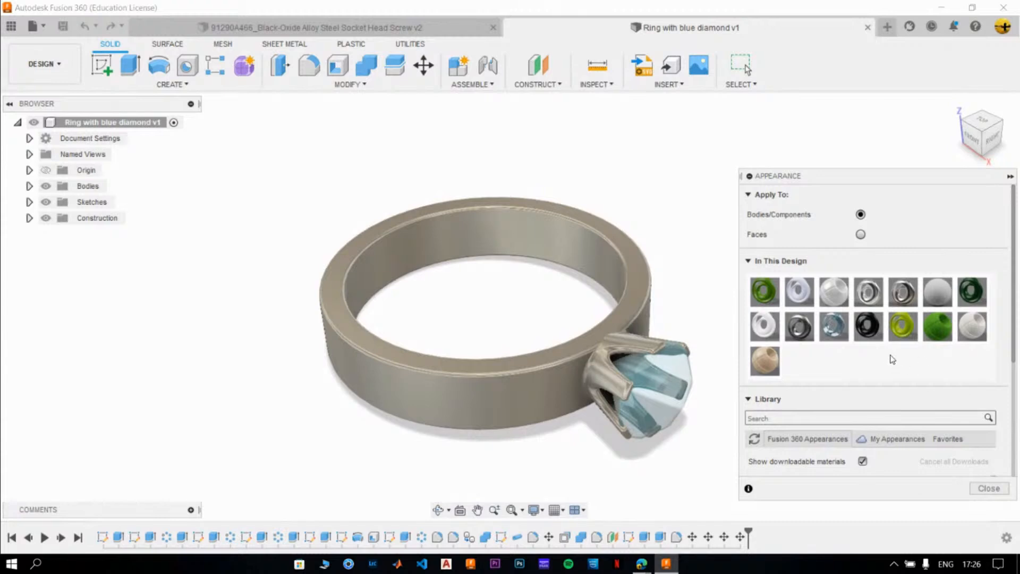
{"action": "left_click", "coordinate": [647, 290]}
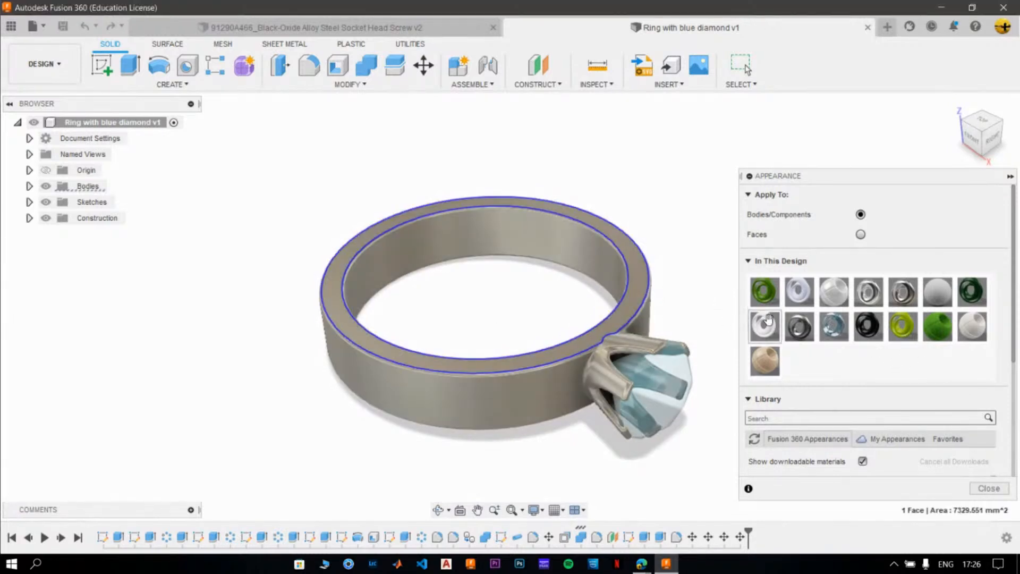
{"action": "left_click", "coordinate": [678, 375]}
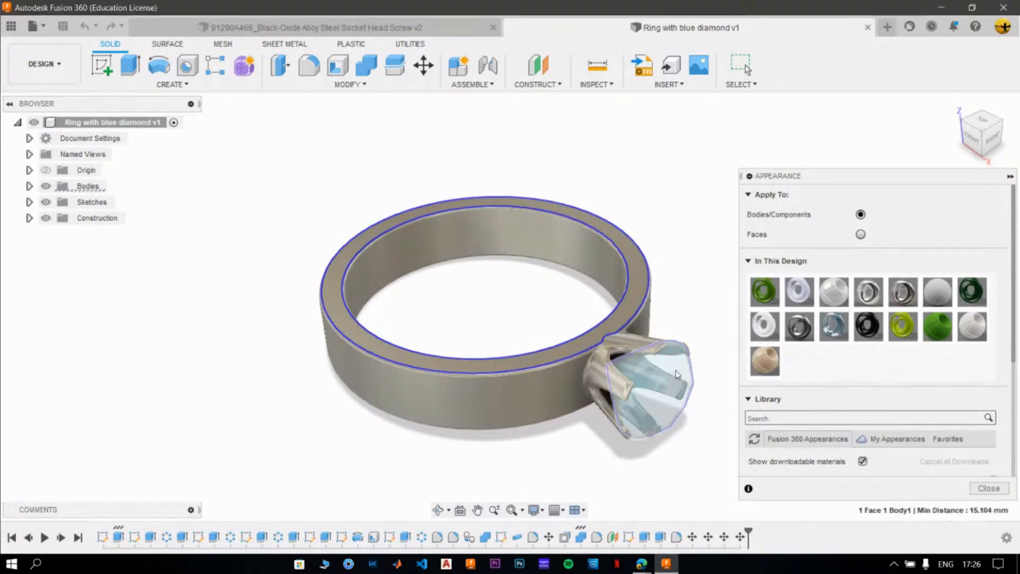
{"action": "left_click", "coordinate": [643, 290], "text": "ctrl"}
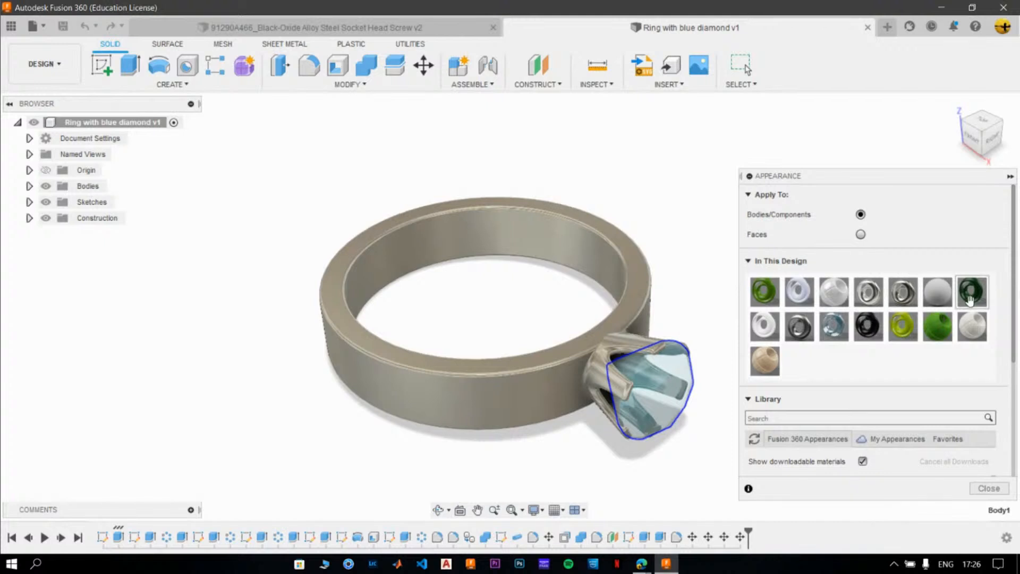
Delete the first four unused appearances from the design, starting with the green one.
{"action": "right_click", "coordinate": [774, 289]}
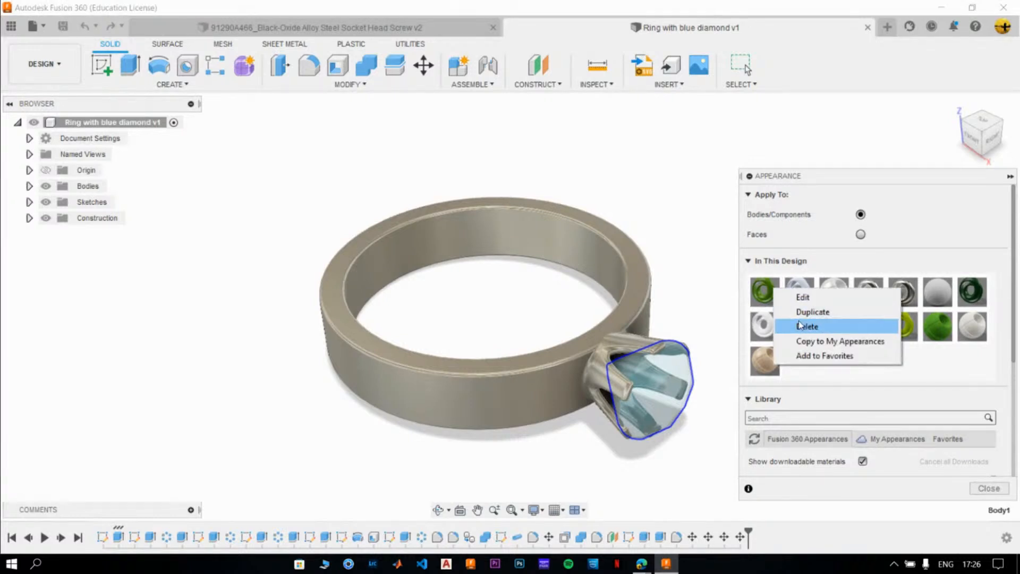
{"action": "left_click", "coordinate": [800, 325]}
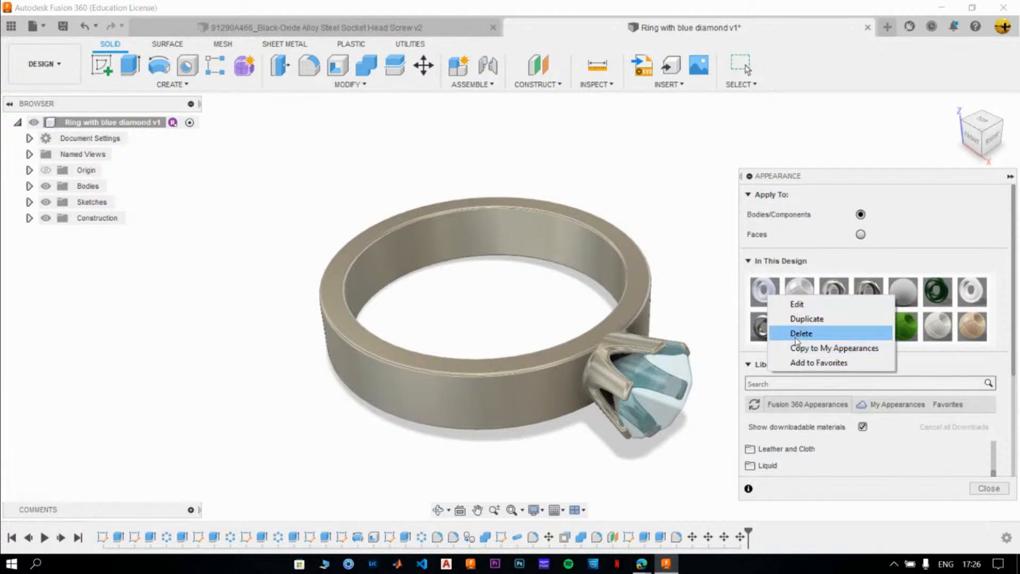
{"action": "left_click", "coordinate": [782, 333]}
{"action": "right_click", "coordinate": [785, 286]}
{"action": "left_click", "coordinate": [792, 322]}
{"action": "right_click", "coordinate": [774, 292]}
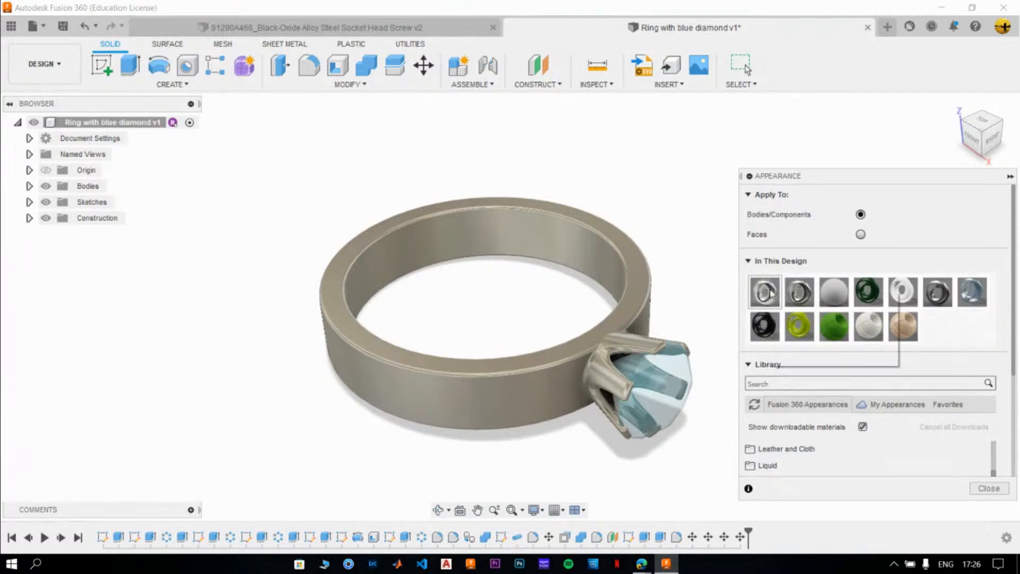
{"action": "left_click", "coordinate": [795, 328]}
Remove the ring's metal appearance, the white textured one, Opaque(29,65,33) and the glossy white one, unassigning those still in use.
{"action": "right_click", "coordinate": [764, 296]}
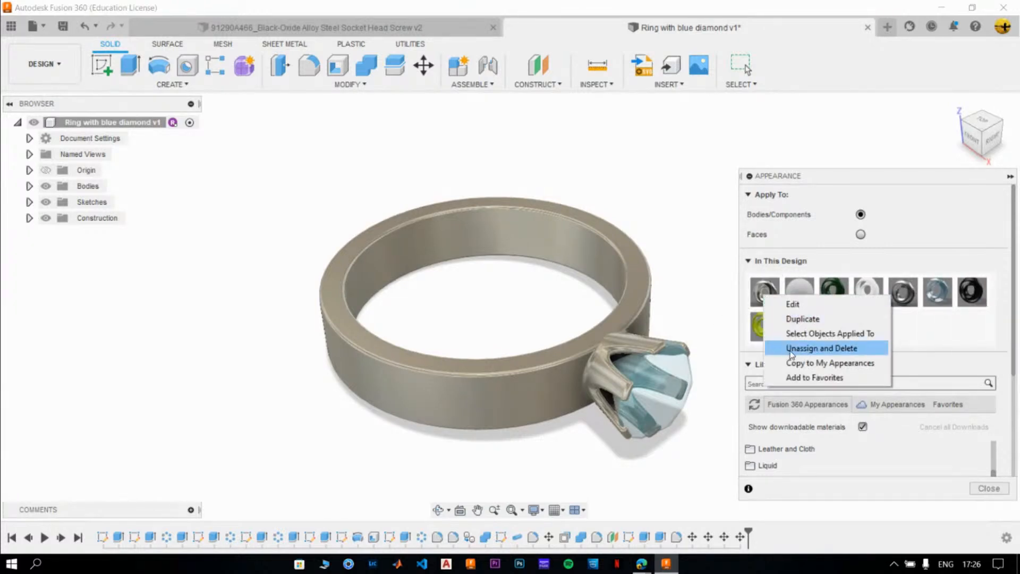
{"action": "left_click", "coordinate": [792, 348]}
{"action": "right_click", "coordinate": [766, 291]}
{"action": "left_click", "coordinate": [792, 328]}
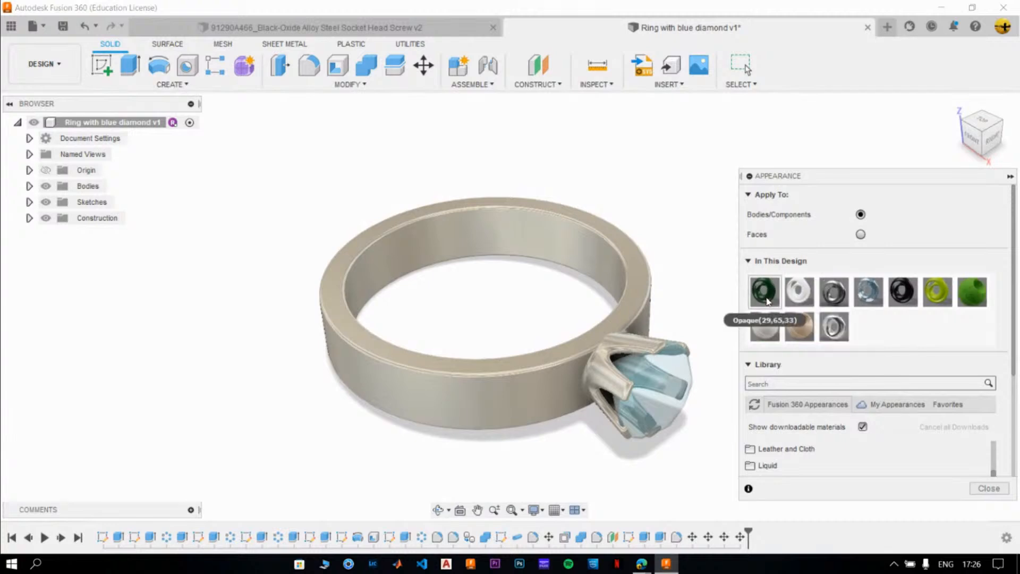
{"action": "right_click", "coordinate": [765, 290]}
{"action": "left_click", "coordinate": [791, 329]}
{"action": "right_click", "coordinate": [776, 293]}
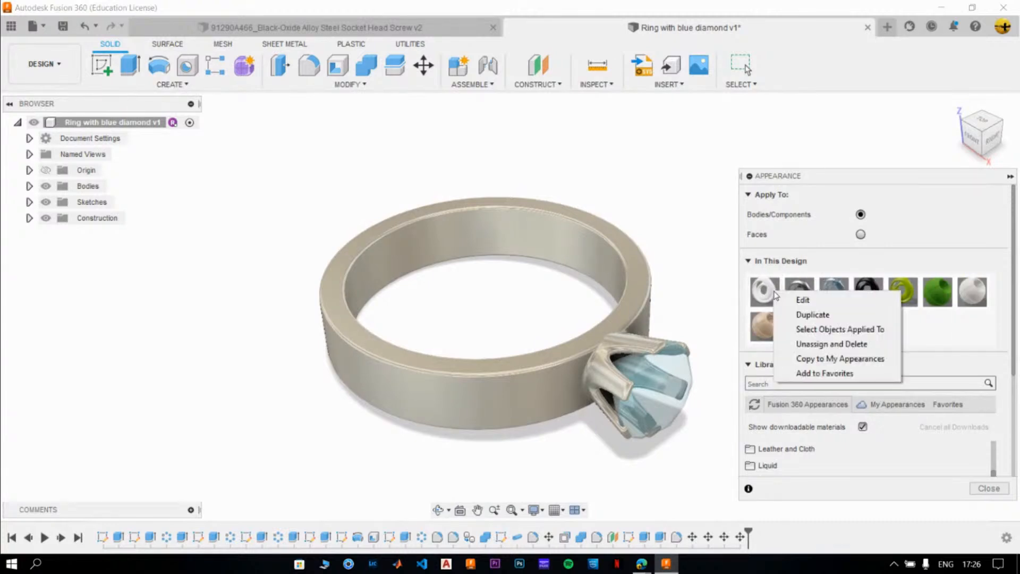
{"action": "left_click", "coordinate": [801, 343]}
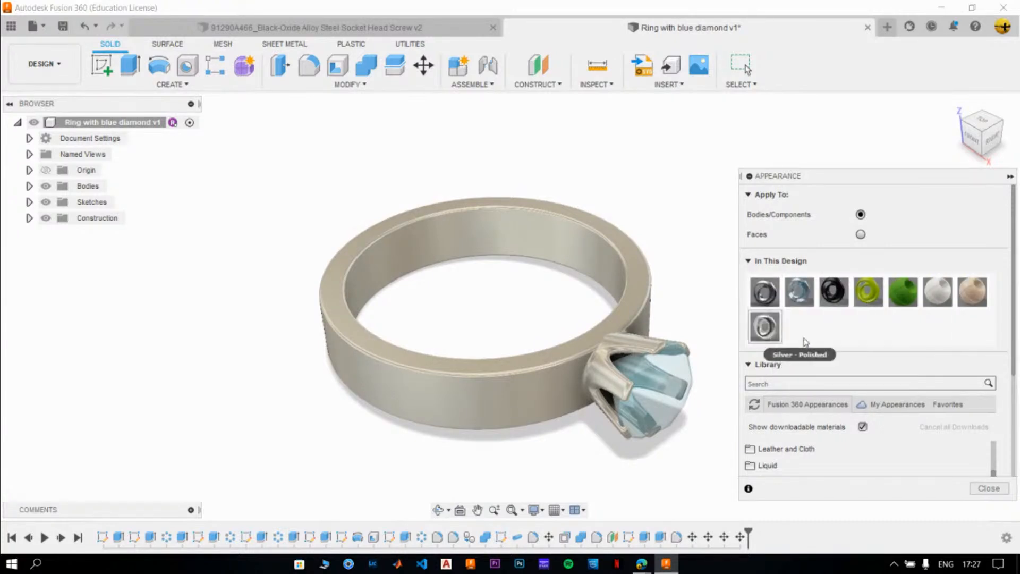
Try to remove the dark metal appearance, and unassign and delete the diamond's blue glass and the glossy black appearances.
{"action": "right_click", "coordinate": [772, 296]}
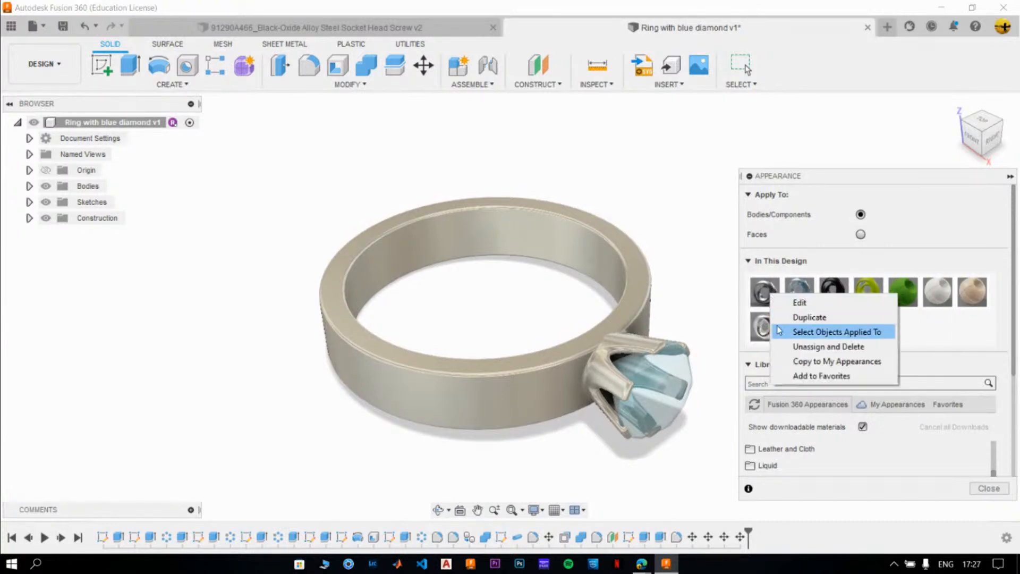
{"action": "left_click", "coordinate": [804, 346]}
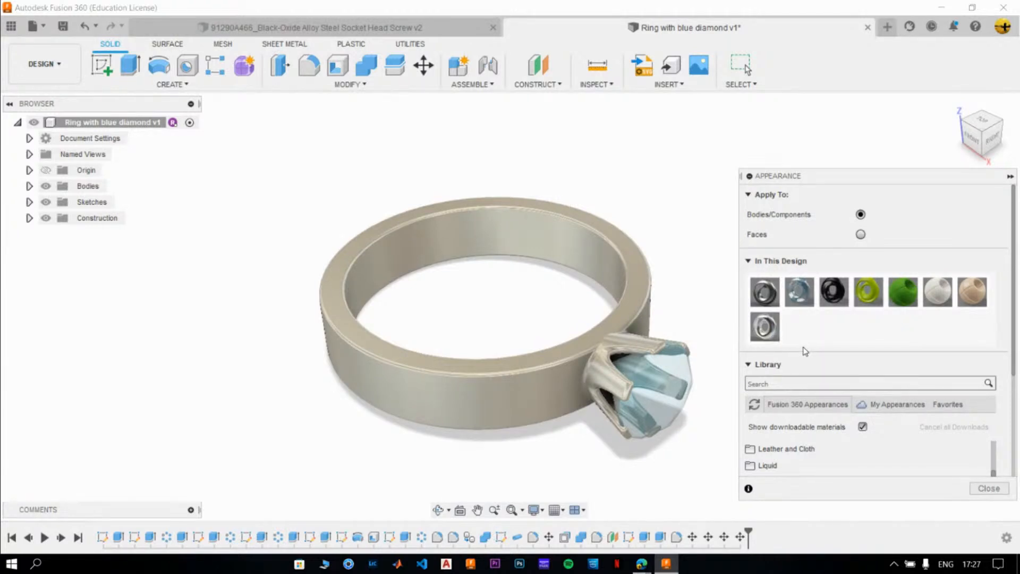
{"action": "right_click", "coordinate": [787, 287]}
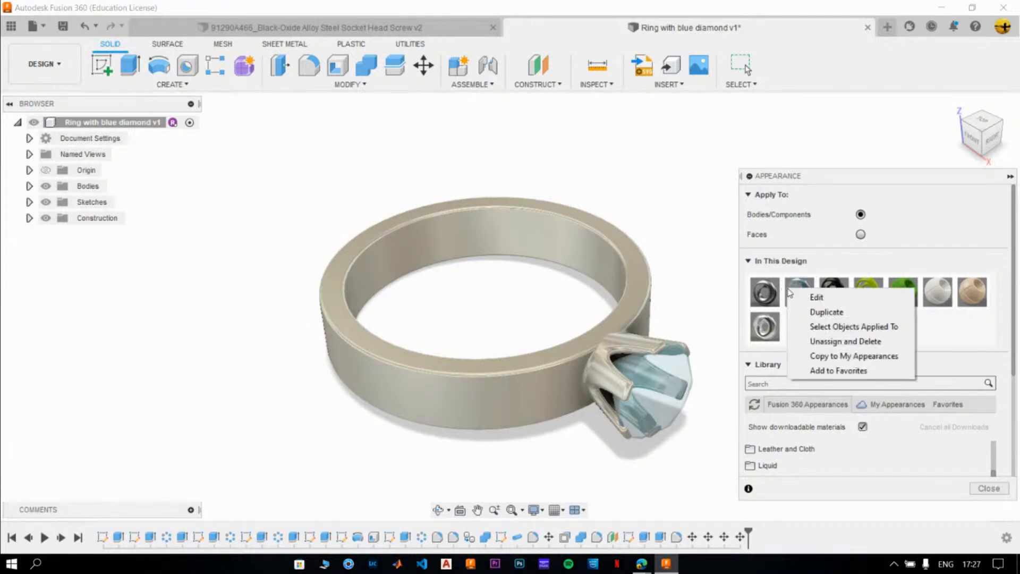
{"action": "left_click", "coordinate": [829, 345]}
{"action": "right_click", "coordinate": [808, 289]}
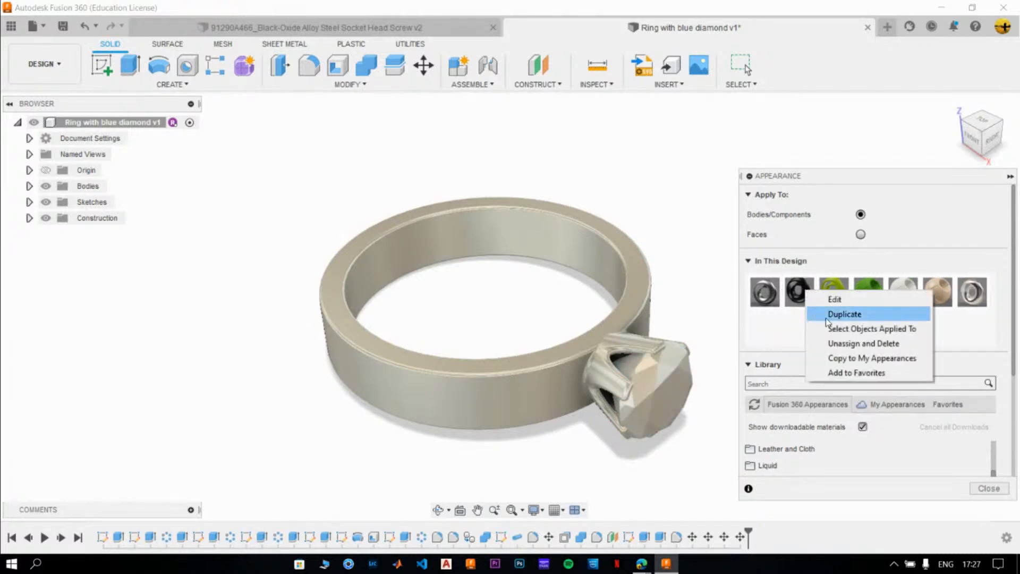
{"action": "left_click", "coordinate": [840, 342]}
Delete the lime, green, tan and Fabric 51 appearances from the design.
{"action": "right_click", "coordinate": [811, 294]}
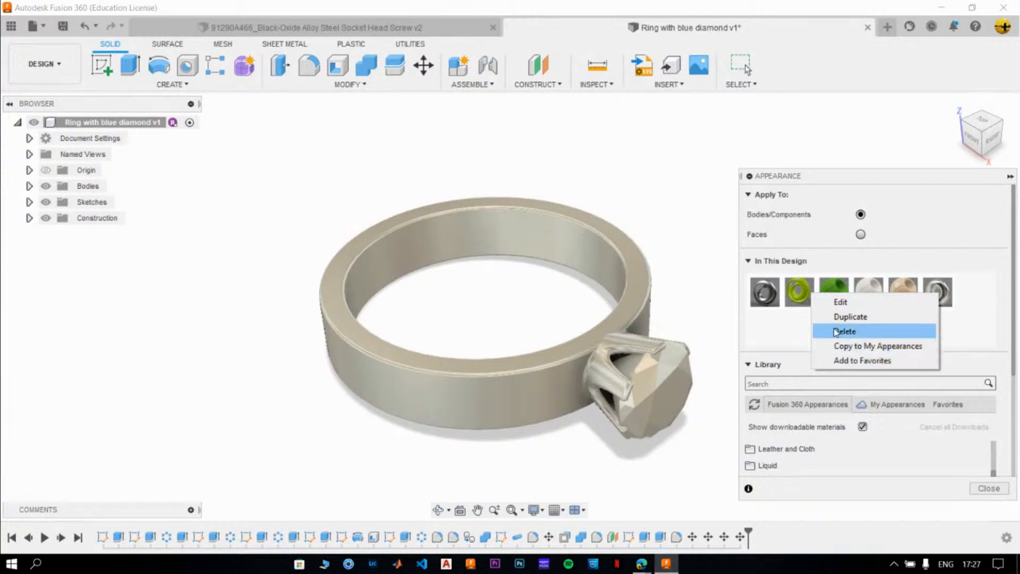
{"action": "left_click", "coordinate": [844, 332]}
{"action": "right_click", "coordinate": [807, 290]}
{"action": "left_click", "coordinate": [834, 328]}
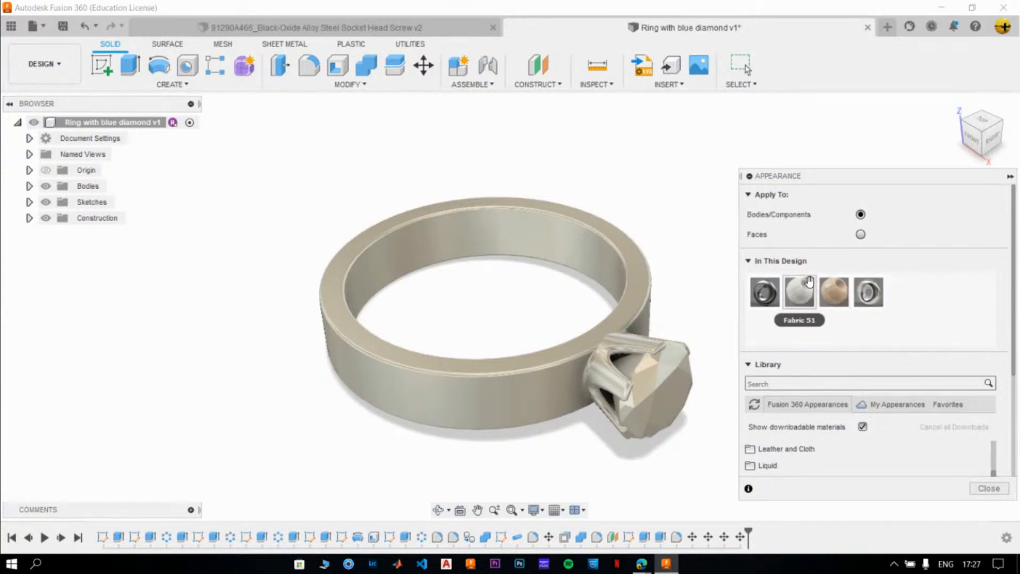
{"action": "right_click", "coordinate": [826, 290]}
{"action": "left_click", "coordinate": [846, 324]}
{"action": "right_click", "coordinate": [804, 290]}
{"action": "left_click", "coordinate": [823, 331]}
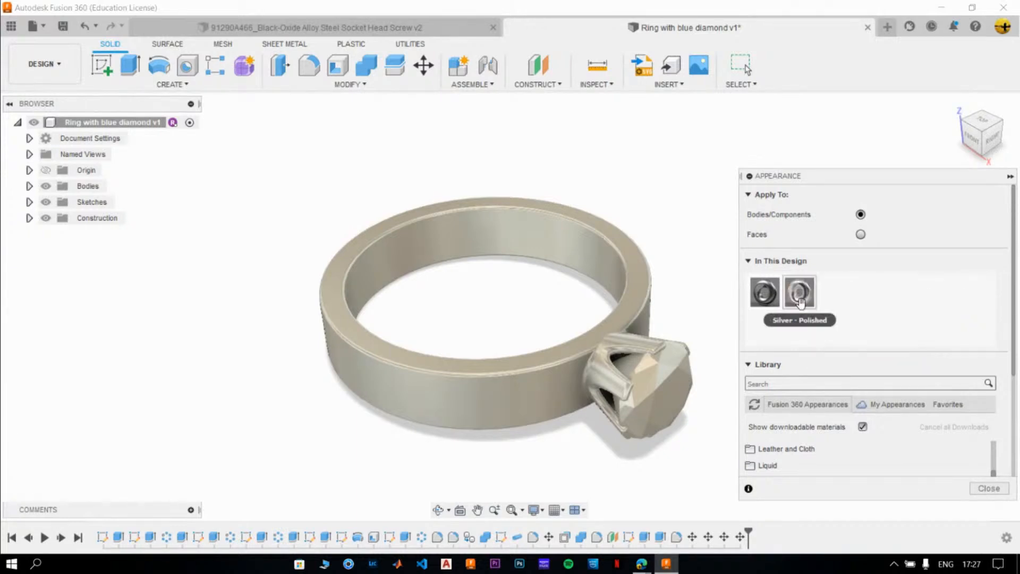
Try to unassign and delete the Silver - Polished appearance.
{"action": "right_click", "coordinate": [812, 299]}
{"action": "left_click", "coordinate": [842, 366]}
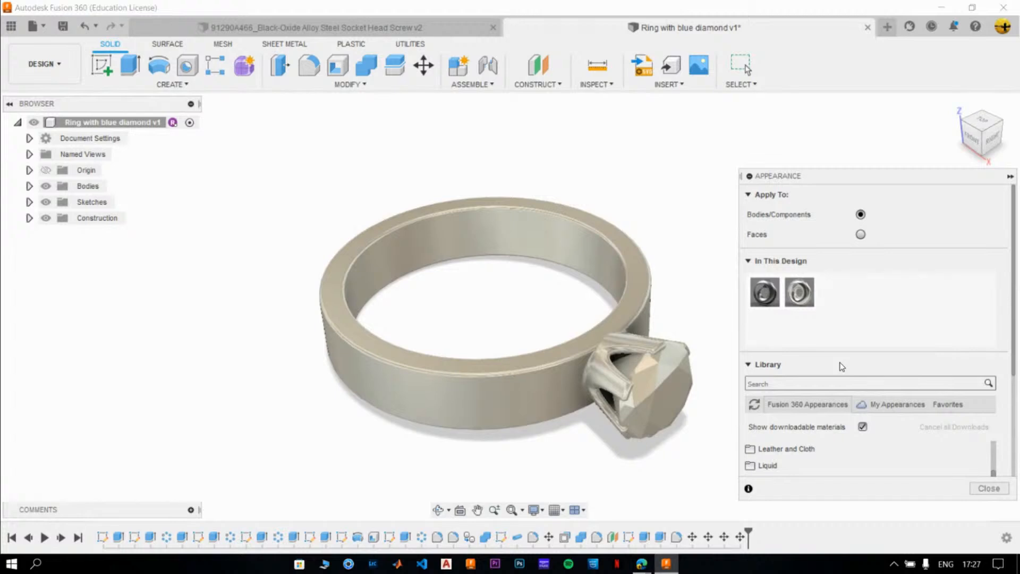
{"action": "right_click", "coordinate": [799, 294]}
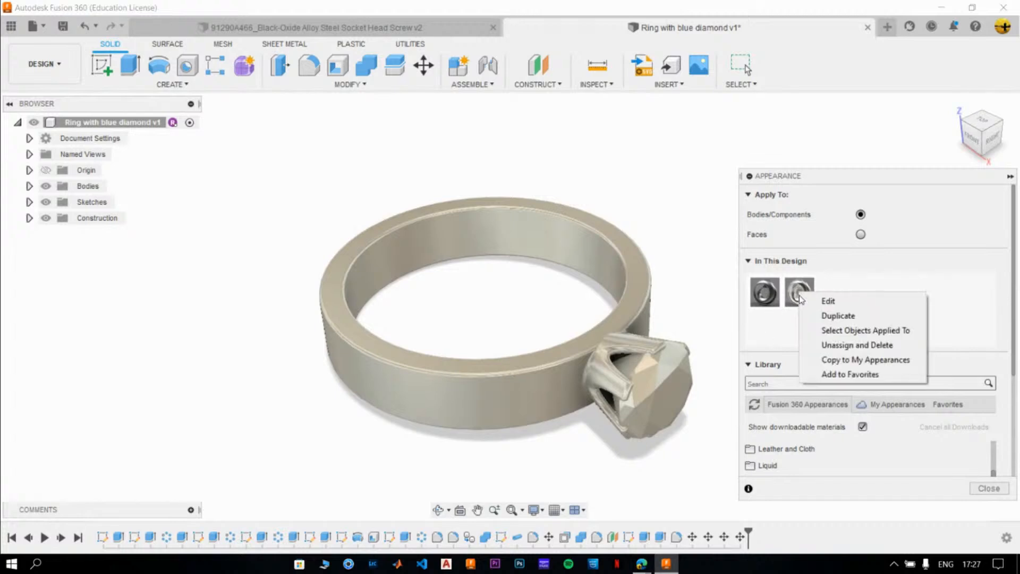
{"action": "left_click", "coordinate": [828, 346]}
Search the appearance library for "gold" and apply Gold - Polished to the ring body.
{"action": "scroll", "coordinate": [617, 448], "scroll_direction": "down", "scroll_amount": 2}
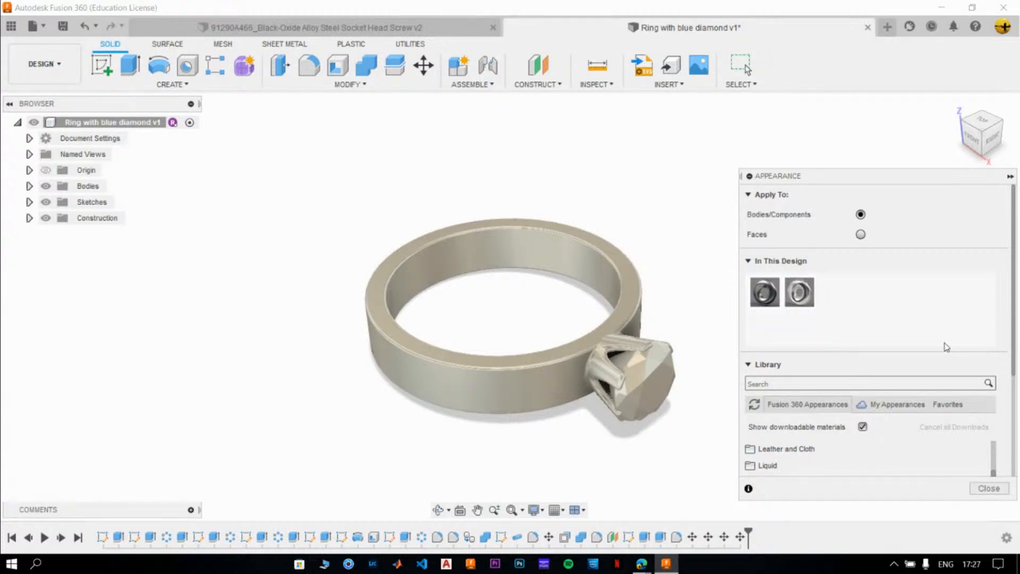
{"action": "left_click", "coordinate": [851, 383]}
{"action": "left_click", "coordinate": [848, 382]}
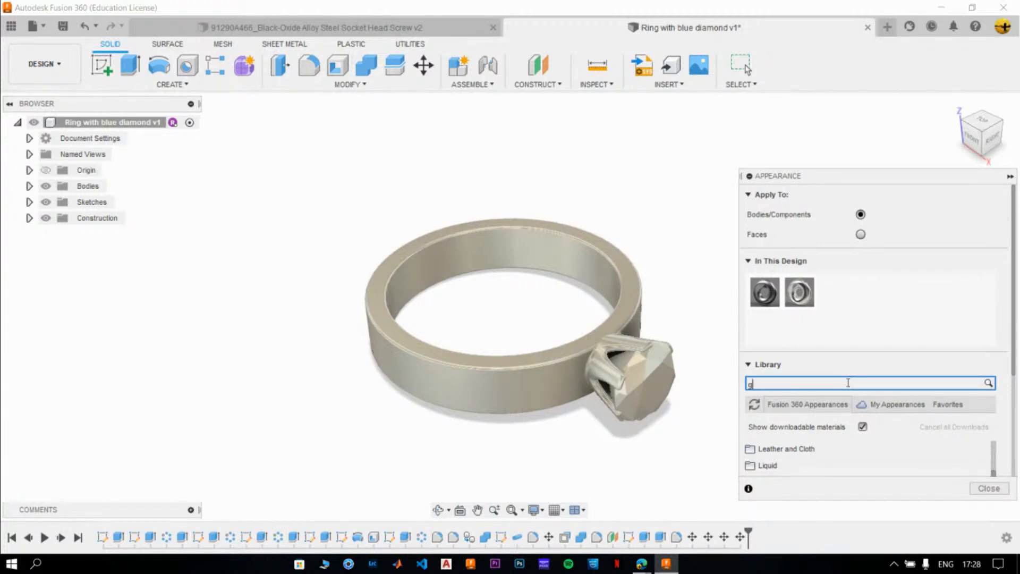
{"action": "scroll", "coordinate": [990, 359], "scroll_direction": "down", "scroll_amount": 2}
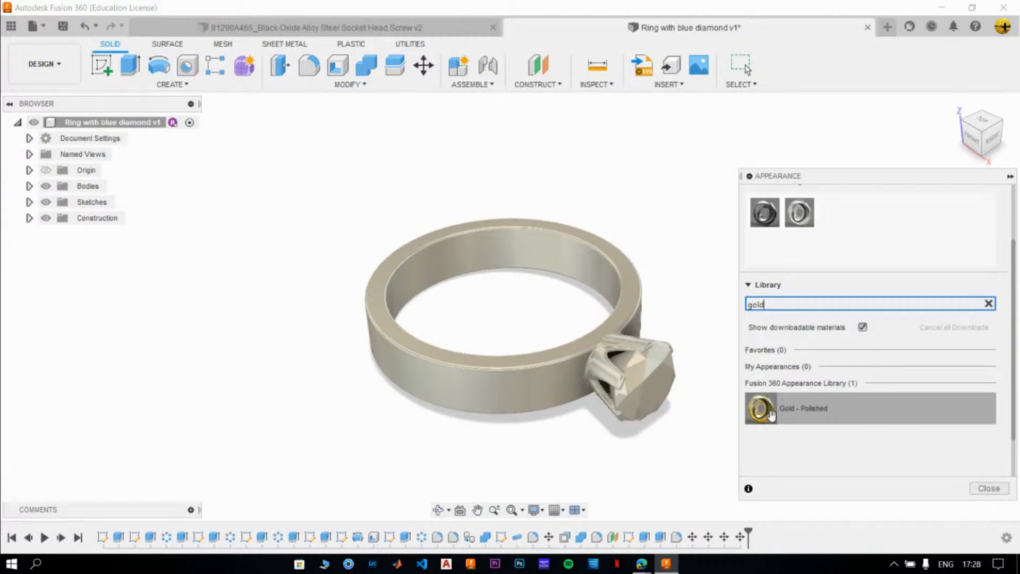
{"action": "left_click_drag", "start_coordinate": [771, 414], "coordinate": [628, 283]}
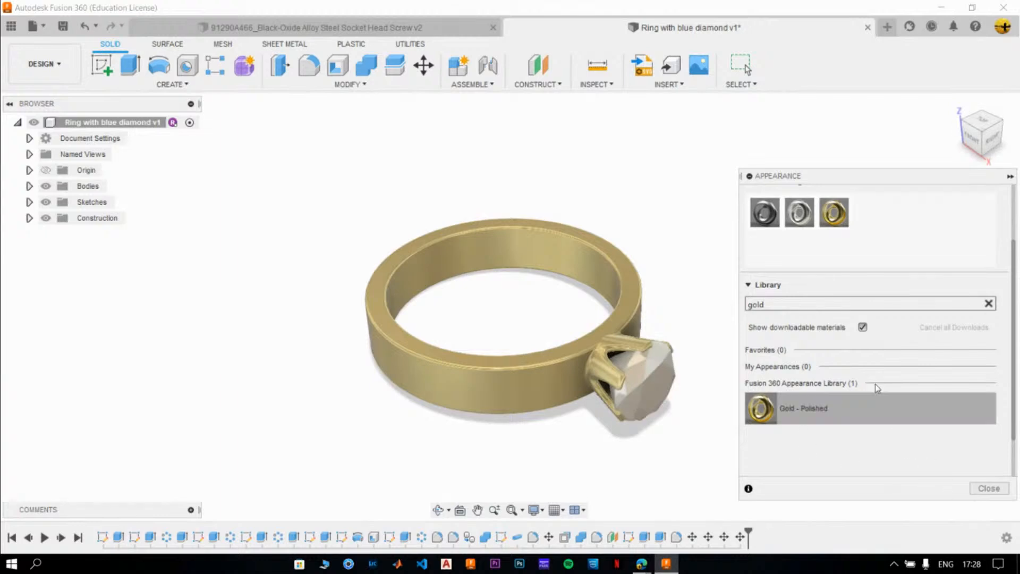
Search the appearance library for "gemsto" and apply Gemstone - Sapphire to the diamond body.
{"action": "scroll", "coordinate": [845, 320], "scroll_direction": "up", "scroll_amount": 3}
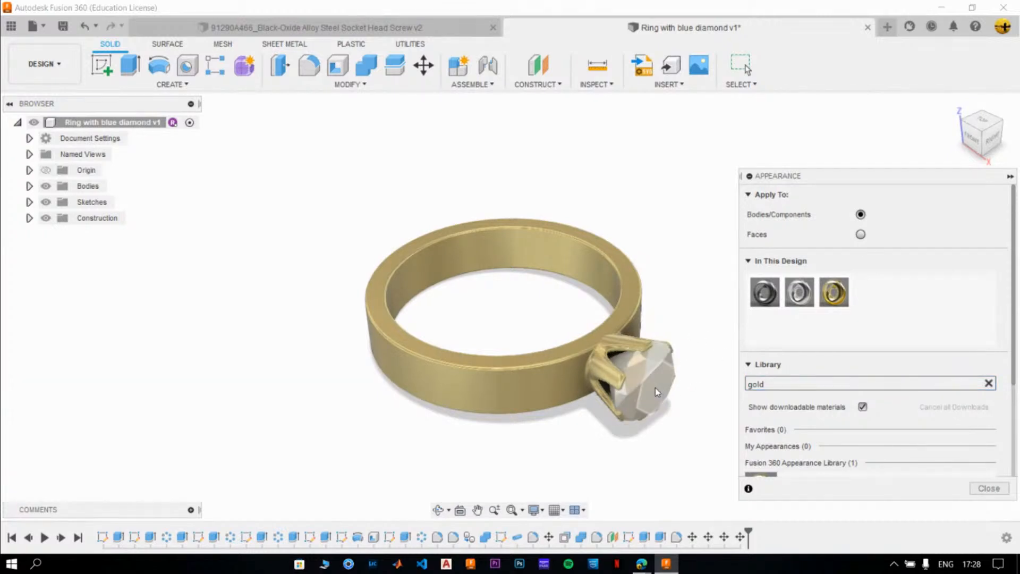
{"action": "scroll", "coordinate": [674, 395], "scroll_direction": "up", "scroll_amount": 5}
{"action": "scroll", "coordinate": [676, 419], "scroll_direction": "down", "scroll_amount": 5}
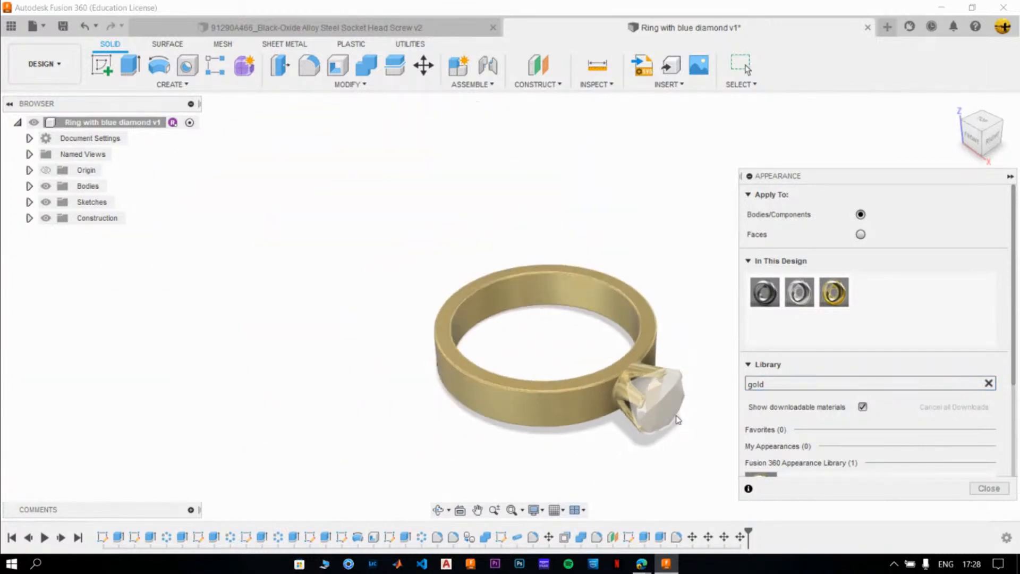
{"action": "middle_click_drag", "start_coordinate": [676, 419], "coordinate": [602, 380]}
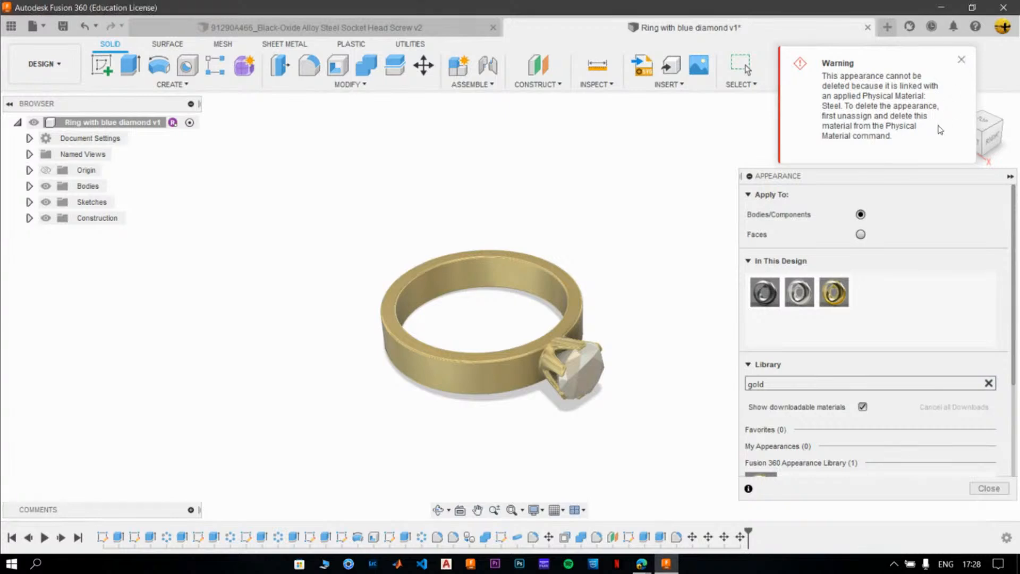
{"action": "left_click", "coordinate": [791, 381]}
{"action": "key", "text": "BackSpace"}
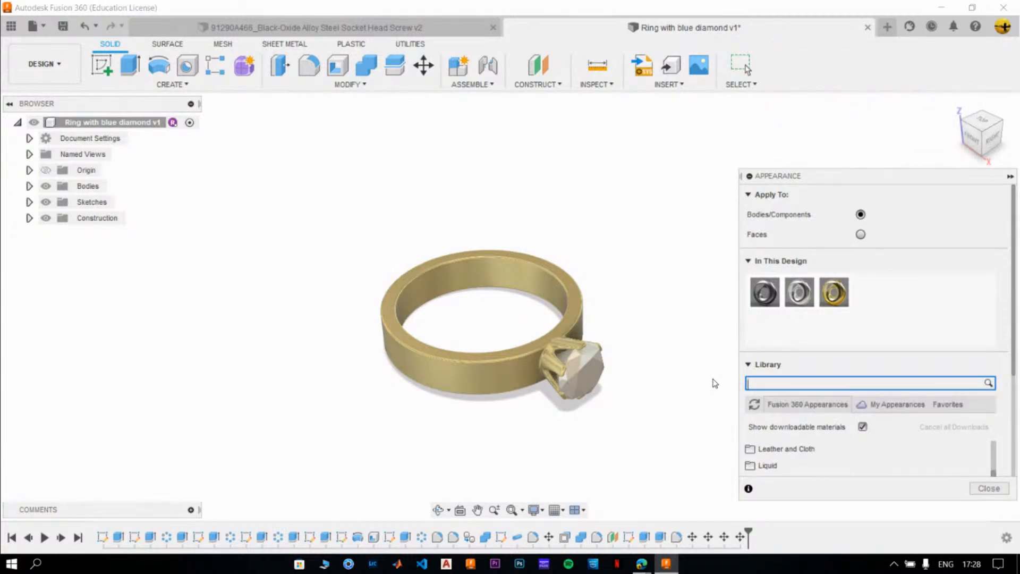
{"action": "type", "text": "gemsto"}
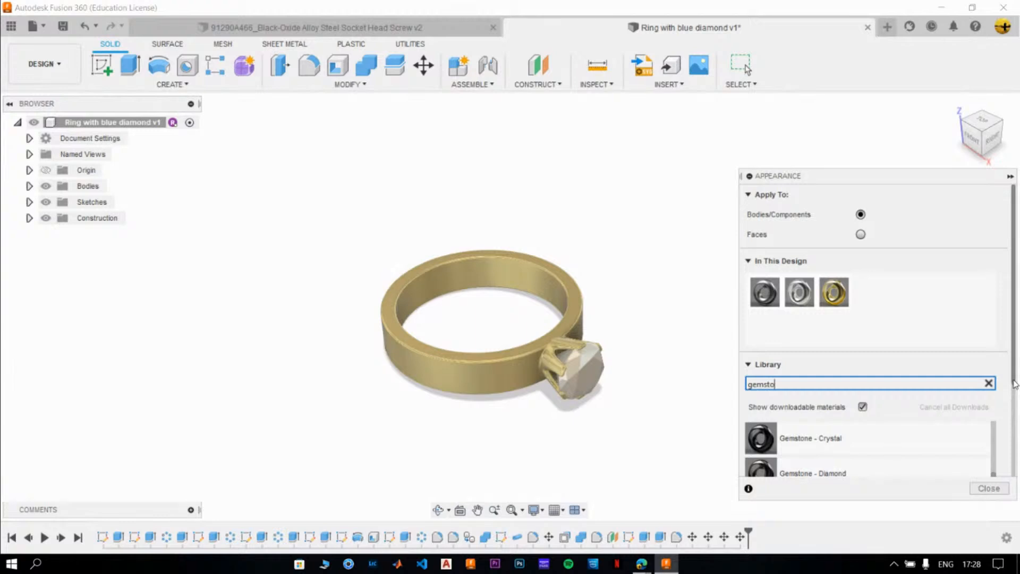
{"action": "left_click_drag", "start_coordinate": [1013, 381], "coordinate": [1016, 475]}
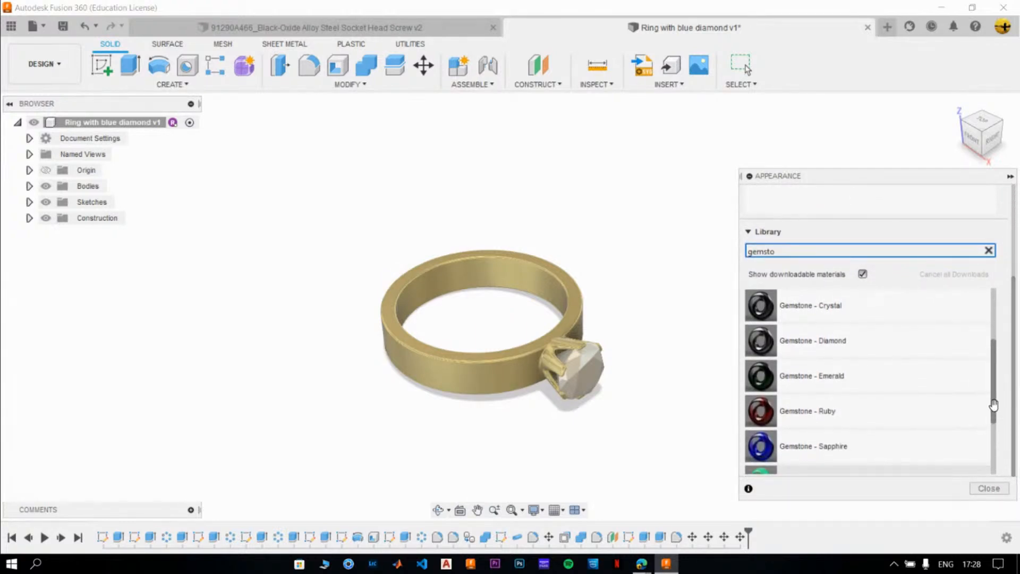
{"action": "mouse_move", "coordinate": [997, 413]}
{"action": "left_mouse_down"}
{"action": "mouse_move", "coordinate": [1009, 461]}
{"action": "mouse_move", "coordinate": [1013, 421]}
{"action": "left_mouse_up"}
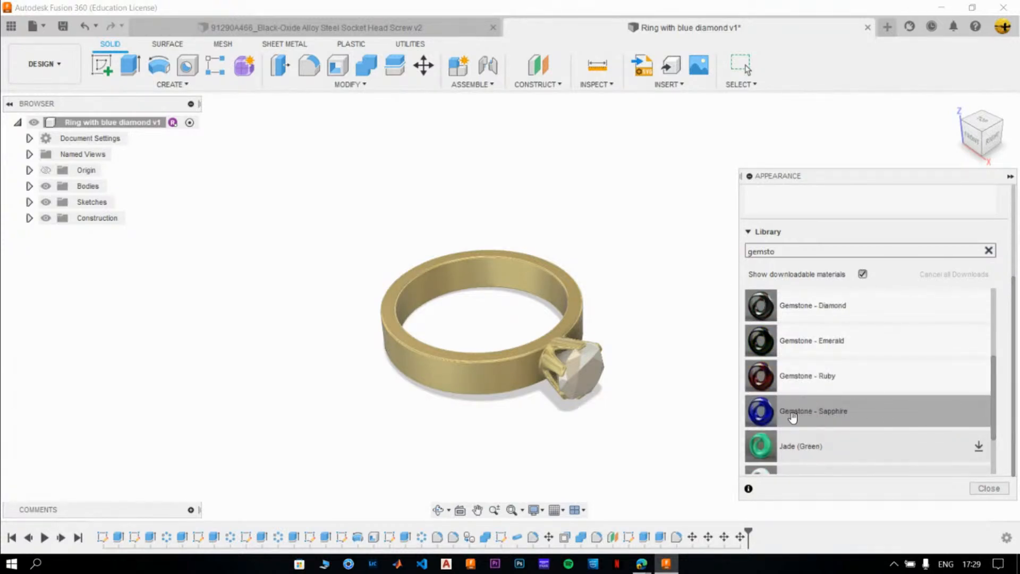
{"action": "left_click_drag", "start_coordinate": [793, 417], "coordinate": [579, 376]}
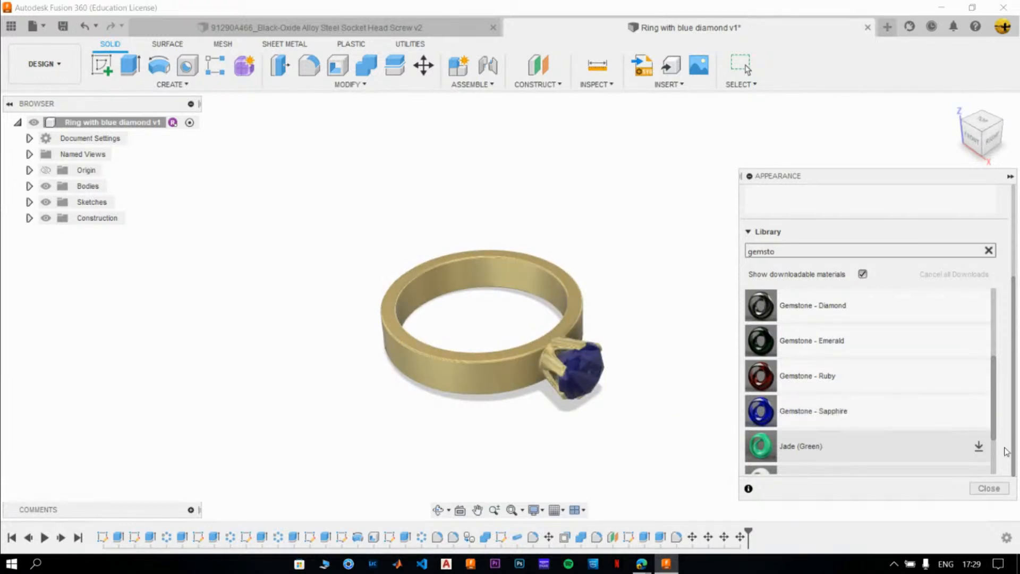
Finish the Appearance command and save the ring design as a new version.
{"action": "left_click", "coordinate": [989, 488]}
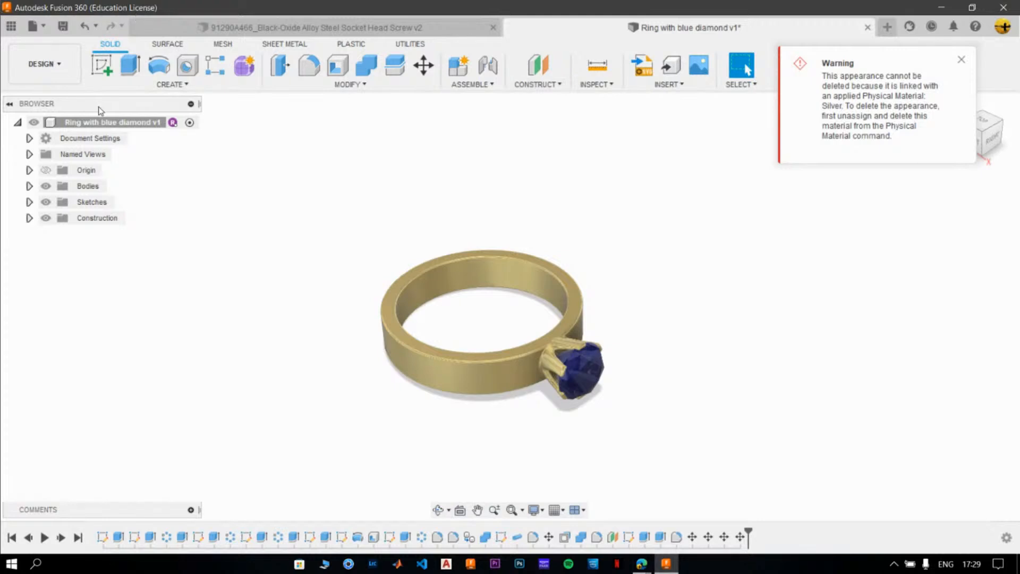
{"action": "left_click", "coordinate": [63, 26]}
{"action": "left_click", "coordinate": [518, 319]}
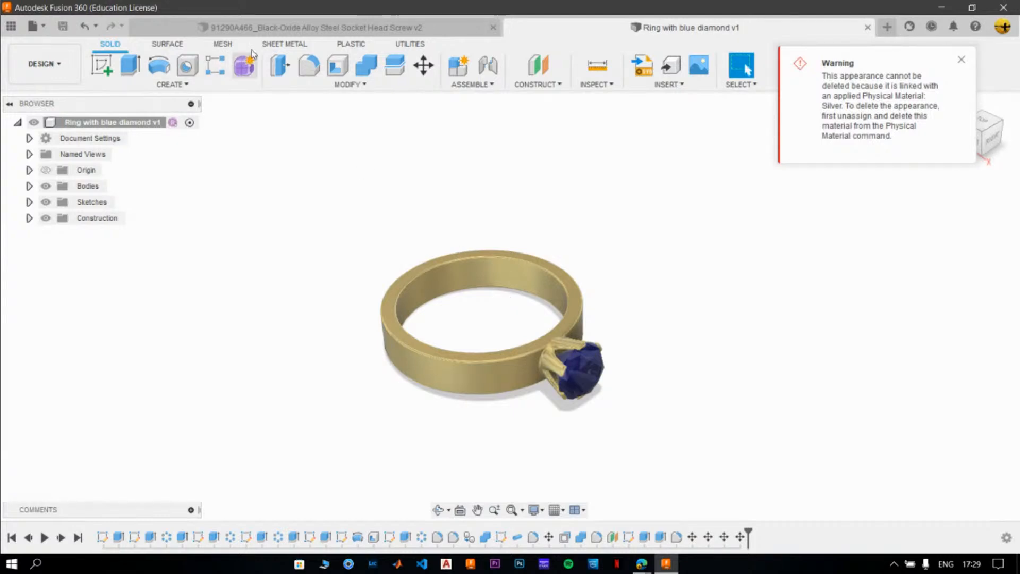
Switch the ring design to the Render workspace and collapse the rendering gallery.
{"action": "left_click", "coordinate": [75, 77]}
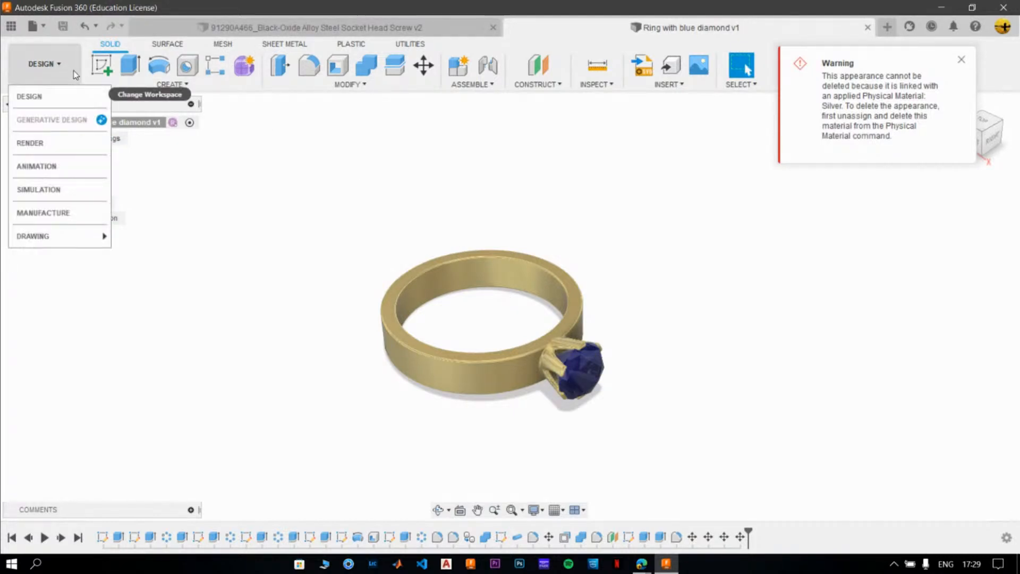
{"action": "left_click", "coordinate": [32, 144]}
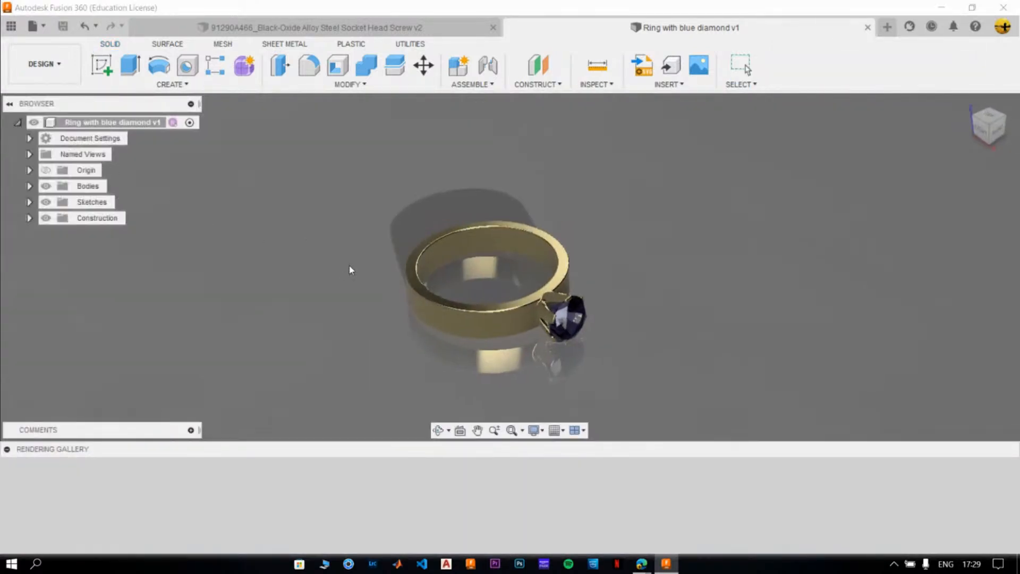
{"action": "left_click", "coordinate": [7, 449]}
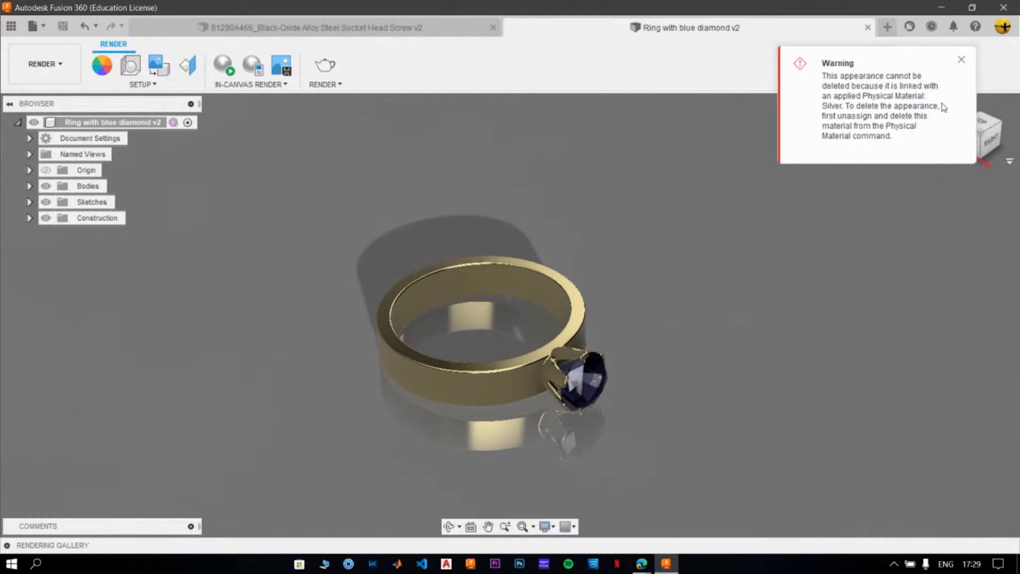
Dismiss the appearance warning and set the scene background to Solid Color in the scene settings.
{"action": "left_click", "coordinate": [961, 60]}
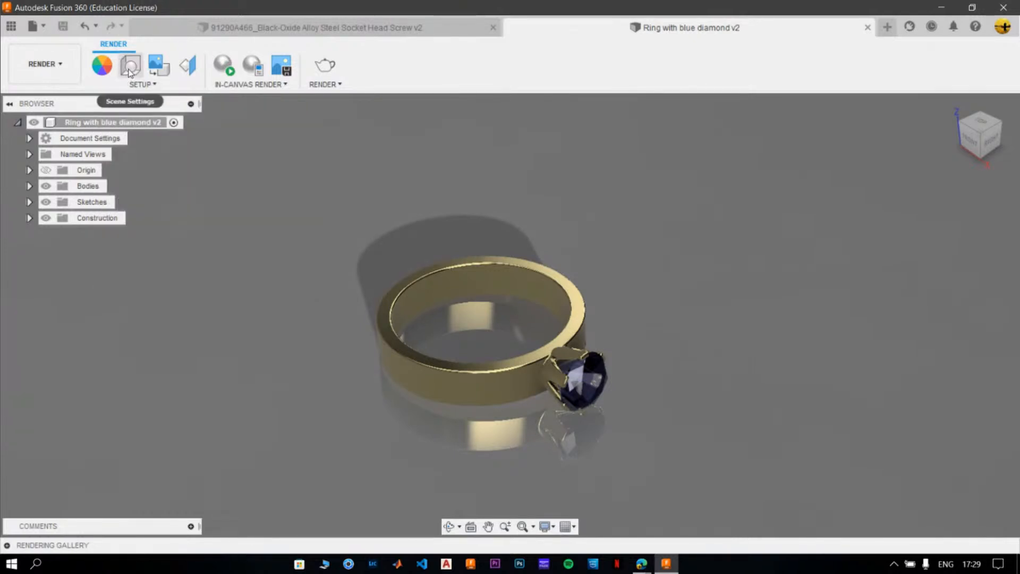
{"action": "left_click", "coordinate": [130, 68]}
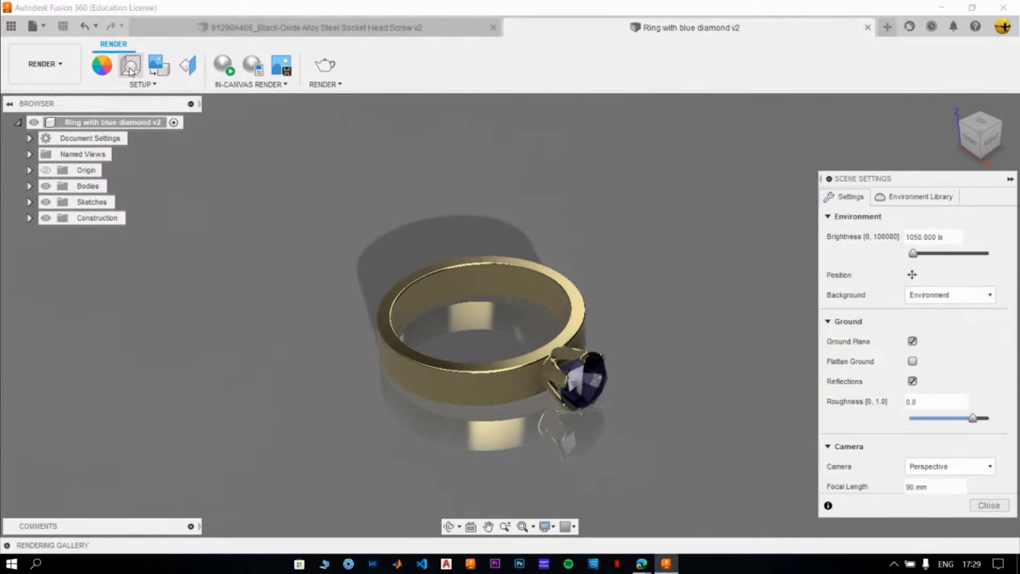
{"action": "left_click", "coordinate": [941, 300]}
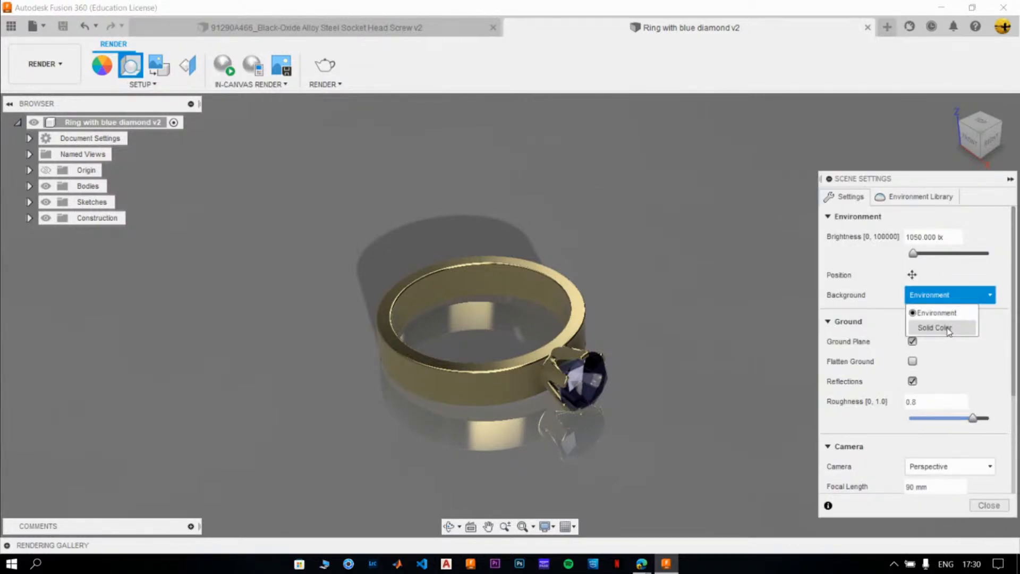
{"action": "left_click", "coordinate": [942, 325]}
{"action": "left_click", "coordinate": [947, 297]}
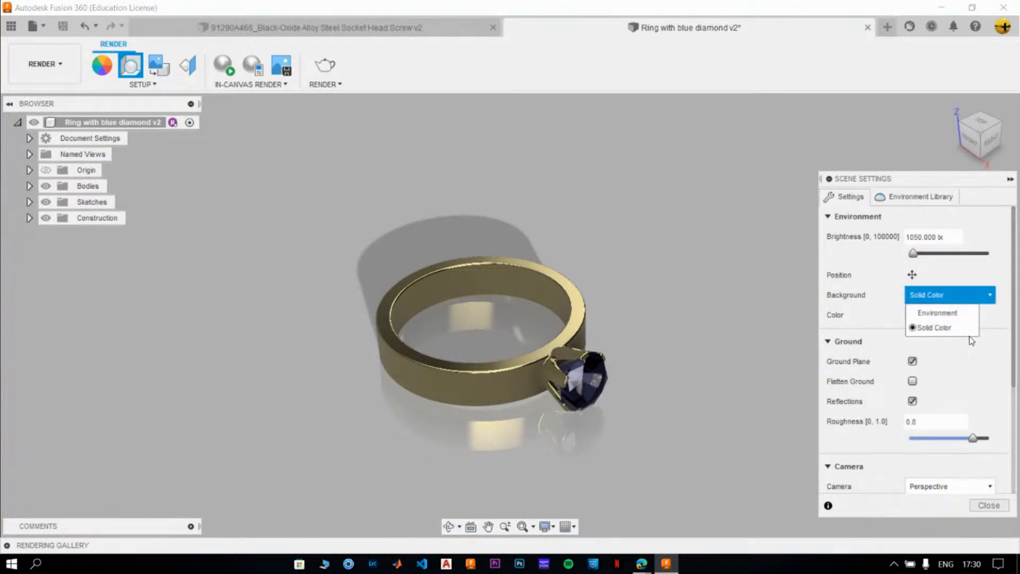
{"action": "left_click", "coordinate": [938, 327]}
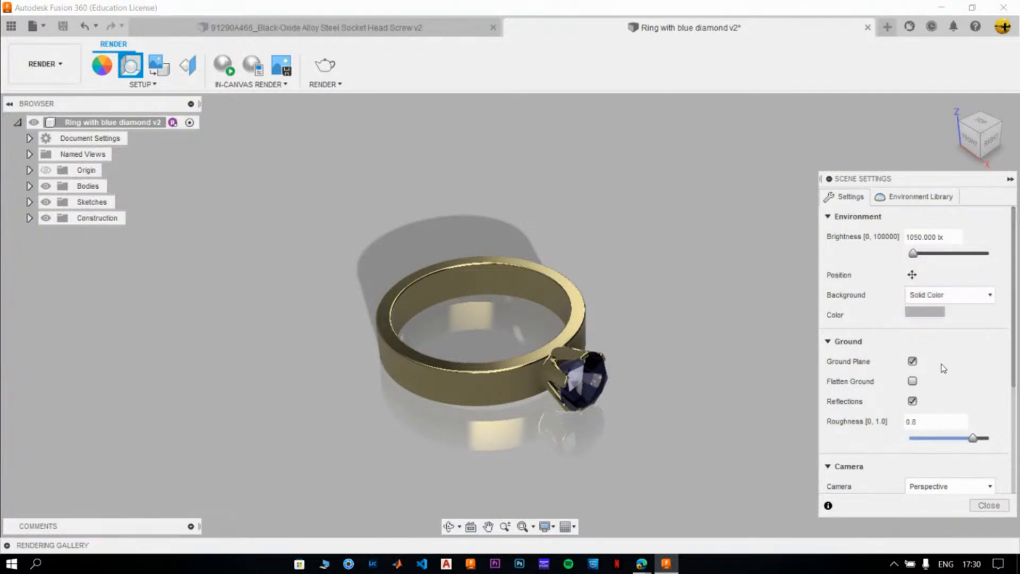
Compare the Photobooth and Rim Highlights environments on the ring and apply Photobooth as the scene's environment.
{"action": "left_click", "coordinate": [938, 205]}
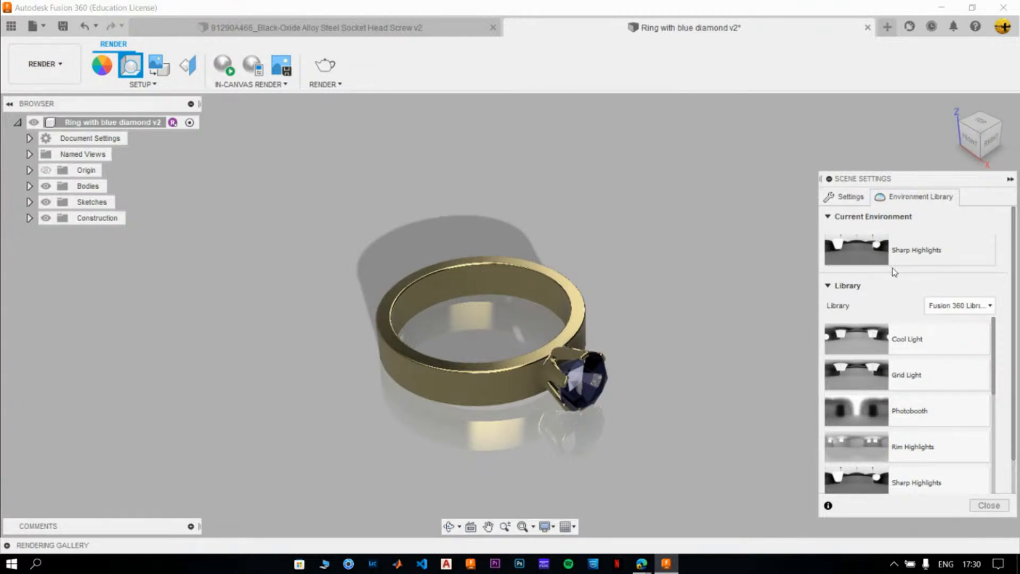
{"action": "left_click_drag", "start_coordinate": [846, 418], "coordinate": [723, 239]}
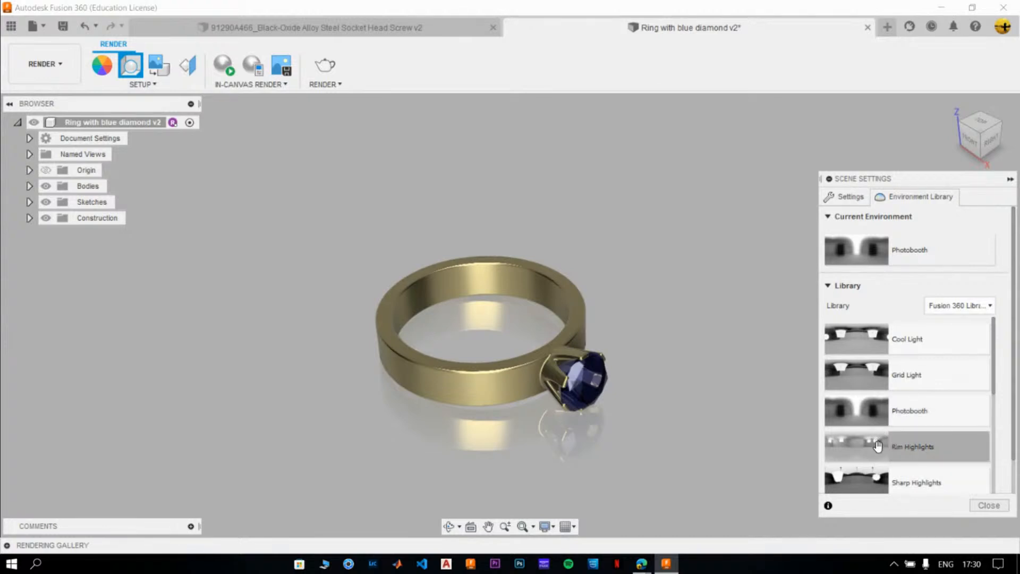
{"action": "left_click_drag", "start_coordinate": [878, 447], "coordinate": [761, 321]}
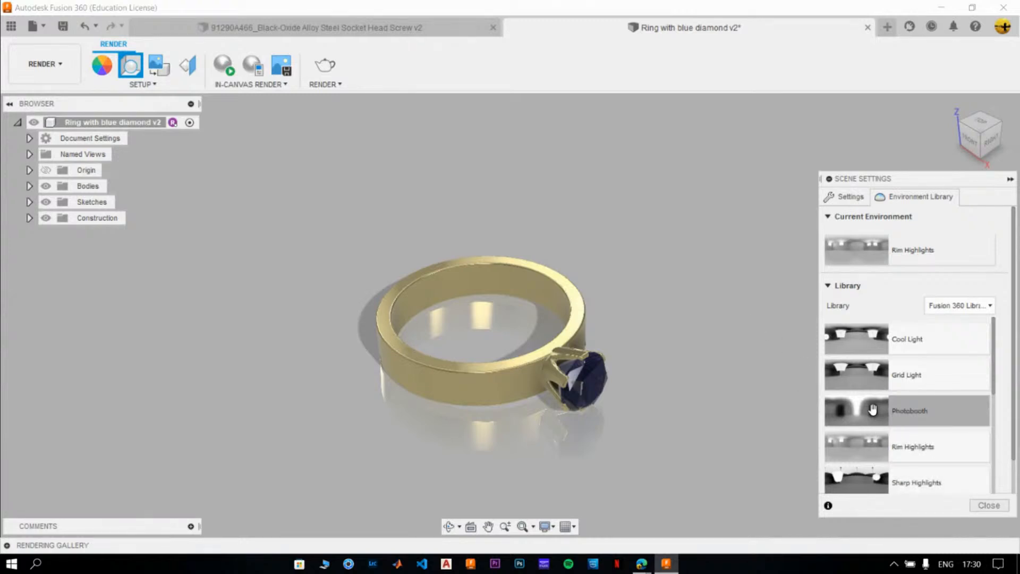
{"action": "left_click_drag", "start_coordinate": [879, 416], "coordinate": [733, 353]}
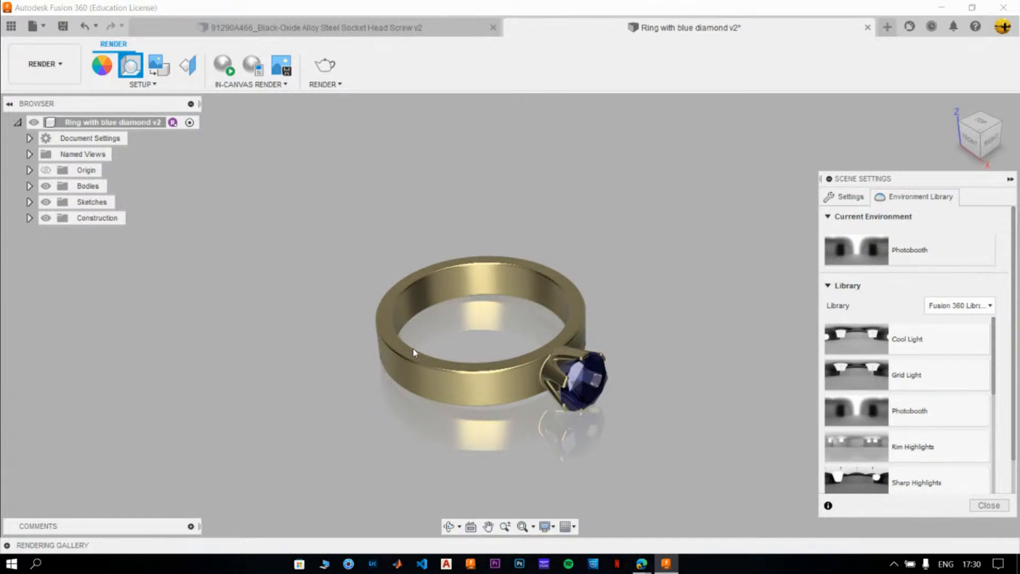
Rotate the scene's environment lighting to about 10.5 degrees around the ring.
{"action": "left_click", "coordinate": [845, 197]}
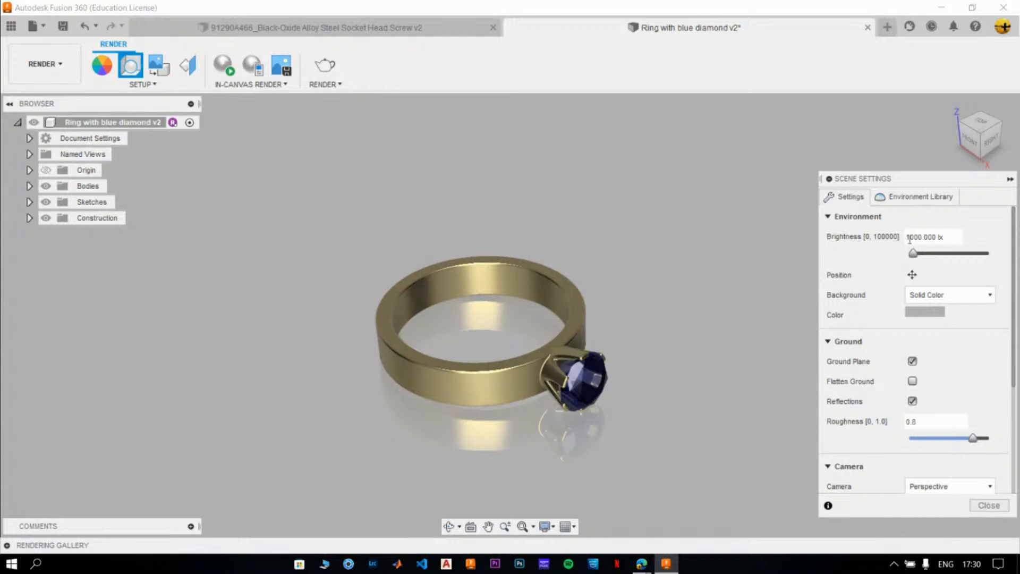
{"action": "left_click", "coordinate": [914, 277]}
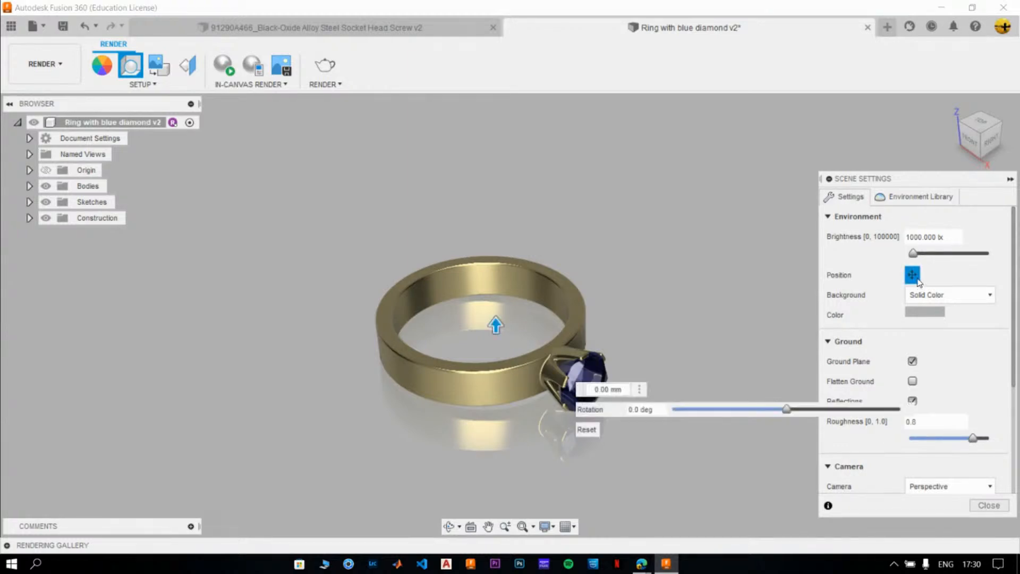
{"action": "mouse_move", "coordinate": [788, 412]}
{"action": "left_mouse_down"}
{"action": "mouse_move", "coordinate": [822, 407]}
{"action": "mouse_move", "coordinate": [744, 404]}
{"action": "mouse_move", "coordinate": [773, 404]}
{"action": "left_mouse_up"}
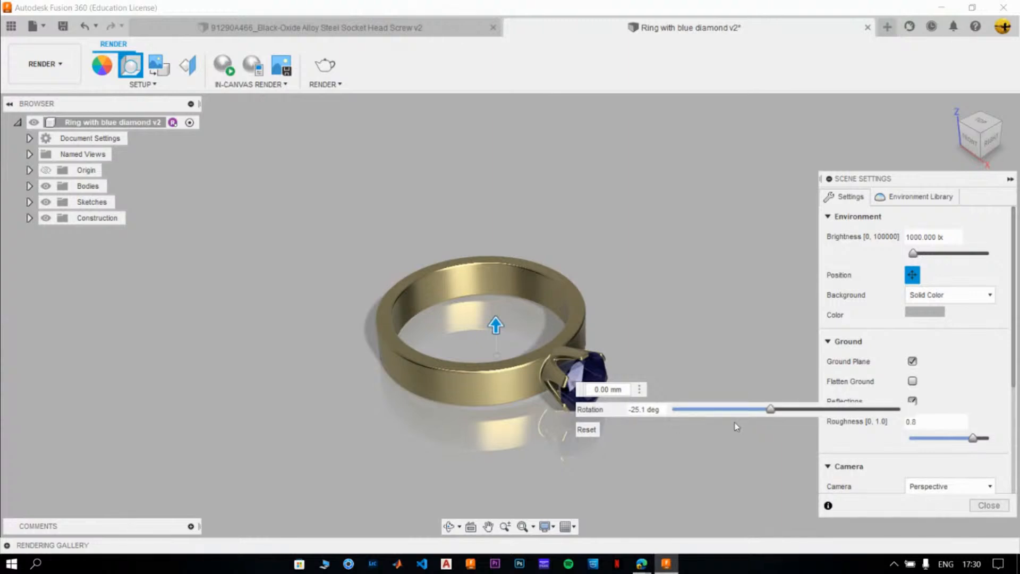
{"action": "middle_click_drag", "start_coordinate": [713, 338], "coordinate": [630, 290]}
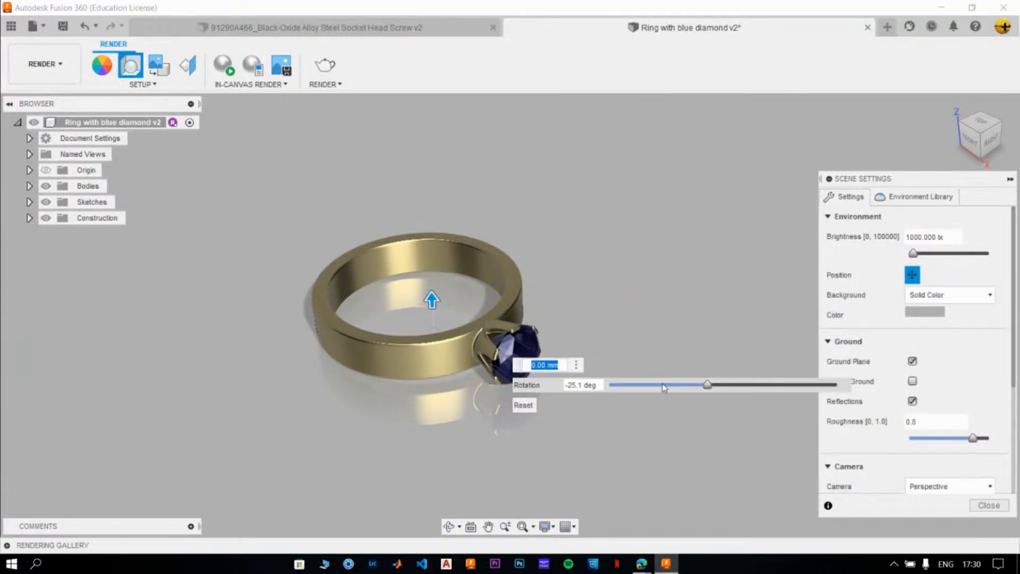
{"action": "left_click_drag", "start_coordinate": [706, 385], "coordinate": [730, 385]}
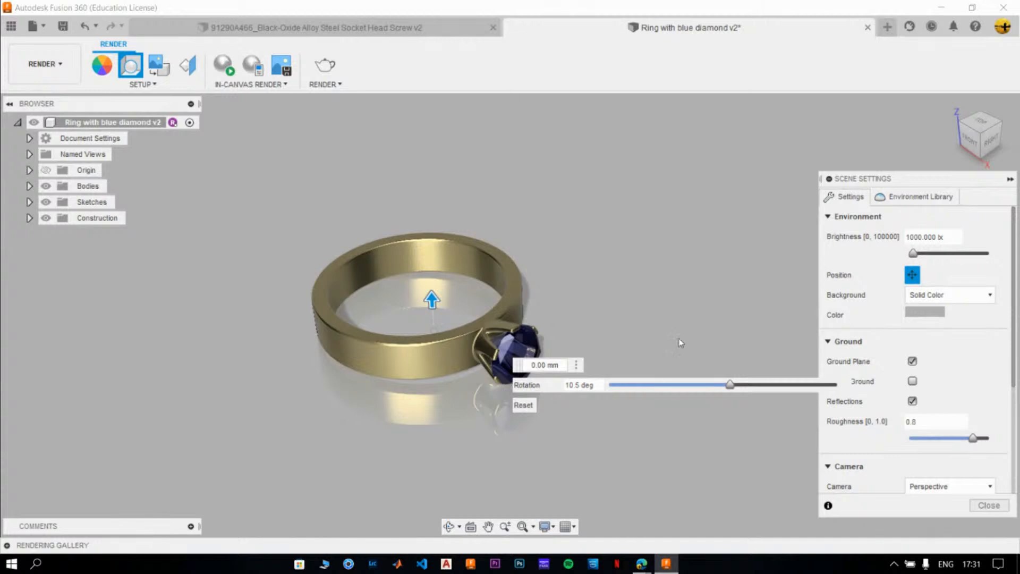
{"action": "left_click", "coordinate": [918, 278]}
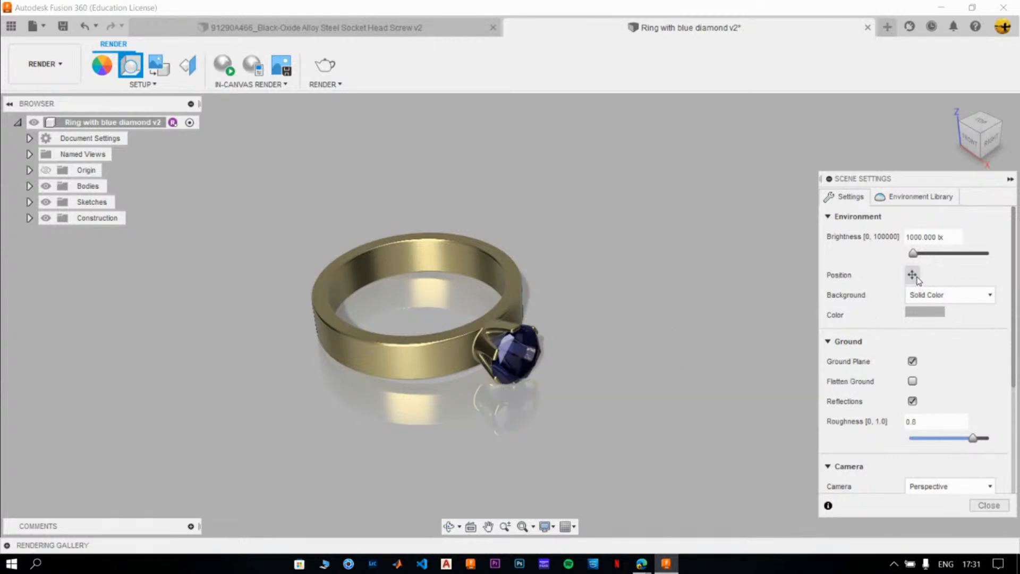
Flatten the scene's ground and set its reflection roughness to 0.15.
{"action": "left_click", "coordinate": [914, 382]}
{"action": "left_click_drag", "start_coordinate": [973, 439], "coordinate": [914, 439]}
{"action": "left_click", "coordinate": [923, 420]}
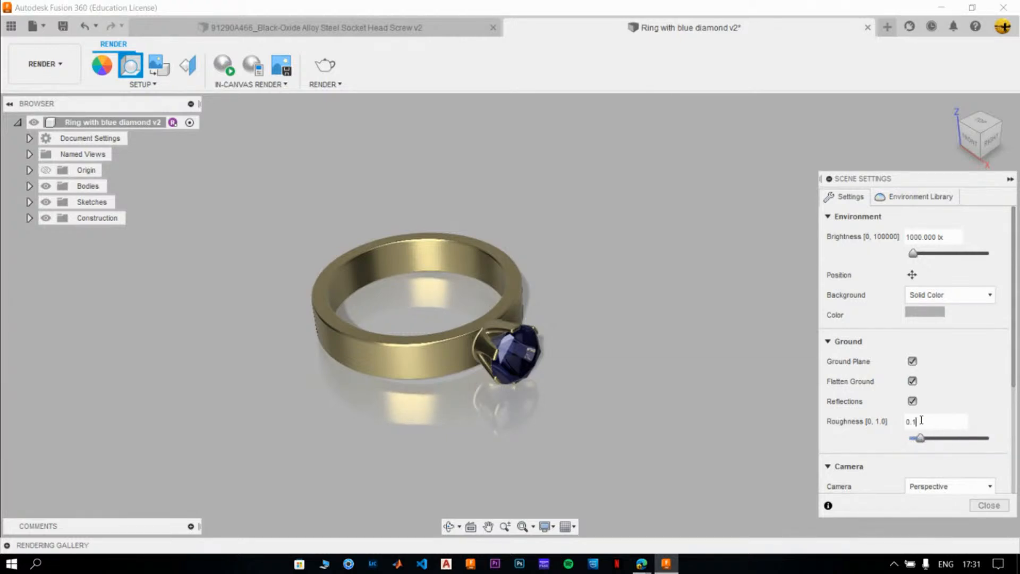
{"action": "type", "text": "5"}
{"action": "key", "text": "Return"}
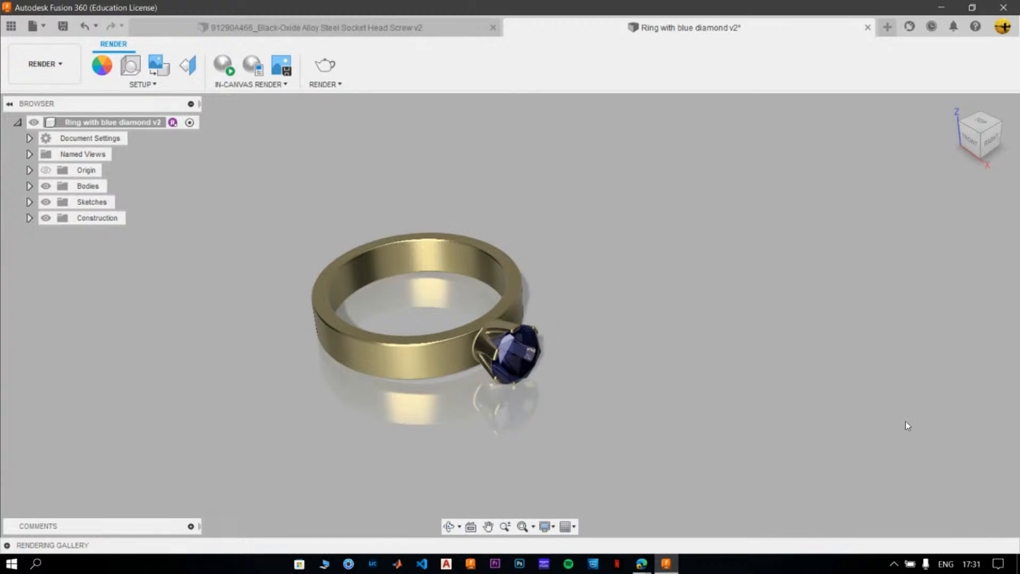
Reopen the scene settings and apply an orange solid background color, RGB 219, 148, 40.
{"action": "left_click", "coordinate": [133, 68]}
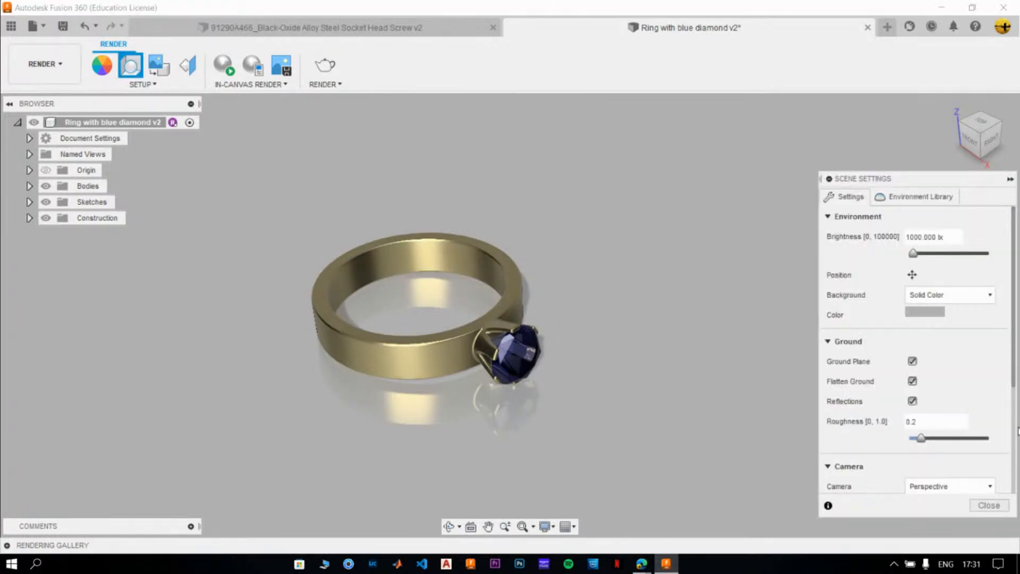
{"action": "scroll", "coordinate": [977, 380], "scroll_direction": "down", "scroll_amount": 3}
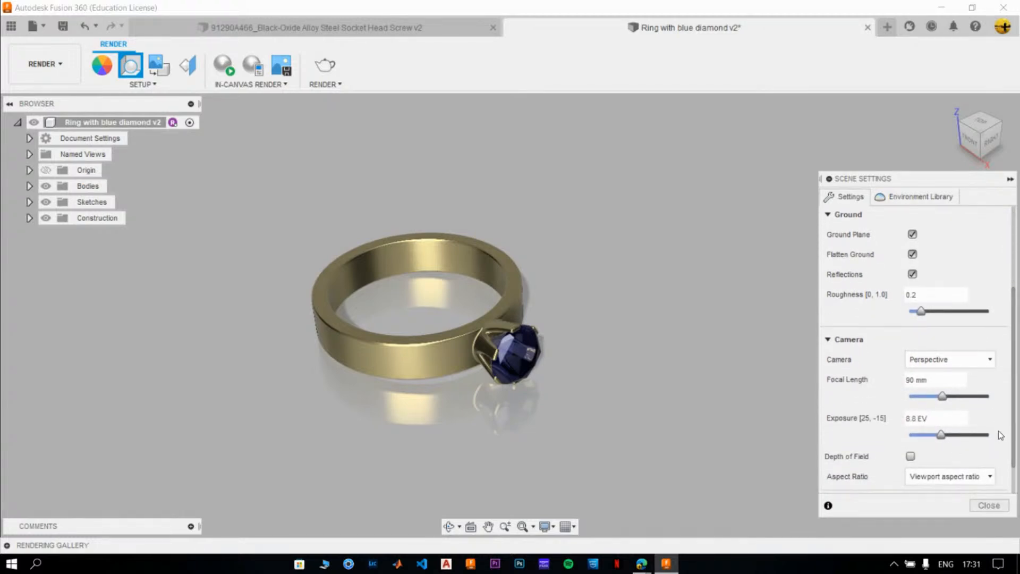
{"action": "left_click_drag", "start_coordinate": [1014, 456], "coordinate": [1019, 327]}
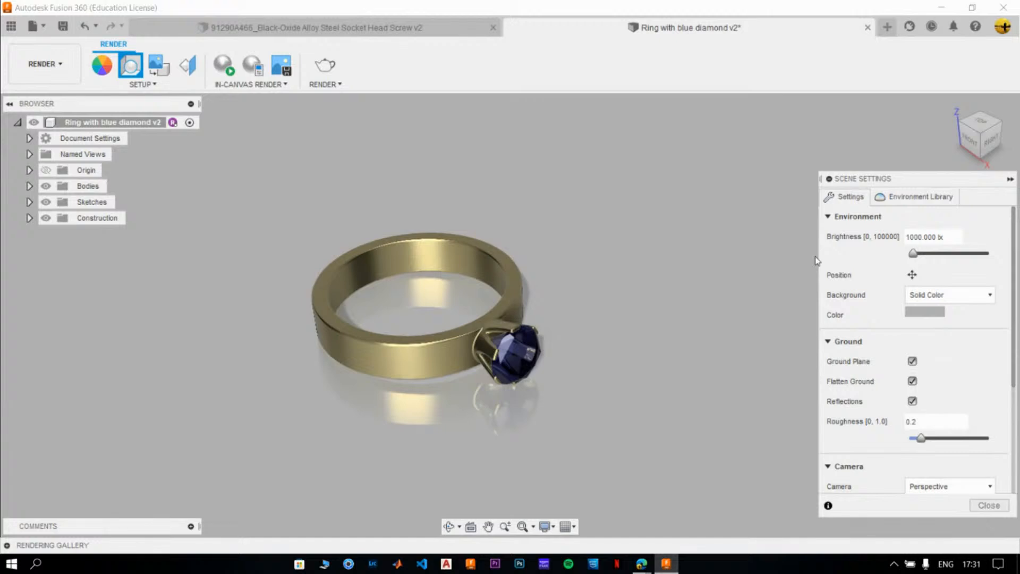
{"action": "left_click", "coordinate": [931, 315]}
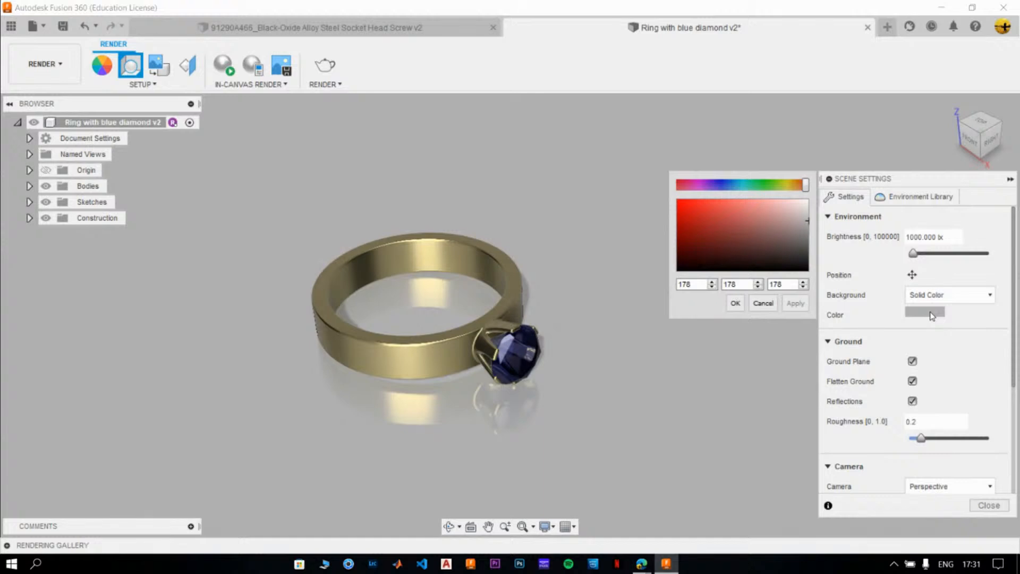
{"action": "left_click", "coordinate": [800, 185]}
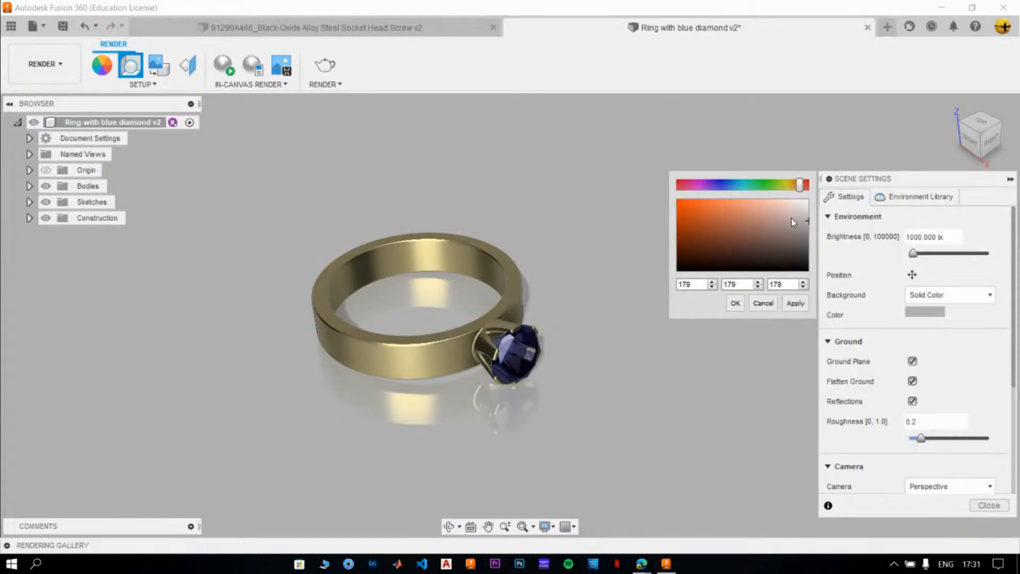
{"action": "left_click", "coordinate": [793, 185]}
{"action": "left_click", "coordinate": [728, 208]}
{"action": "left_click", "coordinate": [702, 209]}
{"action": "left_click", "coordinate": [702, 209]}
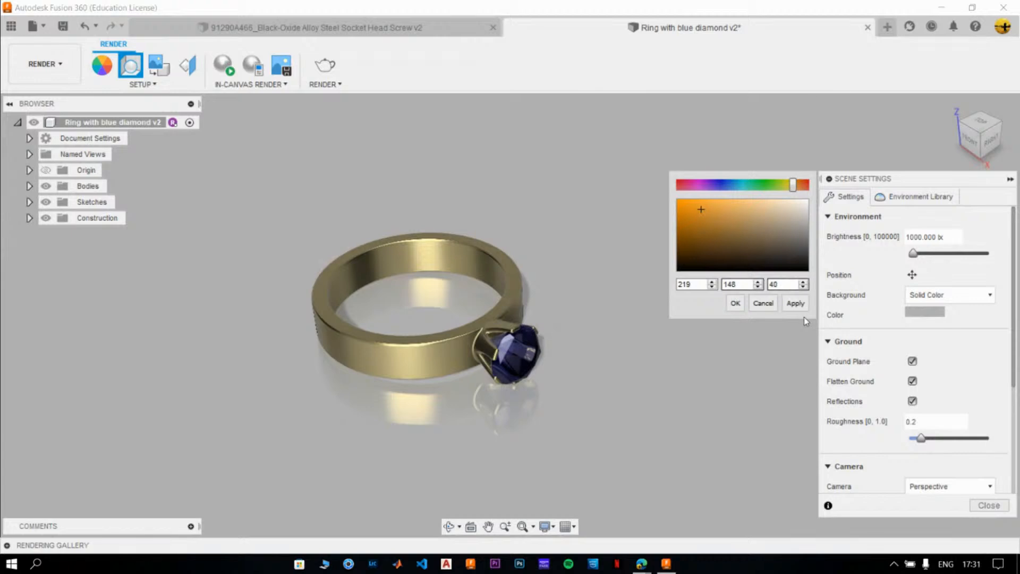
{"action": "left_click", "coordinate": [794, 303]}
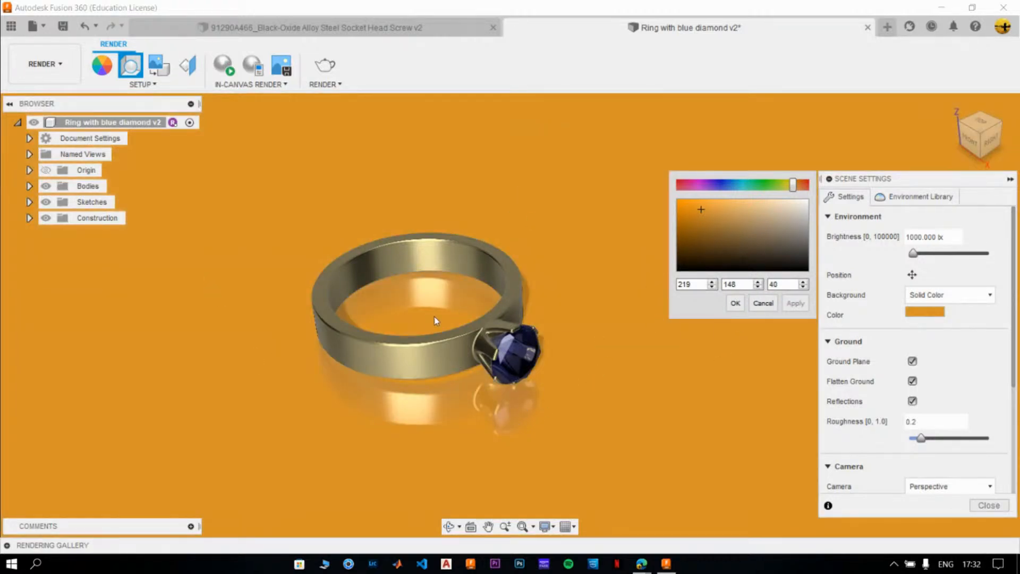
Apply a turquoise background color to the scene, RGB 40, 219, 198.
{"action": "left_click", "coordinate": [746, 186]}
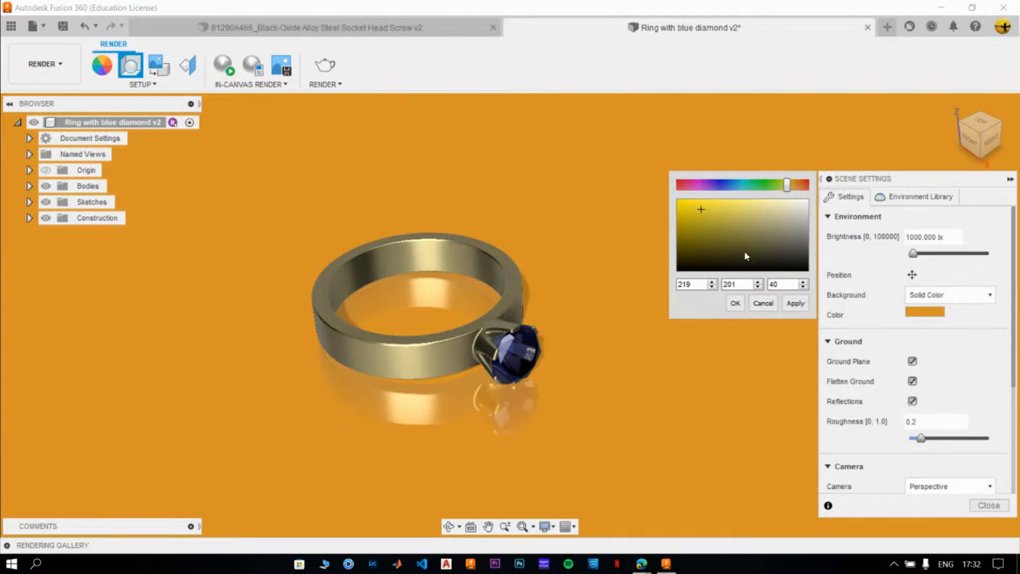
{"action": "left_click", "coordinate": [746, 186]}
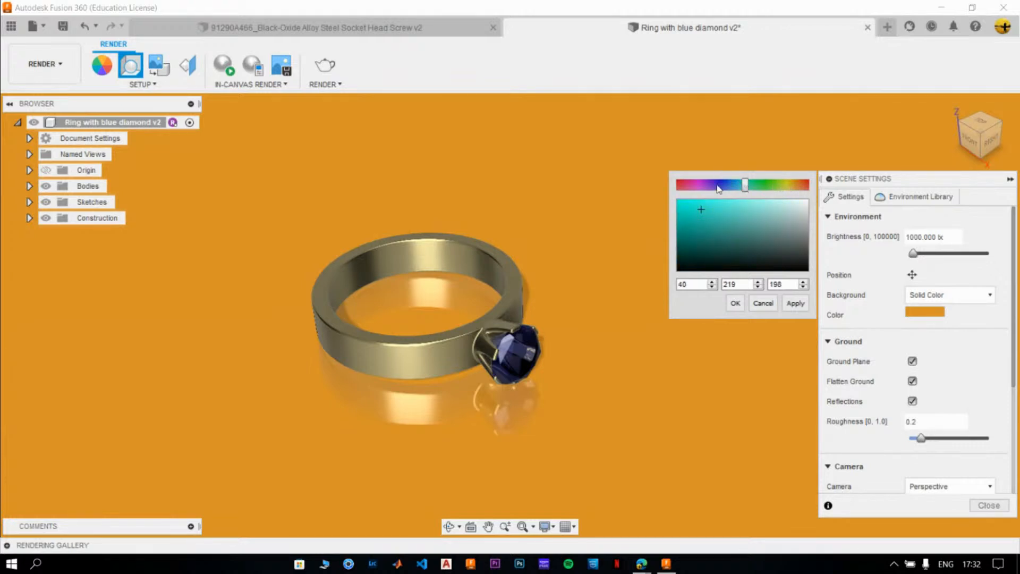
{"action": "left_click", "coordinate": [796, 303]}
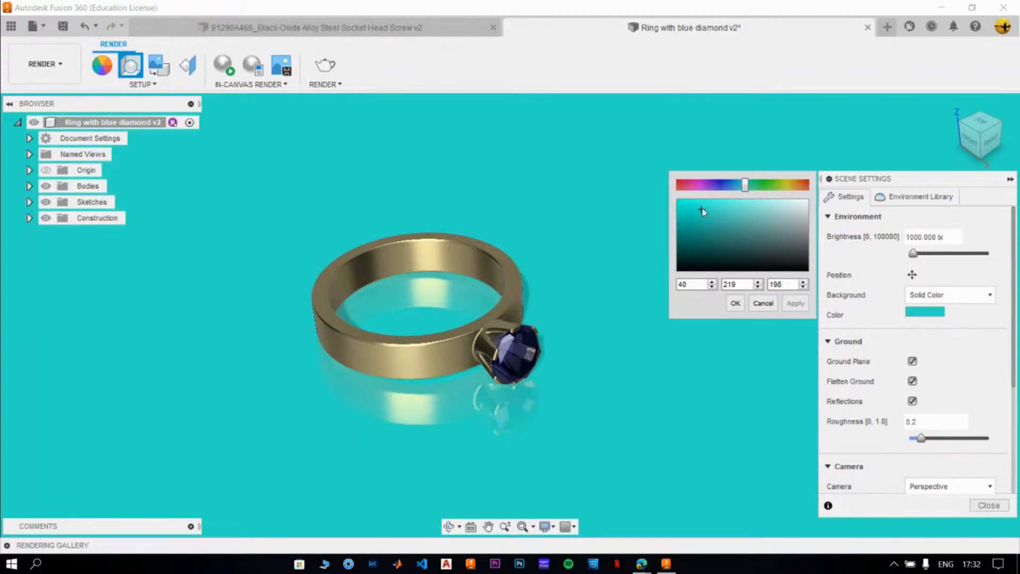
Set the background color to dark grey, RGB 42, 42, 42, and close the scene settings.
{"action": "left_click_drag", "start_coordinate": [703, 208], "coordinate": [814, 258]}
{"action": "left_click", "coordinate": [796, 303]}
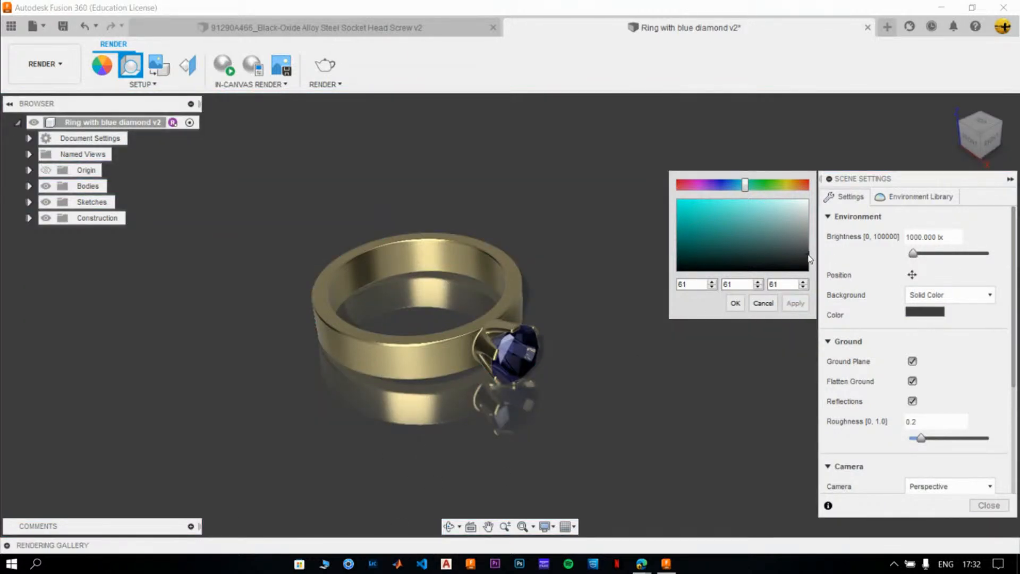
{"action": "left_click_drag", "start_coordinate": [810, 259], "coordinate": [810, 260]}
{"action": "left_click", "coordinate": [798, 302]}
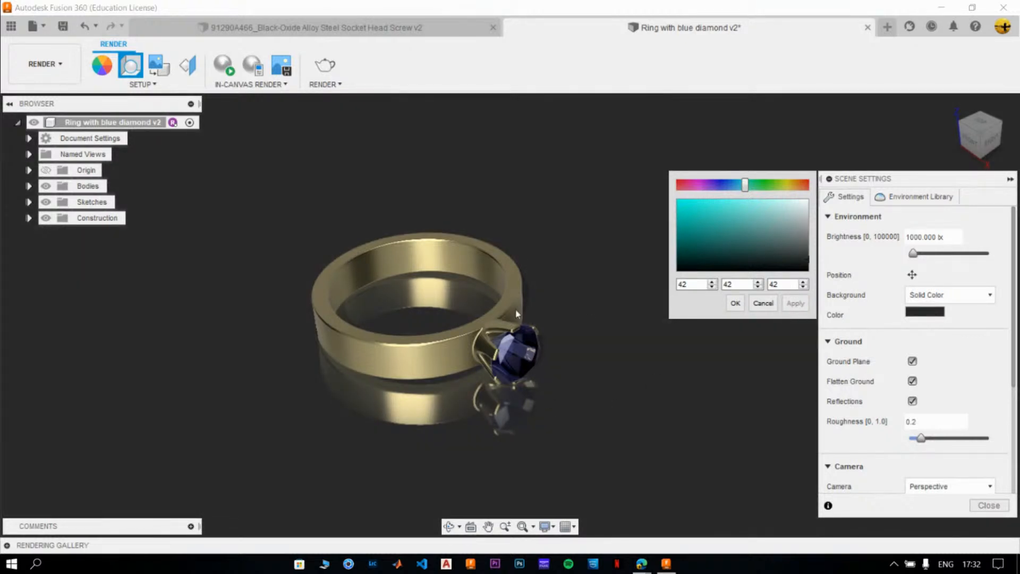
{"action": "left_click", "coordinate": [734, 303]}
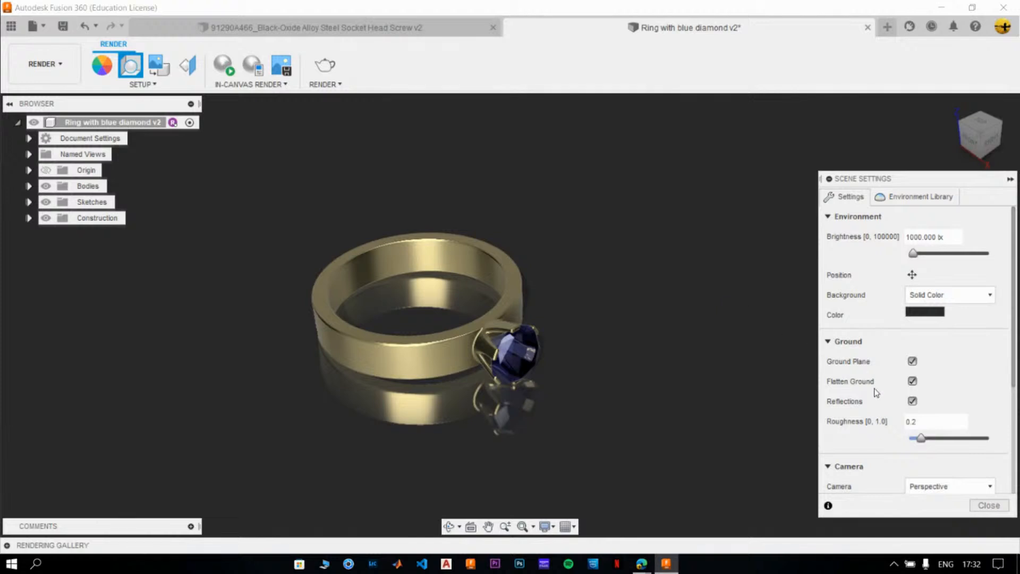
{"action": "left_click", "coordinate": [989, 504]}
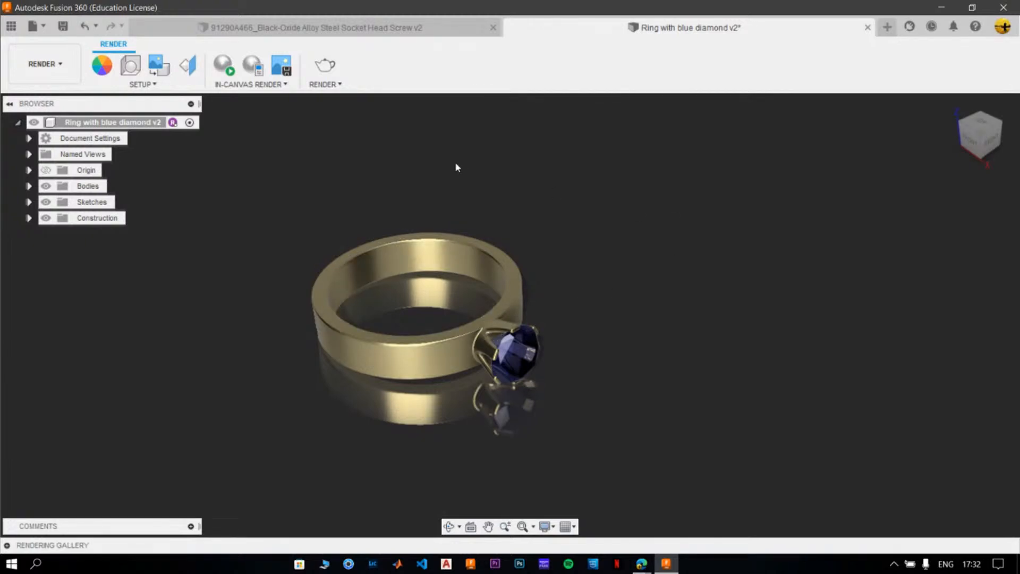
Try the Rim Highlights environment against the dark background, return to Photobooth and close the scene settings.
{"action": "left_click", "coordinate": [130, 65]}
{"action": "left_click", "coordinate": [904, 197]}
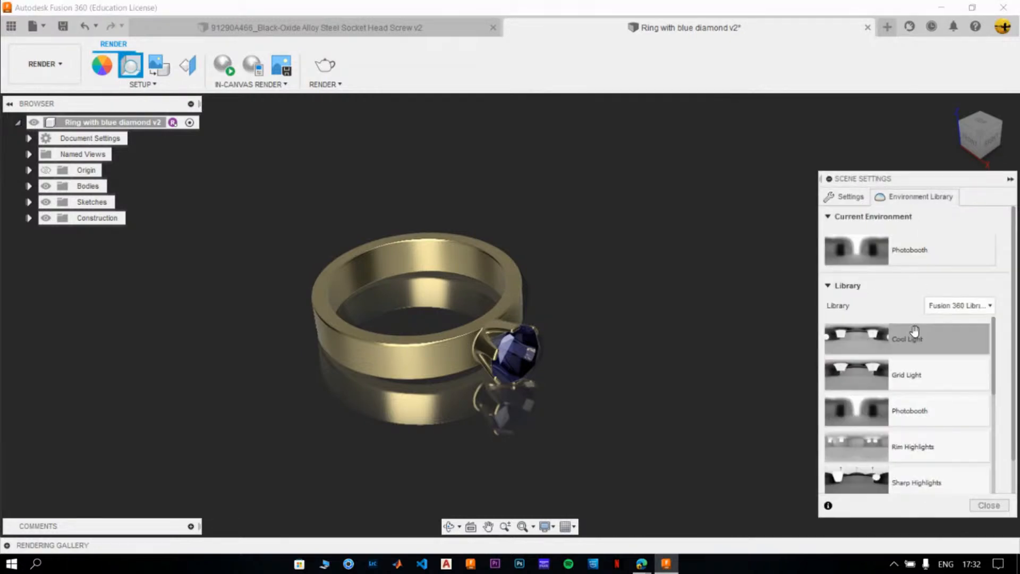
{"action": "left_click_drag", "start_coordinate": [865, 437], "coordinate": [723, 346]}
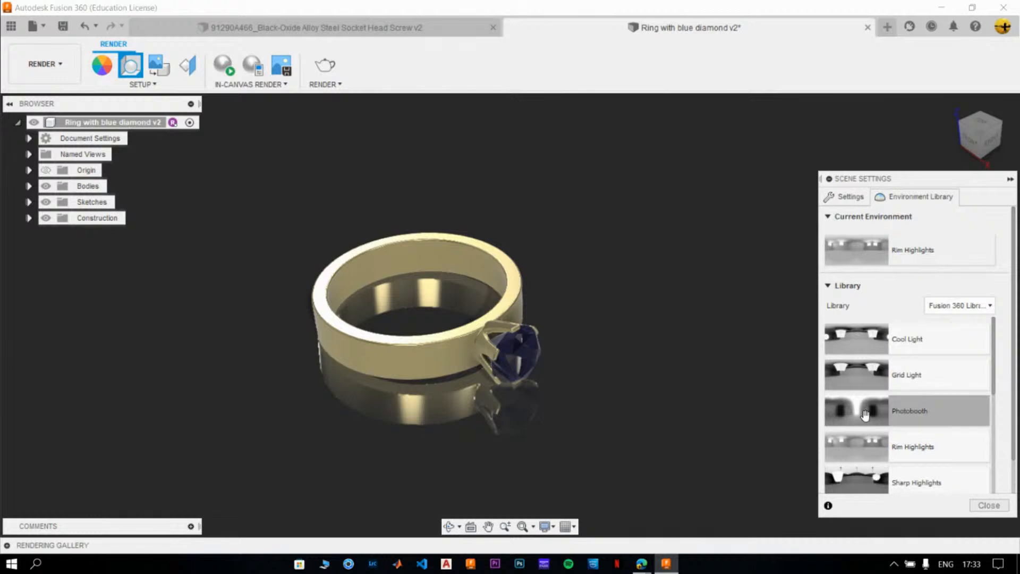
{"action": "left_click_drag", "start_coordinate": [866, 414], "coordinate": [726, 313]}
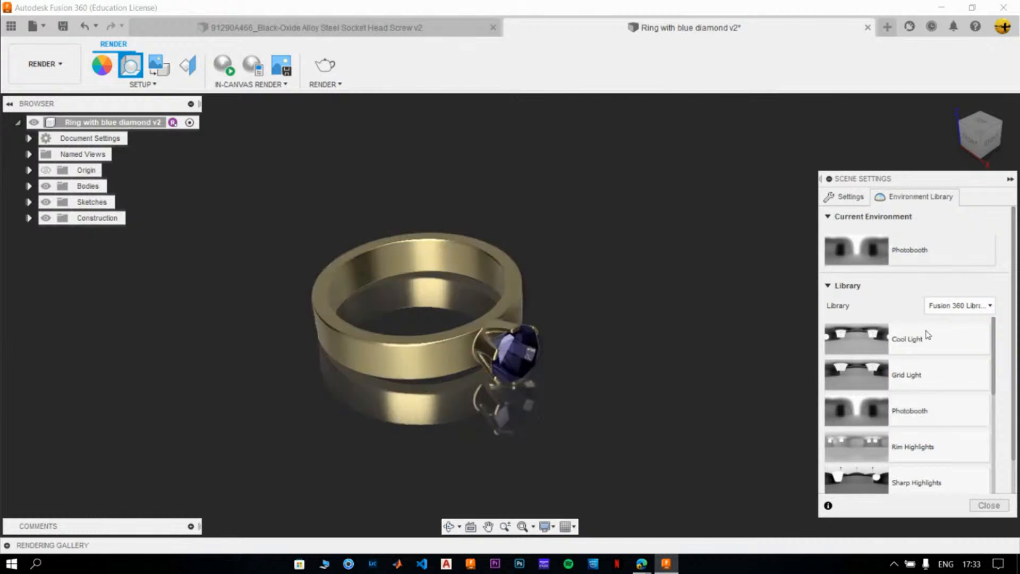
{"action": "left_click", "coordinate": [984, 509]}
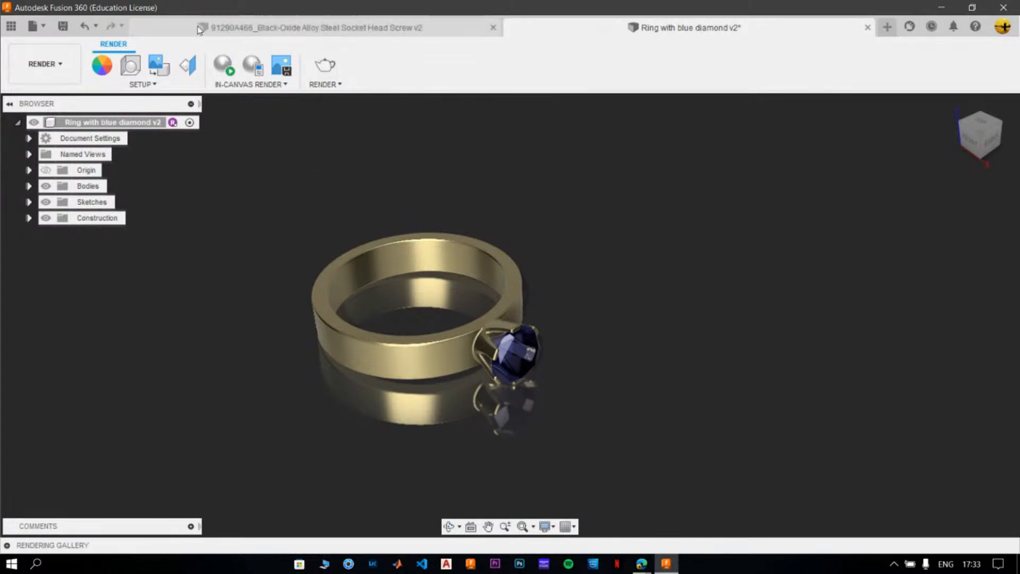
Preview the ring with an in-canvas render, pausing and stopping it partway through.
{"action": "left_click", "coordinate": [224, 66]}
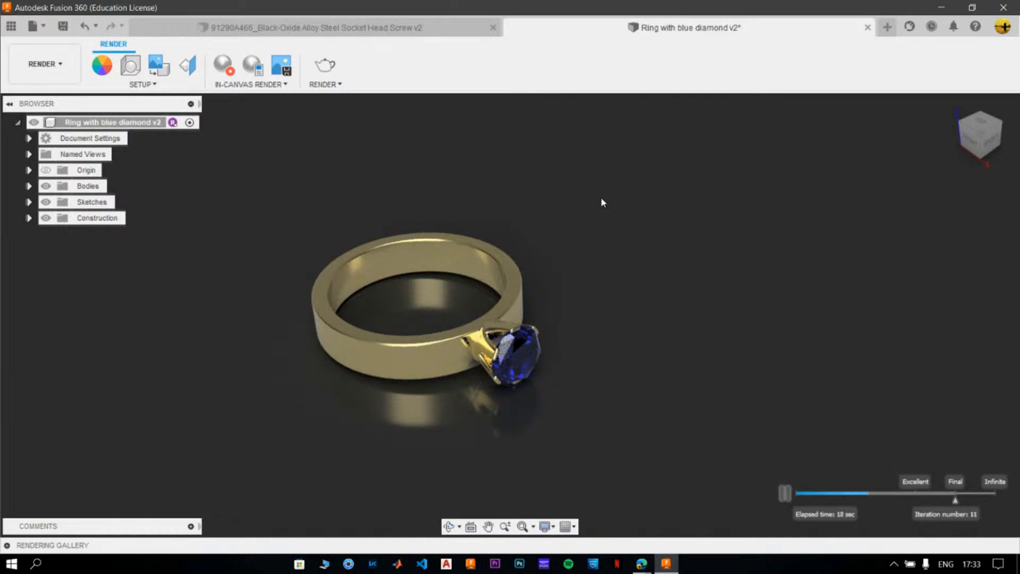
{"action": "left_click", "coordinate": [786, 494]}
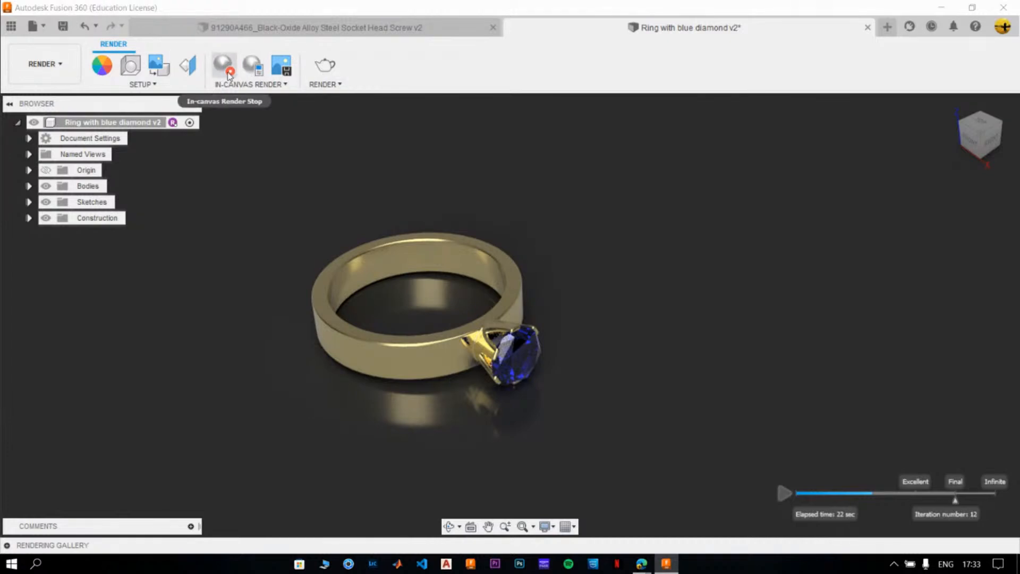
{"action": "left_click", "coordinate": [229, 74]}
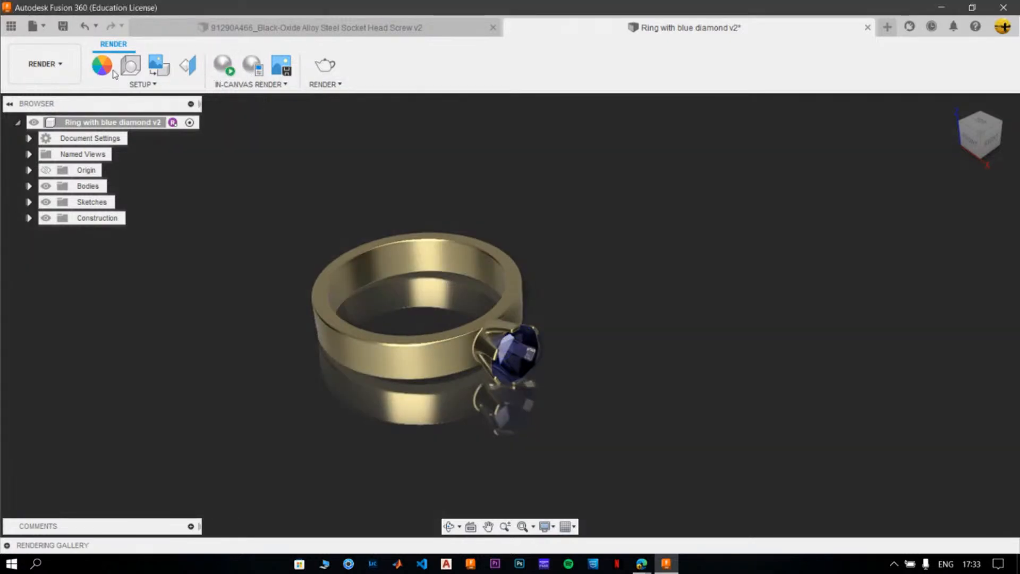
Set the ring scene's solid background color to RGB 28, 28, 28.
{"action": "left_click", "coordinate": [138, 71]}
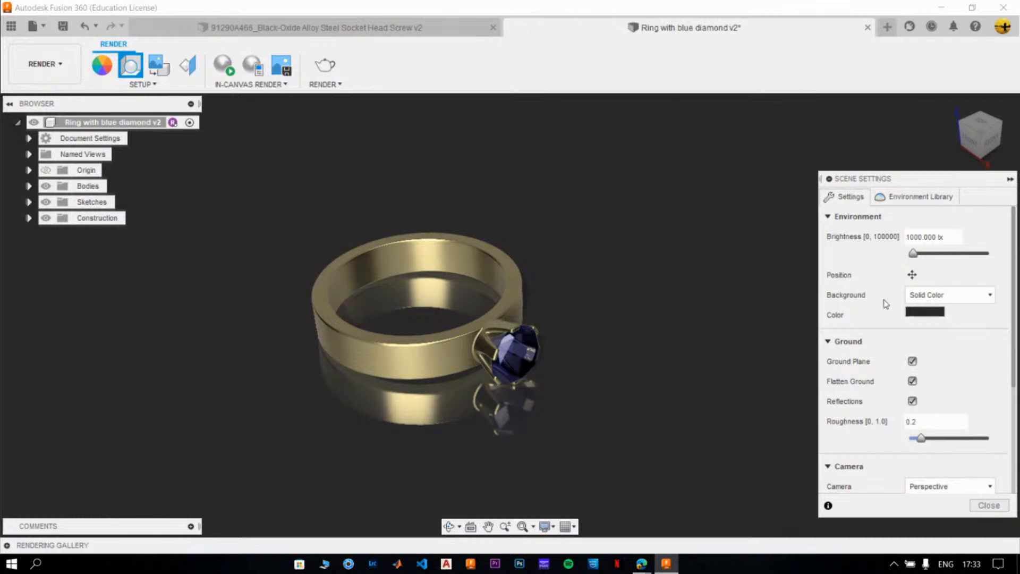
{"action": "left_click", "coordinate": [925, 313]}
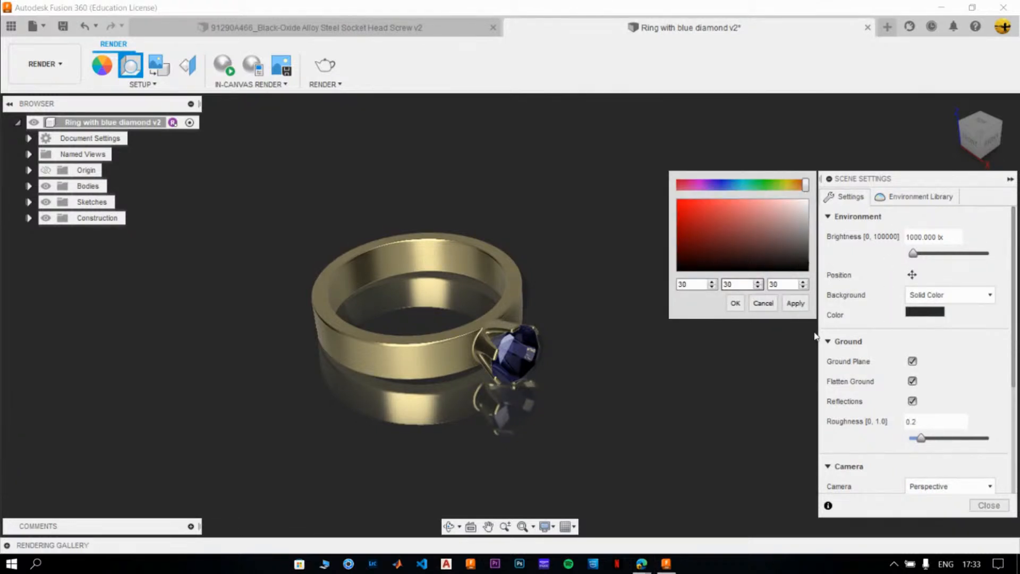
{"action": "left_click", "coordinate": [800, 304]}
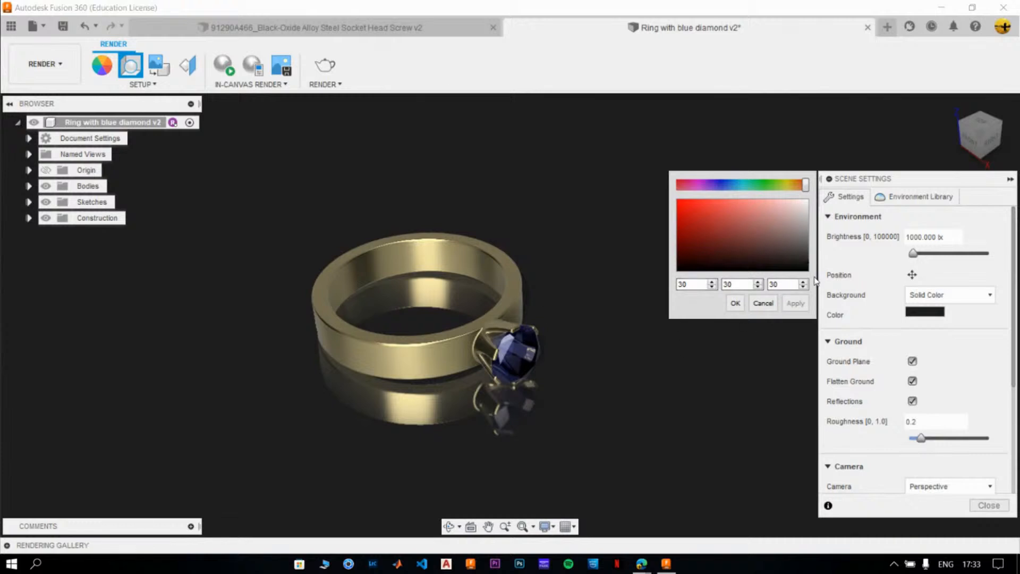
{"action": "type", "text": "28"}
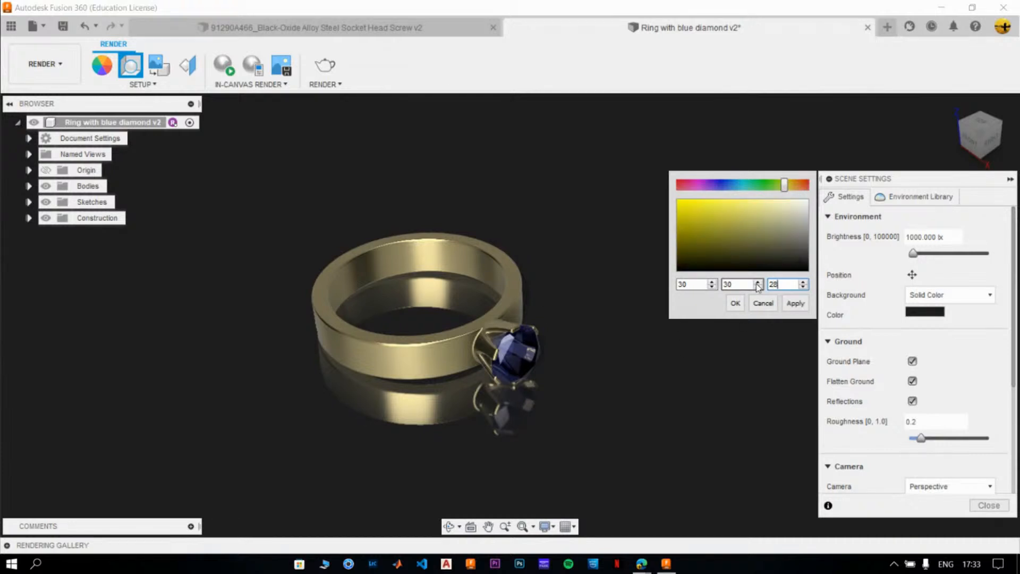
{"action": "type", "text": "28"}
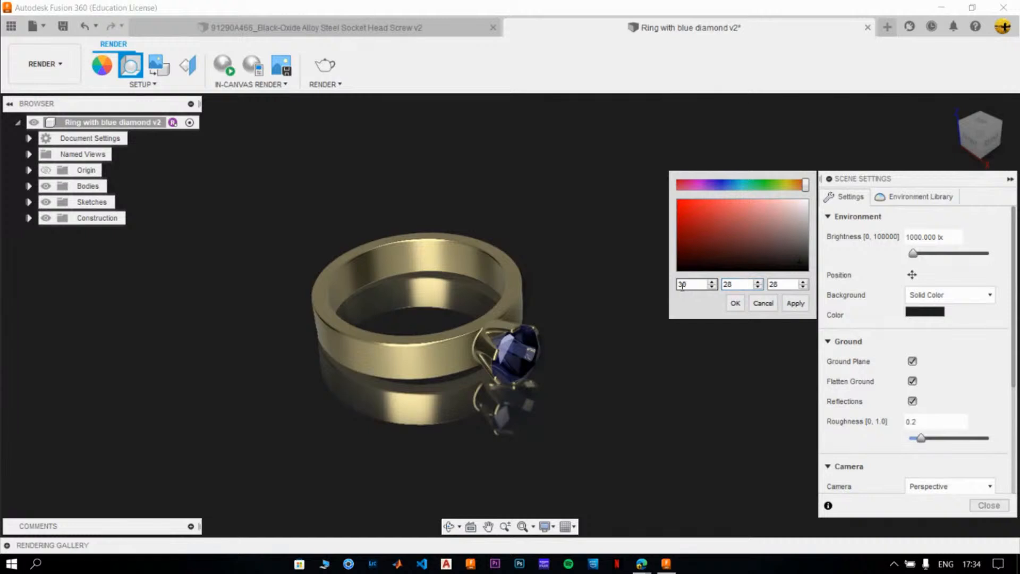
{"action": "type", "text": "28"}
{"action": "left_click", "coordinate": [735, 304]}
{"action": "left_click", "coordinate": [987, 505]}
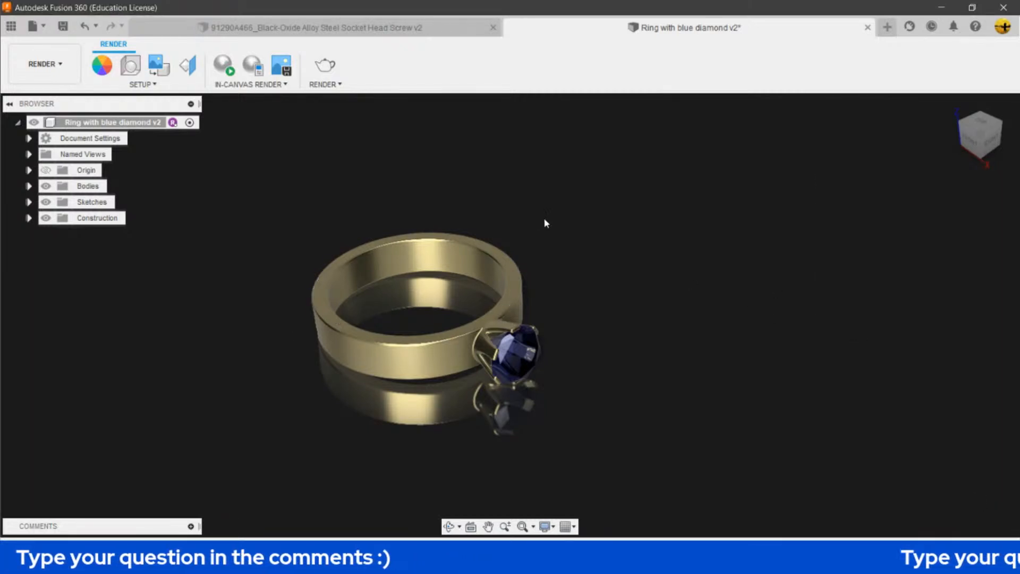
Inspect the ring and its stone setting up close, from the front view and in rotated orientations.
{"action": "scroll", "coordinate": [601, 276], "scroll_direction": "up", "scroll_amount": 5}
{"action": "middle_click_drag", "start_coordinate": [592, 283], "coordinate": [763, 221]}
{"action": "scroll", "coordinate": [715, 217], "scroll_direction": "up", "scroll_amount": 2}
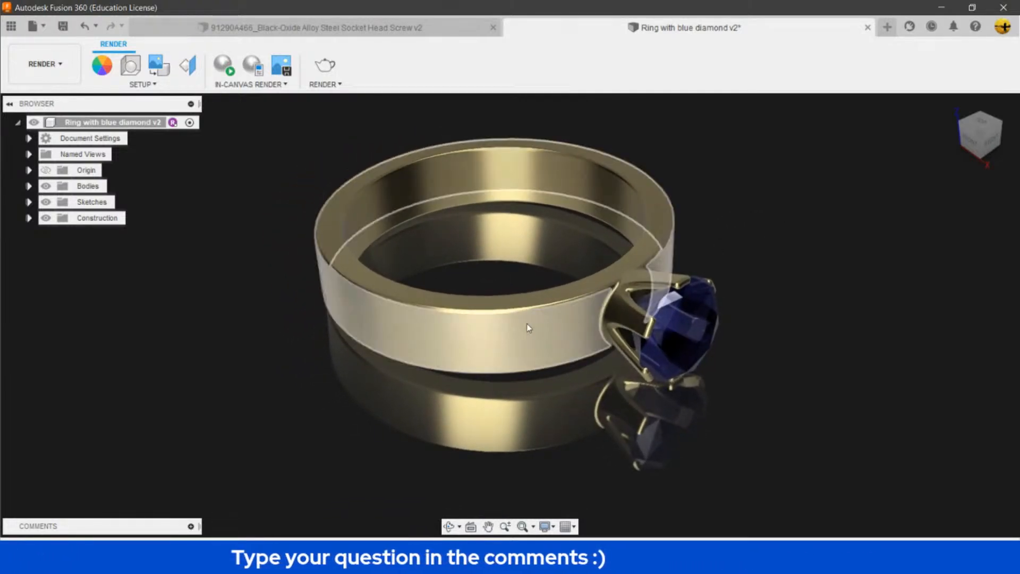
{"action": "left_click", "coordinate": [971, 140]}
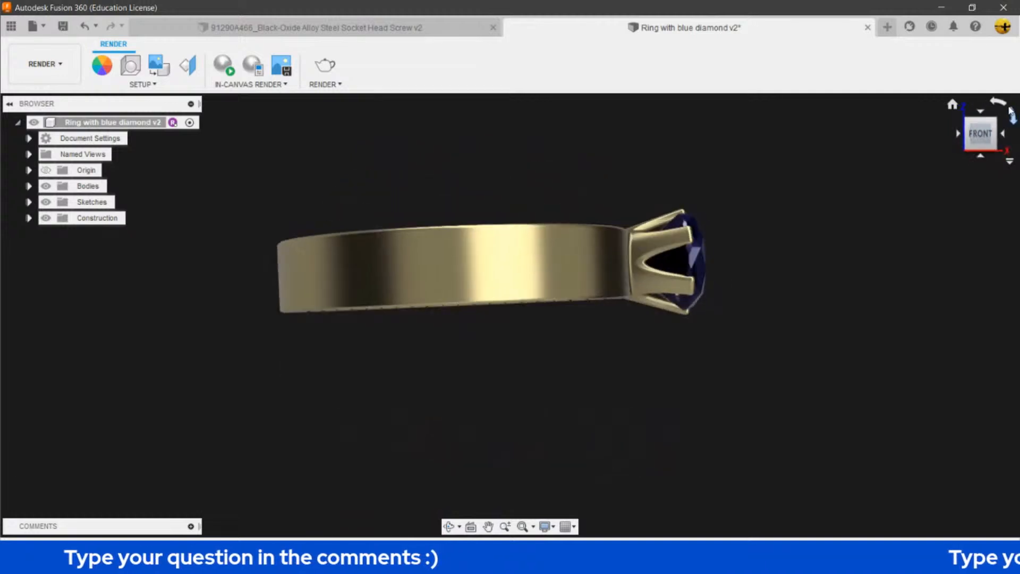
{"action": "left_click", "coordinate": [1012, 113]}
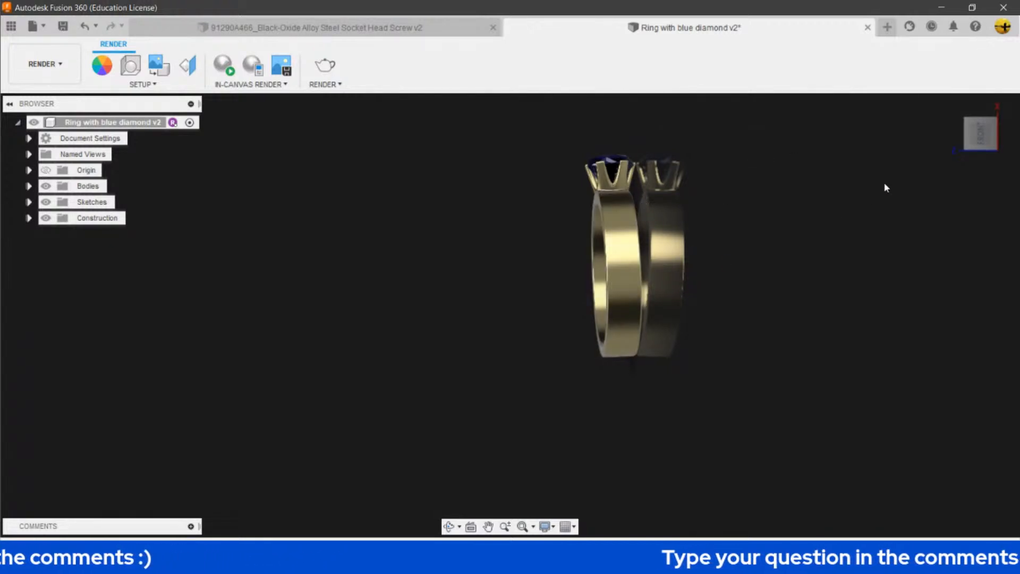
{"action": "left_click", "coordinate": [1012, 122]}
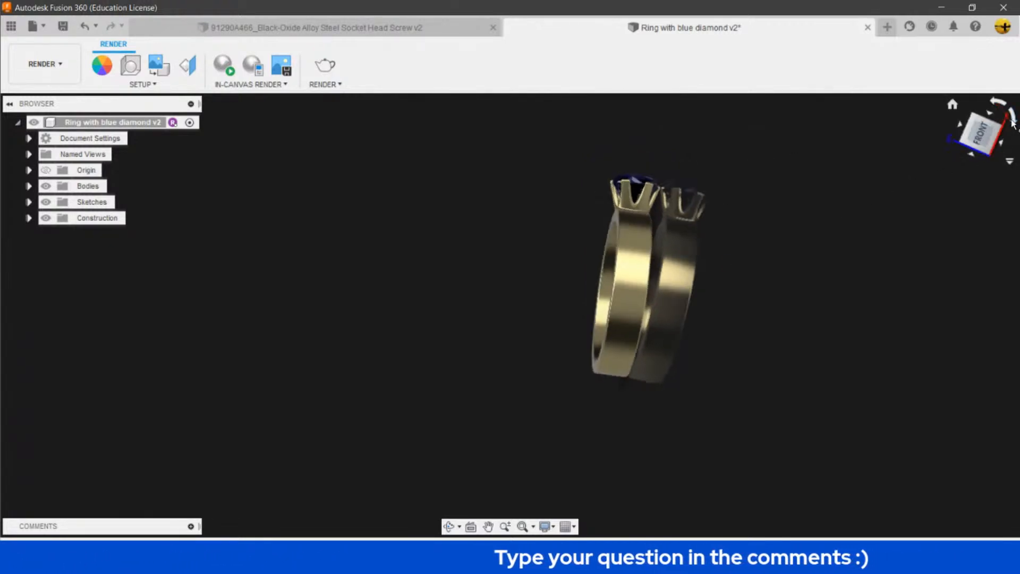
{"action": "middle_click_drag", "start_coordinate": [582, 481], "coordinate": [581, 435]}
{"action": "scroll", "coordinate": [581, 435], "scroll_direction": "up", "scroll_amount": 3}
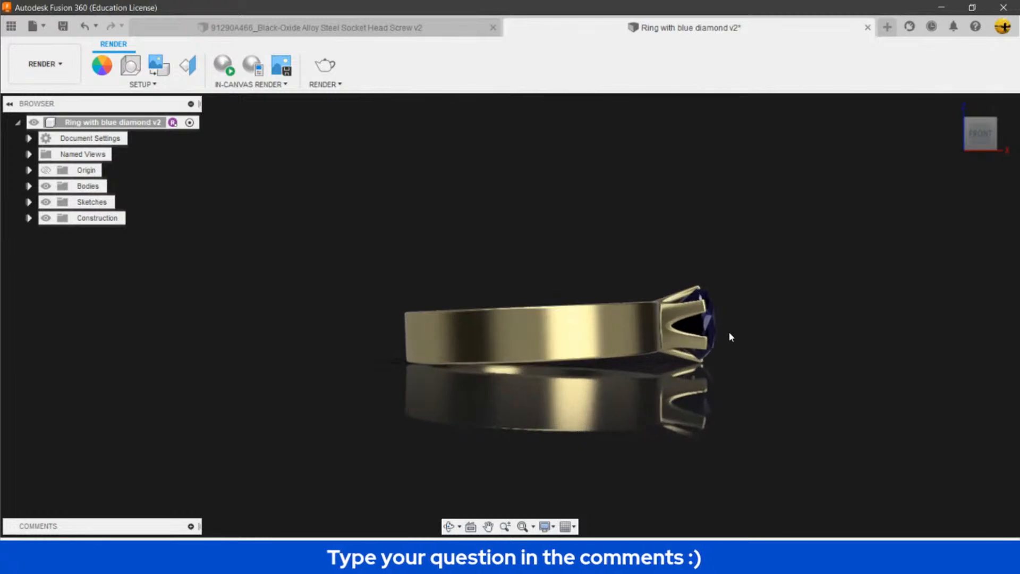
{"action": "scroll", "coordinate": [729, 336], "scroll_direction": "up", "scroll_amount": 2}
{"action": "scroll", "coordinate": [707, 380], "scroll_direction": "up", "scroll_amount": 2}
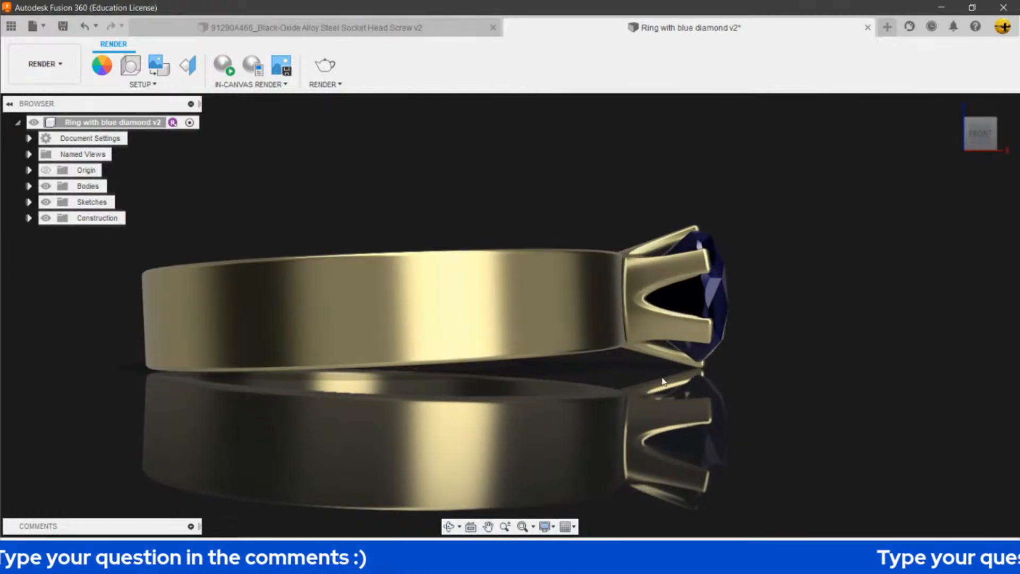
Frame the ring in the home view and submit a Final quality cloud render at 8.5x11" 300PPI, then collapse the rendering gallery.
{"action": "mouse_move", "coordinate": [951, 107]}
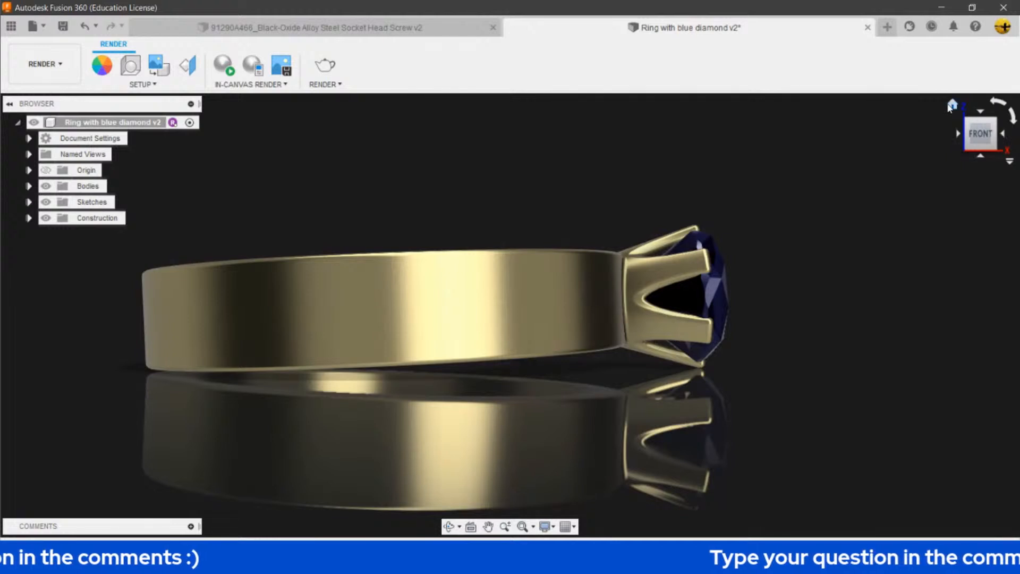
{"action": "left_click", "coordinate": [951, 106]}
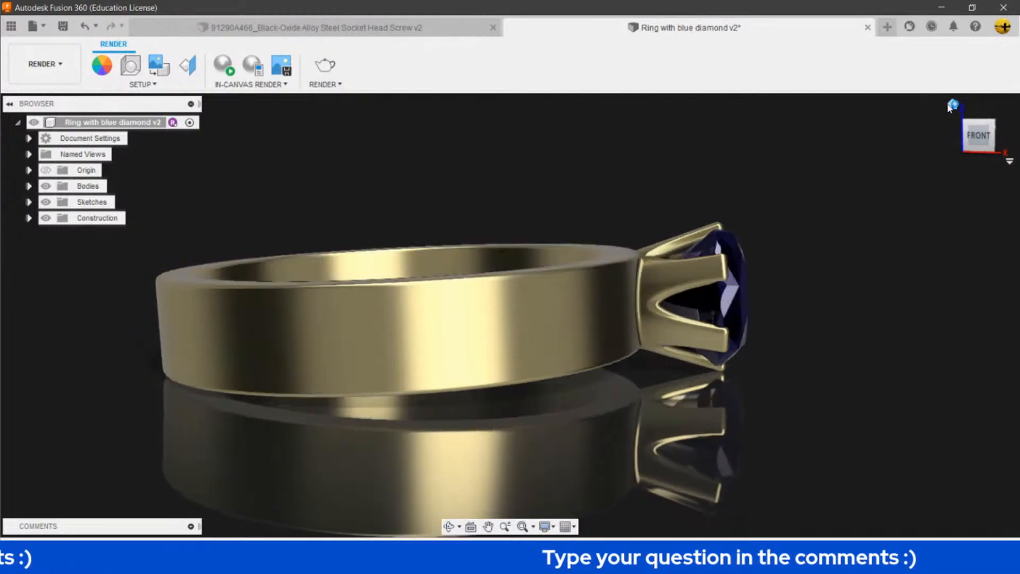
{"action": "middle_click_drag", "start_coordinate": [677, 299], "coordinate": [665, 261]}
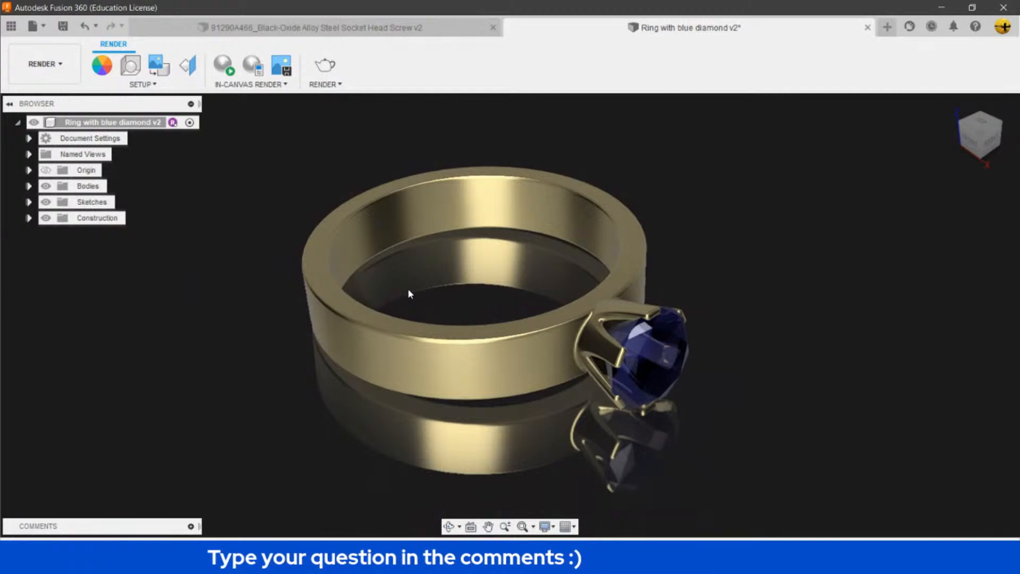
{"action": "mouse_move", "coordinate": [408, 290]}
{"action": "middle_mouse_down"}
{"action": "mouse_move", "coordinate": [400, 308]}
{"action": "mouse_move", "coordinate": [401, 298]}
{"action": "middle_mouse_up"}
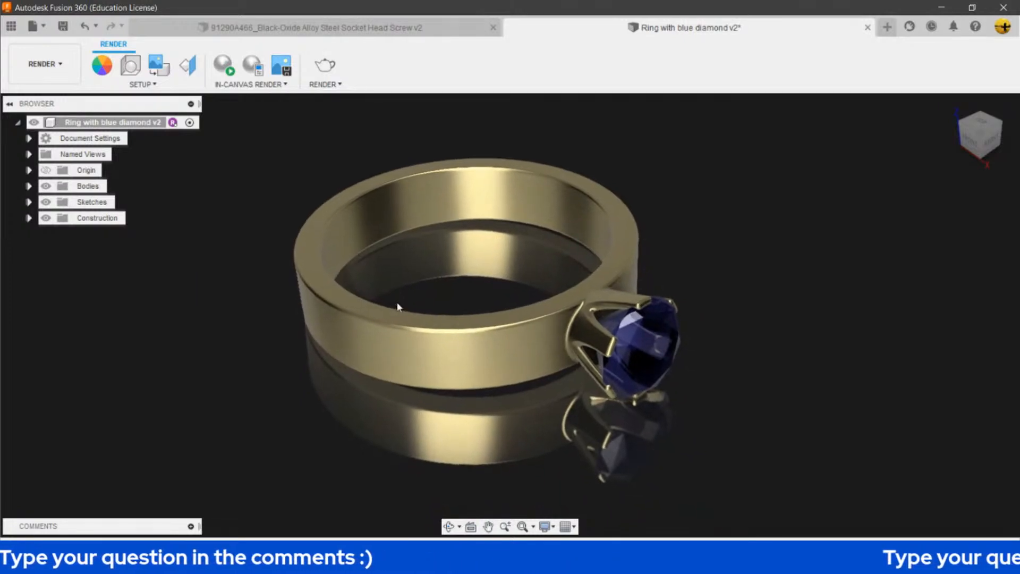
{"action": "left_click", "coordinate": [319, 64]}
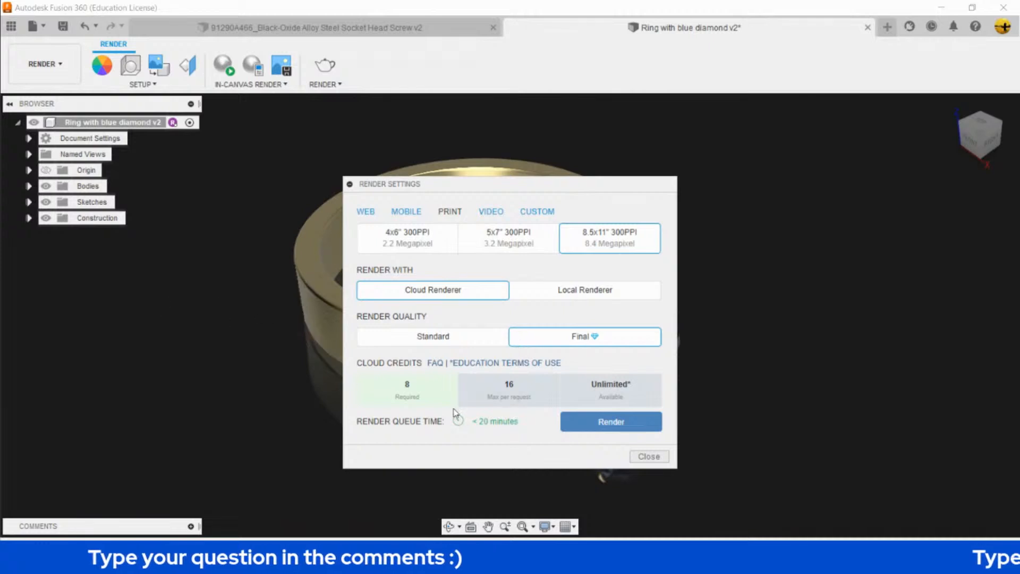
{"action": "left_click", "coordinate": [610, 424]}
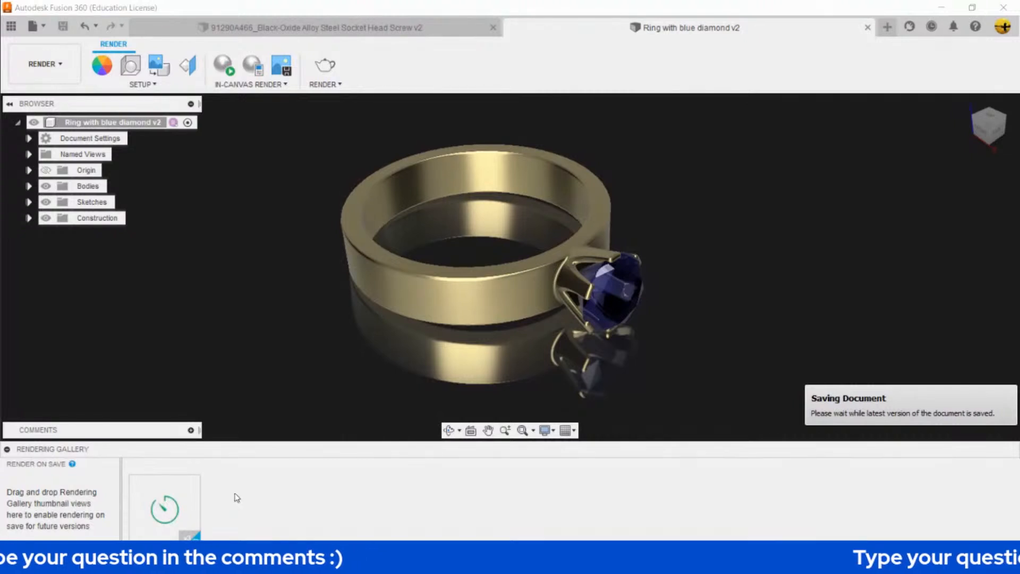
{"action": "mouse_move", "coordinate": [164, 513]}
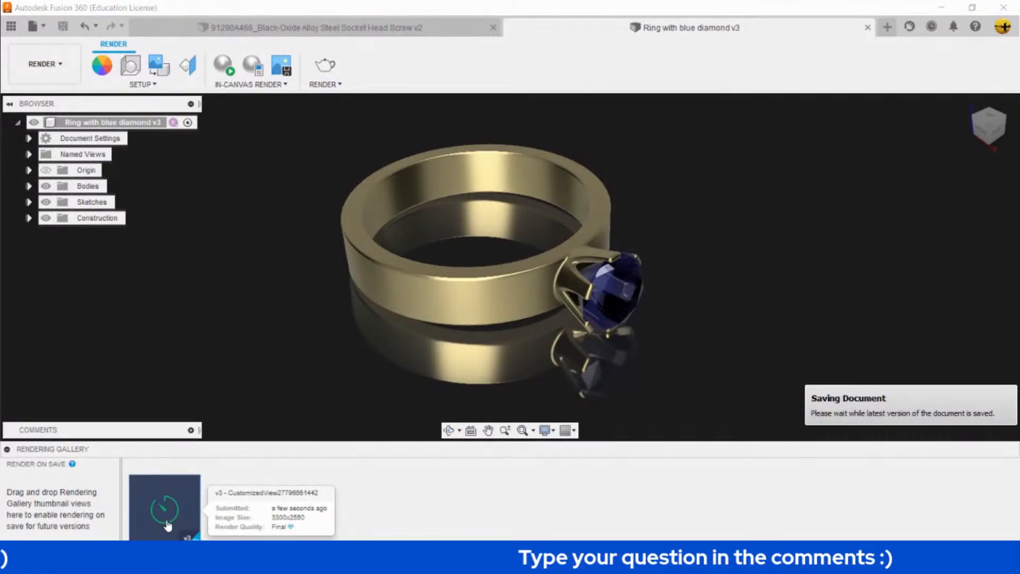
{"action": "left_click", "coordinate": [7, 449]}
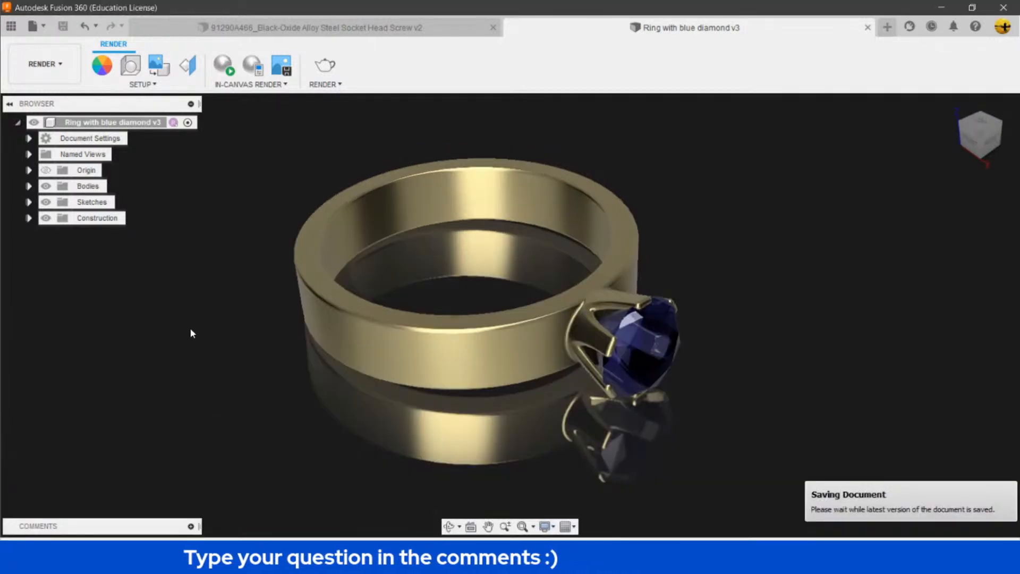
Switch to the Black-Oxide Alloy Steel Socket Head Screw document and view its finished render in the gallery.
{"action": "left_click", "coordinate": [429, 25]}
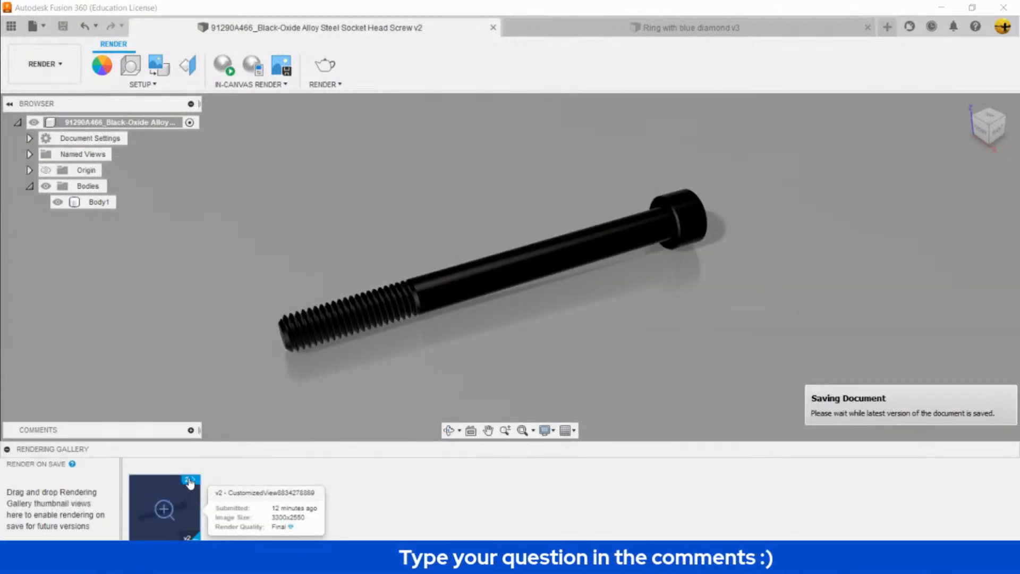
{"action": "left_click", "coordinate": [165, 511]}
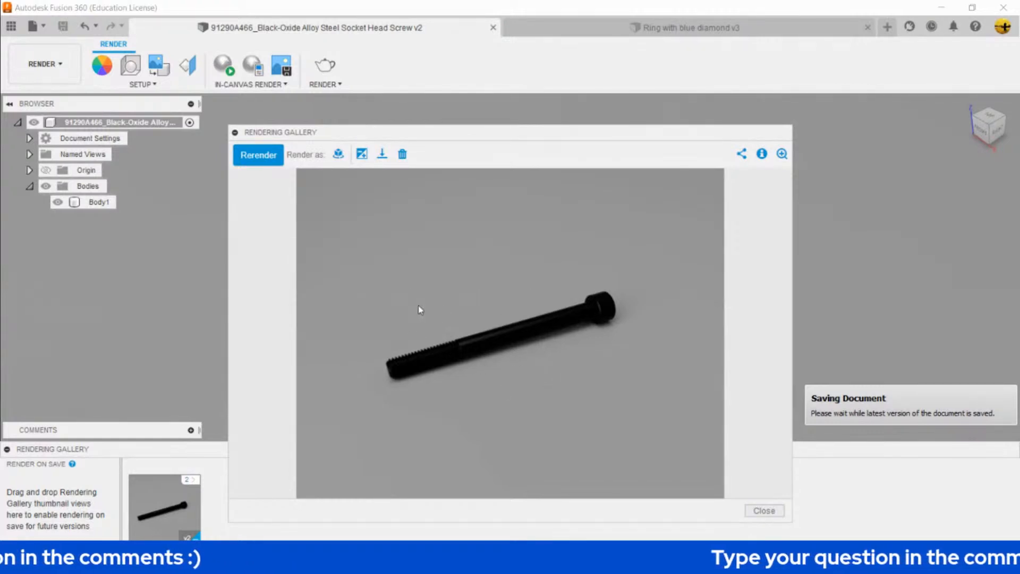
{"action": "left_click", "coordinate": [768, 511]}
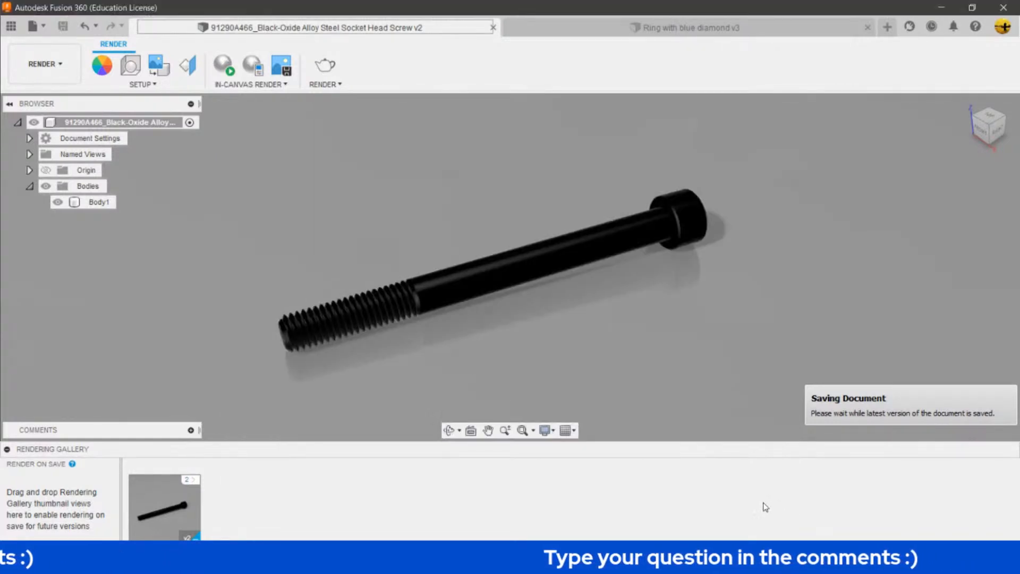
Apply the Rim Highlights environment from the Fusion 360 library to the screw's scene.
{"action": "left_click", "coordinate": [381, 290]}
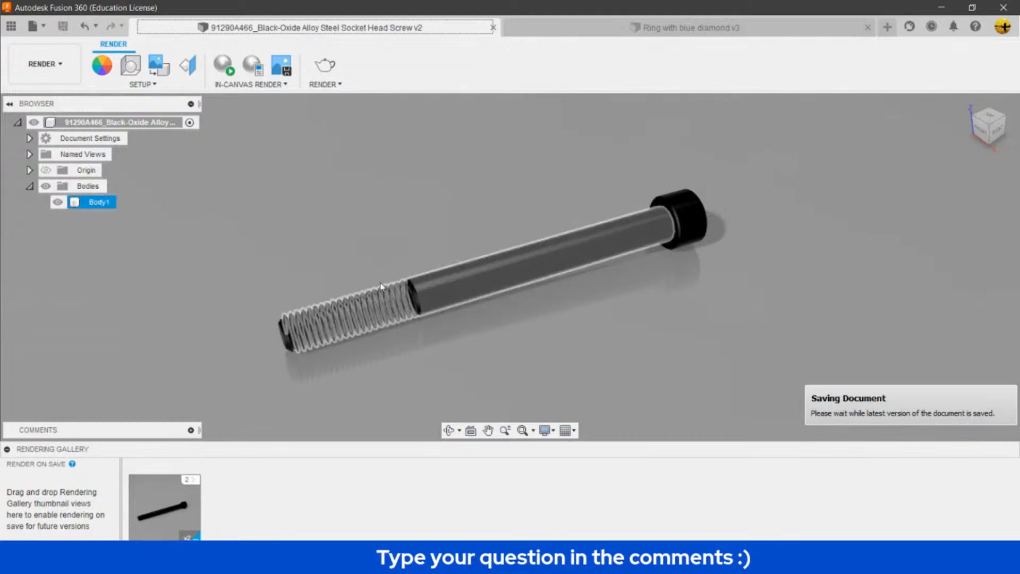
{"action": "left_click", "coordinate": [131, 67]}
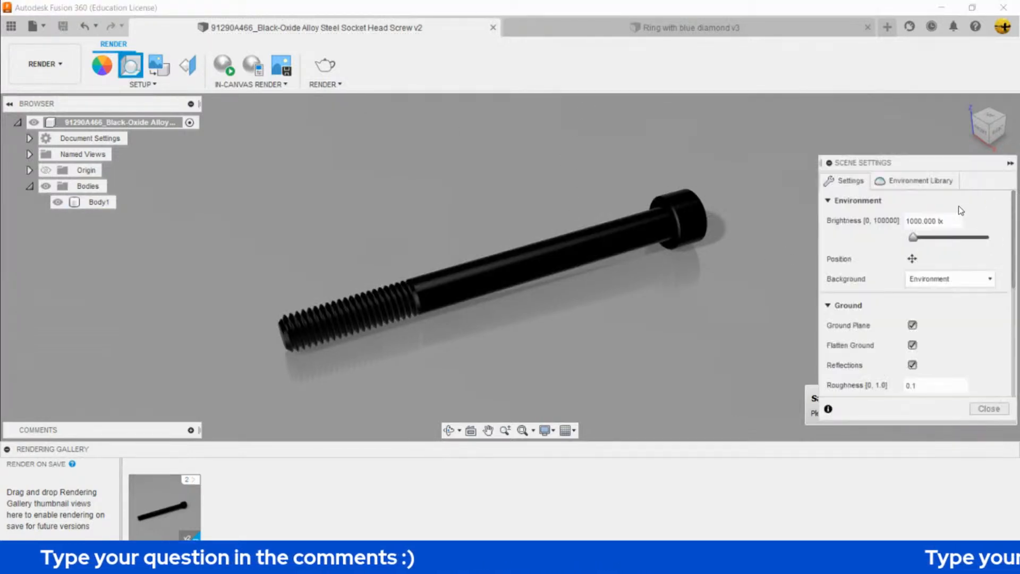
{"action": "left_click", "coordinate": [952, 183]}
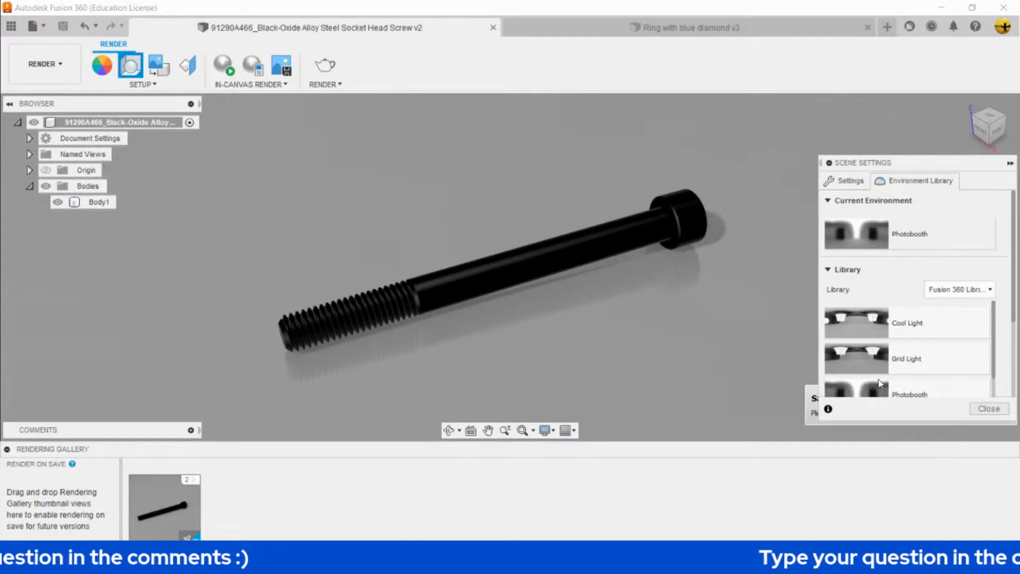
{"action": "left_click_drag", "start_coordinate": [854, 390], "coordinate": [783, 290]}
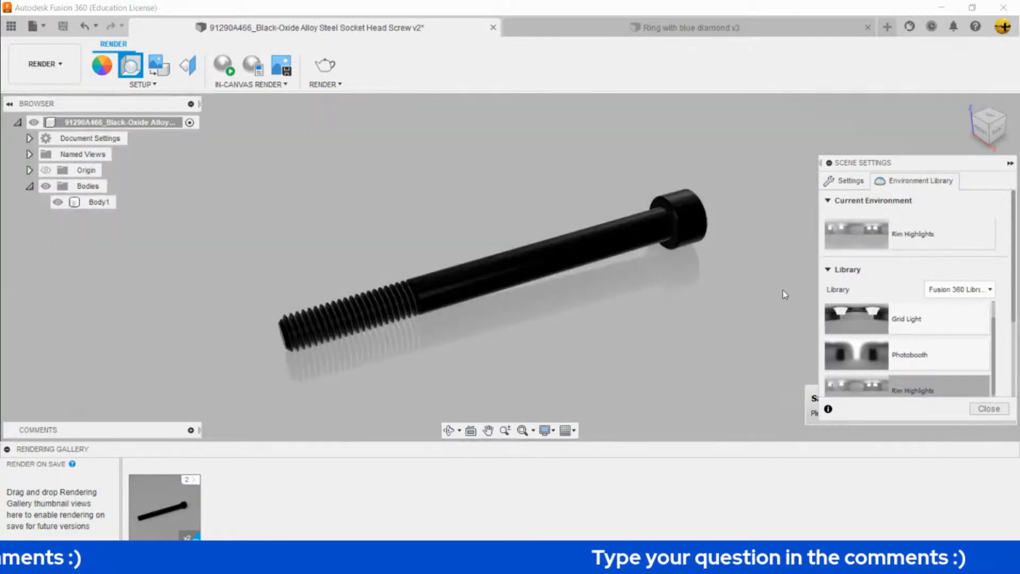
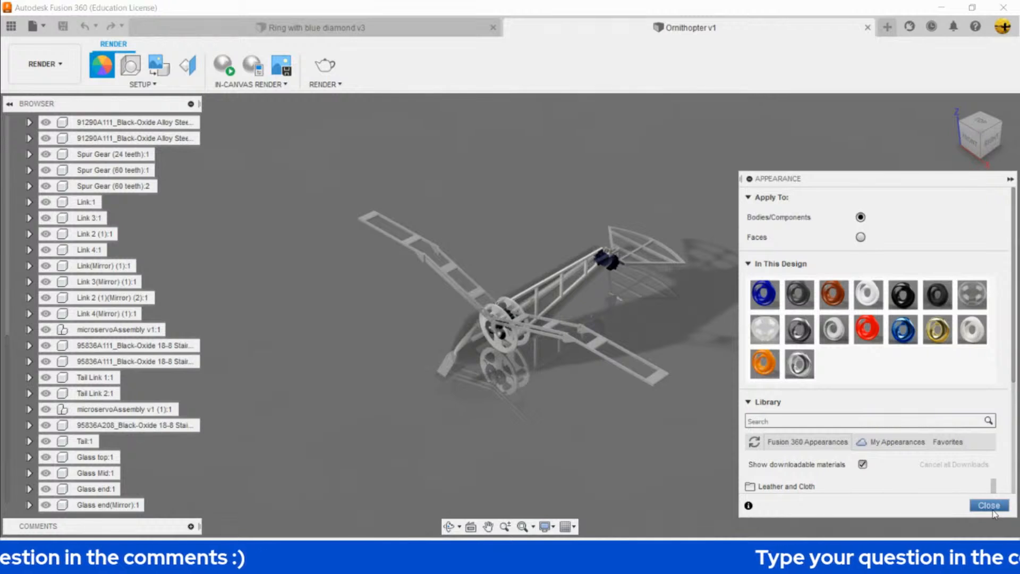
Finish editing appearances and set the ornithopter scene's background to a solid dark grey with RGB 28, 28, 28.
{"action": "left_click", "coordinate": [991, 510]}
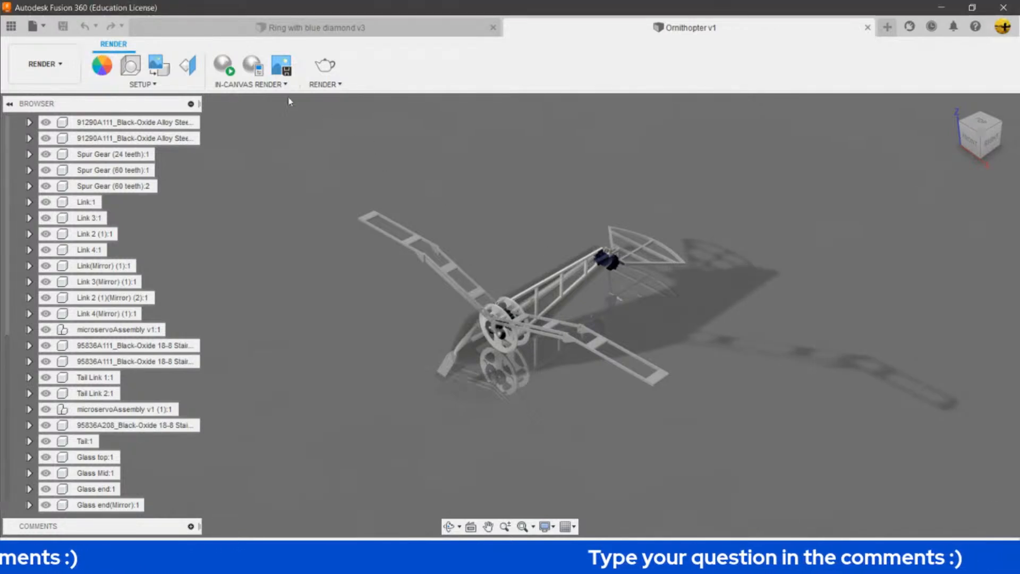
{"action": "left_click", "coordinate": [131, 69]}
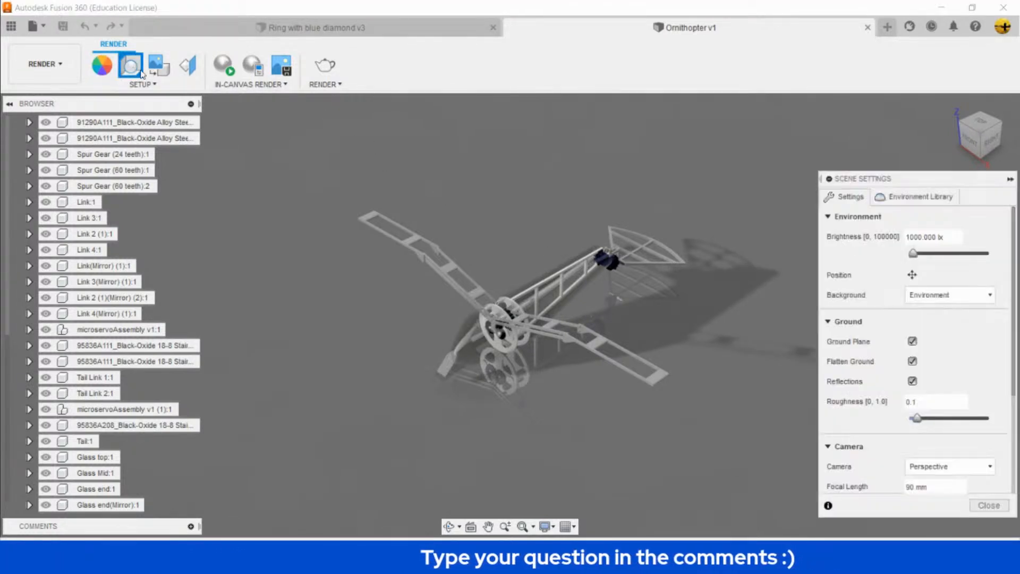
{"action": "left_click", "coordinate": [941, 298]}
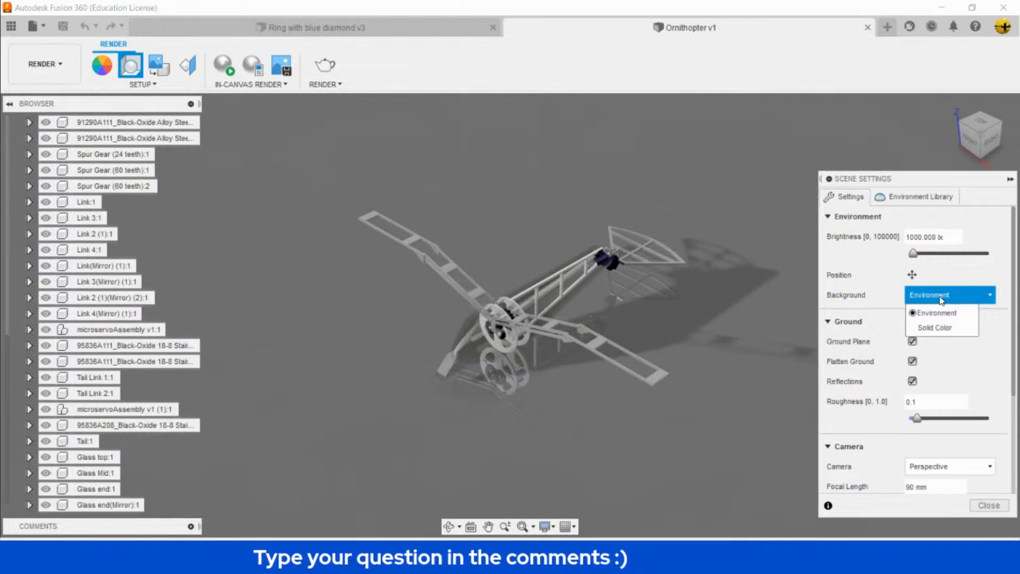
{"action": "left_click", "coordinate": [936, 328]}
{"action": "left_click", "coordinate": [910, 312]}
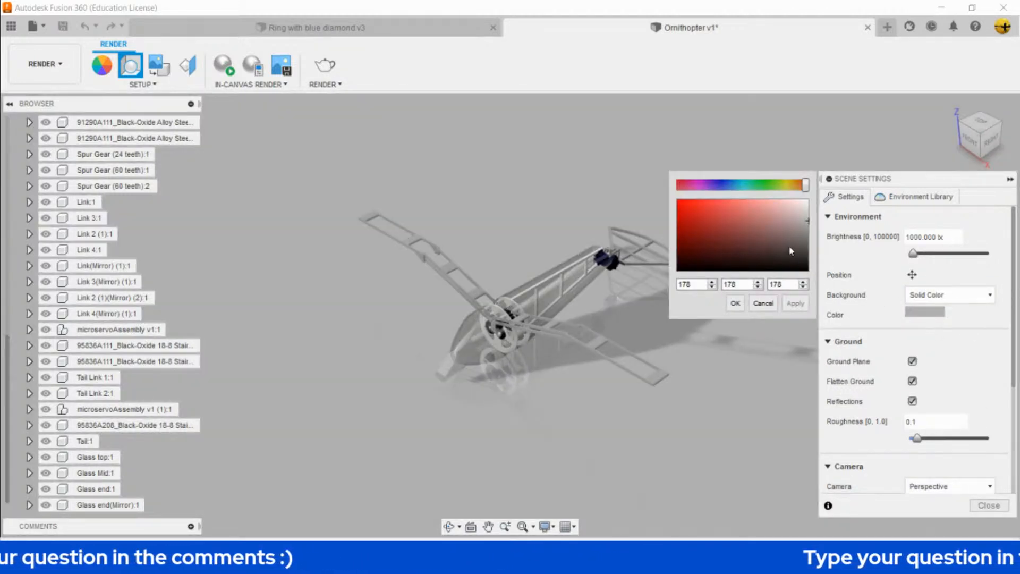
{"action": "left_click", "coordinate": [809, 264]}
{"action": "left_click_drag", "start_coordinate": [810, 262], "coordinate": [812, 264]}
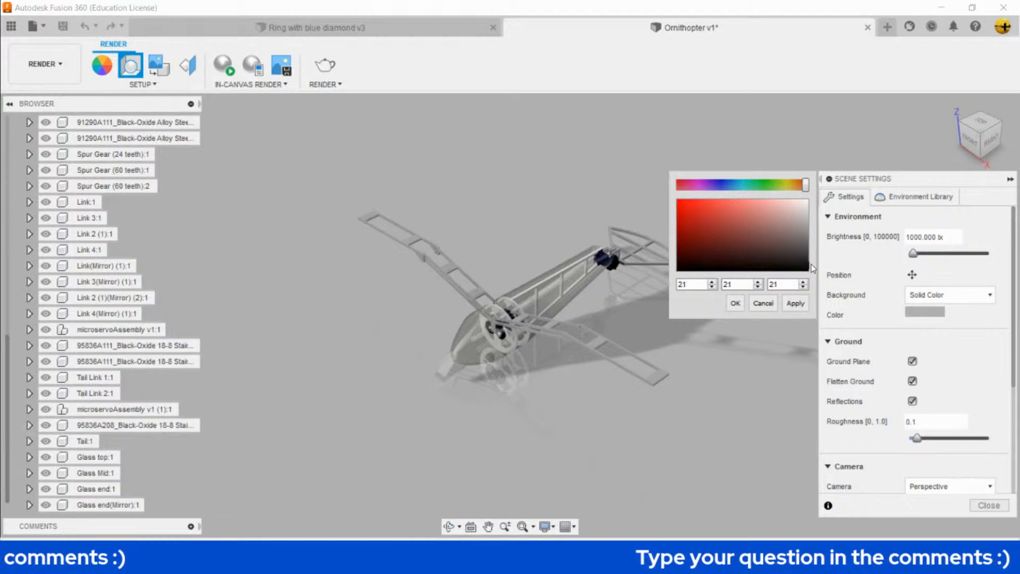
{"action": "left_click", "coordinate": [799, 305]}
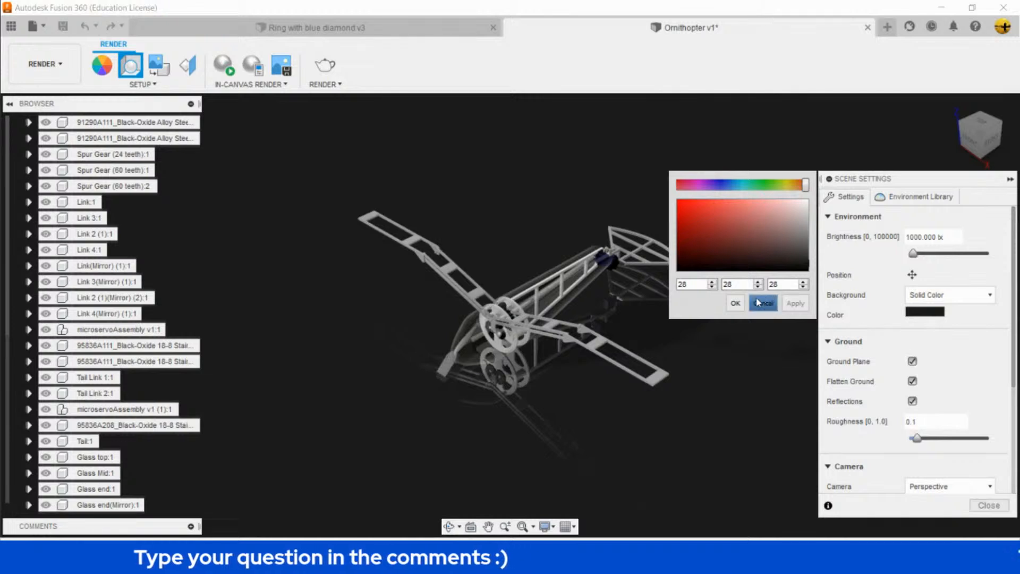
{"action": "left_click", "coordinate": [736, 303]}
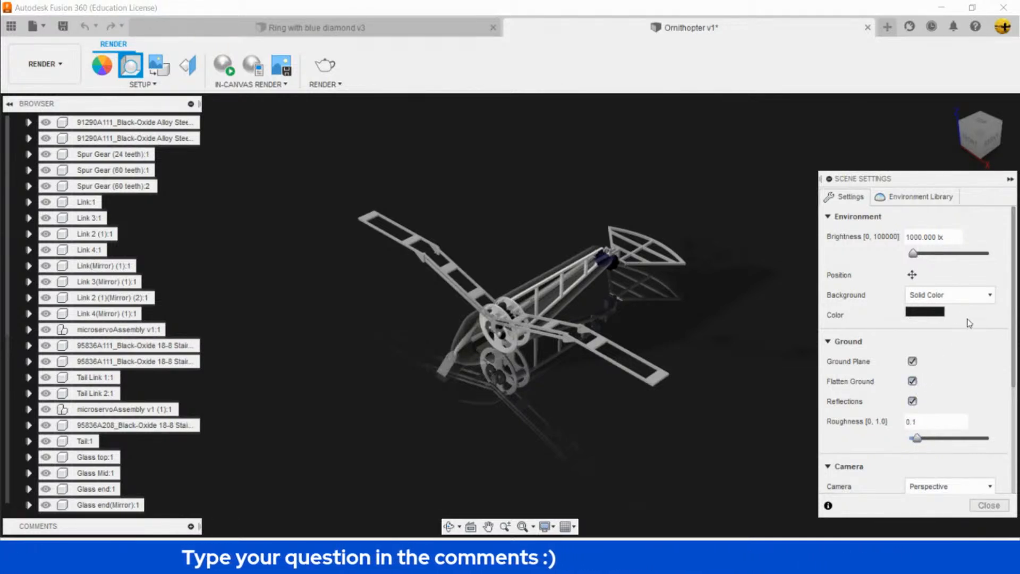
Try the Soft Light environment from the Fusion 360 library on the ornithopter scene, and reapply Sharp Highlights.
{"action": "left_click", "coordinate": [922, 197]}
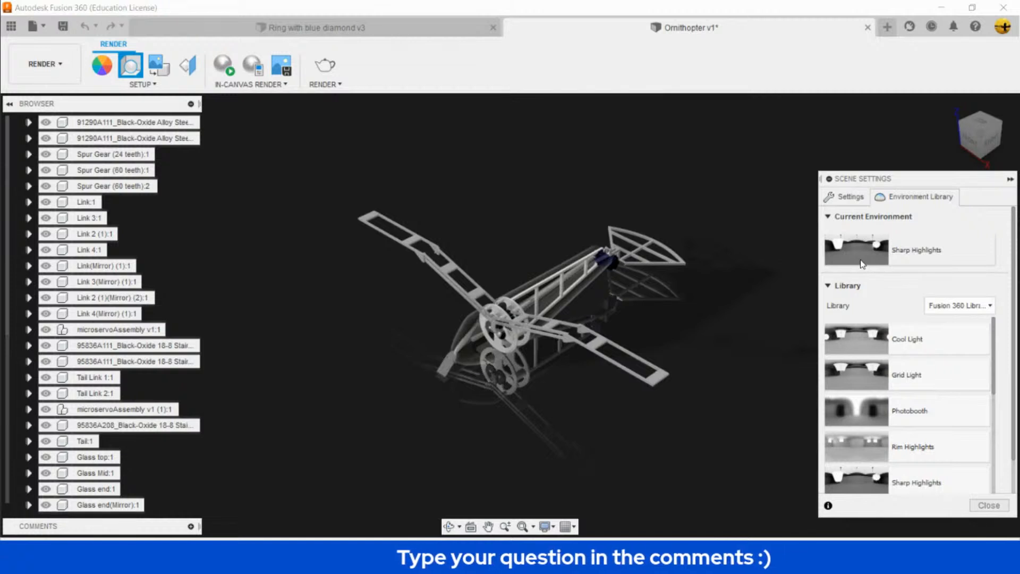
{"action": "scroll", "coordinate": [862, 404], "scroll_direction": "down", "scroll_amount": 3}
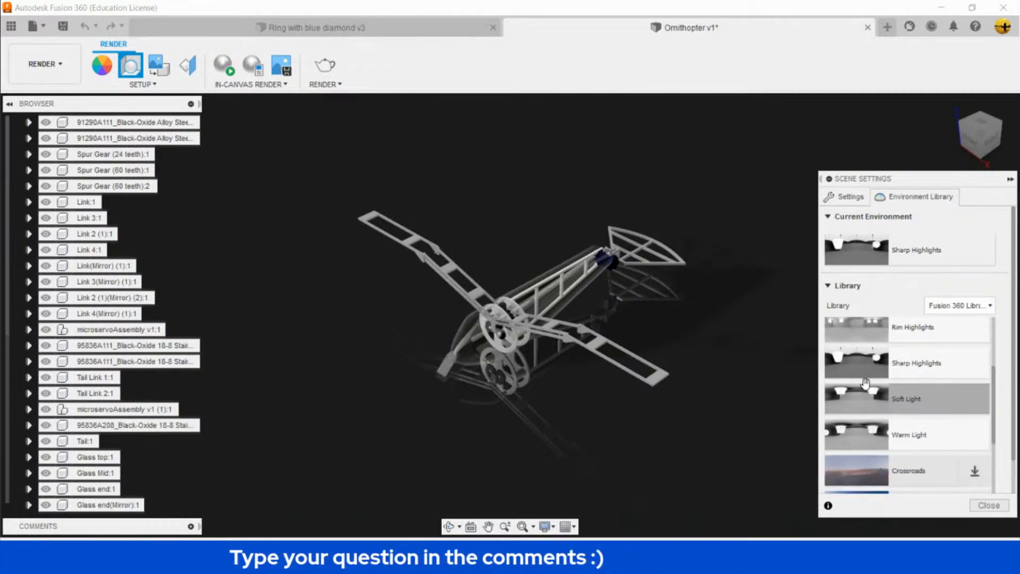
{"action": "left_click_drag", "start_coordinate": [863, 392], "coordinate": [777, 348]}
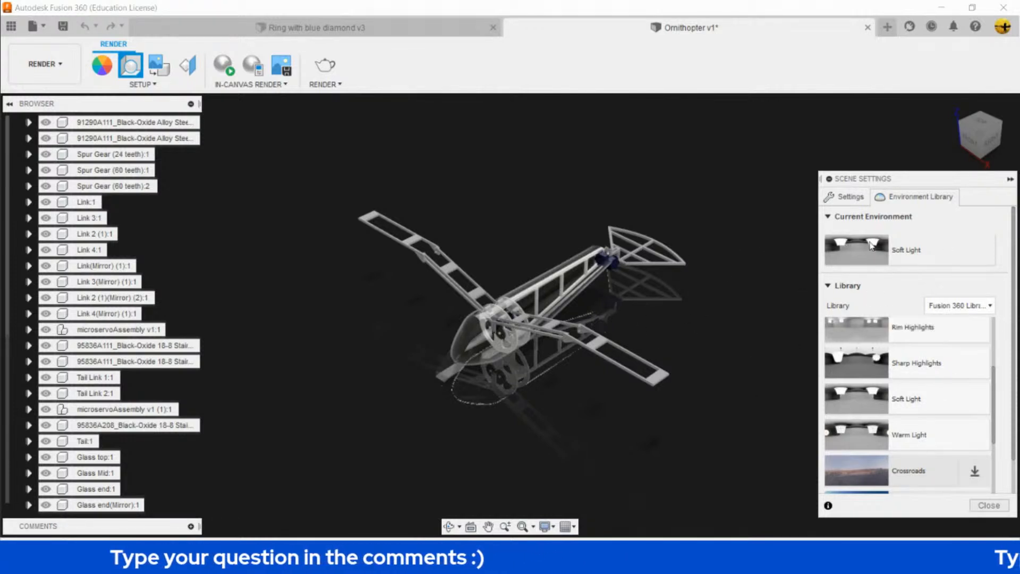
{"action": "scroll", "coordinate": [865, 377], "scroll_direction": "up", "scroll_amount": 1}
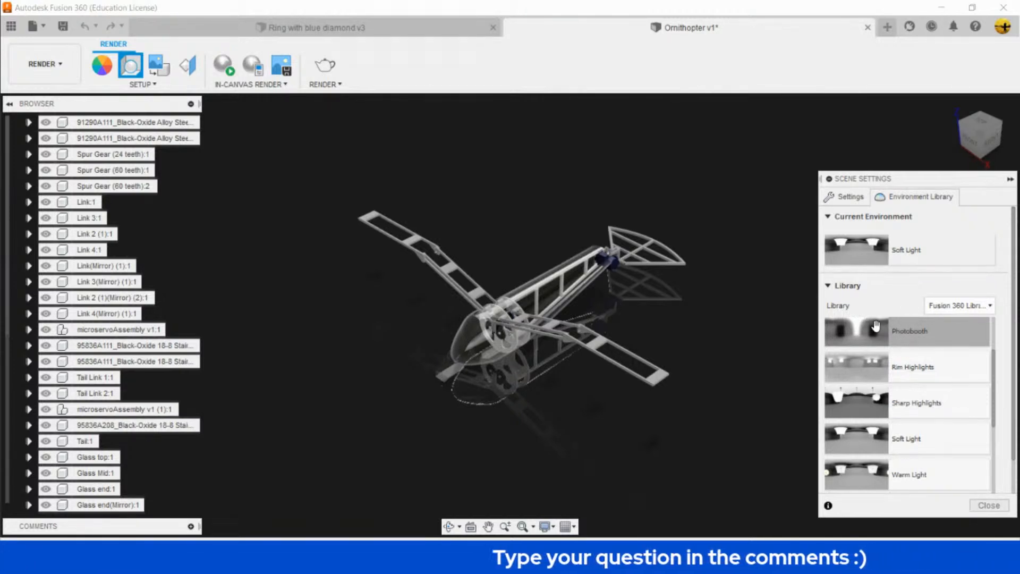
{"action": "left_click_drag", "start_coordinate": [895, 394], "coordinate": [776, 361]}
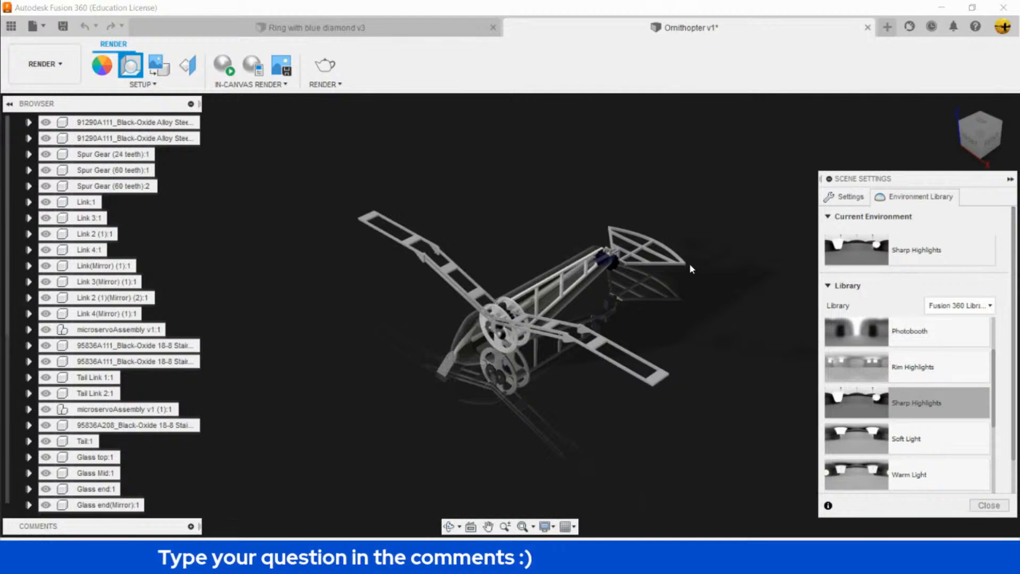
{"action": "scroll", "coordinate": [914, 383], "scroll_direction": "up", "scroll_amount": 2}
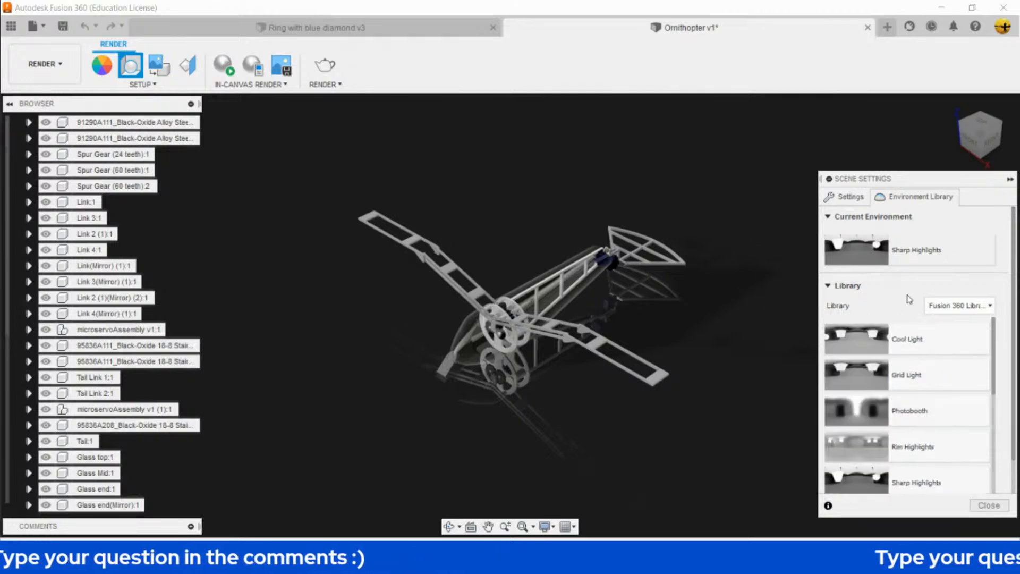
Rotate the scene environment to about -36.6 degrees around the ornithopter and finish the scene settings.
{"action": "left_click", "coordinate": [846, 197]}
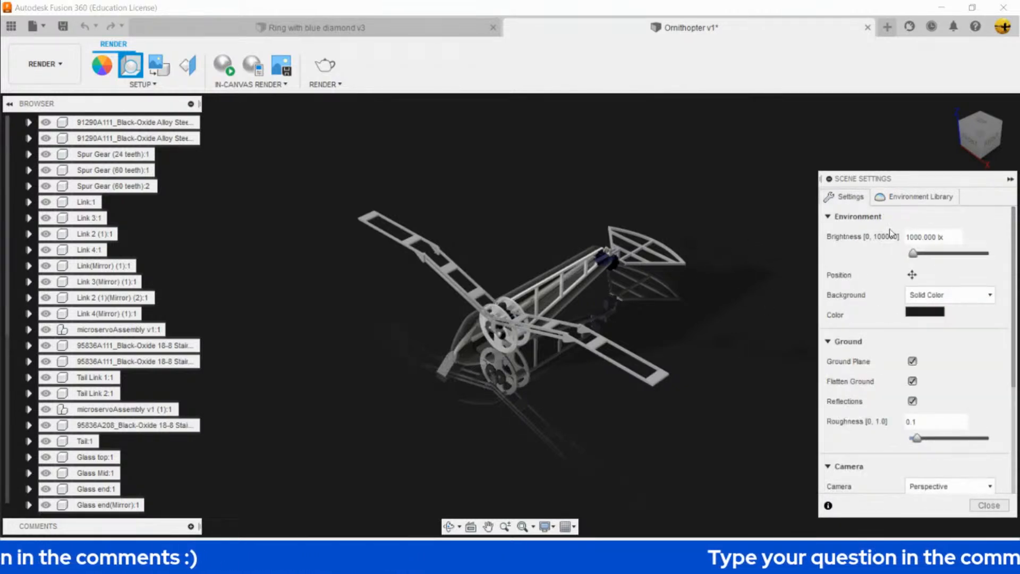
{"action": "left_click", "coordinate": [912, 274]}
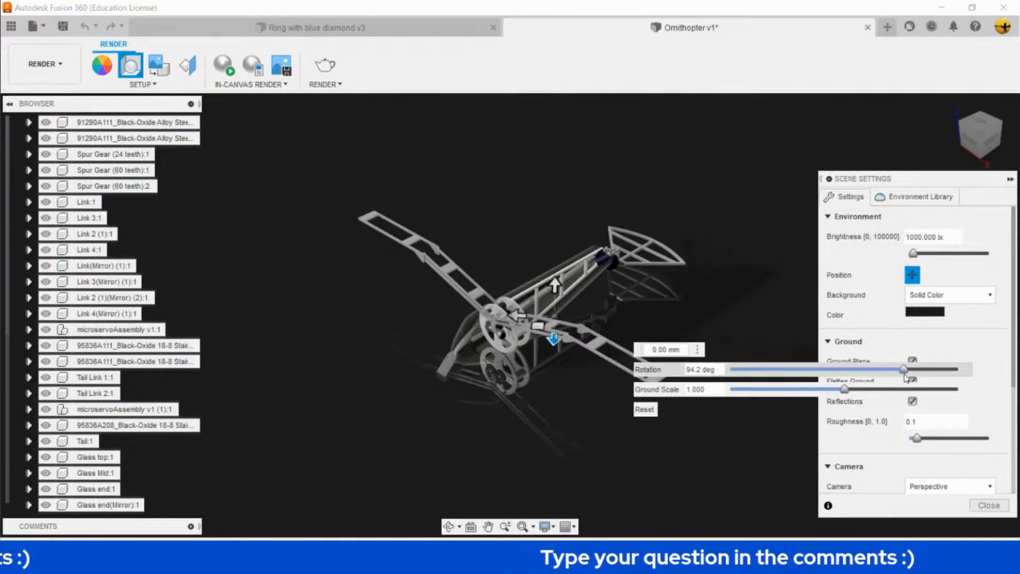
{"action": "left_click_drag", "start_coordinate": [905, 370], "coordinate": [733, 370]}
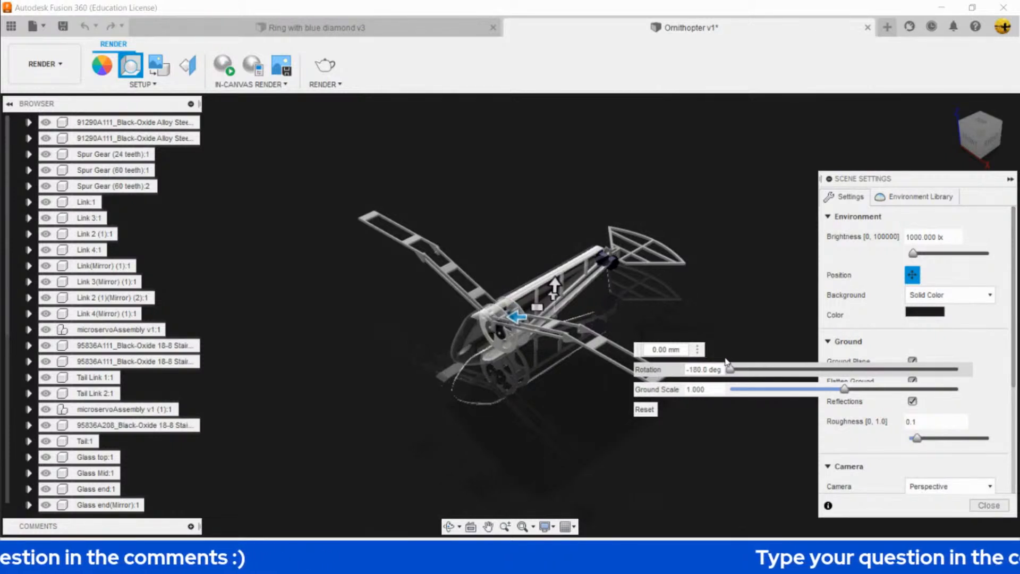
{"action": "left_click_drag", "start_coordinate": [733, 361], "coordinate": [825, 383]}
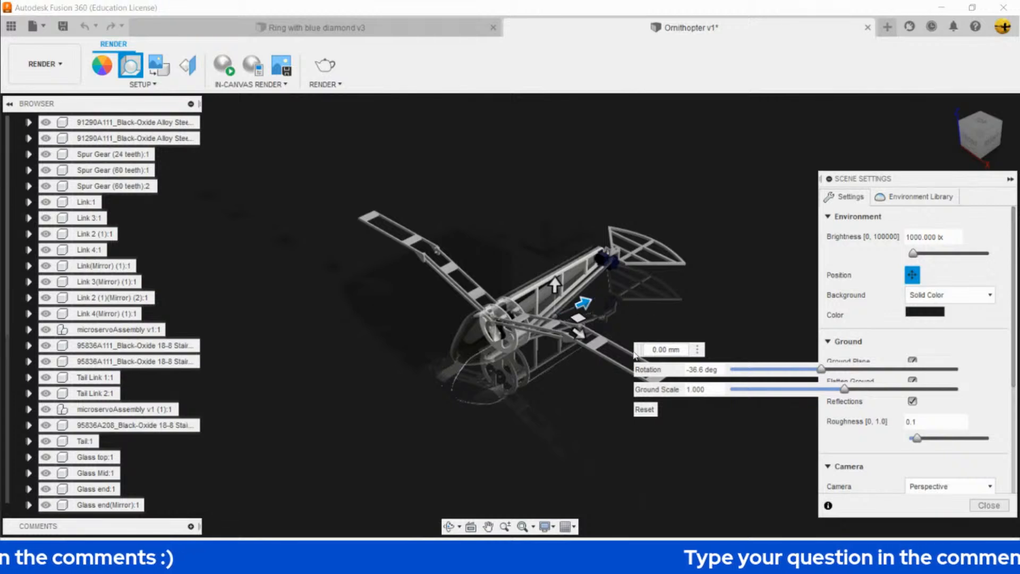
{"action": "left_click", "coordinate": [913, 275]}
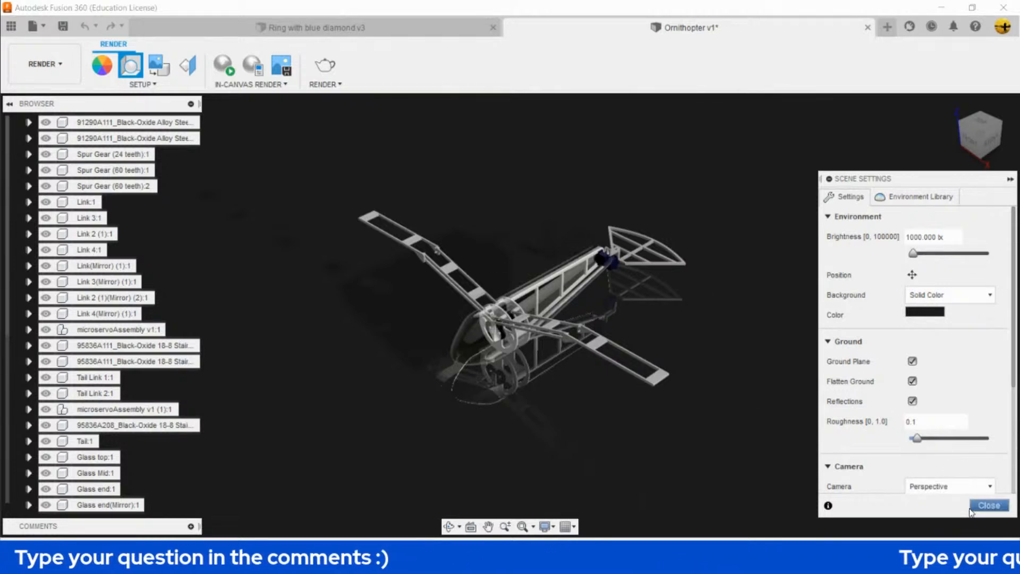
{"action": "left_click", "coordinate": [990, 505]}
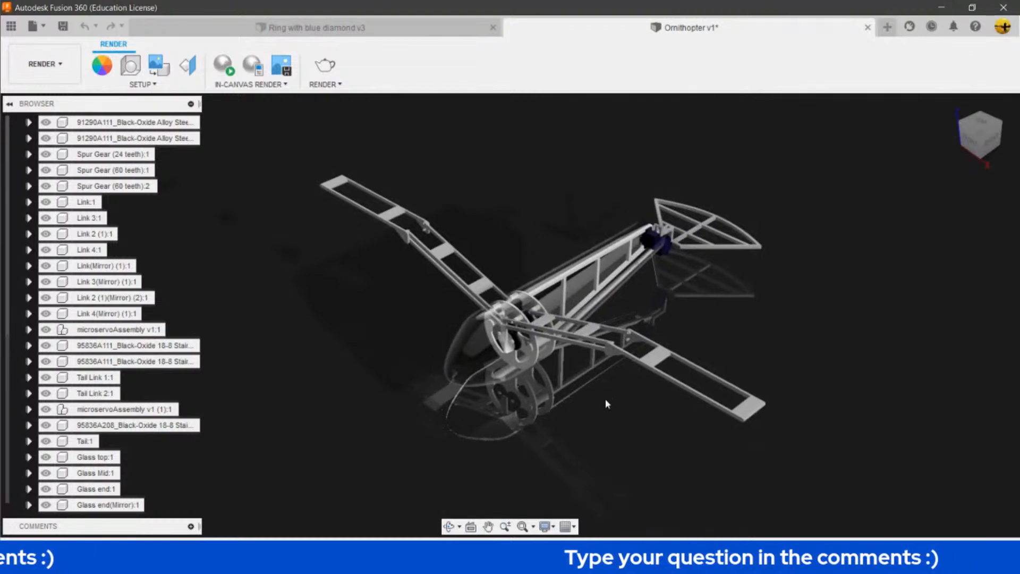
Preview the ornithopter with an in-canvas render, pause it after a few iterations and stop it.
{"action": "left_click", "coordinate": [224, 66]}
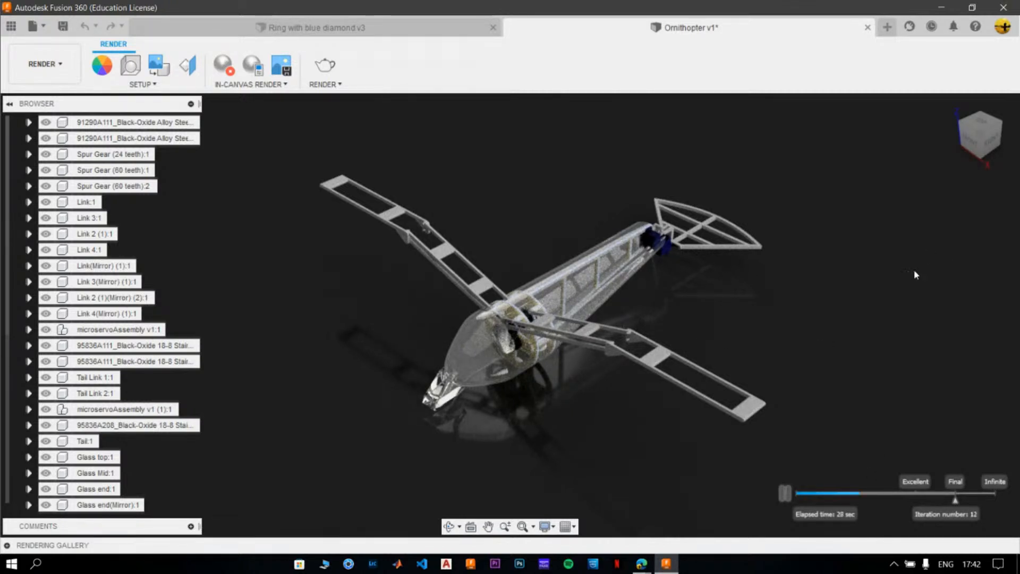
{"action": "left_click", "coordinate": [784, 493]}
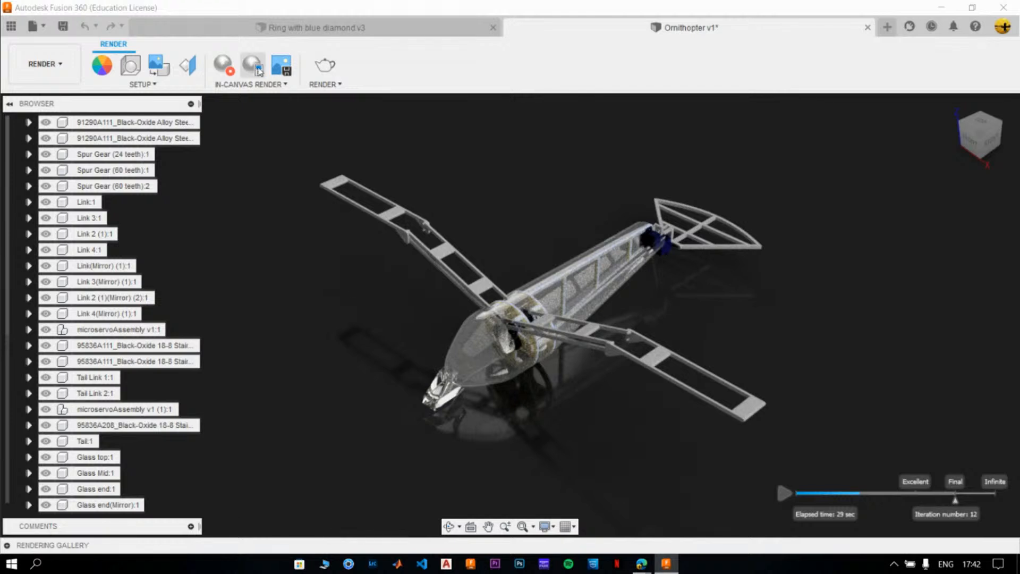
{"action": "left_click", "coordinate": [225, 67]}
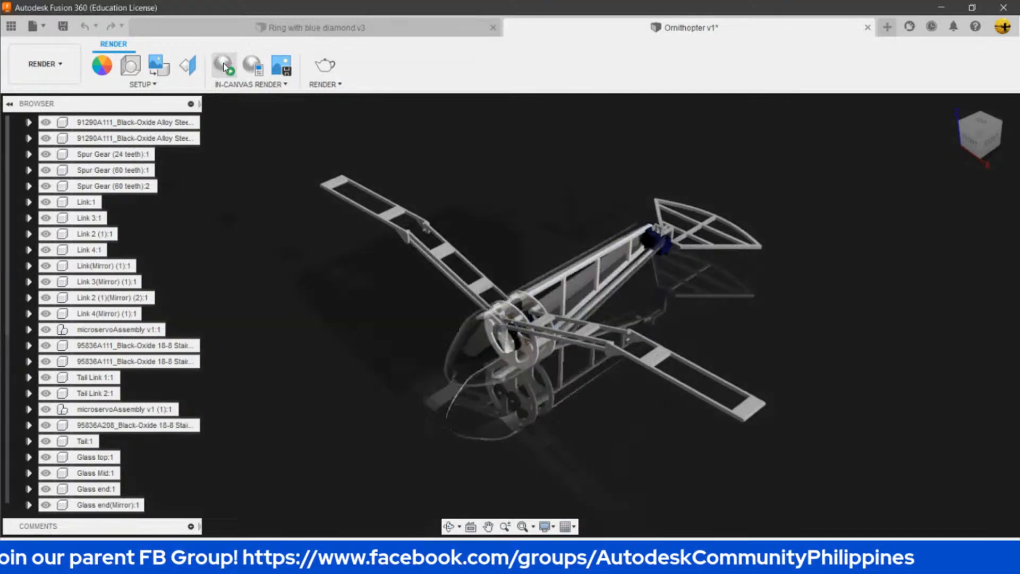
Submit a Final quality cloud render of the ornithopter at 8.5x11" 300PPI and dismiss the render settings.
{"action": "left_click", "coordinate": [326, 68]}
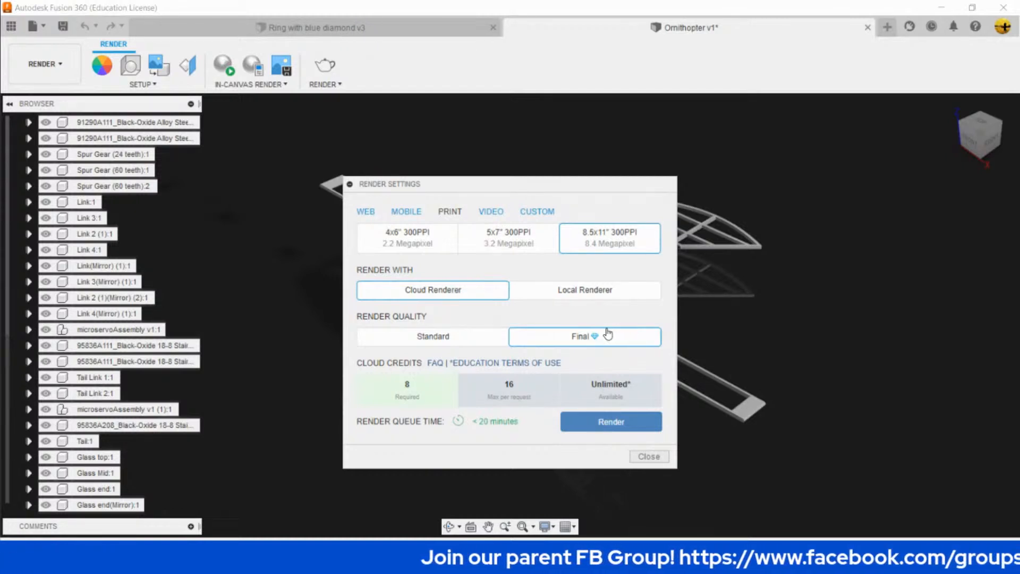
{"action": "left_click", "coordinate": [610, 425]}
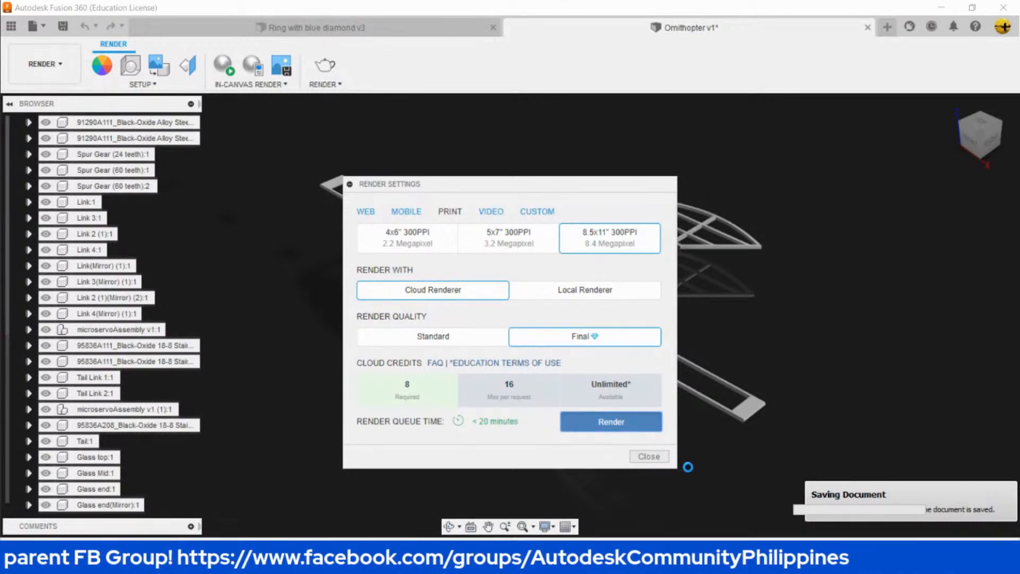
{"action": "left_click", "coordinate": [645, 457]}
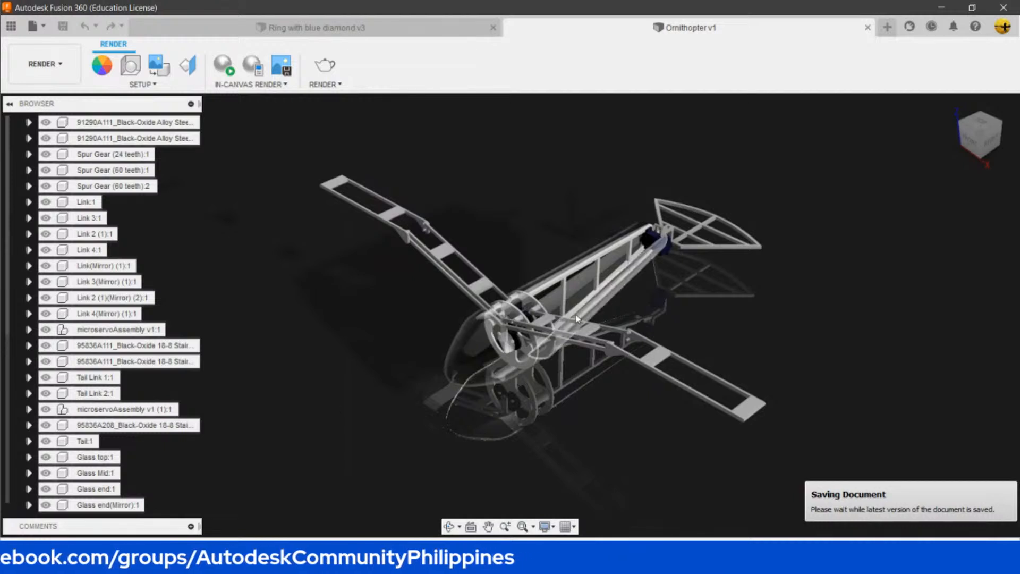
Switch to the Design workspace and open the ornithopter's MotionStudy-1 for editing.
{"action": "left_click", "coordinate": [65, 67]}
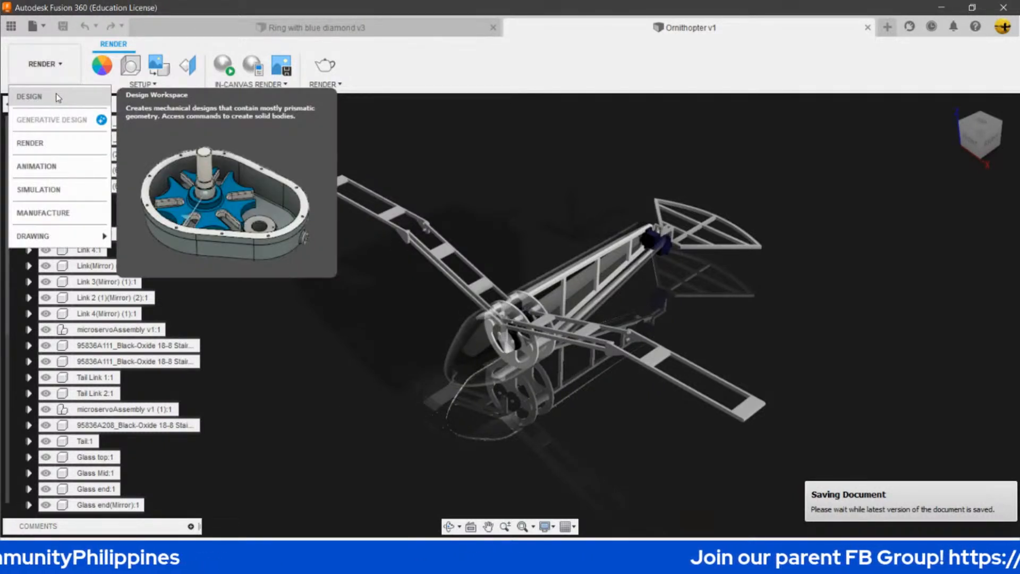
{"action": "left_click", "coordinate": [58, 98]}
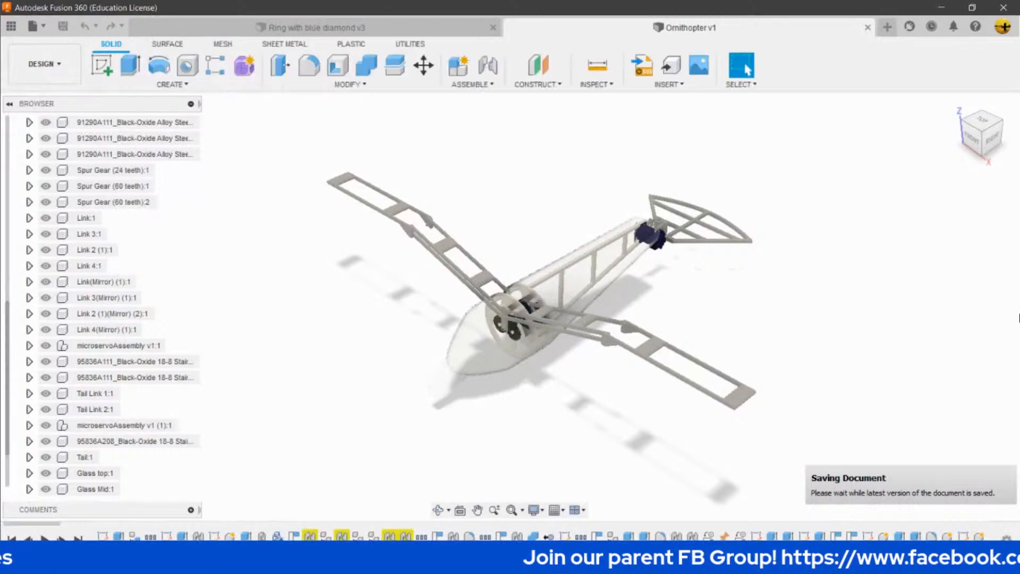
{"action": "scroll", "coordinate": [79, 197], "scroll_direction": "up", "scroll_amount": 1}
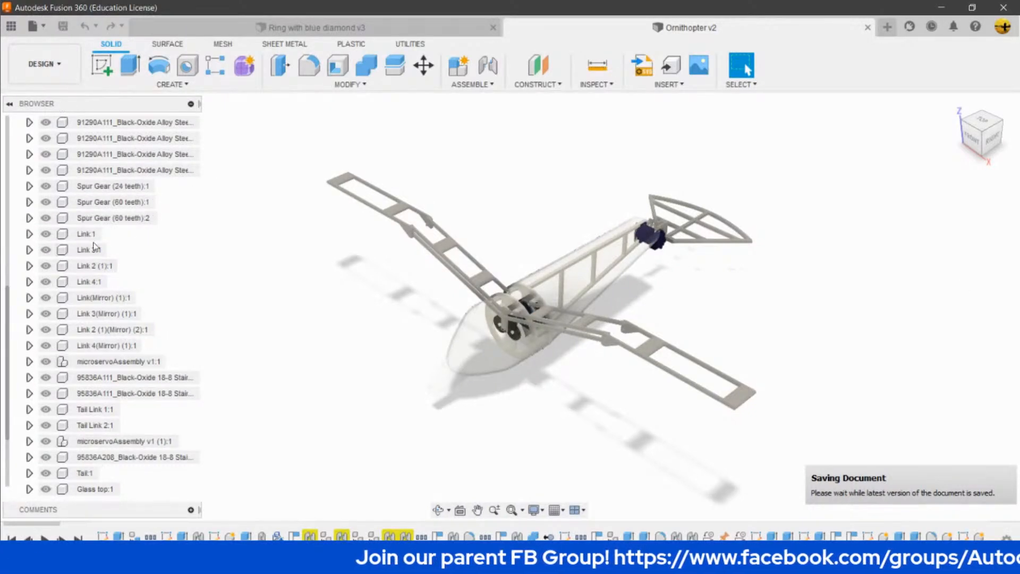
{"action": "scroll", "coordinate": [85, 319], "scroll_direction": "up", "scroll_amount": 5}
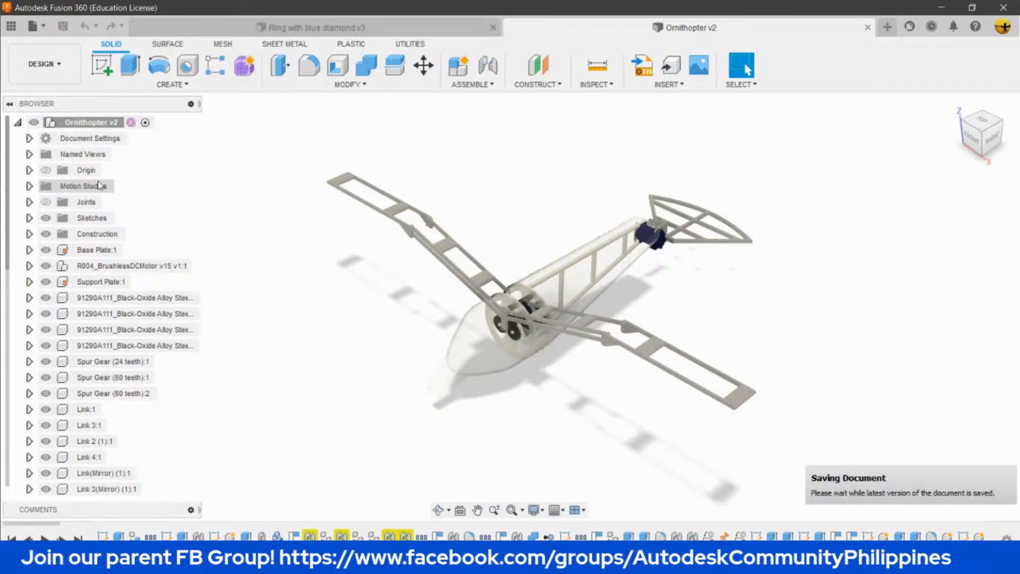
{"action": "left_click", "coordinate": [29, 186]}
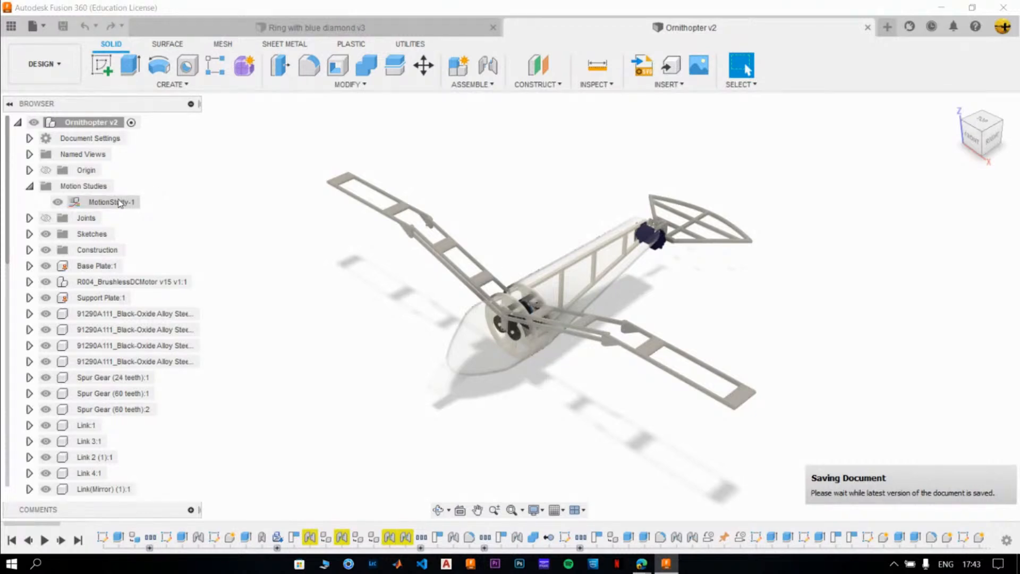
{"action": "right_click", "coordinate": [119, 203]}
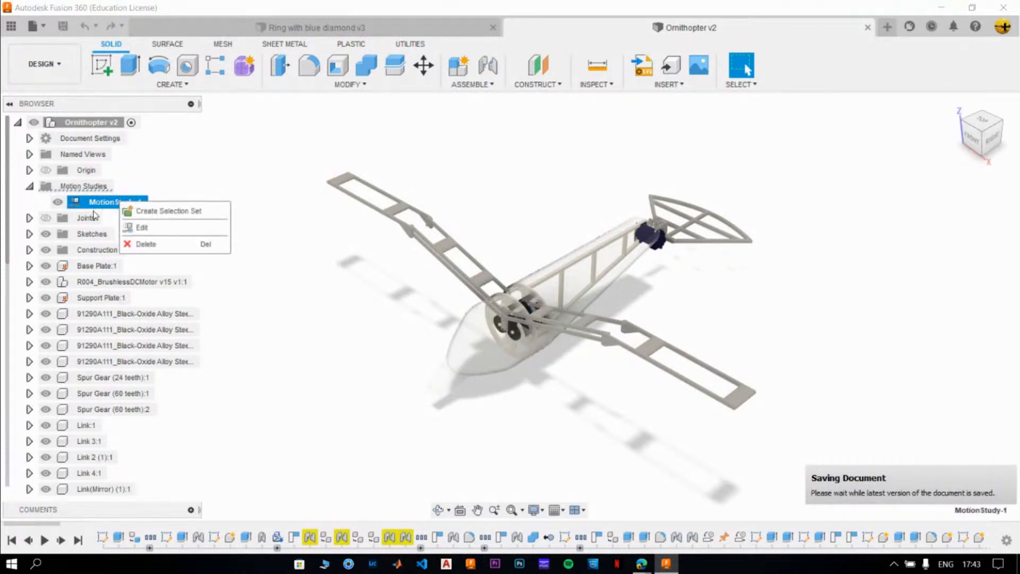
{"action": "left_click", "coordinate": [168, 229]}
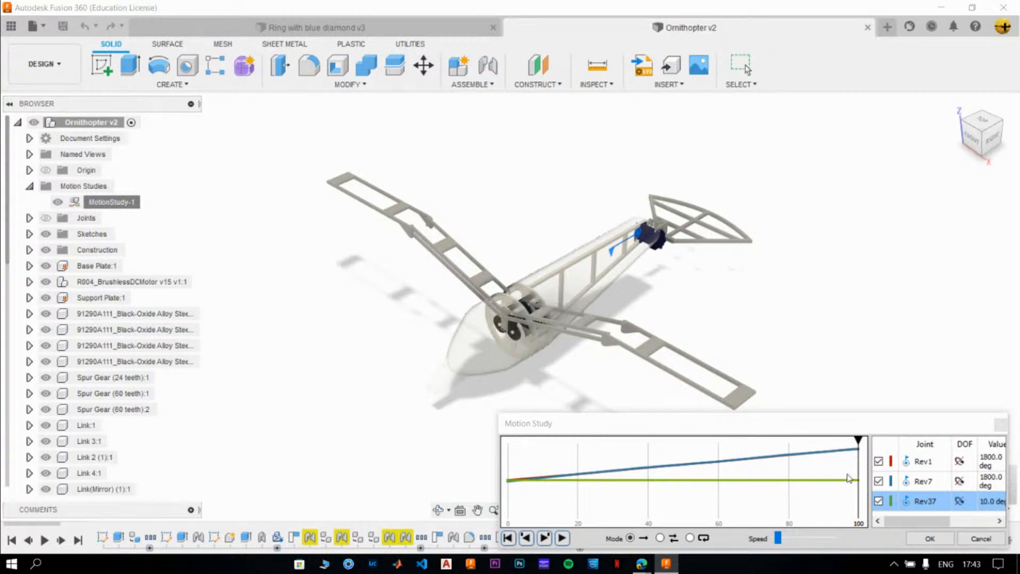
Set the motion study's playback to the slowest speed and play the wing and tail motion.
{"action": "mouse_move", "coordinate": [787, 430]}
{"action": "left_mouse_down"}
{"action": "mouse_move", "coordinate": [770, 421]}
{"action": "mouse_move", "coordinate": [781, 419]}
{"action": "left_mouse_up"}
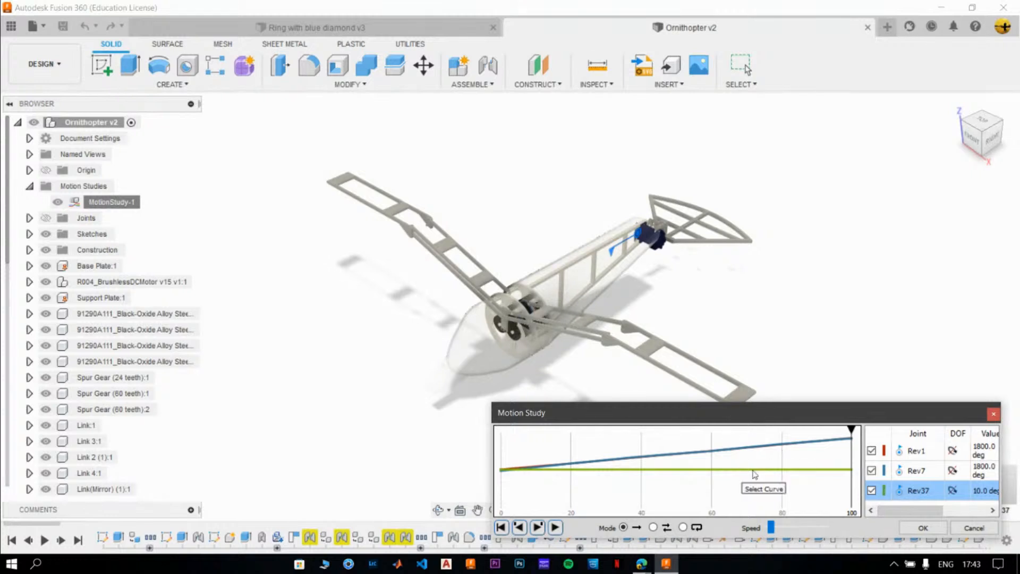
{"action": "left_click_drag", "start_coordinate": [772, 529], "coordinate": [768, 531]}
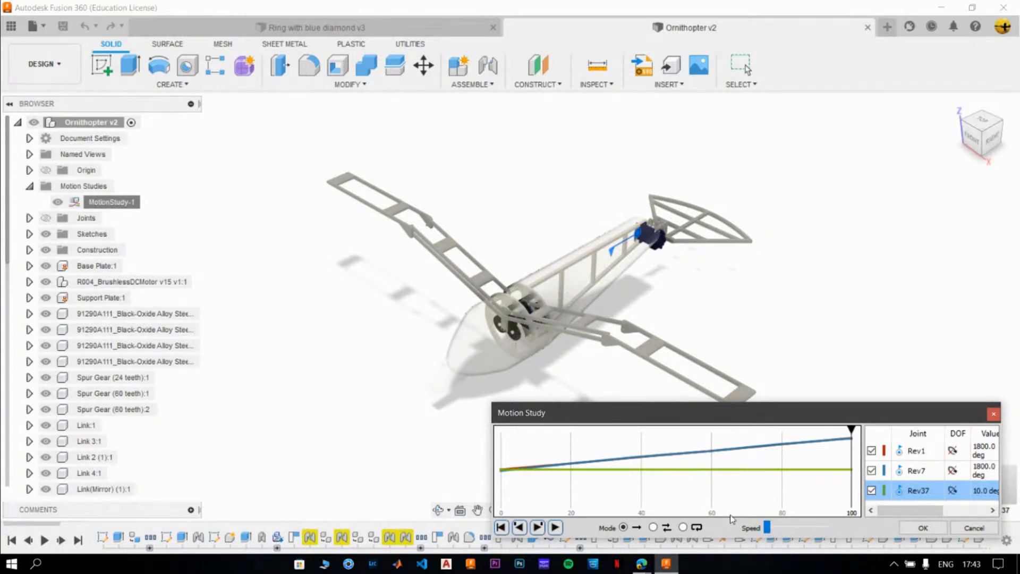
{"action": "left_click", "coordinate": [556, 527]}
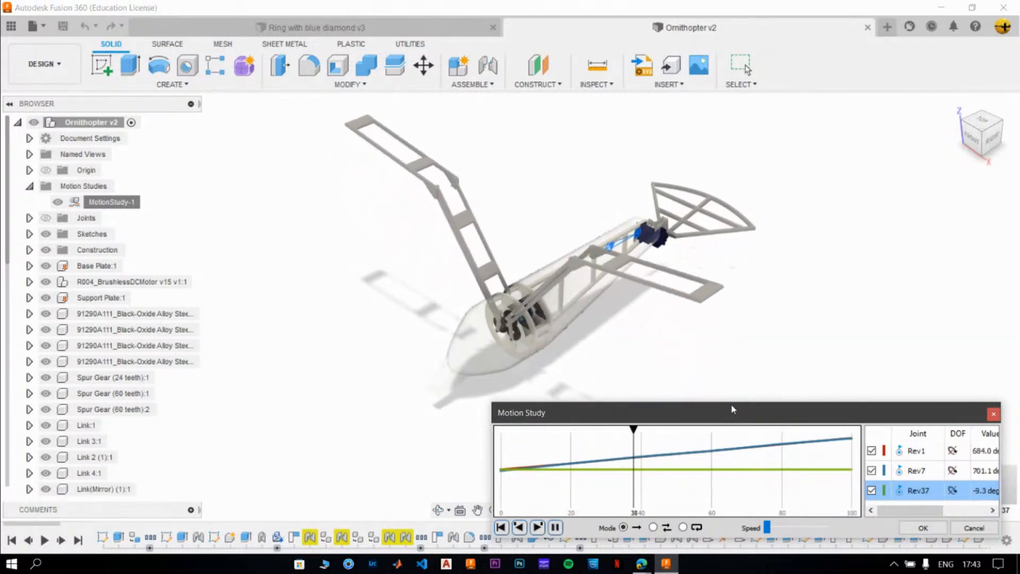
Play the ornithopter's motion study in continuous loop mode.
{"action": "left_click_drag", "start_coordinate": [733, 409], "coordinate": [738, 437]}
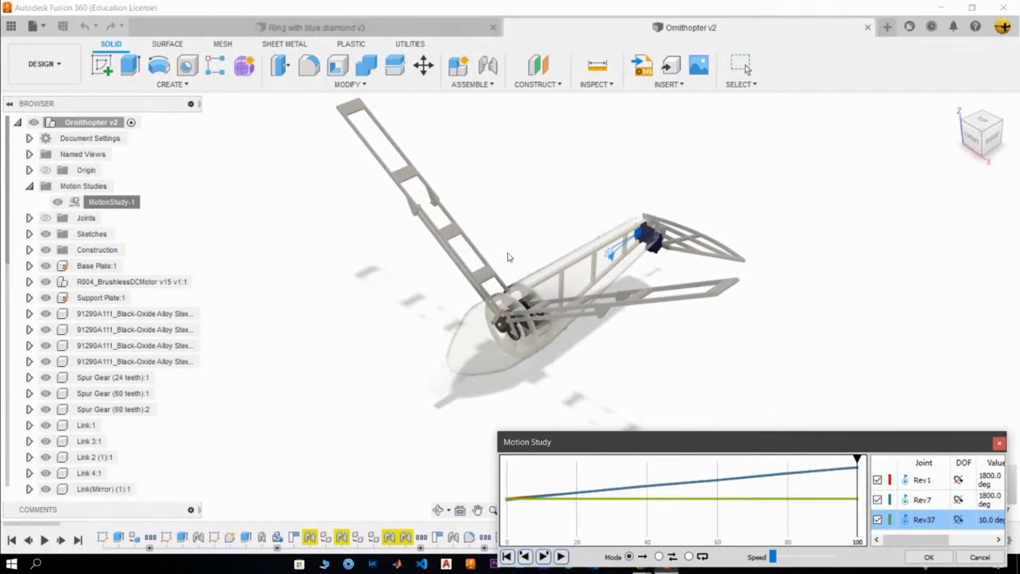
{"action": "left_click", "coordinate": [690, 557]}
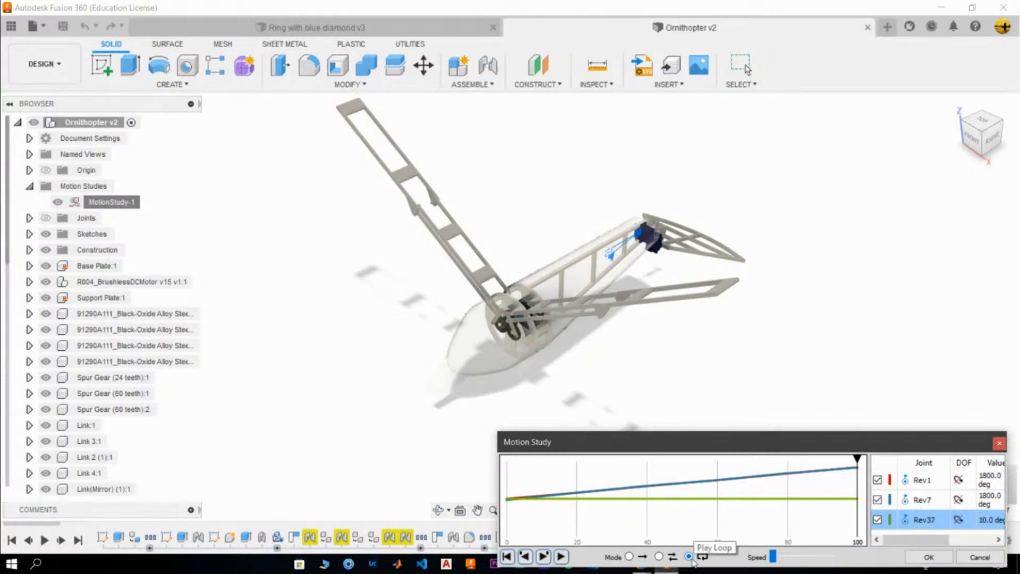
{"action": "left_click", "coordinate": [561, 556]}
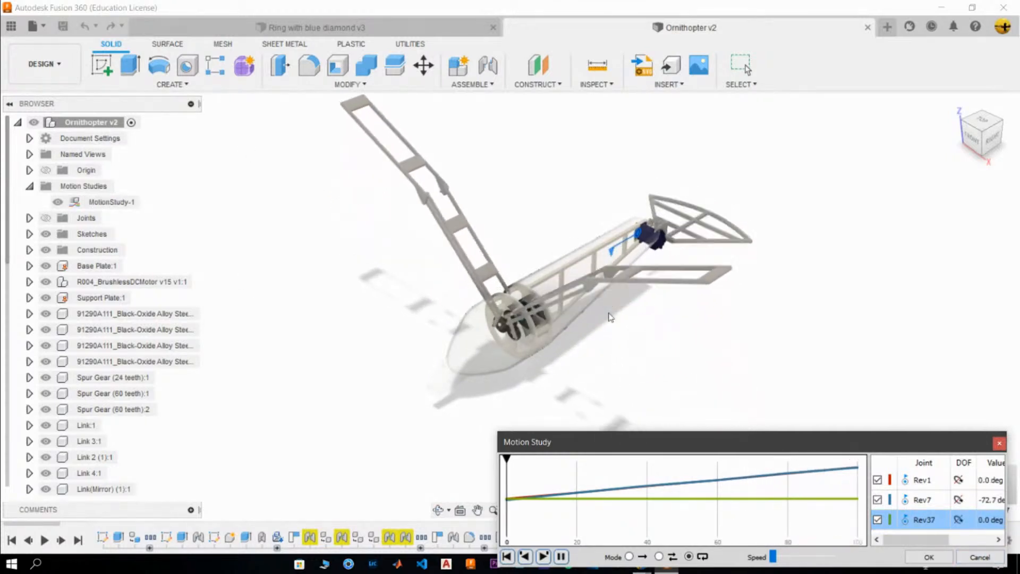
Accept and close the motion study, and revert the ornithopter's parts to their original position.
{"action": "left_click", "coordinate": [929, 557]}
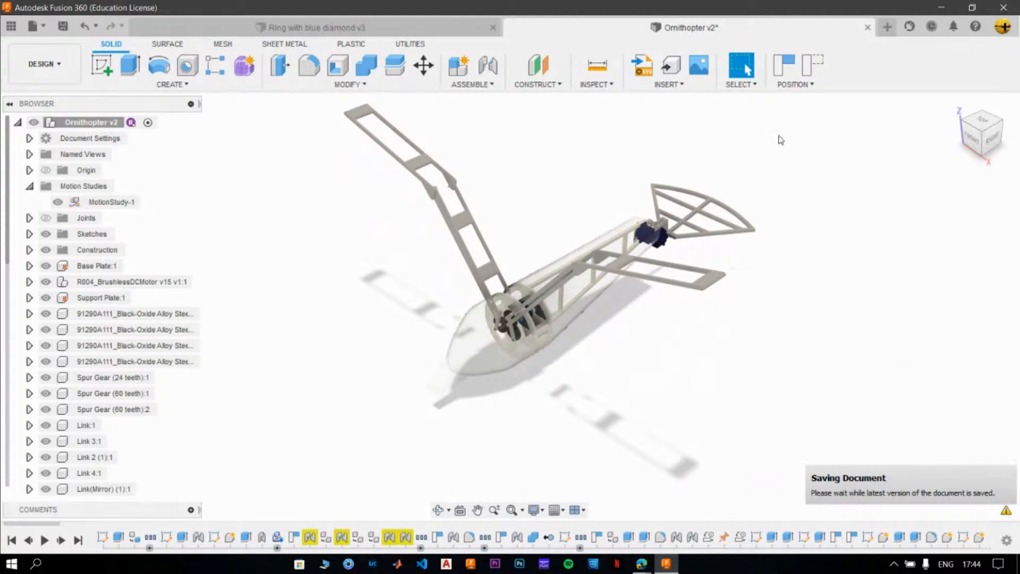
{"action": "left_click", "coordinate": [824, 67]}
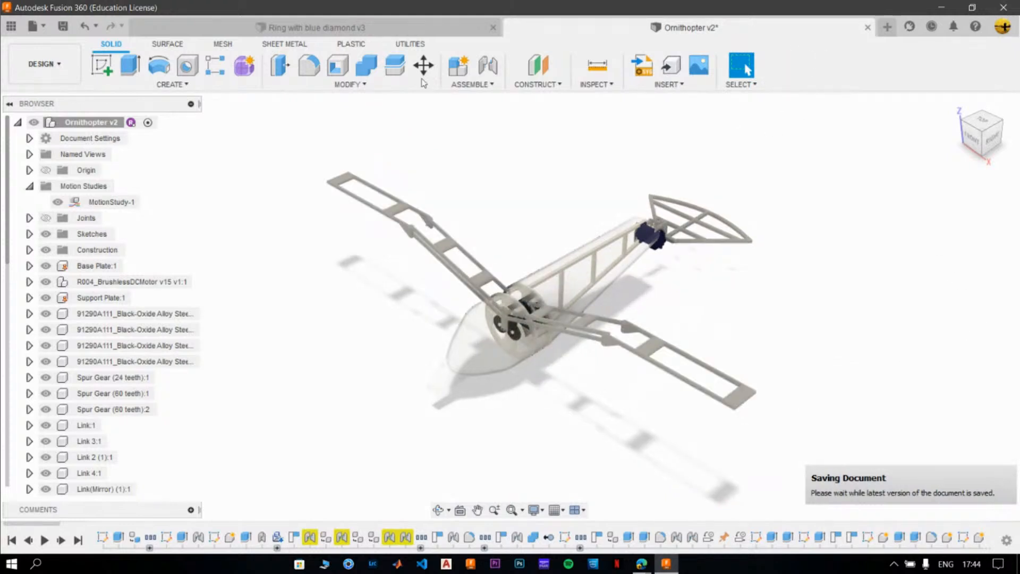
Switch the ornithopter to the Render workspace and check its submitted render in the rendering gallery.
{"action": "left_click", "coordinate": [58, 63]}
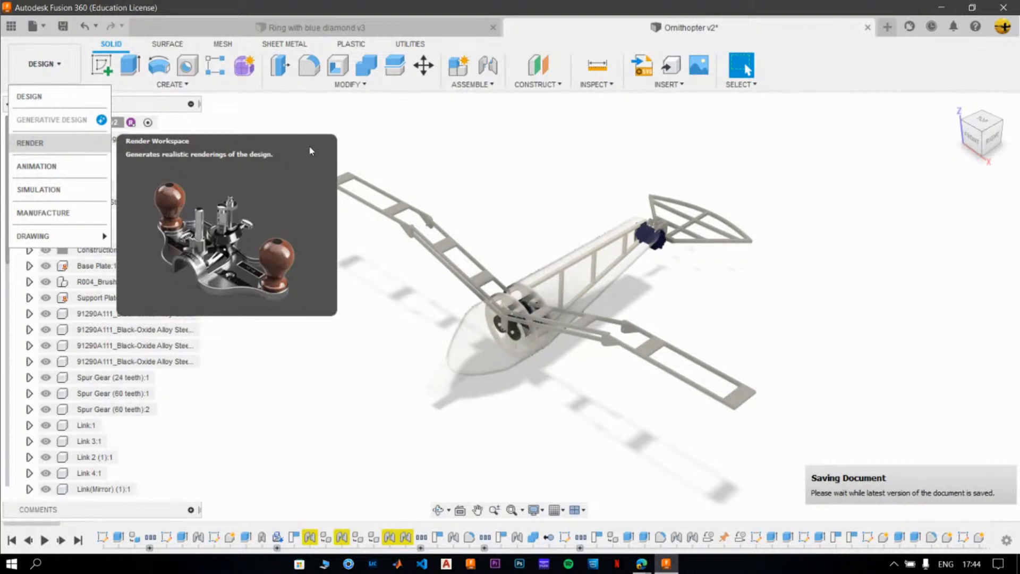
{"action": "left_click", "coordinate": [476, 166]}
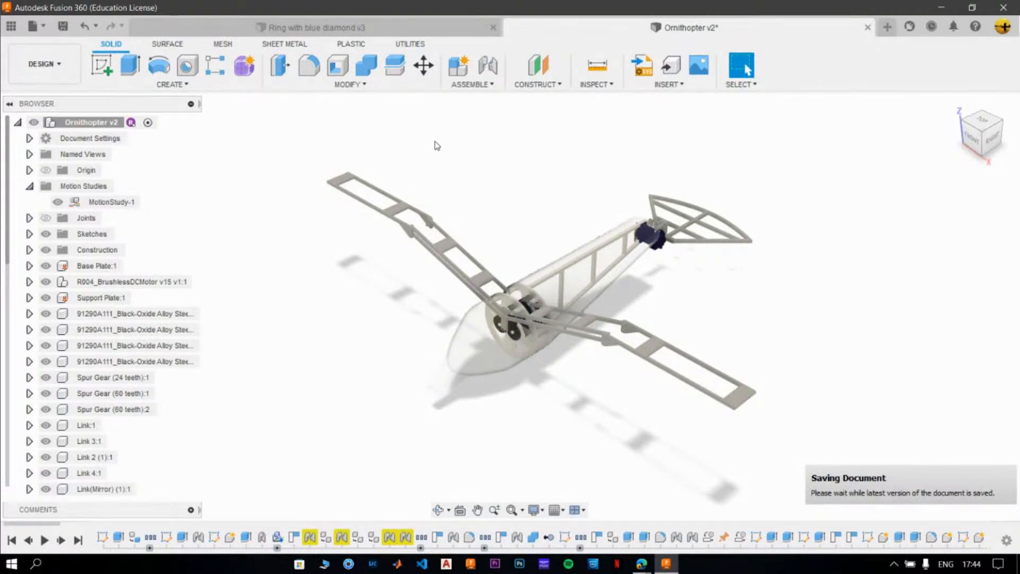
{"action": "left_click", "coordinate": [59, 74]}
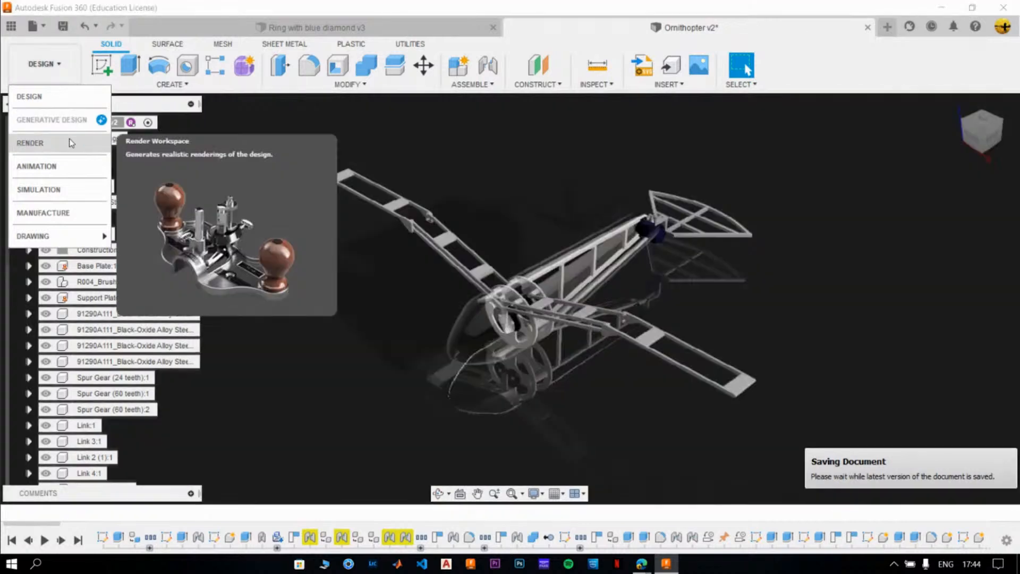
{"action": "left_click", "coordinate": [71, 142]}
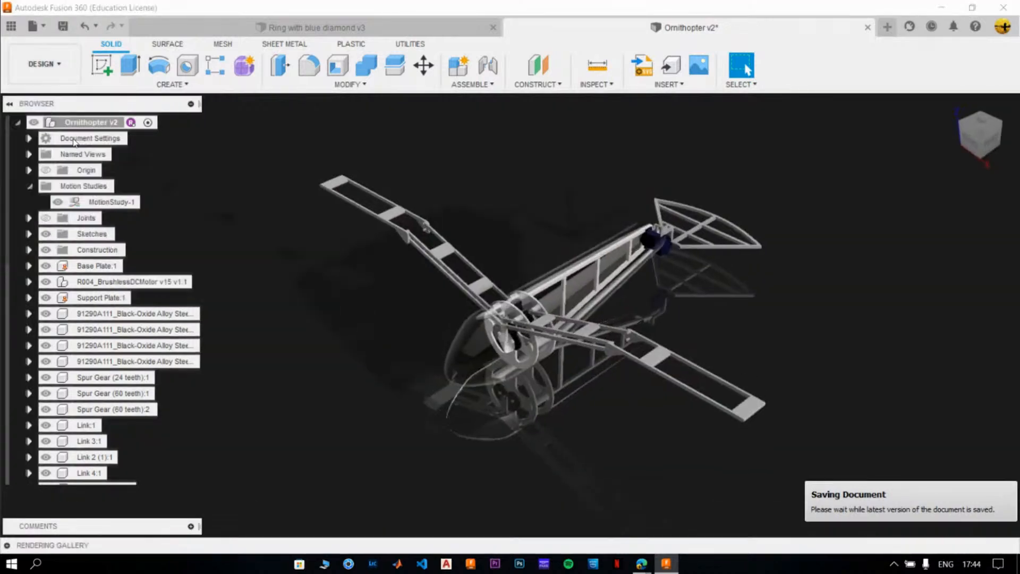
{"action": "left_click", "coordinate": [6, 546]}
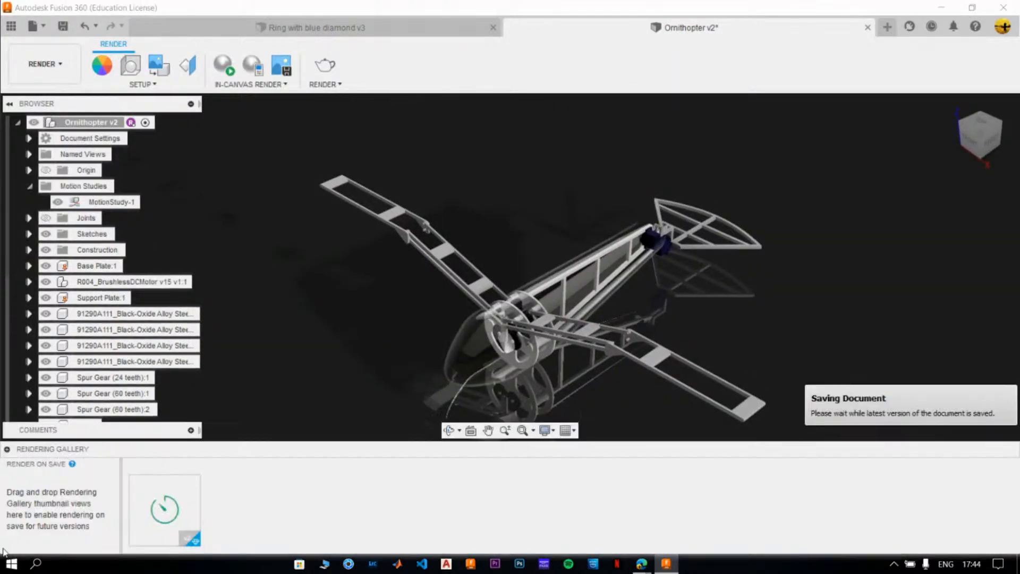
{"action": "left_click", "coordinate": [7, 449]}
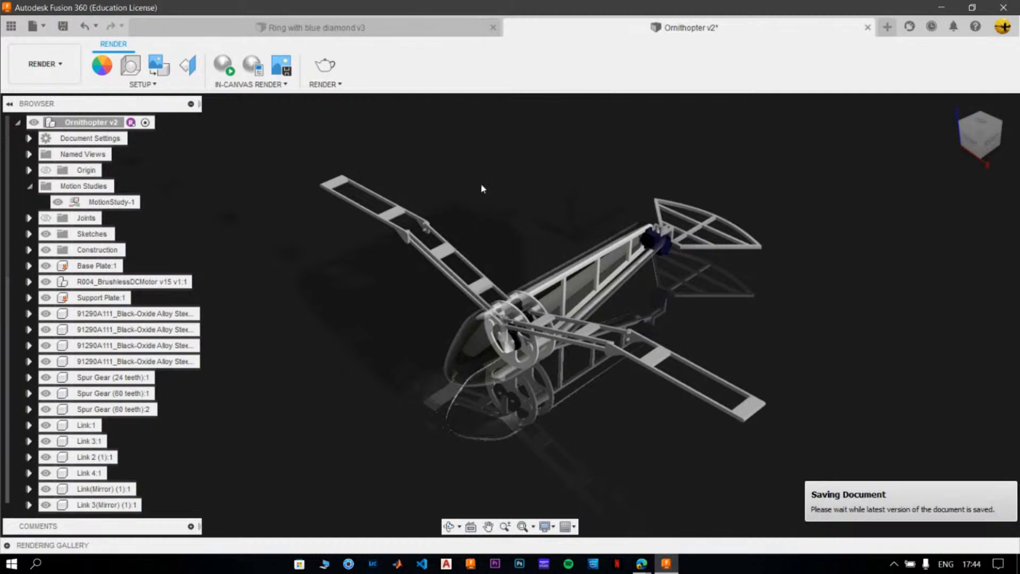
Go to the Ring with blue diamond document and check its submitted render's details in the rendering gallery.
{"action": "left_click", "coordinate": [409, 33]}
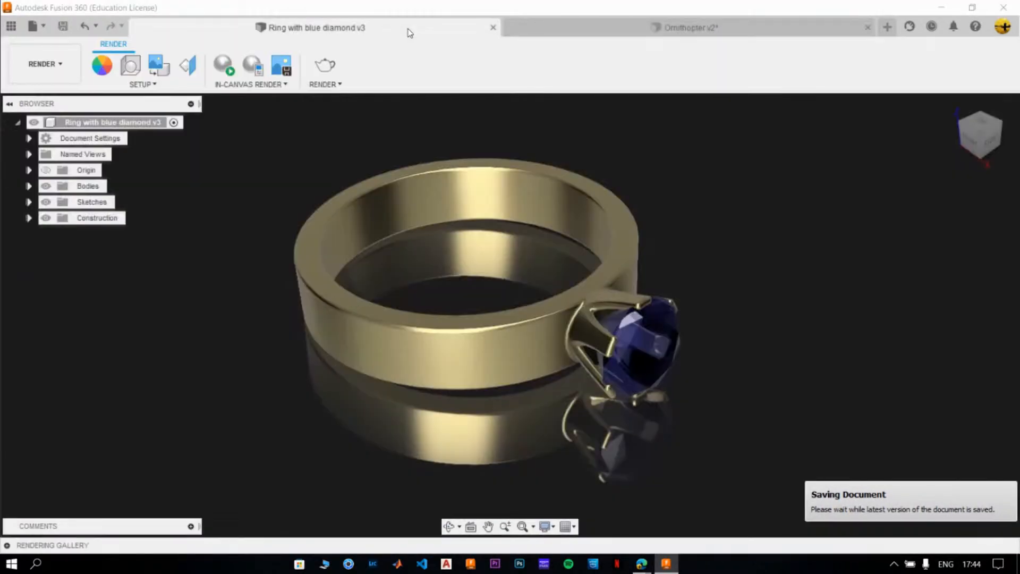
{"action": "left_click", "coordinate": [8, 546]}
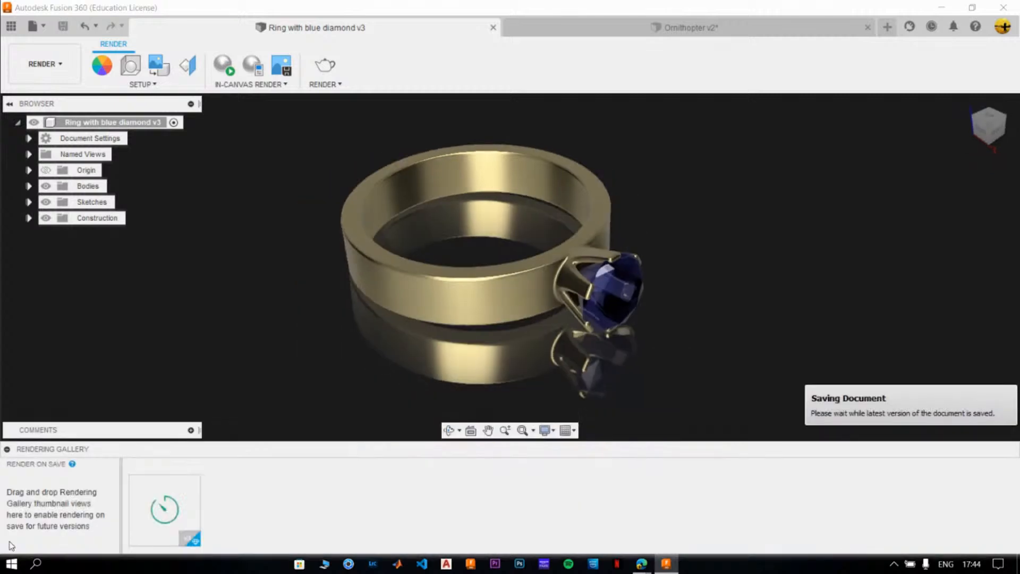
{"action": "mouse_move", "coordinate": [182, 524]}
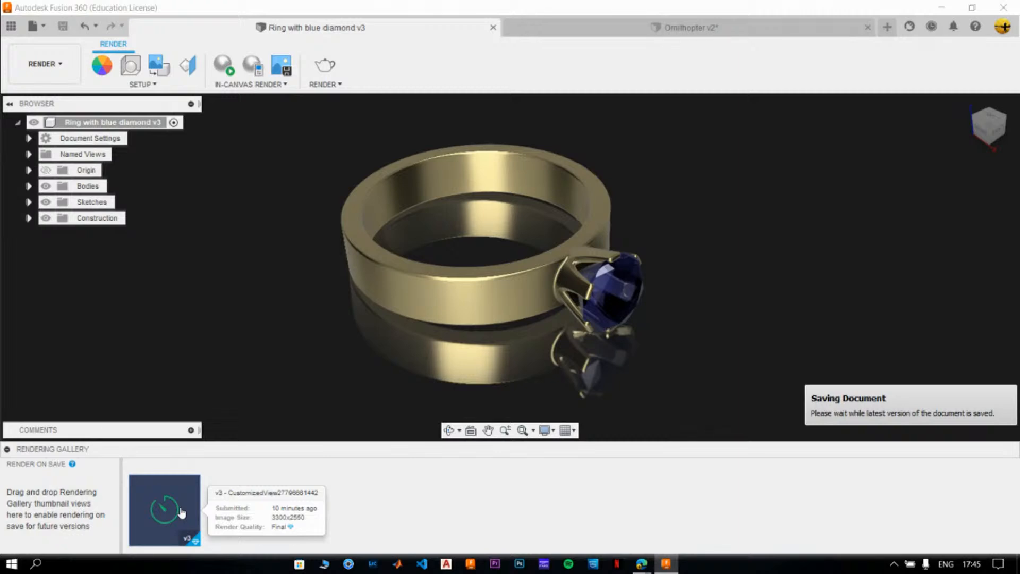
{"action": "left_click", "coordinate": [7, 449]}
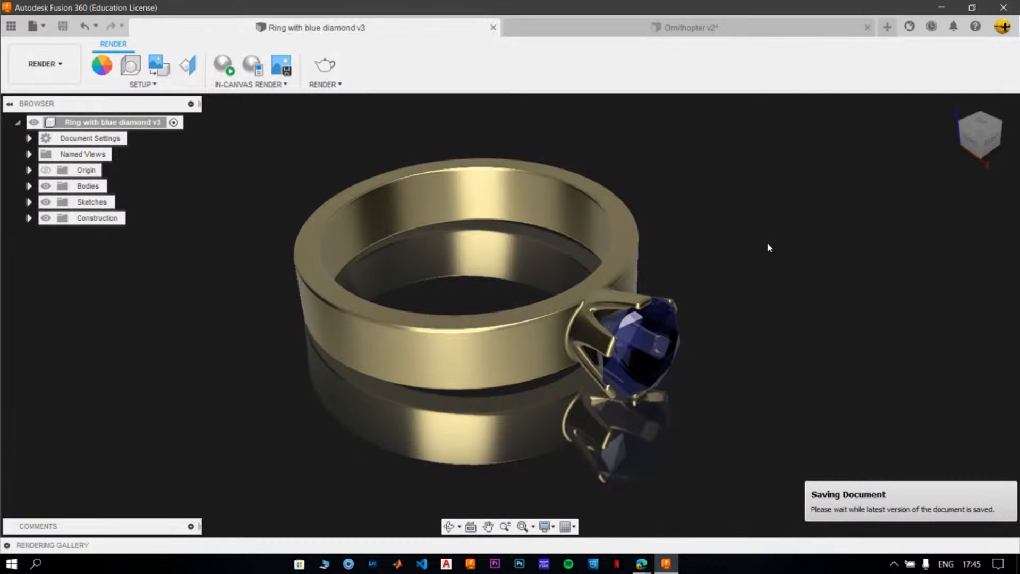
Switch the ring document to the Design workspace and start a sketch on the horizontal origin plane.
{"action": "left_click", "coordinate": [43, 63]}
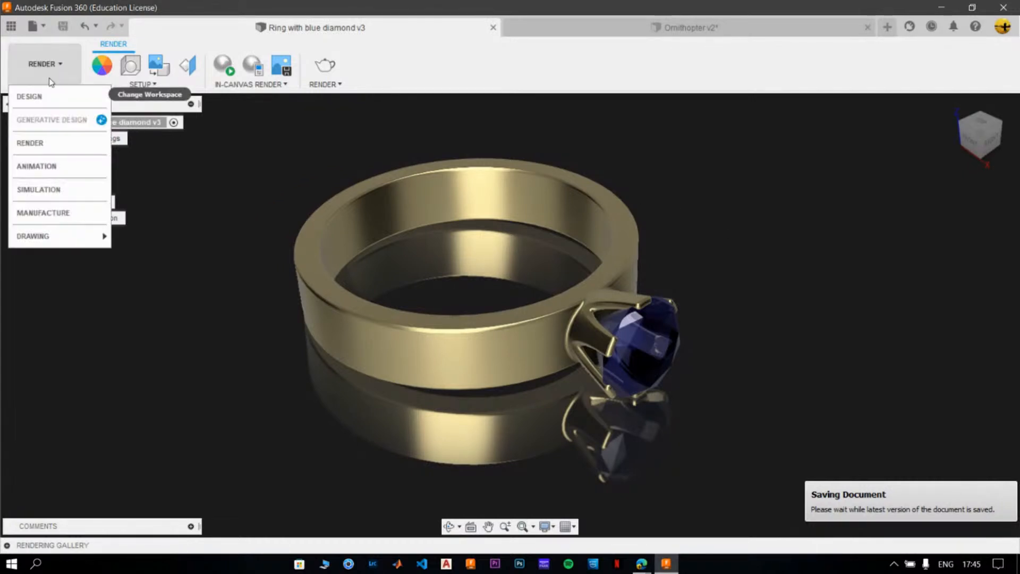
{"action": "left_click", "coordinate": [44, 96]}
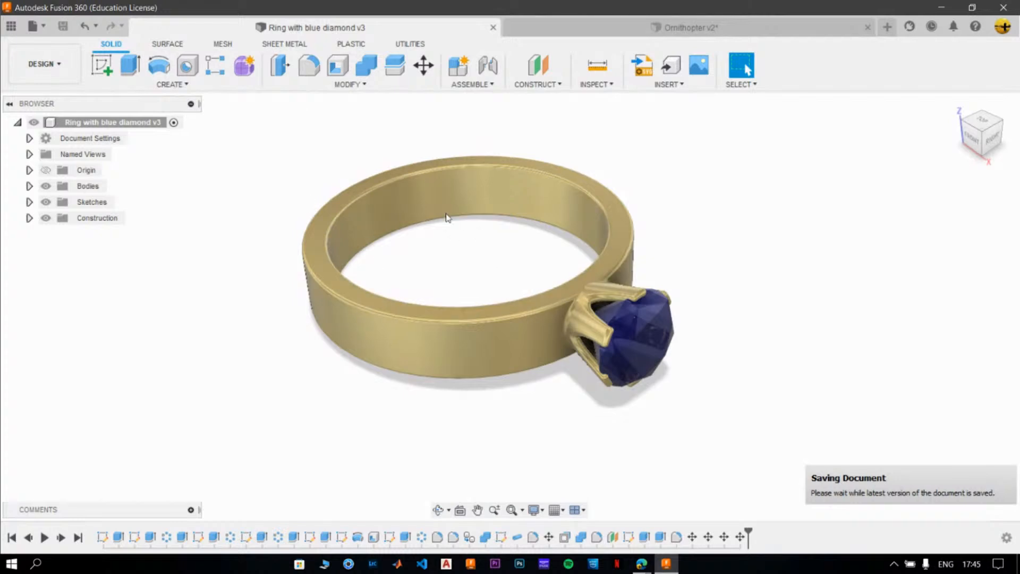
{"action": "left_click", "coordinate": [99, 71]}
{"action": "scroll", "coordinate": [266, 175], "scroll_direction": "down", "scroll_amount": 3}
{"action": "mouse_move", "coordinate": [373, 265]}
{"action": "middle_mouse_down", "text": "shift"}
{"action": "mouse_move", "coordinate": [389, 279]}
{"action": "mouse_move", "coordinate": [414, 191]}
{"action": "mouse_move", "coordinate": [434, 275]}
{"action": "middle_mouse_up", "text": "shift"}
{"action": "left_click", "coordinate": [438, 194]}
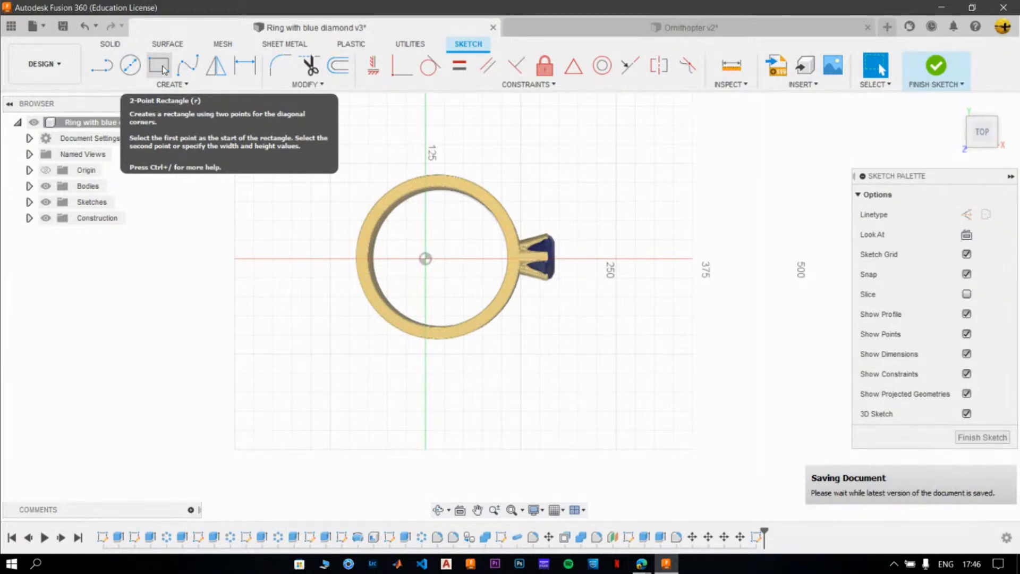
Sketch a two-point rectangle of 350 by 350 mm around the whole ring and finish the sketch.
{"action": "left_click", "coordinate": [164, 69]}
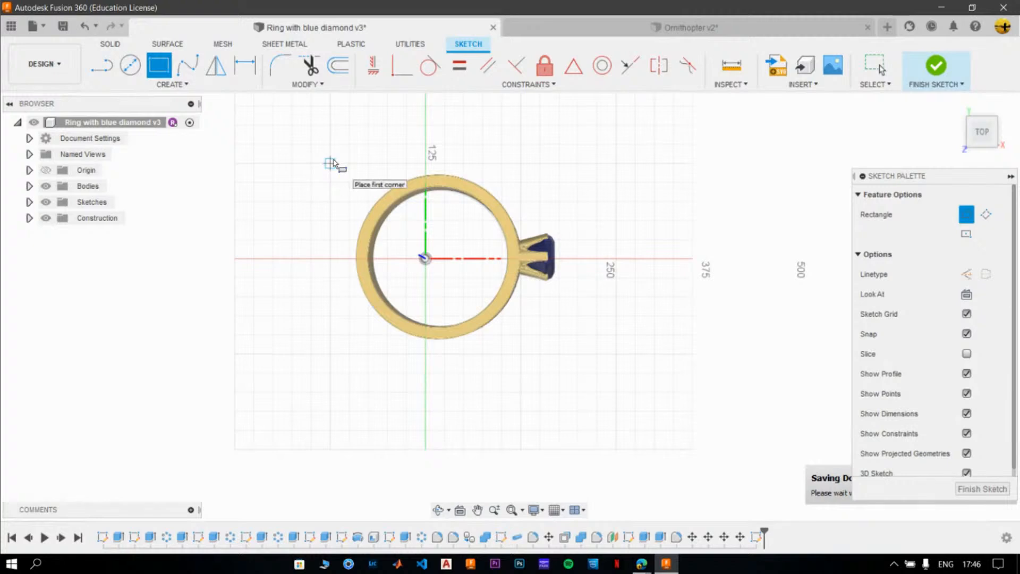
{"action": "left_click", "coordinate": [311, 124]}
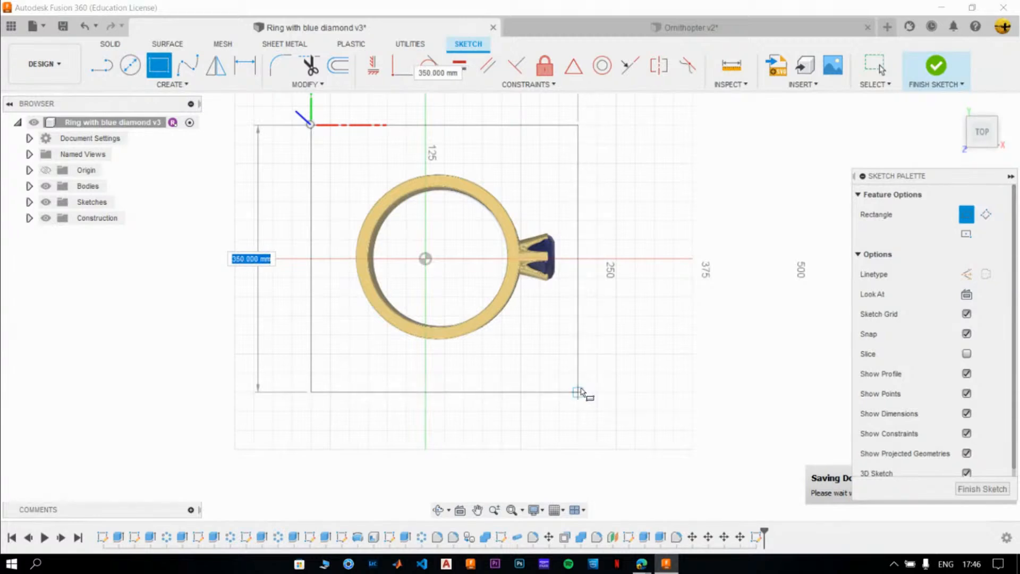
{"action": "left_click", "coordinate": [581, 393]}
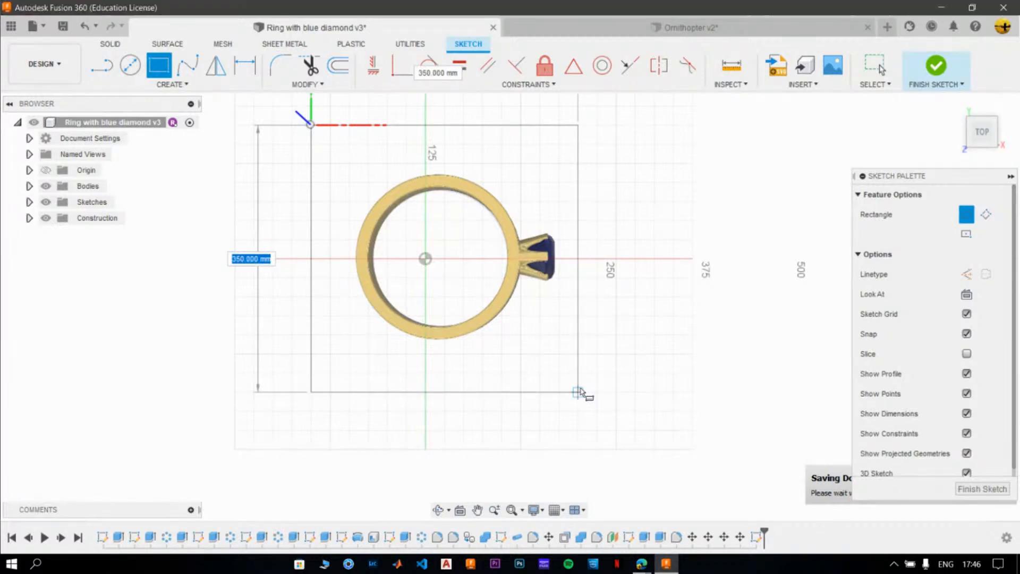
{"action": "key", "text": "Escape"}
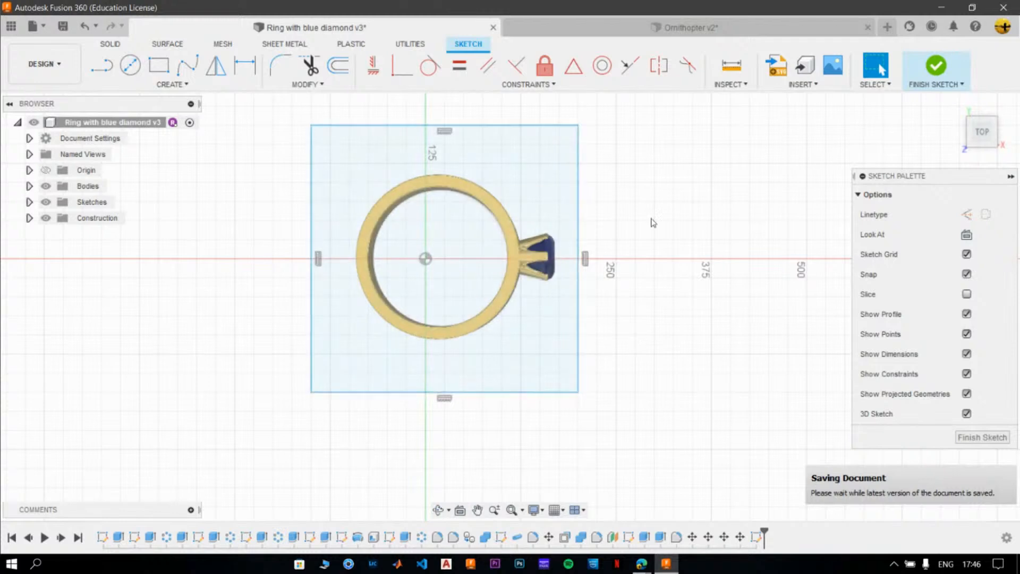
{"action": "left_click", "coordinate": [983, 438]}
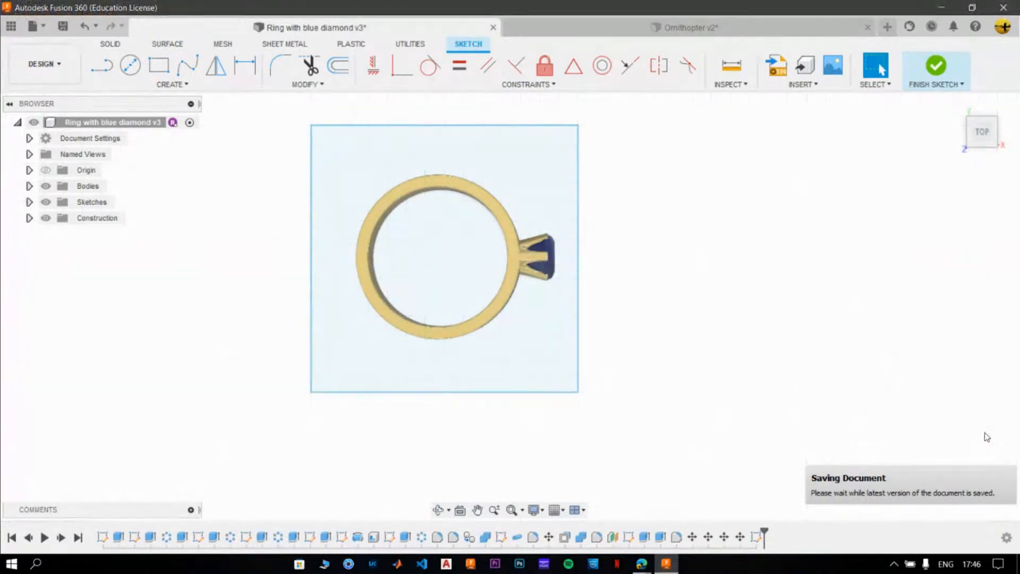
Extrude the rectangle 30 mm downward below the ring as a new component.
{"action": "left_click", "coordinate": [956, 104]}
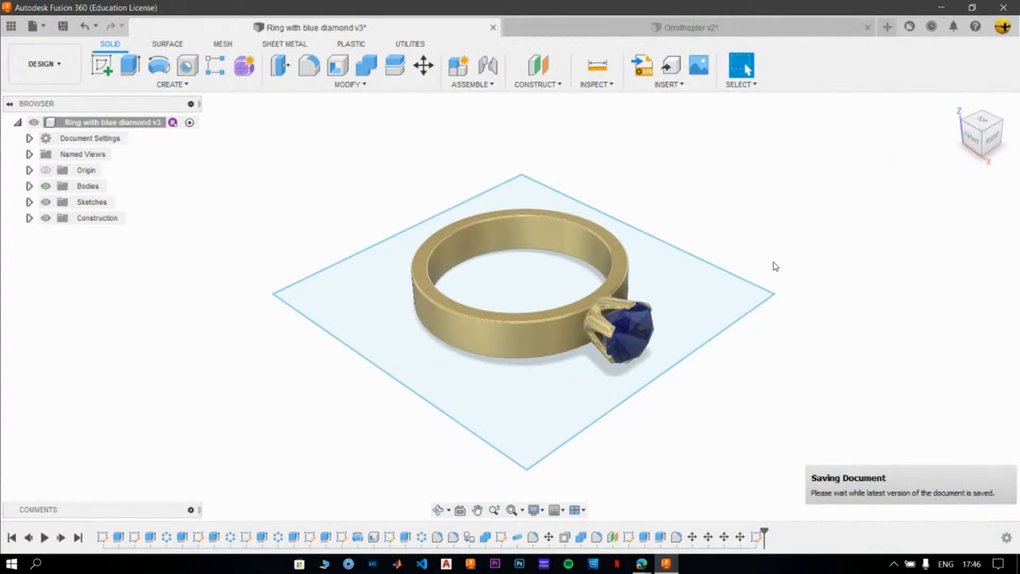
{"action": "key", "text": "e"}
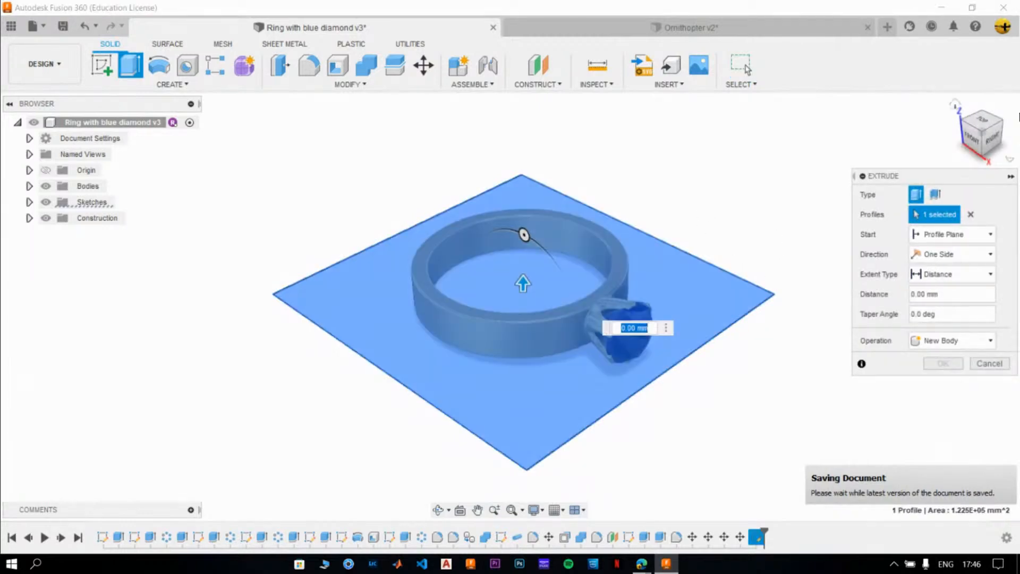
{"action": "left_click", "coordinate": [969, 142]}
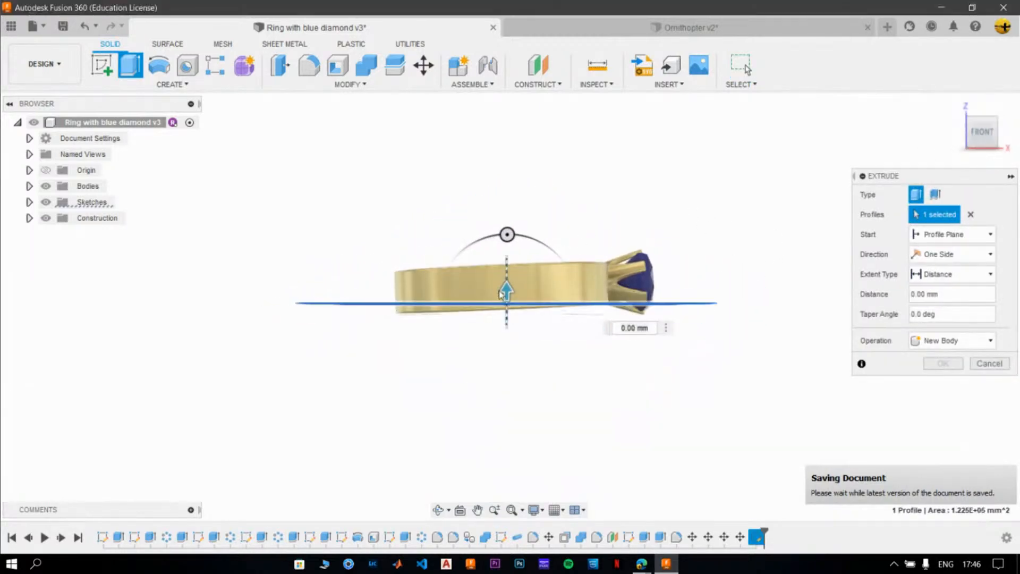
{"action": "left_click_drag", "start_coordinate": [506, 288], "coordinate": [517, 317]}
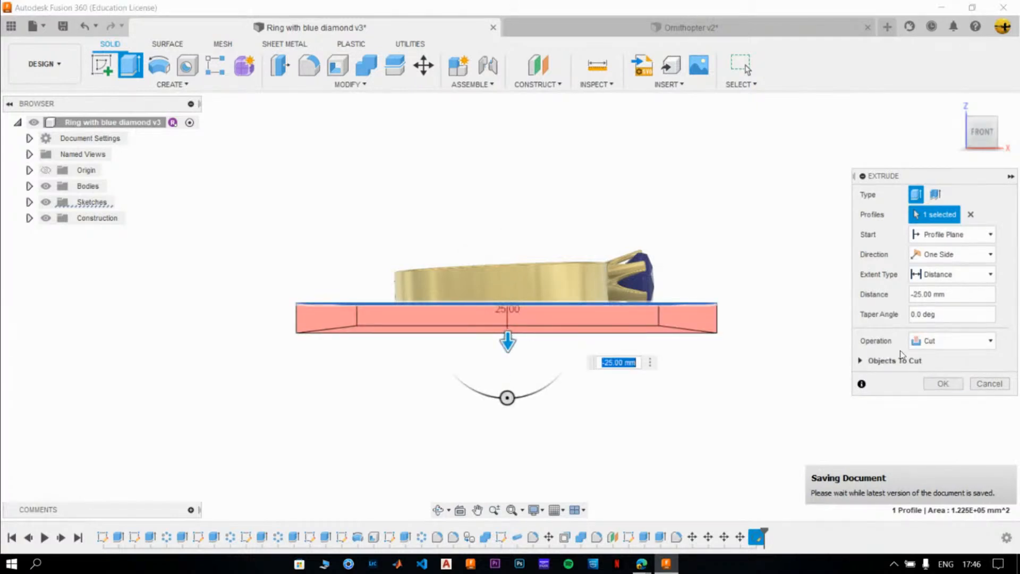
{"action": "scroll", "coordinate": [741, 314], "scroll_direction": "up", "scroll_amount": 2}
{"action": "middle_click_drag", "start_coordinate": [740, 314], "coordinate": [699, 318]}
{"action": "scroll", "coordinate": [642, 353], "scroll_direction": "down", "scroll_amount": 2}
{"action": "middle_click_drag", "start_coordinate": [650, 350], "coordinate": [697, 341]}
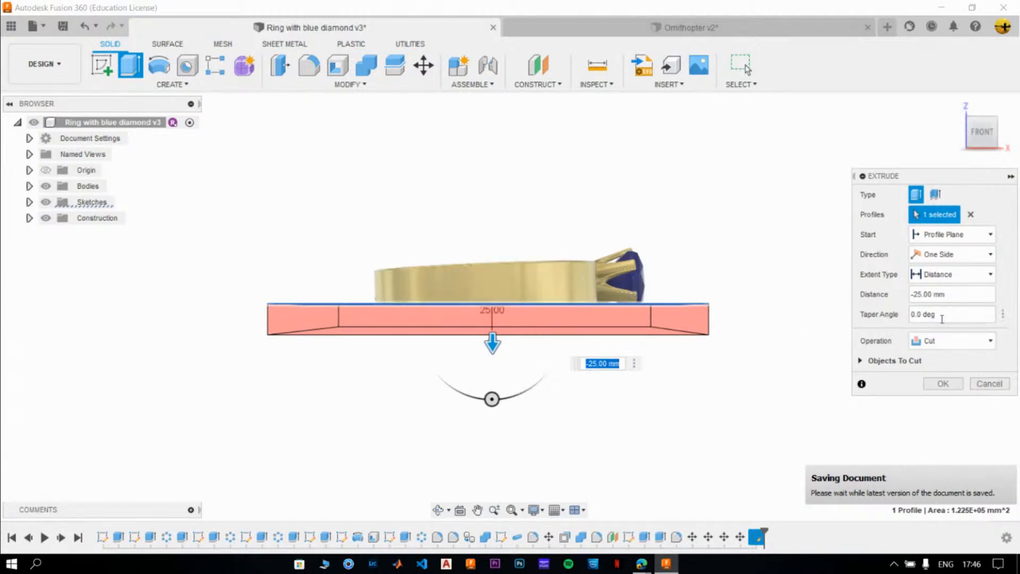
{"action": "left_click", "coordinate": [946, 347]}
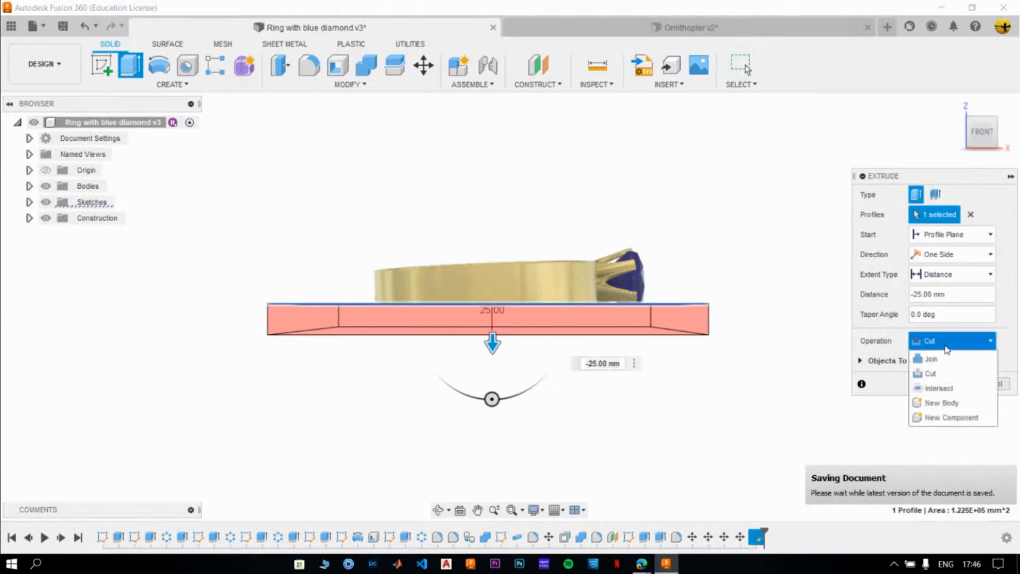
{"action": "left_click", "coordinate": [952, 418]}
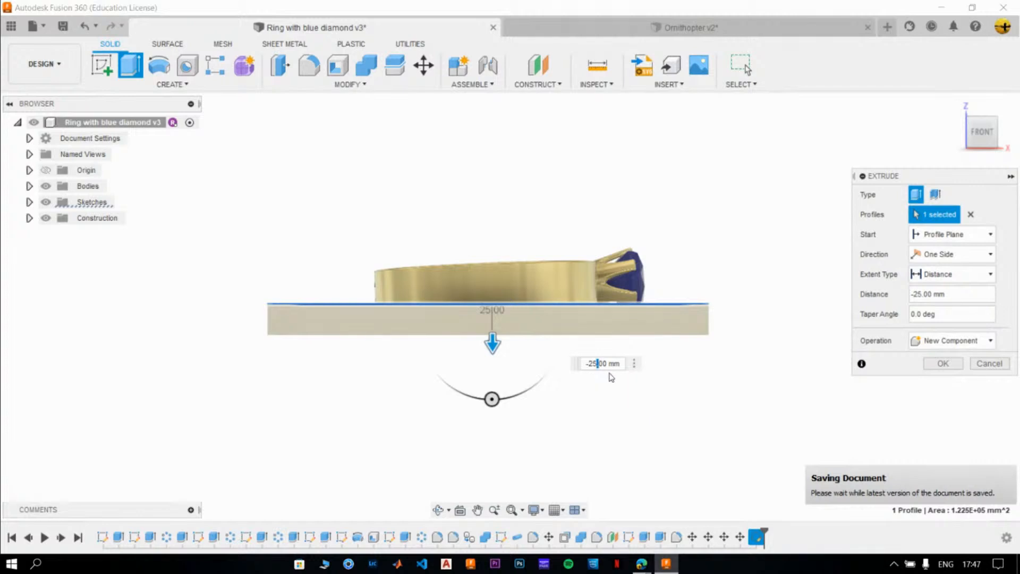
{"action": "type", "text": "4"}
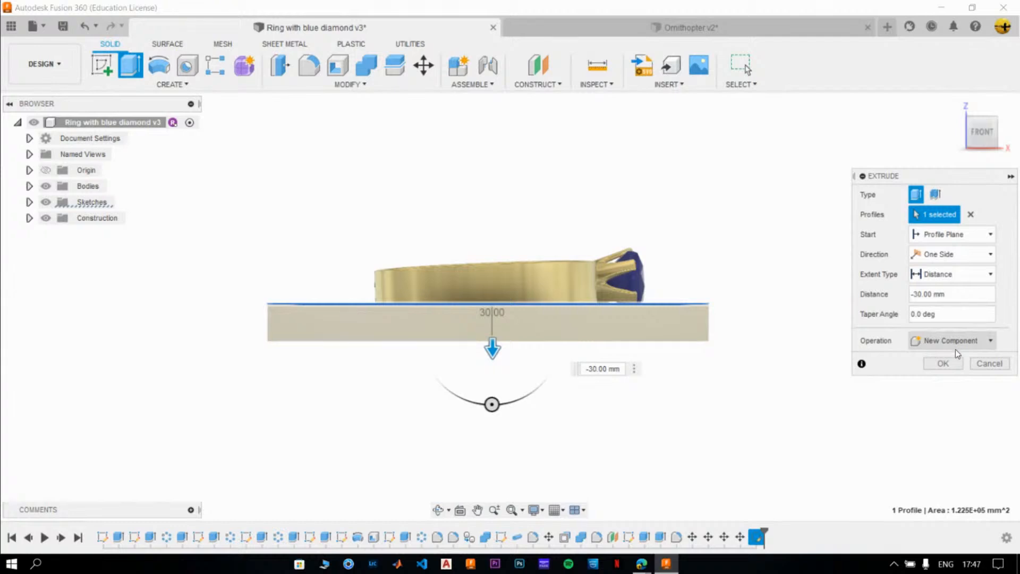
{"action": "left_click", "coordinate": [944, 364]}
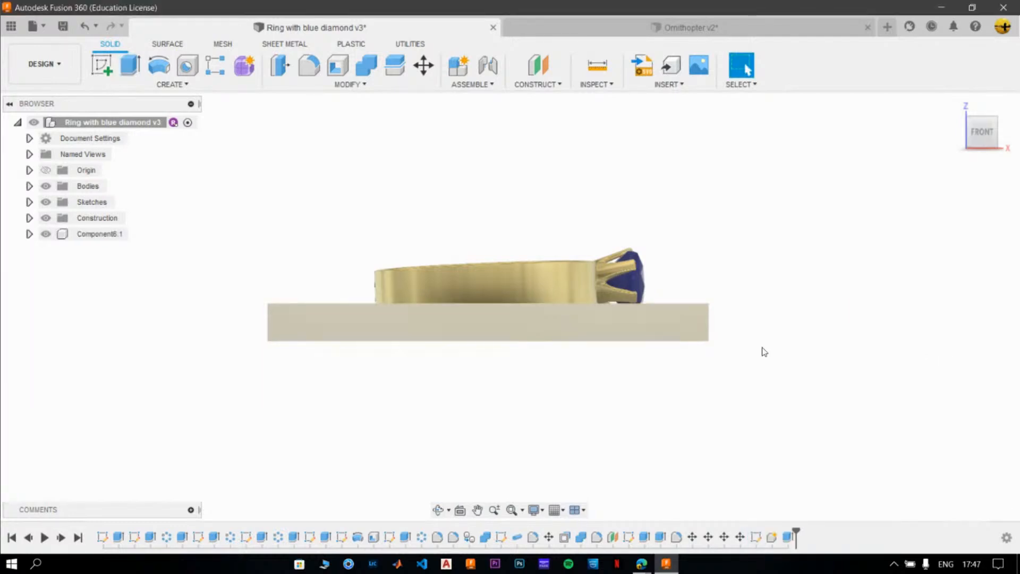
Rename the new slab component as Base.
{"action": "left_click", "coordinate": [109, 234]}
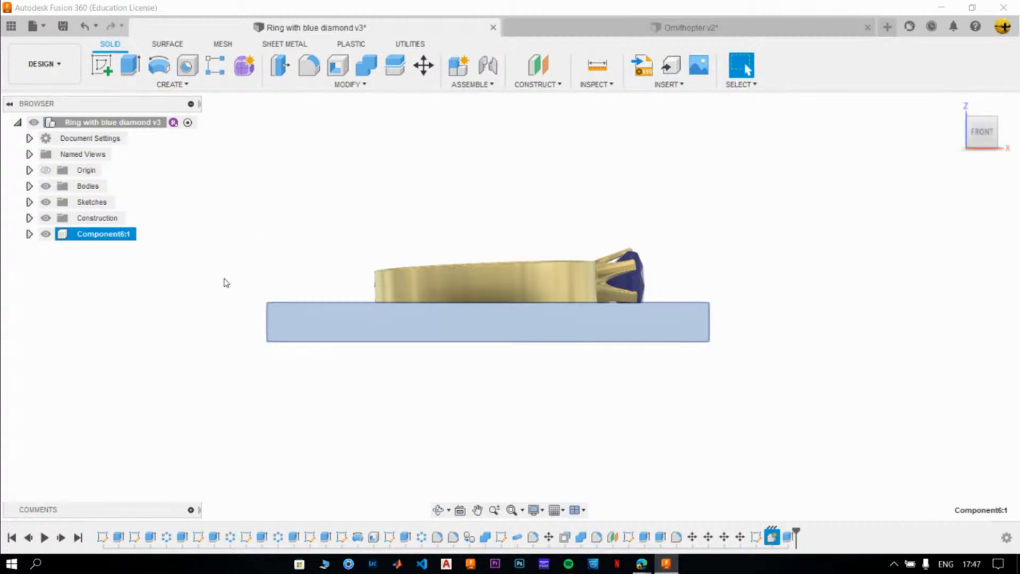
{"action": "double_click", "coordinate": [122, 235]}
{"action": "type", "text": "Base"}
{"action": "key", "text": "Escape"}
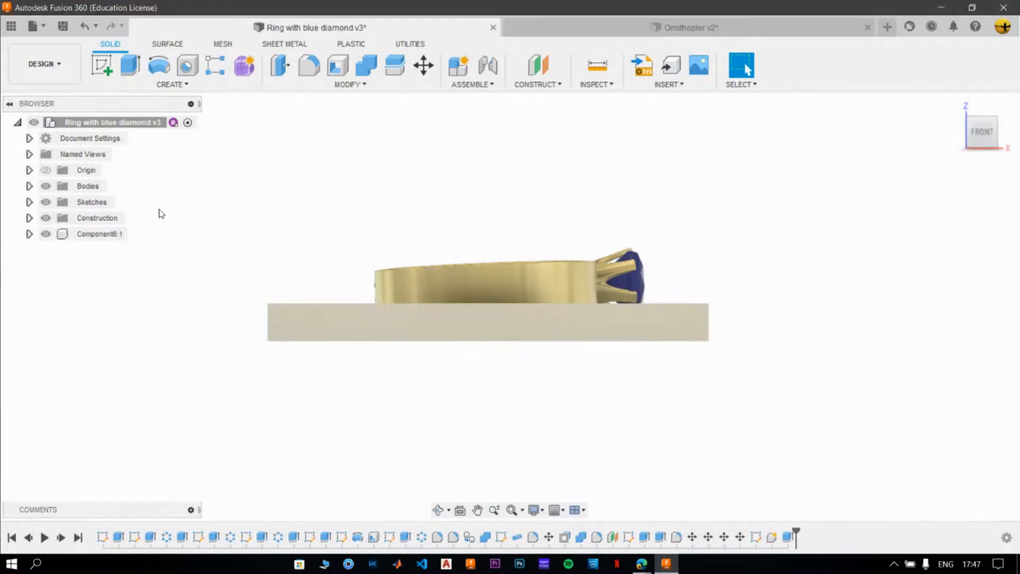
{"action": "left_click", "coordinate": [109, 236]}
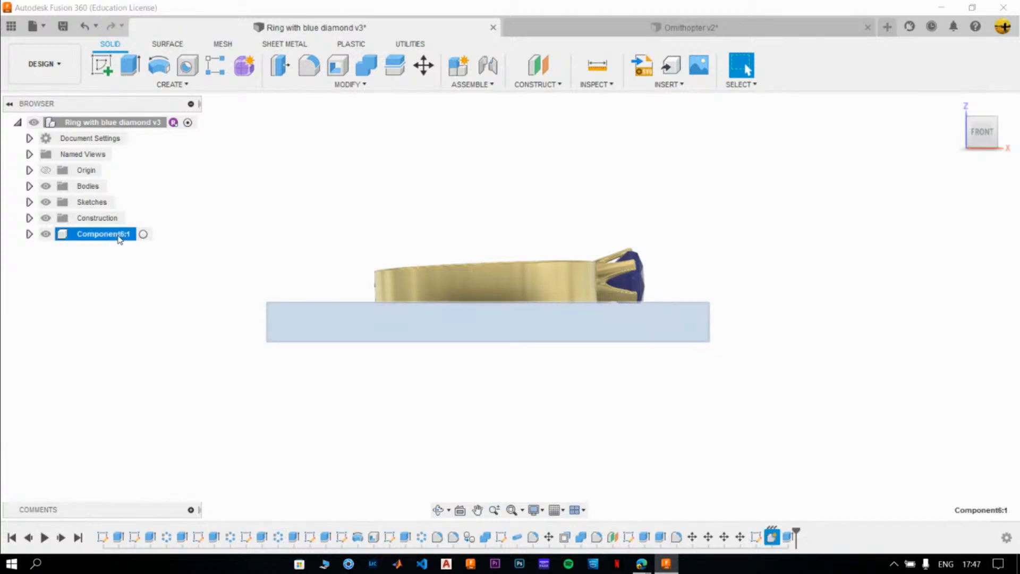
{"action": "double_click", "coordinate": [120, 238]}
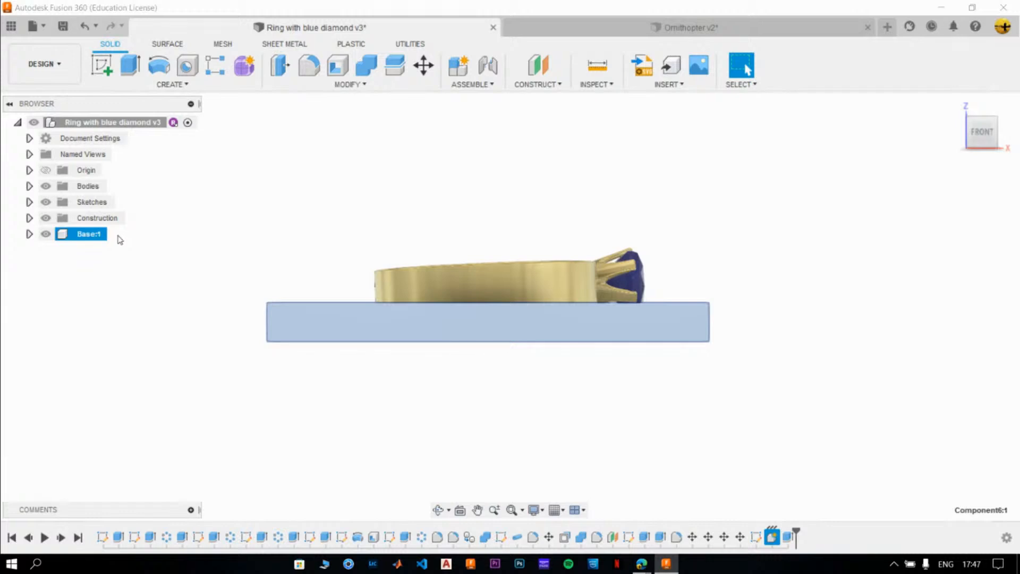
{"action": "left_click", "coordinate": [287, 200]}
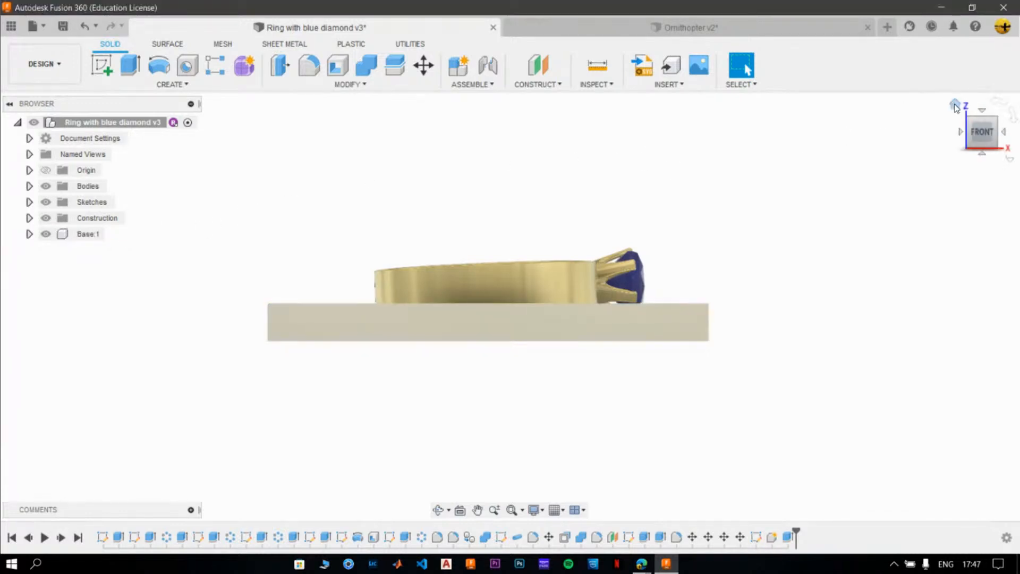
Try to move both ring bodies, Body1 and Body2, 10 mm upward out of the base slab.
{"action": "left_click", "coordinate": [955, 105]}
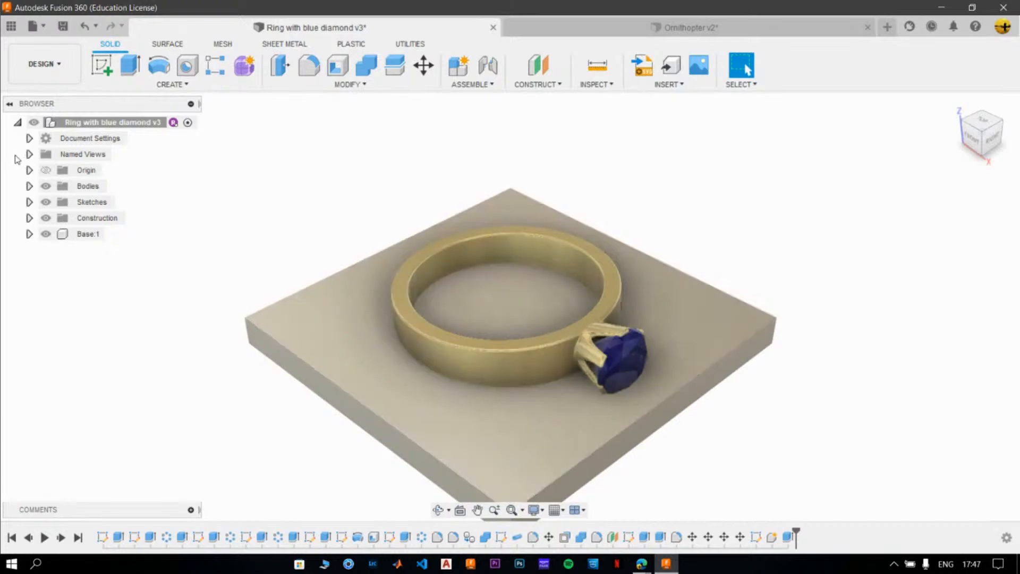
{"action": "left_click", "coordinate": [28, 186]}
{"action": "left_click", "coordinate": [100, 202]}
{"action": "left_click", "coordinate": [100, 218], "text": "shift"}
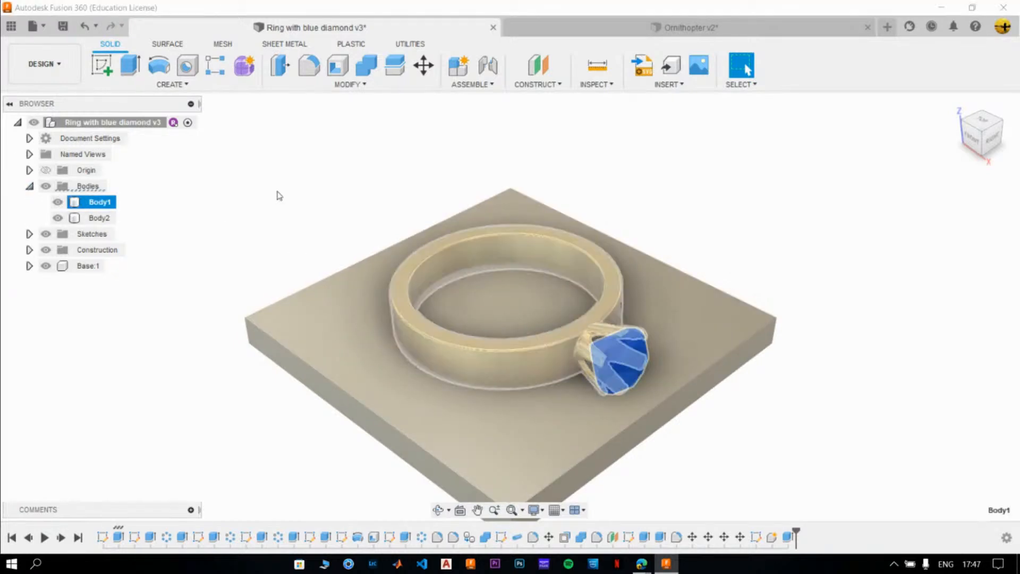
{"action": "left_click", "coordinate": [595, 265], "text": "shift"}
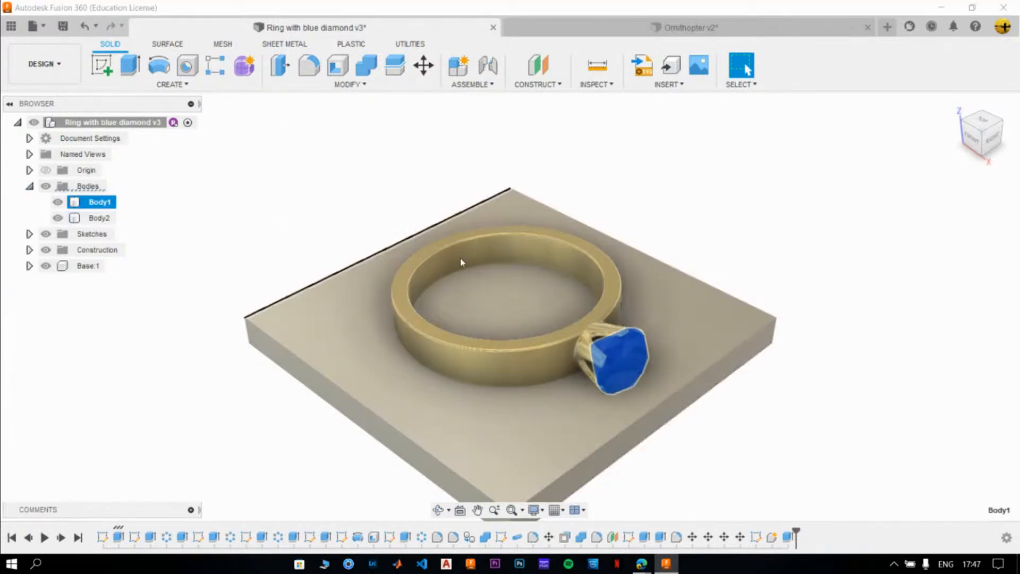
{"action": "left_click", "coordinate": [100, 219], "text": "shift"}
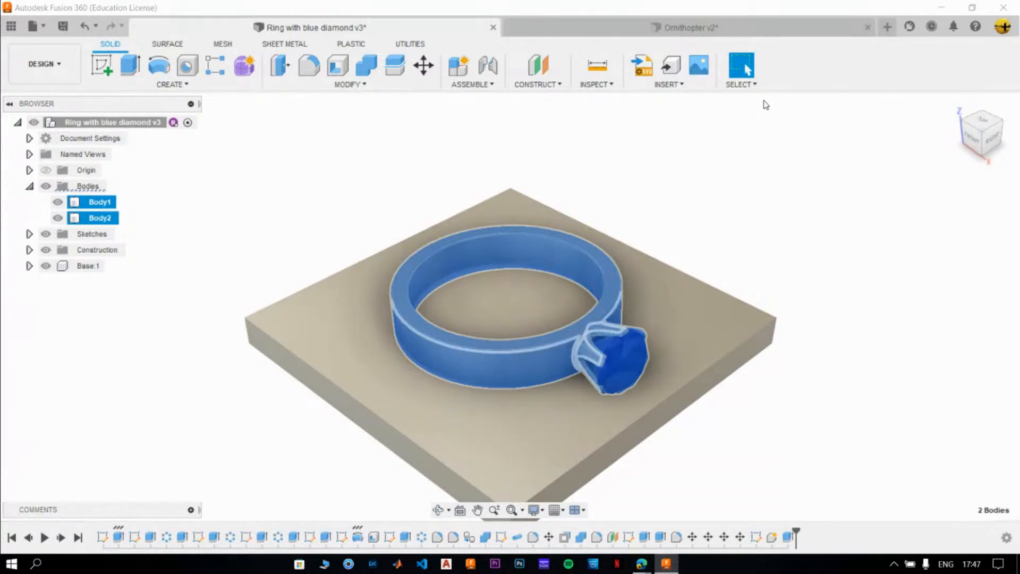
{"action": "left_click", "coordinate": [978, 133]}
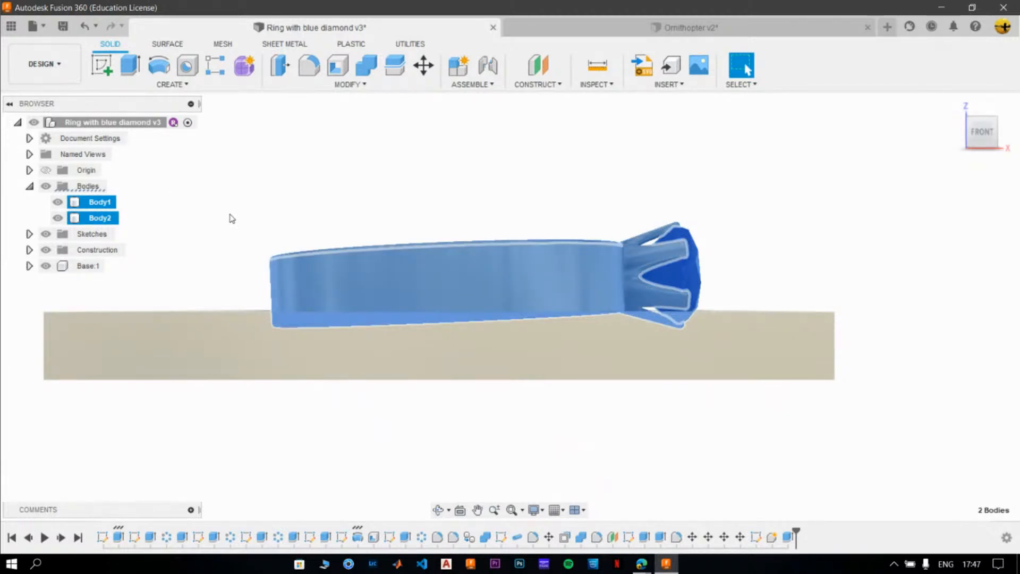
{"action": "key", "text": "m"}
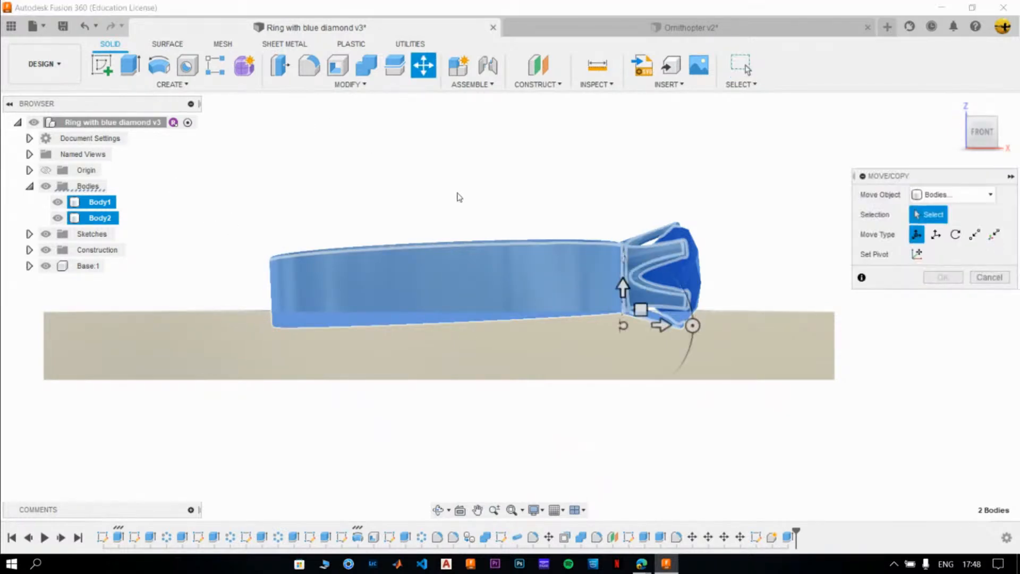
{"action": "left_click_drag", "start_coordinate": [622, 283], "coordinate": [622, 269]}
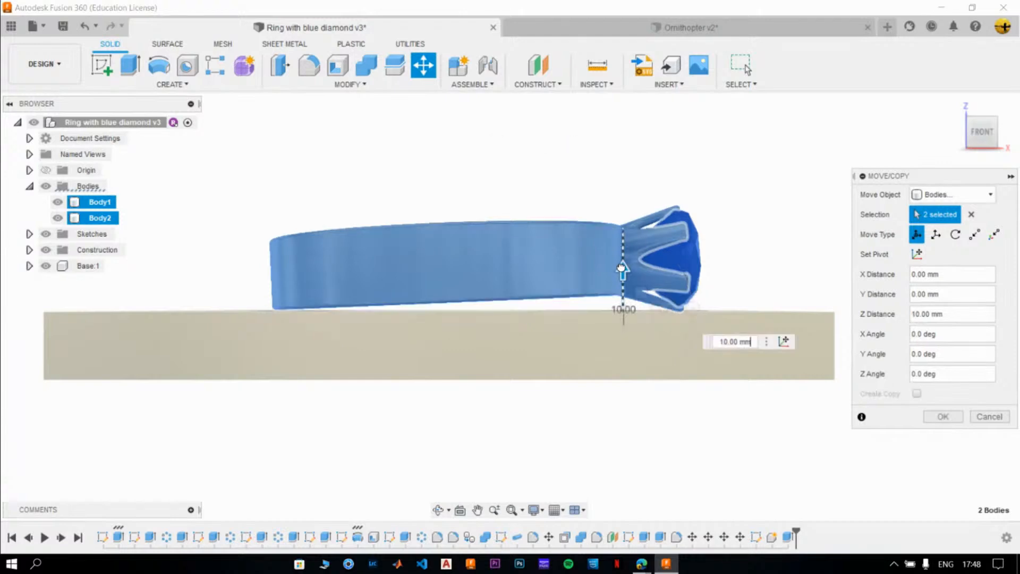
{"action": "scroll", "coordinate": [647, 285], "scroll_direction": "up", "scroll_amount": 3}
{"action": "scroll", "coordinate": [526, 328], "scroll_direction": "down", "scroll_amount": 4}
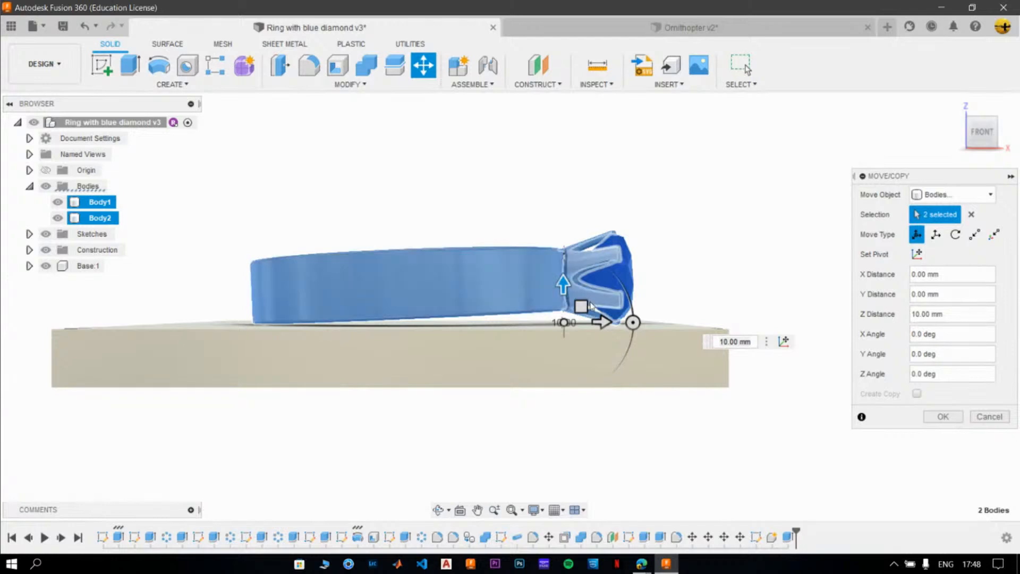
{"action": "scroll", "coordinate": [571, 377], "scroll_direction": "up", "scroll_amount": 4}
{"action": "scroll", "coordinate": [571, 376], "scroll_direction": "down", "scroll_amount": 2}
{"action": "scroll", "coordinate": [573, 369], "scroll_direction": "up", "scroll_amount": 3}
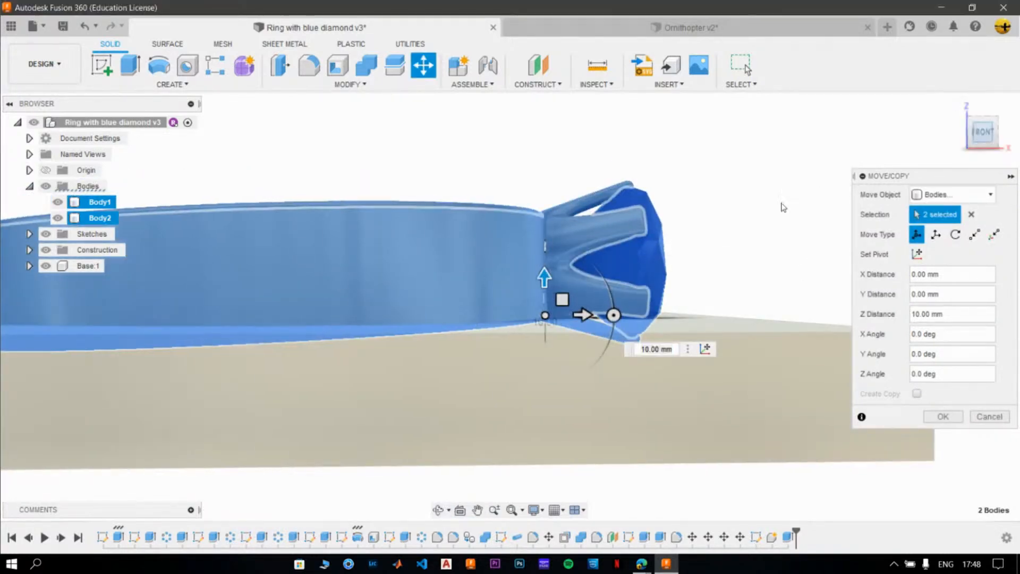
{"action": "scroll", "coordinate": [461, 387], "scroll_direction": "down", "scroll_amount": 6}
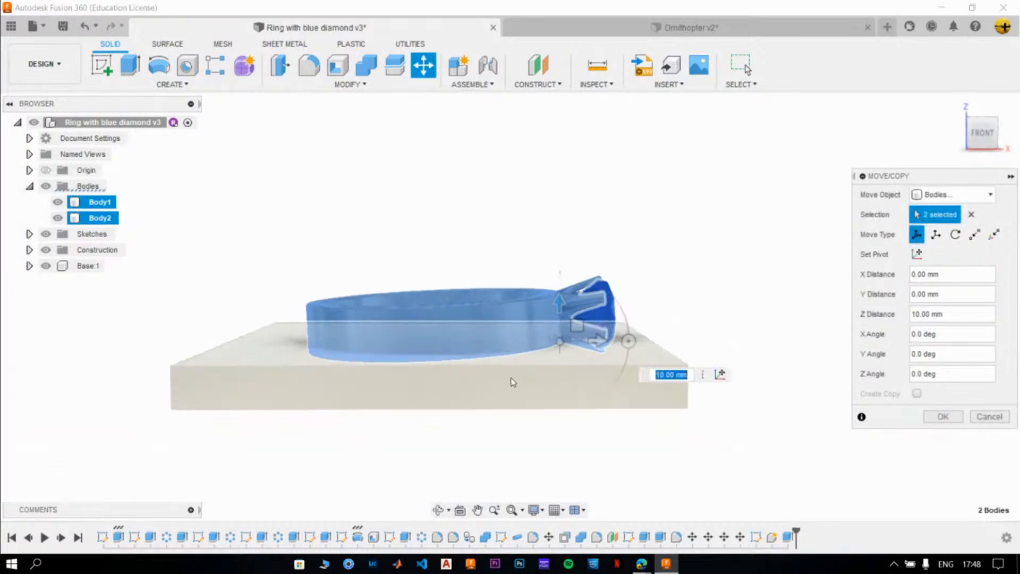
{"action": "key", "text": "Return"}
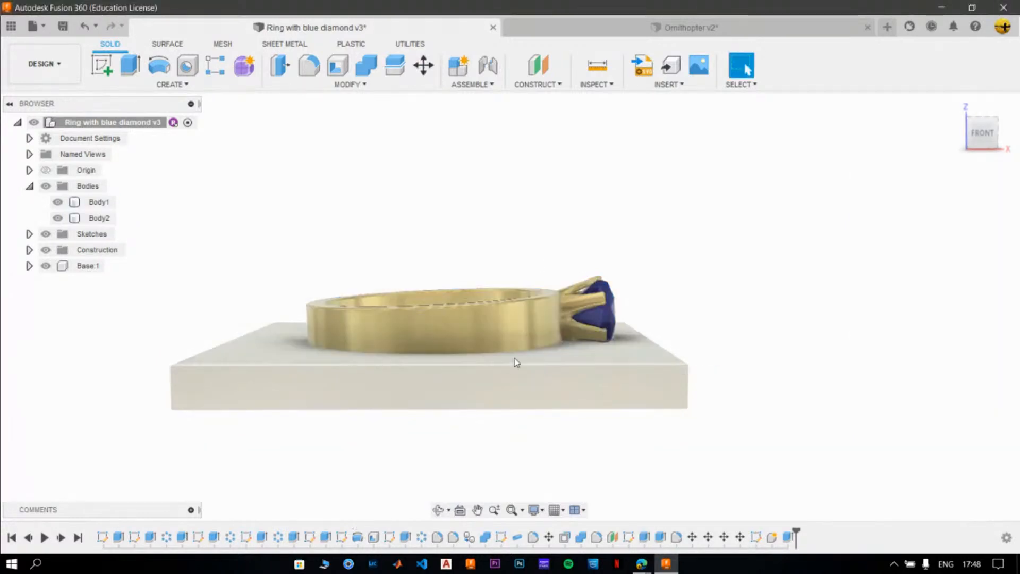
Move Body1 and Body2 together 10 mm upward along Z so the ring rests on the base.
{"action": "left_click", "coordinate": [99, 202]}
{"action": "left_click", "coordinate": [109, 219], "text": "ctrl"}
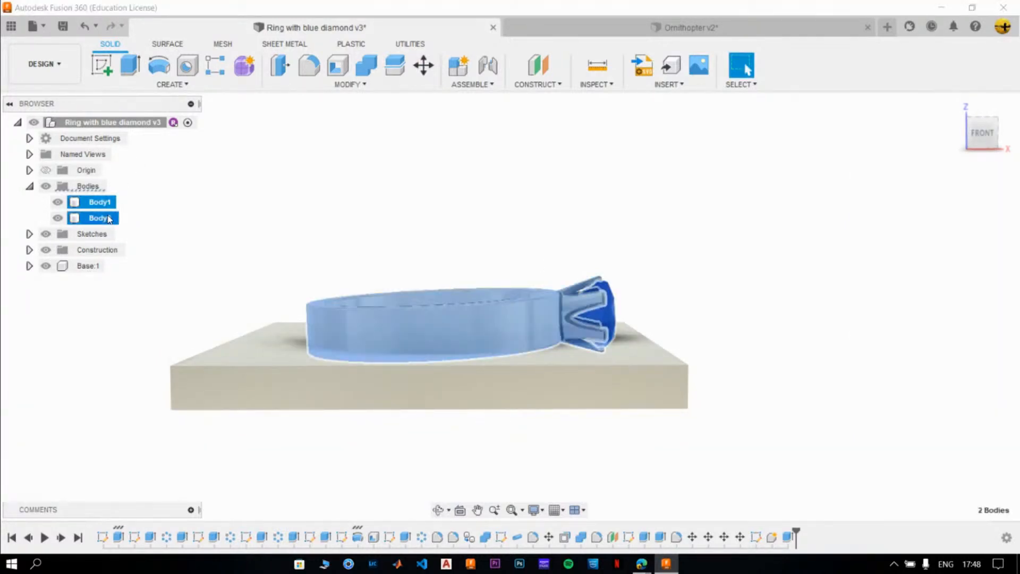
{"action": "key", "text": "m"}
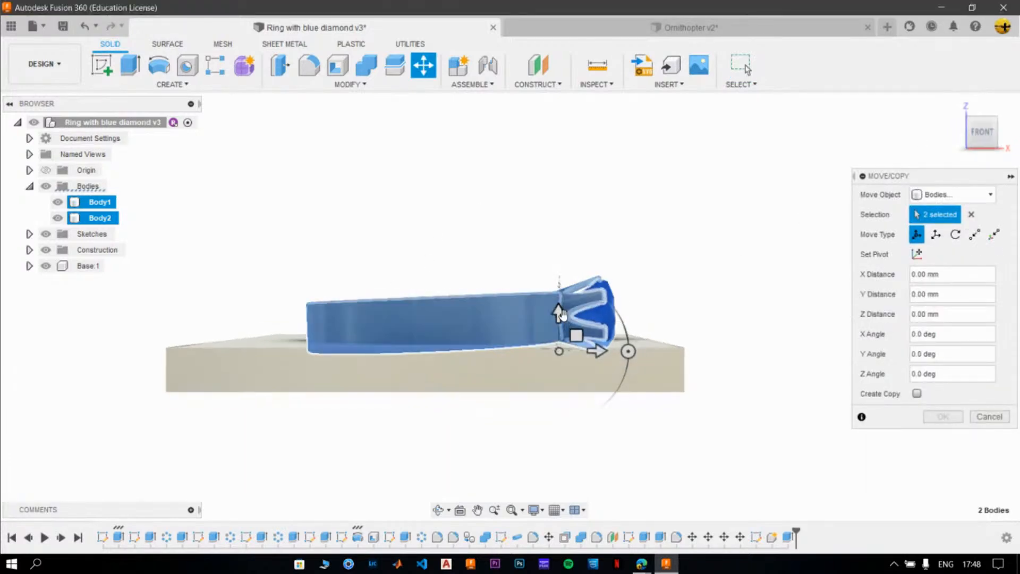
{"action": "left_click_drag", "start_coordinate": [558, 313], "coordinate": [556, 306]}
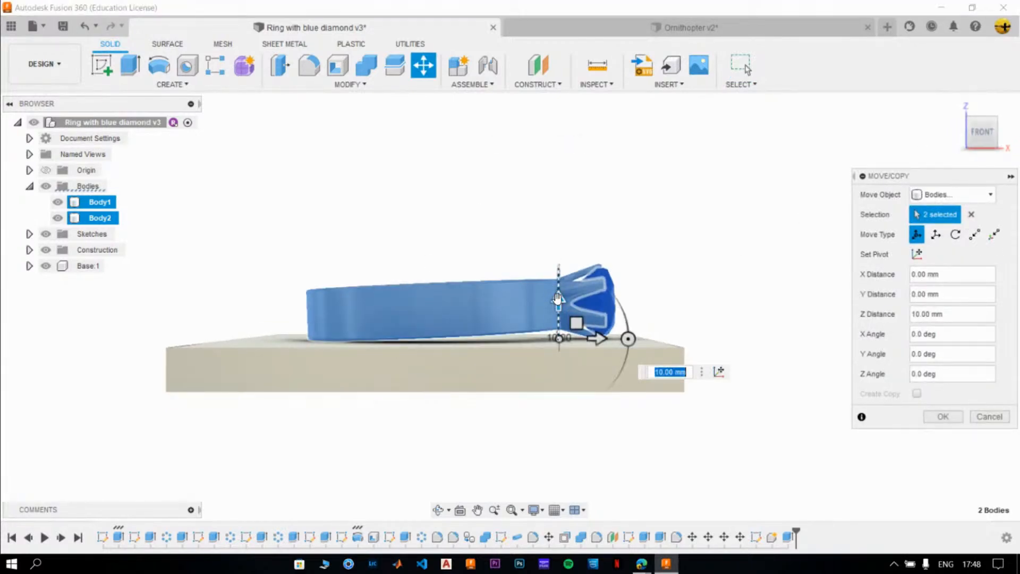
{"action": "left_click", "coordinate": [945, 417]}
Examine how the raised ring and its diamond setting sit on the base, close up from the front and in the home view.
{"action": "scroll", "coordinate": [591, 355], "scroll_direction": "up", "scroll_amount": 3}
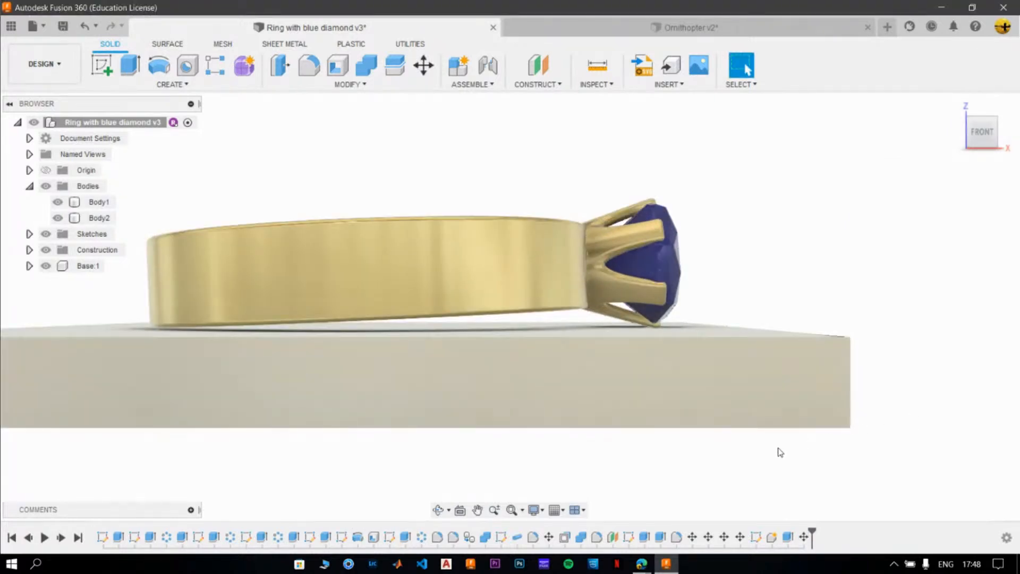
{"action": "scroll", "coordinate": [706, 438], "scroll_direction": "up", "scroll_amount": 5}
{"action": "middle_click_drag", "start_coordinate": [525, 381], "coordinate": [777, 362]}
{"action": "scroll", "coordinate": [592, 376], "scroll_direction": "down", "scroll_amount": 4}
{"action": "scroll", "coordinate": [513, 335], "scroll_direction": "up", "scroll_amount": 2}
{"action": "mouse_move", "coordinate": [453, 353]}
{"action": "middle_mouse_down", "text": "shift"}
{"action": "mouse_move", "coordinate": [471, 357]}
{"action": "mouse_move", "coordinate": [468, 344]}
{"action": "middle_mouse_up", "text": "shift"}
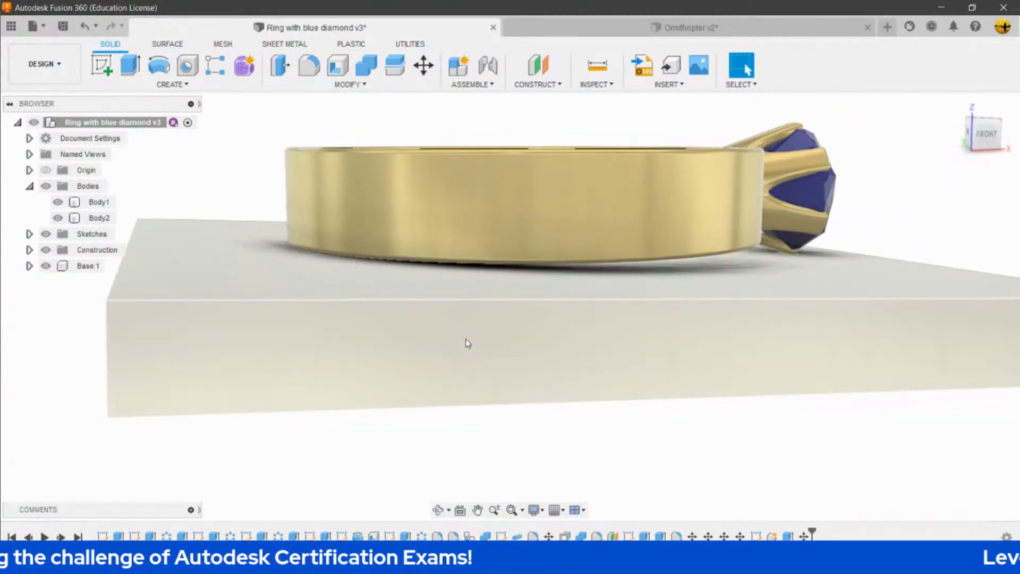
{"action": "left_click", "coordinate": [956, 104]}
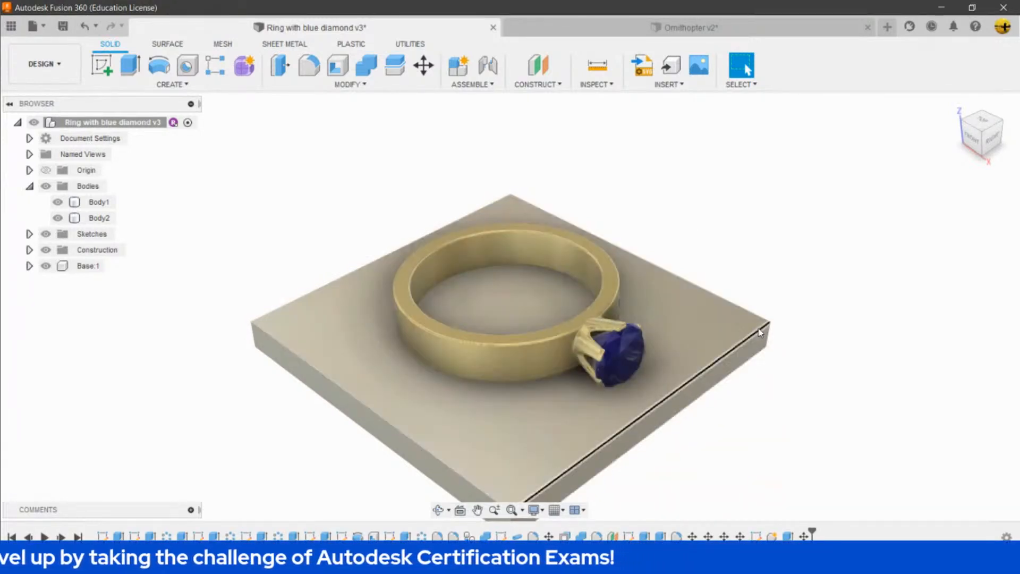
{"action": "scroll", "coordinate": [713, 325], "scroll_direction": "down", "scroll_amount": 3}
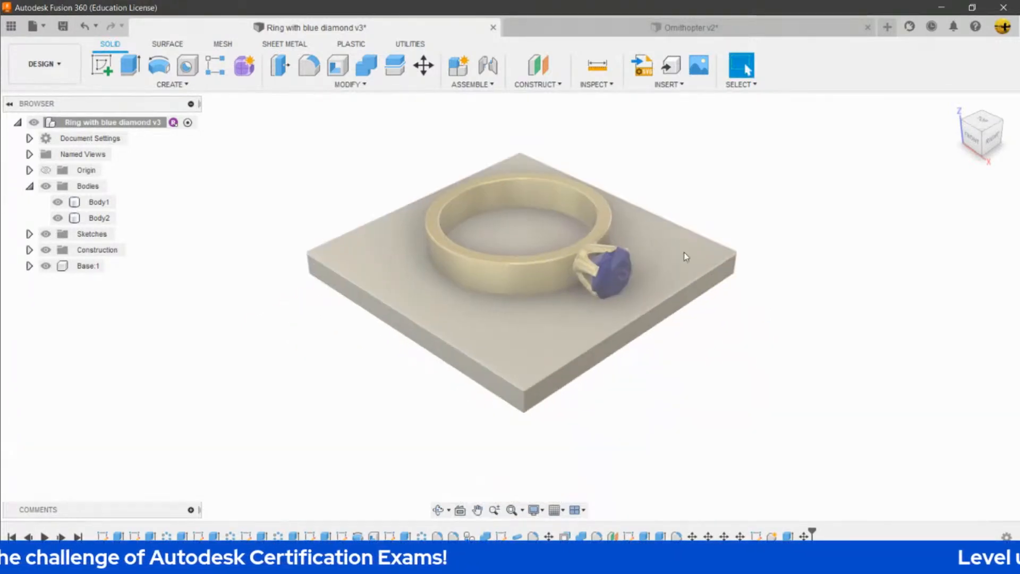
{"action": "scroll", "coordinate": [514, 330], "scroll_direction": "down", "scroll_amount": 1}
{"action": "middle_click_drag", "start_coordinate": [515, 330], "coordinate": [469, 358]}
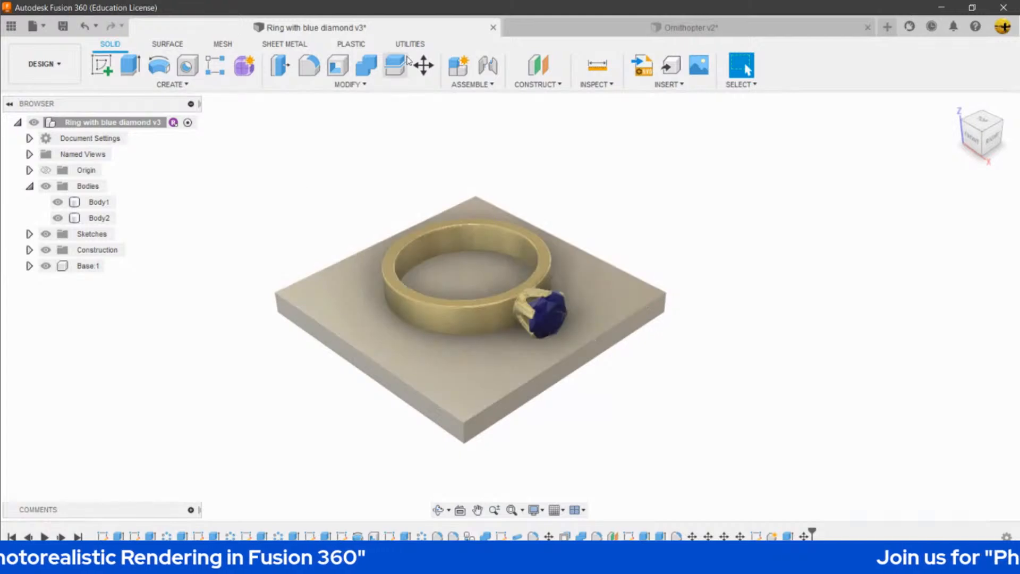
Assign a Stone physical material from the Fusion 360 Material Library to the base slab and close the material settings.
{"action": "left_click", "coordinate": [331, 83]}
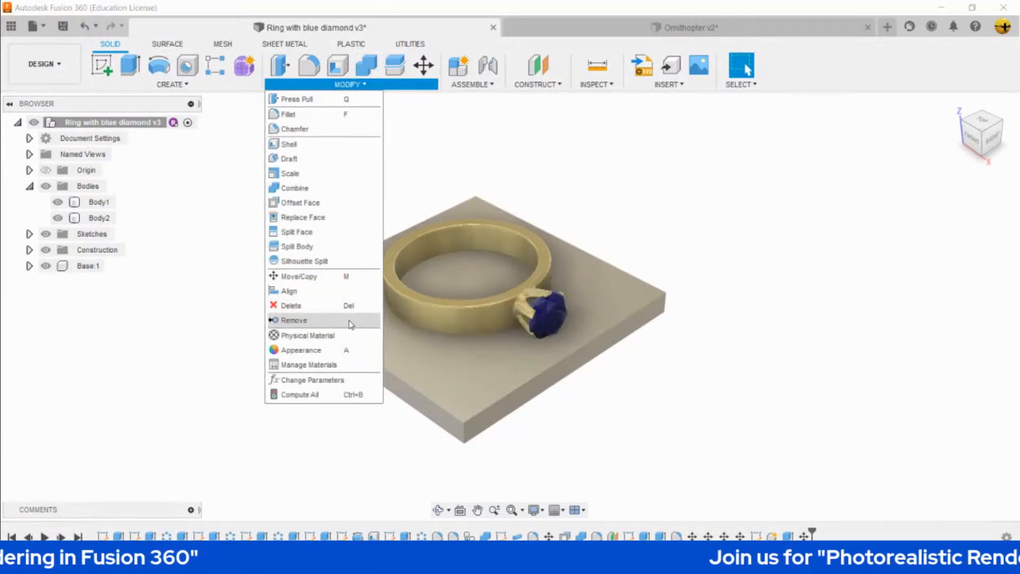
{"action": "left_click", "coordinate": [330, 346]}
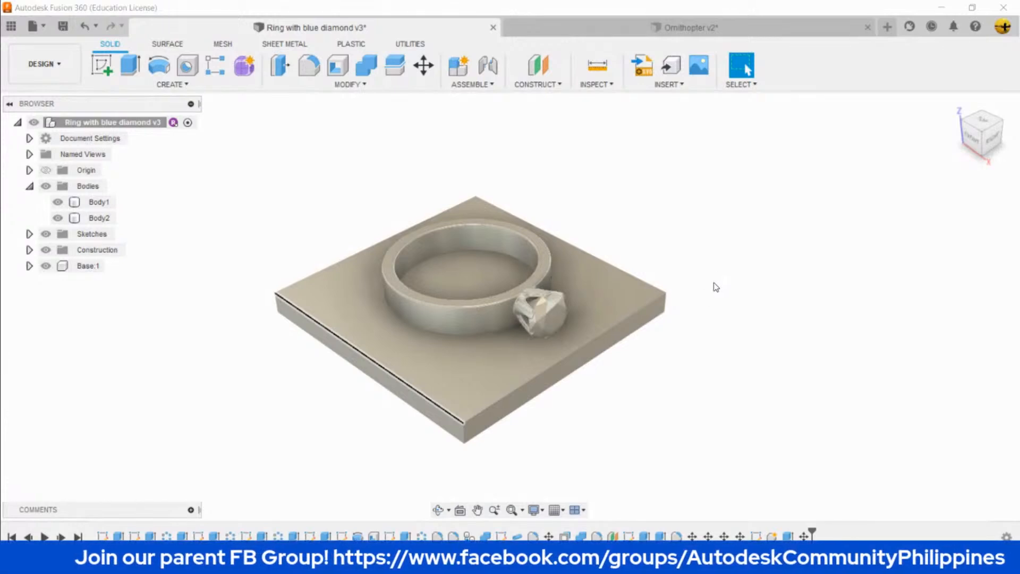
{"action": "scroll", "coordinate": [877, 372], "scroll_direction": "down", "scroll_amount": 3}
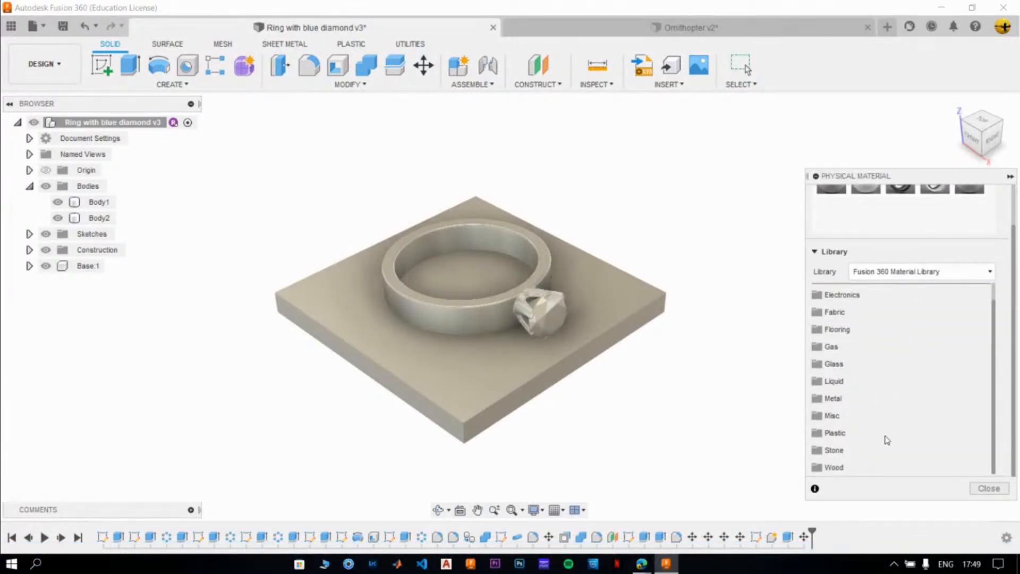
{"action": "left_click", "coordinate": [861, 449]}
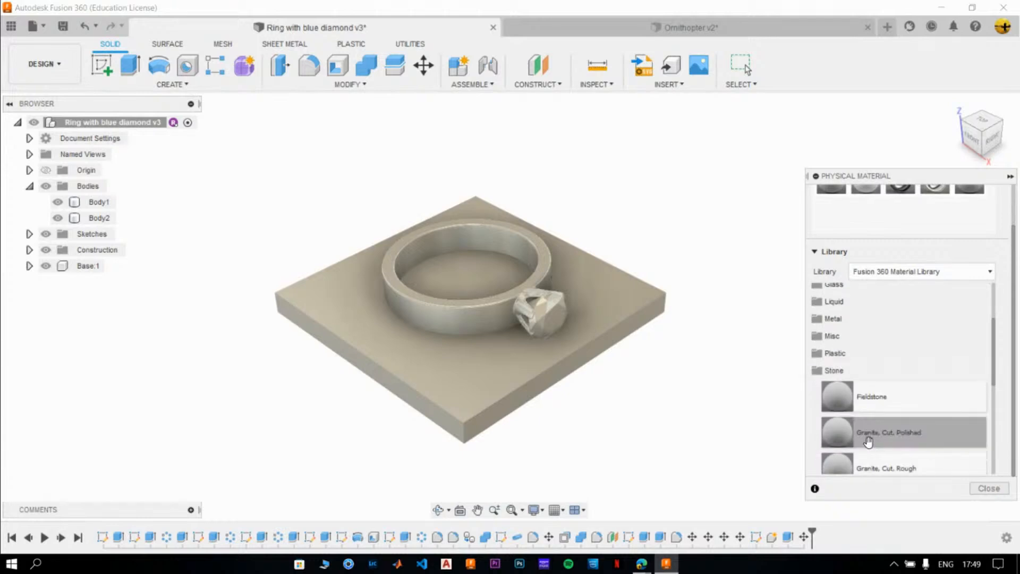
{"action": "scroll", "coordinate": [902, 361], "scroll_direction": "down", "scroll_amount": 1}
{"action": "scroll", "coordinate": [912, 430], "scroll_direction": "down", "scroll_amount": 2}
{"action": "scroll", "coordinate": [902, 420], "scroll_direction": "down", "scroll_amount": 2}
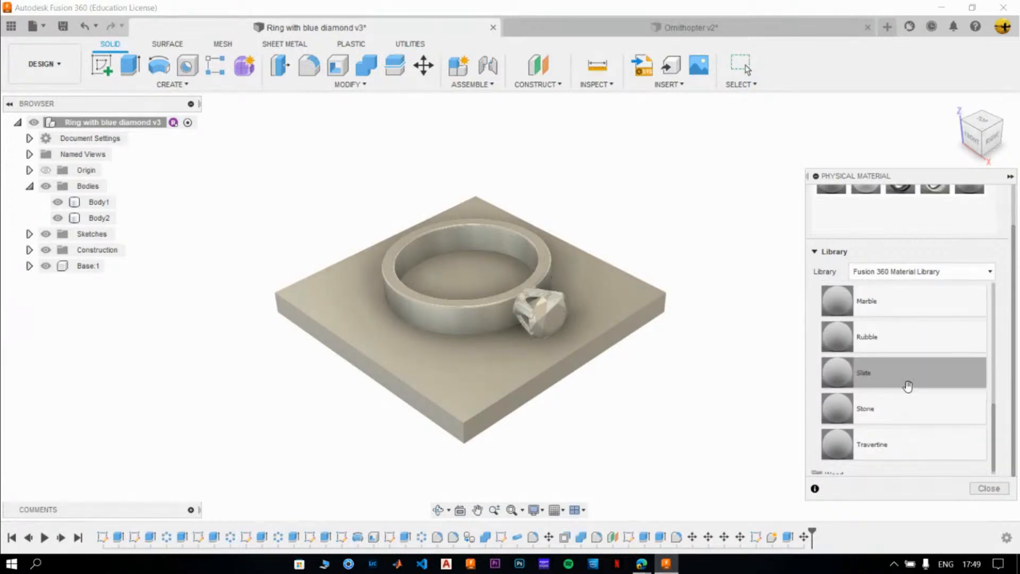
{"action": "scroll", "coordinate": [893, 435], "scroll_direction": "up", "scroll_amount": 2}
{"action": "scroll", "coordinate": [893, 436], "scroll_direction": "up", "scroll_amount": 3}
{"action": "scroll", "coordinate": [909, 414], "scroll_direction": "down", "scroll_amount": 3}
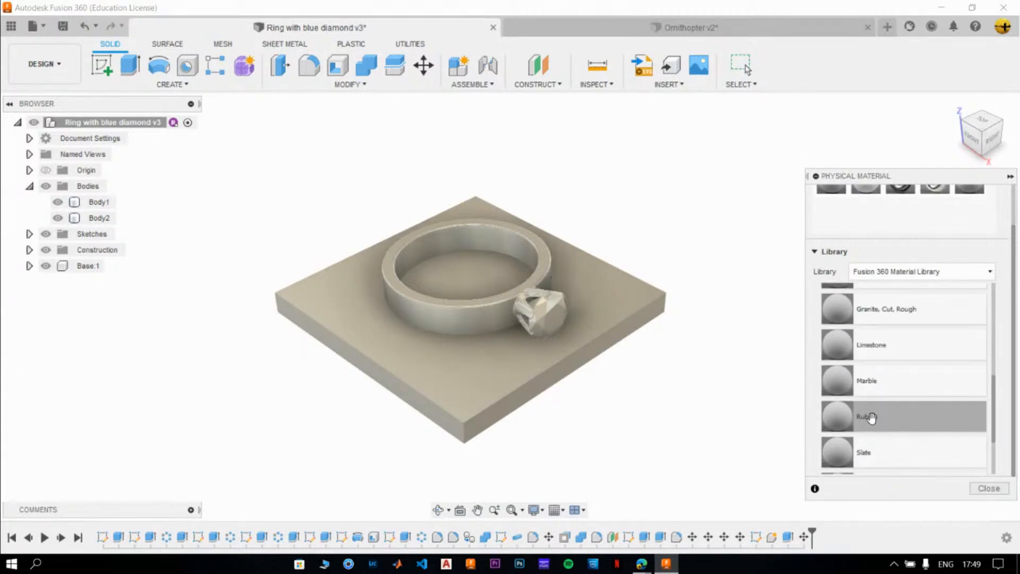
{"action": "left_click_drag", "start_coordinate": [705, 310], "coordinate": [646, 296]}
{"action": "scroll", "coordinate": [677, 351], "scroll_direction": "up", "scroll_amount": 2}
{"action": "scroll", "coordinate": [654, 343], "scroll_direction": "up", "scroll_amount": 6}
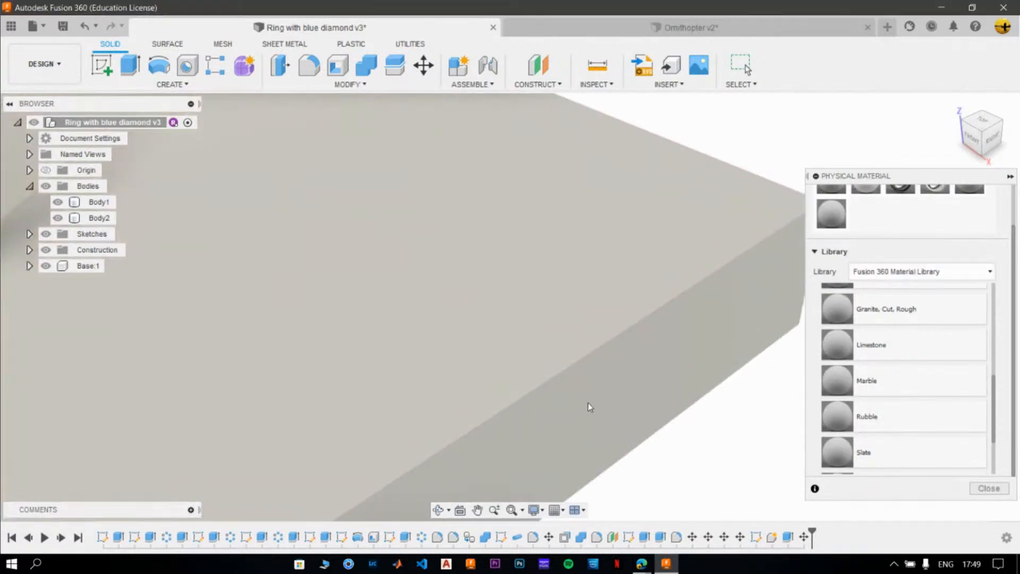
{"action": "scroll", "coordinate": [588, 402], "scroll_direction": "down", "scroll_amount": 5}
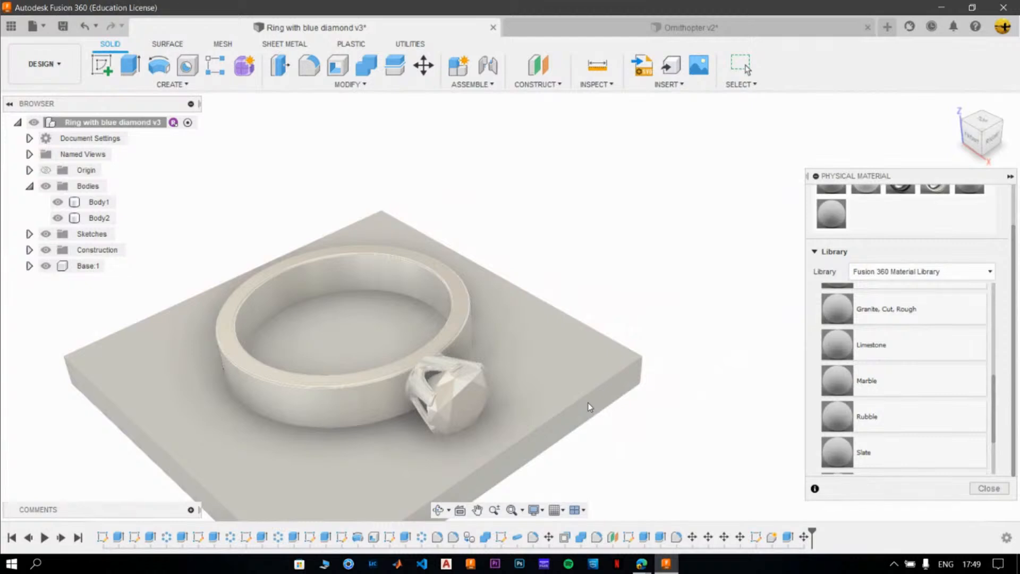
{"action": "scroll", "coordinate": [593, 403], "scroll_direction": "down", "scroll_amount": 3}
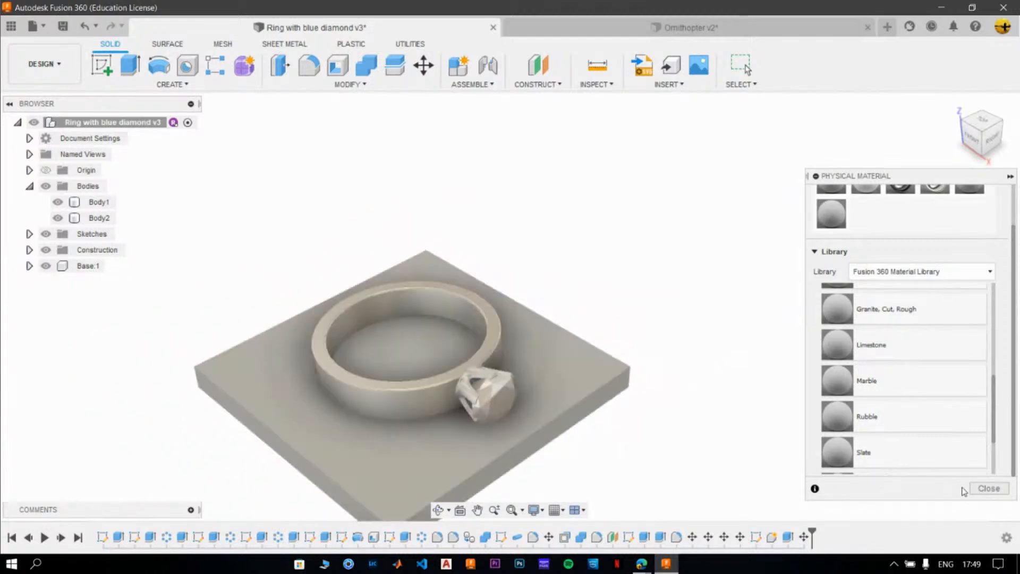
{"action": "left_click", "coordinate": [976, 491]}
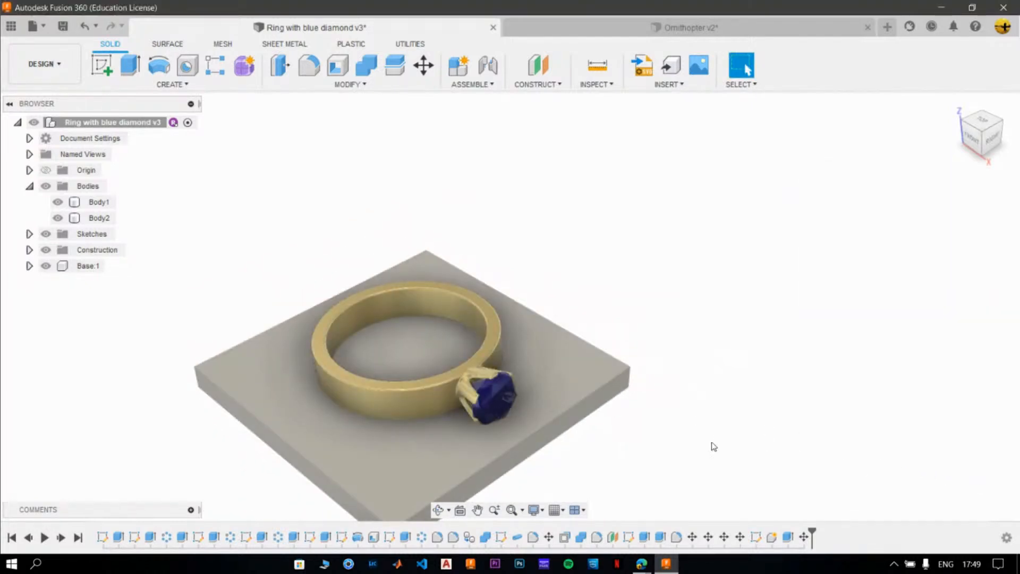
{"action": "middle_click_drag", "start_coordinate": [689, 427], "coordinate": [689, 362]}
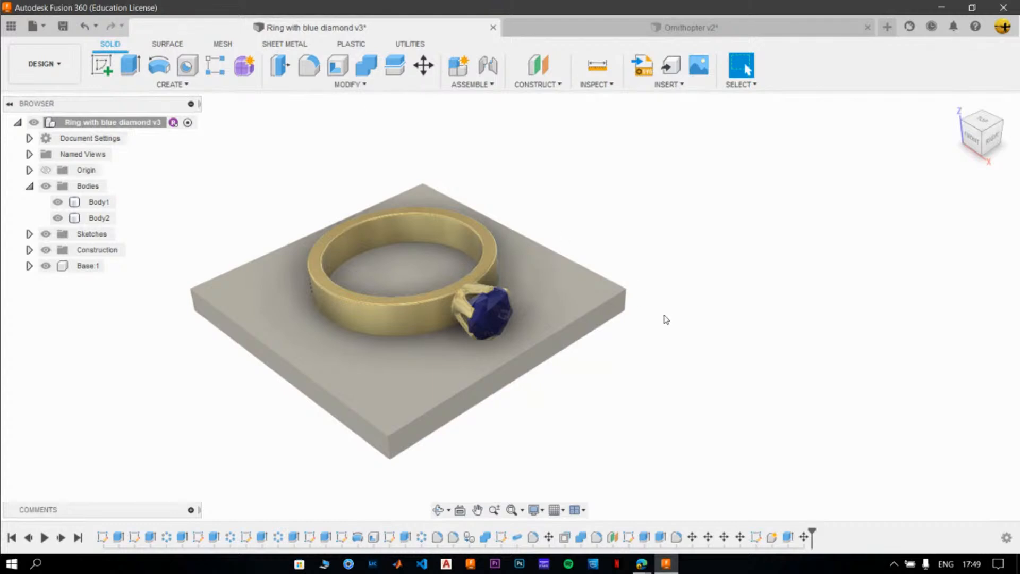
Try to unassign and delete the Surface - Matte appearance from the design, and close the appearance settings.
{"action": "left_click", "coordinate": [365, 85]}
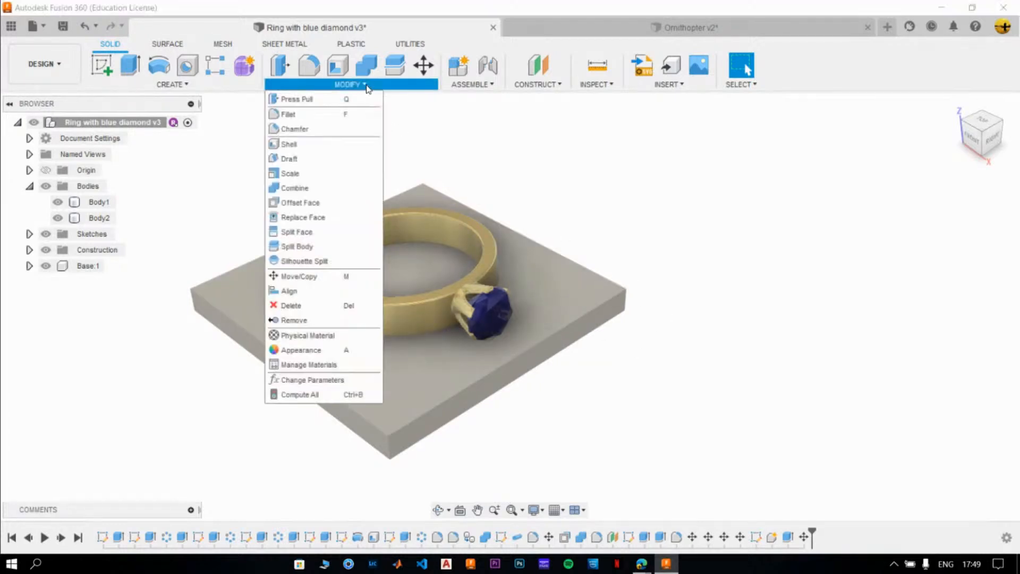
{"action": "left_click", "coordinate": [333, 351]}
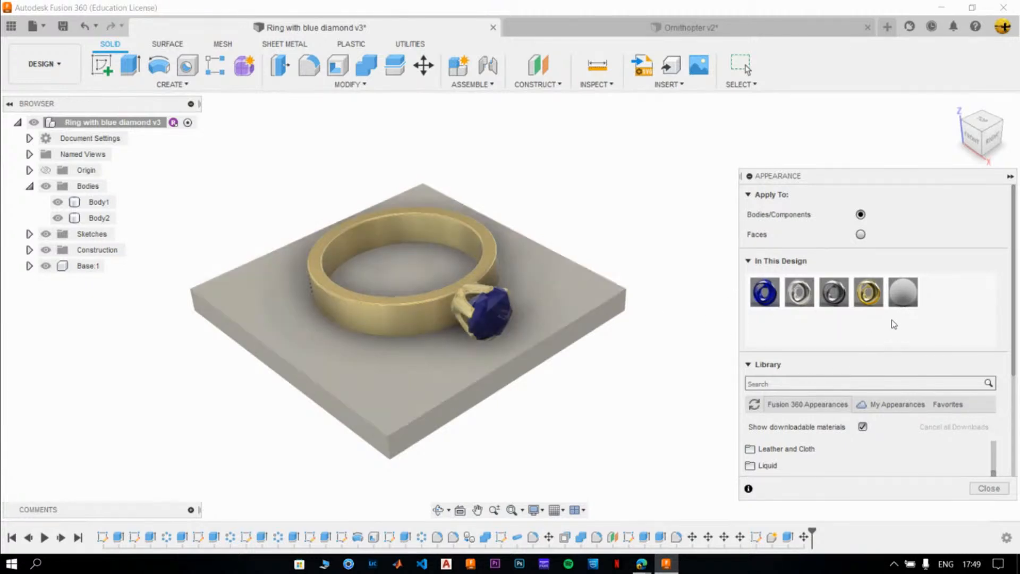
{"action": "right_click", "coordinate": [907, 294]}
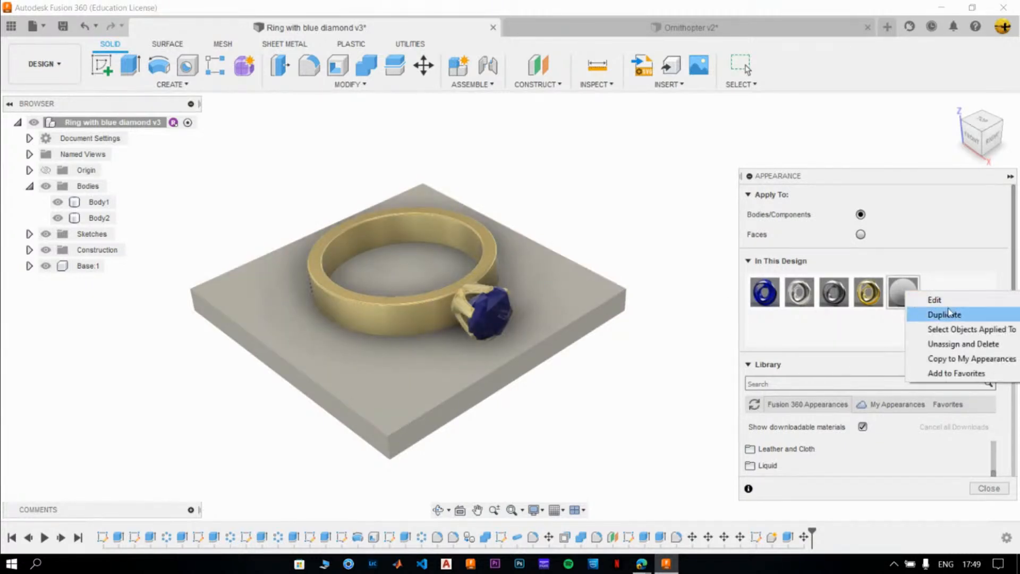
{"action": "left_click", "coordinate": [966, 346]}
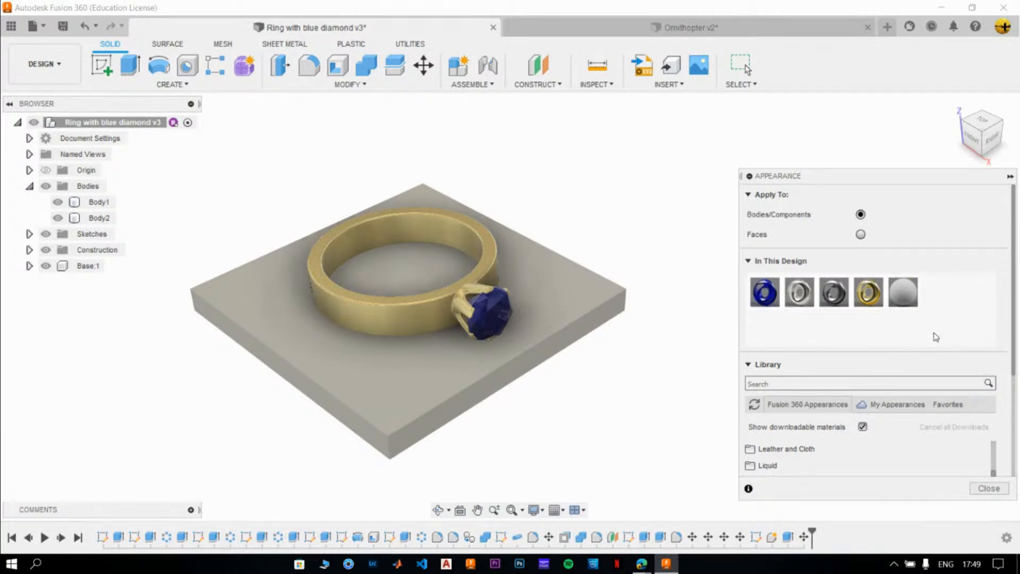
{"action": "right_click", "coordinate": [903, 293]}
{"action": "left_click", "coordinate": [951, 353]}
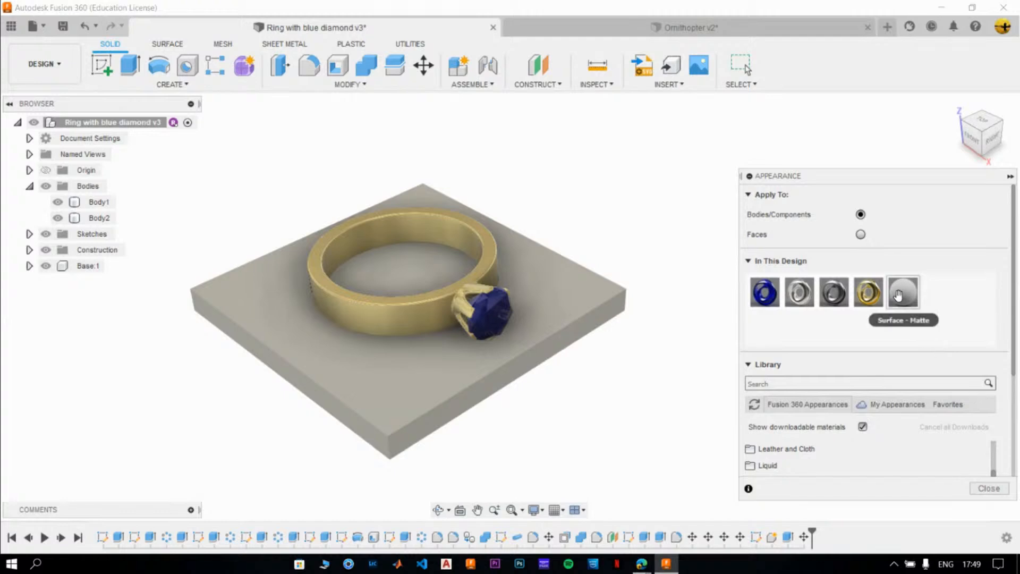
{"action": "right_click", "coordinate": [898, 296]}
{"action": "left_click", "coordinate": [915, 349]}
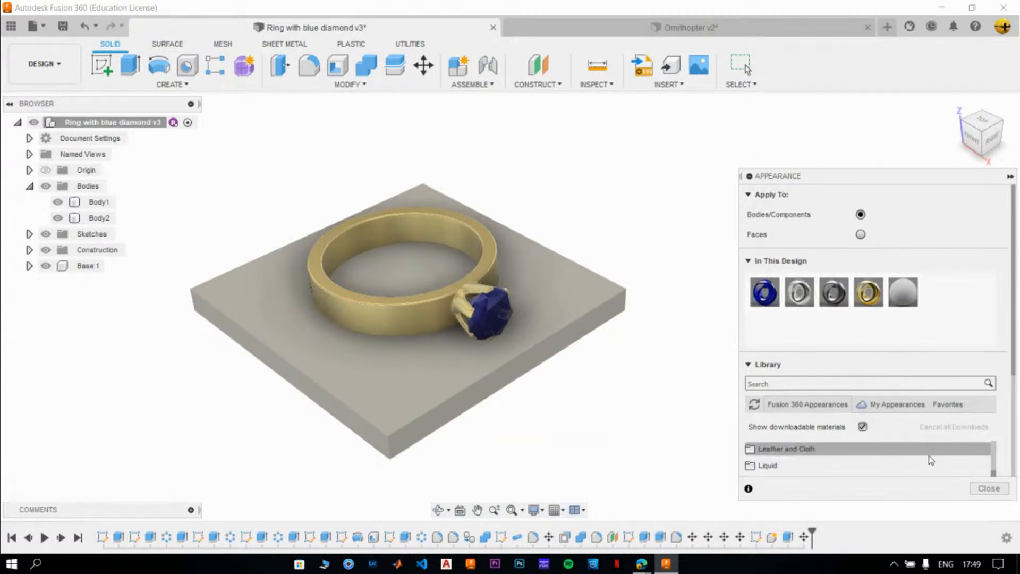
{"action": "scroll", "coordinate": [932, 461], "scroll_direction": "down", "scroll_amount": 5}
{"action": "left_click", "coordinate": [990, 488]}
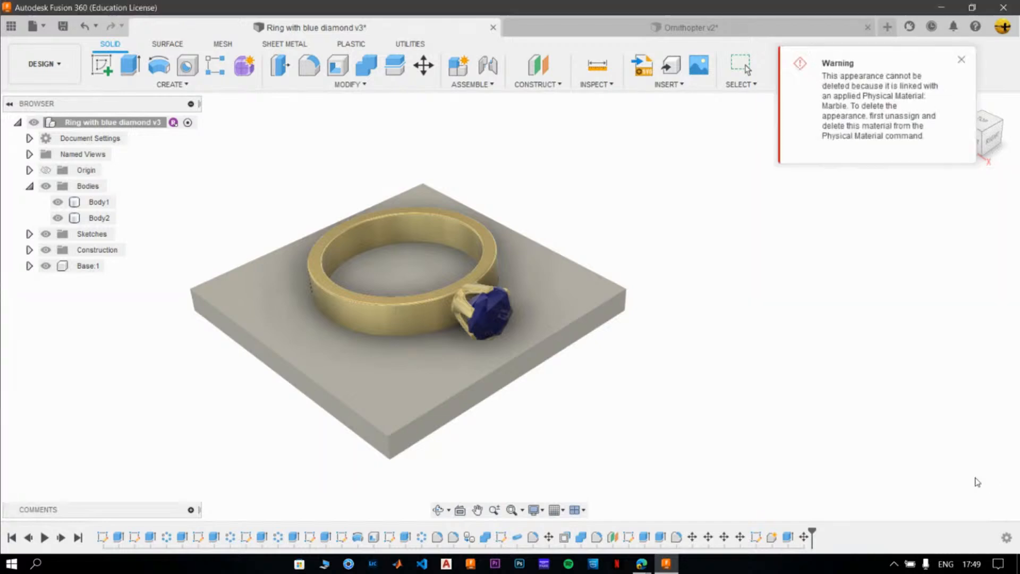
{"action": "left_click", "coordinate": [962, 61]}
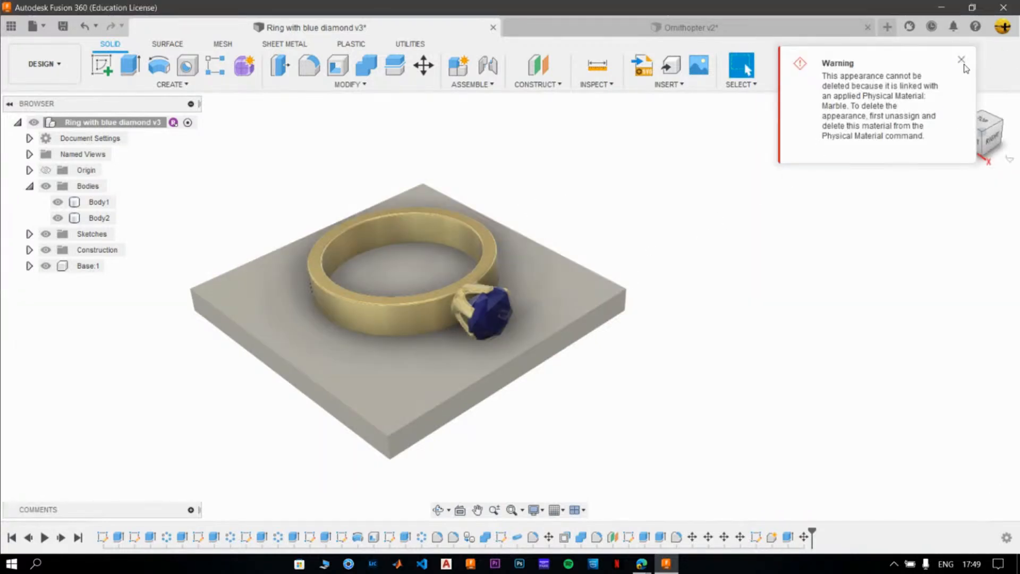
{"action": "left_click", "coordinate": [968, 56]}
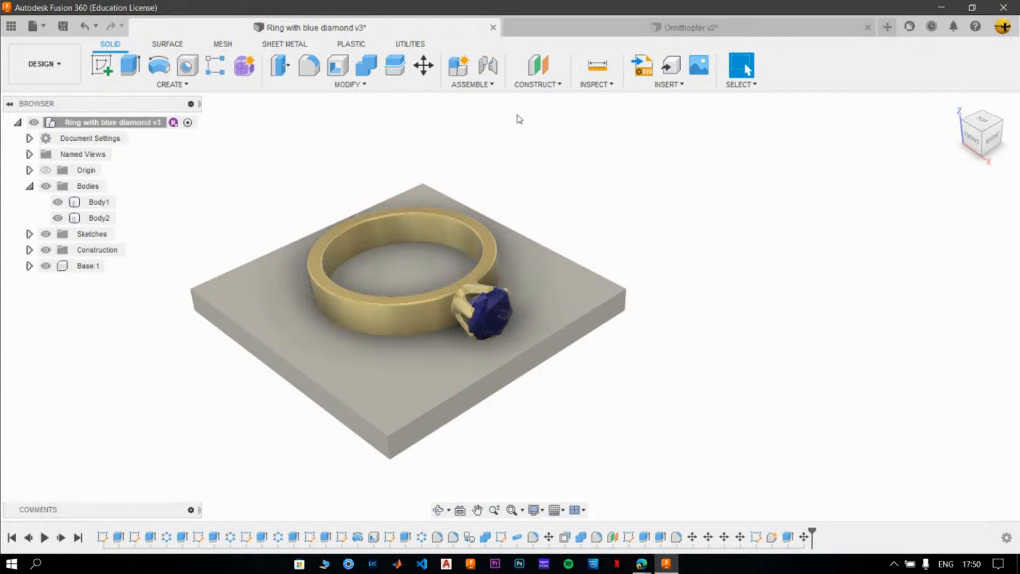
{"action": "left_click", "coordinate": [372, 86]}
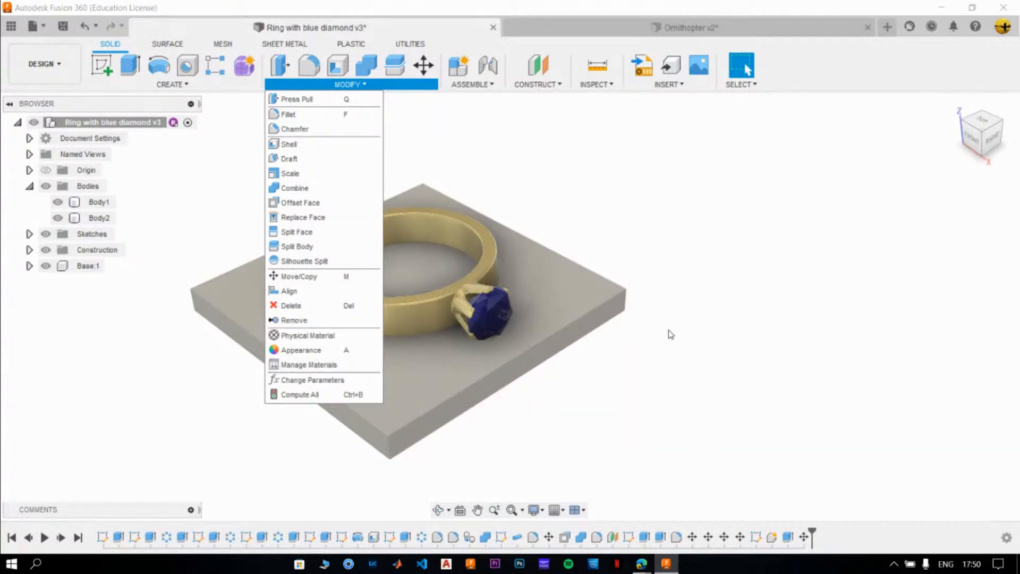
{"action": "left_click", "coordinate": [689, 347]}
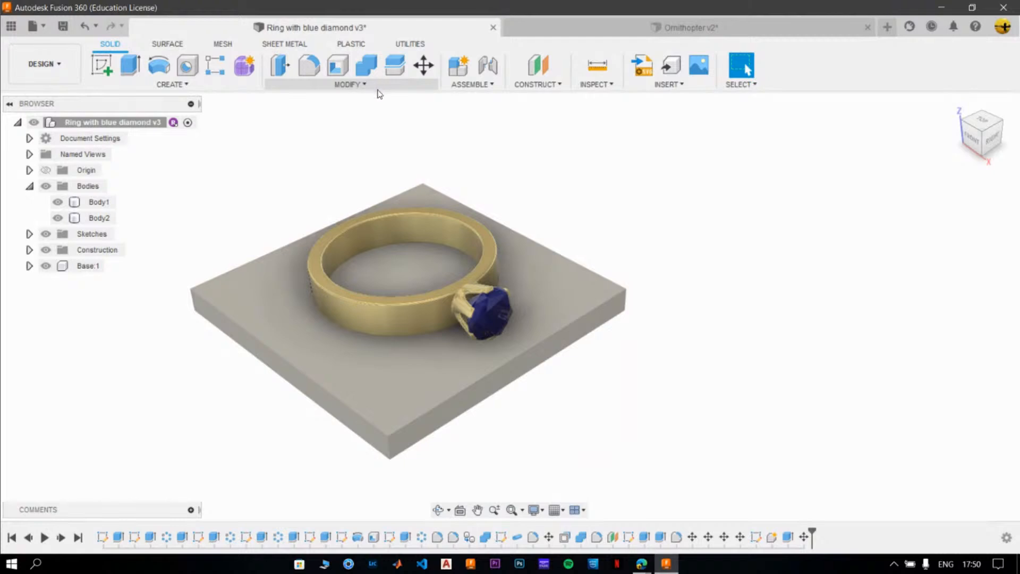
Switch to Google Drive, view the texture maps inside the nested marble_10-4K folder, and return to Fusion 360.
{"action": "mouse_move", "coordinate": [657, 556]}
{"action": "left_click", "coordinate": [570, 509]}
{"action": "left_click", "coordinate": [307, 11]}
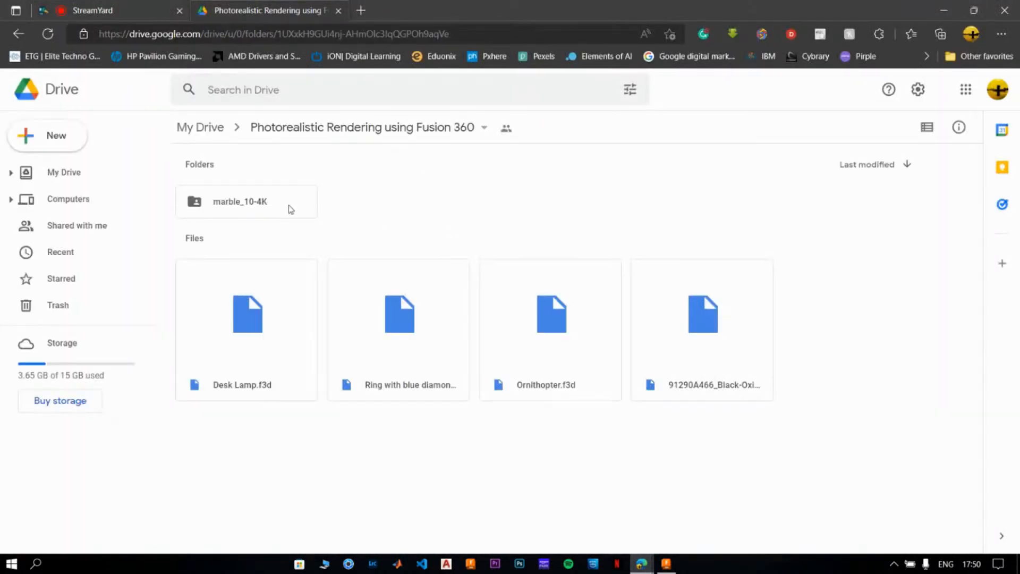
{"action": "double_click", "coordinate": [237, 207]}
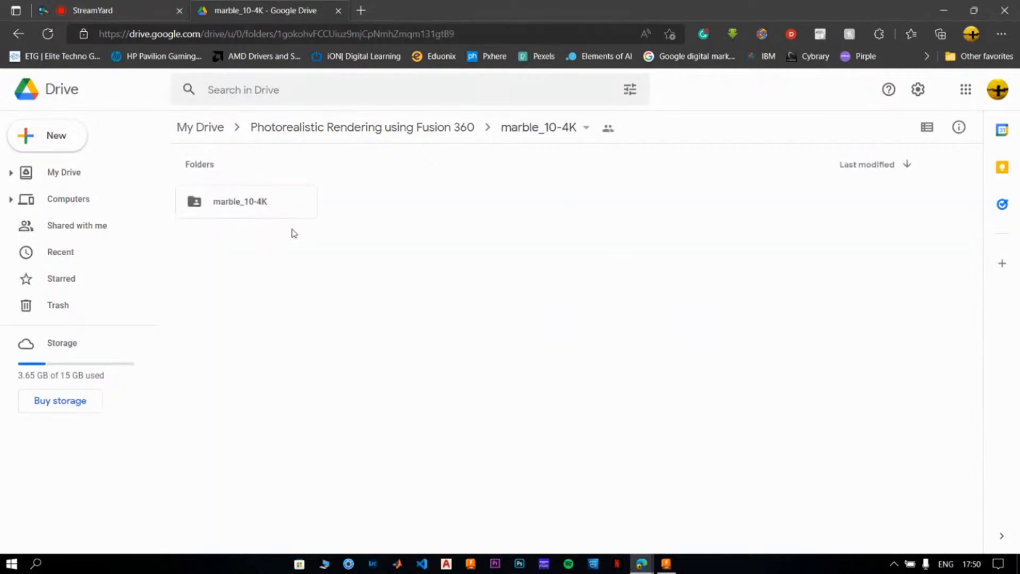
{"action": "double_click", "coordinate": [246, 211]}
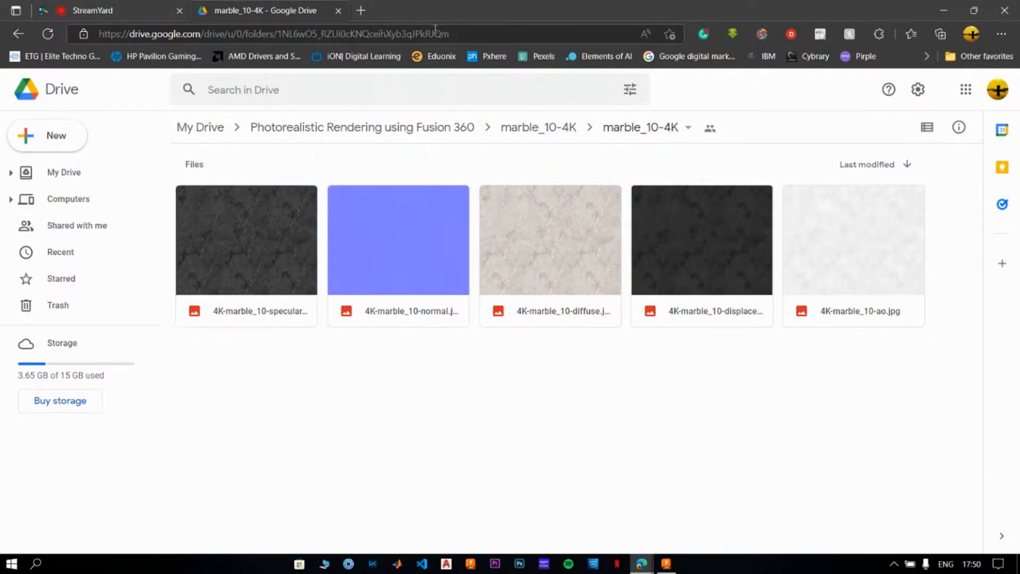
{"action": "key", "text": "alt+Tab"}
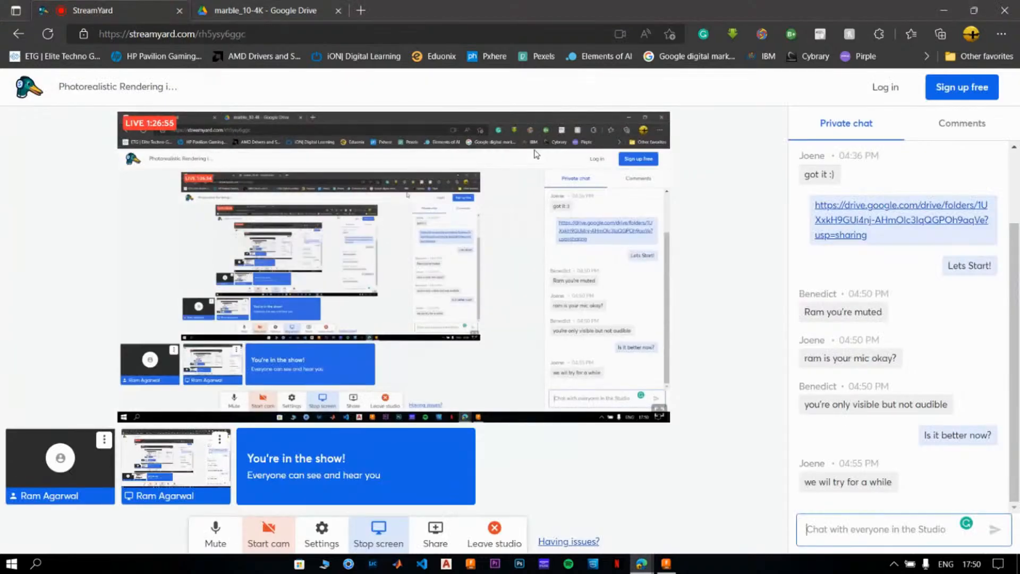
{"action": "key", "text": "alt+Tab"}
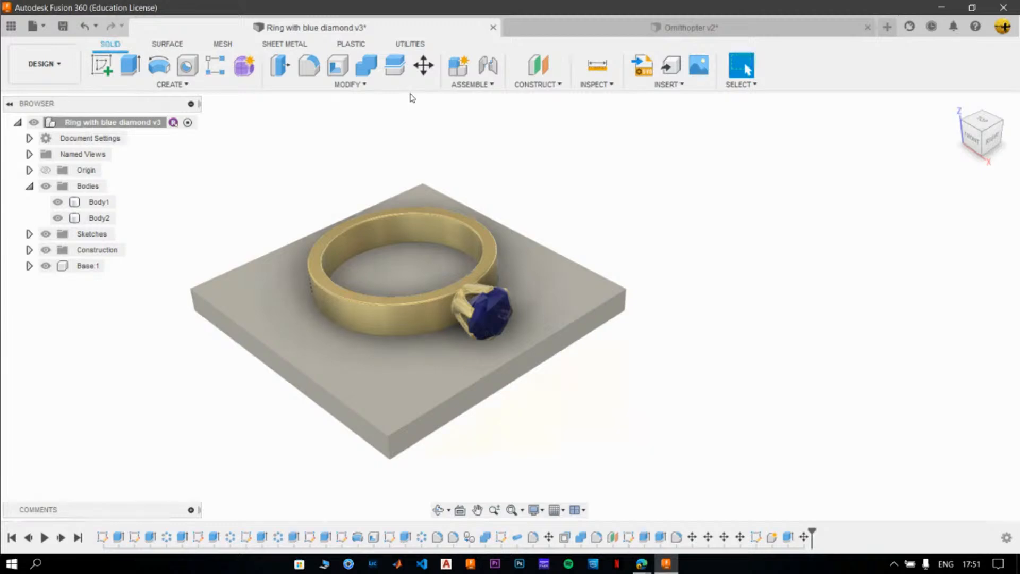
Open the Material Browser for managing materials, widen it and show the Fusion 360 Appearance Library.
{"action": "left_click", "coordinate": [359, 85]}
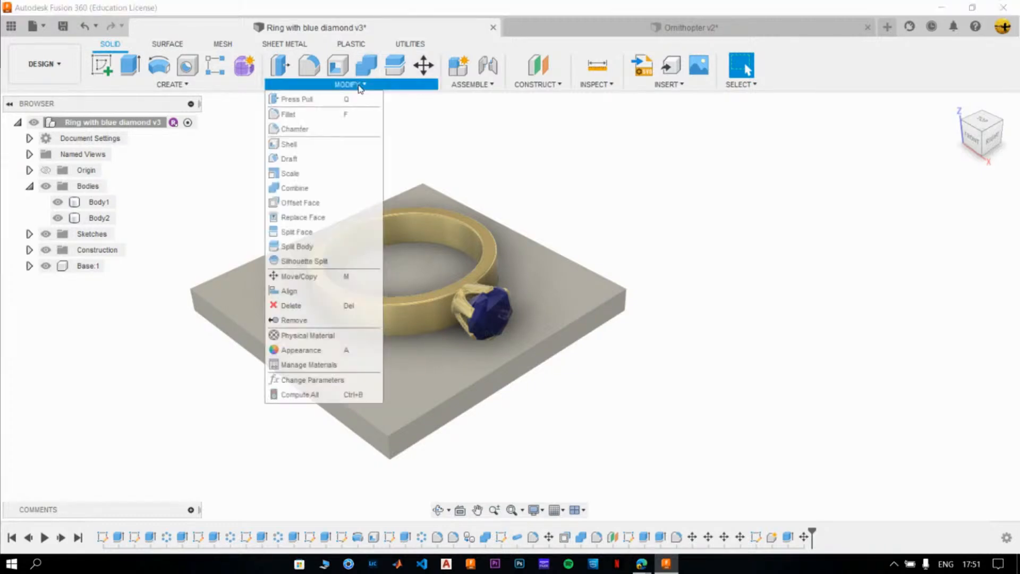
{"action": "left_click", "coordinate": [312, 368]}
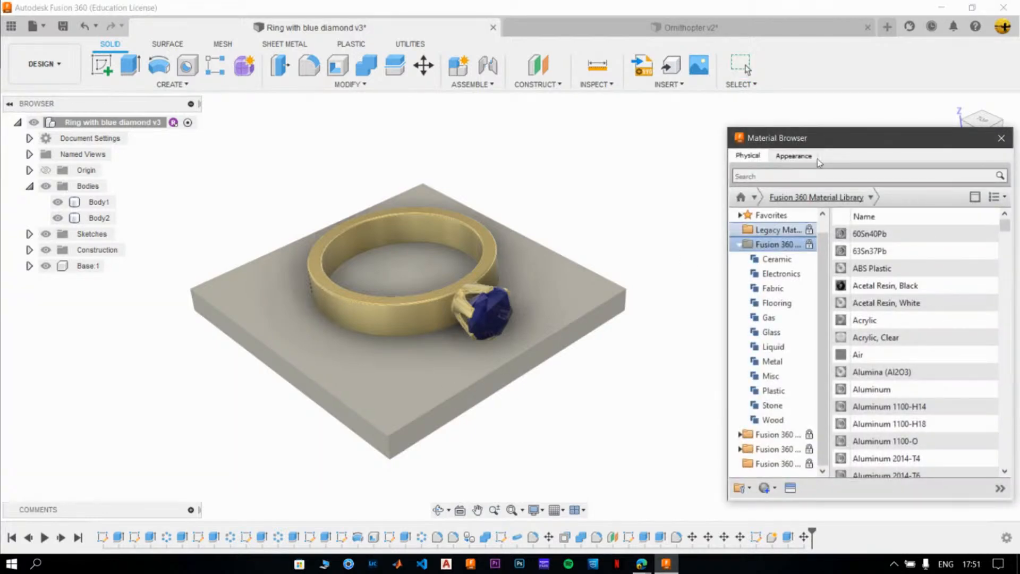
{"action": "left_click_drag", "start_coordinate": [834, 137], "coordinate": [779, 100]}
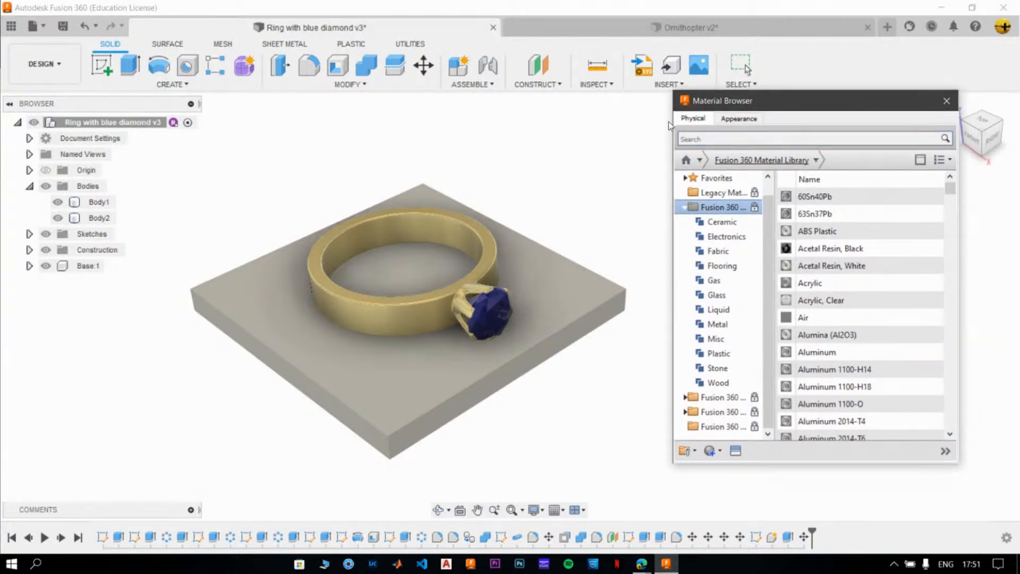
{"action": "left_click_drag", "start_coordinate": [675, 114], "coordinate": [507, 107]}
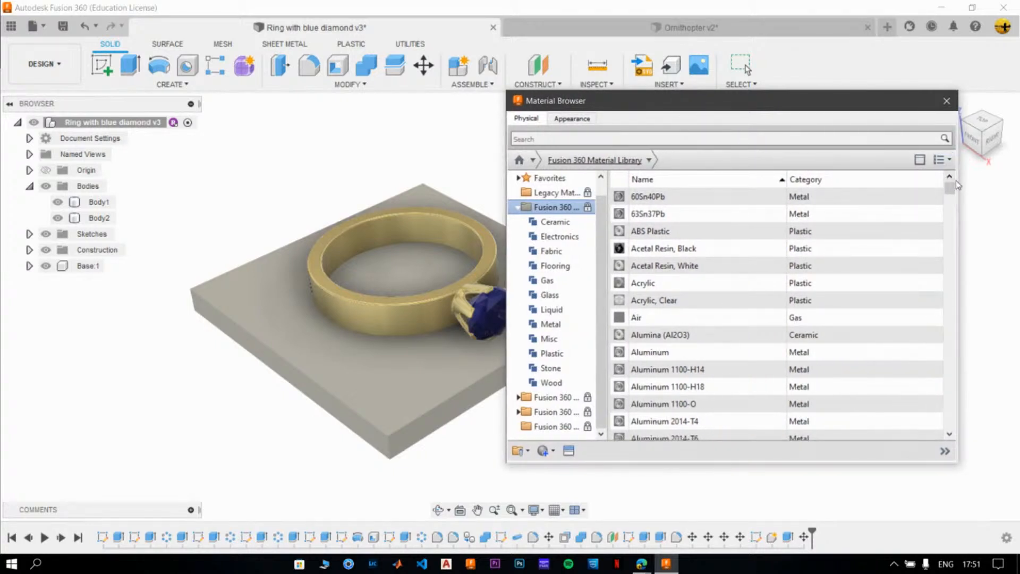
{"action": "left_click_drag", "start_coordinate": [960, 183], "coordinate": [994, 182]}
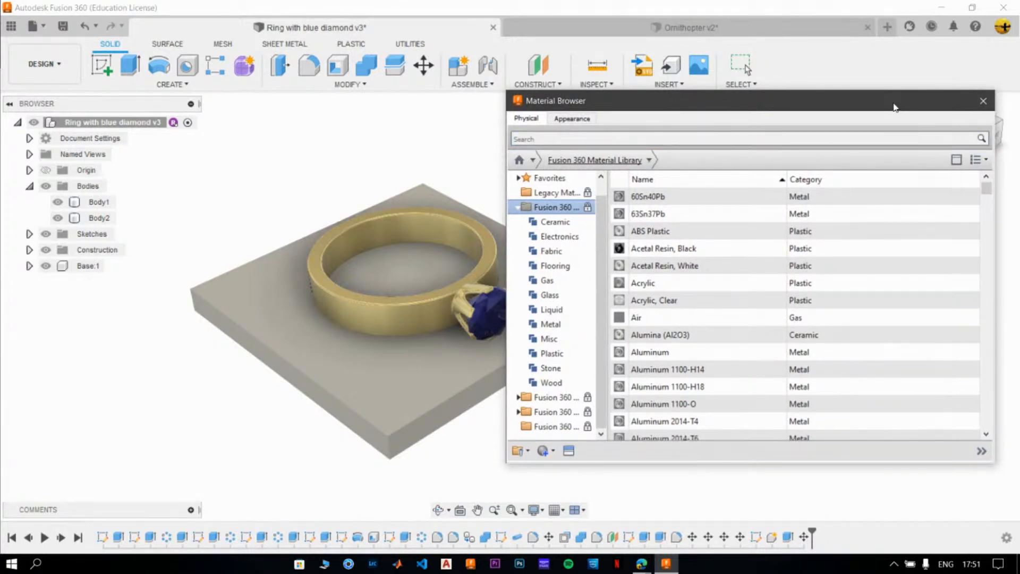
{"action": "left_click_drag", "start_coordinate": [895, 105], "coordinate": [865, 106]}
{"action": "scroll", "coordinate": [776, 308], "scroll_direction": "down", "scroll_amount": 10}
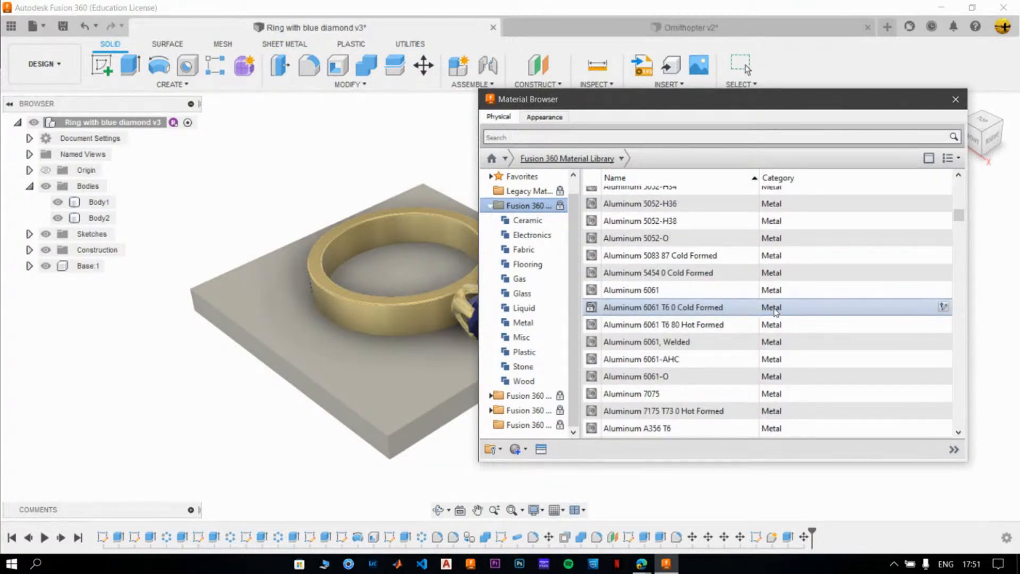
{"action": "scroll", "coordinate": [776, 311], "scroll_direction": "up", "scroll_amount": 1}
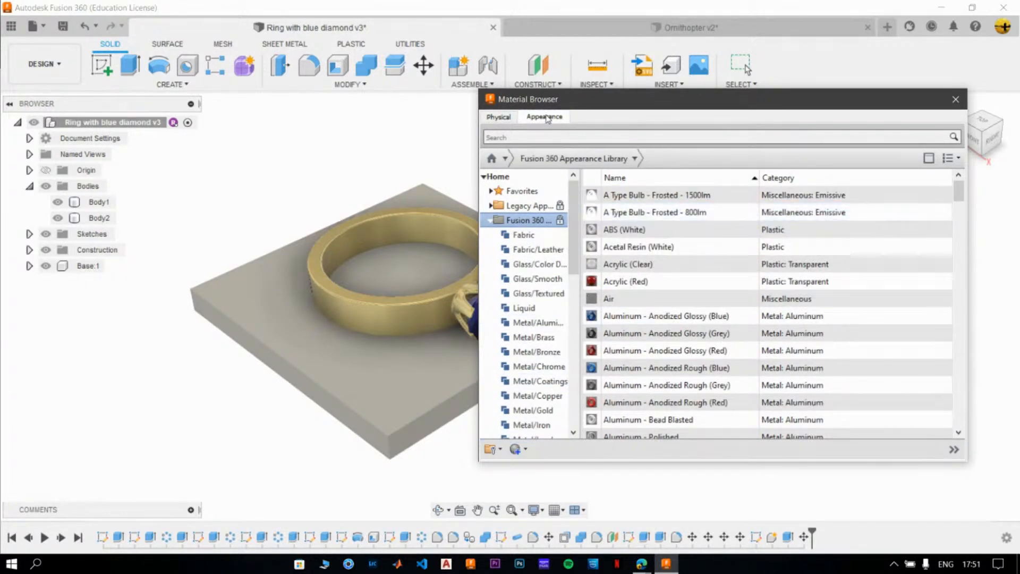
Create a new generic material in the appearance library and name it "Marble Appearance".
{"action": "left_click", "coordinate": [526, 451]}
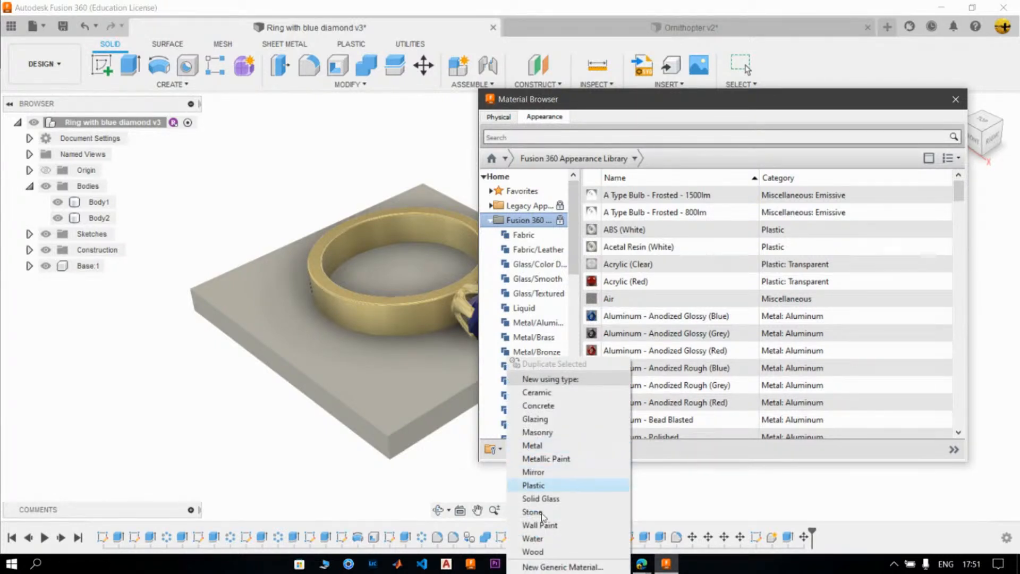
{"action": "left_click", "coordinate": [654, 440]}
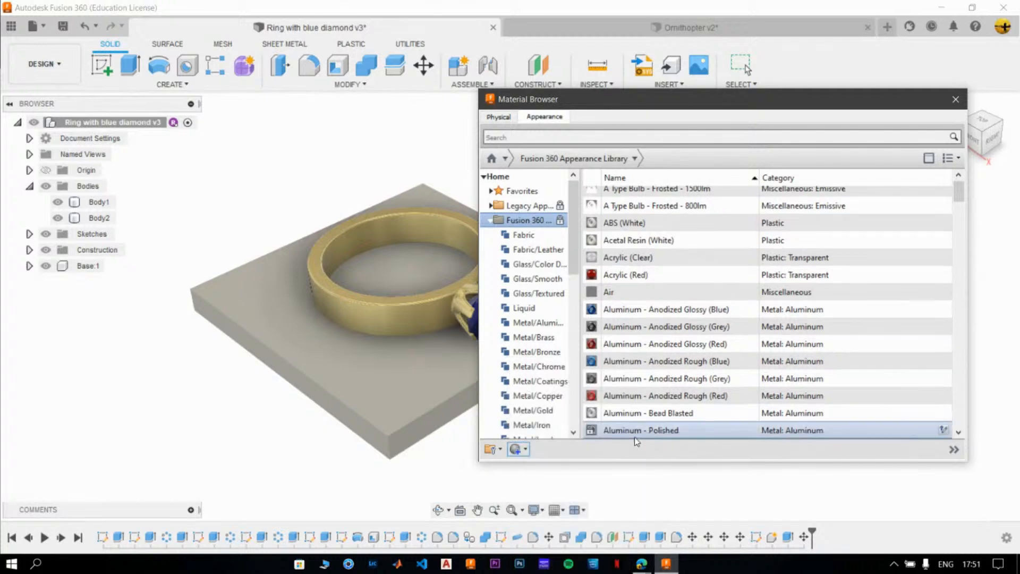
{"action": "left_click", "coordinate": [528, 452]}
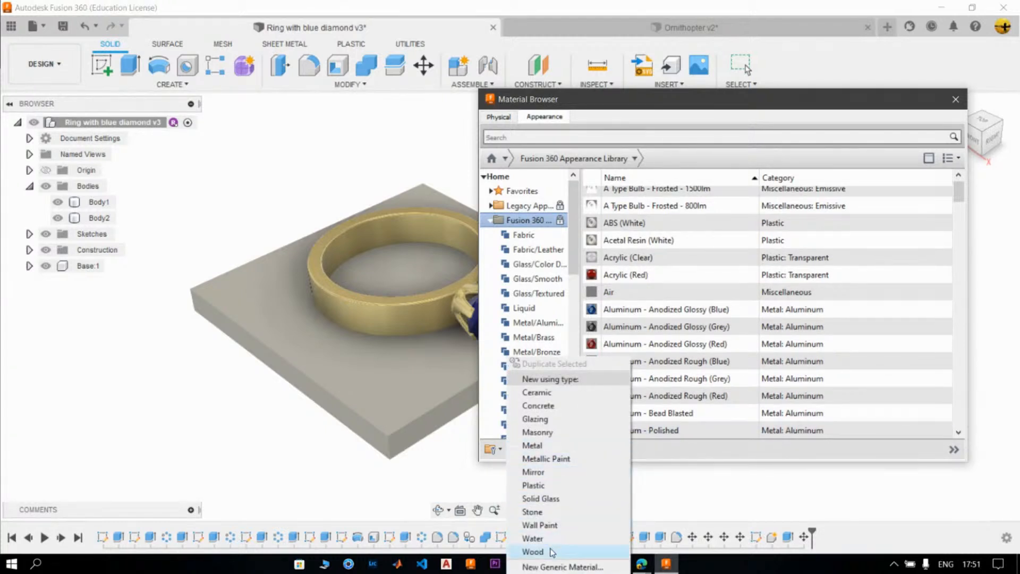
{"action": "left_click", "coordinate": [577, 567]}
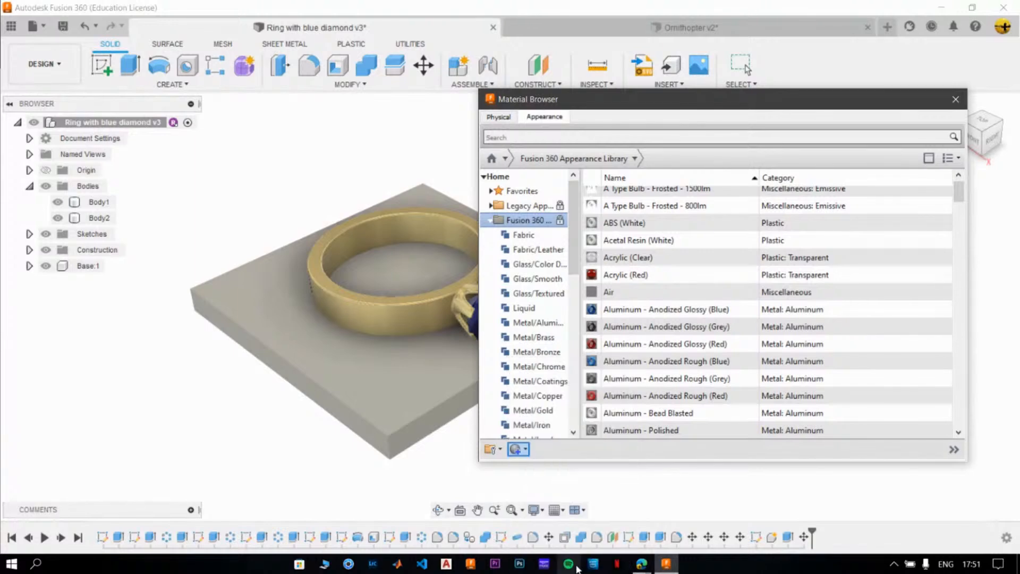
{"action": "left_click_drag", "start_coordinate": [891, 104], "coordinate": [508, 82]}
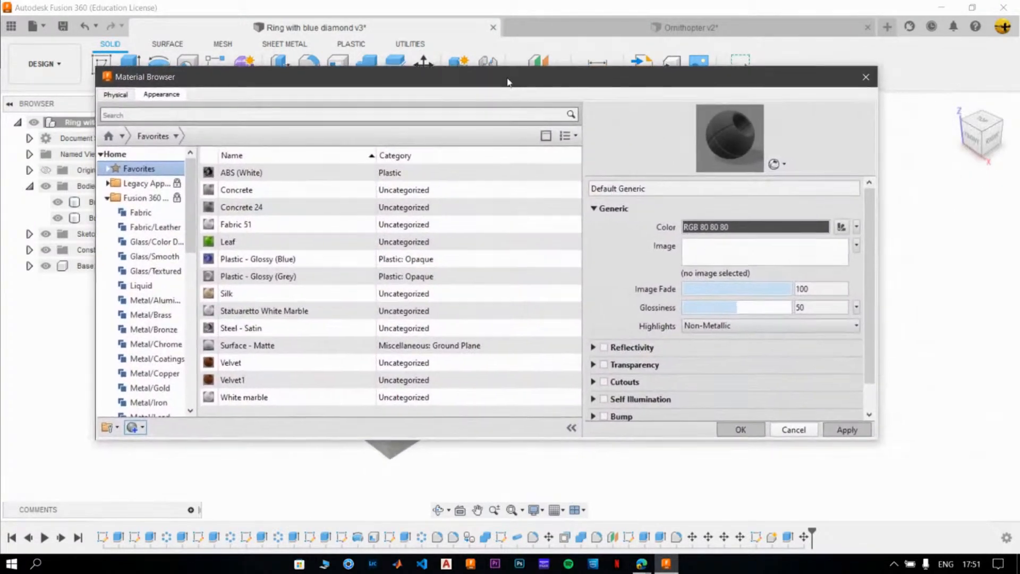
{"action": "triple_click", "coordinate": [694, 192]}
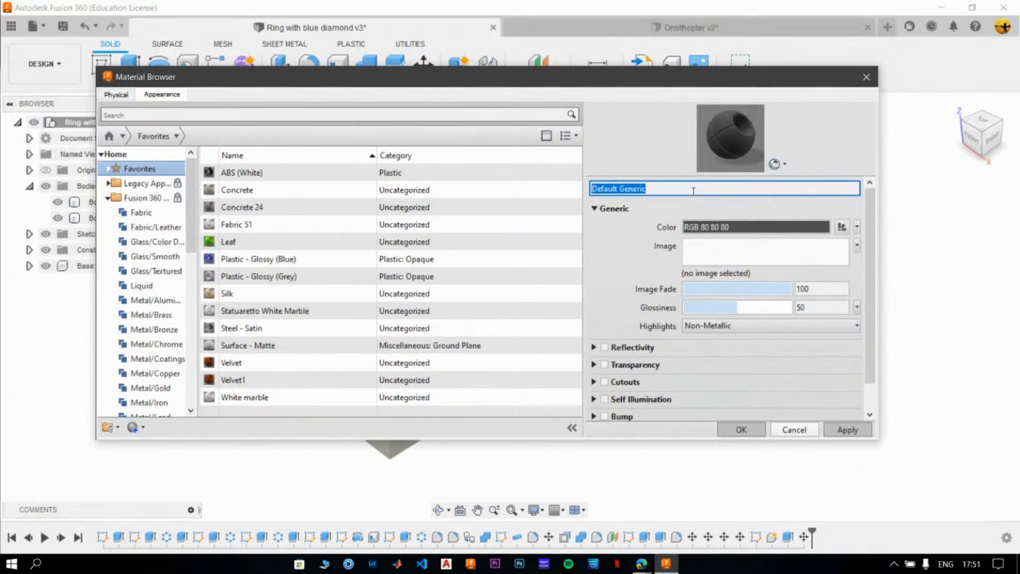
{"action": "type", "text": "Marb"}
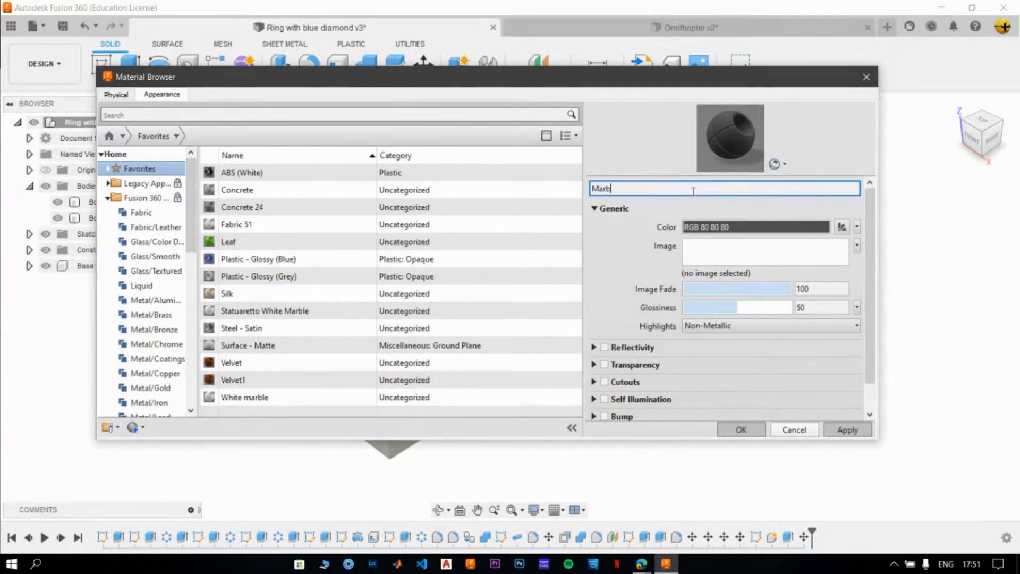
{"action": "type", "text": "le Appr"}
{"action": "type", "text": "at"}
{"action": "type", "text": "ance"}
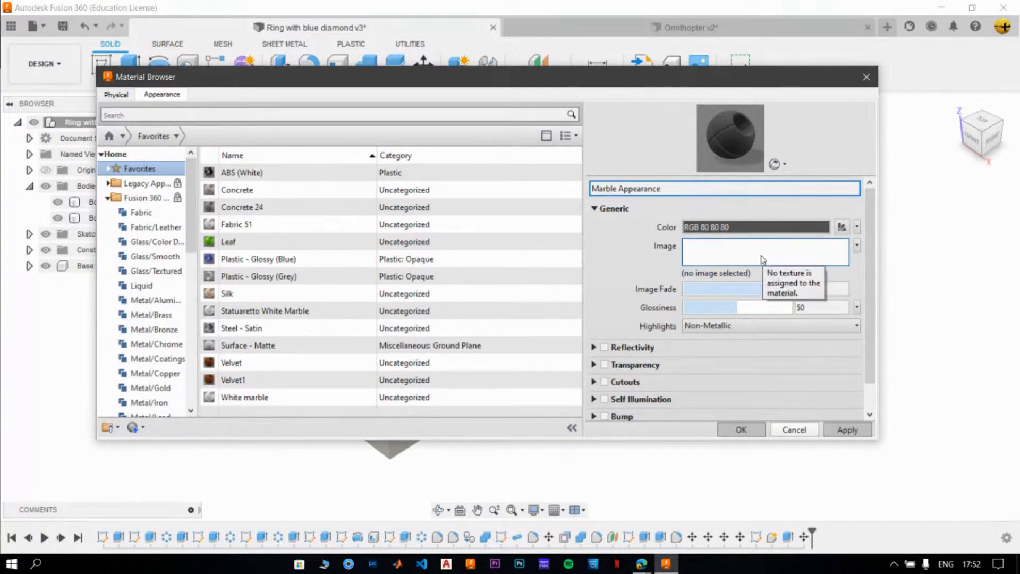
Assign the 4K-marble_10-diffuse texture from the nested DesignWorks Studio > Plugins > marble_10-4K folder as the appearance's generic image.
{"action": "left_click", "coordinate": [836, 255]}
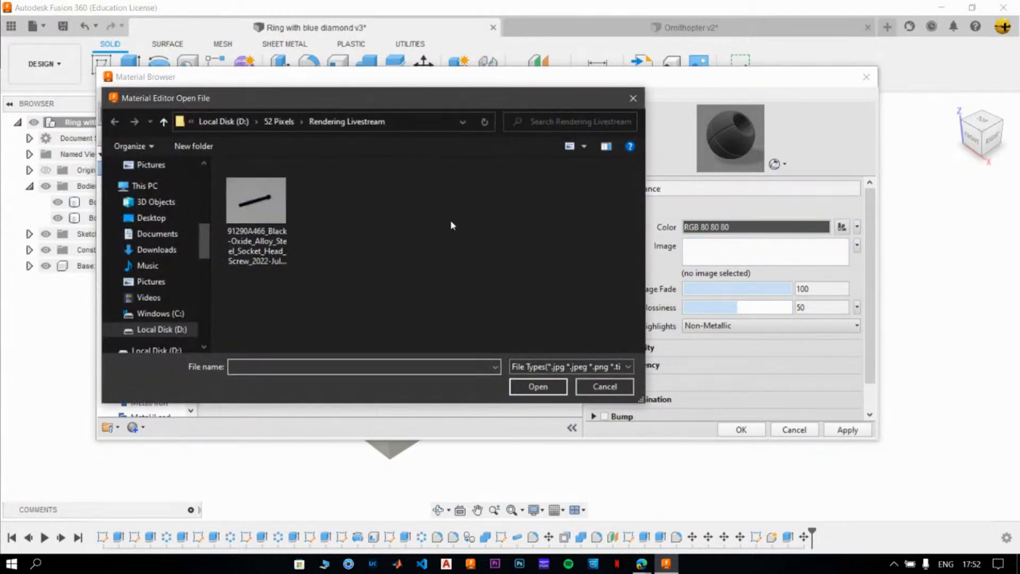
{"action": "left_click", "coordinate": [224, 121]}
{"action": "left_click", "coordinate": [302, 241]}
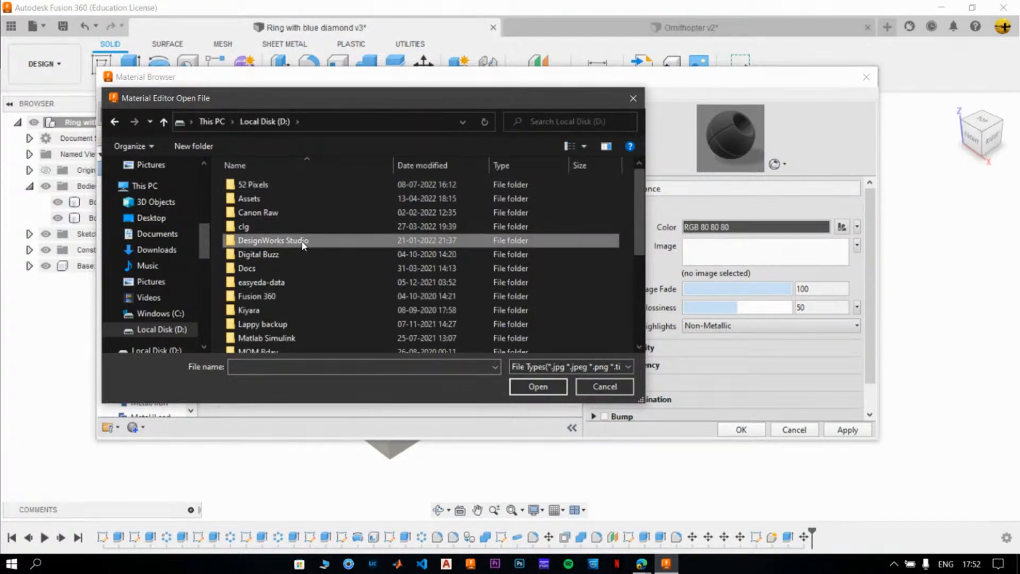
{"action": "double_click", "coordinate": [304, 242]}
{"action": "double_click", "coordinate": [397, 205]}
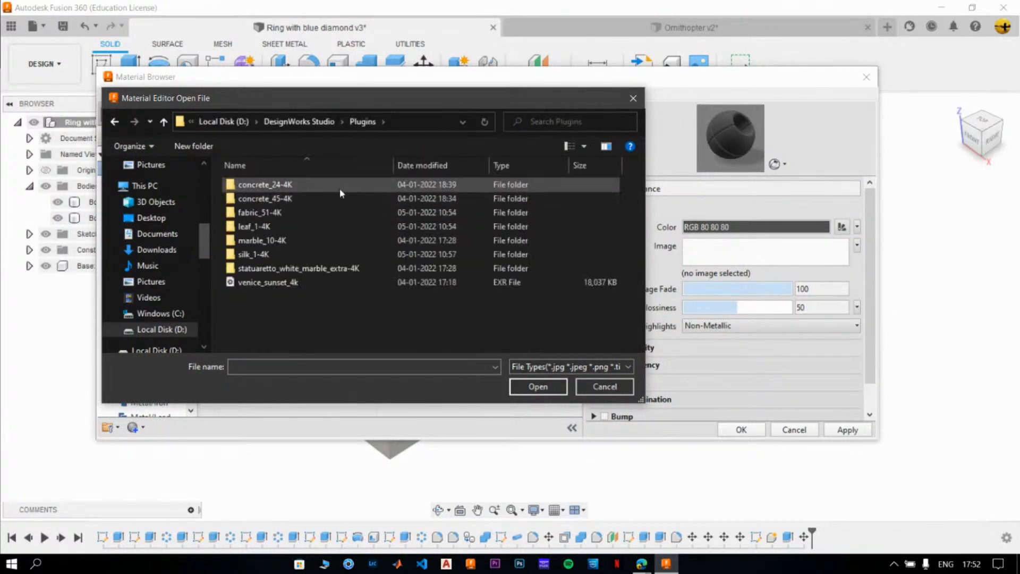
{"action": "double_click", "coordinate": [284, 241]}
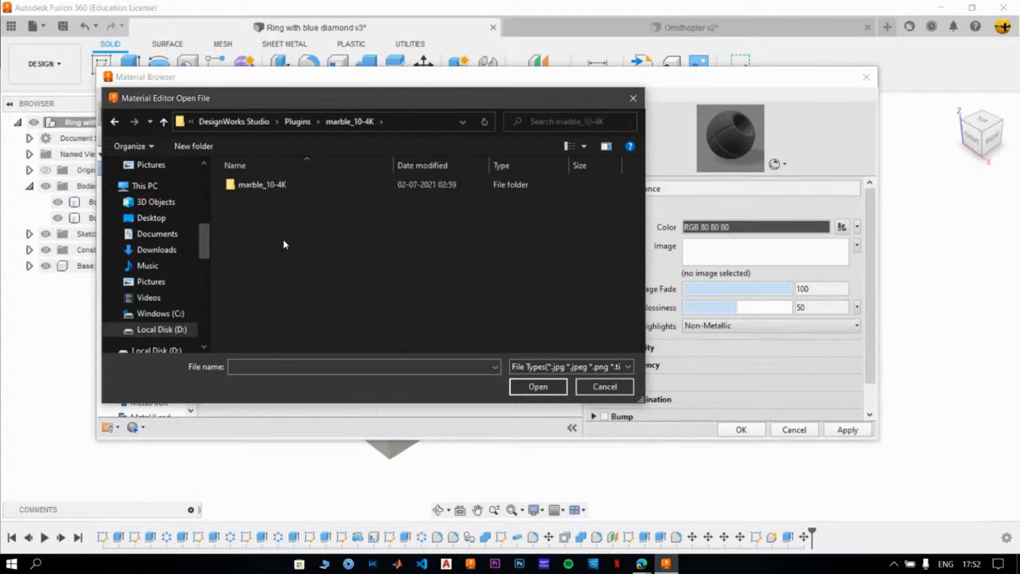
{"action": "double_click", "coordinate": [287, 185]}
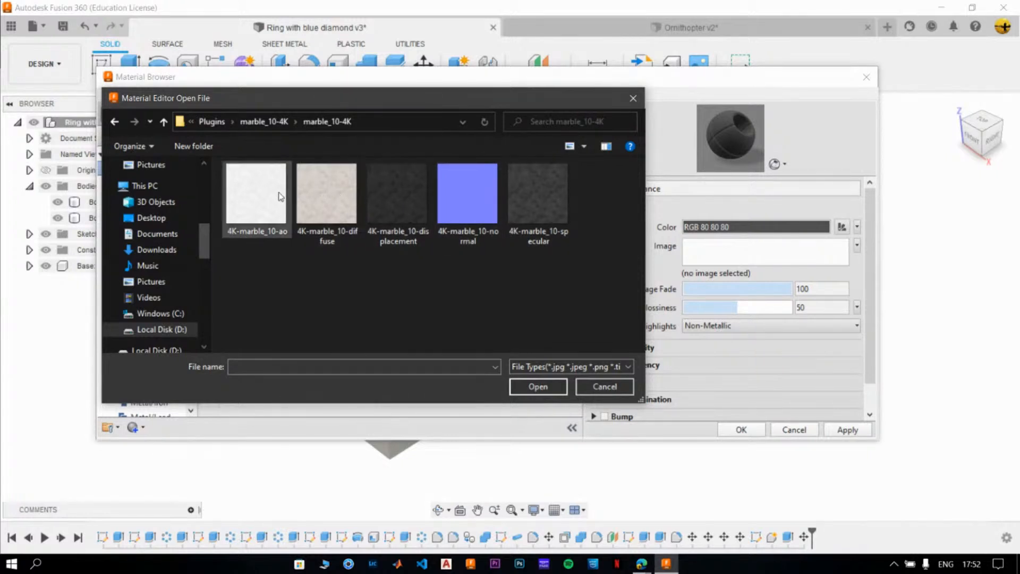
{"action": "left_click", "coordinate": [319, 203]}
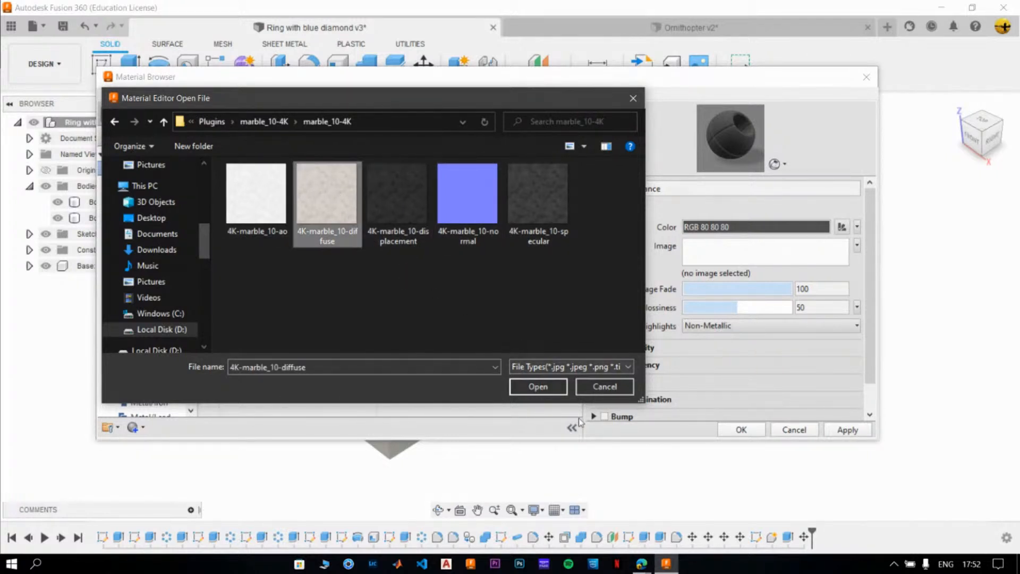
{"action": "left_click", "coordinate": [553, 388]}
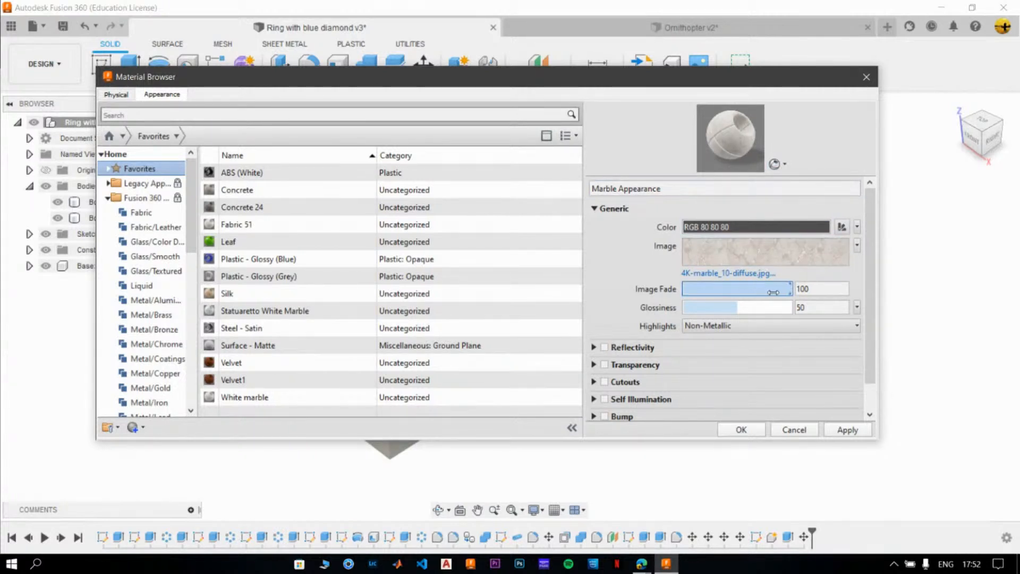
Set the marble appearance's image fade to 100, glossiness to 60 and highlights to Non-Metallic.
{"action": "left_click_drag", "start_coordinate": [789, 288], "coordinate": [882, 300]}
{"action": "mouse_move", "coordinate": [734, 307]}
{"action": "left_mouse_down"}
{"action": "mouse_move", "coordinate": [689, 307]}
{"action": "mouse_move", "coordinate": [767, 307]}
{"action": "mouse_move", "coordinate": [748, 306]}
{"action": "left_mouse_up"}
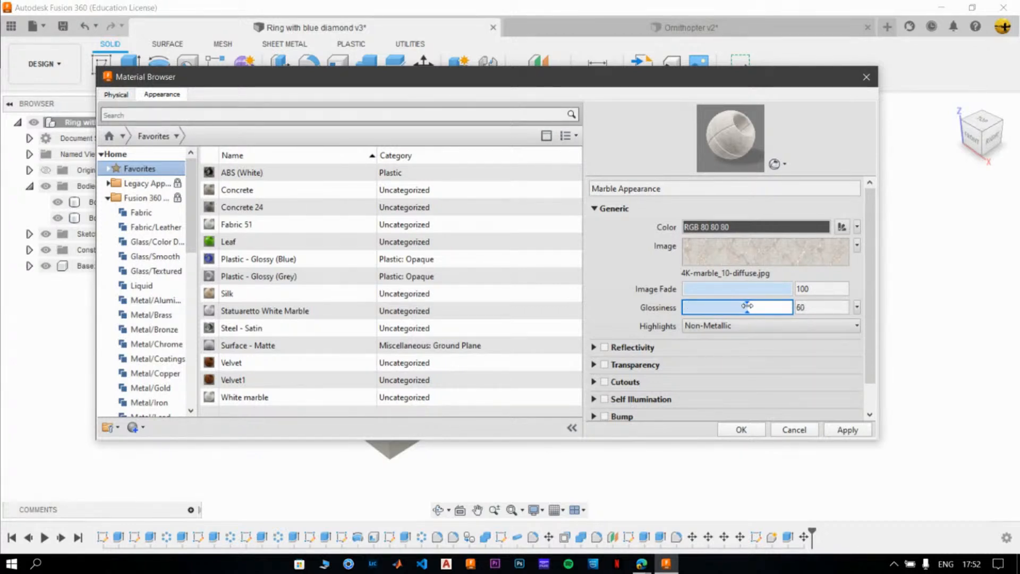
{"action": "left_click", "coordinate": [853, 325]}
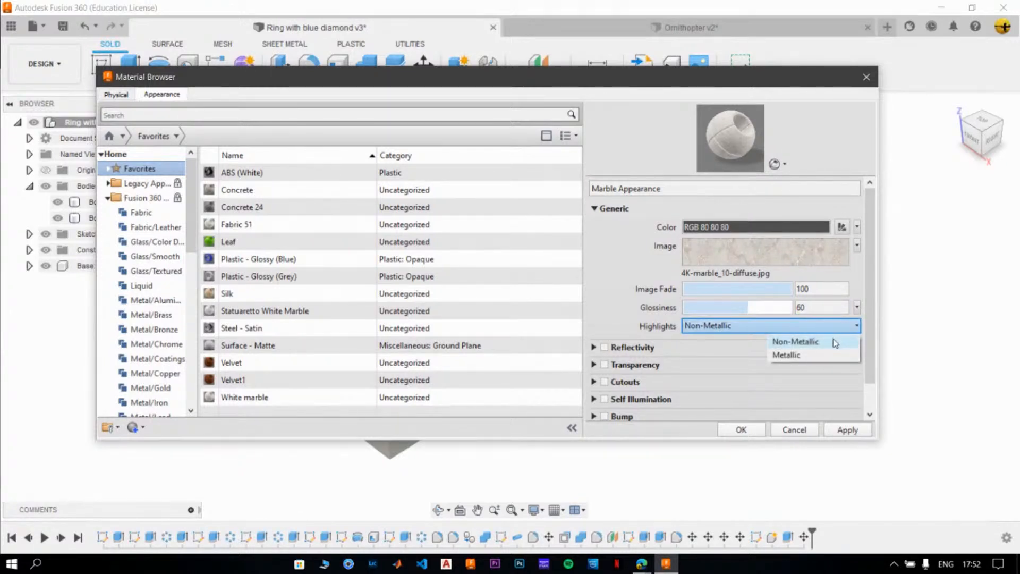
{"action": "left_click", "coordinate": [842, 340]}
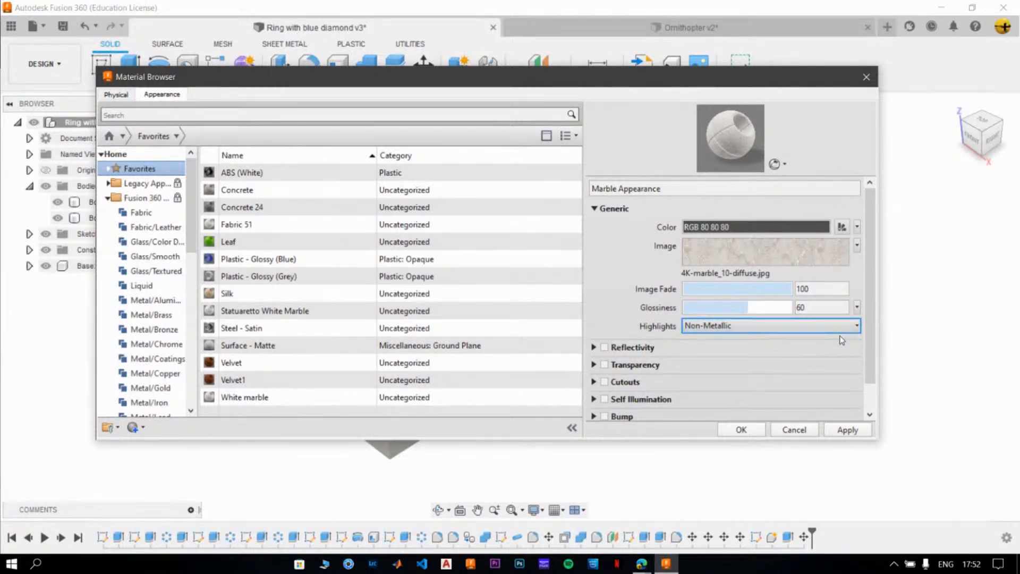
Try Reflectivity and Transparency on the marble appearance one after the other, turning each off again and collapsing its settings.
{"action": "left_click", "coordinate": [605, 347]}
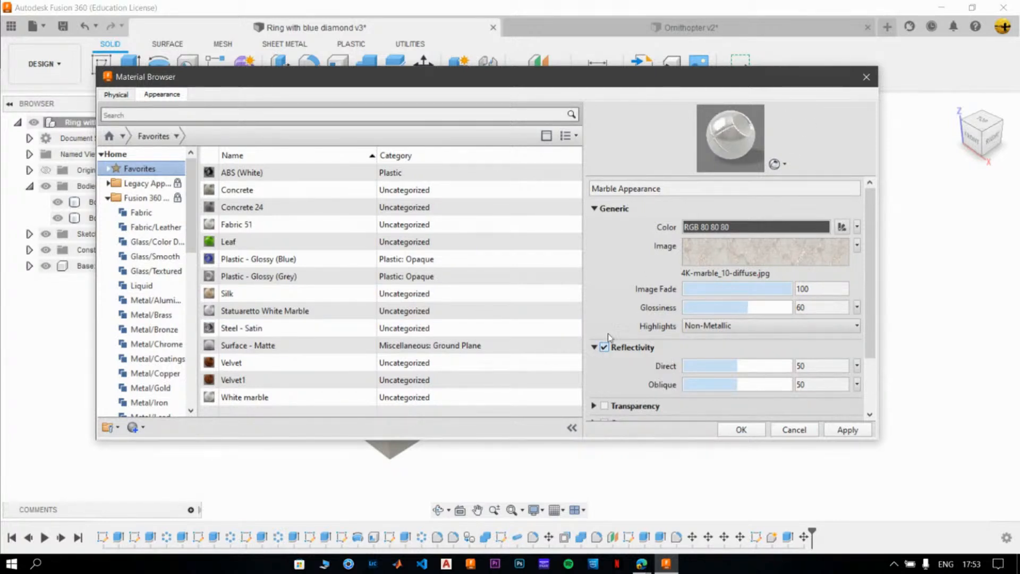
{"action": "left_click", "coordinate": [604, 348]}
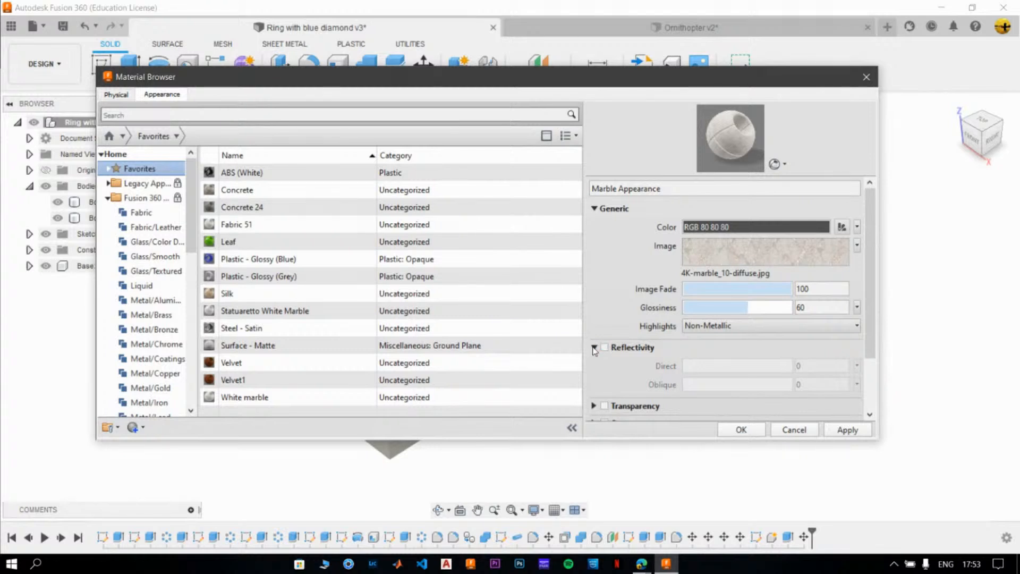
{"action": "left_click", "coordinate": [594, 348]}
{"action": "left_click", "coordinate": [604, 365]}
{"action": "scroll", "coordinate": [605, 365], "scroll_direction": "down", "scroll_amount": 3}
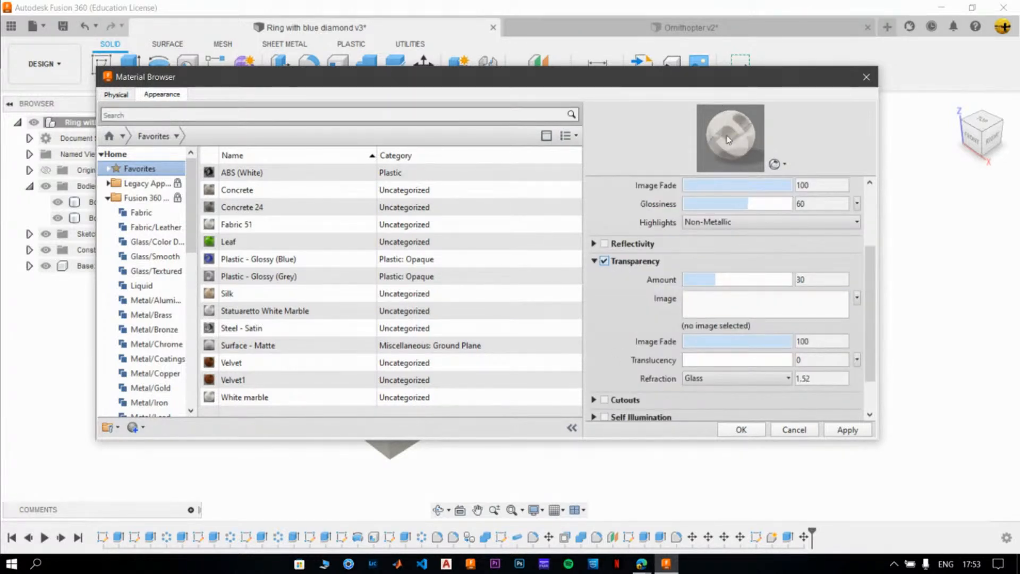
{"action": "left_click", "coordinate": [604, 261]}
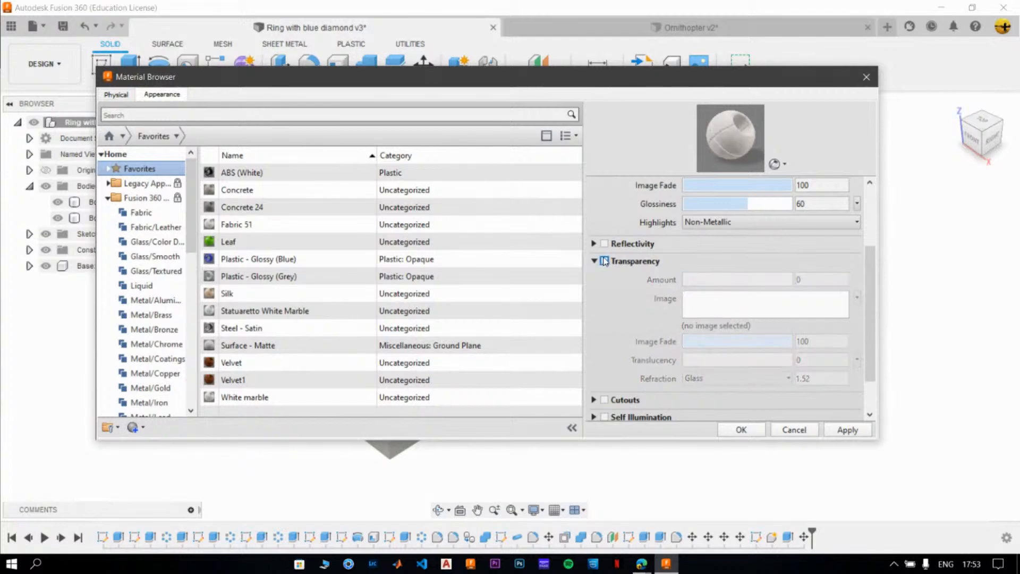
{"action": "scroll", "coordinate": [631, 338], "scroll_direction": "down", "scroll_amount": 2}
{"action": "left_click", "coordinate": [595, 212]}
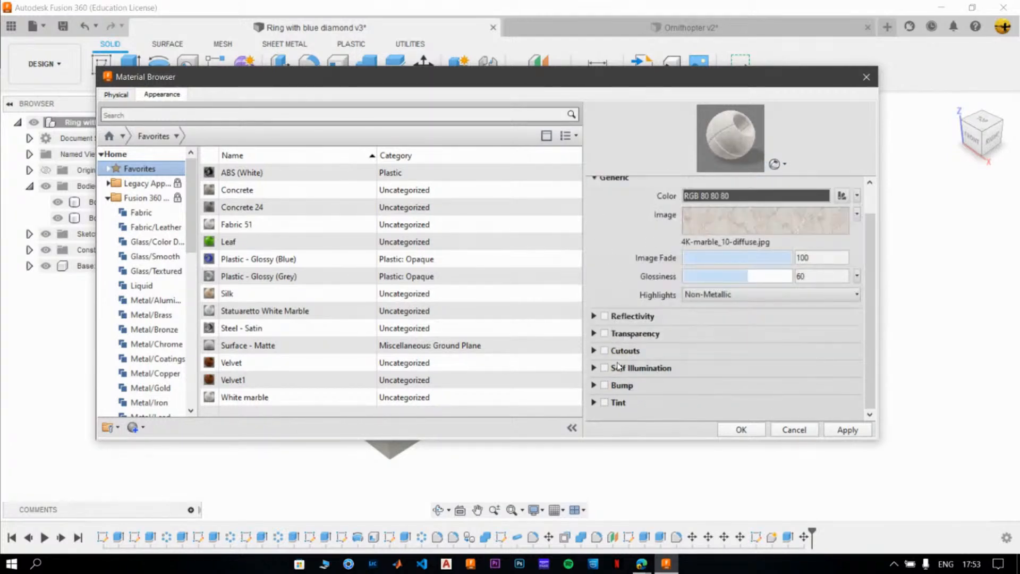
Try the 4K-marble_10-specular texture as the Cutouts image, and turn Cutouts off again.
{"action": "left_click", "coordinate": [605, 351]}
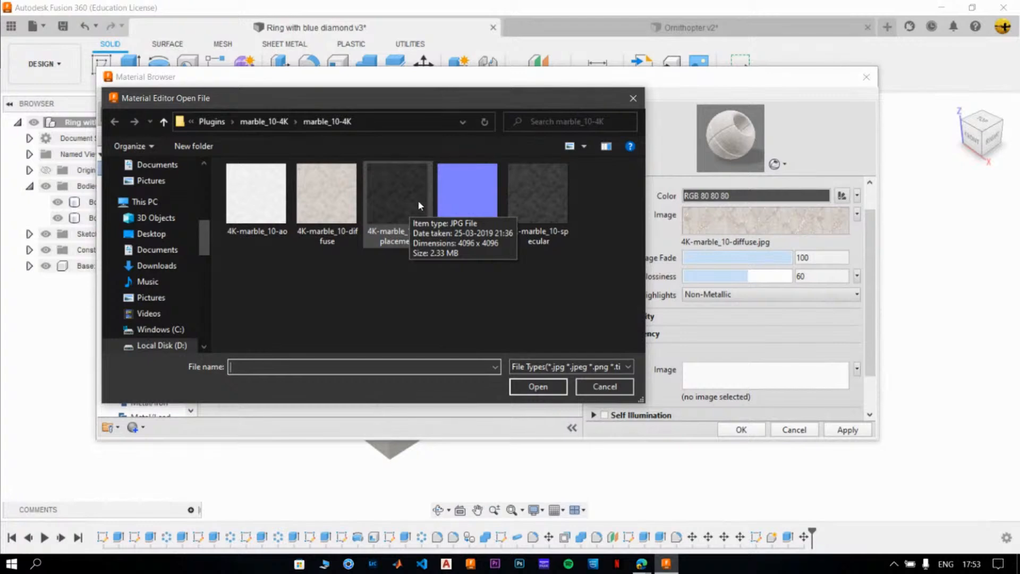
{"action": "left_click", "coordinate": [569, 211]}
{"action": "left_click", "coordinate": [558, 386]}
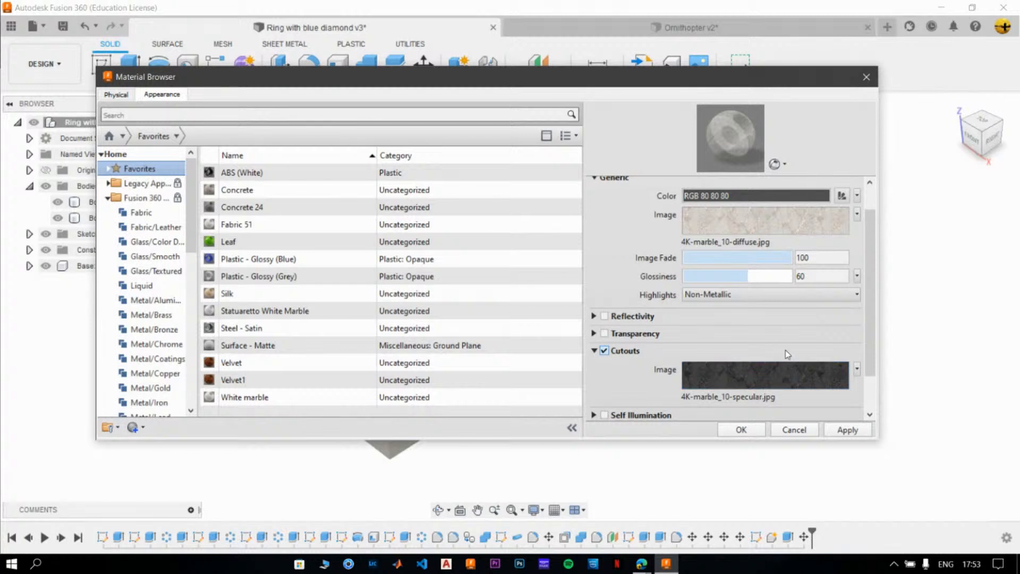
{"action": "scroll", "coordinate": [786, 355], "scroll_direction": "down", "scroll_amount": 1}
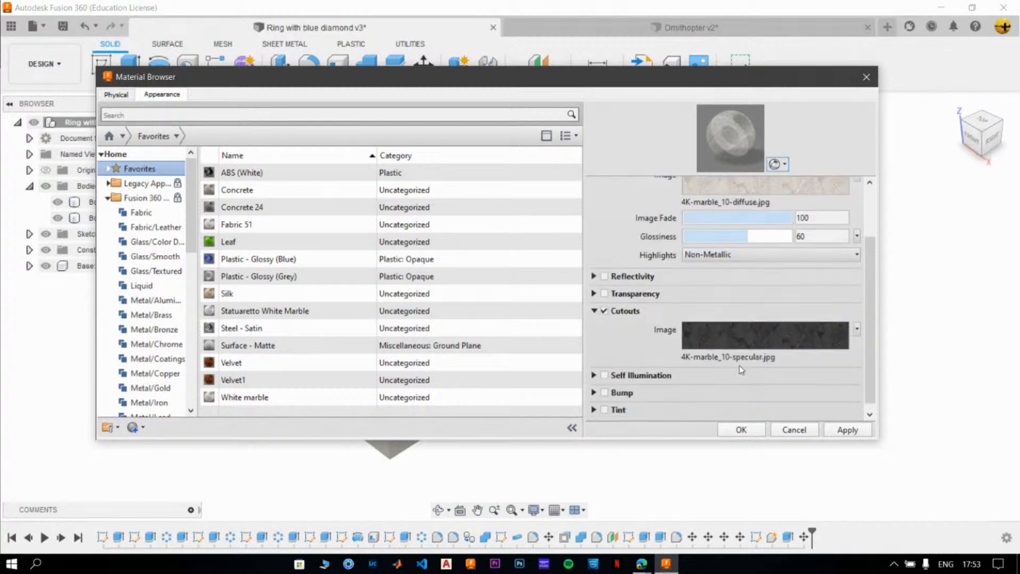
{"action": "left_click", "coordinate": [605, 312]}
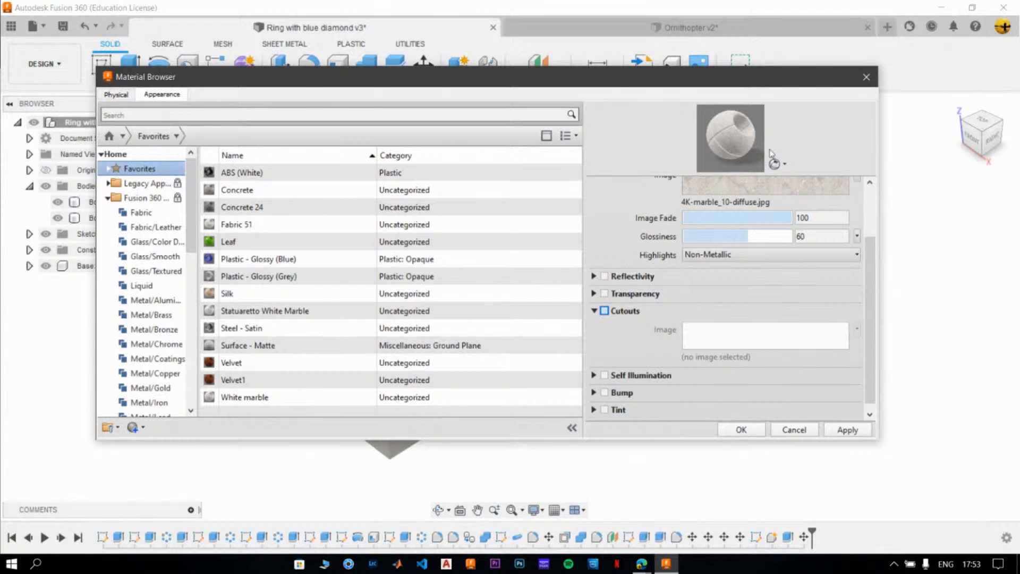
{"action": "left_click", "coordinate": [594, 312]}
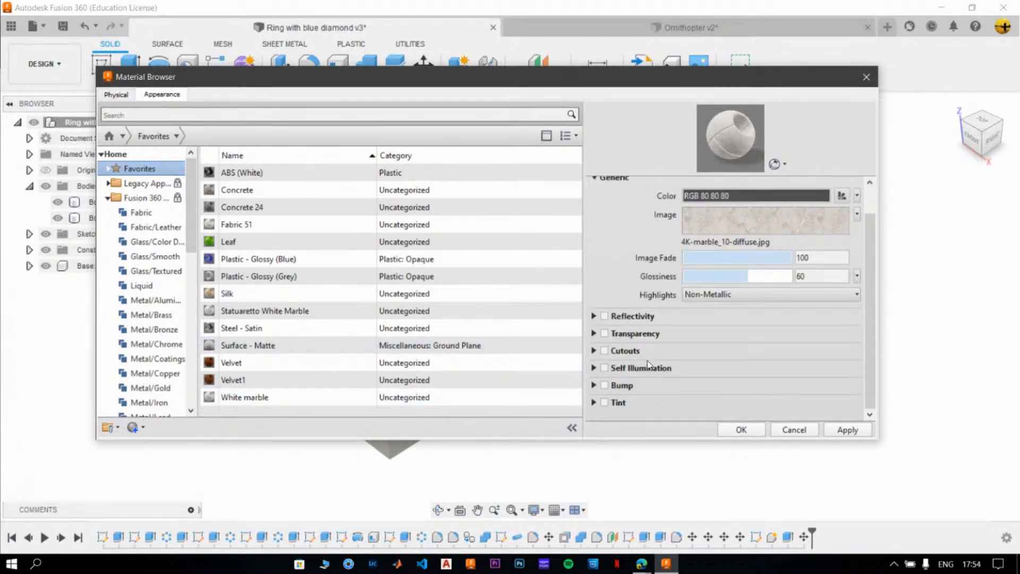
Try Self Illumination on the marble appearance, and turn it off again.
{"action": "left_click", "coordinate": [605, 368]}
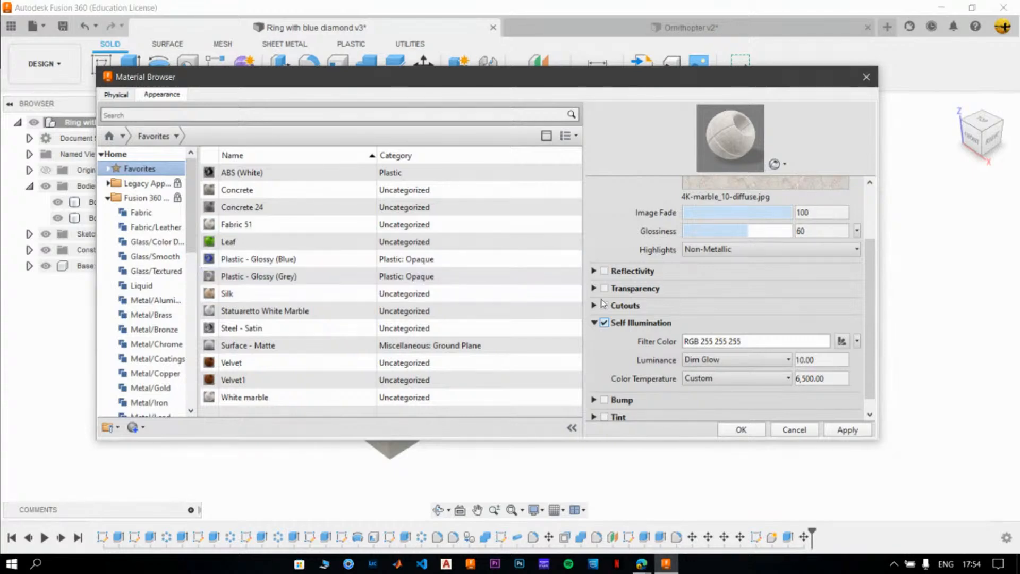
{"action": "left_click", "coordinate": [605, 324]}
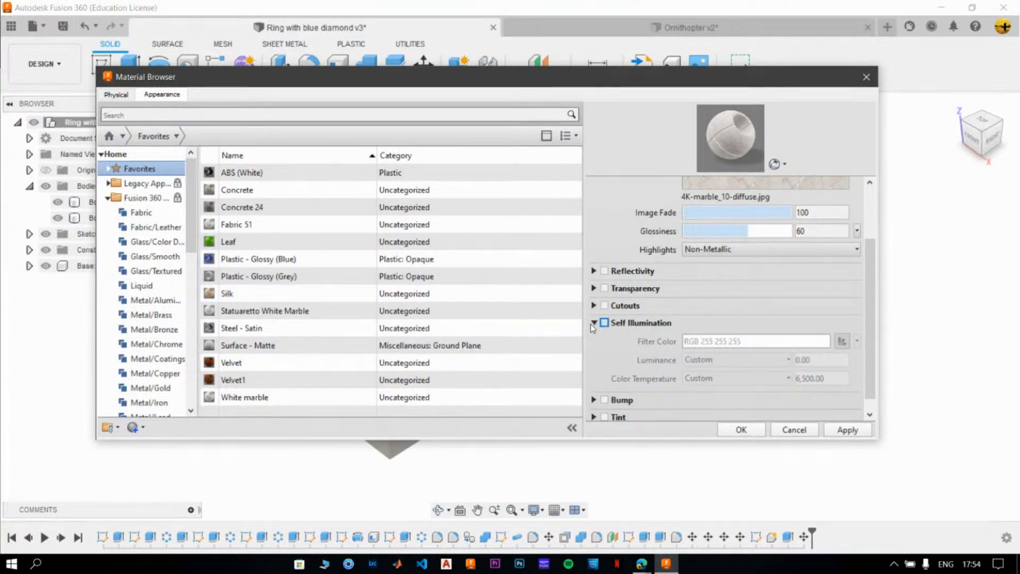
{"action": "left_click", "coordinate": [594, 323]}
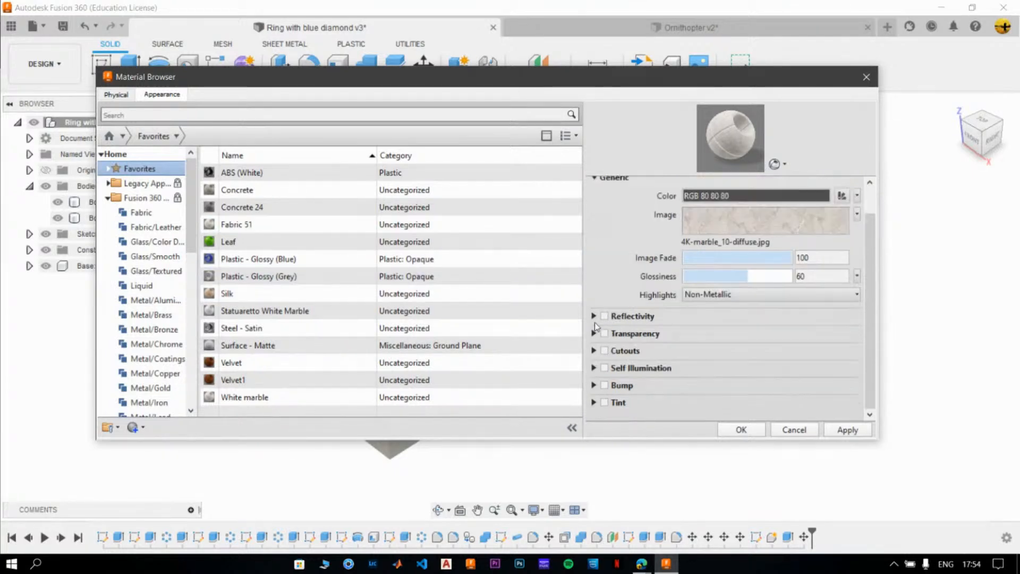
Enable Bump on the marble appearance and assign the 4K-marble_10-specular texture as its image.
{"action": "left_click", "coordinate": [605, 386]}
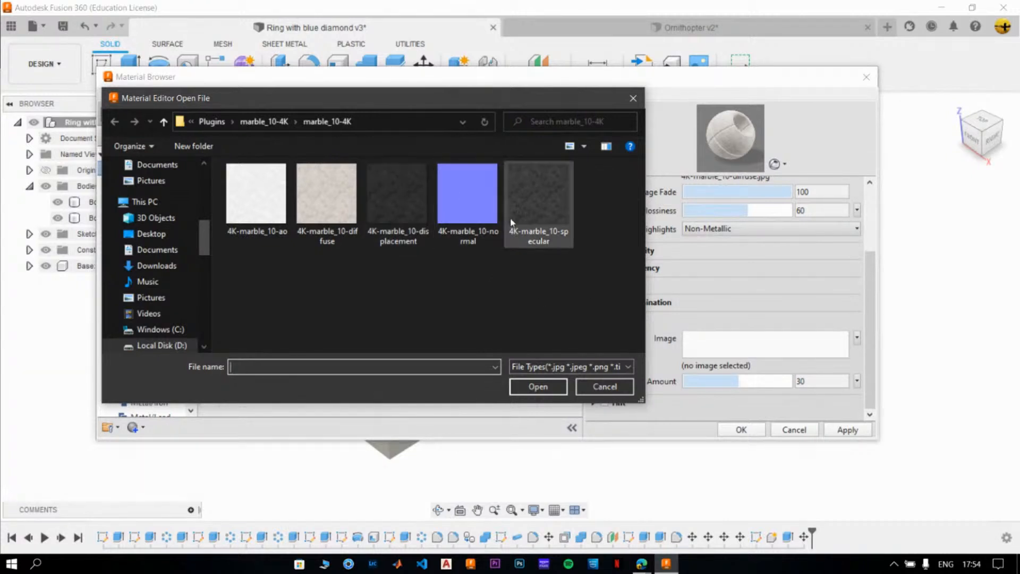
{"action": "left_click", "coordinate": [527, 214]}
{"action": "left_click", "coordinate": [403, 202]}
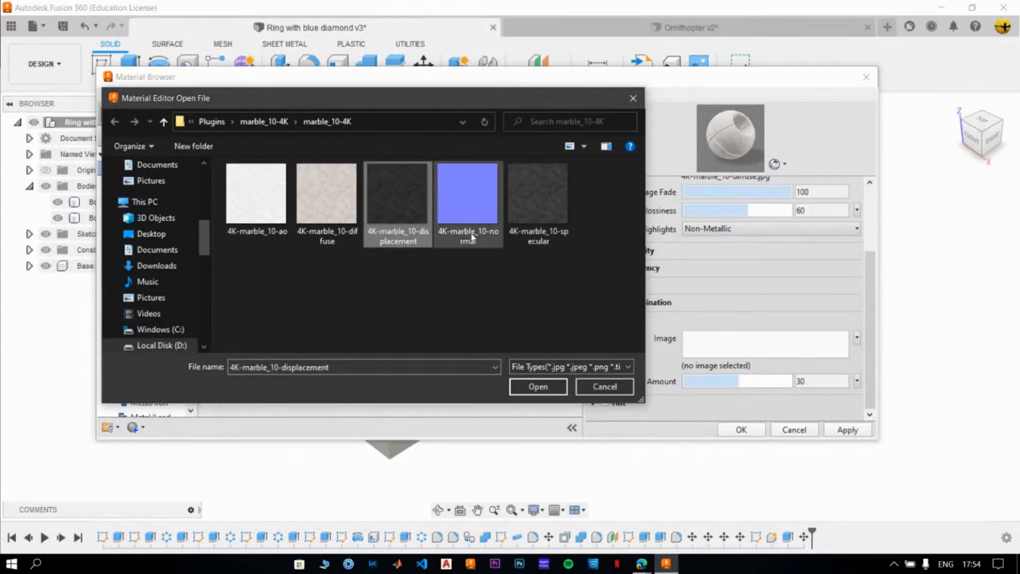
{"action": "left_click", "coordinate": [535, 233]}
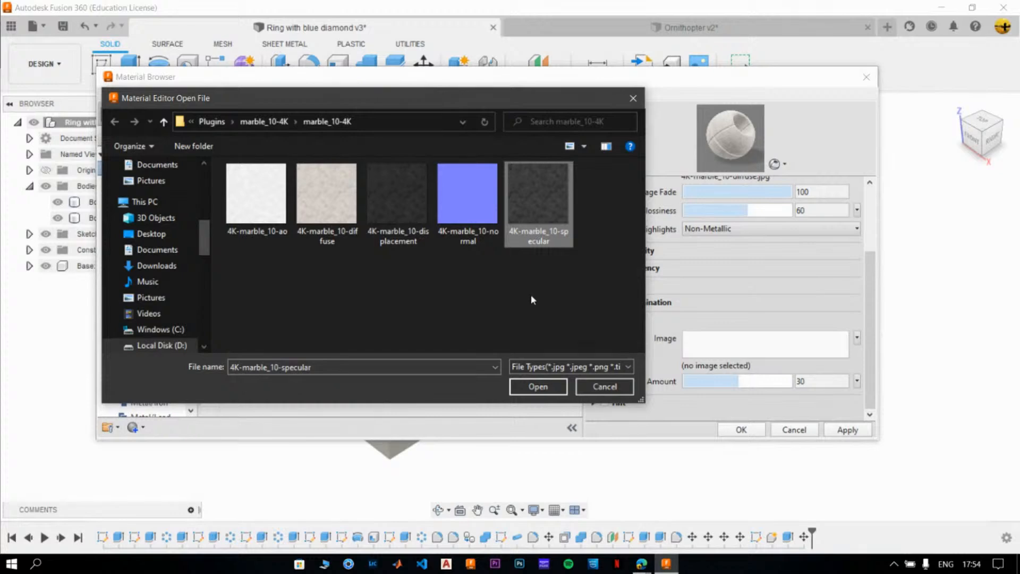
{"action": "left_click", "coordinate": [532, 387]}
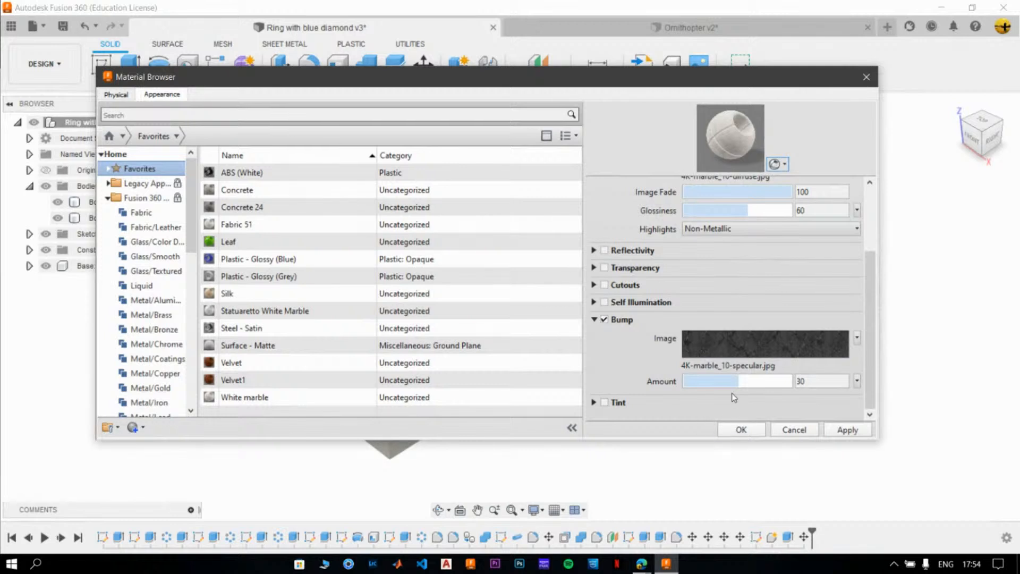
Try bump amounts of -1,000, 1,000 and about 341, and set the amount to 400.
{"action": "left_click_drag", "start_coordinate": [736, 381], "coordinate": [673, 387]}
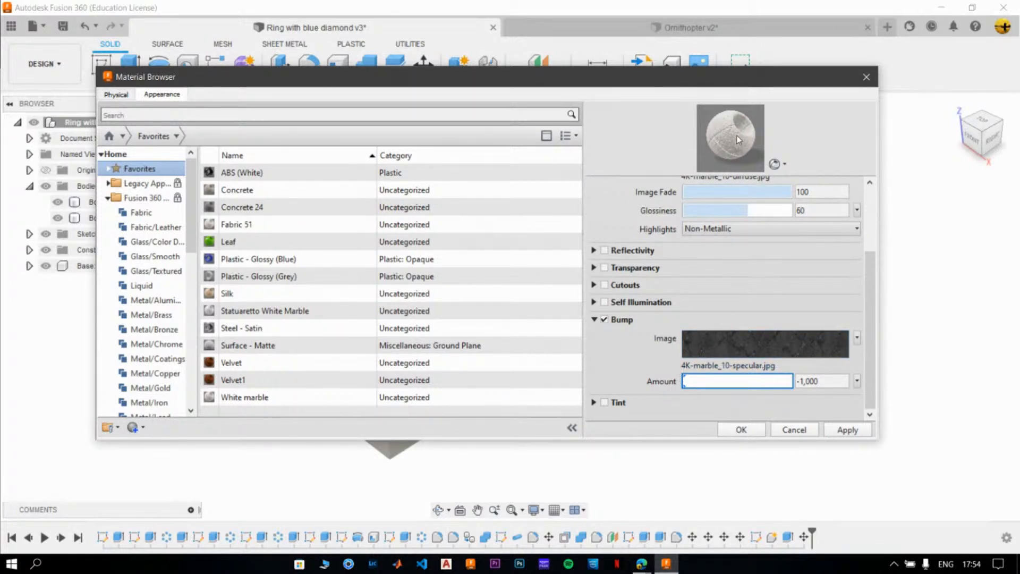
{"action": "left_click_drag", "start_coordinate": [684, 381], "coordinate": [878, 381]}
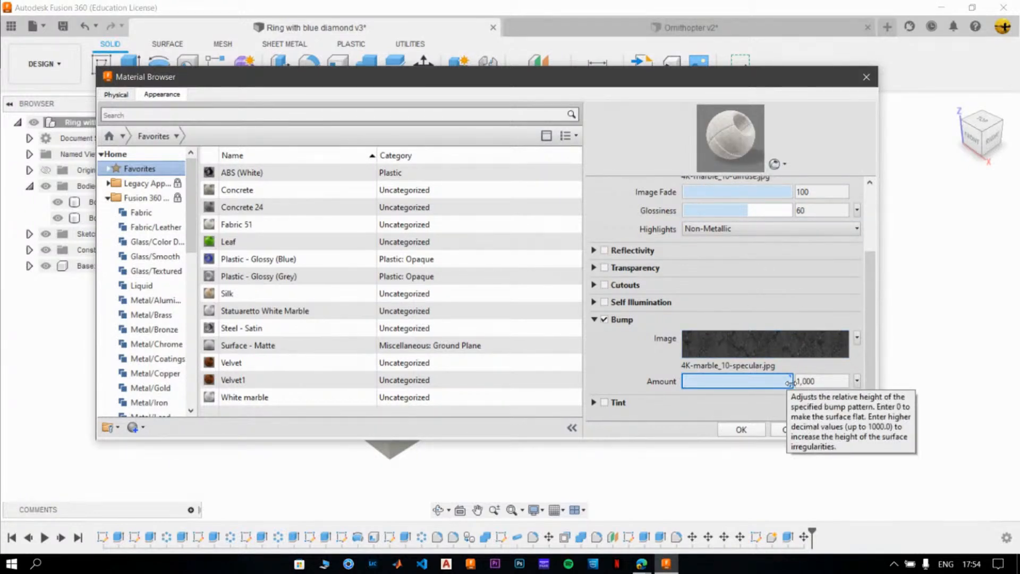
{"action": "left_click_drag", "start_coordinate": [789, 381], "coordinate": [756, 379]}
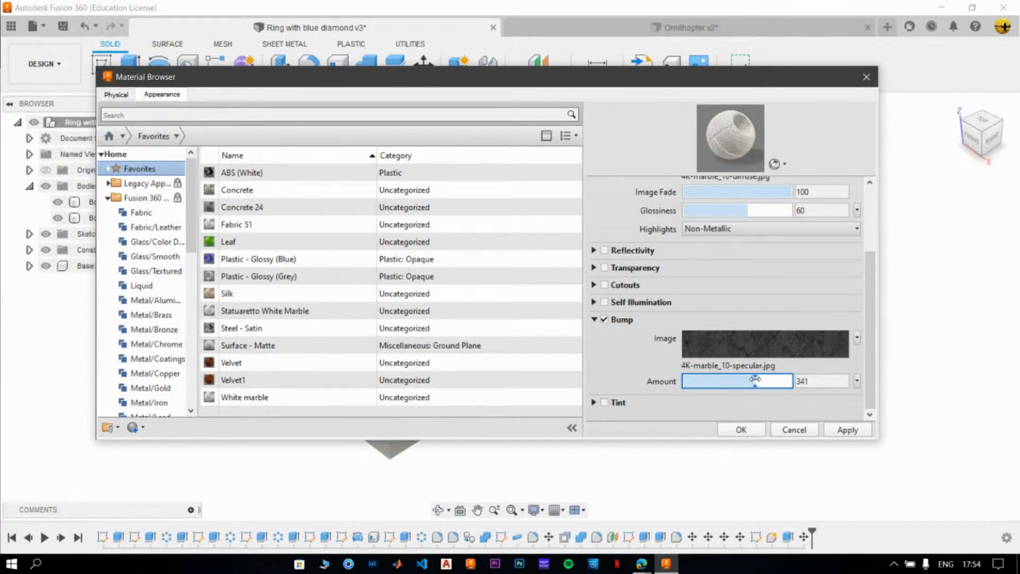
{"action": "left_click", "coordinate": [811, 381]}
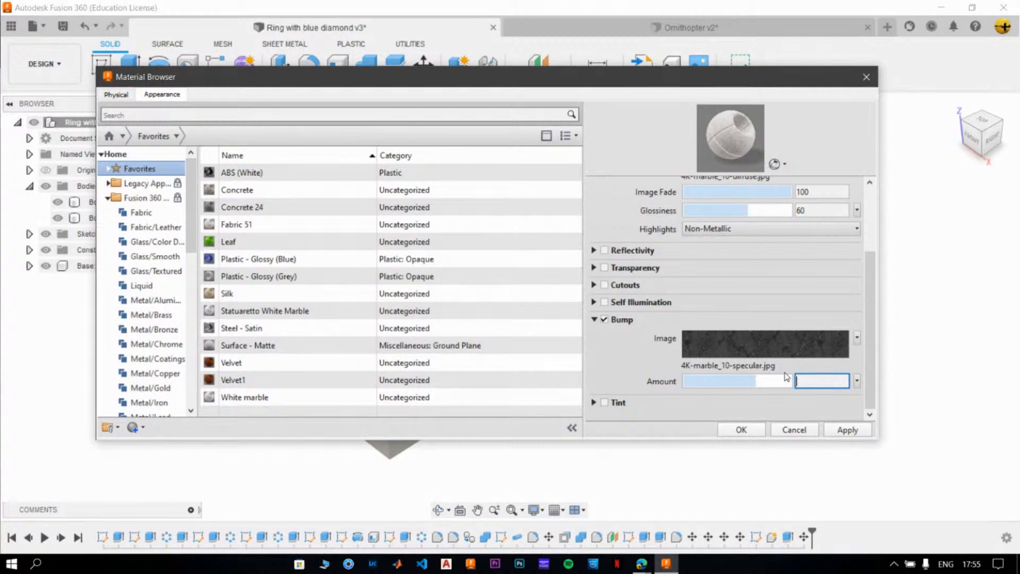
{"action": "key", "text": "Return"}
{"action": "left_click", "coordinate": [626, 360]}
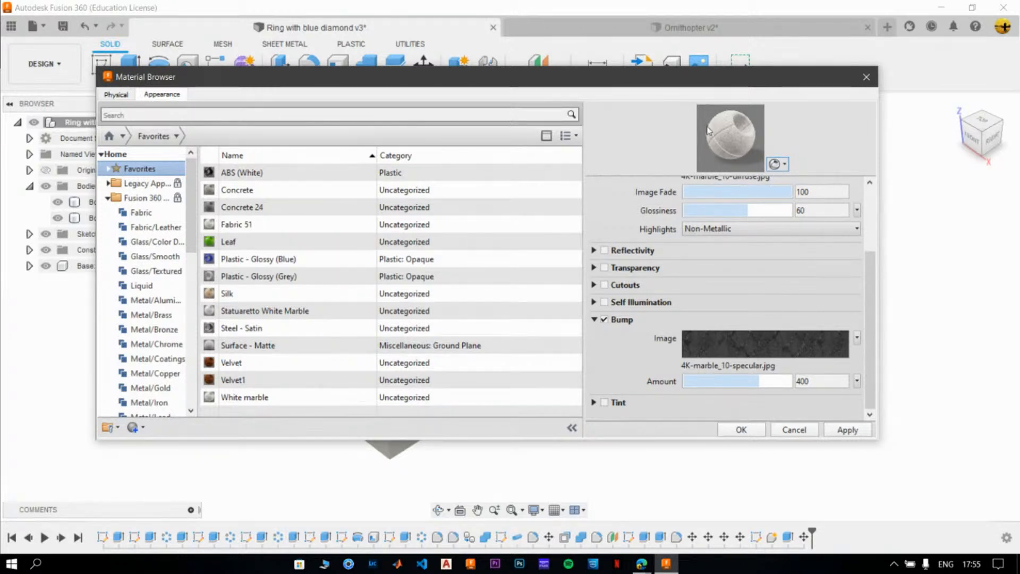
Enable Tint on the marble appearance and preview the diffuse texture in its generic settings.
{"action": "left_click", "coordinate": [604, 402]}
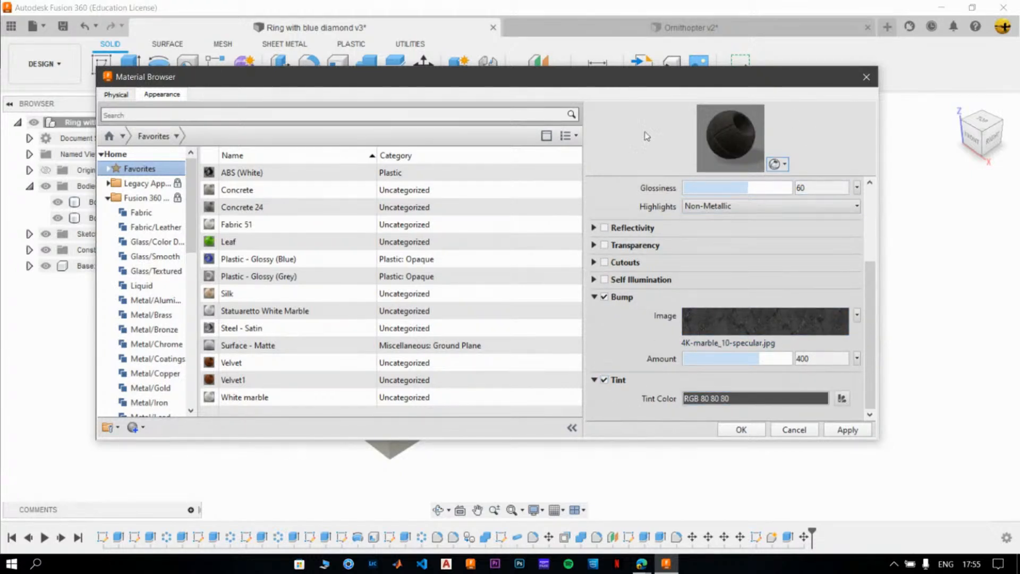
{"action": "scroll", "coordinate": [638, 299], "scroll_direction": "up", "scroll_amount": 5}
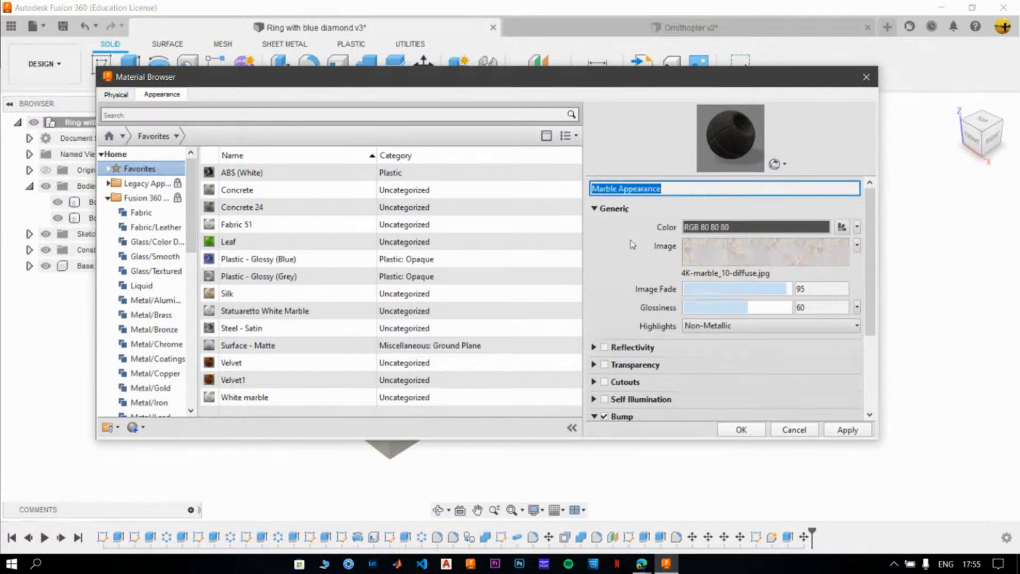
{"action": "mouse_move", "coordinate": [751, 253]}
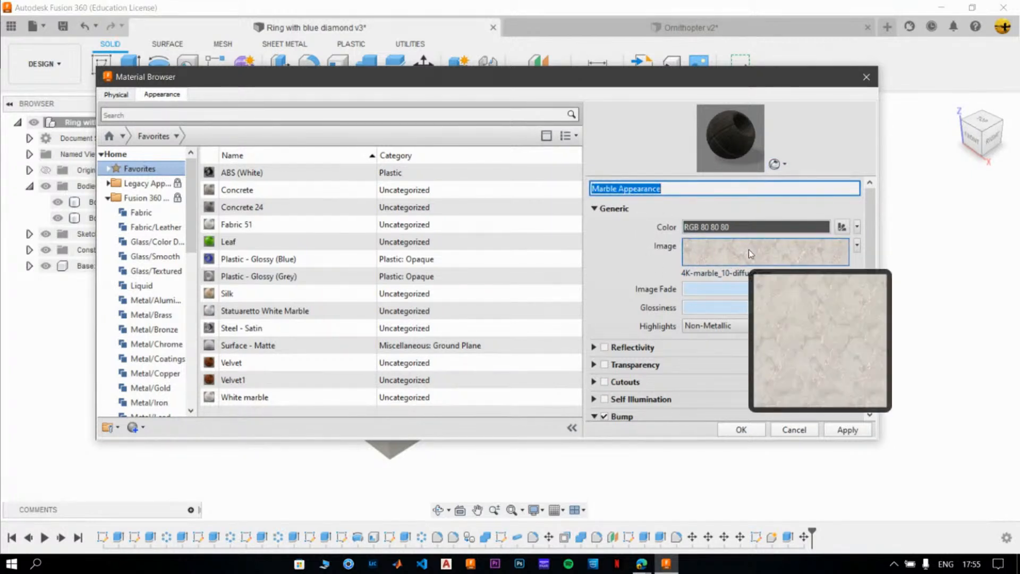
Turn off Tint on the marble appearance and collapse its settings.
{"action": "scroll", "coordinate": [645, 396], "scroll_direction": "down", "scroll_amount": 2}
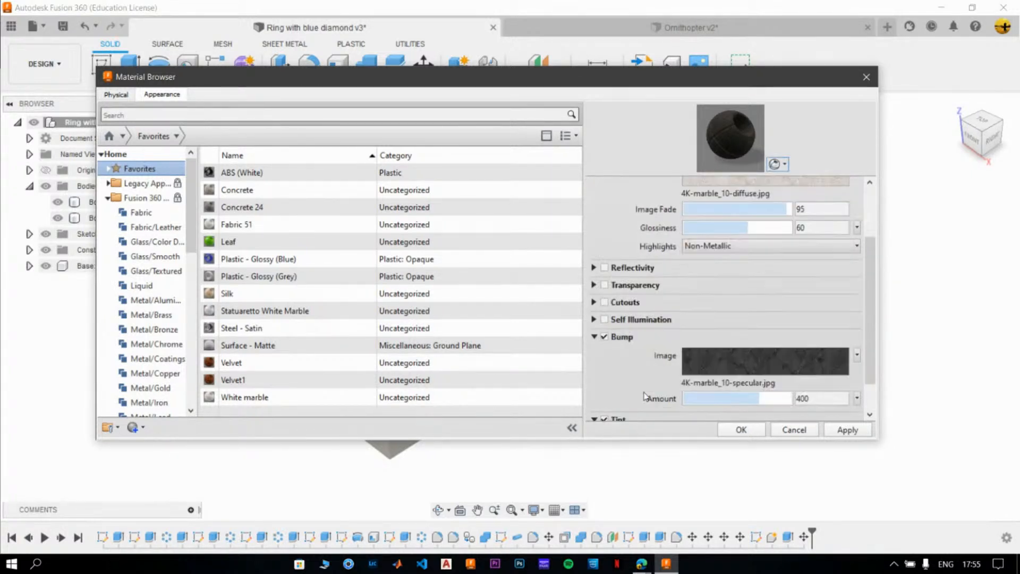
{"action": "scroll", "coordinate": [645, 396], "scroll_direction": "down", "scroll_amount": 1}
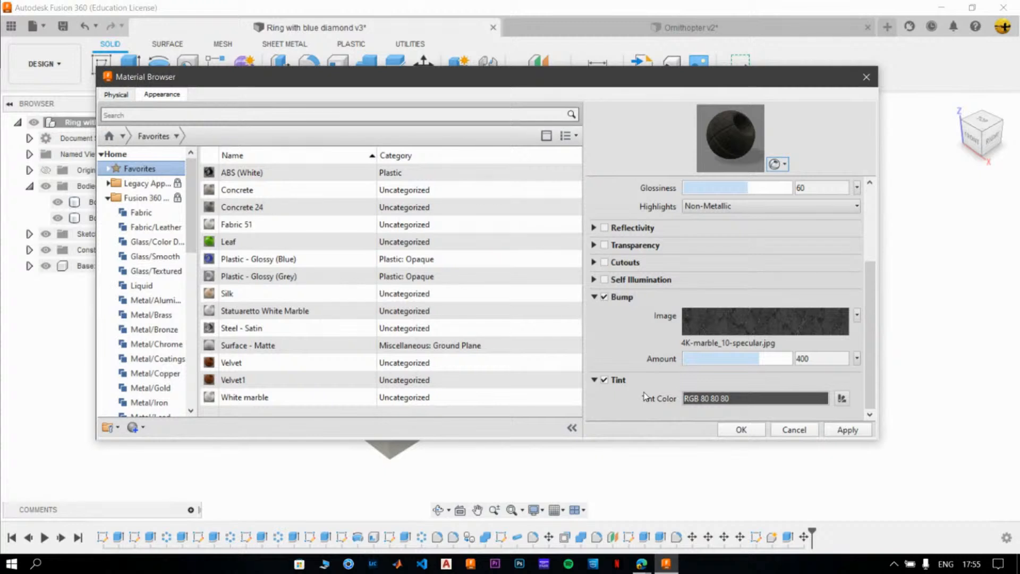
{"action": "left_click", "coordinate": [604, 380]}
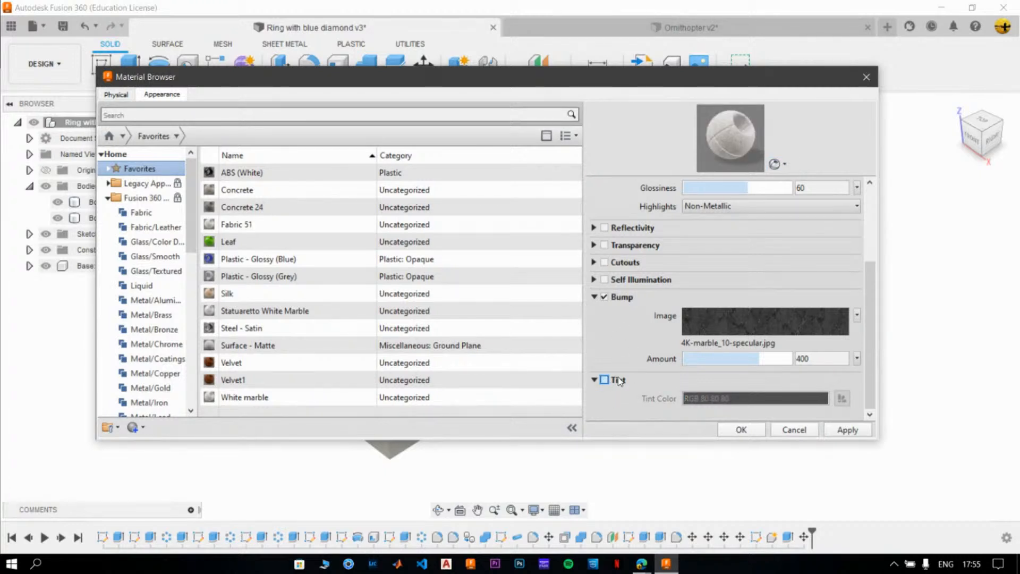
{"action": "left_click", "coordinate": [595, 381]}
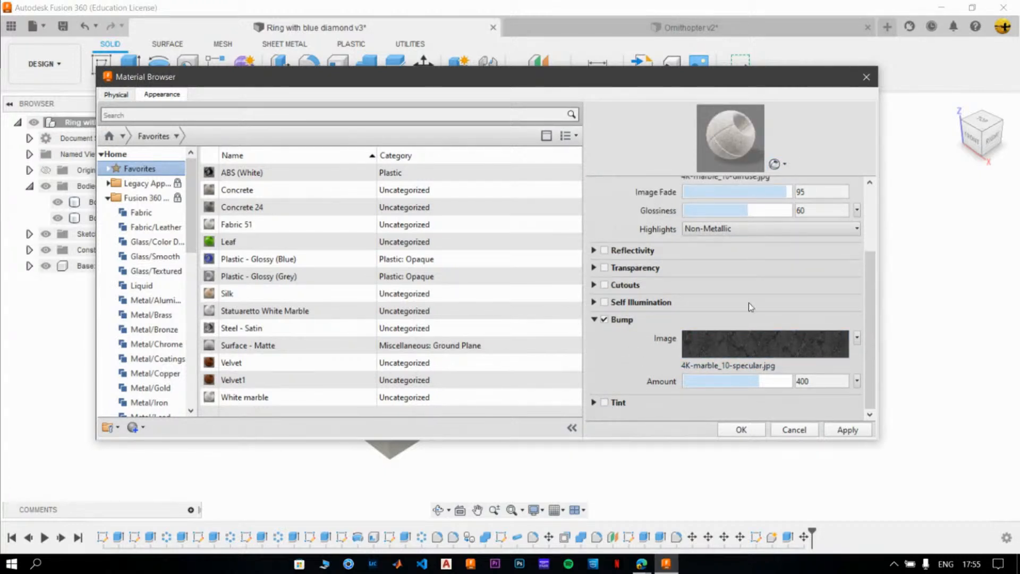
Review the marble appearance's diffuse image, apply the appearance to the favorites and close the material browser.
{"action": "scroll", "coordinate": [717, 292], "scroll_direction": "up", "scroll_amount": 3}
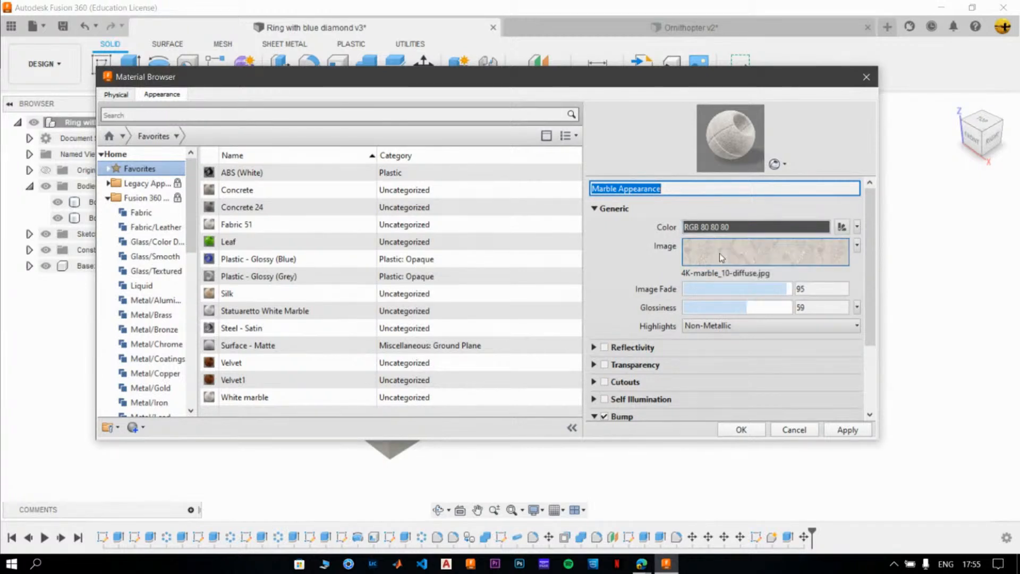
{"action": "mouse_move", "coordinate": [719, 253]}
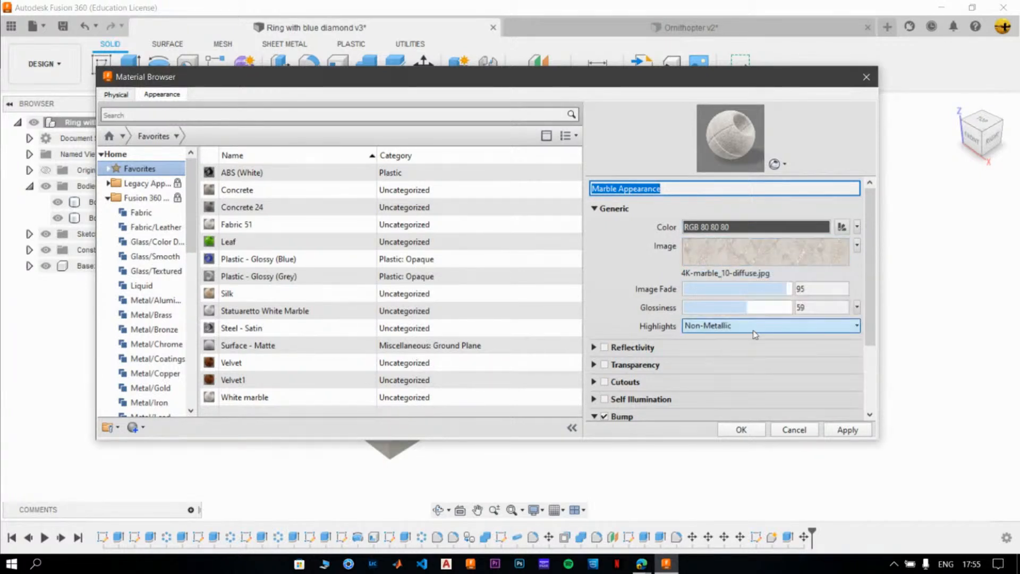
{"action": "left_click", "coordinate": [845, 434]}
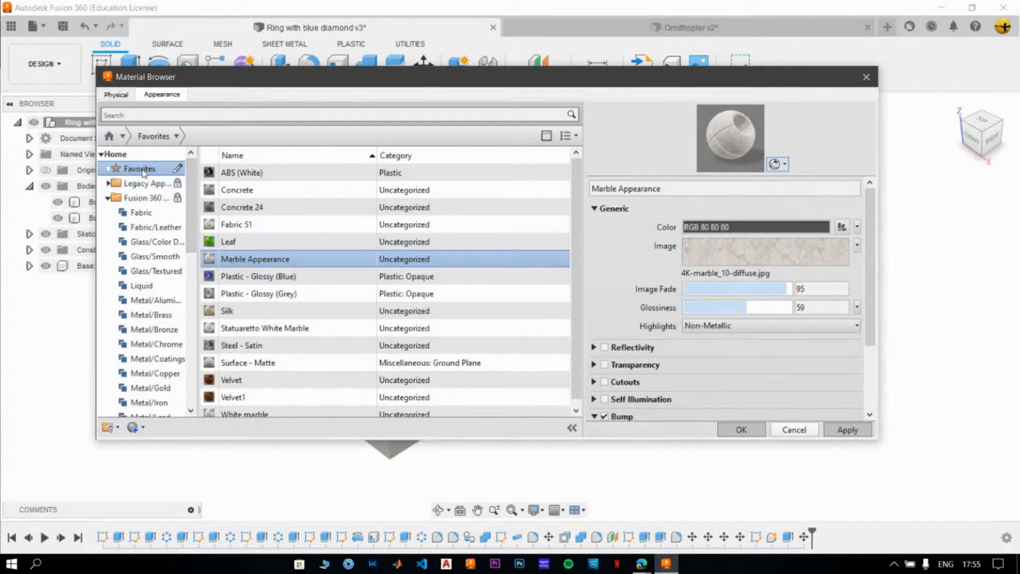
{"action": "left_click", "coordinate": [784, 429]}
{"action": "left_click", "coordinate": [575, 85]}
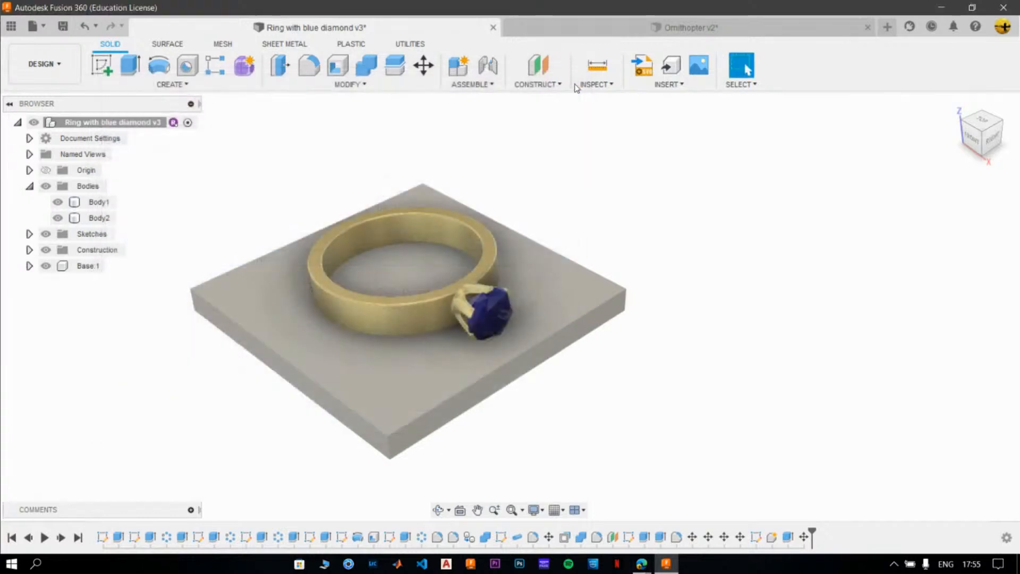
Apply Marble Appearance from the favorites to the base under the ring, and close the appearance settings.
{"action": "left_click", "coordinate": [373, 85]}
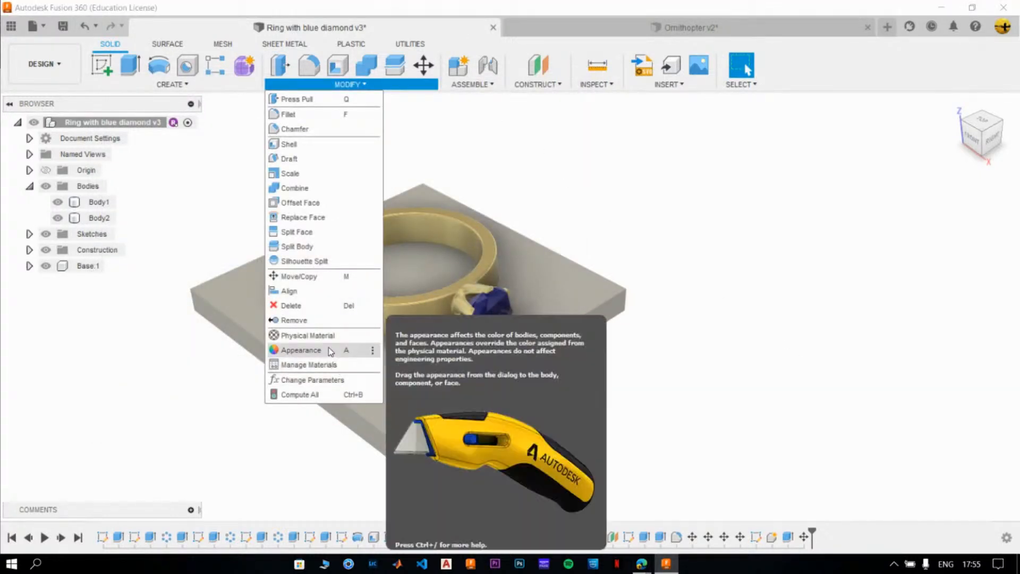
{"action": "left_click", "coordinate": [300, 350]}
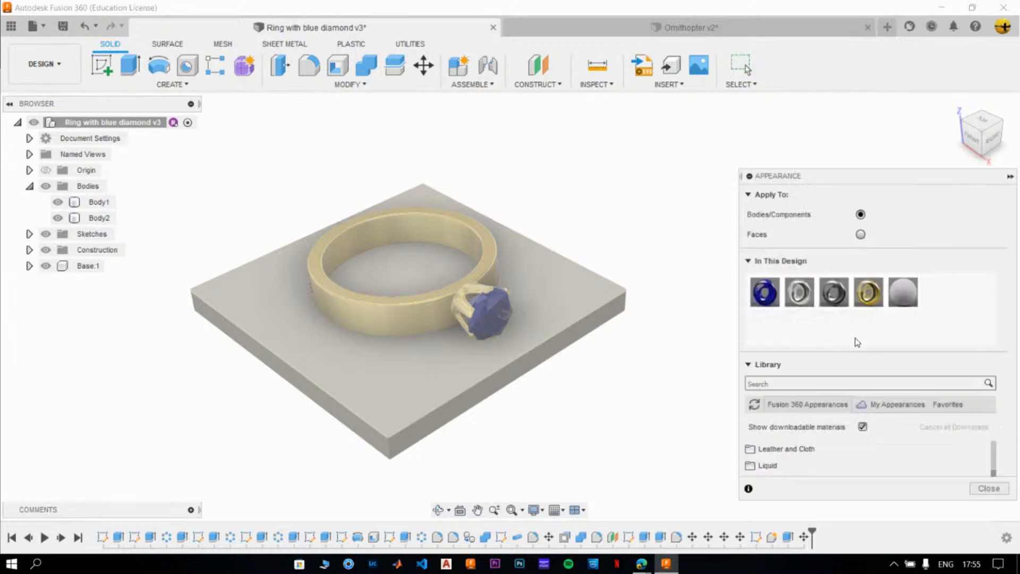
{"action": "left_click", "coordinate": [942, 409]}
{"action": "left_click_drag", "start_coordinate": [1012, 309], "coordinate": [1018, 407]}
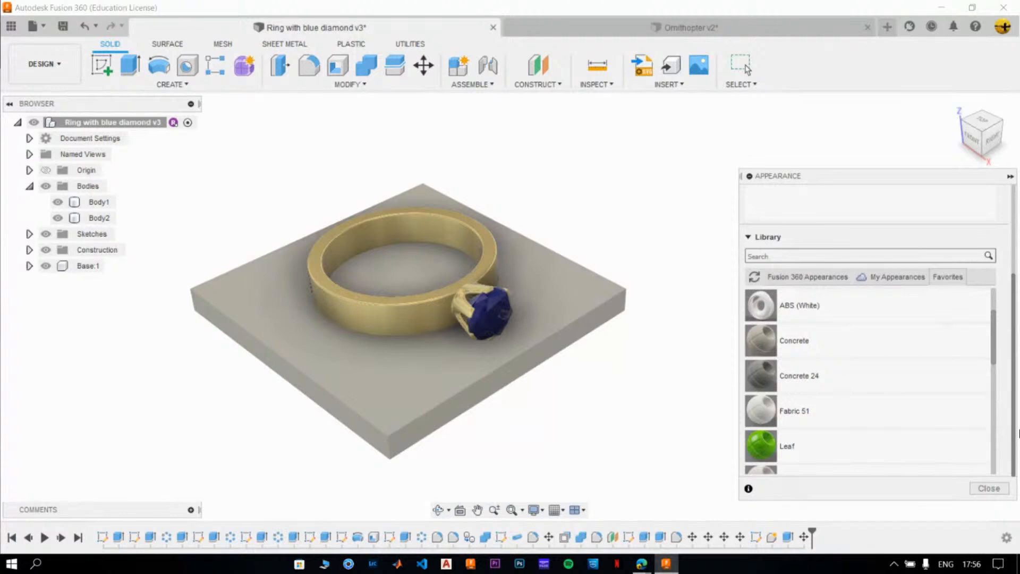
{"action": "left_click_drag", "start_coordinate": [994, 346], "coordinate": [995, 390]}
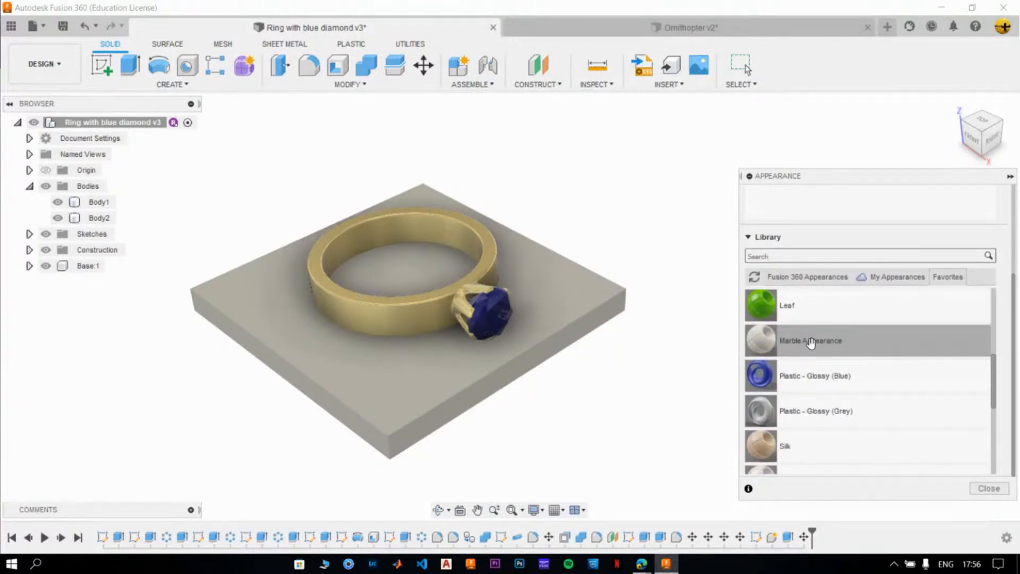
{"action": "left_click_drag", "start_coordinate": [812, 343], "coordinate": [566, 292]}
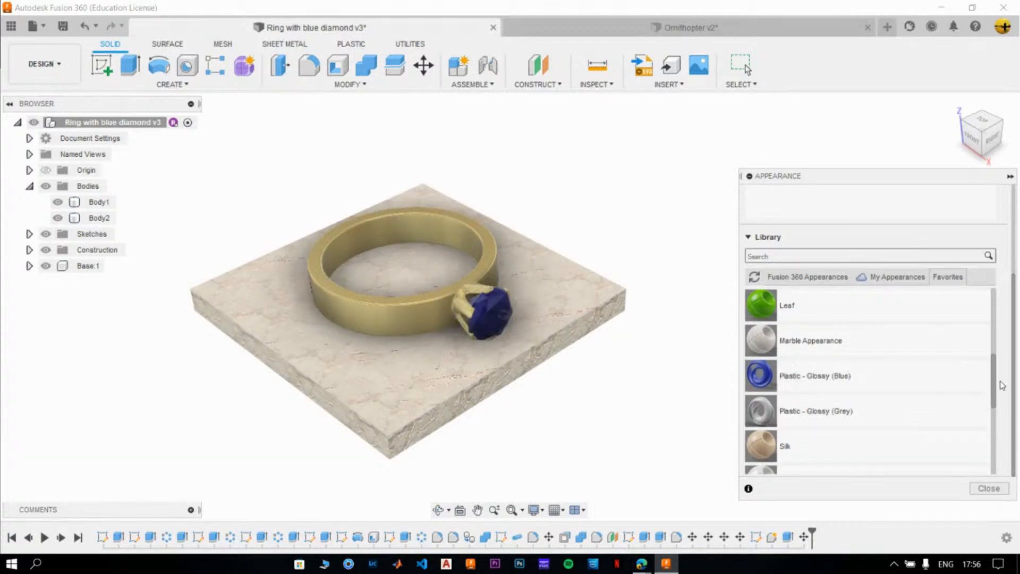
{"action": "left_click_drag", "start_coordinate": [993, 382], "coordinate": [1007, 308]}
{"action": "left_click_drag", "start_coordinate": [749, 355], "coordinate": [375, 408]}
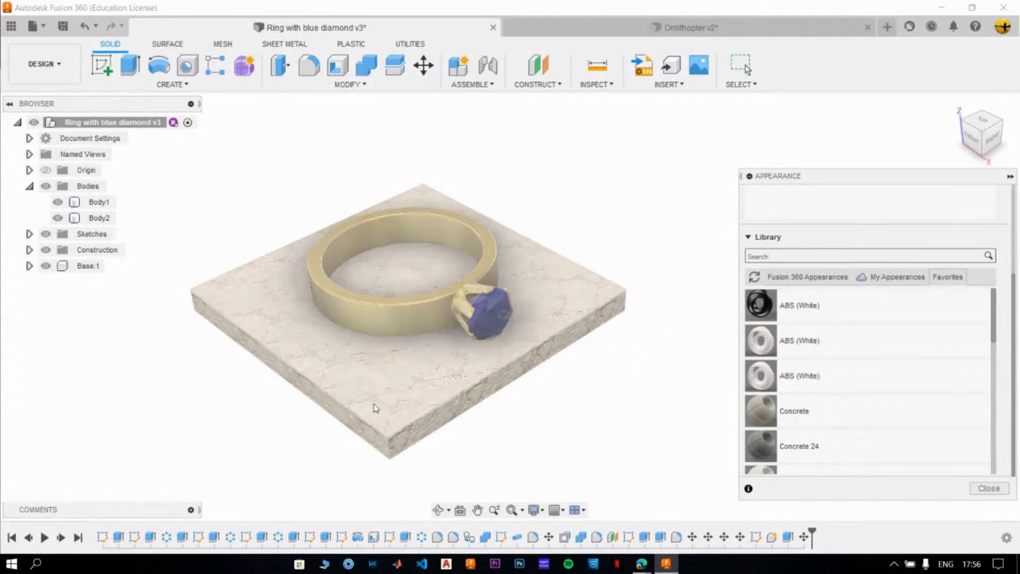
{"action": "left_click", "coordinate": [989, 488]}
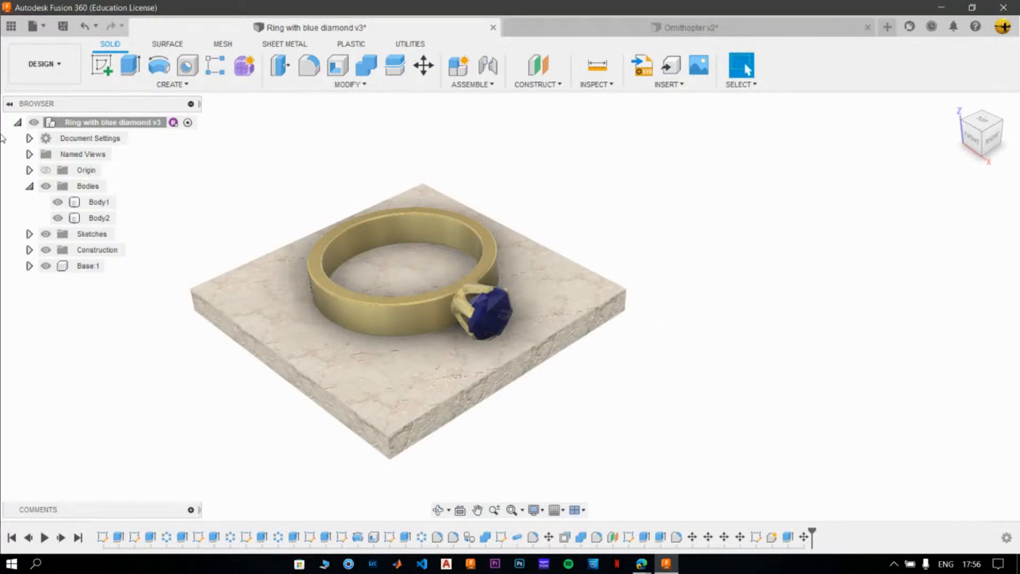
Save the ring design with the default version description User Saved and switch to the Render workspace.
{"action": "left_click", "coordinate": [70, 33]}
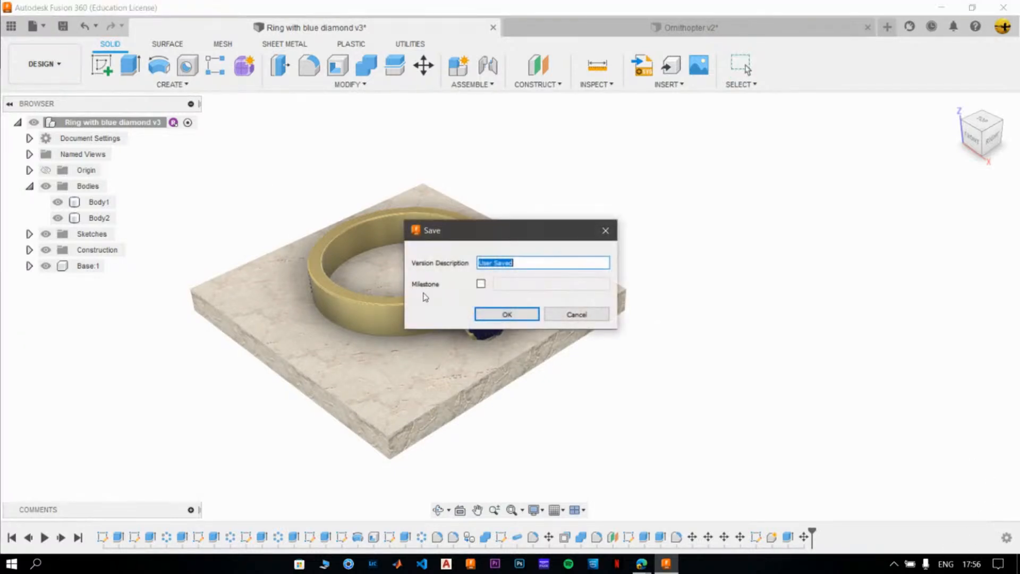
{"action": "left_click", "coordinate": [491, 314]}
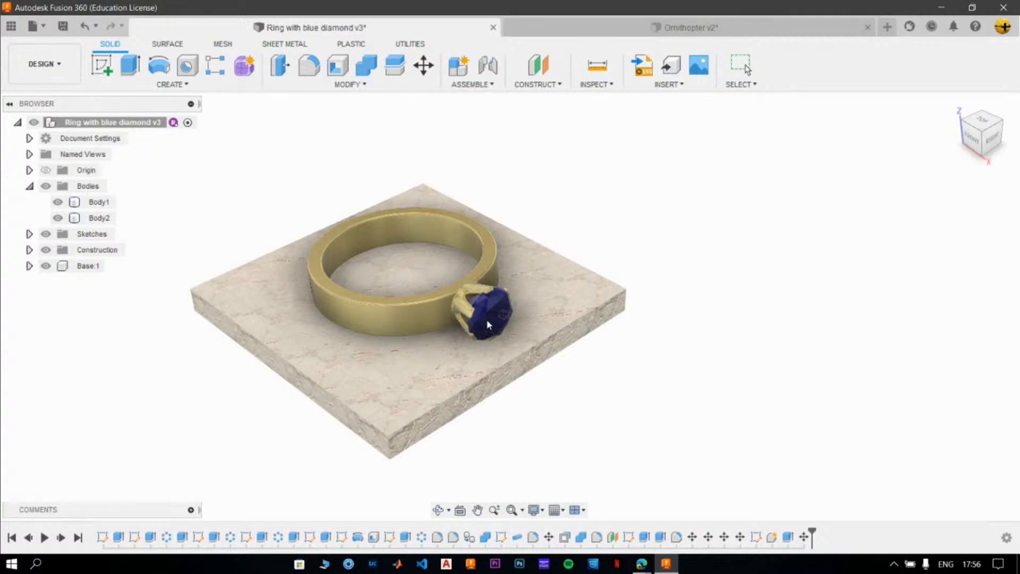
{"action": "left_click", "coordinate": [488, 324]}
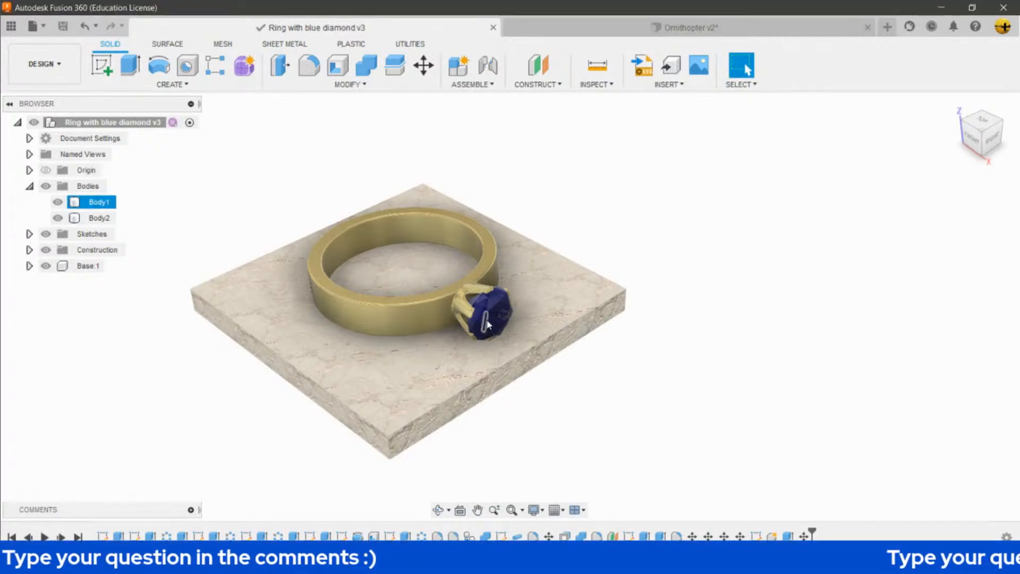
{"action": "left_click", "coordinate": [45, 63]}
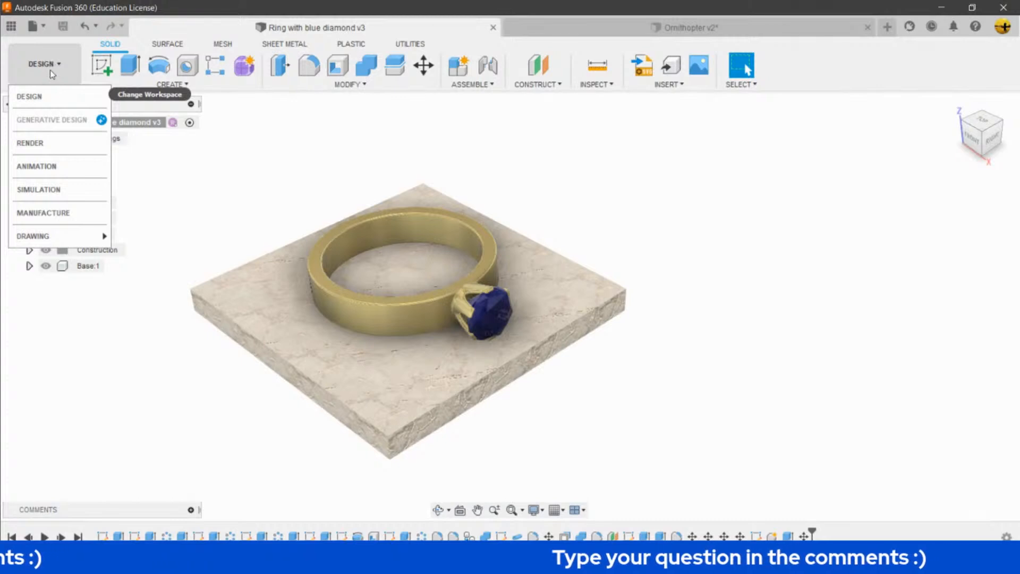
{"action": "left_click", "coordinate": [30, 143]}
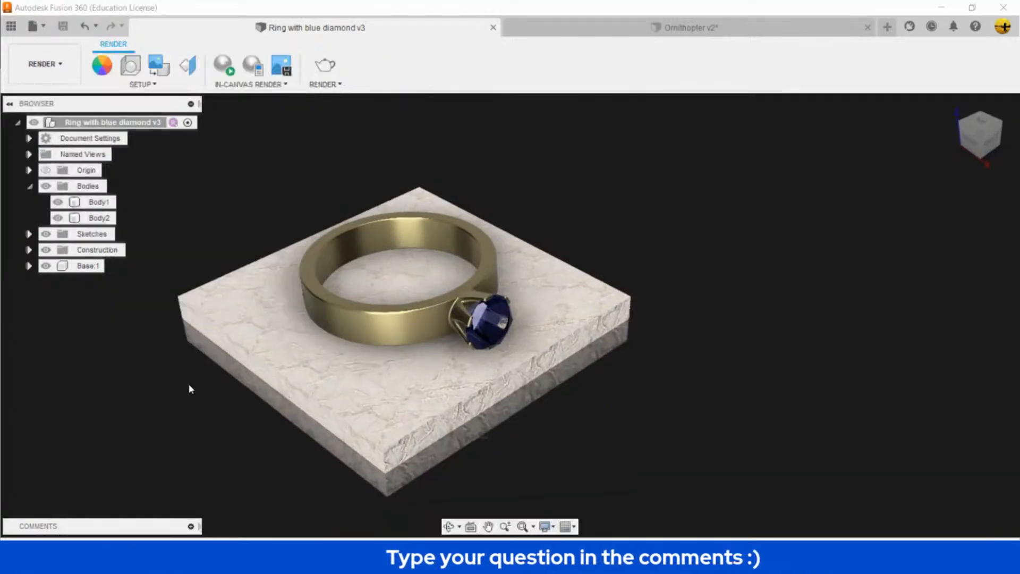
Frame the ring on its marble base and preview it with an in-canvas render, stopping the render after some iterations.
{"action": "middle_click_drag", "start_coordinate": [616, 407], "coordinate": [706, 395]}
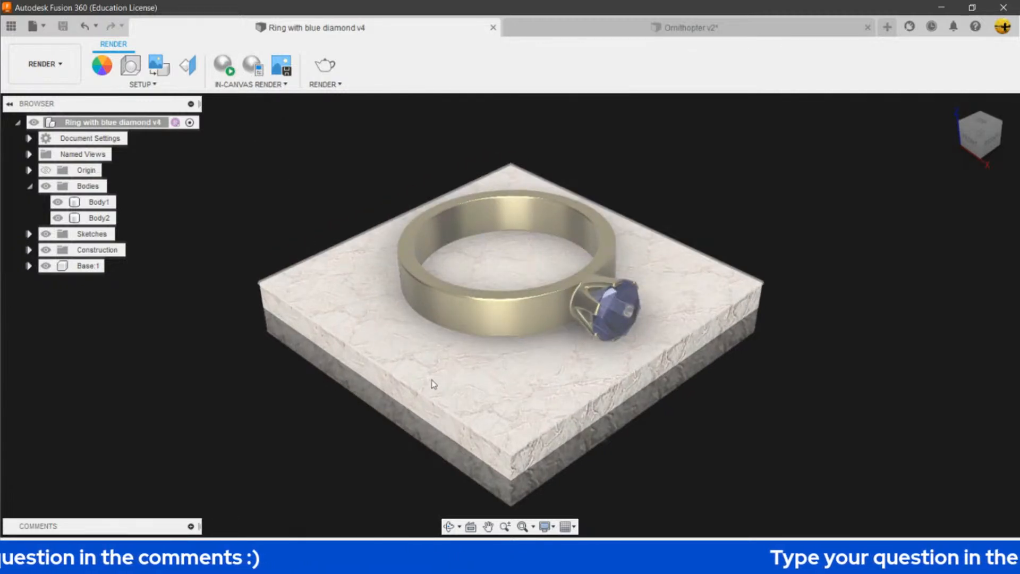
{"action": "middle_click_drag", "start_coordinate": [438, 384], "coordinate": [433, 358]}
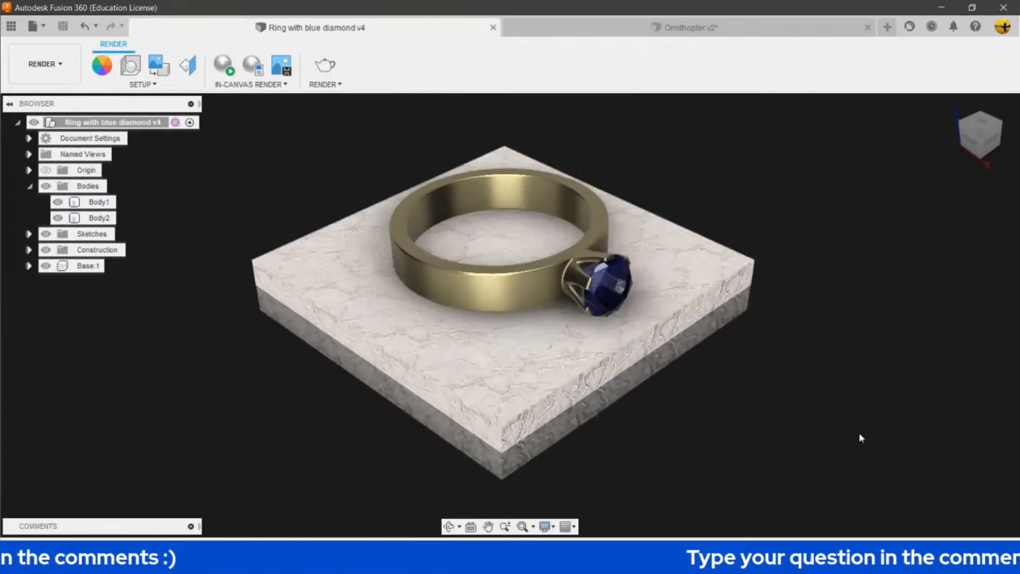
{"action": "left_click", "coordinate": [223, 73]}
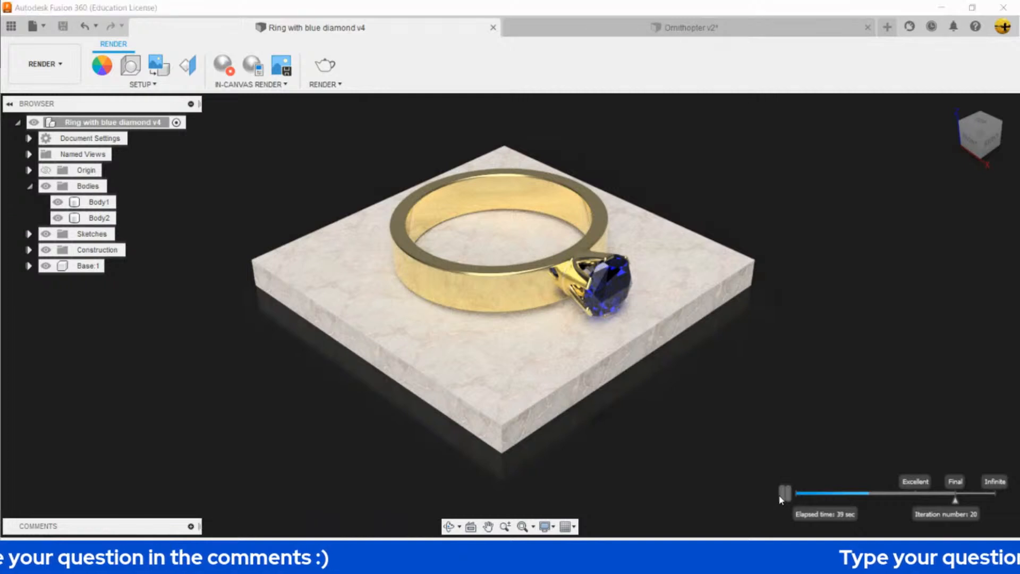
{"action": "left_click", "coordinate": [224, 65]}
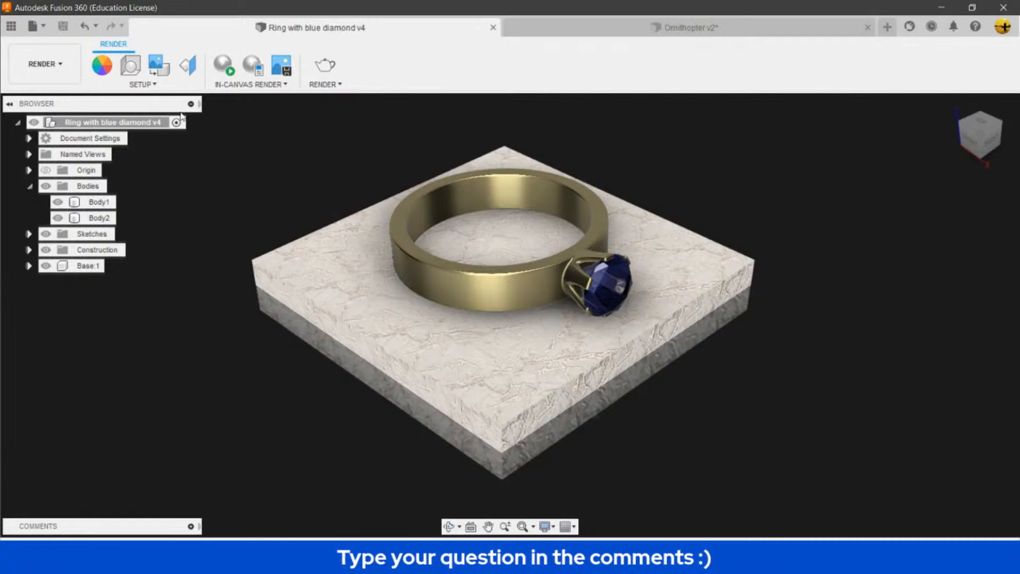
Turn off the ground reflections in the scene settings.
{"action": "left_click", "coordinate": [139, 66]}
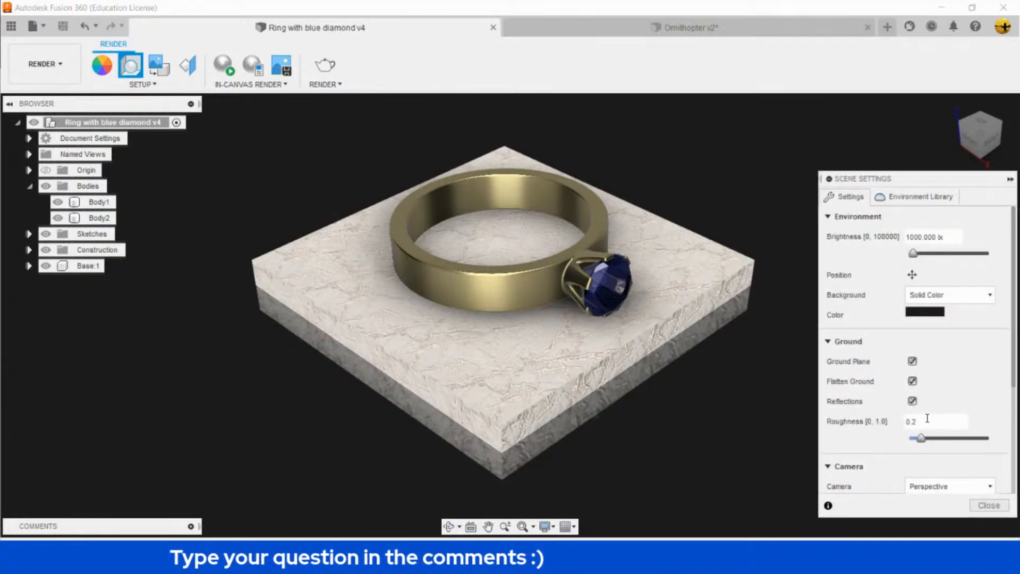
{"action": "left_click", "coordinate": [914, 401]}
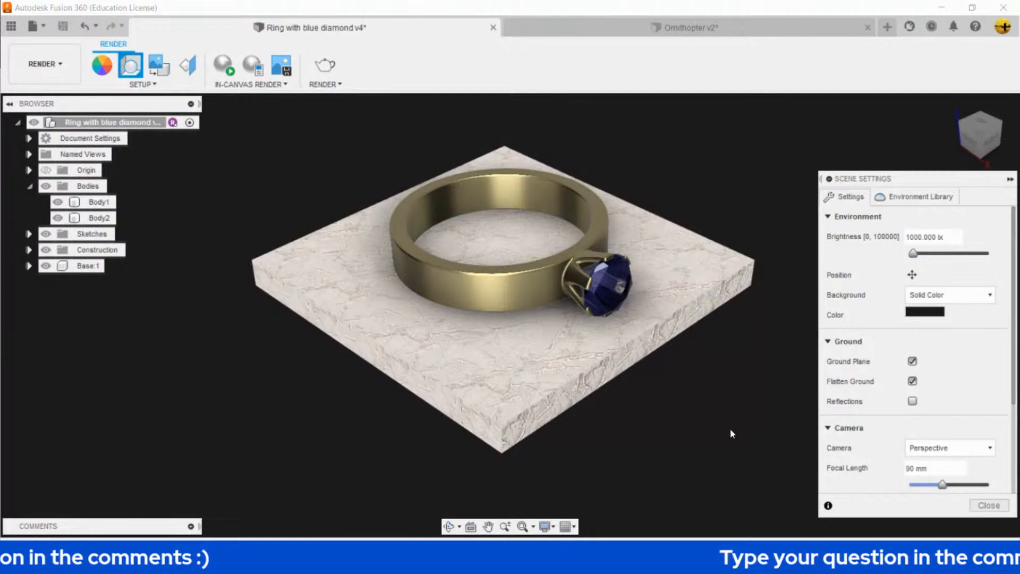
{"action": "left_click", "coordinate": [989, 505]}
Submit a cloud render of the ring on its marble base at 8.5x11" 300PPI print size and Final quality.
{"action": "middle_click_drag", "start_coordinate": [699, 415], "coordinate": [722, 437]}
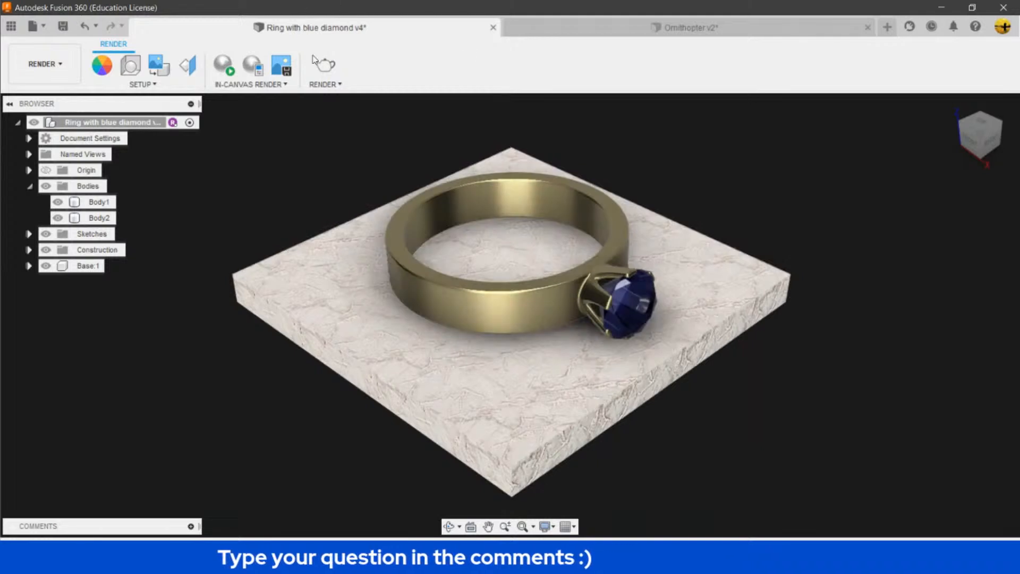
{"action": "left_click", "coordinate": [328, 70]}
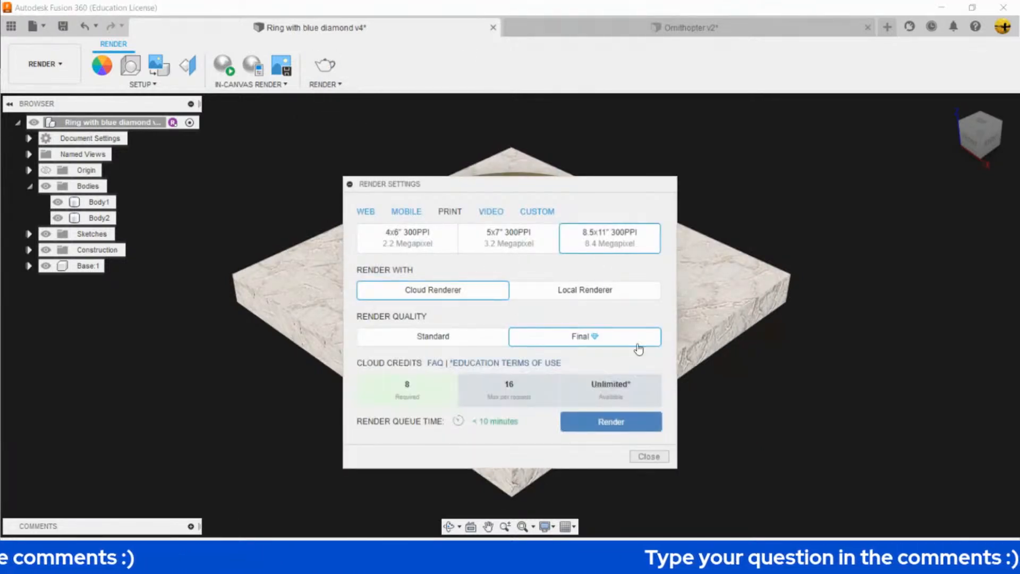
{"action": "left_click", "coordinate": [627, 423]}
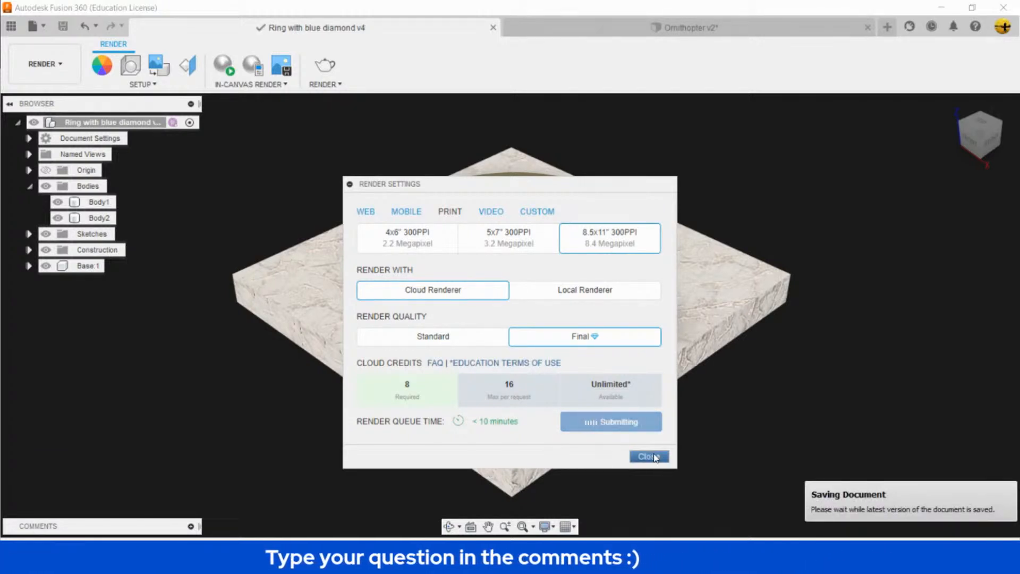
{"action": "left_click", "coordinate": [648, 457]}
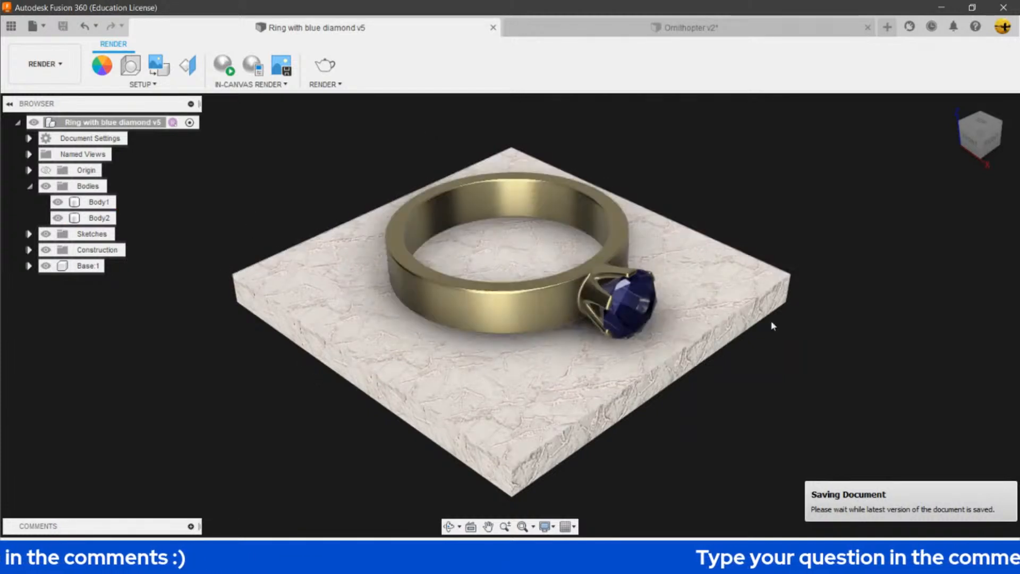
{"action": "left_click", "coordinate": [500, 317]}
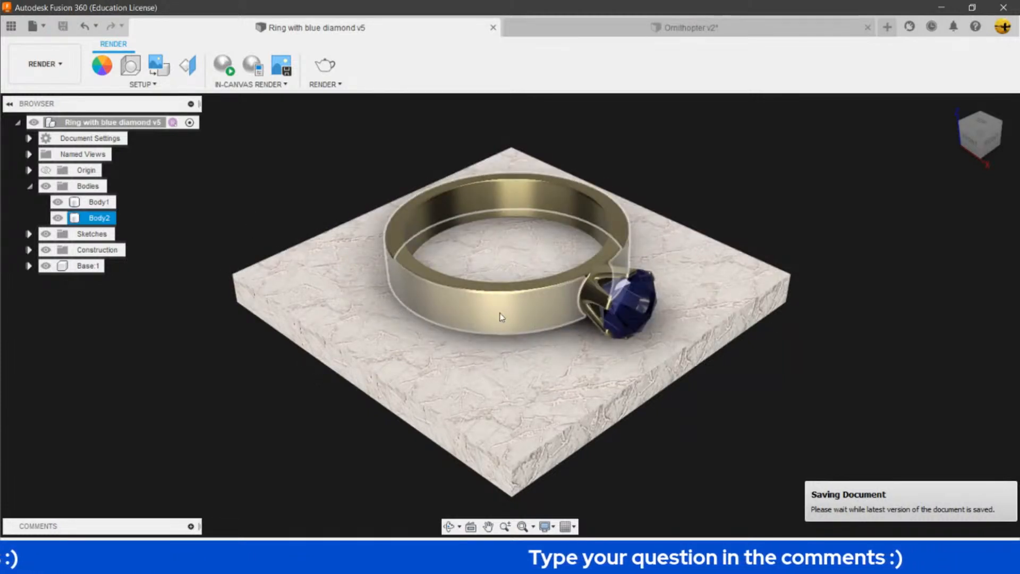
{"action": "key", "text": "Escape"}
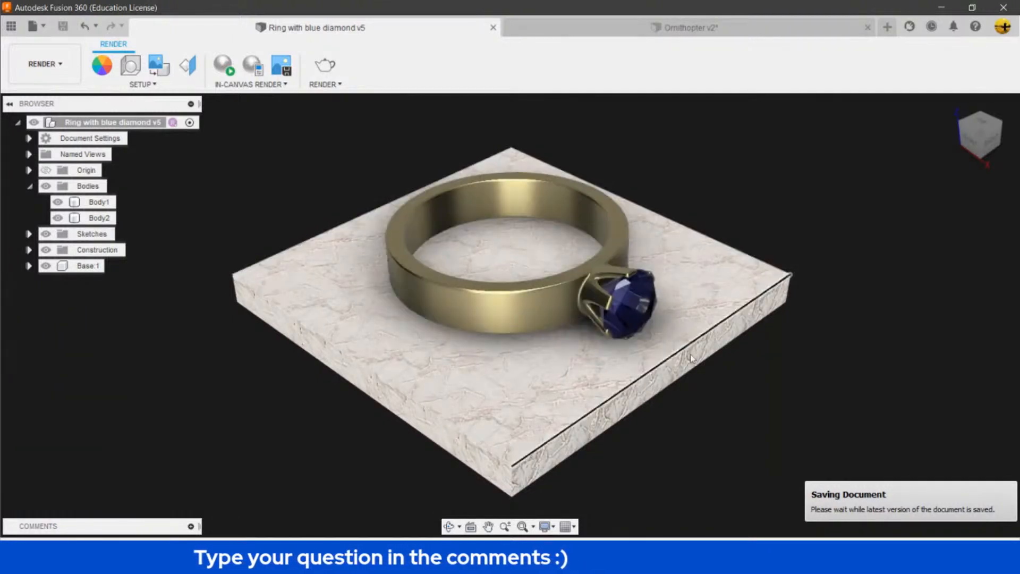
Download the finished v3 render of the ring from the rendering gallery as a PNG image, and close the image preview.
{"action": "left_click", "coordinate": [628, 269]}
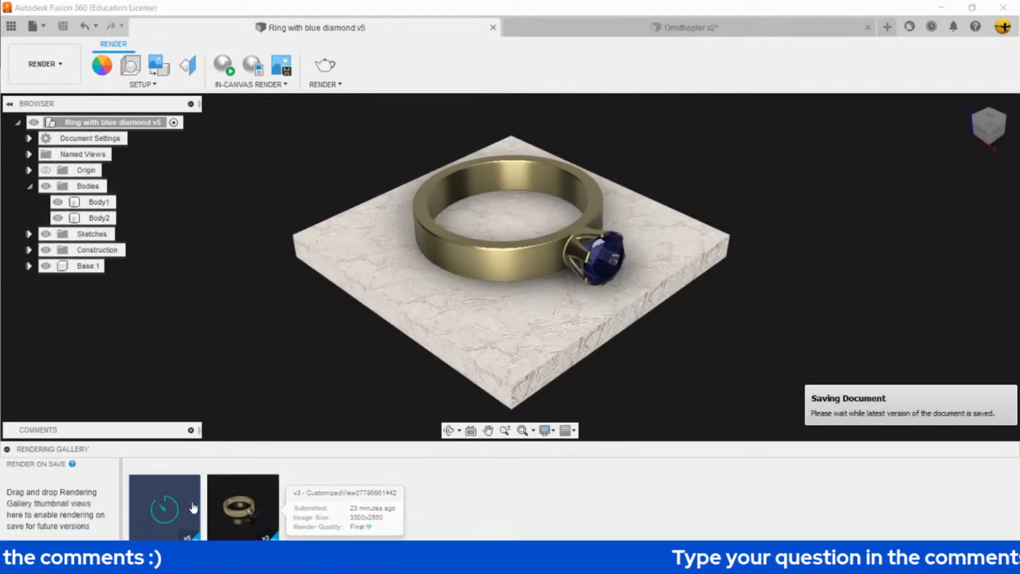
{"action": "double_click", "coordinate": [252, 497]}
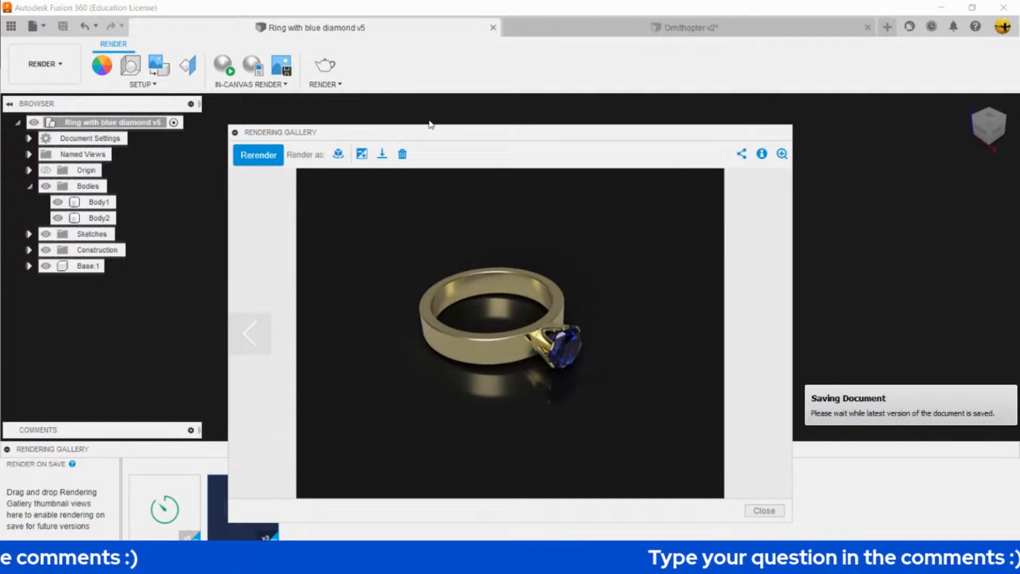
{"action": "left_click", "coordinate": [384, 155]}
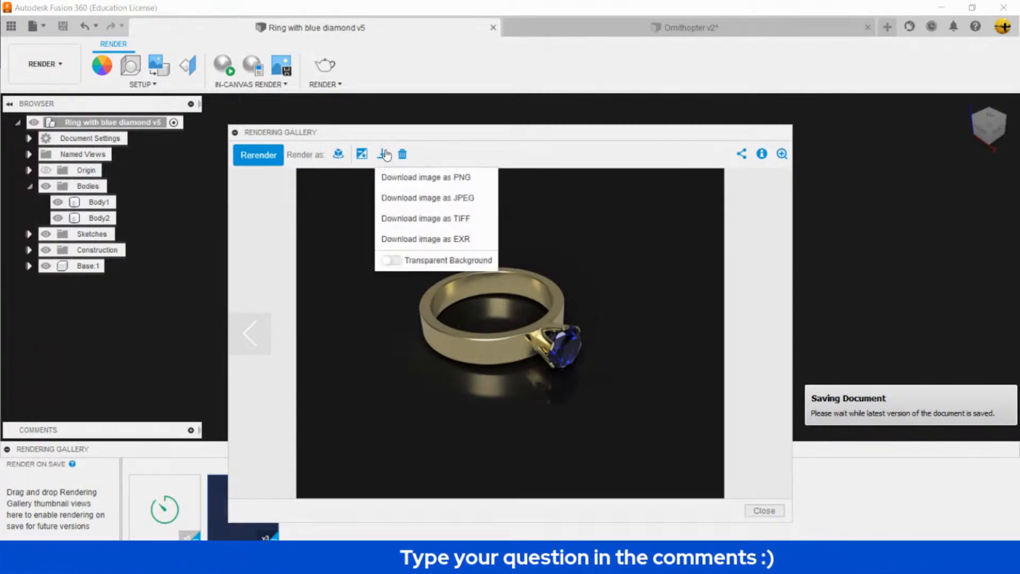
{"action": "left_click", "coordinate": [407, 178]}
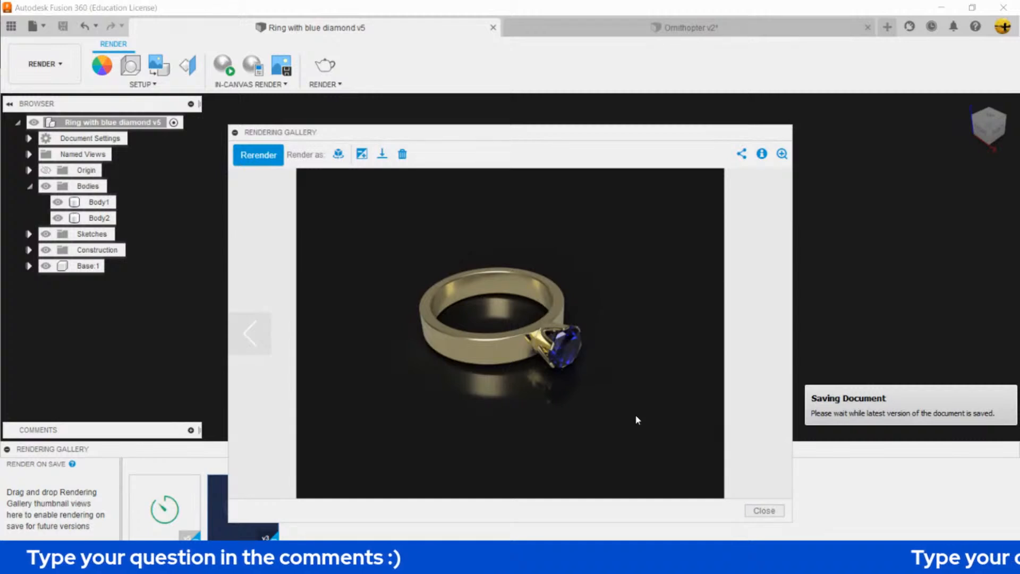
{"action": "left_click", "coordinate": [764, 511]}
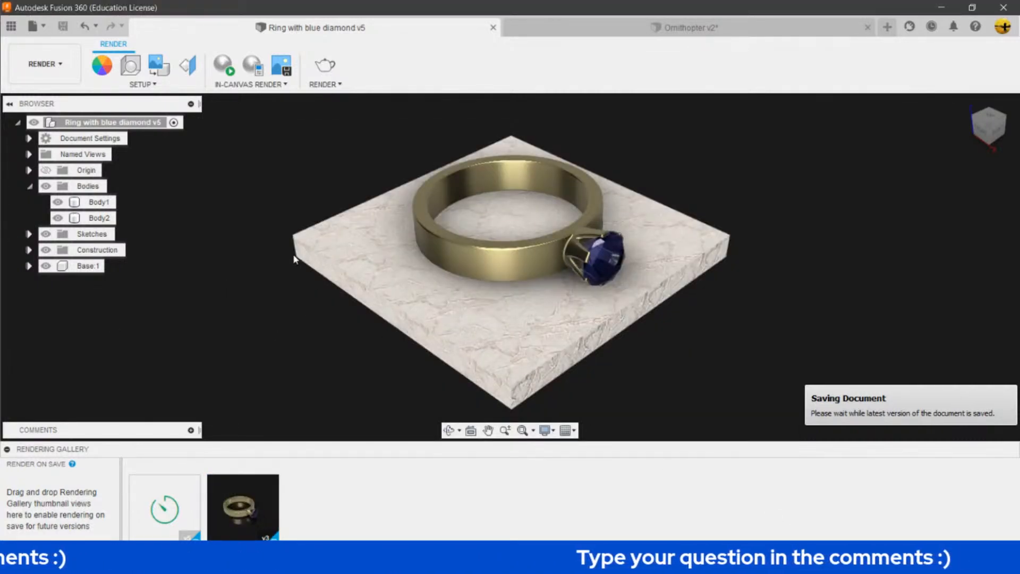
Switch to the Ornithopter design and download its finished v2 render as a PNG into the Rendering Livestream folder, keeping the suggested file name.
{"action": "left_click", "coordinate": [664, 29]}
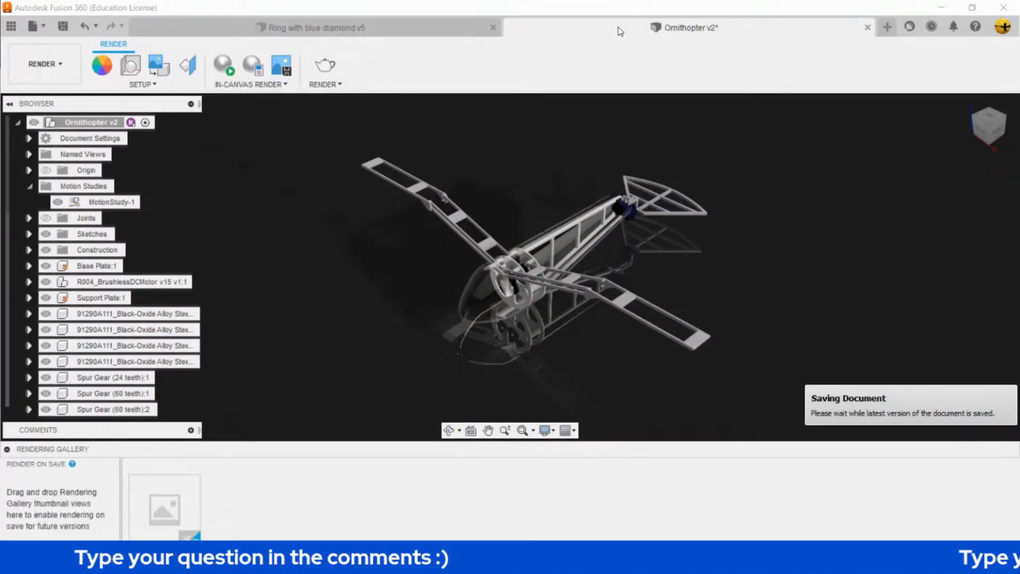
{"action": "mouse_move", "coordinate": [159, 526]}
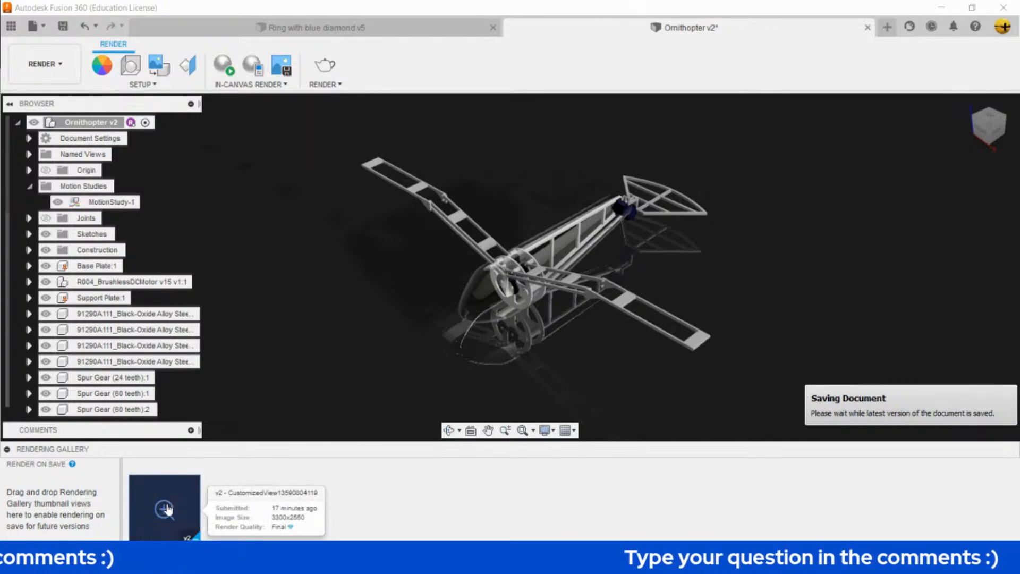
{"action": "left_click", "coordinate": [166, 509]}
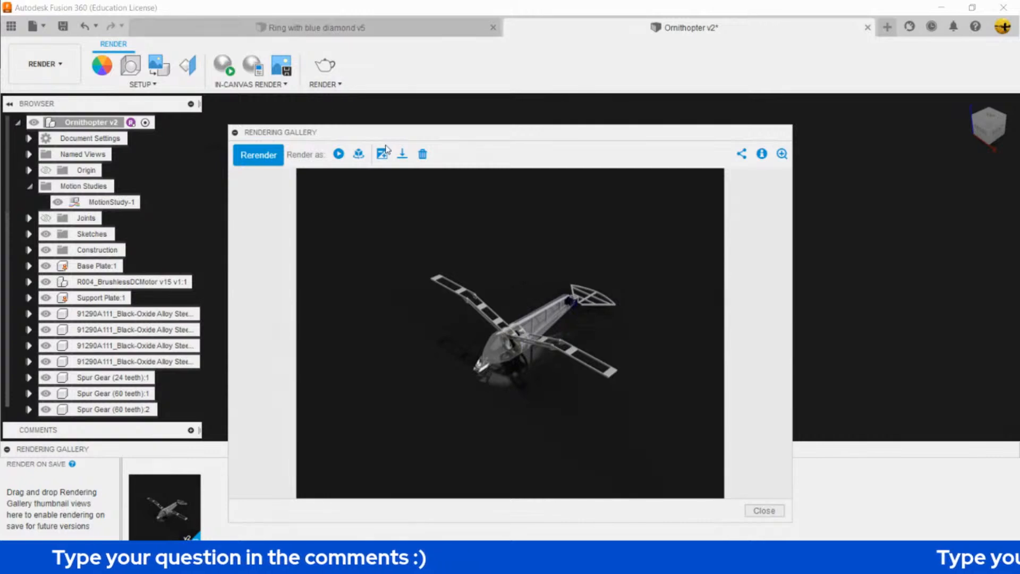
{"action": "left_click", "coordinate": [403, 155]}
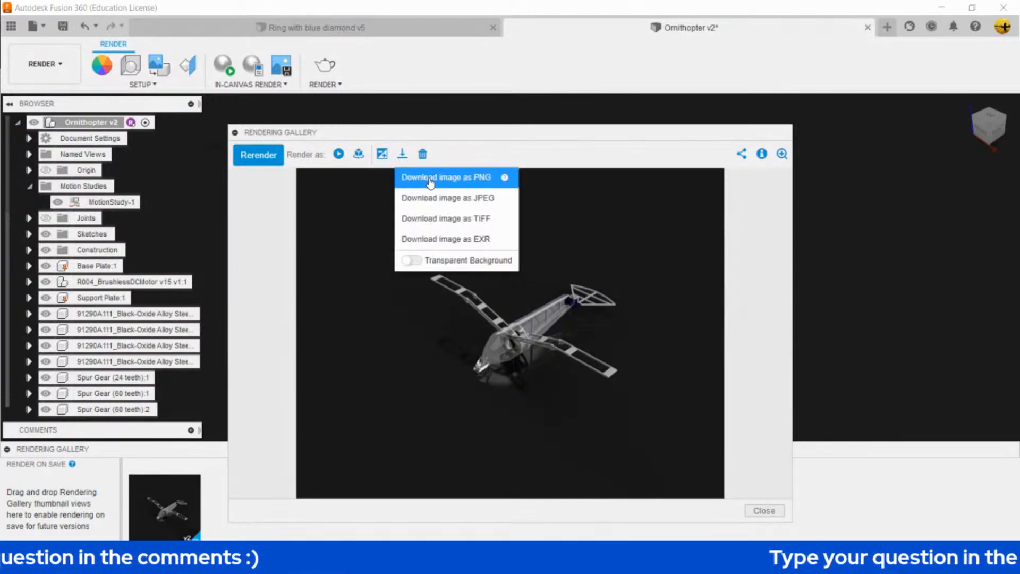
{"action": "left_click", "coordinate": [446, 174]}
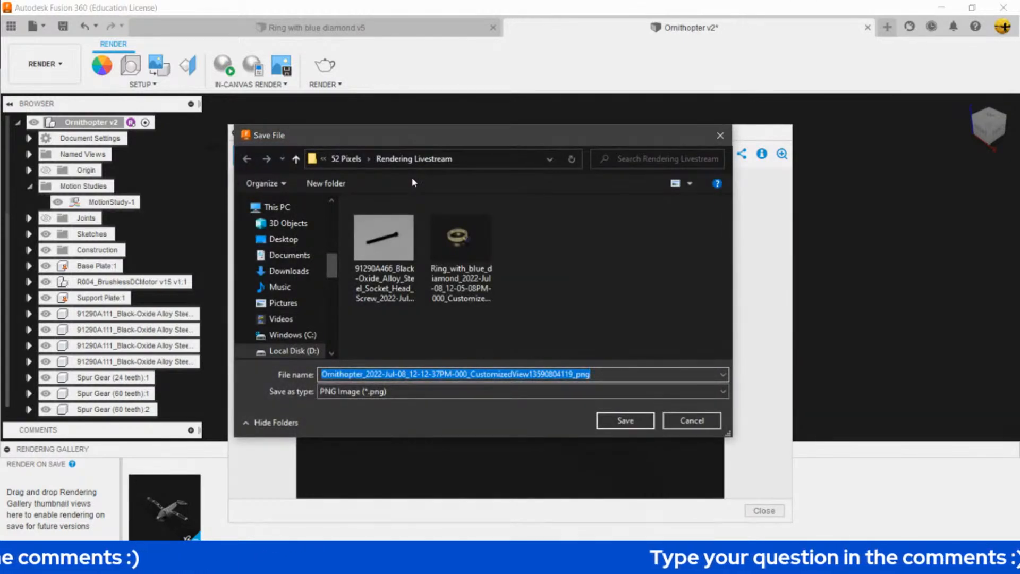
{"action": "left_click", "coordinate": [630, 420]}
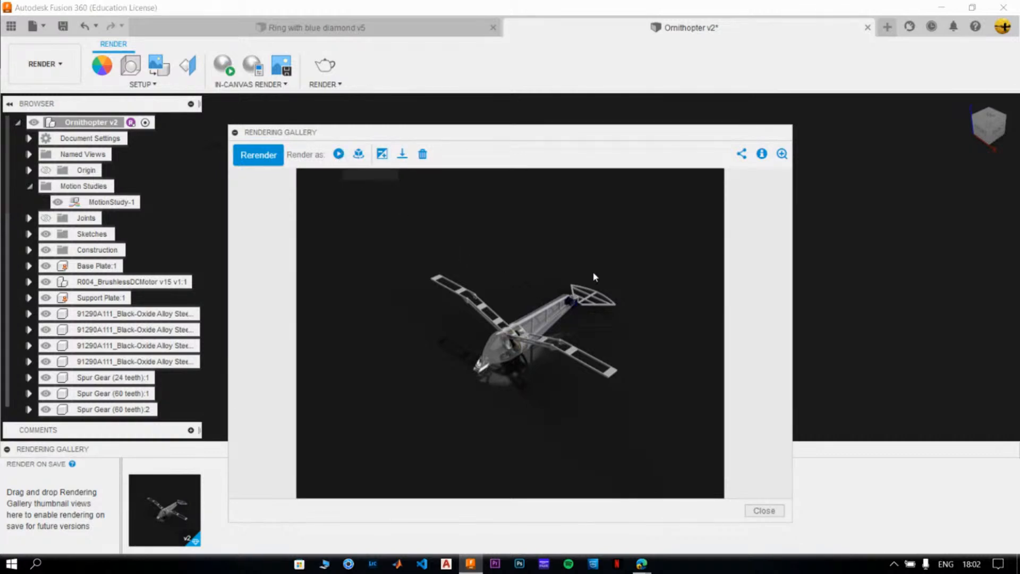
Set up a motion study render of the ornithopter, trying the 800x600 and 1024x768 image sizes before choosing 960x640.
{"action": "left_click", "coordinate": [339, 154]}
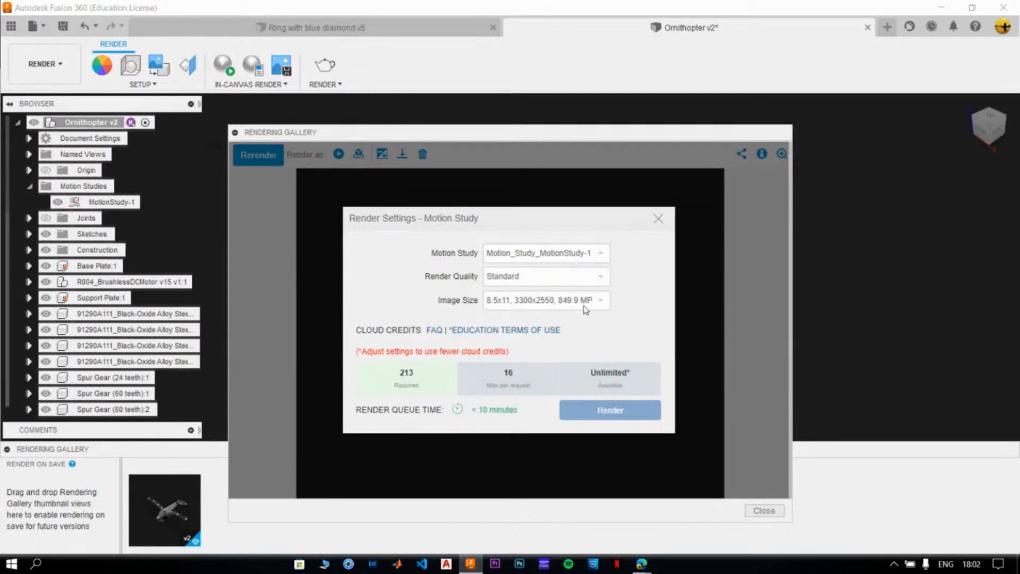
{"action": "left_click", "coordinate": [574, 302]}
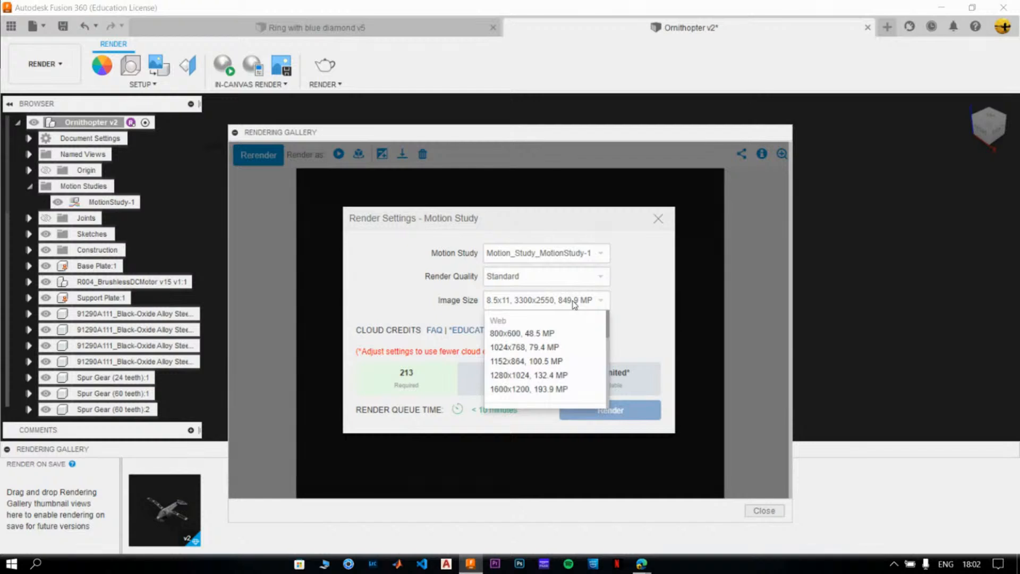
{"action": "left_click", "coordinate": [569, 335]}
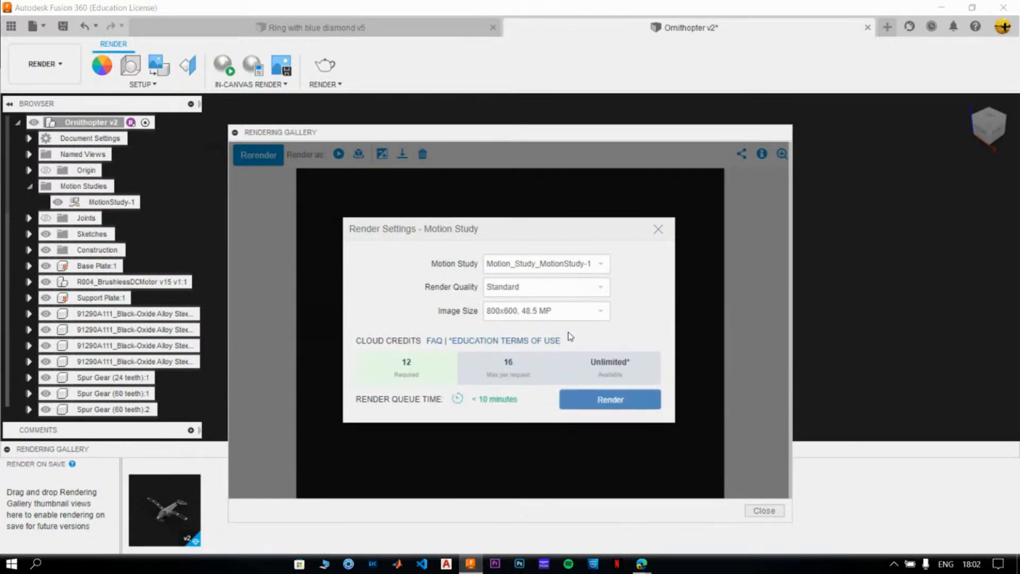
{"action": "left_click", "coordinate": [559, 311]}
{"action": "left_click", "coordinate": [569, 358]}
{"action": "left_click", "coordinate": [554, 301]}
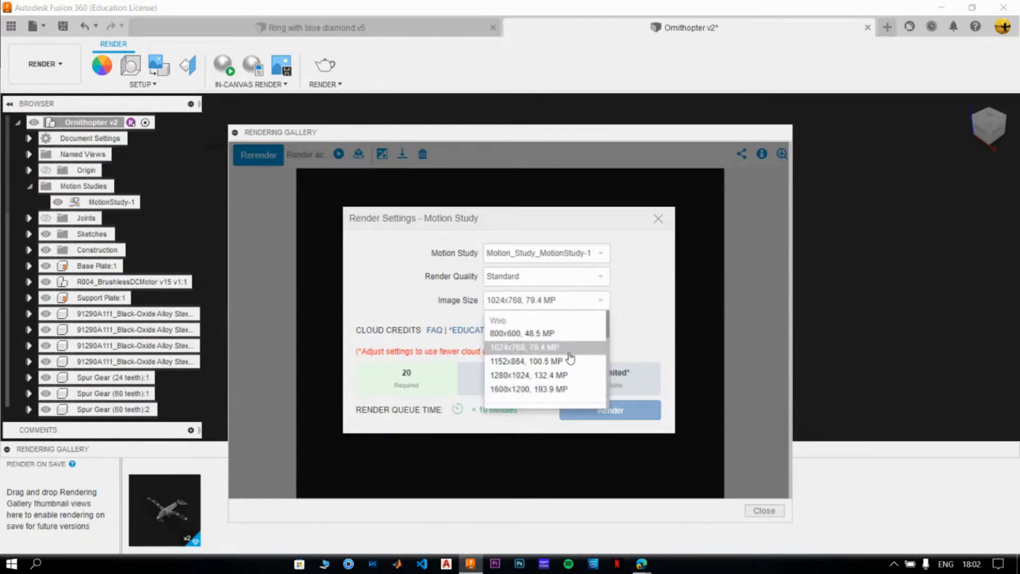
{"action": "scroll", "coordinate": [577, 373], "scroll_direction": "down", "scroll_amount": 3}
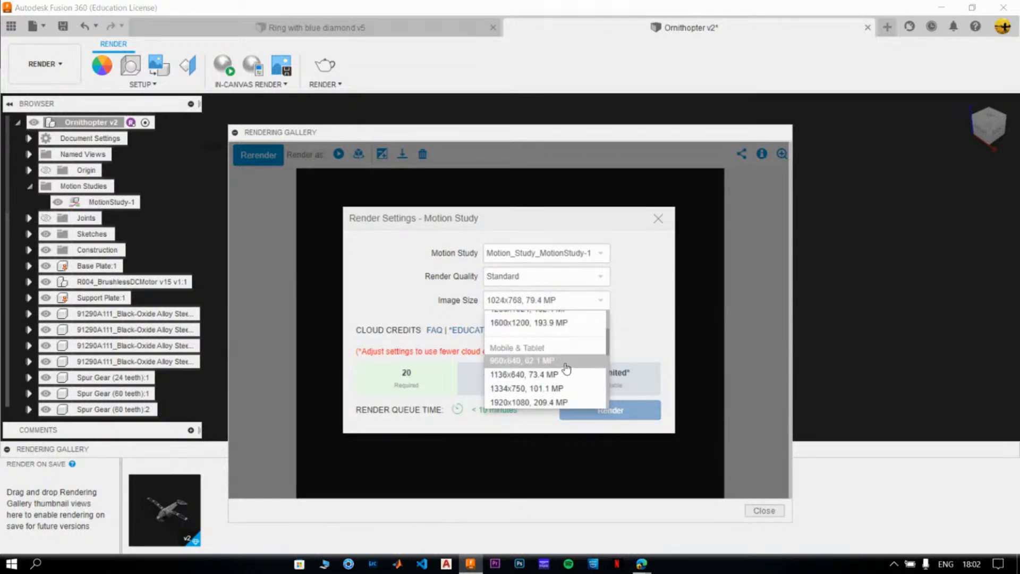
{"action": "left_click", "coordinate": [566, 365]}
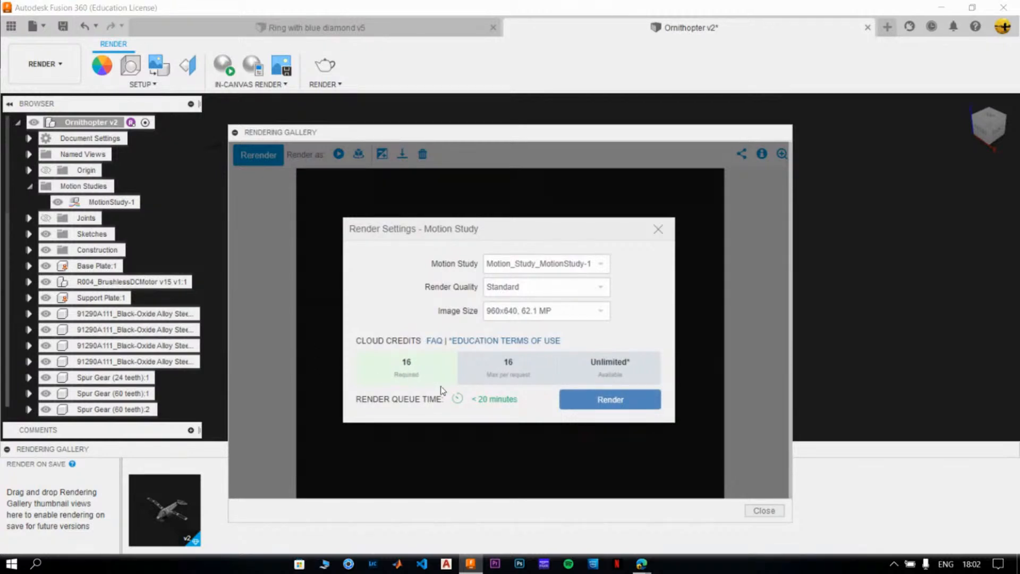
Try Final render quality and an 800x600 image size for the motion study, then return the quality to Standard.
{"action": "left_click", "coordinate": [537, 288]}
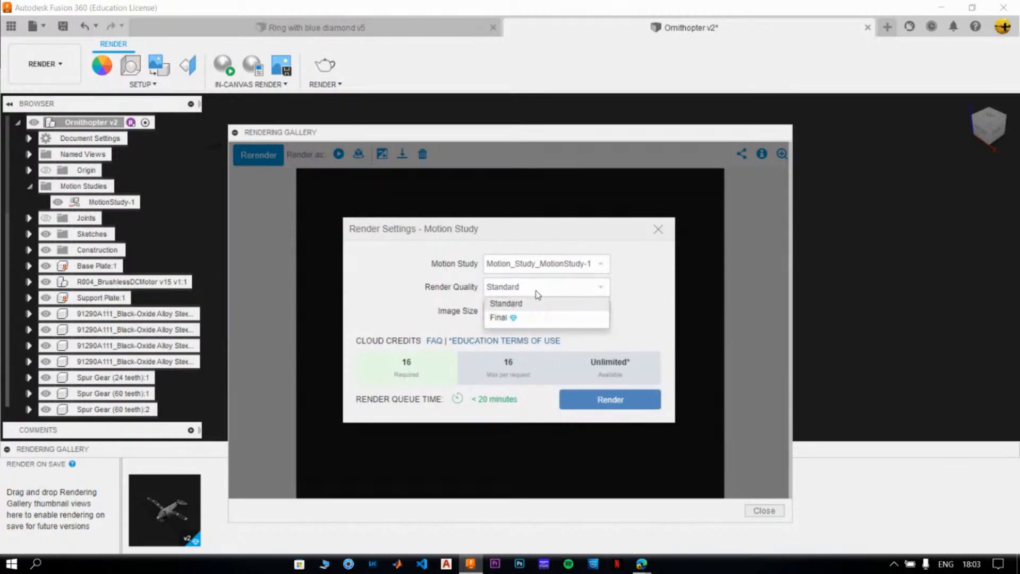
{"action": "left_click", "coordinate": [532, 319]}
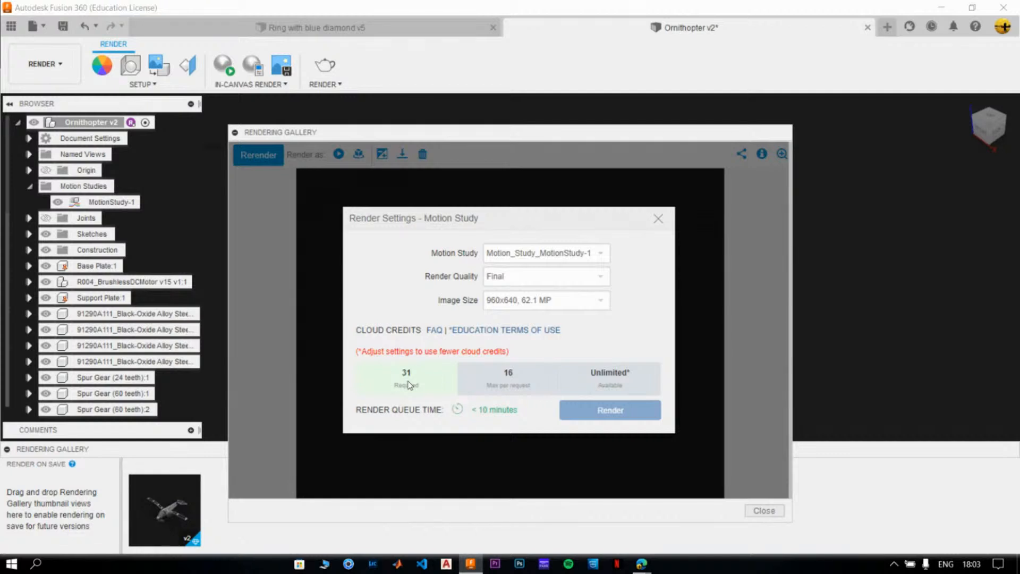
{"action": "left_click", "coordinate": [591, 304]}
{"action": "left_click", "coordinate": [579, 334]}
{"action": "left_click", "coordinate": [552, 279]}
{"action": "left_click", "coordinate": [519, 292]}
Set the motion study's image size to 960x640, submit the Standard-quality render and close the image preview.
{"action": "left_click", "coordinate": [516, 309]}
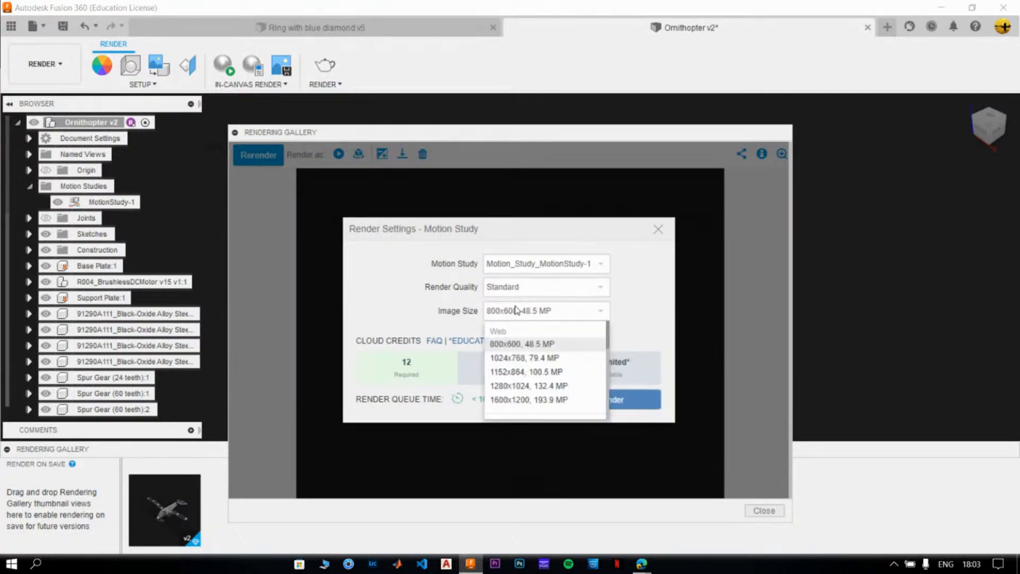
{"action": "scroll", "coordinate": [552, 372], "scroll_direction": "down", "scroll_amount": 5}
{"action": "scroll", "coordinate": [564, 377], "scroll_direction": "up", "scroll_amount": 3}
{"action": "scroll", "coordinate": [564, 375], "scroll_direction": "up", "scroll_amount": 5}
{"action": "scroll", "coordinate": [563, 367], "scroll_direction": "down", "scroll_amount": 2}
{"action": "left_click", "coordinate": [555, 365]}
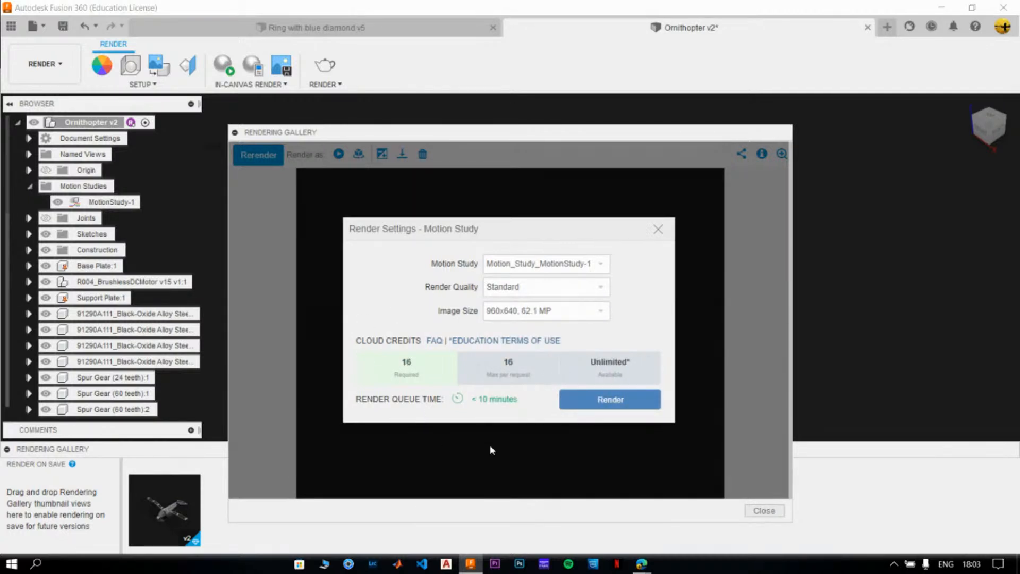
{"action": "left_click", "coordinate": [605, 402]}
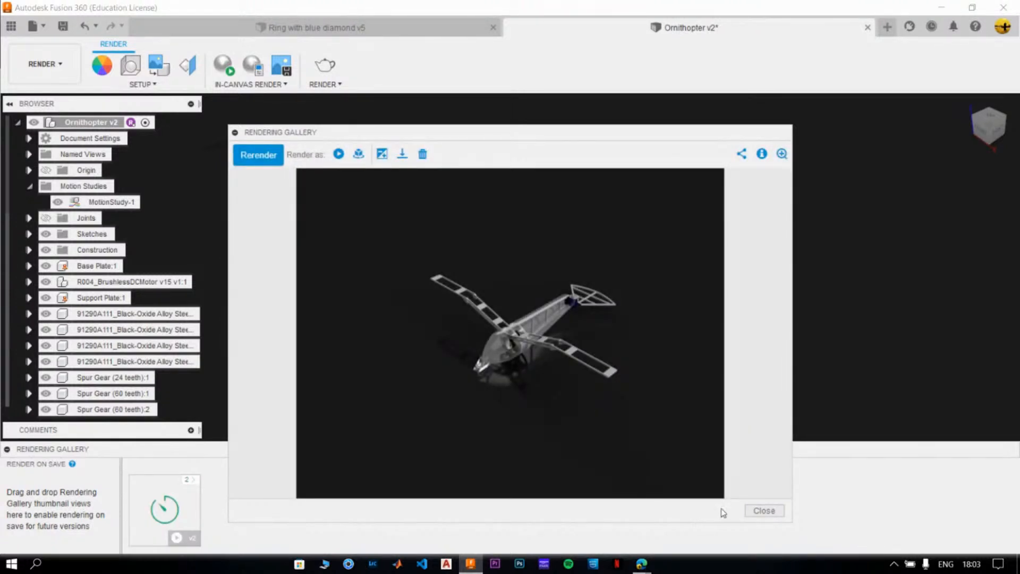
{"action": "left_click", "coordinate": [764, 511]}
{"action": "mouse_move", "coordinate": [171, 485]}
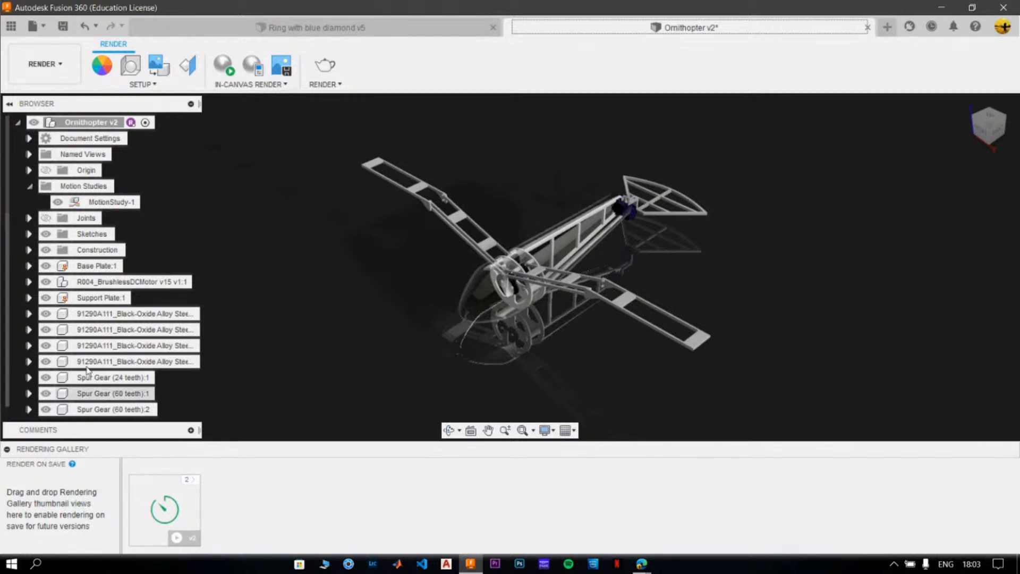
Collapse the rendering gallery and save the Ornithopter design with the default version description User Saved.
{"action": "left_click", "coordinate": [321, 30]}
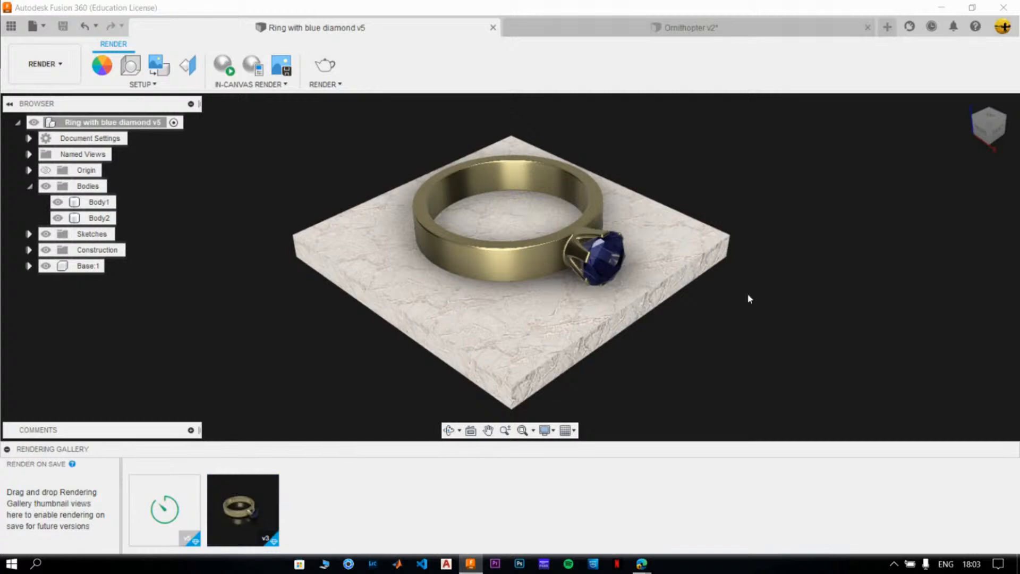
{"action": "left_click", "coordinate": [7, 449]}
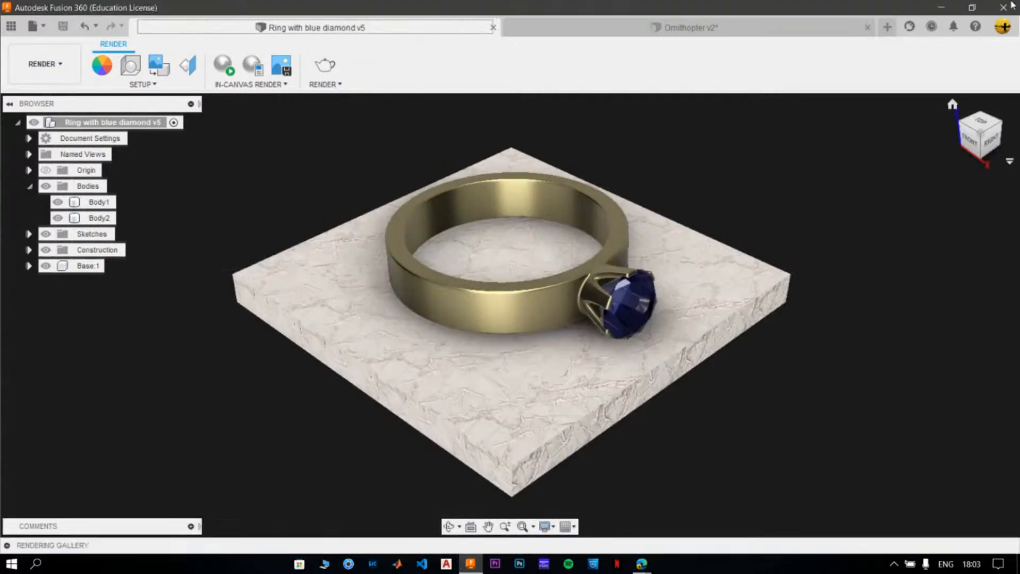
{"action": "left_click", "coordinate": [569, 31]}
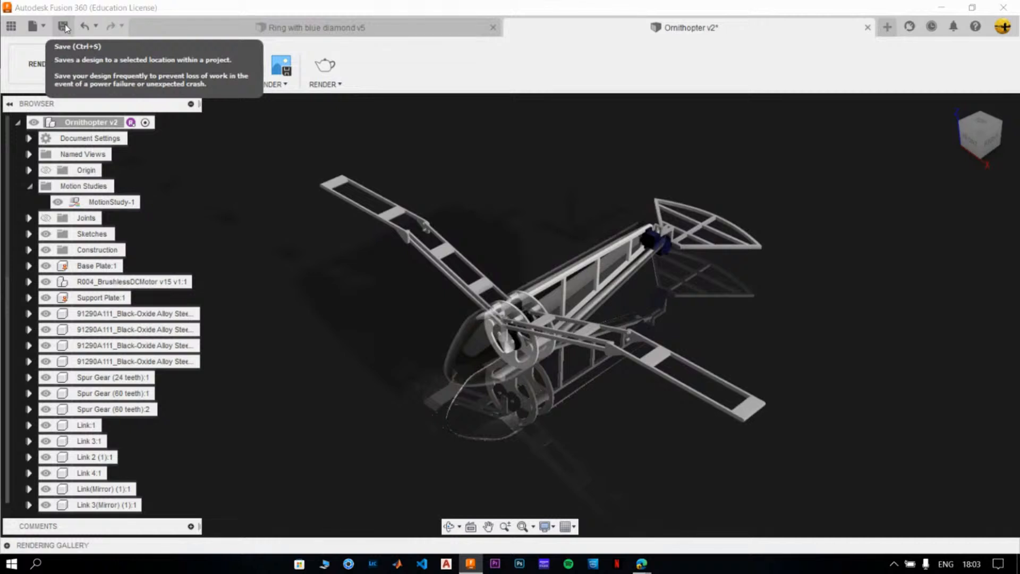
{"action": "left_click", "coordinate": [64, 26]}
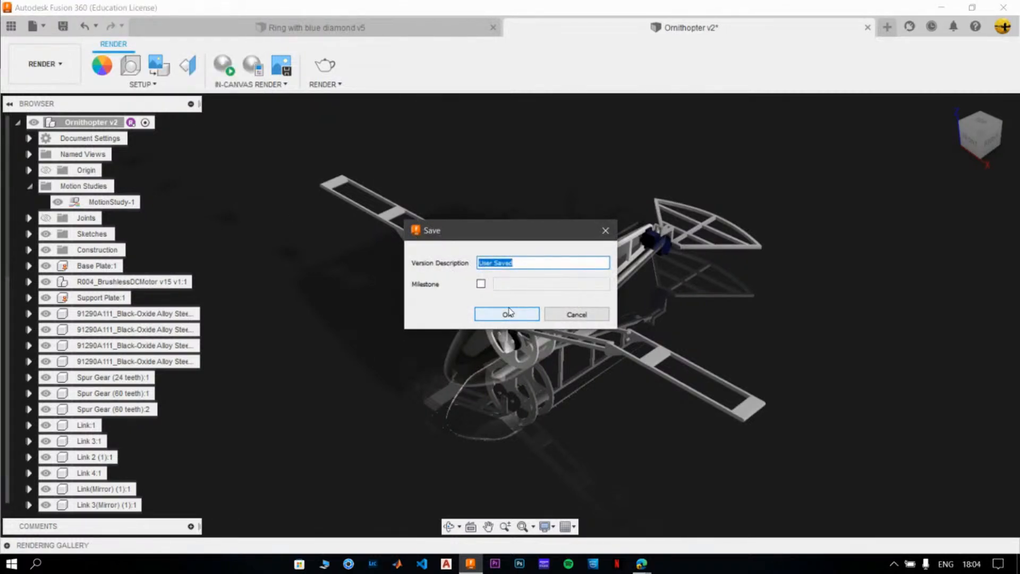
{"action": "left_click", "coordinate": [508, 314]}
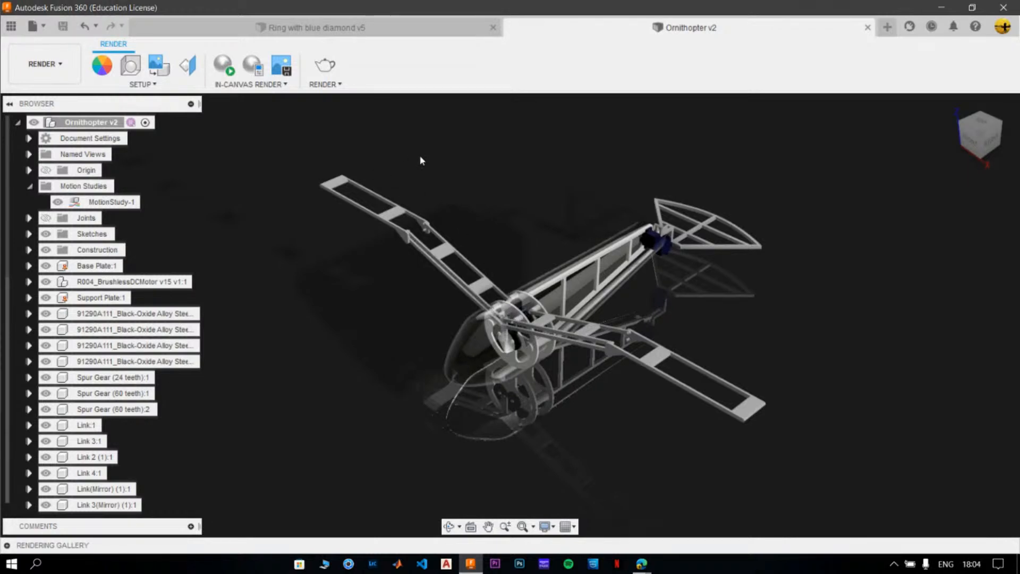
Open the Desk Lamp design from the Photorealistic Rendering using Fusion 360 project and hide the project files.
{"action": "left_click", "coordinate": [21, 32]}
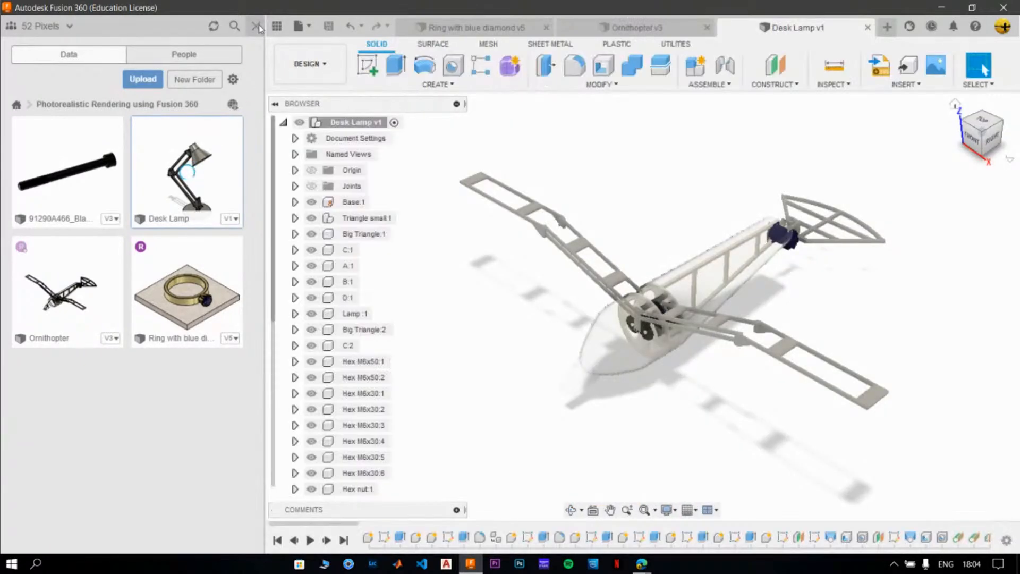
{"action": "left_click", "coordinate": [257, 26]}
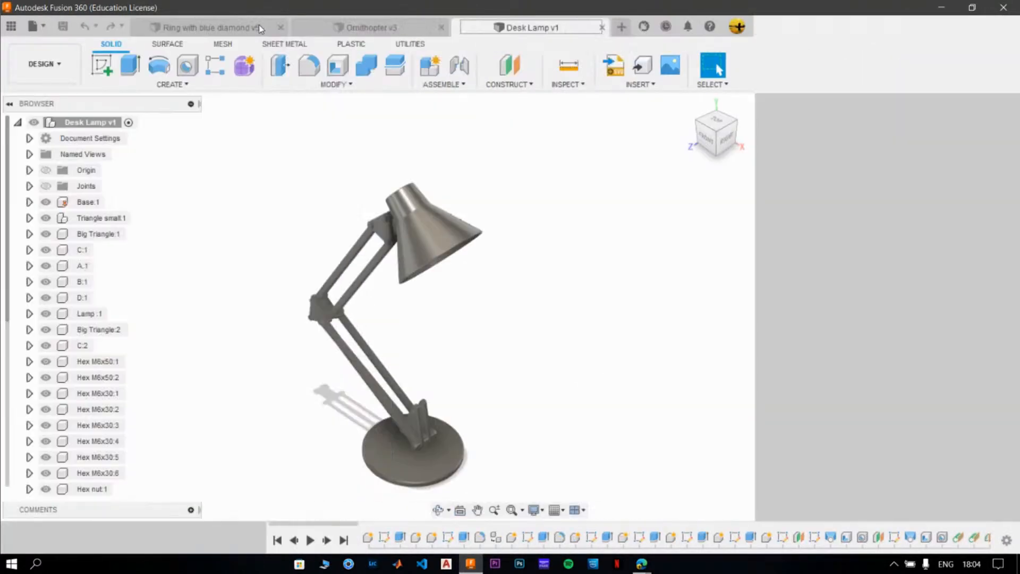
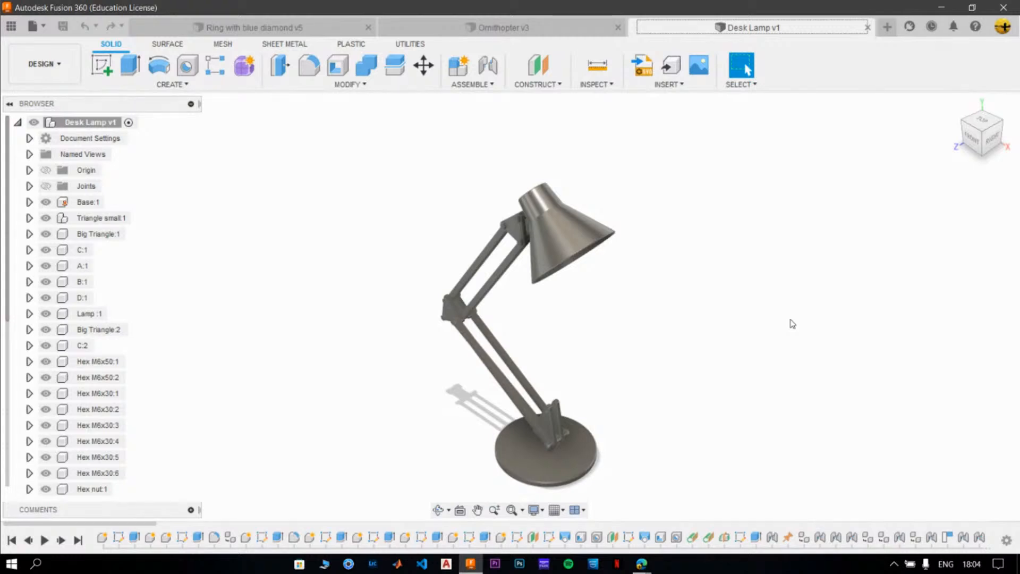
Start the Physical Material command for the desk lamp and browse the Plastic materials in the Fusion 360 Material Library.
{"action": "left_click", "coordinate": [345, 85]}
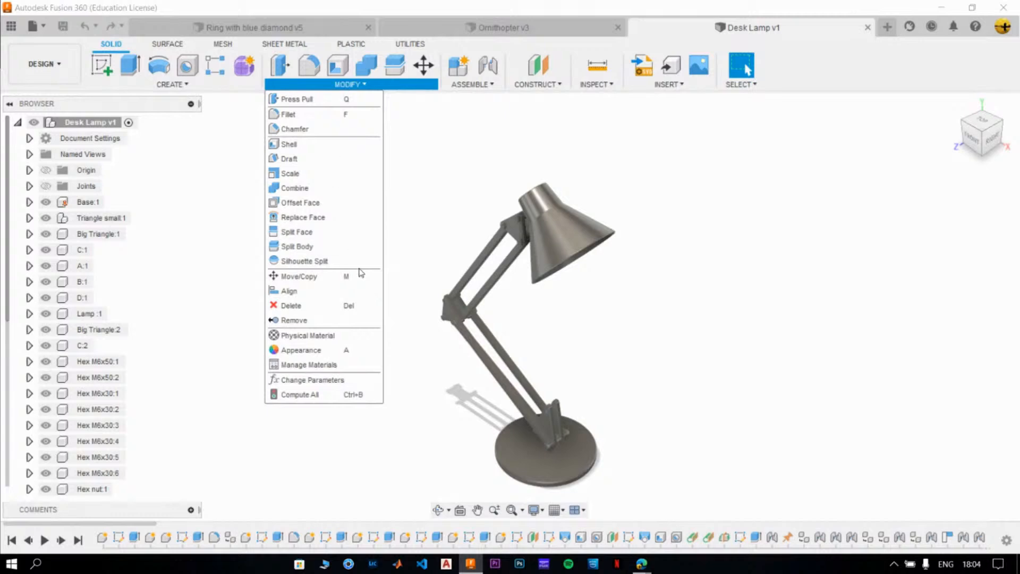
{"action": "left_click", "coordinate": [347, 336]}
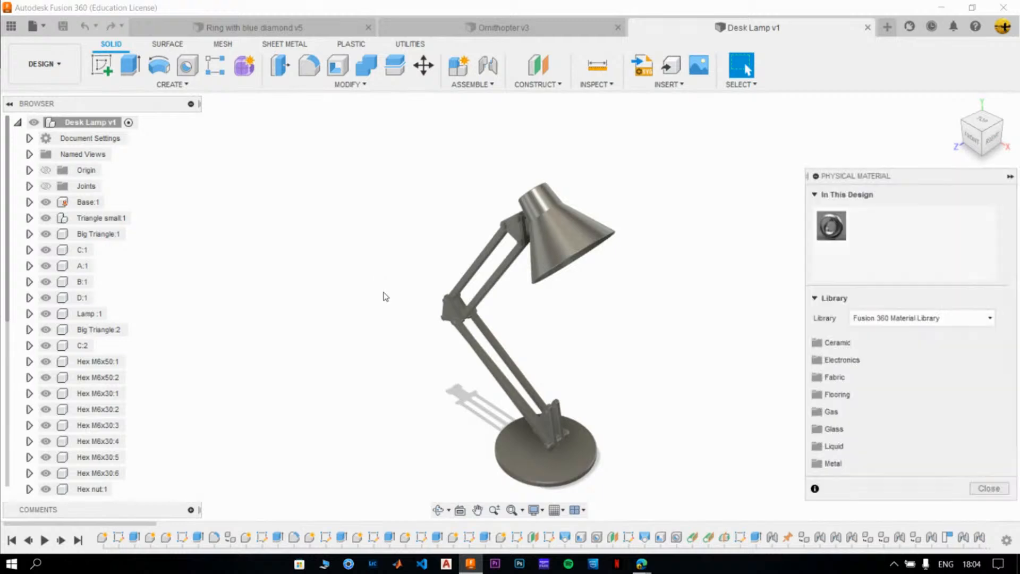
{"action": "scroll", "coordinate": [833, 405], "scroll_direction": "down", "scroll_amount": 1}
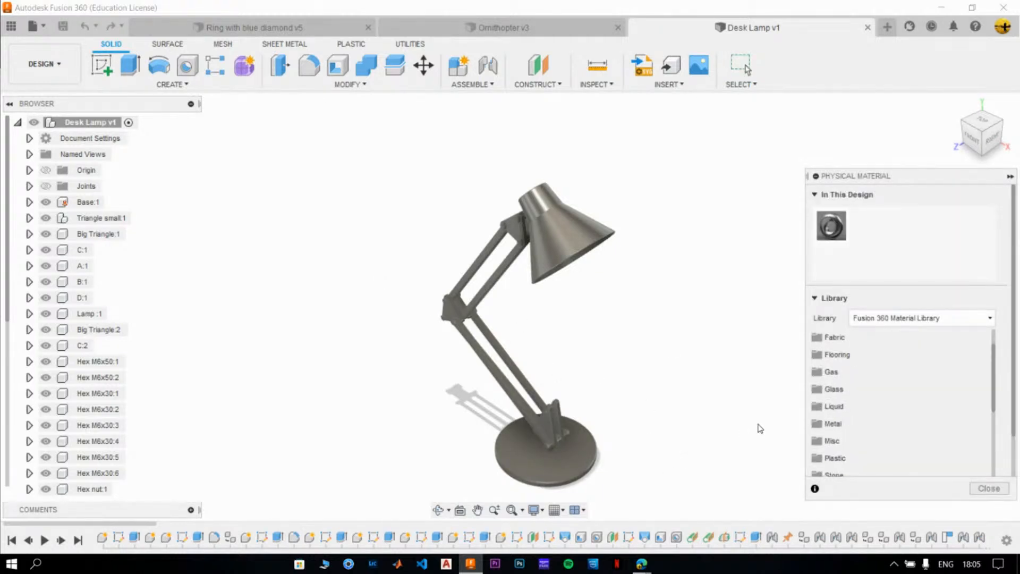
{"action": "scroll", "coordinate": [944, 453], "scroll_direction": "down", "scroll_amount": 3}
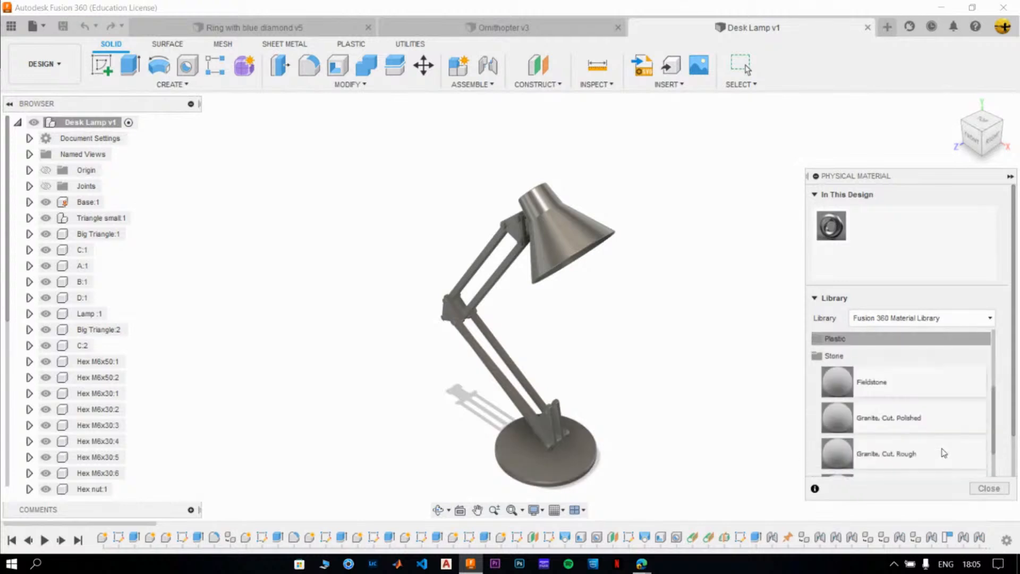
{"action": "scroll", "coordinate": [861, 407], "scroll_direction": "up", "scroll_amount": 2}
{"action": "left_click", "coordinate": [853, 417]}
{"action": "scroll", "coordinate": [861, 420], "scroll_direction": "down", "scroll_amount": 2}
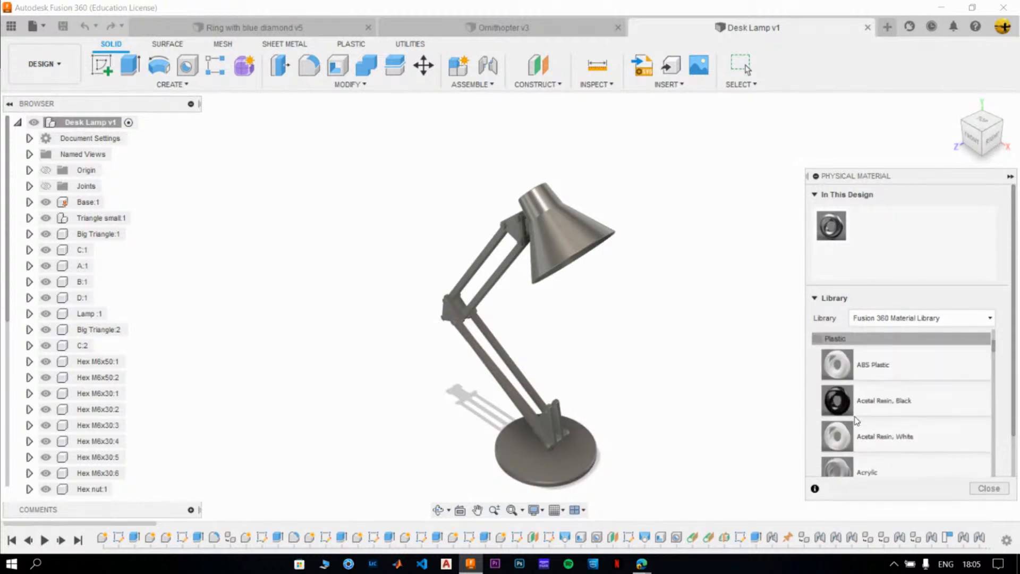
Apply the Acetal Resin, Black plastic material to the round base and its upright triangular bracket.
{"action": "left_click_drag", "start_coordinate": [847, 399], "coordinate": [597, 464]}
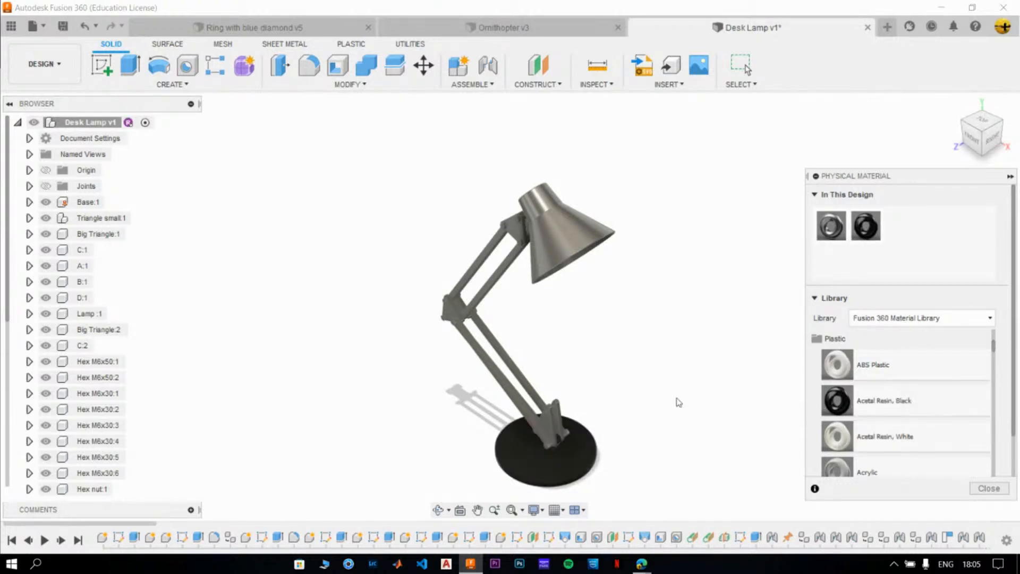
{"action": "scroll", "coordinate": [604, 388], "scroll_direction": "up", "scroll_amount": 6}
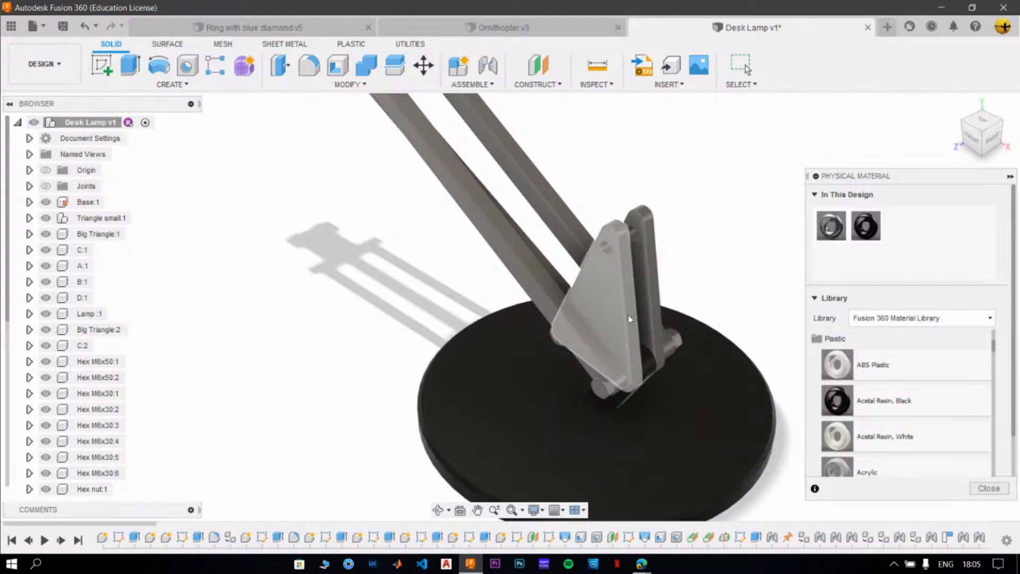
{"action": "left_click_drag", "start_coordinate": [873, 396], "coordinate": [622, 324]}
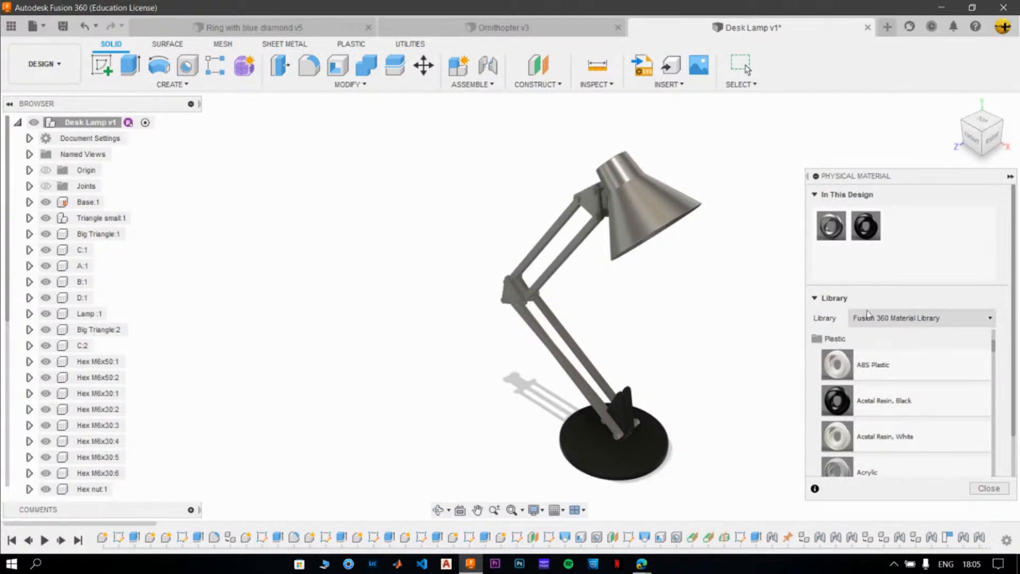
Apply the Cherry wood material from the Fusion 360 Material Library to the lower arm bars.
{"action": "scroll", "coordinate": [869, 393], "scroll_direction": "up", "scroll_amount": 3}
{"action": "left_click", "coordinate": [841, 417]}
{"action": "scroll", "coordinate": [848, 418], "scroll_direction": "down", "scroll_amount": 2}
{"action": "left_click", "coordinate": [869, 357]}
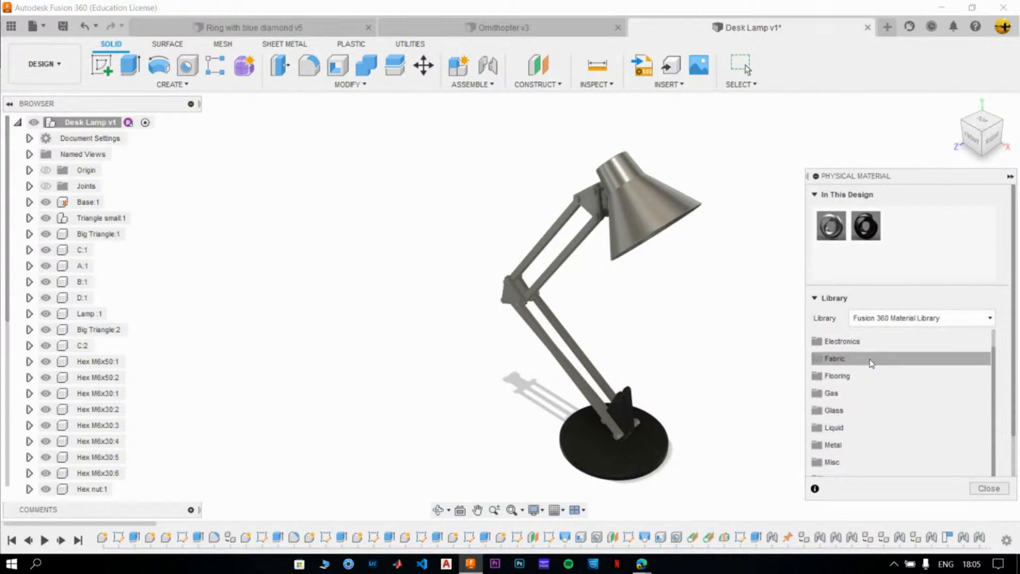
{"action": "scroll", "coordinate": [872, 371], "scroll_direction": "down", "scroll_amount": 2}
{"action": "left_click", "coordinate": [827, 466]}
{"action": "scroll", "coordinate": [877, 449], "scroll_direction": "down", "scroll_amount": 3}
{"action": "left_click_drag", "start_coordinate": [833, 408], "coordinate": [568, 369]}
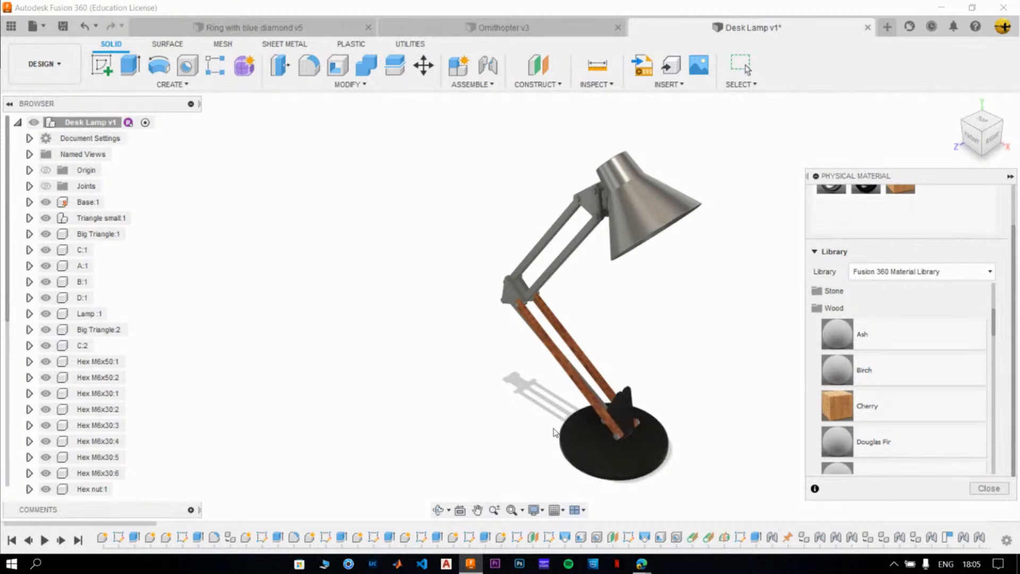
{"action": "scroll", "coordinate": [699, 388], "scroll_direction": "up", "scroll_amount": 5}
{"action": "scroll", "coordinate": [696, 356], "scroll_direction": "up", "scroll_amount": 1}
{"action": "middle_click_drag", "start_coordinate": [674, 378], "coordinate": [590, 382], "text": "shift"}
{"action": "left_click_drag", "start_coordinate": [846, 404], "coordinate": [659, 314]}
Apply the Cherry material already used in the design to the upper arm bars.
{"action": "scroll", "coordinate": [595, 346], "scroll_direction": "down", "scroll_amount": 2}
{"action": "middle_click_drag", "start_coordinate": [594, 346], "coordinate": [686, 372], "text": "shift"}
{"action": "scroll", "coordinate": [671, 346], "scroll_direction": "down", "scroll_amount": 2}
{"action": "middle_click_drag", "start_coordinate": [631, 250], "coordinate": [643, 433]}
{"action": "scroll", "coordinate": [938, 266], "scroll_direction": "up", "scroll_amount": 2}
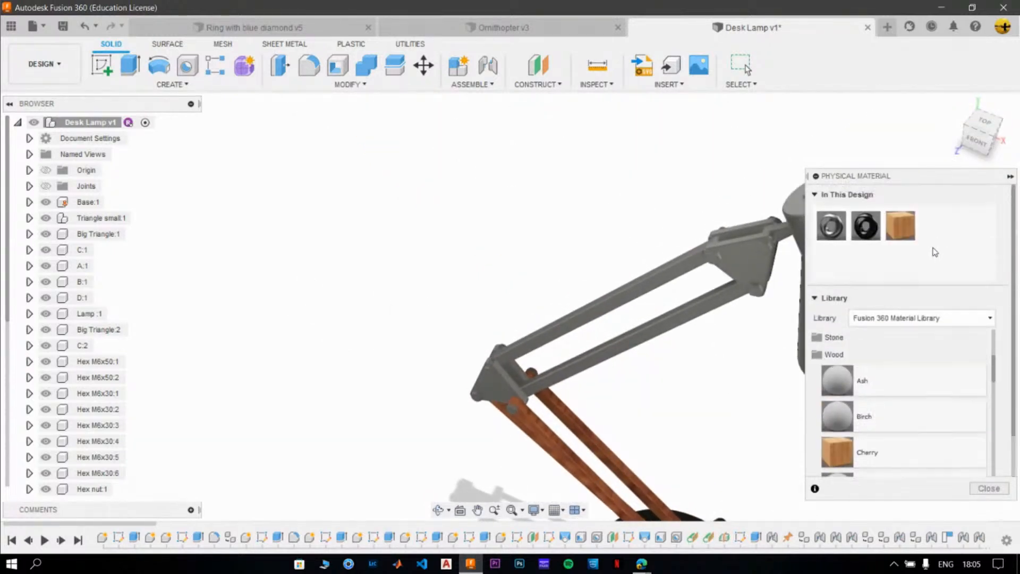
{"action": "left_click_drag", "start_coordinate": [901, 226], "coordinate": [691, 303]}
Apply the Cherry material to the cylindrical cap of the lamp head.
{"action": "scroll", "coordinate": [697, 303], "scroll_direction": "down", "scroll_amount": 2}
{"action": "middle_click_drag", "start_coordinate": [707, 304], "coordinate": [463, 321]}
{"action": "scroll", "coordinate": [520, 263], "scroll_direction": "up", "scroll_amount": 2}
{"action": "scroll", "coordinate": [413, 234], "scroll_direction": "up", "scroll_amount": 2}
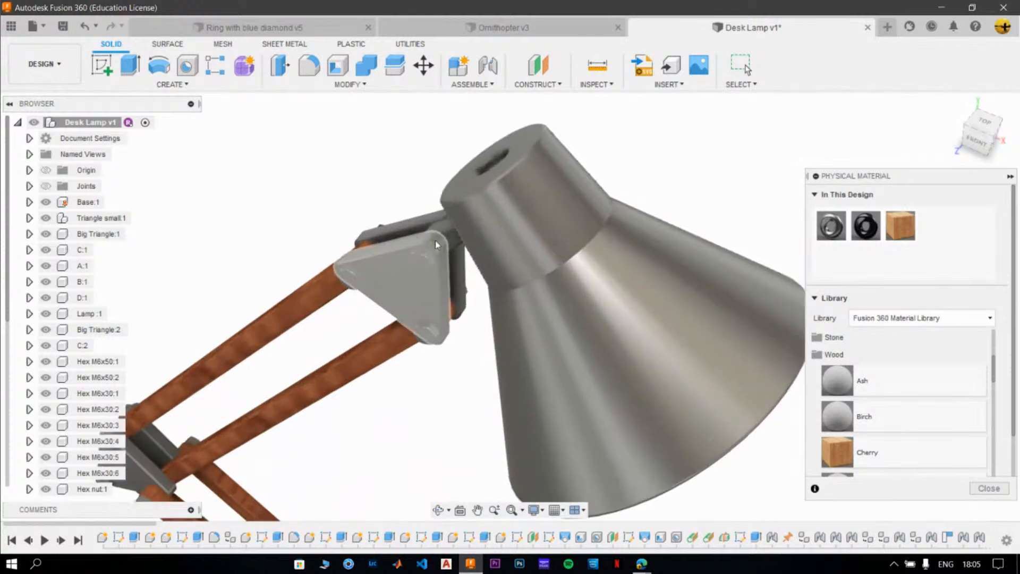
{"action": "left_click_drag", "start_coordinate": [901, 226], "coordinate": [538, 206]}
{"action": "scroll", "coordinate": [538, 213], "scroll_direction": "down", "scroll_amount": 3}
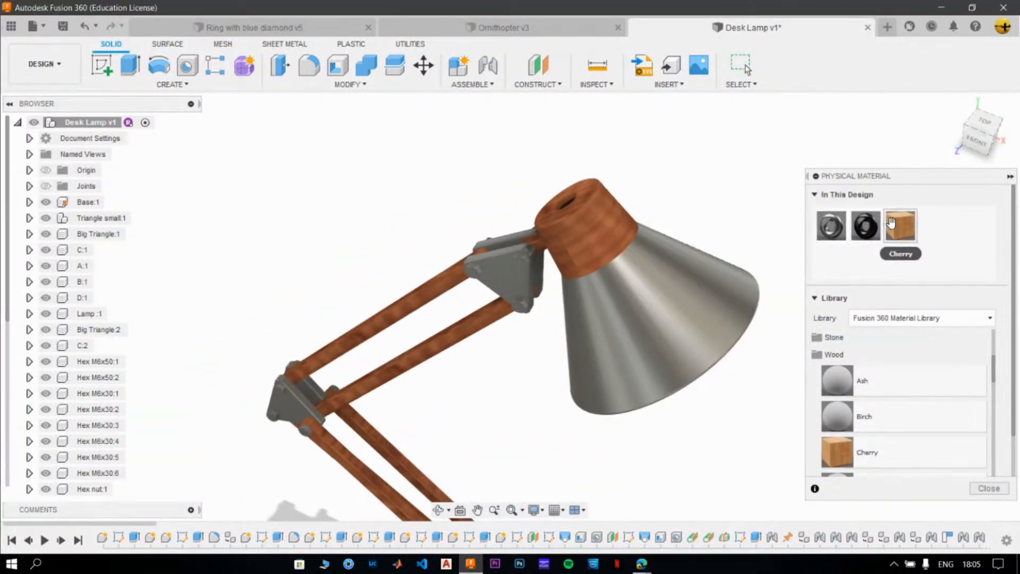
Apply the Cherry material to the triangular joint plates at the elbow and the lamp head.
{"action": "left_click_drag", "start_coordinate": [896, 227], "coordinate": [504, 261]}
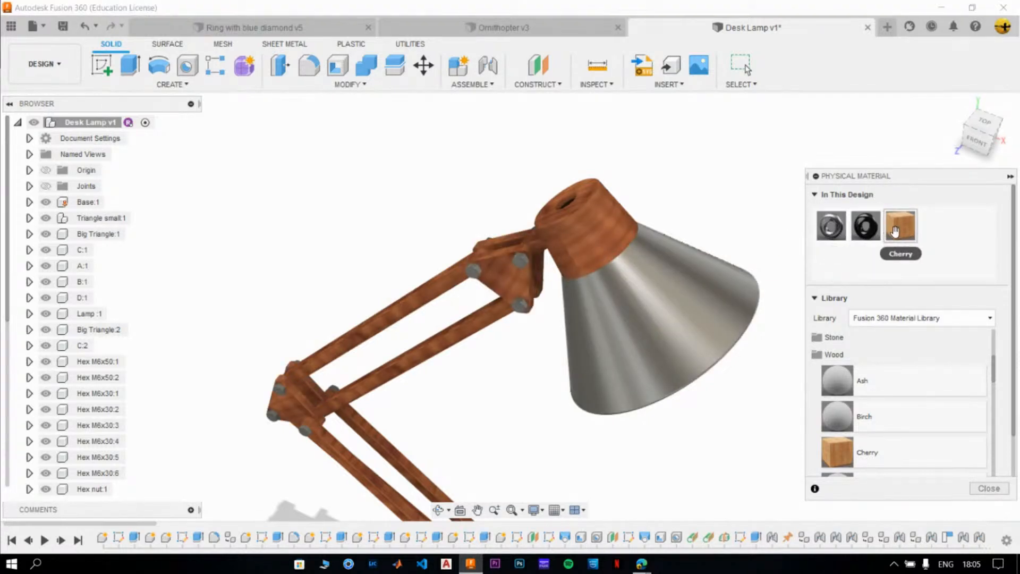
{"action": "left_click_drag", "start_coordinate": [900, 226], "coordinate": [506, 273]}
Apply Acetal Resin, Black to the triangular joint plates at the elbow and the lamp head.
{"action": "scroll", "coordinate": [533, 360], "scroll_direction": "down", "scroll_amount": 5}
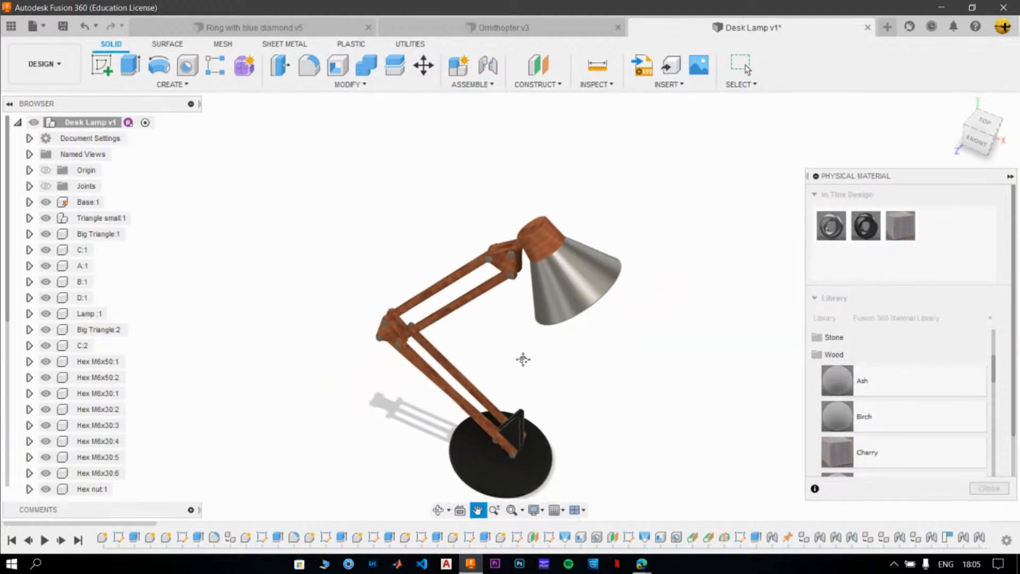
{"action": "left_click_drag", "start_coordinate": [864, 224], "coordinate": [505, 274]}
{"action": "middle_click_drag", "start_coordinate": [496, 349], "coordinate": [508, 178], "text": "shift"}
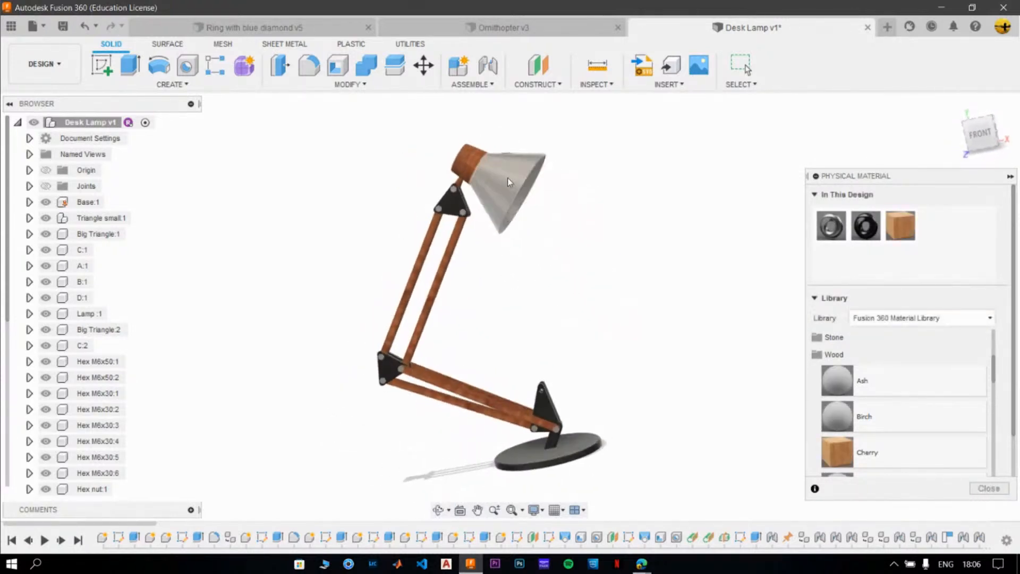
Collapse the Wood category in the material library and browse the Fabric category down to its linen materials.
{"action": "left_click", "coordinate": [853, 356]}
{"action": "scroll", "coordinate": [850, 434], "scroll_direction": "up", "scroll_amount": 3}
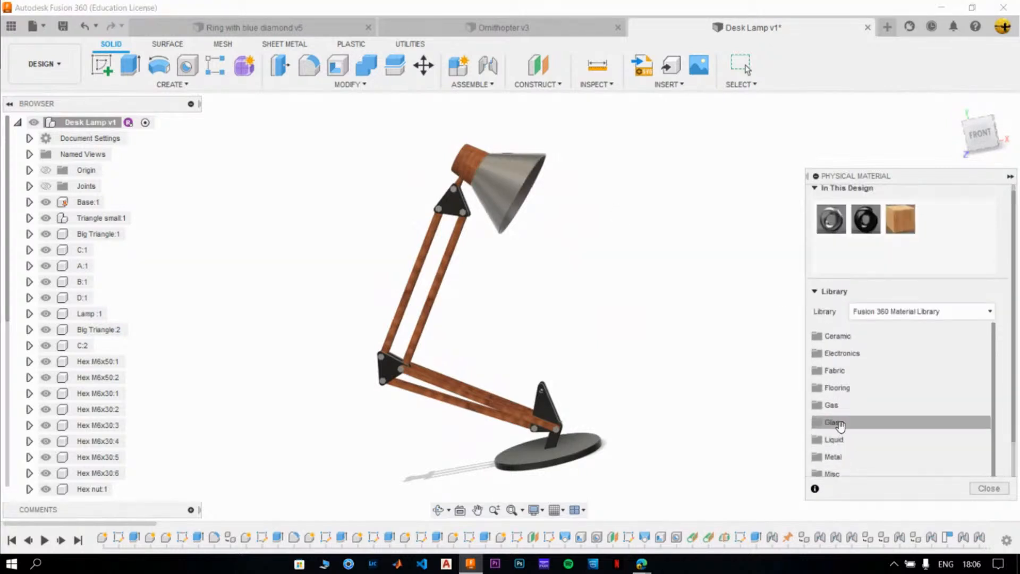
{"action": "left_click", "coordinate": [848, 371]}
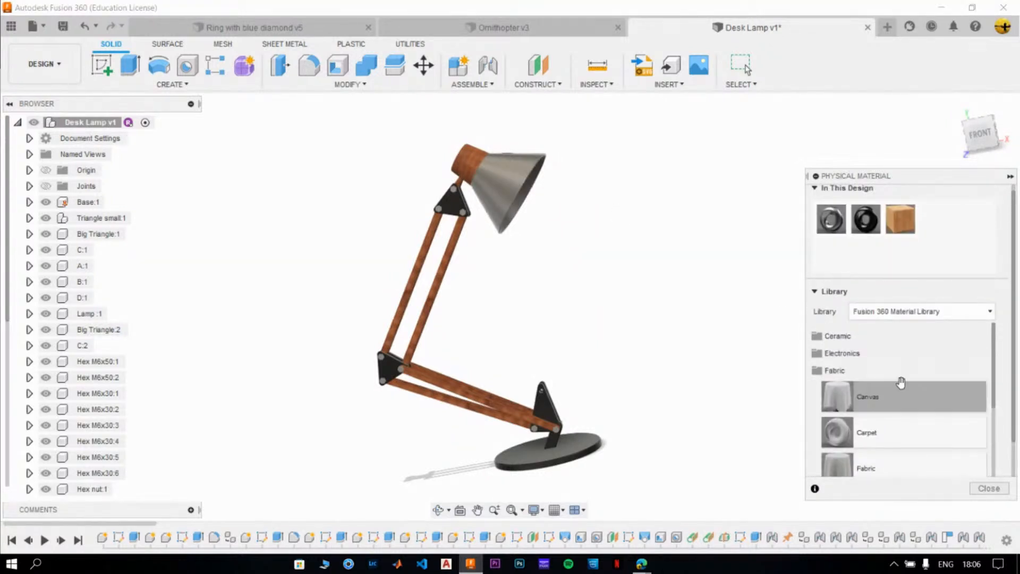
{"action": "left_click_drag", "start_coordinate": [989, 383], "coordinate": [990, 442]}
Try the Linen, White and Fabric materials on the conical lampshade.
{"action": "left_click_drag", "start_coordinate": [863, 433], "coordinate": [522, 185]}
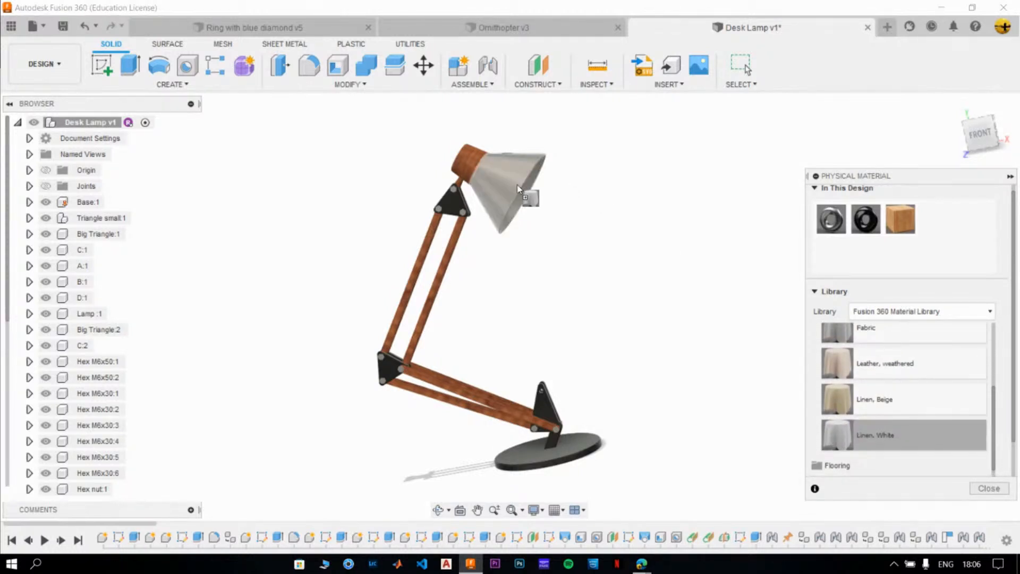
{"action": "middle_click_drag", "start_coordinate": [585, 307], "coordinate": [678, 352], "text": "shift"}
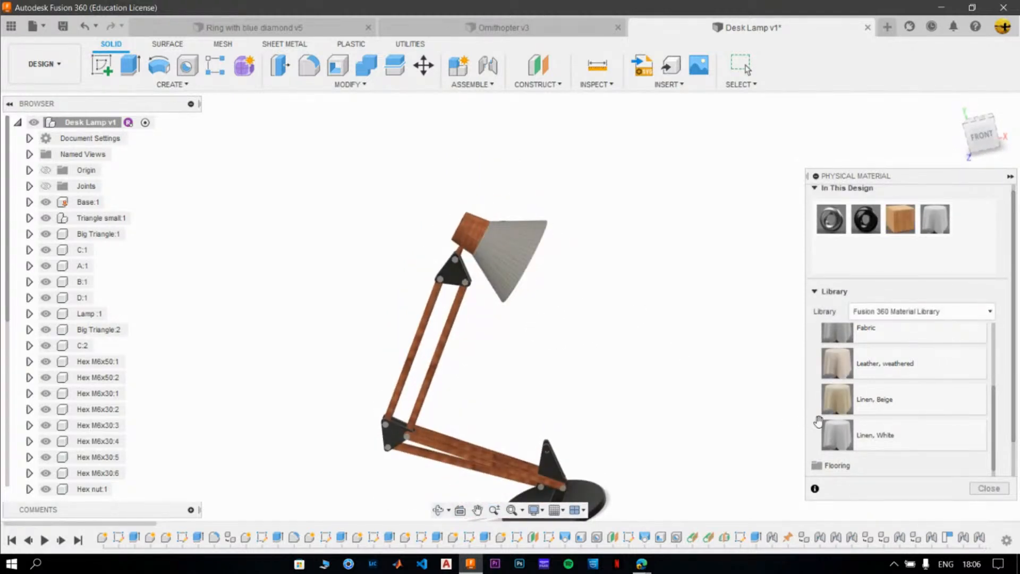
{"action": "scroll", "coordinate": [924, 424], "scroll_direction": "up", "scroll_amount": 3}
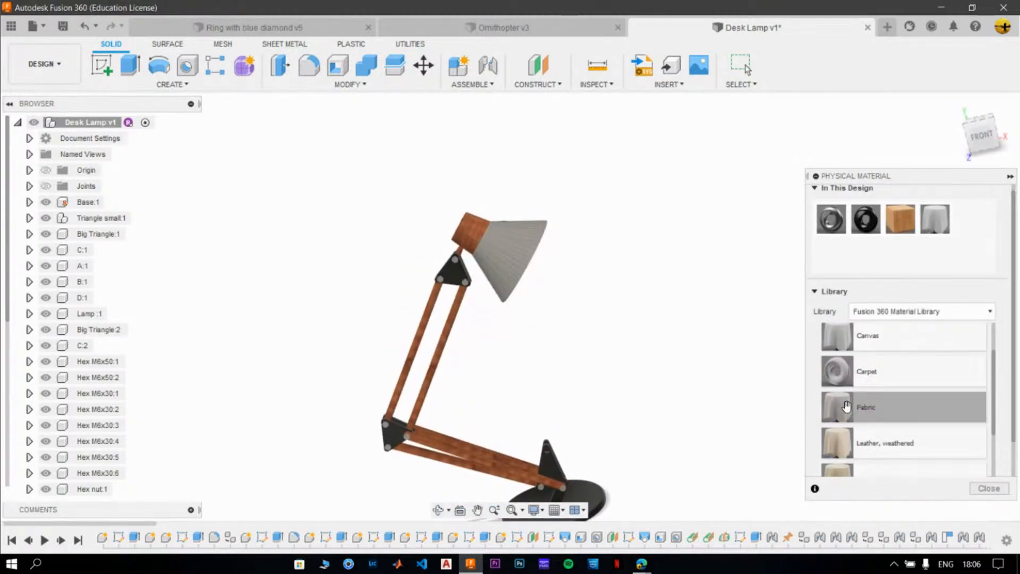
{"action": "left_click_drag", "start_coordinate": [824, 401], "coordinate": [510, 239]}
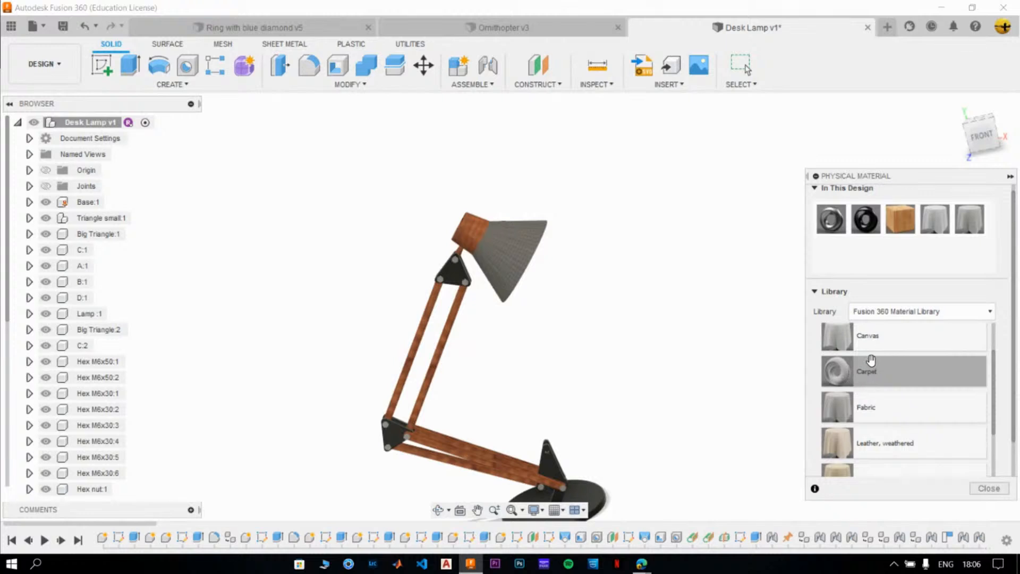
Apply the Canvas material to the conical lampshade.
{"action": "left_click_drag", "start_coordinate": [819, 335], "coordinate": [542, 279]}
{"action": "middle_click_drag", "start_coordinate": [658, 352], "coordinate": [682, 332], "text": "shift"}
{"action": "left_click_drag", "start_coordinate": [852, 355], "coordinate": [630, 318]}
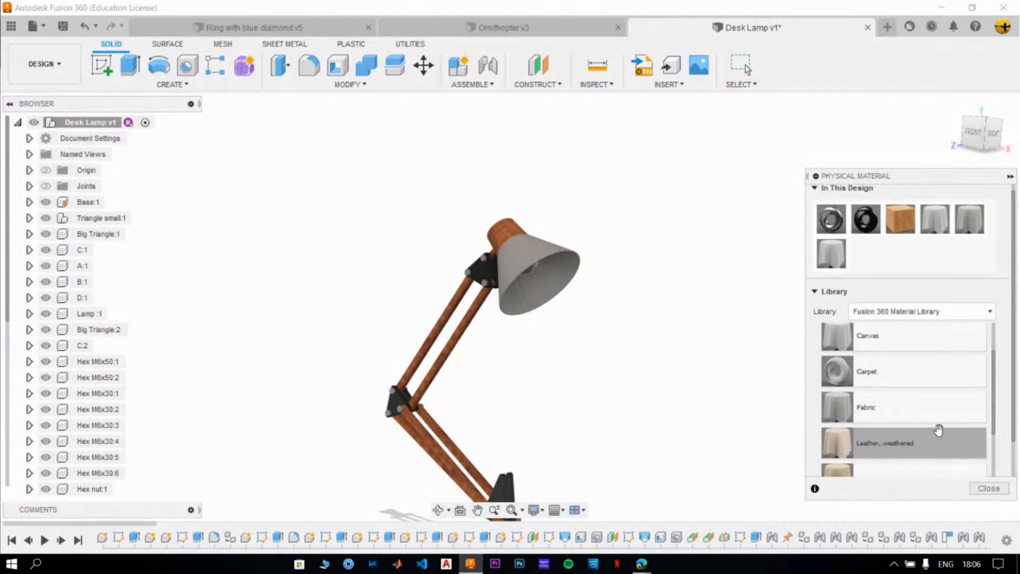
{"action": "scroll", "coordinate": [915, 423], "scroll_direction": "up", "scroll_amount": 2}
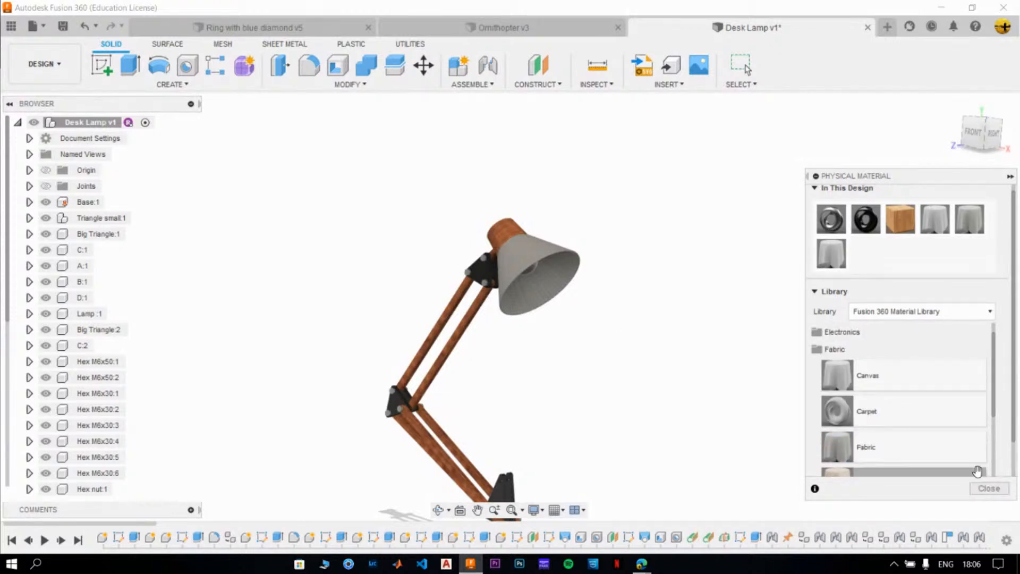
Inspect the inside of the lampshade, collapse the Fabric category and finish the Physical Material assignment.
{"action": "middle_click_drag", "start_coordinate": [552, 295], "coordinate": [544, 287], "text": "shift"}
{"action": "scroll", "coordinate": [538, 249], "scroll_direction": "up", "scroll_amount": 5}
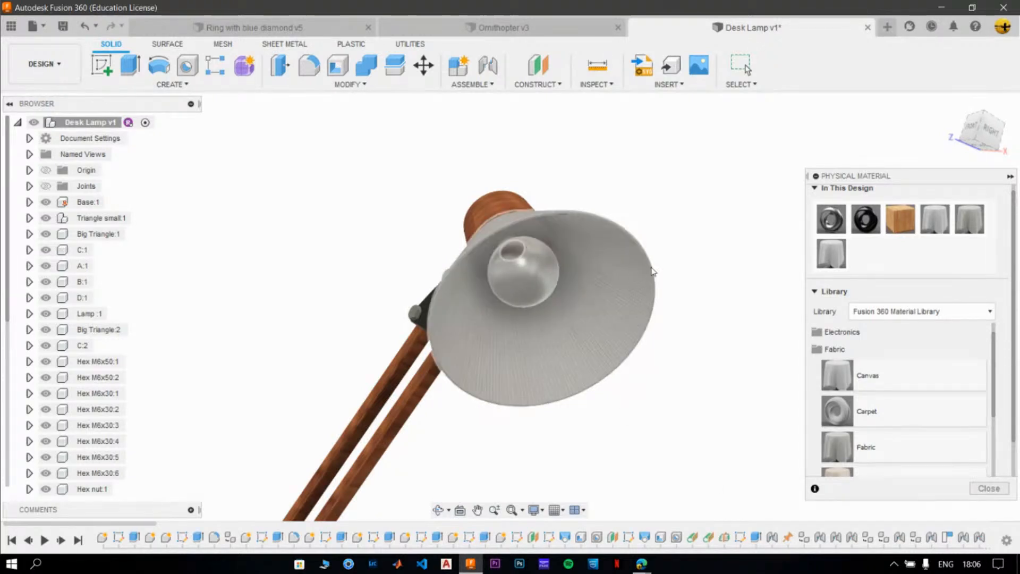
{"action": "left_click", "coordinate": [841, 353]}
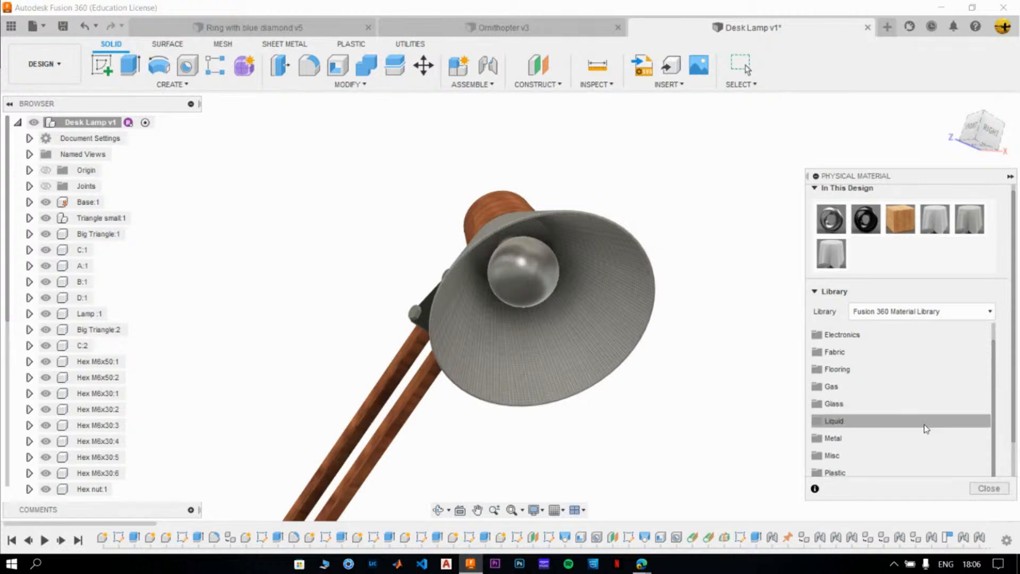
{"action": "left_click", "coordinate": [990, 488]}
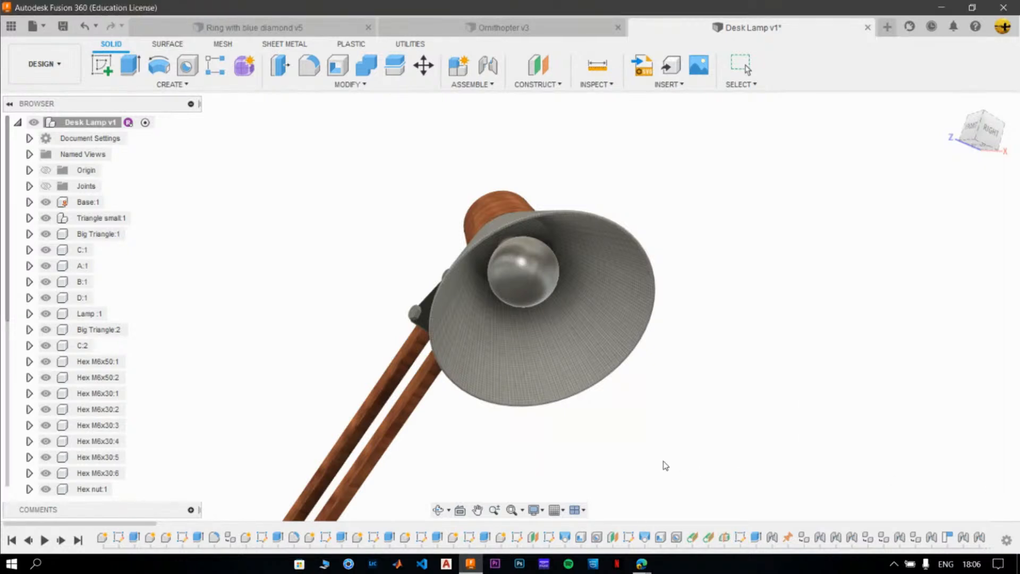
Start the Appearance command and examine the bulb inside the lampshade and the favorite appearances.
{"action": "scroll", "coordinate": [662, 460], "scroll_direction": "down", "scroll_amount": 3}
{"action": "middle_click_drag", "start_coordinate": [662, 461], "coordinate": [625, 391]}
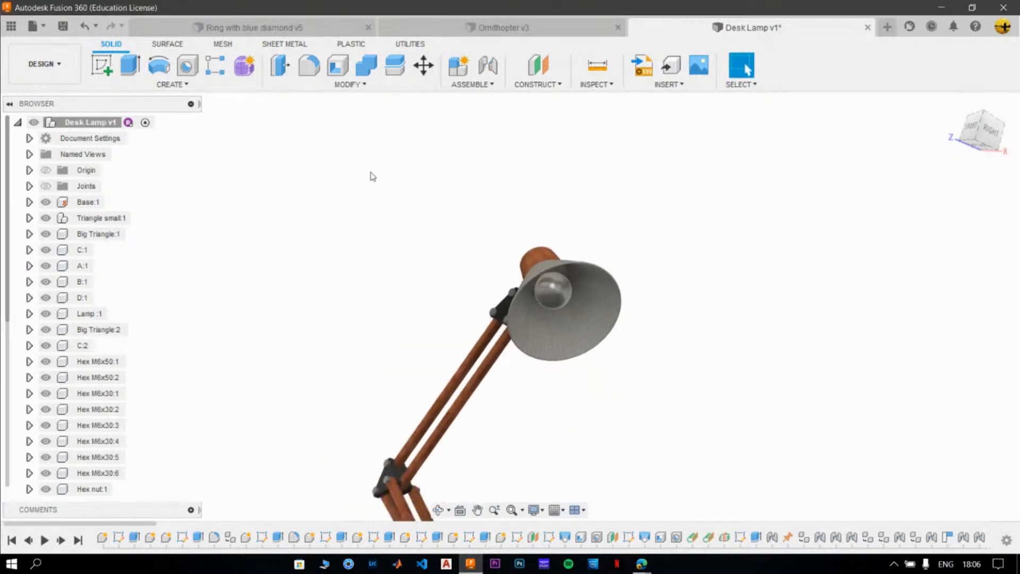
{"action": "left_click", "coordinate": [362, 85]}
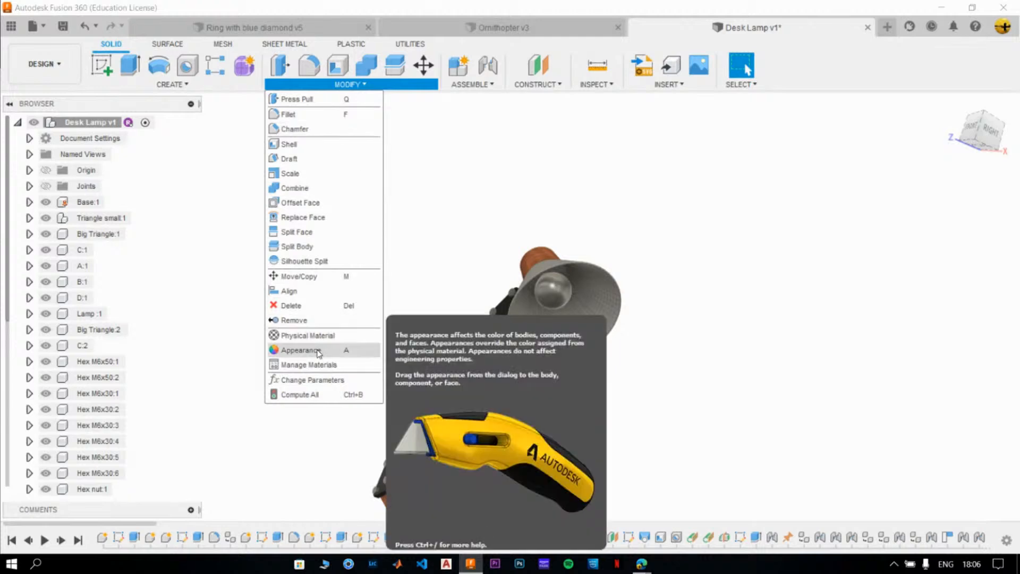
{"action": "left_click", "coordinate": [319, 352]}
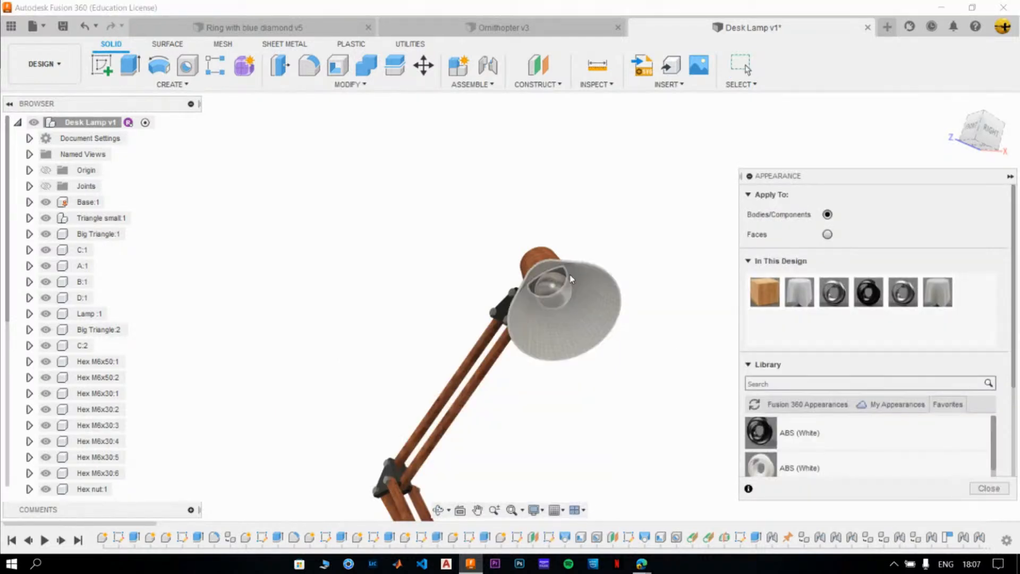
{"action": "scroll", "coordinate": [557, 343], "scroll_direction": "up", "scroll_amount": 3}
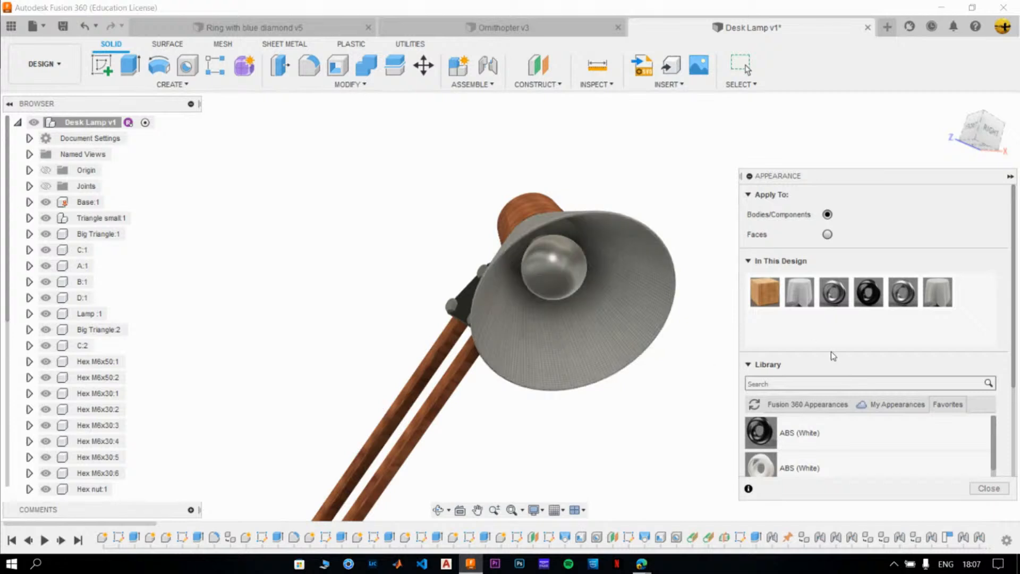
{"action": "scroll", "coordinate": [584, 335], "scroll_direction": "up", "scroll_amount": 5}
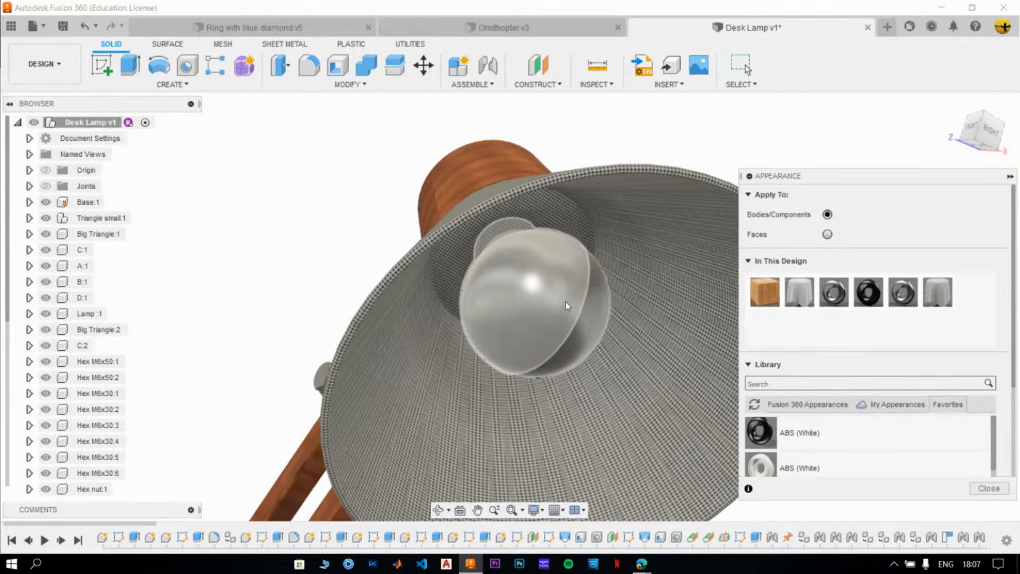
{"action": "scroll", "coordinate": [565, 302], "scroll_direction": "down", "scroll_amount": 5}
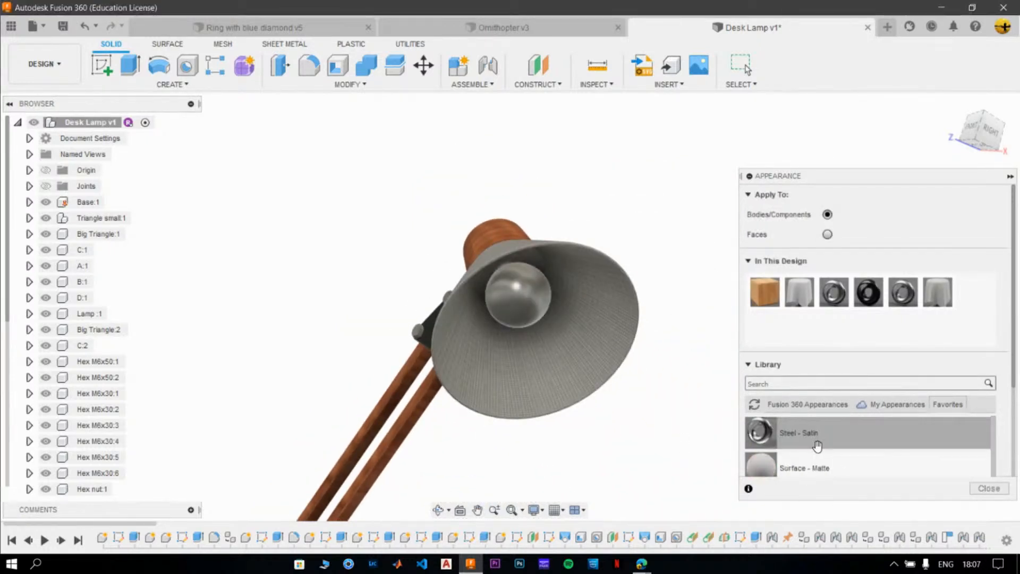
Search the appearance library for "lumi" and look through the results for a glowing material.
{"action": "left_click", "coordinate": [814, 384]}
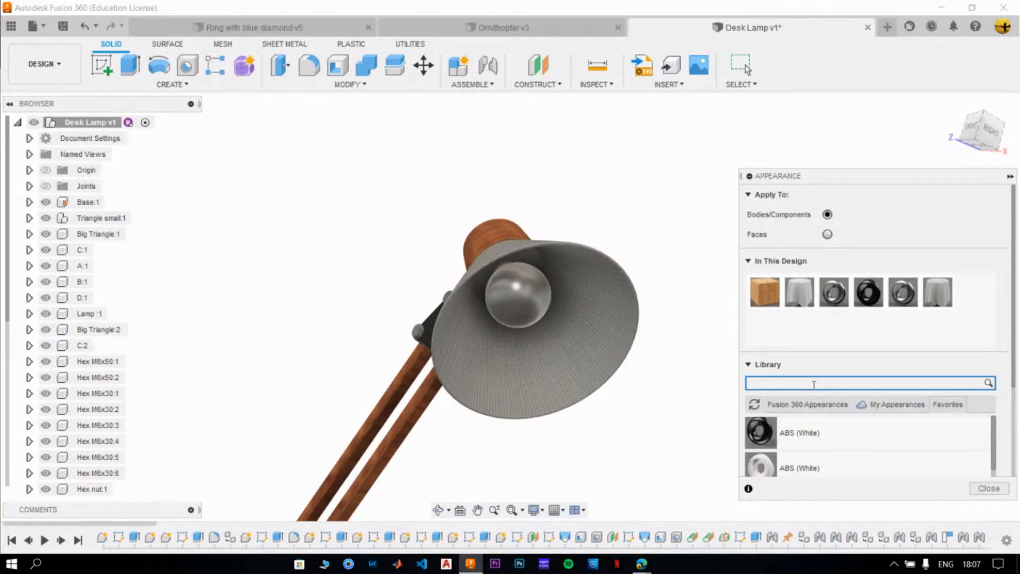
{"action": "key", "text": "Return"}
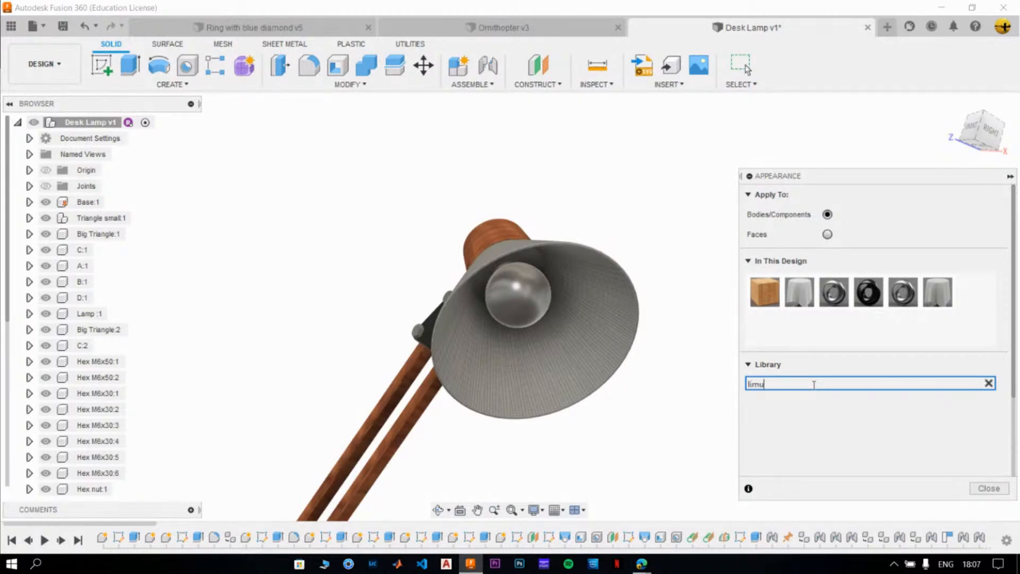
{"action": "type", "text": "l"}
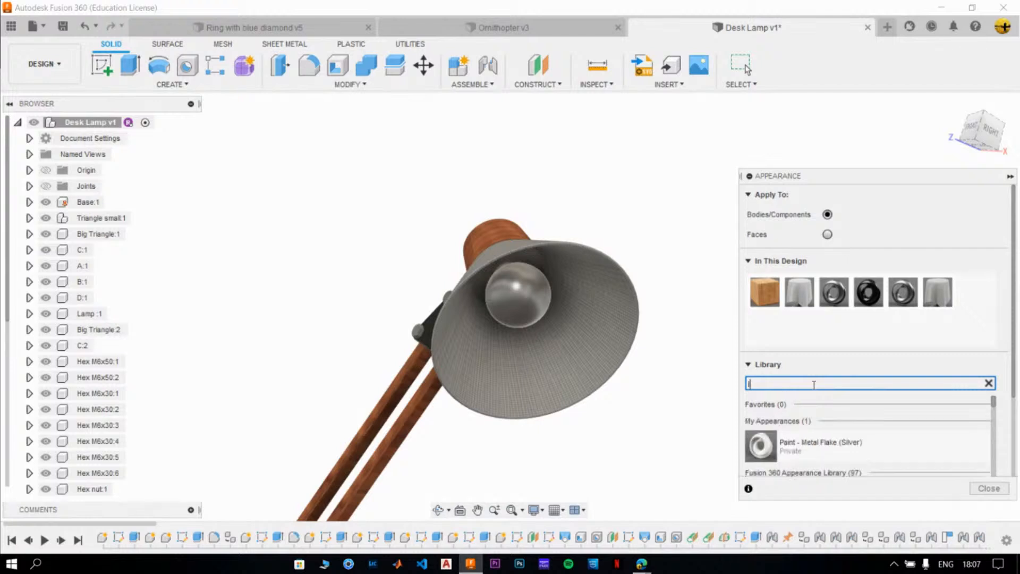
{"action": "scroll", "coordinate": [886, 413], "scroll_direction": "down", "scroll_amount": 1}
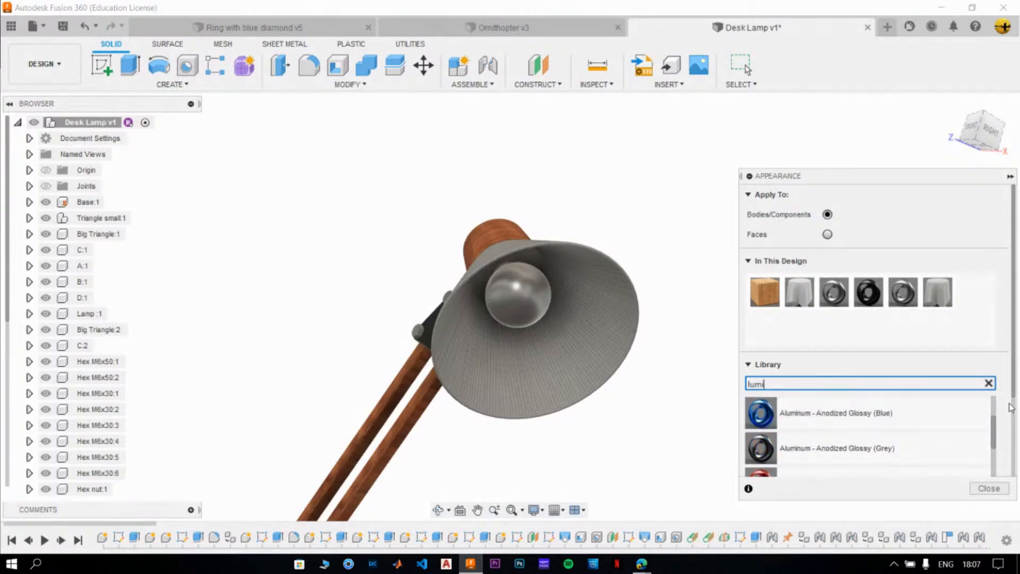
{"action": "scroll", "coordinate": [1015, 422], "scroll_direction": "down", "scroll_amount": 1}
{"action": "scroll", "coordinate": [1016, 425], "scroll_direction": "down", "scroll_amount": 1}
{"action": "left_click_drag", "start_coordinate": [997, 352], "coordinate": [998, 491]}
{"action": "scroll", "coordinate": [879, 424], "scroll_direction": "down", "scroll_amount": 1}
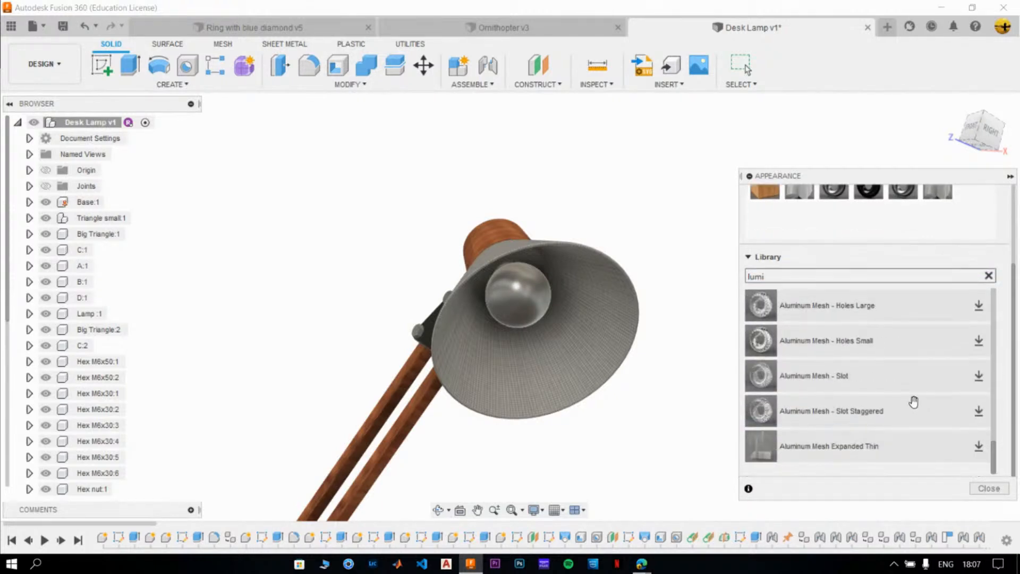
Search the appearance library for "emissive" and apply the A Type Bulb - Frosted - 800lm appearance to the bulb.
{"action": "double_click", "coordinate": [816, 275]}
{"action": "type", "text": "emissive"}
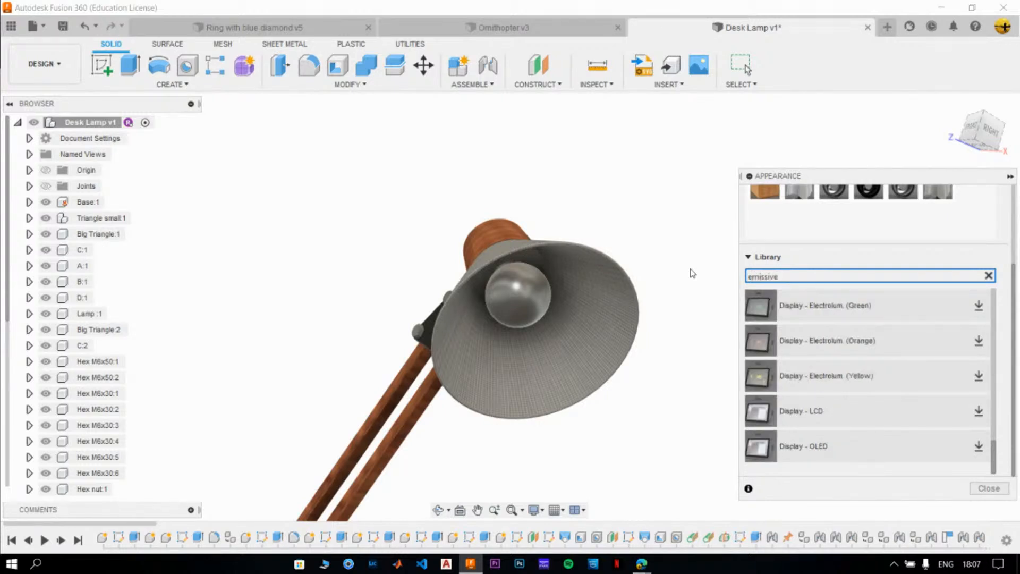
{"action": "left_click_drag", "start_coordinate": [992, 451], "coordinate": [993, 334]}
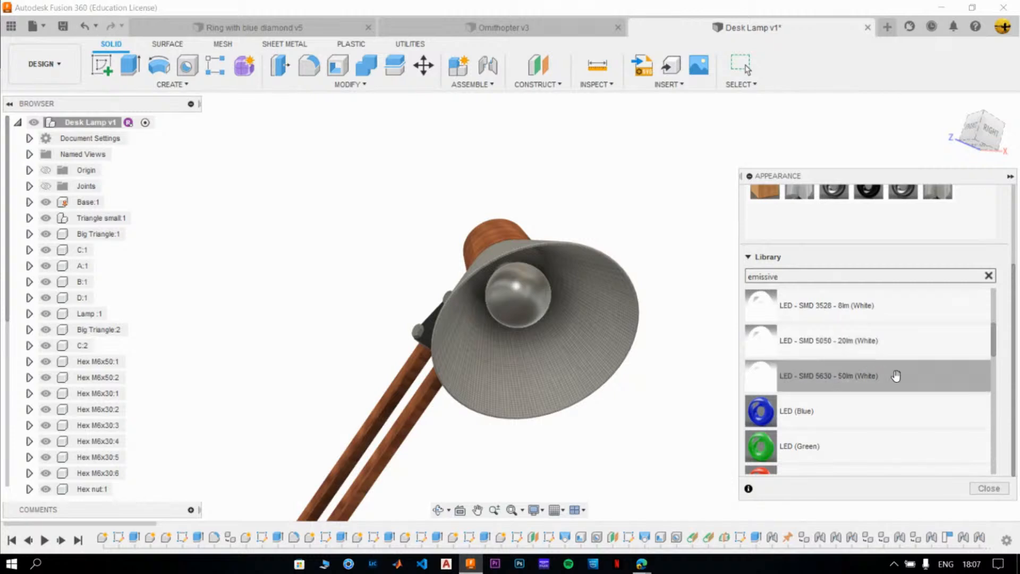
{"action": "left_click_drag", "start_coordinate": [990, 347], "coordinate": [992, 315]}
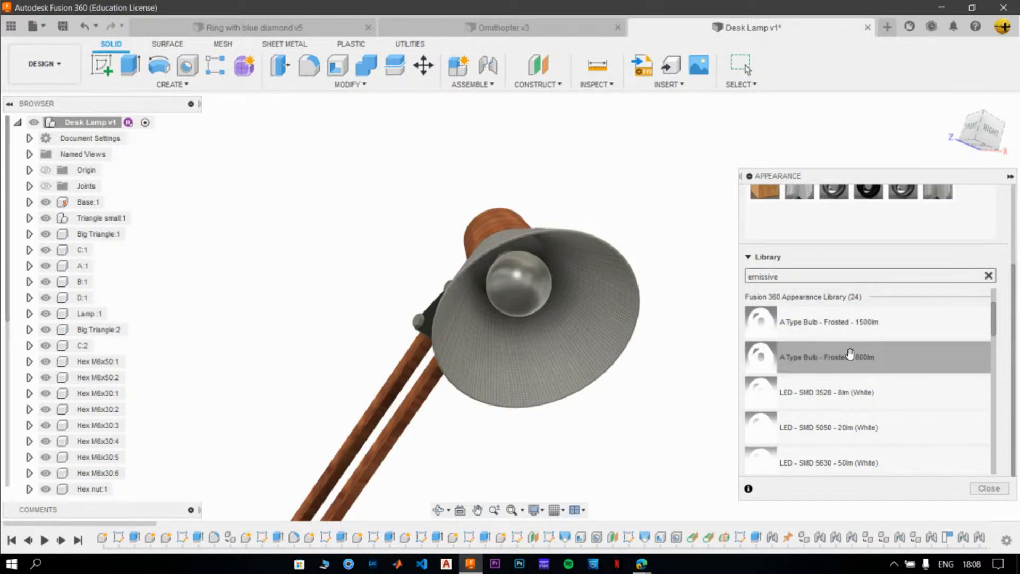
{"action": "scroll", "coordinate": [883, 369], "scroll_direction": "down", "scroll_amount": 2}
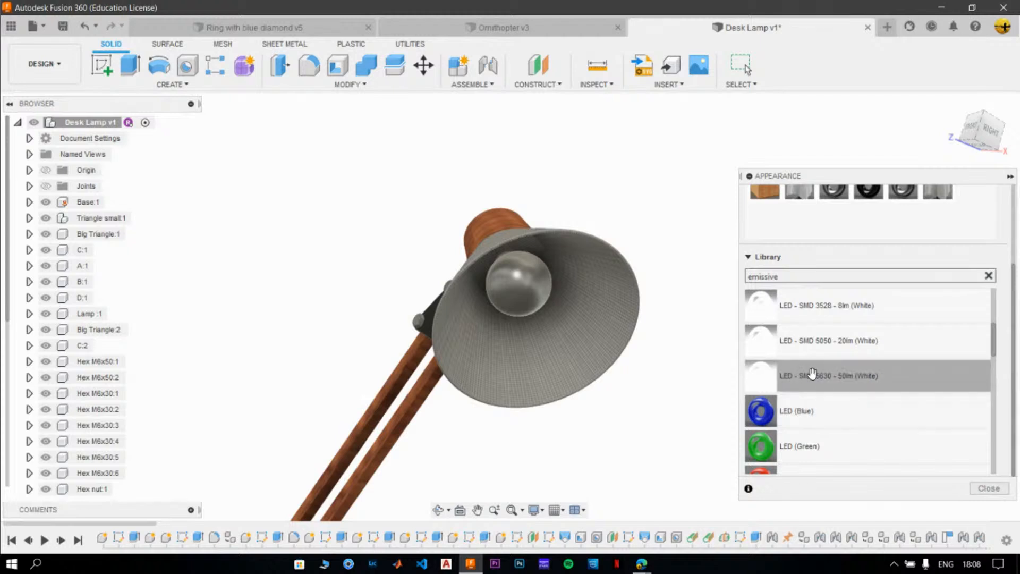
{"action": "scroll", "coordinate": [907, 380], "scroll_direction": "up", "scroll_amount": 3}
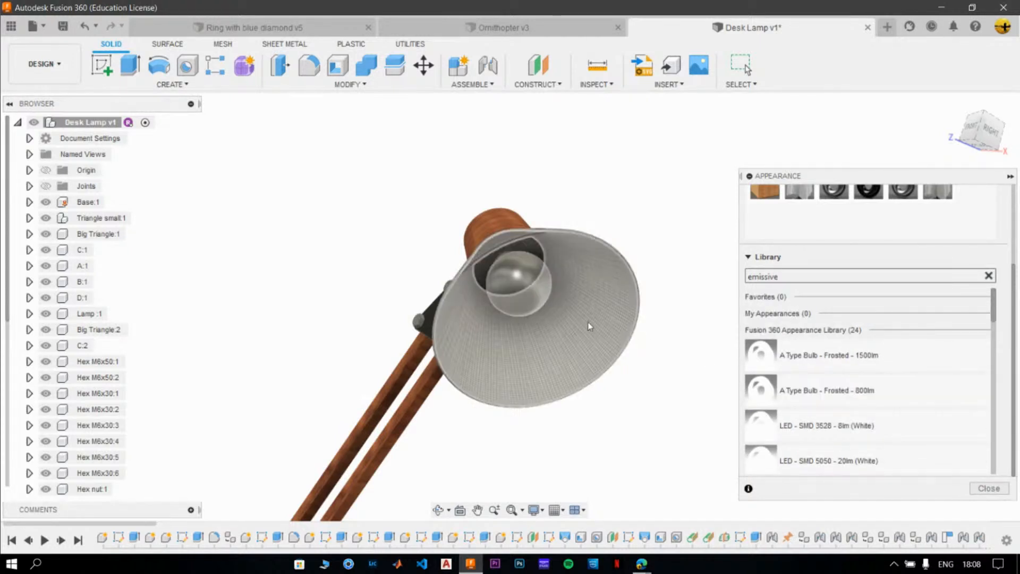
{"action": "left_click_drag", "start_coordinate": [844, 391], "coordinate": [527, 290]}
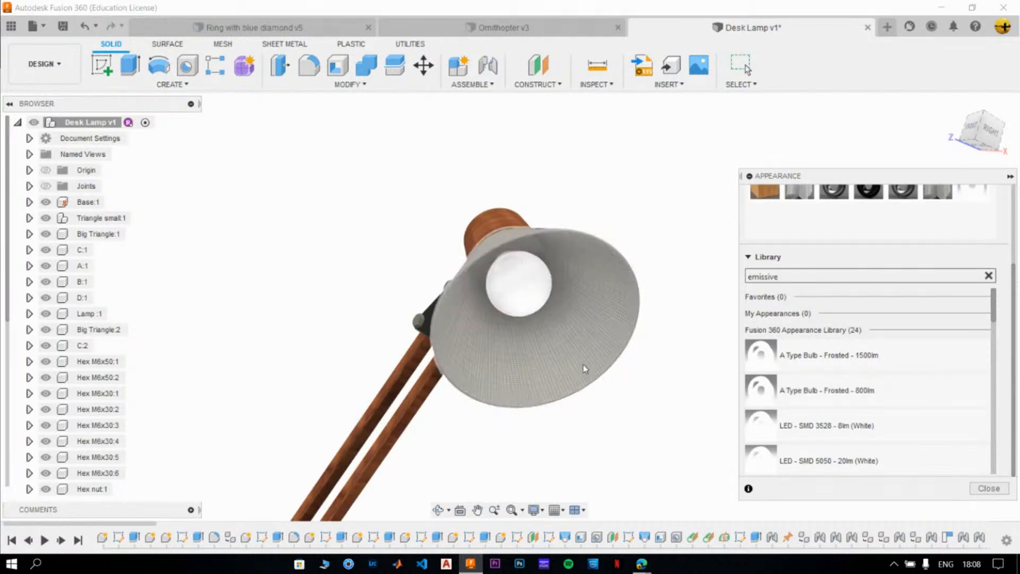
{"action": "left_click", "coordinate": [1002, 490]}
Return to the home view of the whole lamp and save the design with the version description "User Saved".
{"action": "scroll", "coordinate": [681, 369], "scroll_direction": "down", "scroll_amount": 3}
{"action": "middle_click_drag", "start_coordinate": [687, 365], "coordinate": [535, 252]}
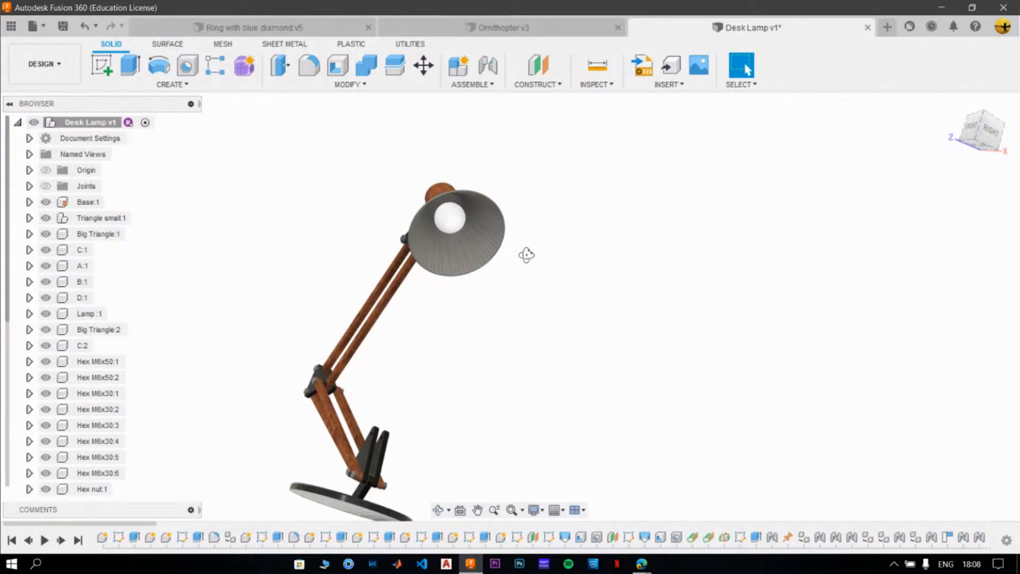
{"action": "middle_click_drag", "start_coordinate": [522, 255], "coordinate": [547, 267], "text": "shift"}
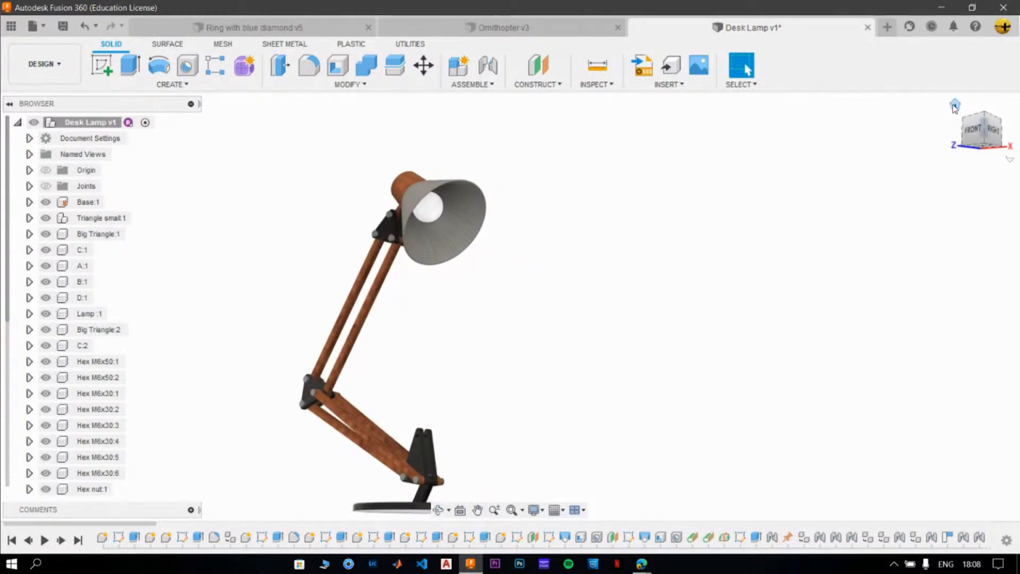
{"action": "left_click", "coordinate": [956, 107]}
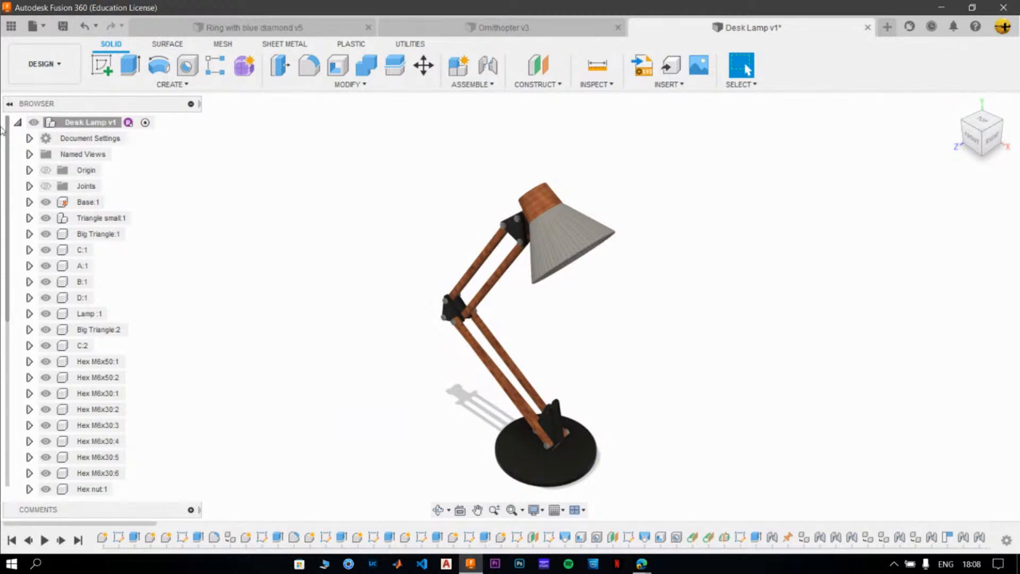
{"action": "left_click", "coordinate": [63, 25]}
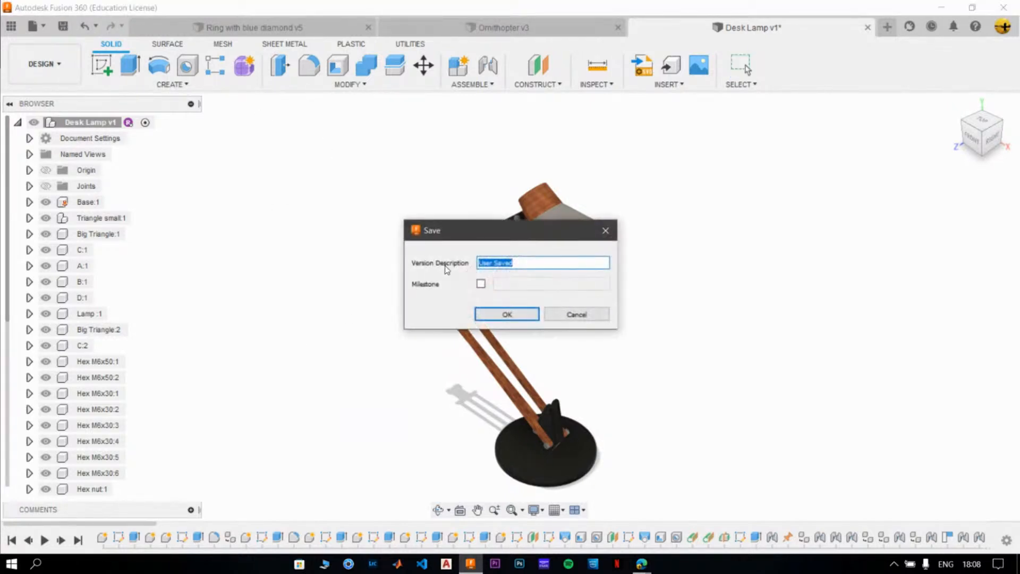
{"action": "left_click", "coordinate": [506, 316]}
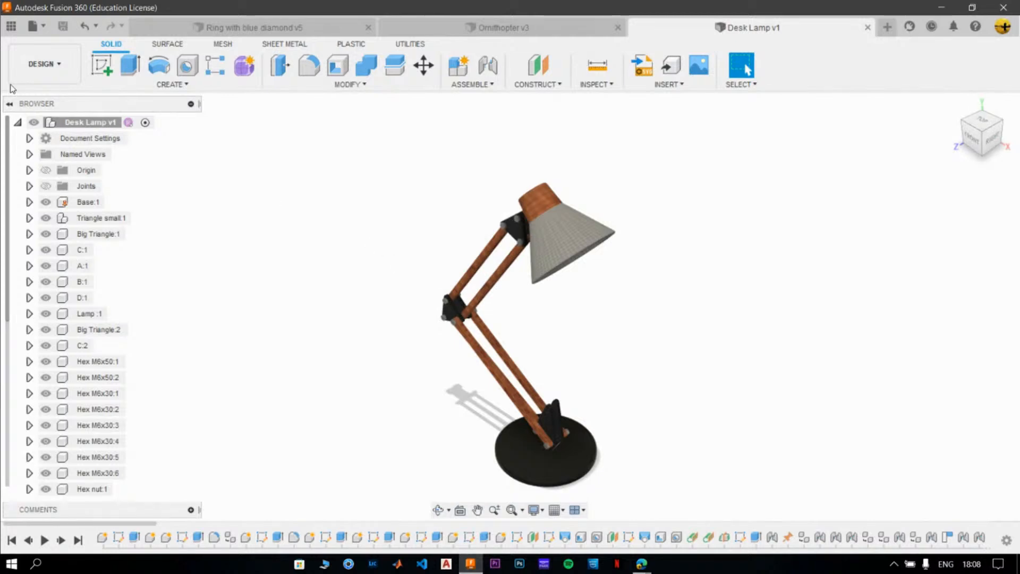
Switch to the Render workspace with the whole desk lamp in view.
{"action": "left_click", "coordinate": [31, 72]}
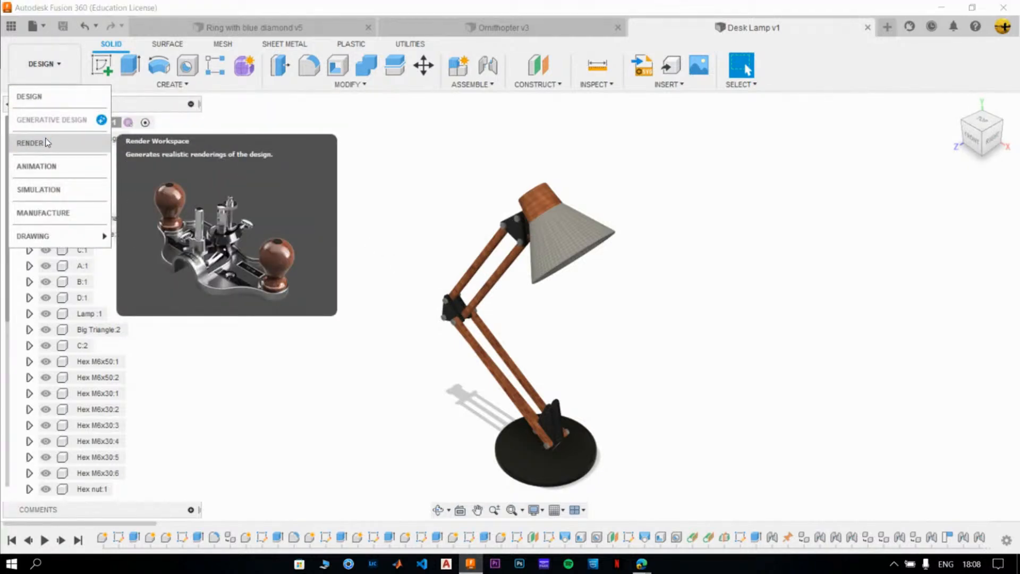
{"action": "left_click", "coordinate": [74, 143]}
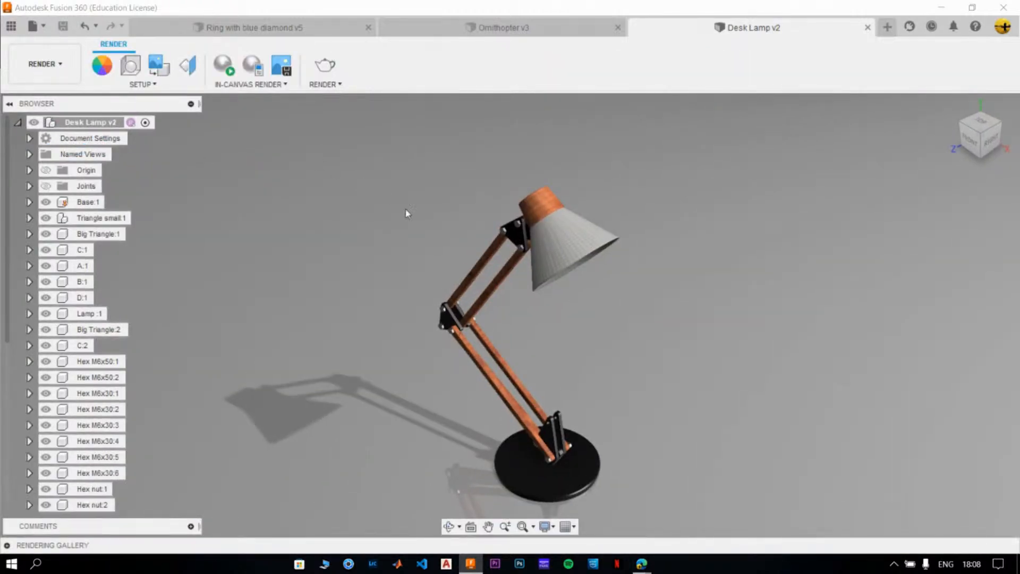
{"action": "middle_click_drag", "start_coordinate": [624, 328], "coordinate": [605, 320]}
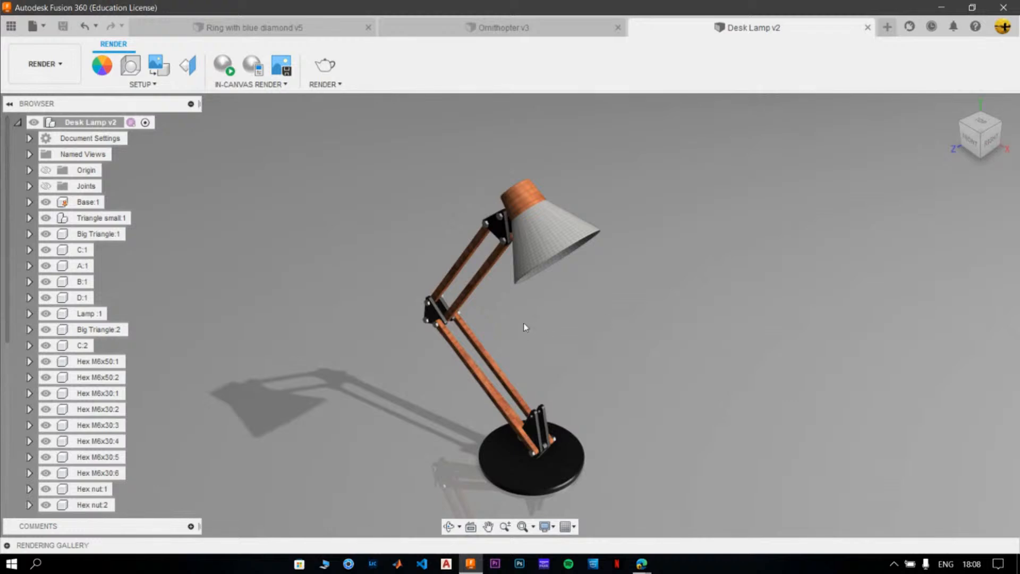
Open the scene settings, set the environment brightness to 150 lx and keep Environment as the background.
{"action": "left_click", "coordinate": [132, 65]}
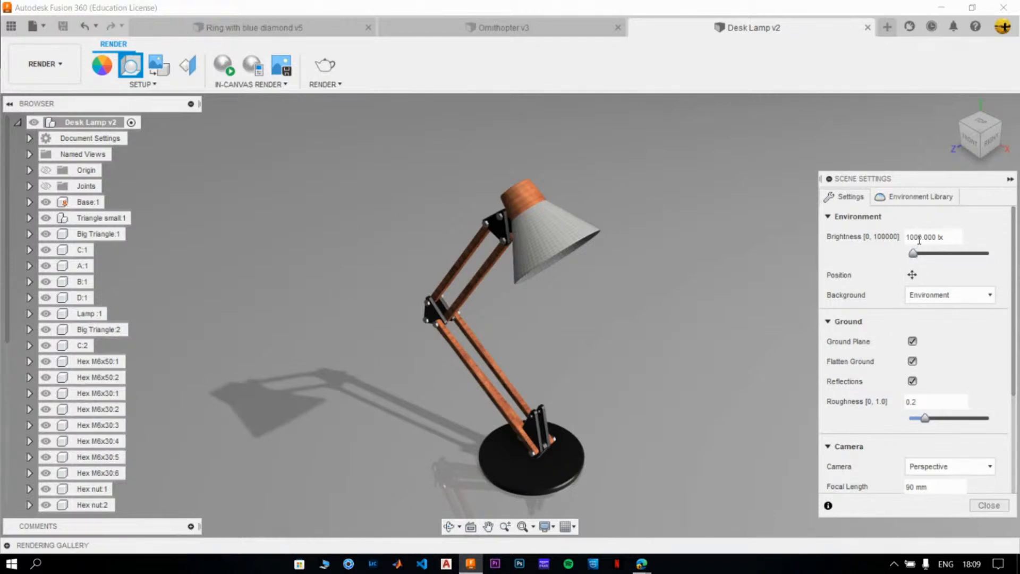
{"action": "left_click_drag", "start_coordinate": [921, 237], "coordinate": [914, 237]}
{"action": "type", "text": "200"}
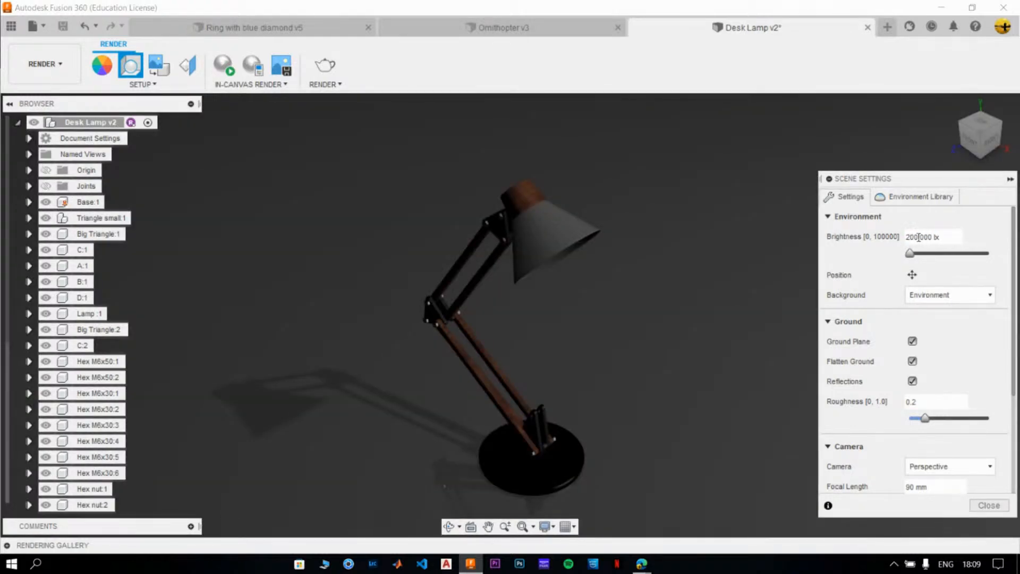
{"action": "key", "text": "BackSpace"}
{"action": "key", "text": "BackSpace"}
{"action": "key", "text": "BackSpace"}
{"action": "type", "text": "150"}
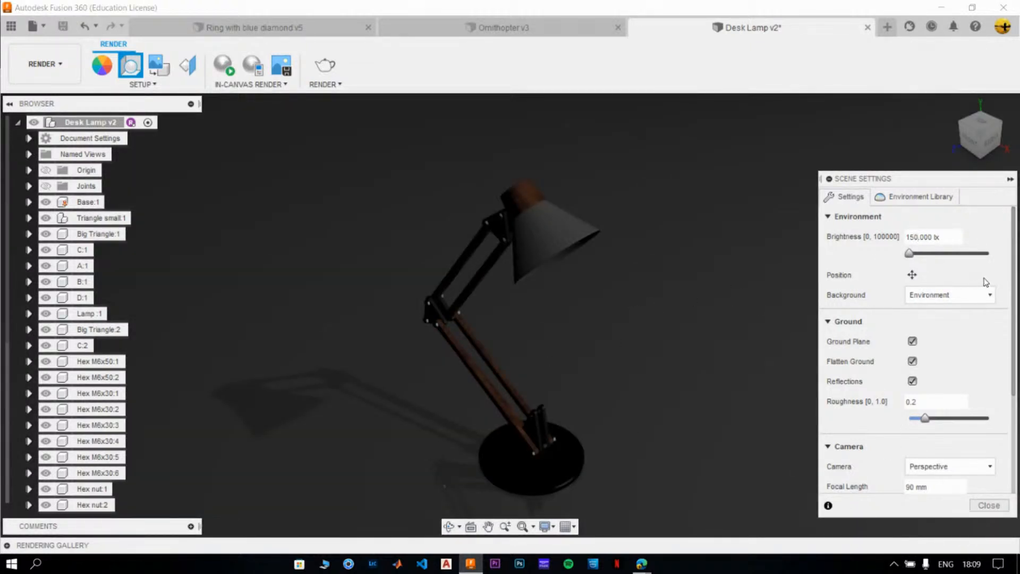
{"action": "left_click", "coordinate": [952, 301]}
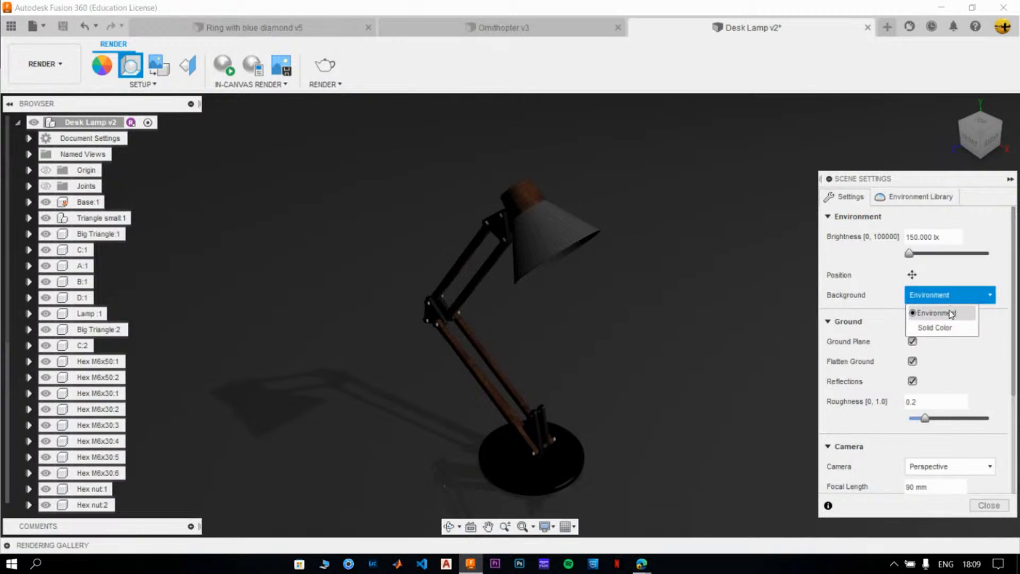
{"action": "left_click", "coordinate": [914, 313]}
Try the Rim Highlights and Grid Light environments on the lamp scene and restore Photobooth.
{"action": "left_click", "coordinate": [924, 197]}
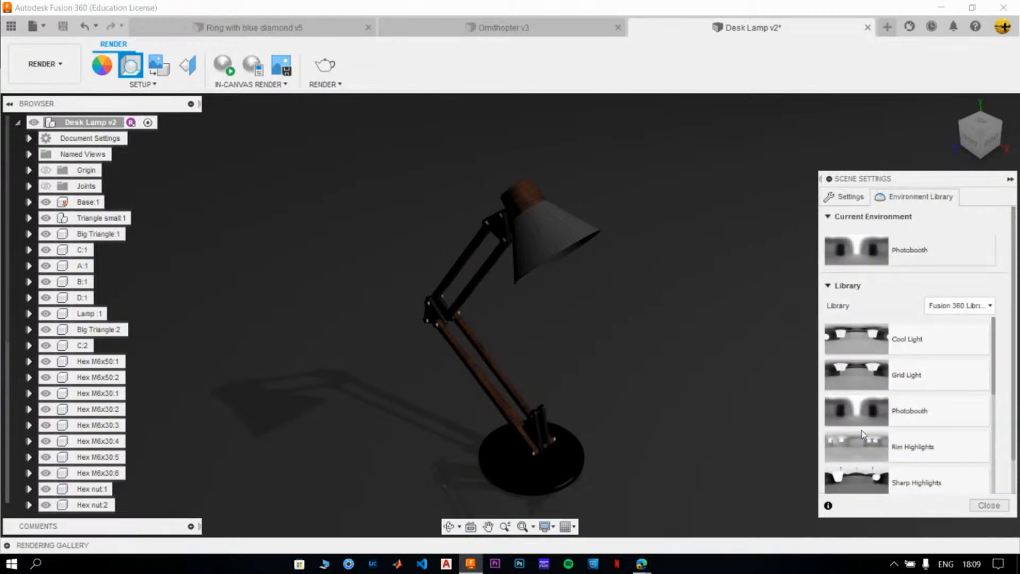
{"action": "left_click_drag", "start_coordinate": [860, 437], "coordinate": [794, 420]}
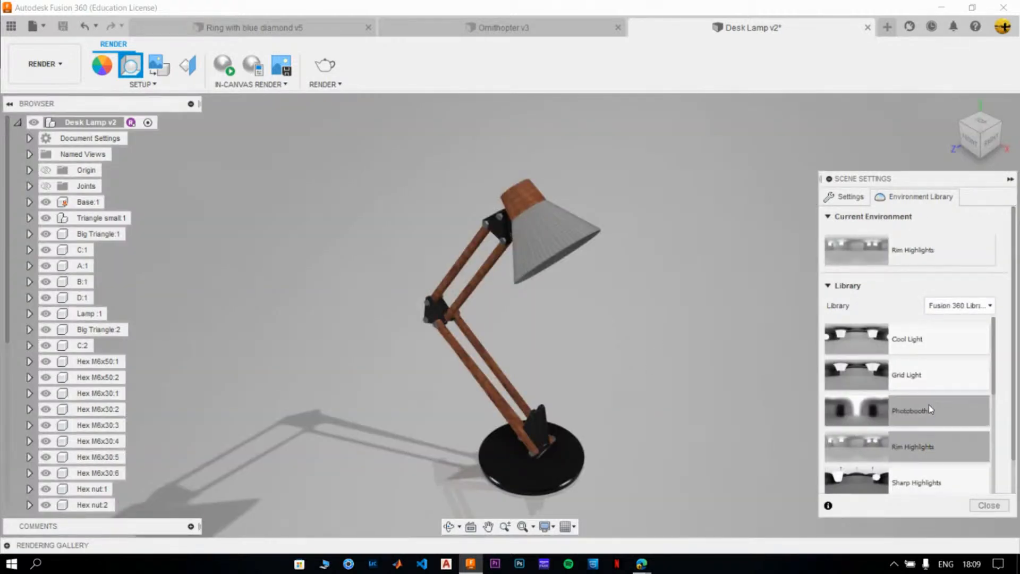
{"action": "left_click_drag", "start_coordinate": [865, 372], "coordinate": [765, 346]}
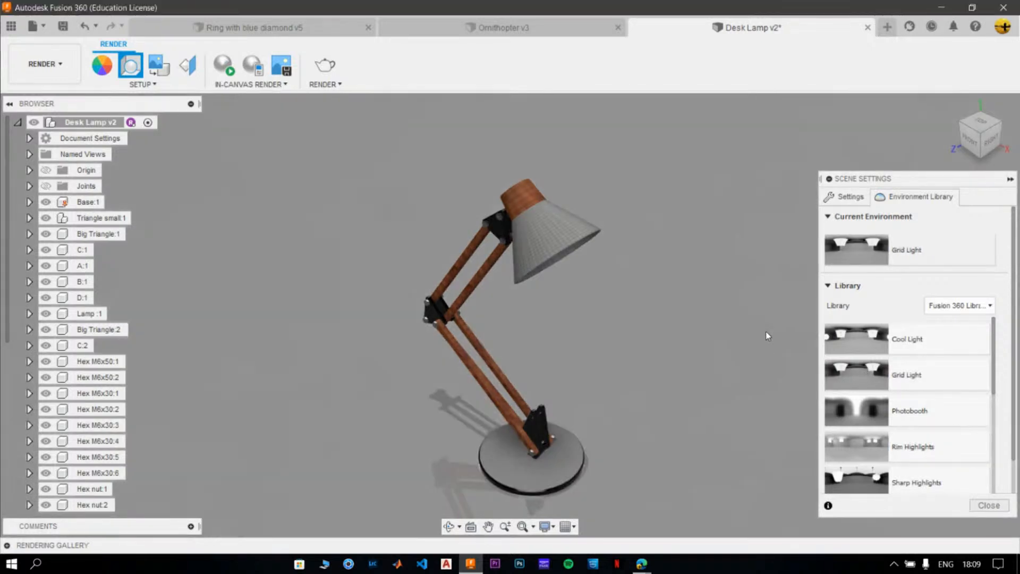
{"action": "left_click_drag", "start_coordinate": [857, 409], "coordinate": [693, 301]}
Set the environment brightness back to 150 lx and rotate the environment to about -82.7 degrees.
{"action": "left_click", "coordinate": [849, 200]}
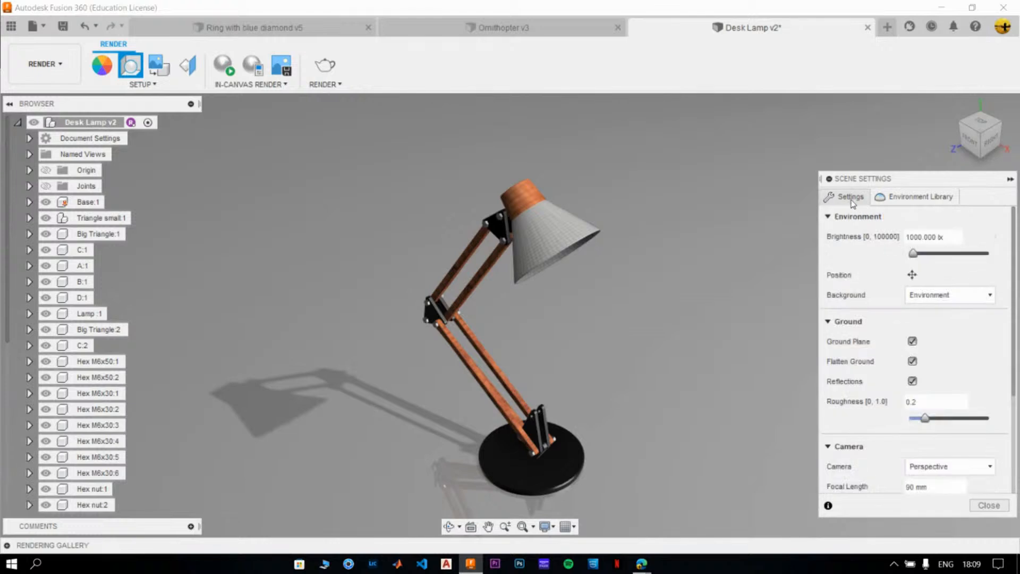
{"action": "left_click_drag", "start_coordinate": [922, 237], "coordinate": [910, 238]}
{"action": "type", "text": "50"}
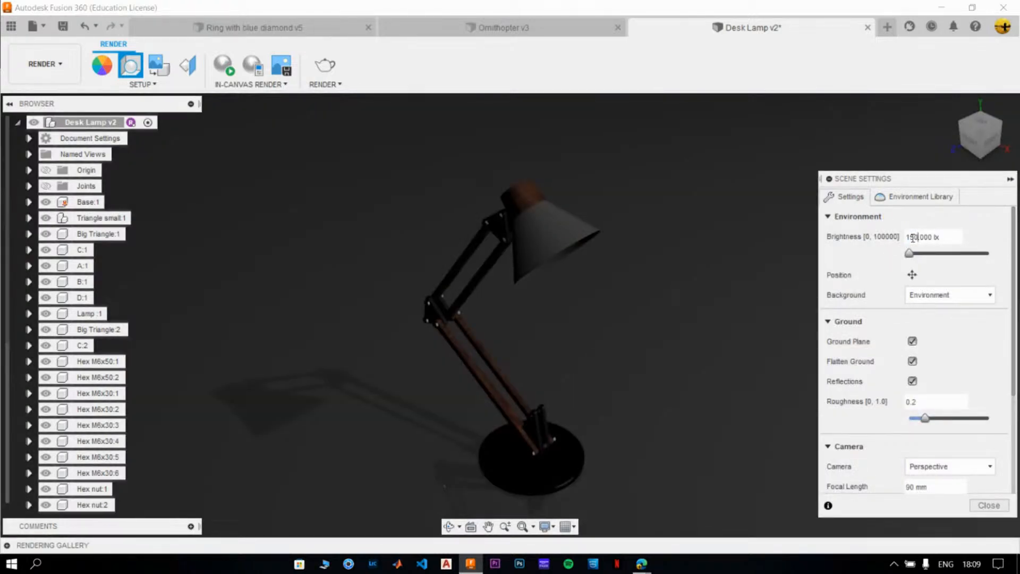
{"action": "left_click", "coordinate": [912, 274]}
{"action": "mouse_move", "coordinate": [767, 446]}
{"action": "left_mouse_down"}
{"action": "mouse_move", "coordinate": [745, 441]}
{"action": "mouse_move", "coordinate": [757, 442]}
{"action": "left_mouse_up"}
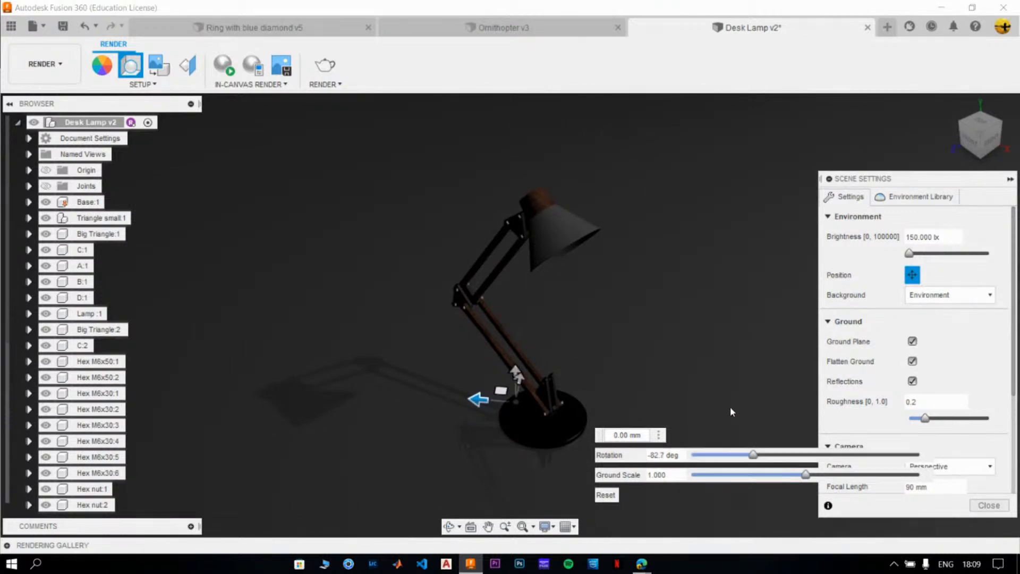
Examine the lampshade and arm joints up close under the dimmed lighting and return to the home view.
{"action": "scroll", "coordinate": [508, 259], "scroll_direction": "up", "scroll_amount": 10}
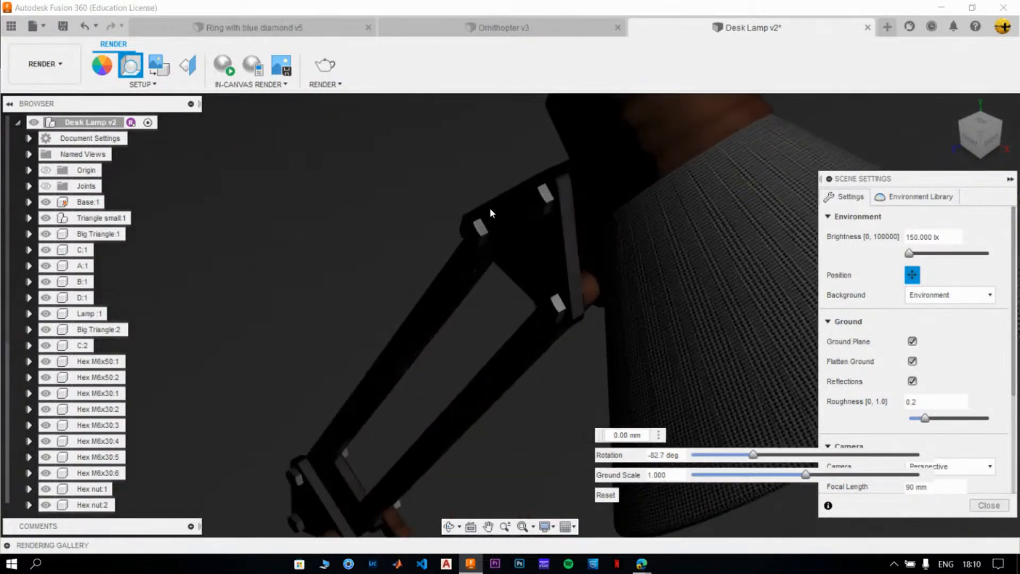
{"action": "scroll", "coordinate": [600, 268], "scroll_direction": "down", "scroll_amount": 1}
{"action": "scroll", "coordinate": [599, 269], "scroll_direction": "up", "scroll_amount": 2}
{"action": "scroll", "coordinate": [595, 324], "scroll_direction": "up", "scroll_amount": 7}
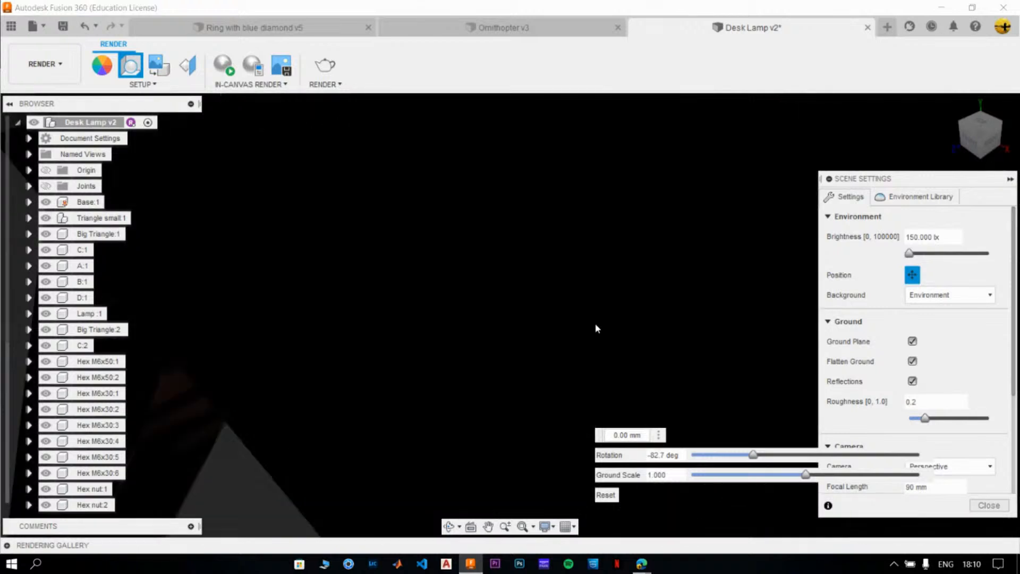
{"action": "scroll", "coordinate": [594, 326], "scroll_direction": "down", "scroll_amount": 7}
{"action": "scroll", "coordinate": [593, 330], "scroll_direction": "down", "scroll_amount": 8}
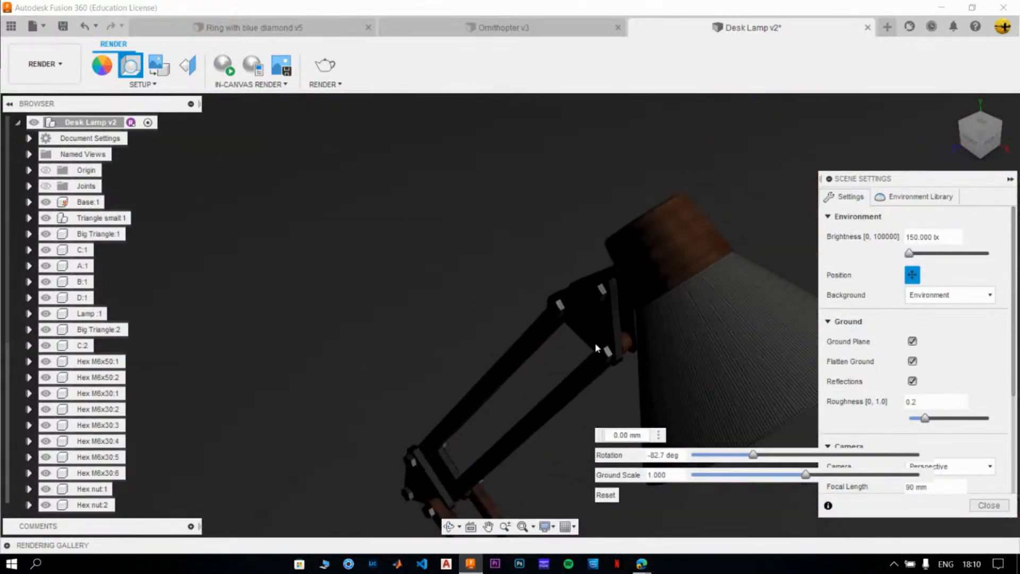
{"action": "middle_click_drag", "start_coordinate": [604, 365], "coordinate": [546, 310]}
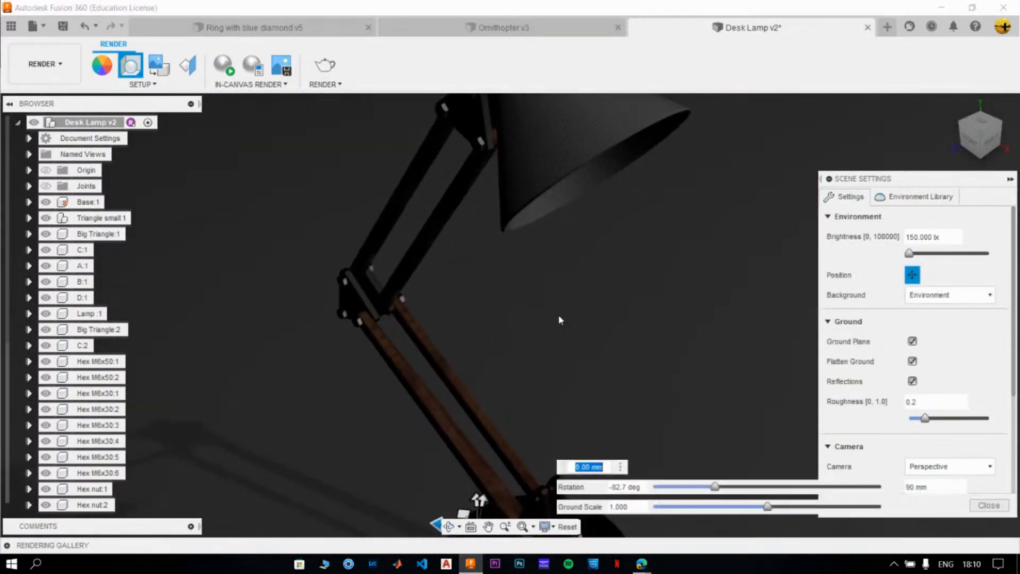
{"action": "left_click", "coordinate": [952, 104]}
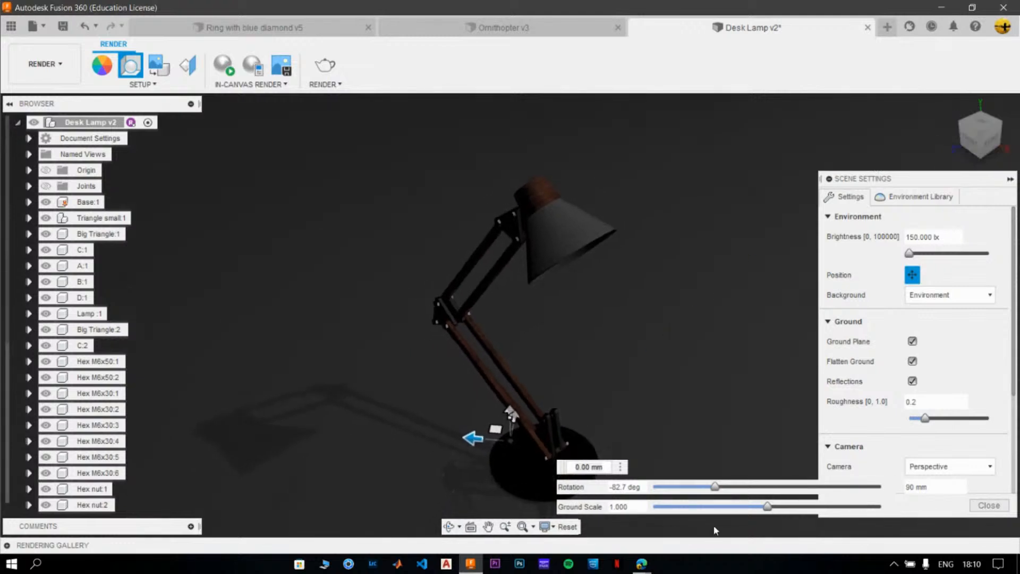
Set the environment rotation to -75 degrees and finish positioning the environment.
{"action": "left_click_drag", "start_coordinate": [716, 488], "coordinate": [752, 490]}
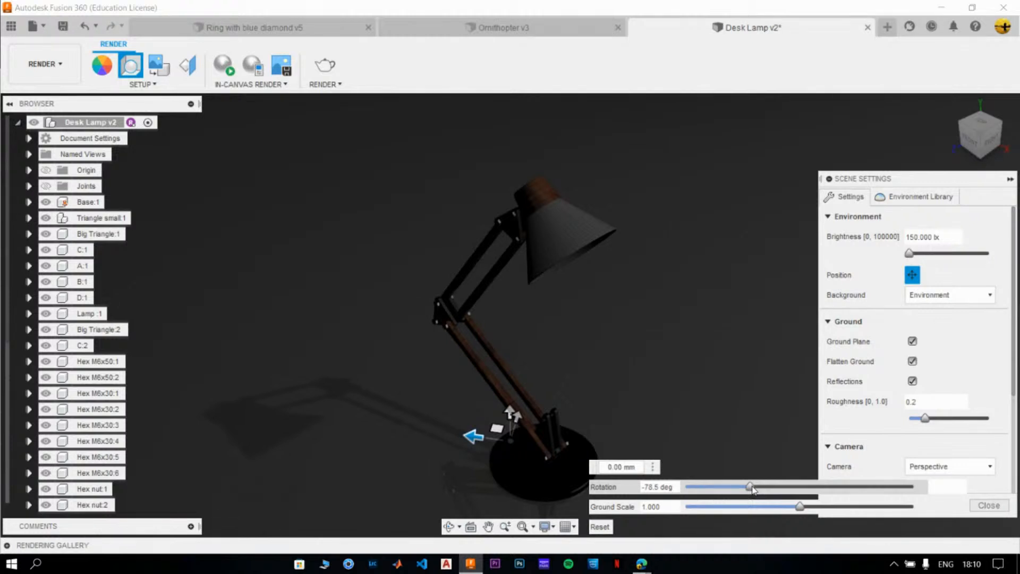
{"action": "left_click_drag", "start_coordinate": [752, 490], "coordinate": [754, 489]}
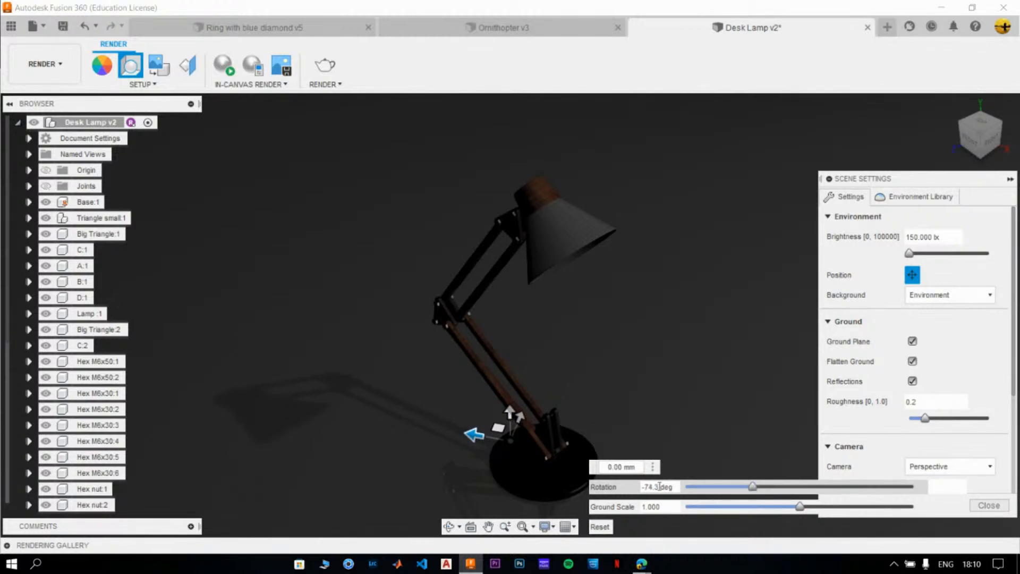
{"action": "left_click_drag", "start_coordinate": [661, 488], "coordinate": [648, 488]}
{"action": "type", "text": "7"}
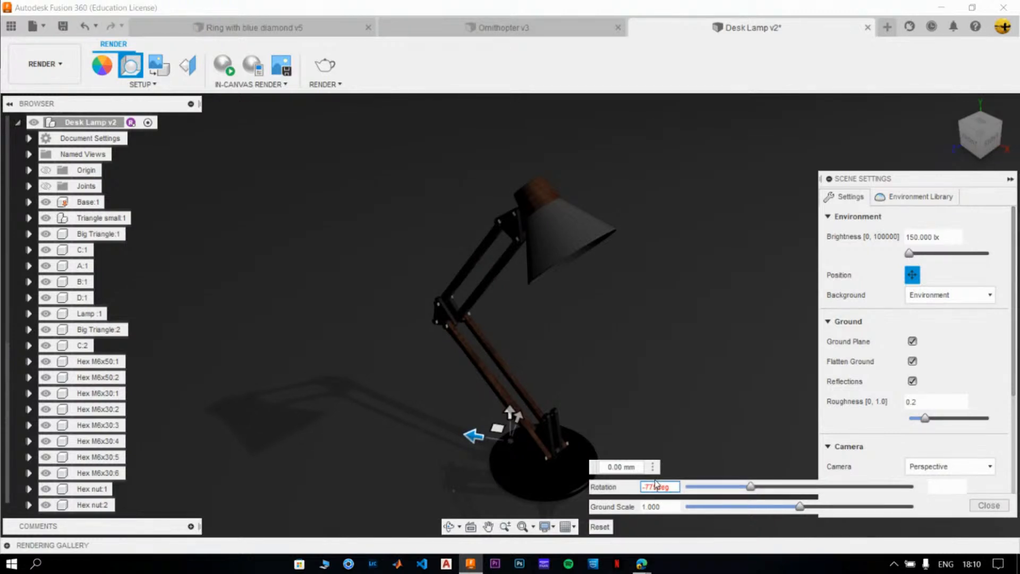
{"action": "key", "text": "BackSpace"}
{"action": "key", "text": "BackSpace"}
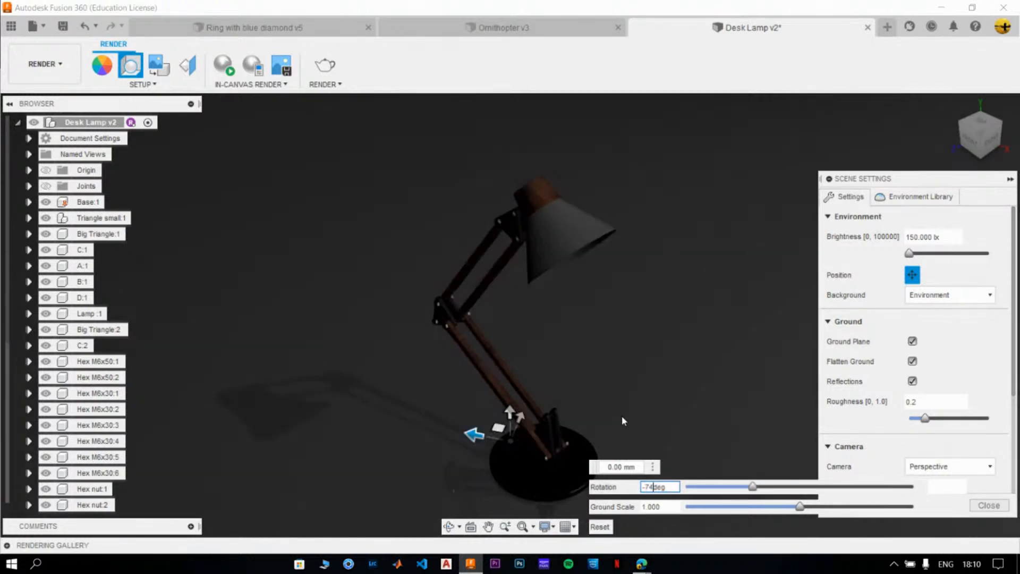
{"action": "type", "text": "5"}
{"action": "key", "text": "Tab"}
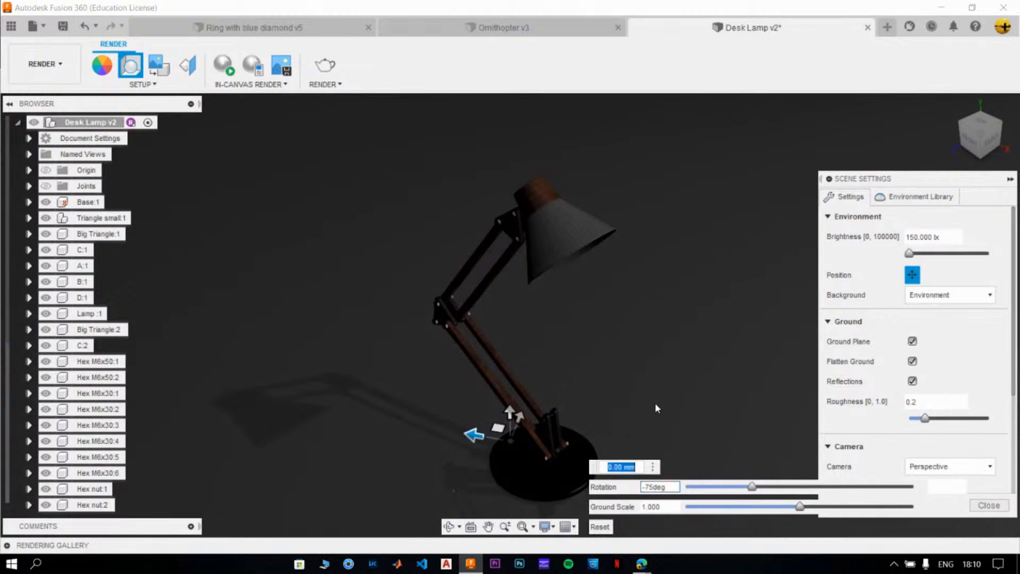
{"action": "left_click", "coordinate": [912, 274]}
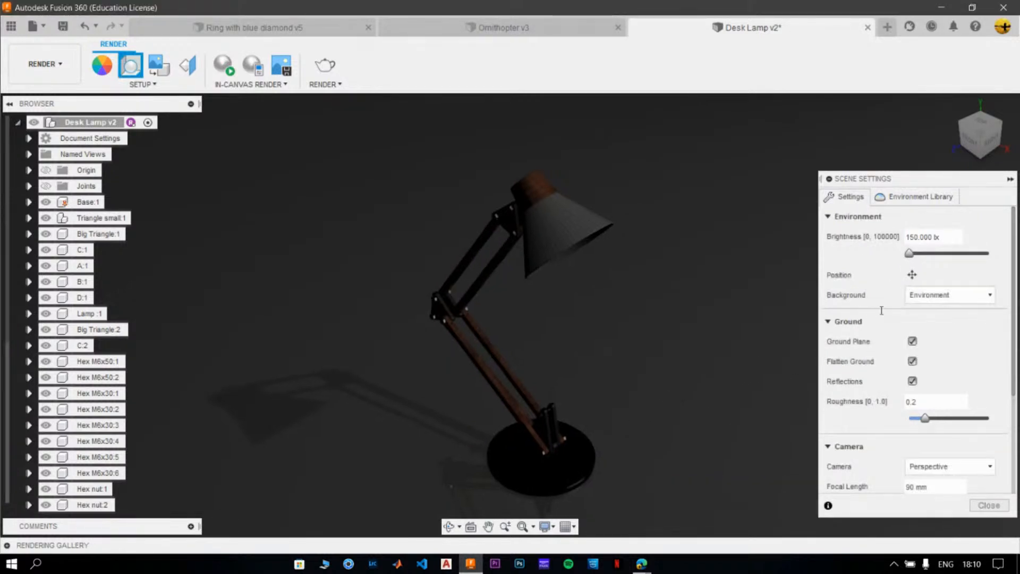
Change the scene background to a solid dark grey with RGB 33, 33, 33 and finish the scene settings.
{"action": "left_click", "coordinate": [922, 295]}
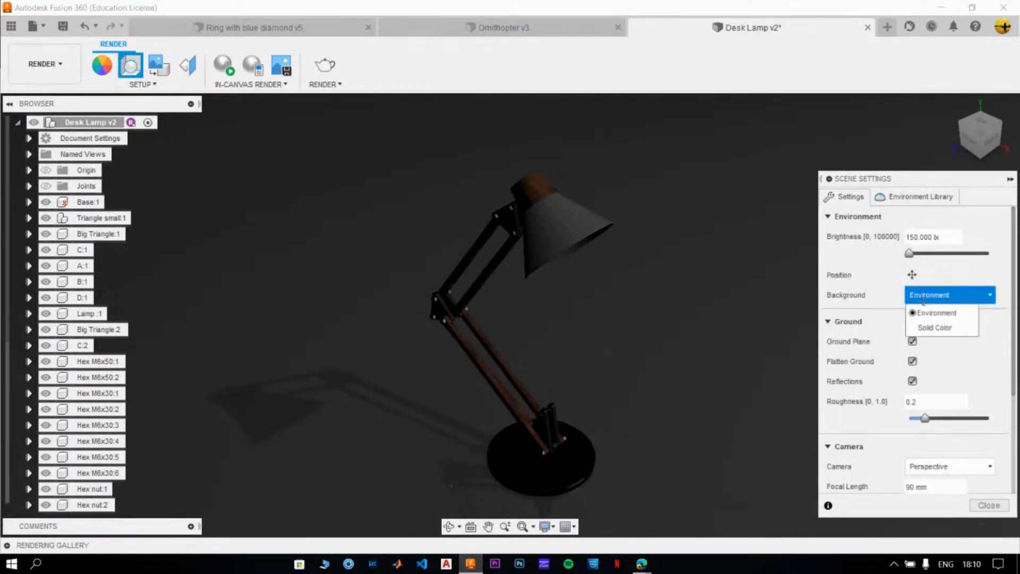
{"action": "left_click", "coordinate": [927, 328]}
{"action": "left_click", "coordinate": [942, 316]}
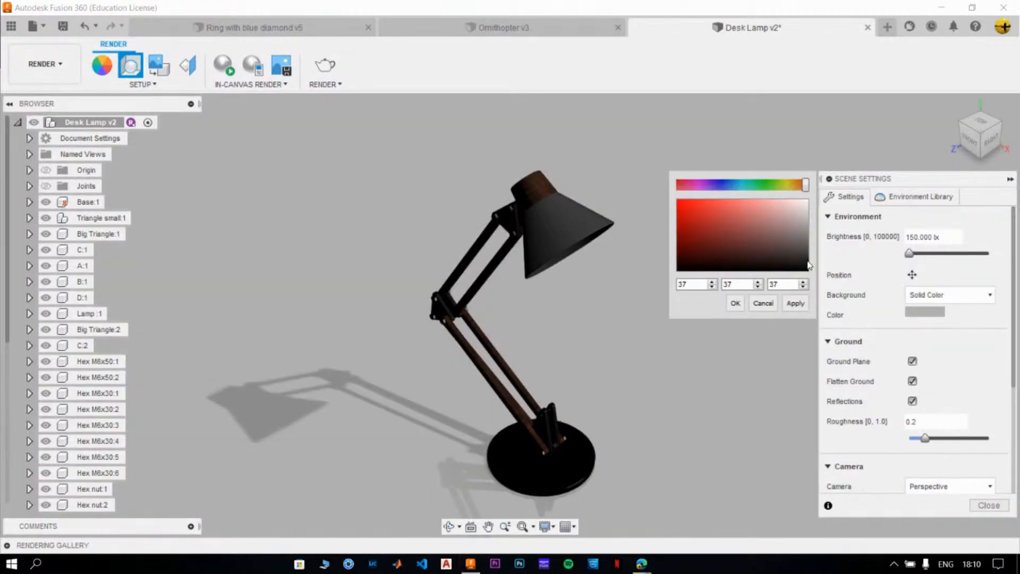
{"action": "left_click", "coordinate": [796, 303]}
{"action": "left_click", "coordinate": [807, 268]}
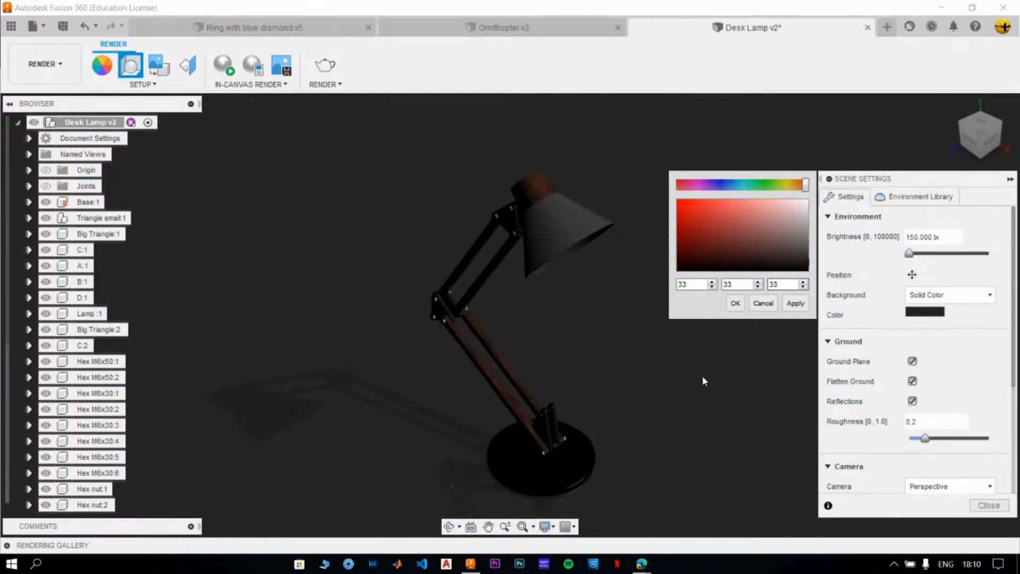
{"action": "left_click", "coordinate": [802, 307]}
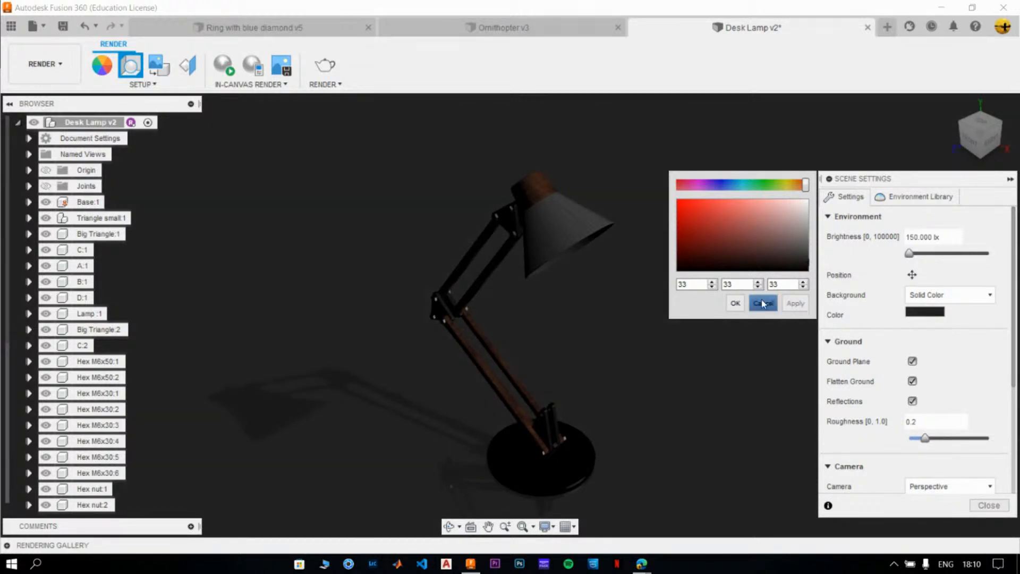
{"action": "left_click", "coordinate": [734, 303]}
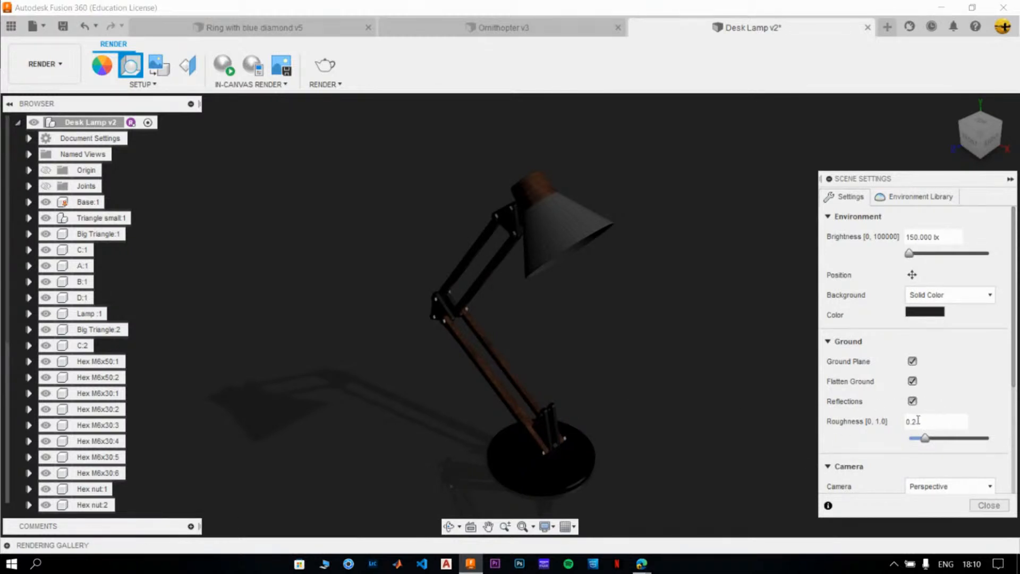
{"action": "left_click_drag", "start_coordinate": [1011, 365], "coordinate": [1010, 475]}
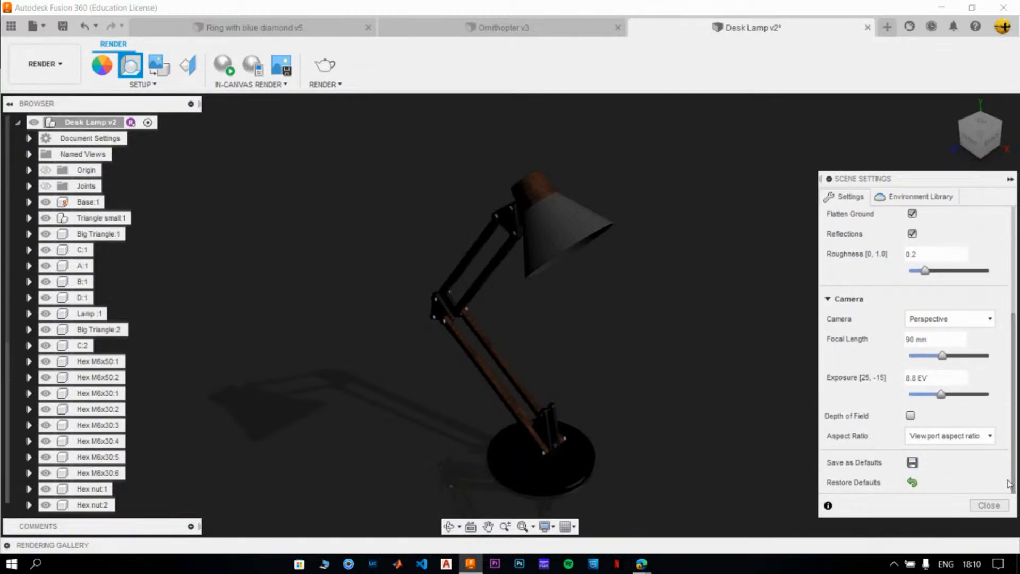
{"action": "left_click", "coordinate": [998, 508]}
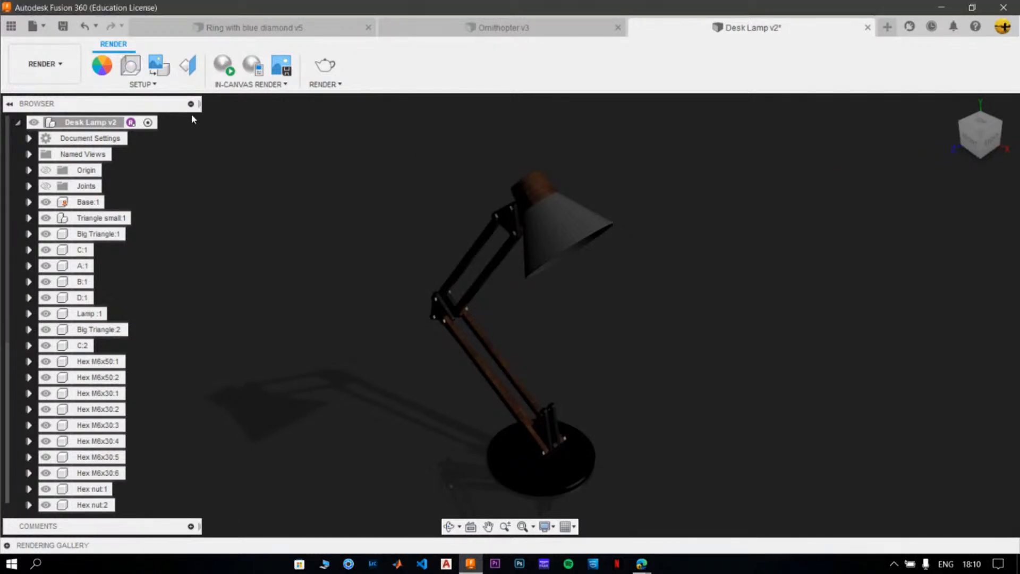
Preview the lamp against the solid background with a short in-canvas render, pausing and stopping it.
{"action": "left_click", "coordinate": [230, 67]}
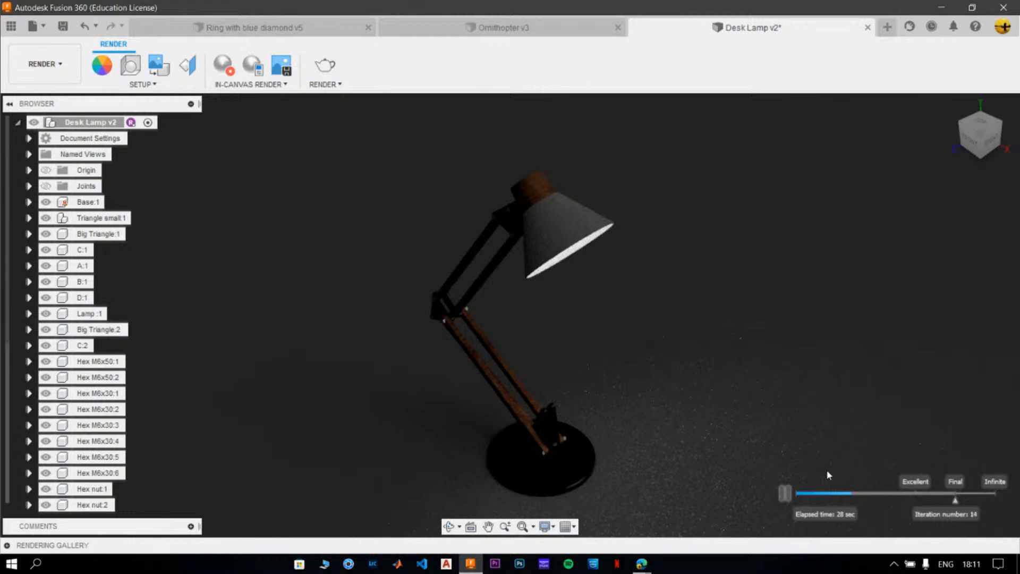
{"action": "left_click", "coordinate": [786, 496]}
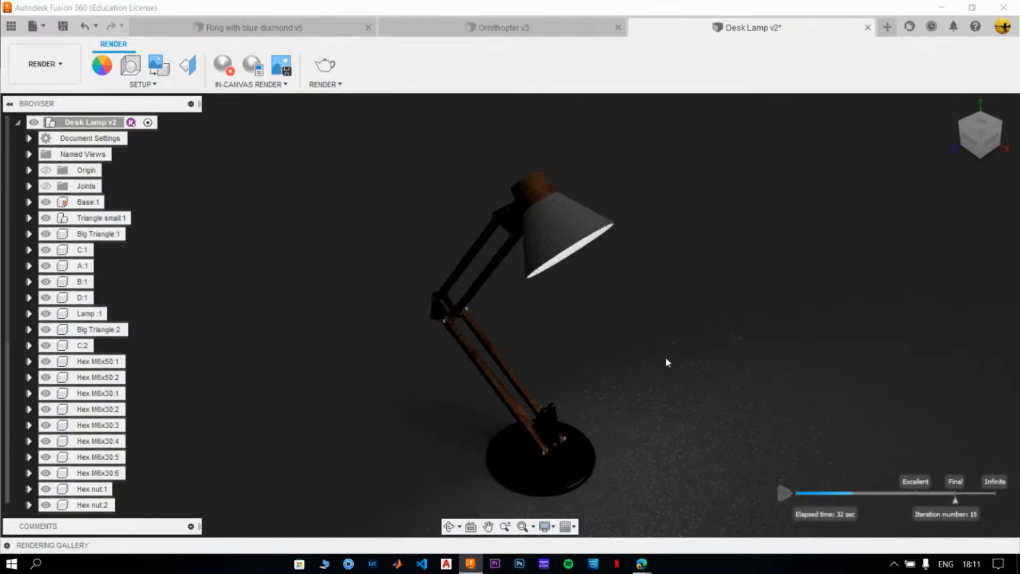
{"action": "left_click", "coordinate": [233, 69]}
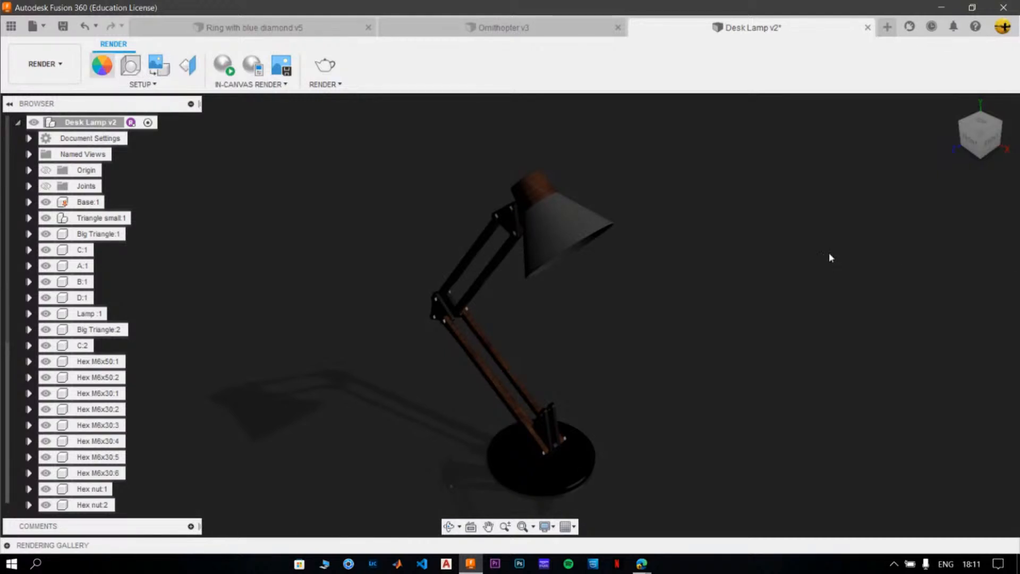
Find the emissive appearances in the library and apply A Type Bulb - Frosted - 1500lm to the lamp's bulb.
{"action": "key", "text": "a"}
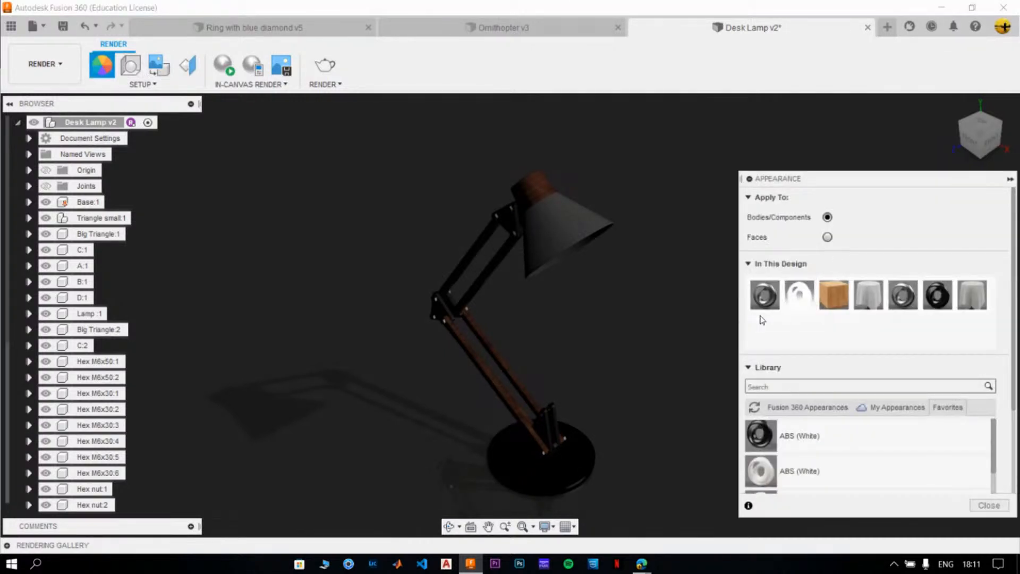
{"action": "middle_click_drag", "start_coordinate": [665, 330], "coordinate": [630, 303], "text": "shift"}
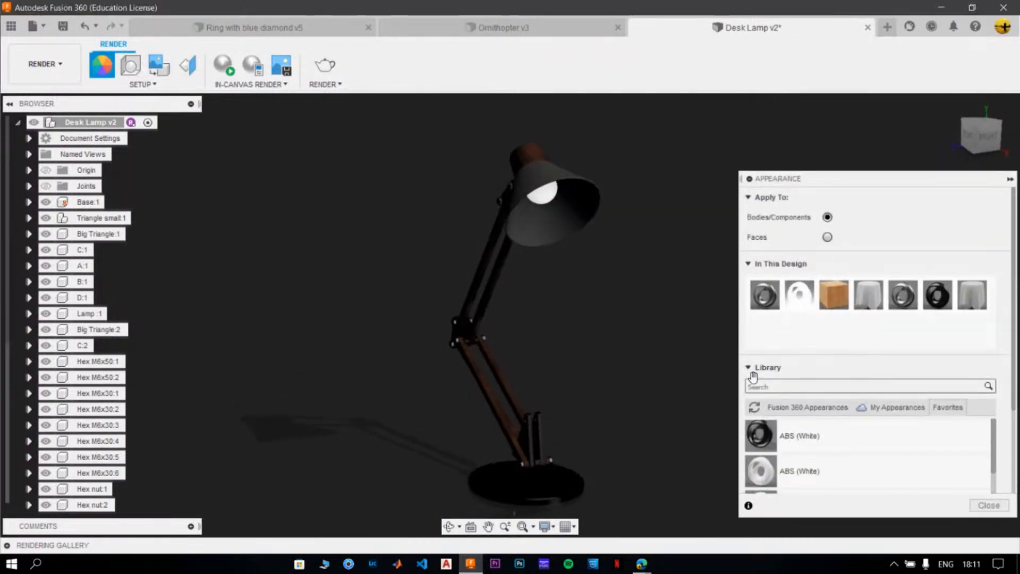
{"action": "left_click", "coordinate": [828, 384]}
{"action": "type", "text": "em"}
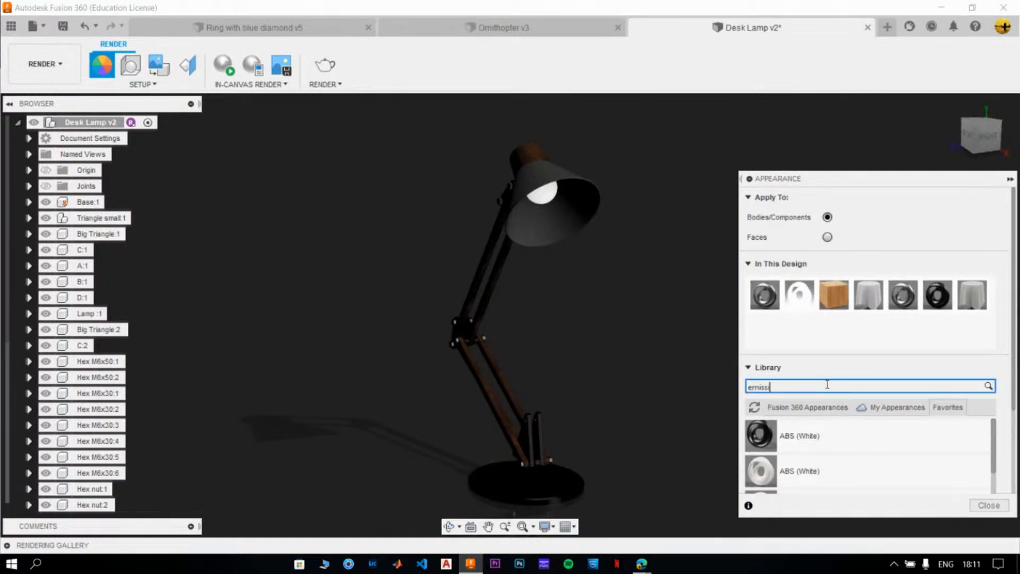
{"action": "type", "text": "issi"}
{"action": "left_click_drag", "start_coordinate": [806, 465], "coordinate": [561, 196]}
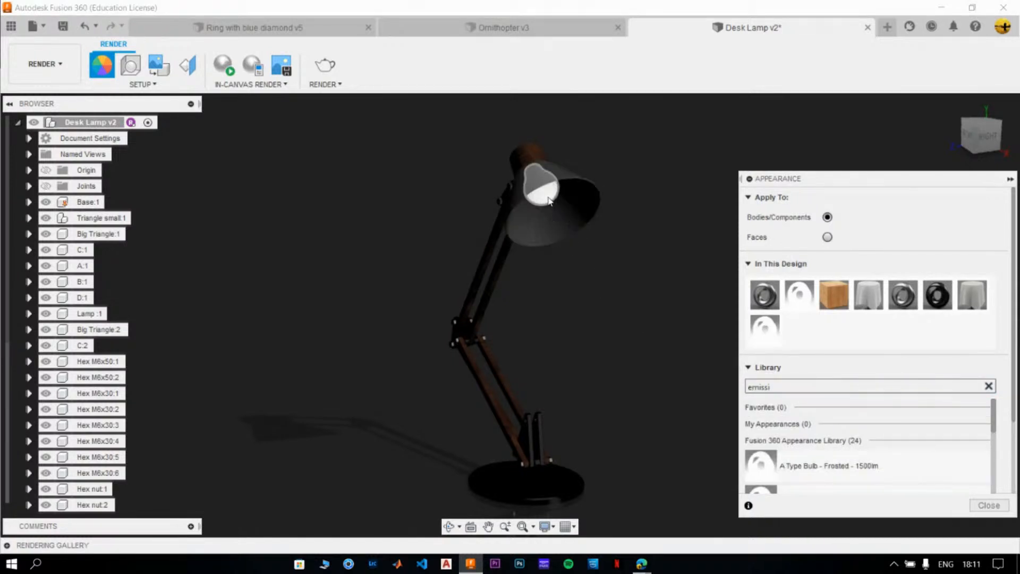
{"action": "right_click", "coordinate": [798, 292]}
{"action": "left_click", "coordinate": [844, 327]}
{"action": "left_click_drag", "start_coordinate": [766, 295], "coordinate": [549, 198]}
{"action": "left_click", "coordinate": [989, 505]}
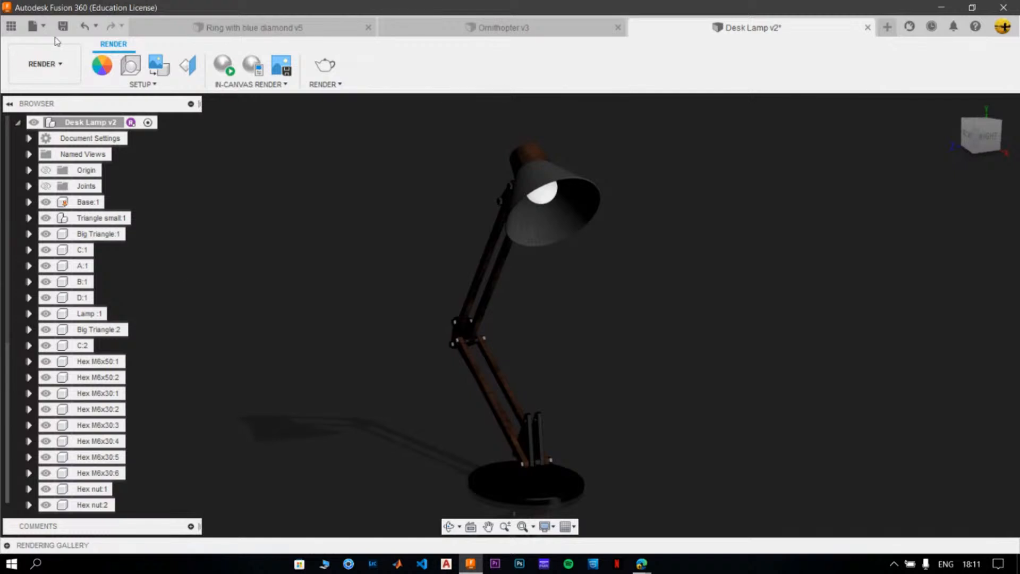
Return to the home view and set the environment brightness to 100 lx.
{"action": "left_click", "coordinate": [131, 64]}
{"action": "left_click", "coordinate": [951, 126]}
{"action": "left_click", "coordinate": [912, 237]}
{"action": "key", "text": "BackSpace"}
{"action": "type", "text": "00.000 lx"}
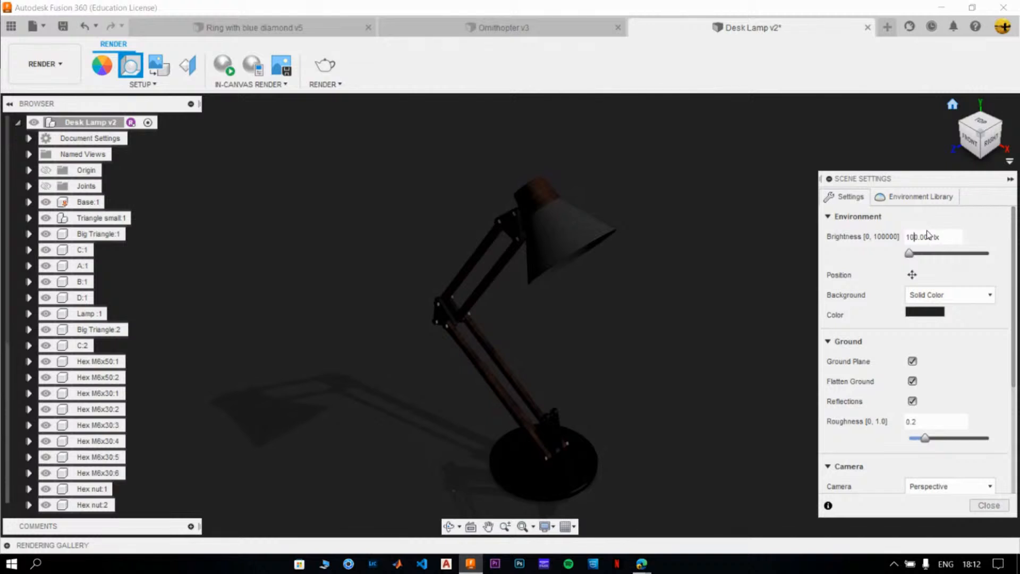
Darken the solid background color to RGB 25, 25, 25 and finish the scene settings.
{"action": "left_click", "coordinate": [930, 313]}
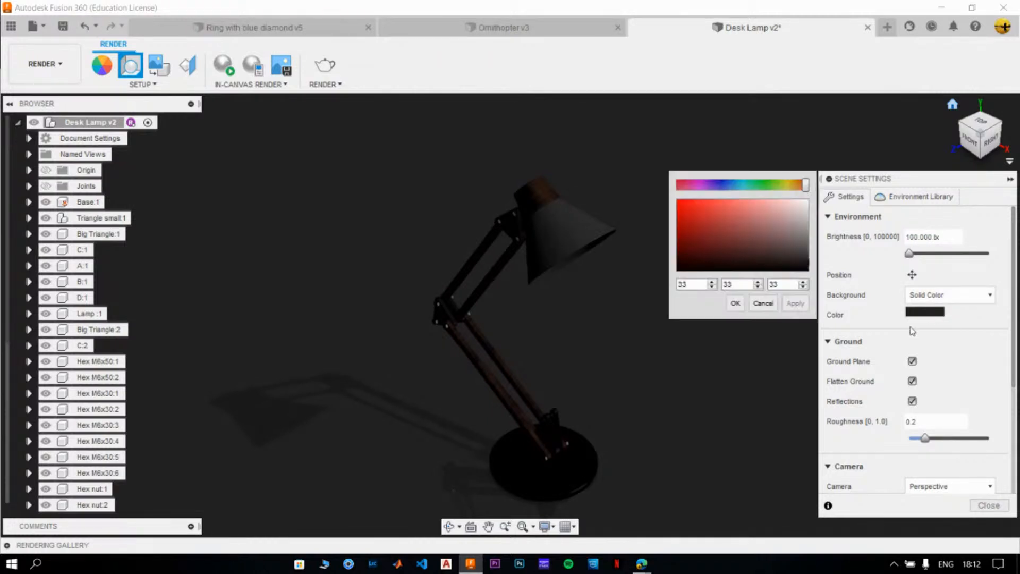
{"action": "left_click", "coordinate": [810, 266]}
{"action": "left_click_drag", "start_coordinate": [809, 265], "coordinate": [811, 269]}
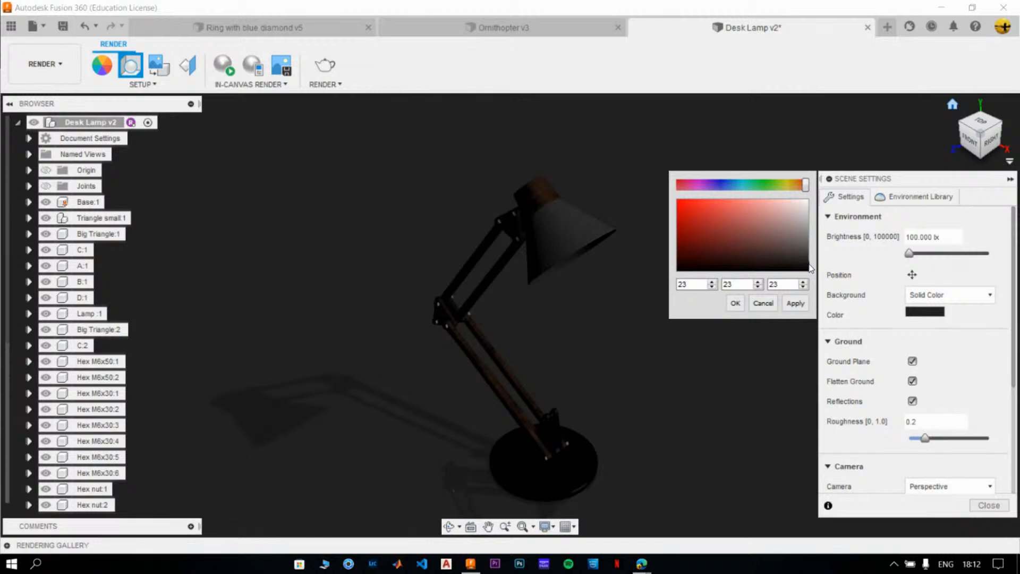
{"action": "double_click", "coordinate": [781, 284]}
{"action": "type", "text": "25"}
{"action": "double_click", "coordinate": [734, 285]}
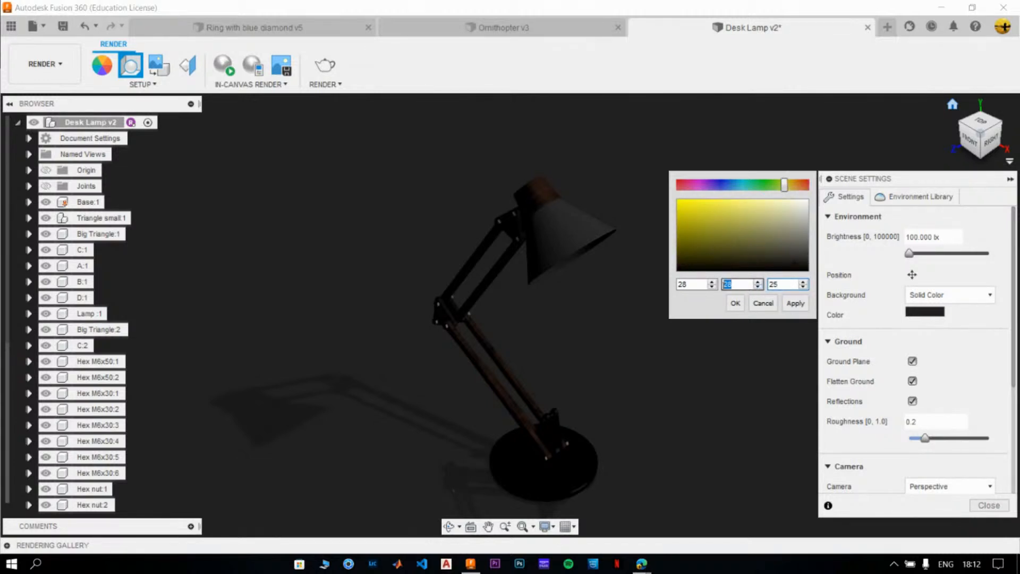
{"action": "type", "text": "25"}
{"action": "double_click", "coordinate": [686, 285]}
{"action": "type", "text": "25"}
{"action": "left_click", "coordinate": [796, 303]}
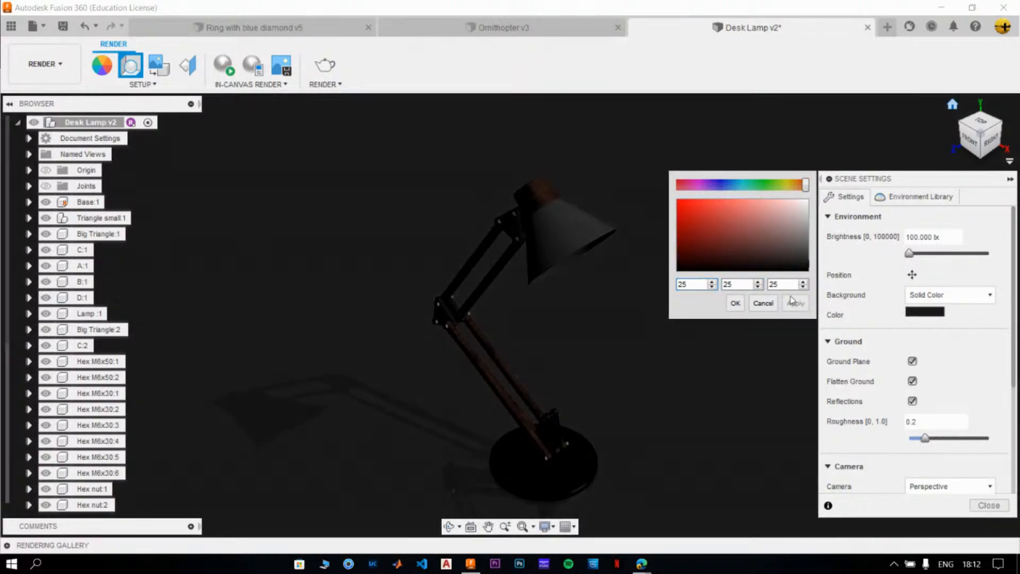
{"action": "left_click", "coordinate": [736, 303]}
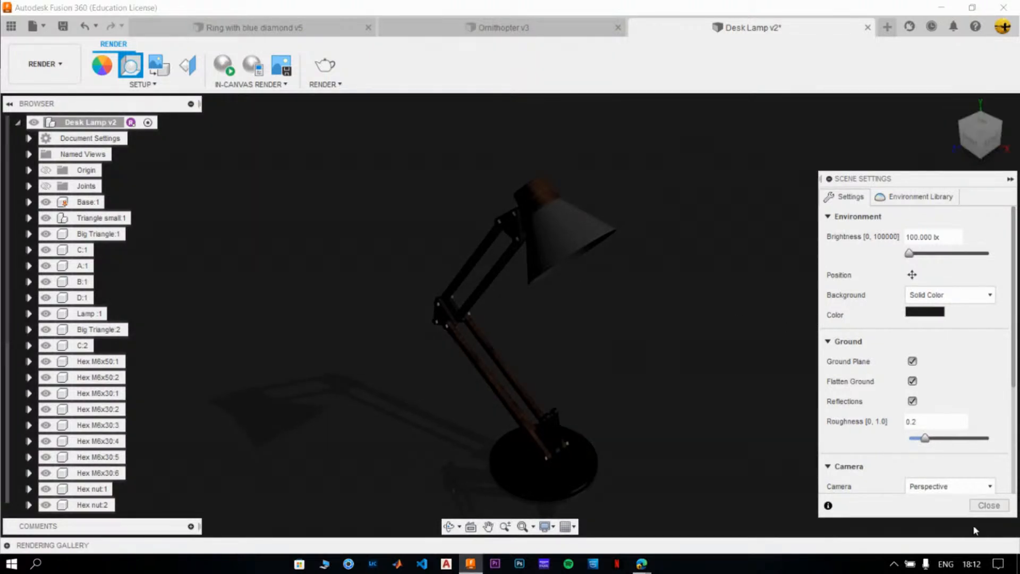
{"action": "left_click", "coordinate": [989, 506]}
Frame the whole lamp and test the darker scene with another brief in-canvas render before stopping it.
{"action": "middle_click_drag", "start_coordinate": [587, 321], "coordinate": [562, 309]}
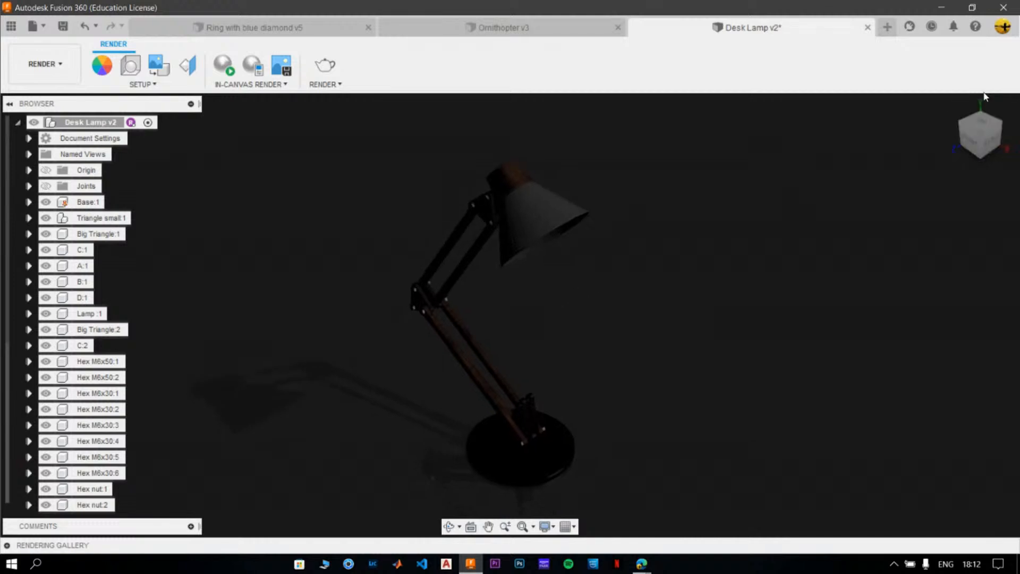
{"action": "middle_click_drag", "start_coordinate": [619, 338], "coordinate": [592, 303]}
{"action": "scroll", "coordinate": [563, 290], "scroll_direction": "up", "scroll_amount": 2}
{"action": "scroll", "coordinate": [591, 302], "scroll_direction": "down", "scroll_amount": 1}
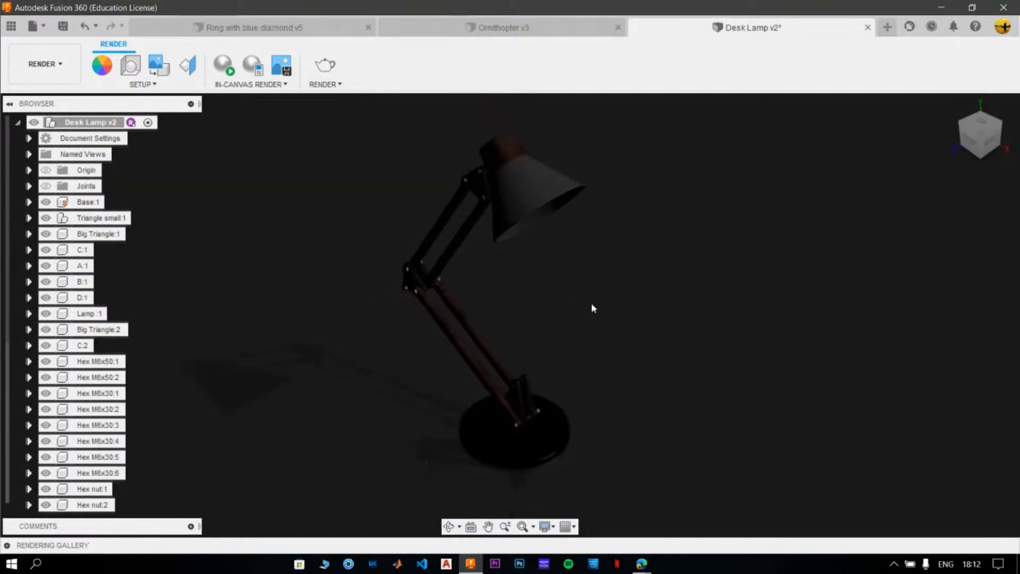
{"action": "left_click", "coordinate": [229, 69]}
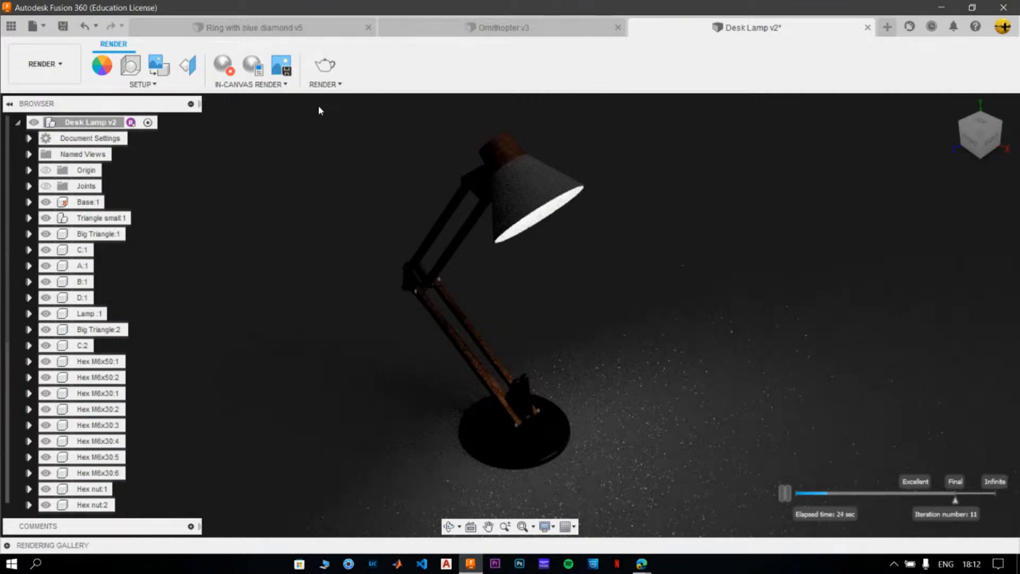
{"action": "left_click", "coordinate": [786, 494]}
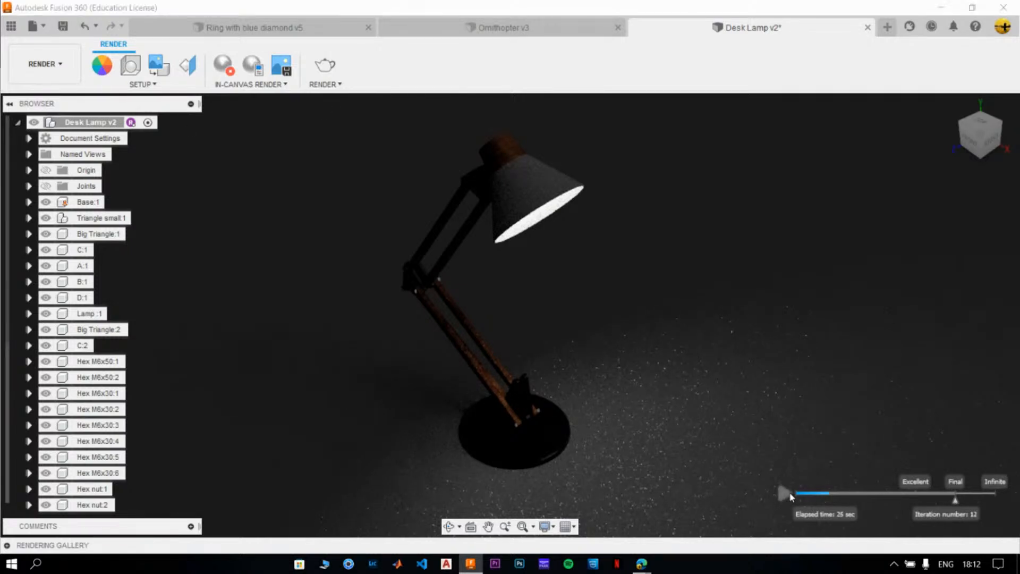
{"action": "left_click", "coordinate": [230, 63]}
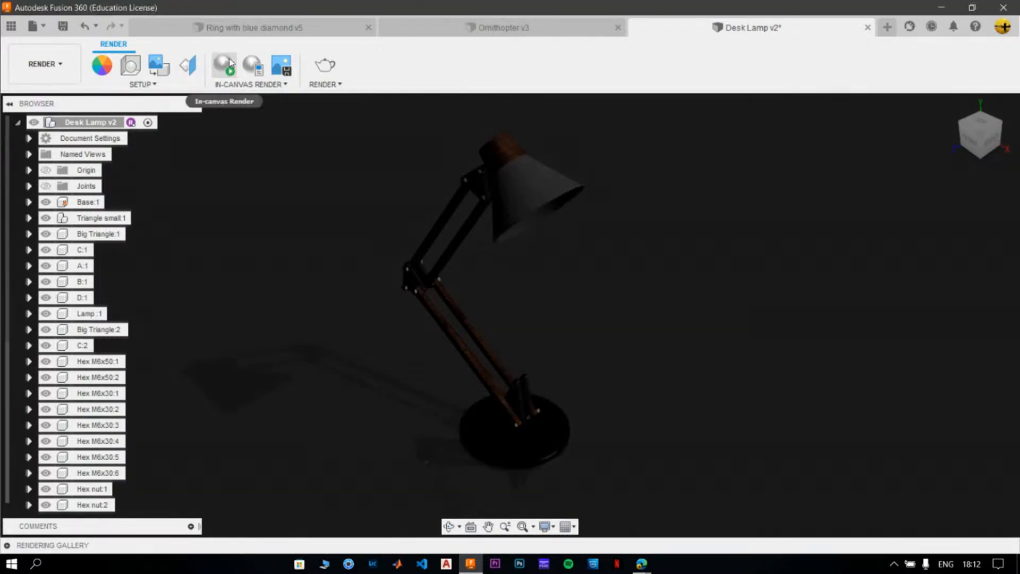
Submit a print-size 8.5x11" 300PPI render of the lamp to the Cloud Renderer at Final quality.
{"action": "left_click", "coordinate": [328, 69]}
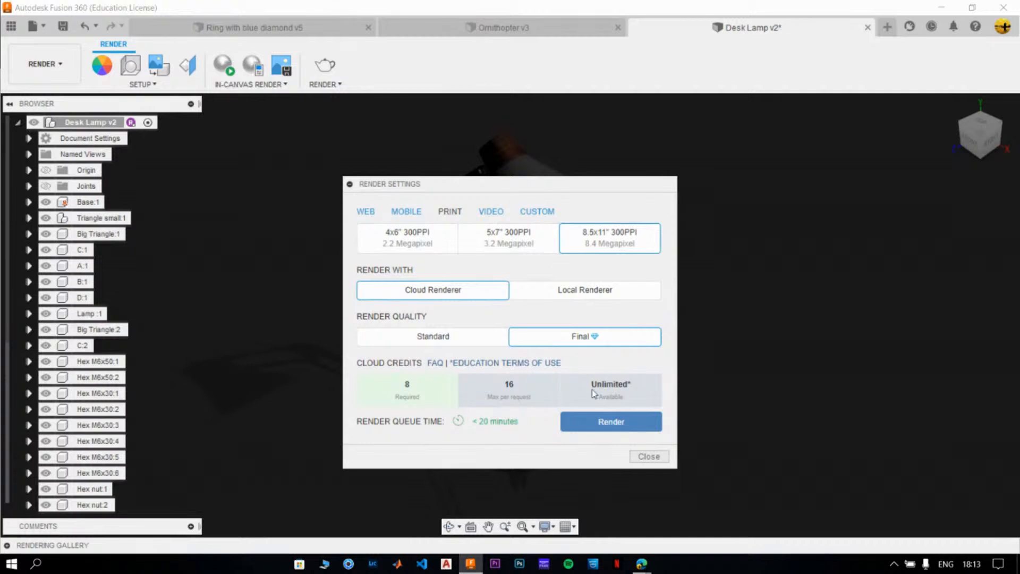
{"action": "left_click", "coordinate": [611, 425]}
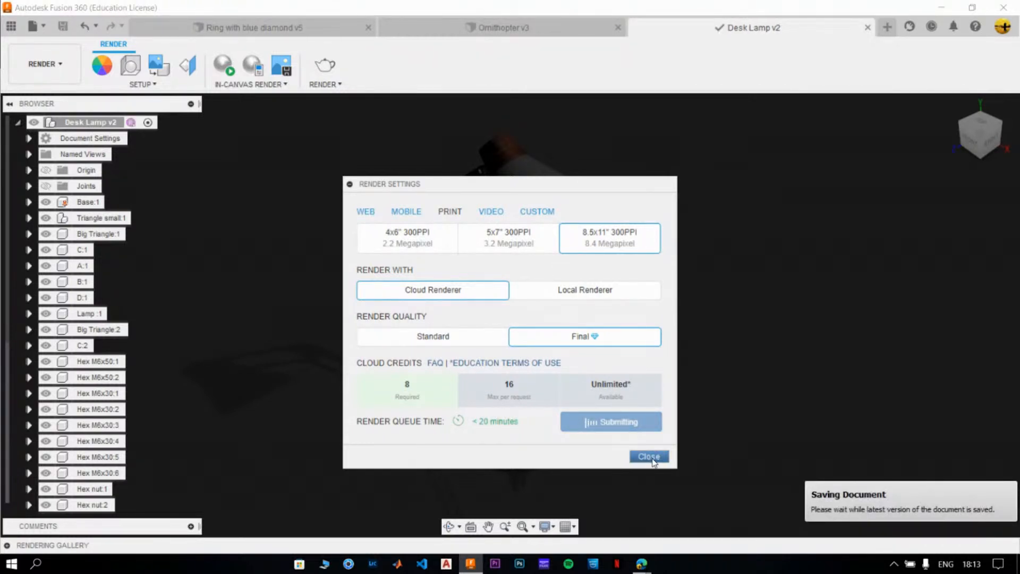
{"action": "left_click", "coordinate": [650, 457]}
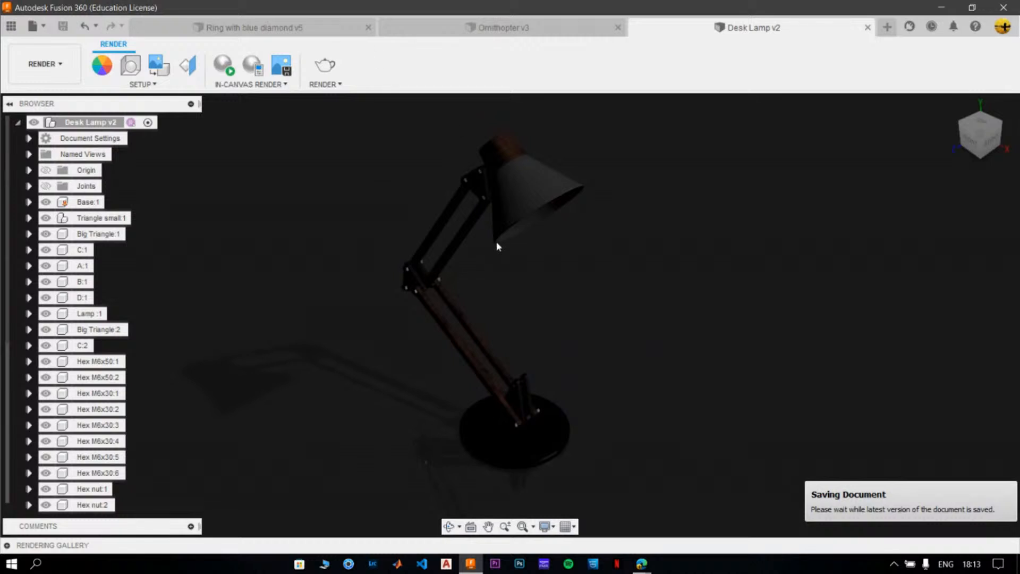
Switch to the Ring with blue diamond design and compare its v5 and v3 renders in the rendering gallery.
{"action": "left_click", "coordinate": [263, 31]}
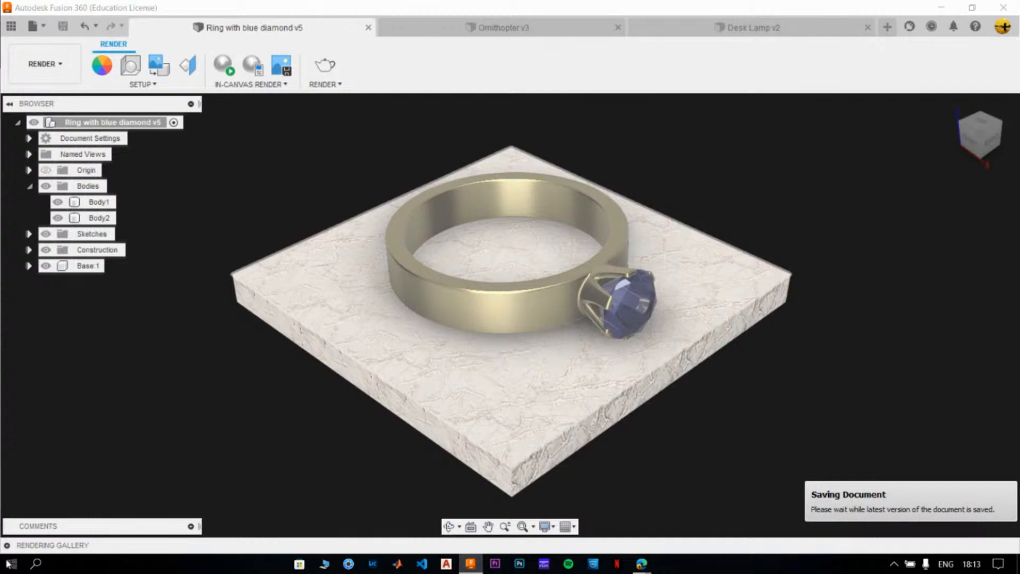
{"action": "left_click", "coordinate": [7, 546]}
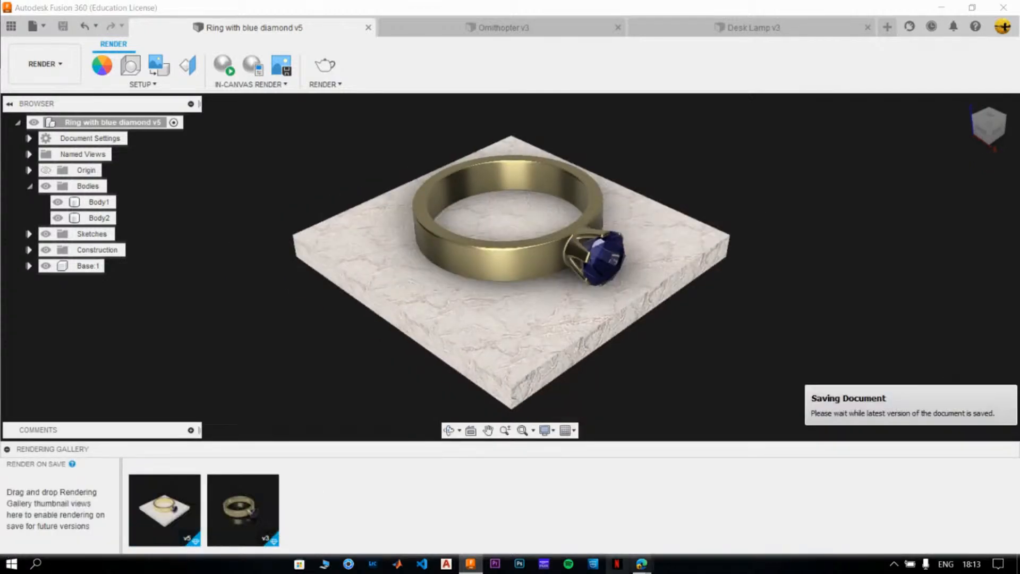
{"action": "left_click", "coordinate": [169, 508]}
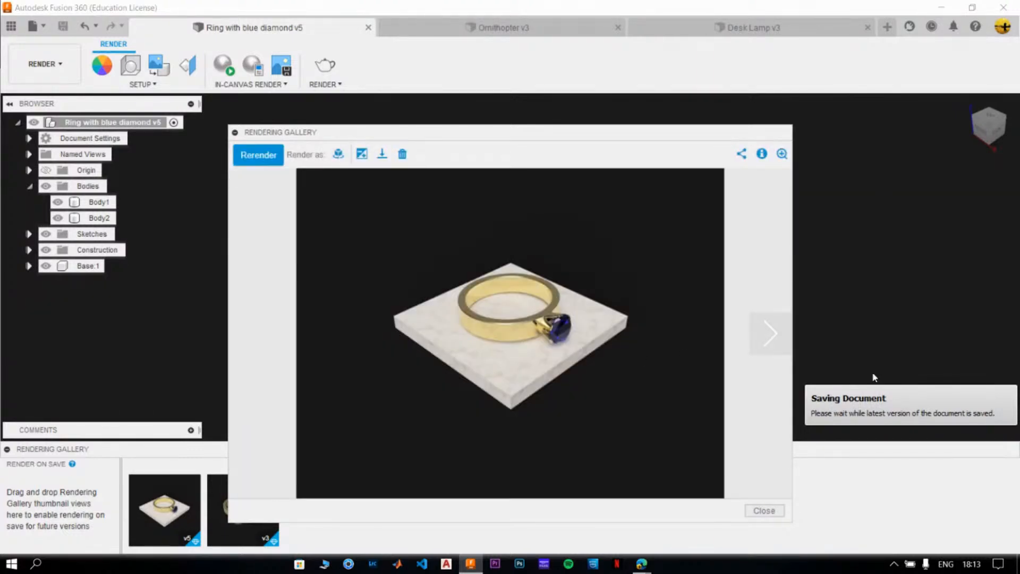
{"action": "left_click", "coordinate": [765, 348]}
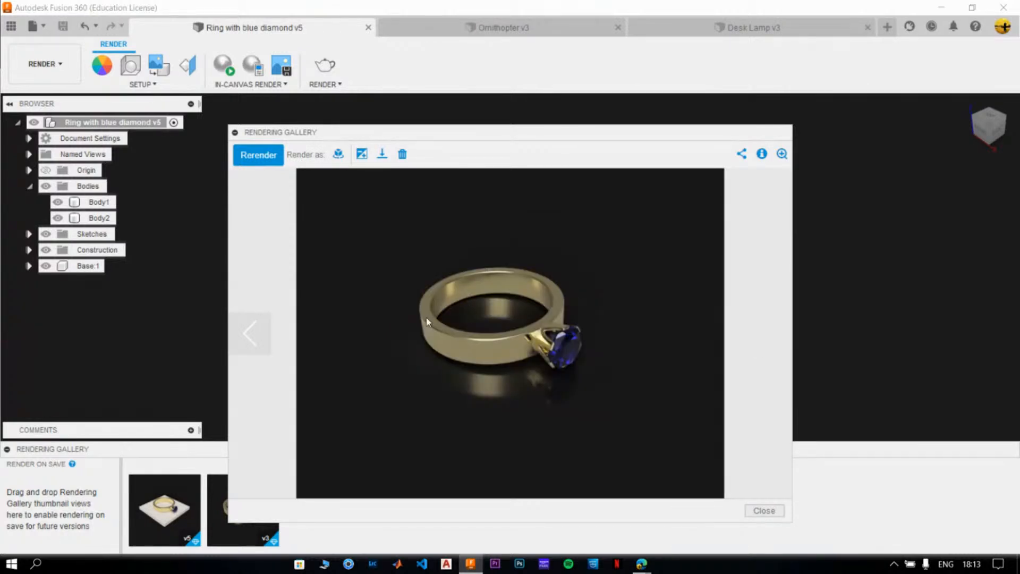
{"action": "left_click", "coordinate": [257, 335]}
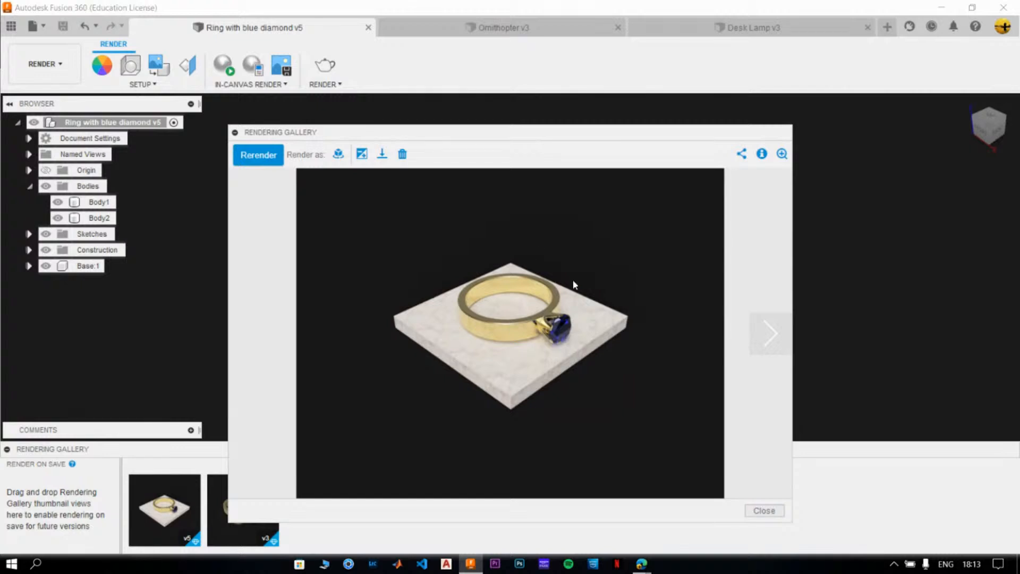
{"action": "left_click", "coordinate": [779, 346]}
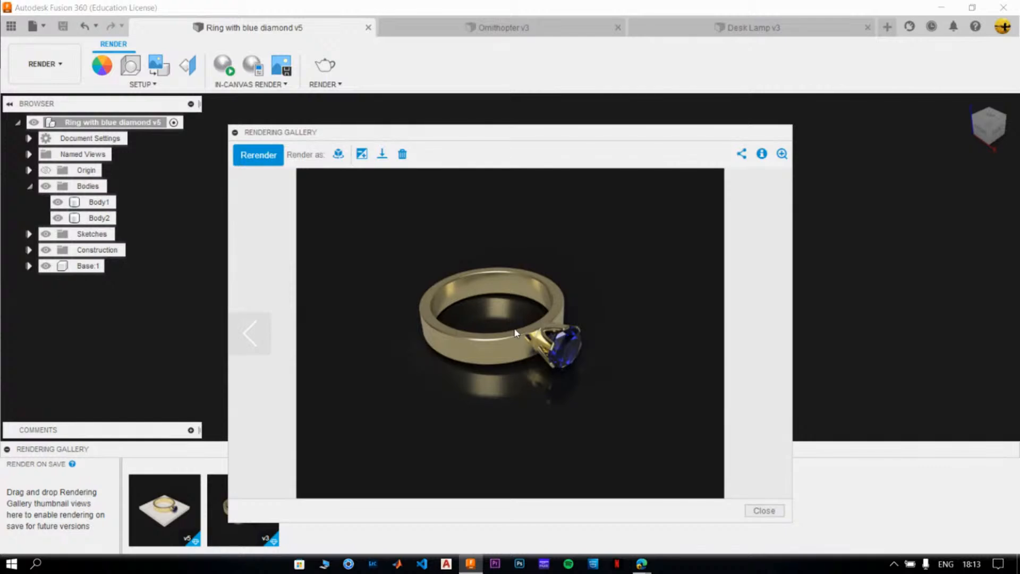
Review the ring's marble-base render against the plain dark one again, and close the render viewer.
{"action": "left_click", "coordinate": [257, 342]}
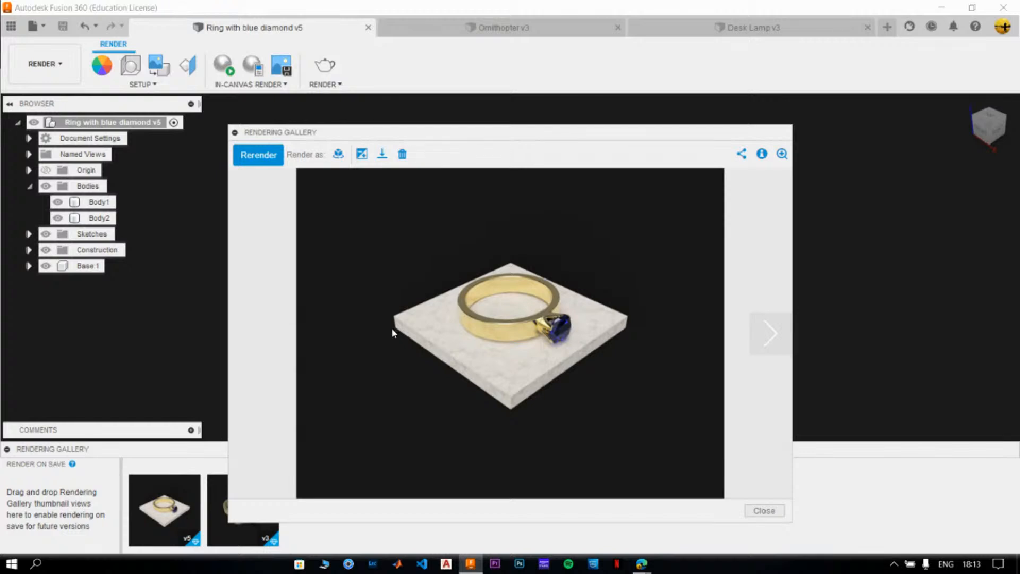
{"action": "left_click", "coordinate": [770, 323]}
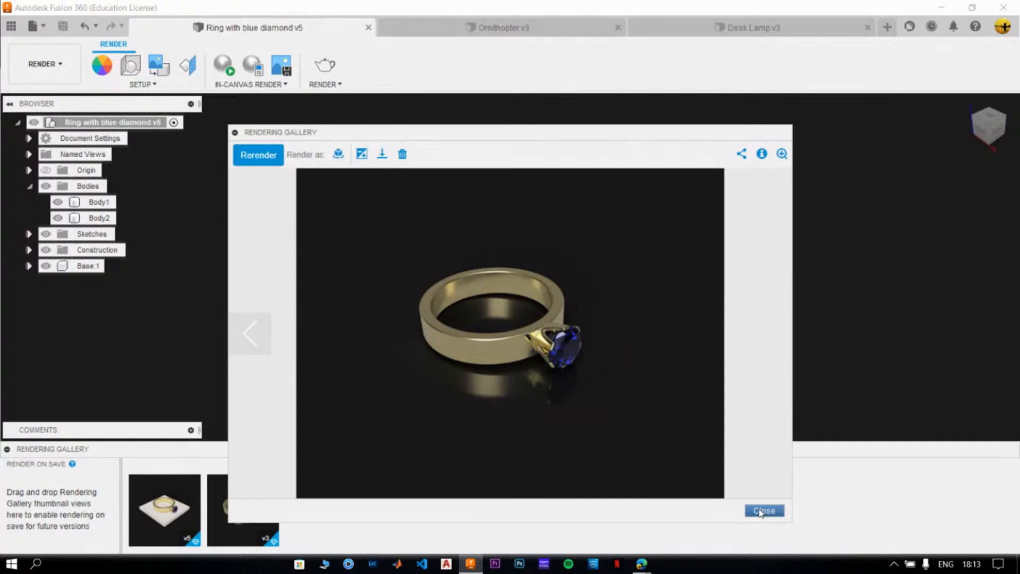
{"action": "left_click", "coordinate": [763, 511]}
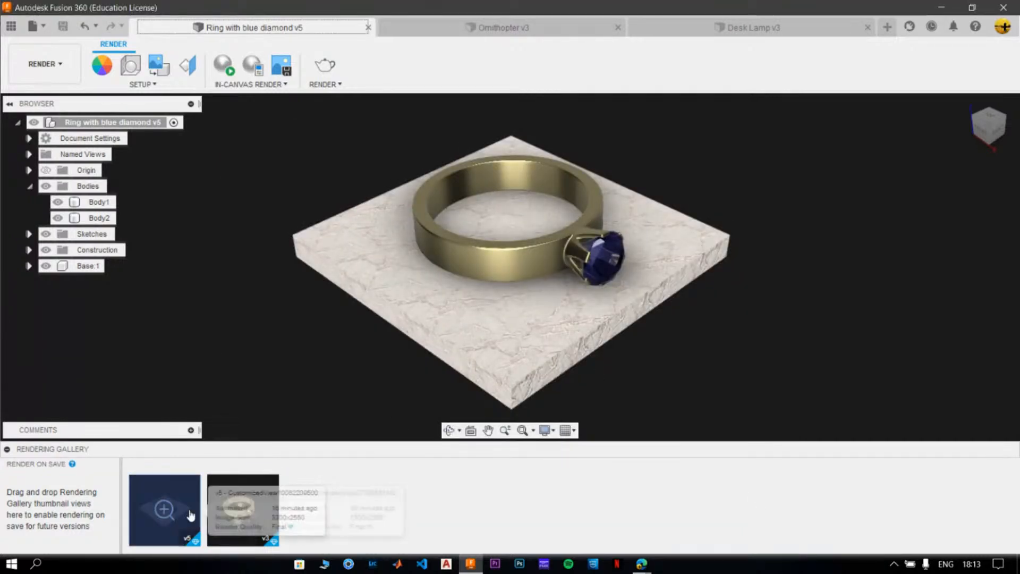
Download the ring's v5 marble-base render as a PNG image into the Rendering Livestream folder and close the viewer.
{"action": "double_click", "coordinate": [165, 507]}
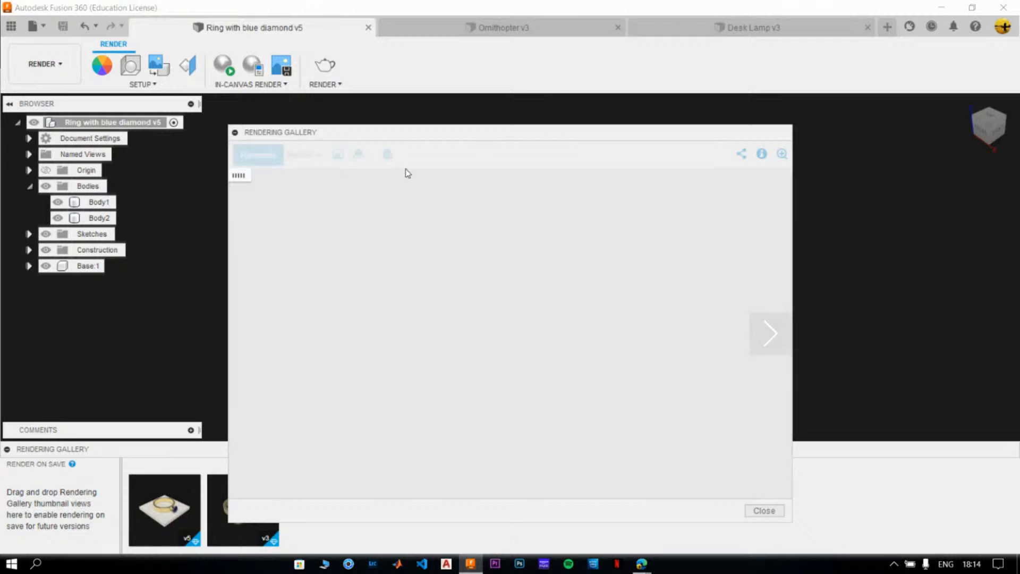
{"action": "left_click", "coordinate": [382, 155]}
{"action": "left_click", "coordinate": [434, 183]}
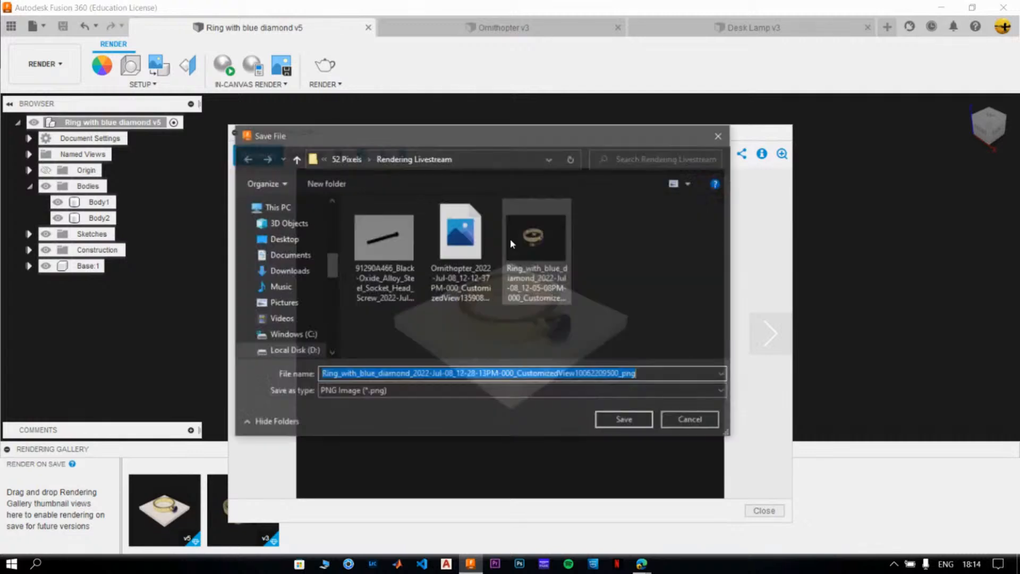
{"action": "left_click", "coordinate": [626, 421]}
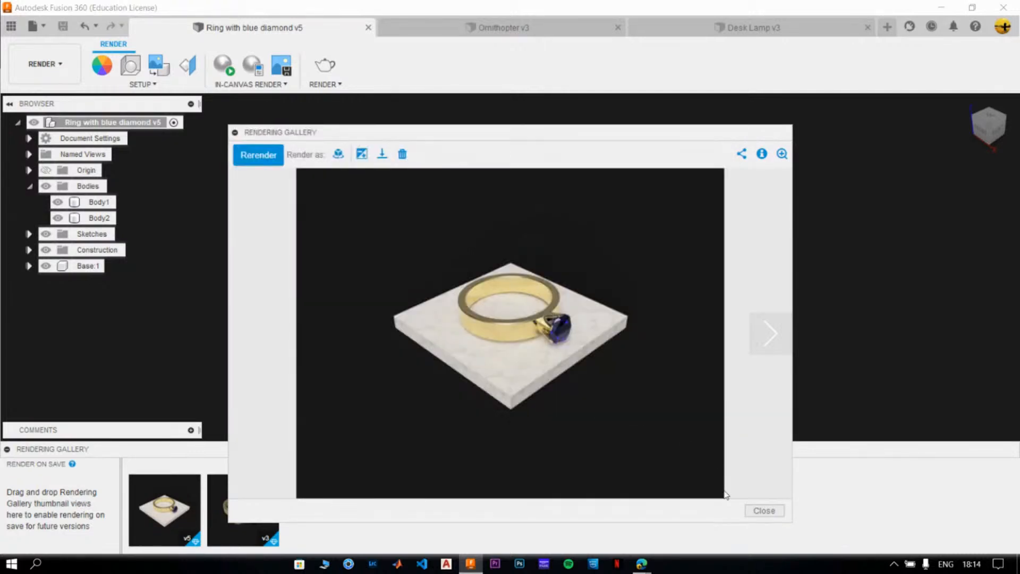
{"action": "left_click", "coordinate": [766, 511]}
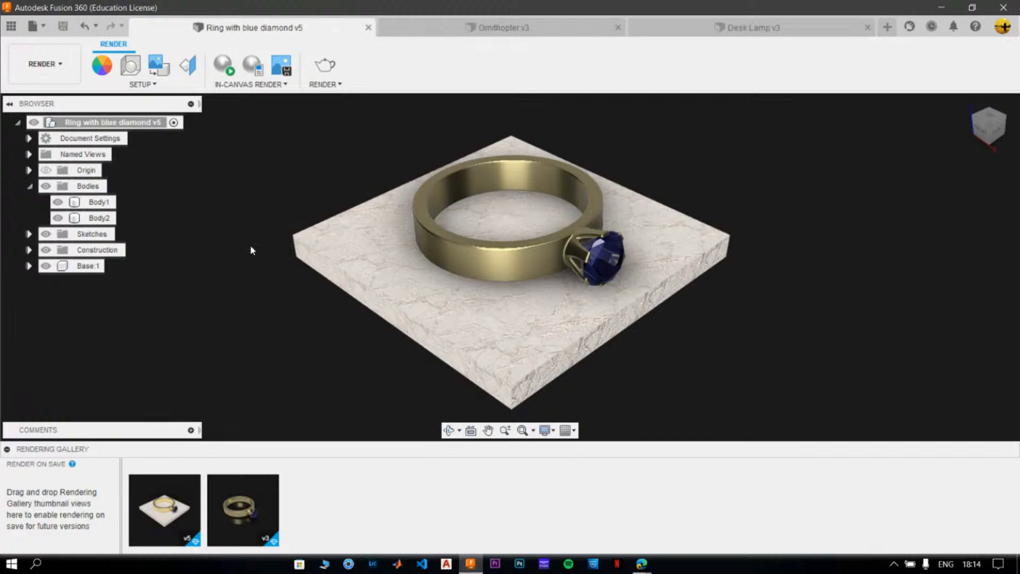
Close the ring design, open the Ornithopter's v2 motion study render from the rendering gallery and play it.
{"action": "left_click", "coordinate": [368, 28]}
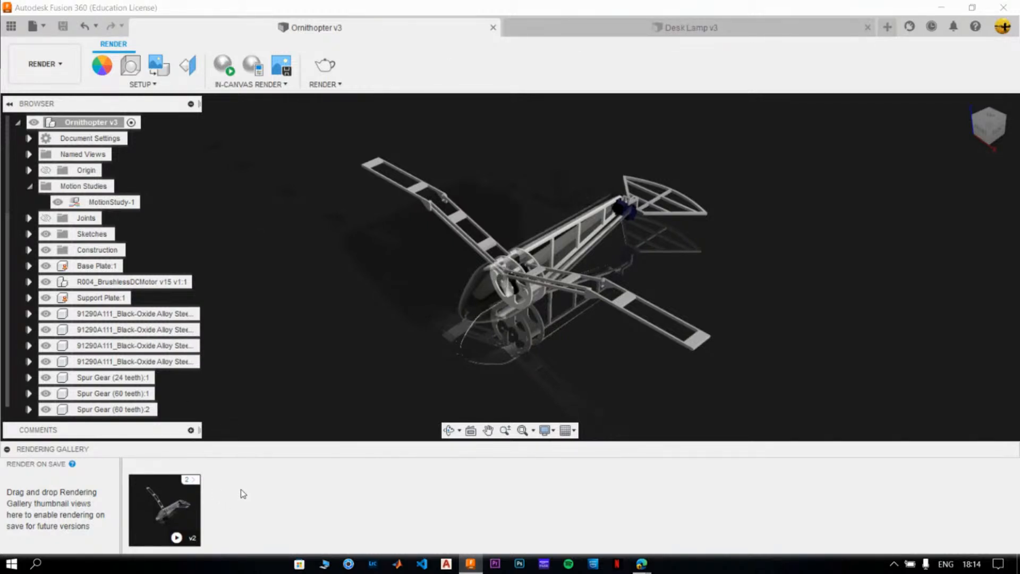
{"action": "left_click", "coordinate": [190, 481]}
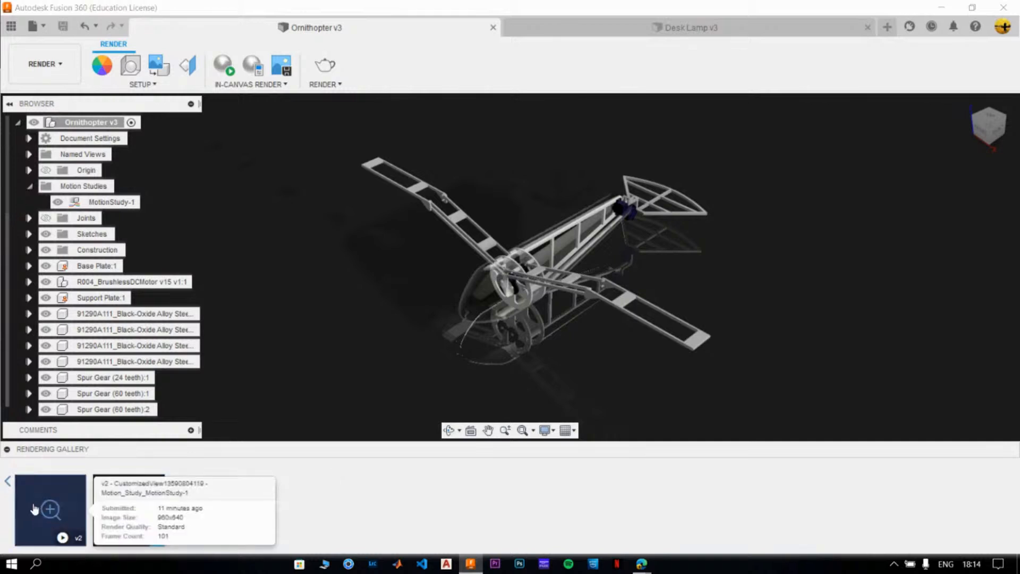
{"action": "mouse_move", "coordinate": [93, 496]}
{"action": "left_click", "coordinate": [50, 509]}
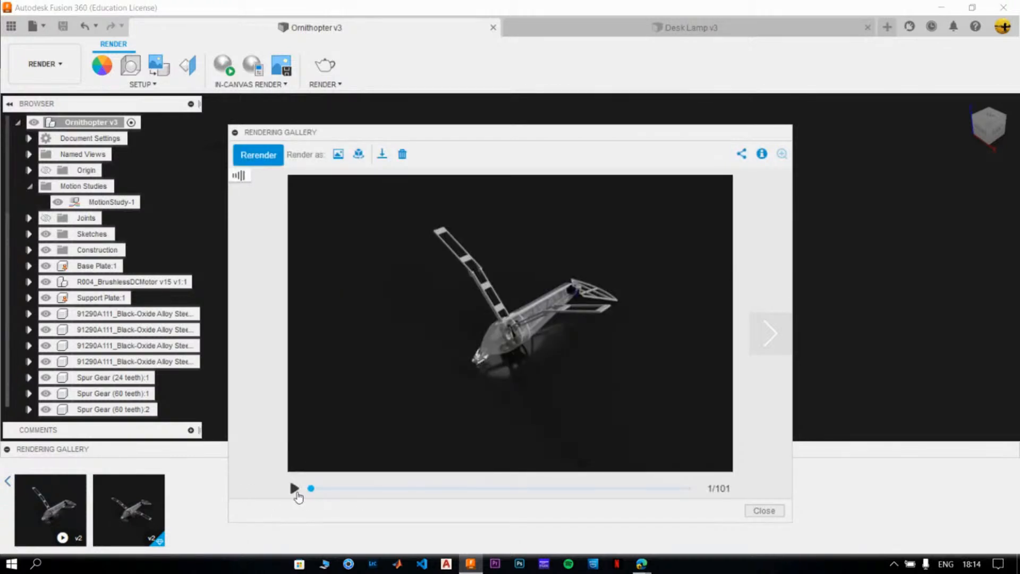
{"action": "left_click", "coordinate": [294, 489]}
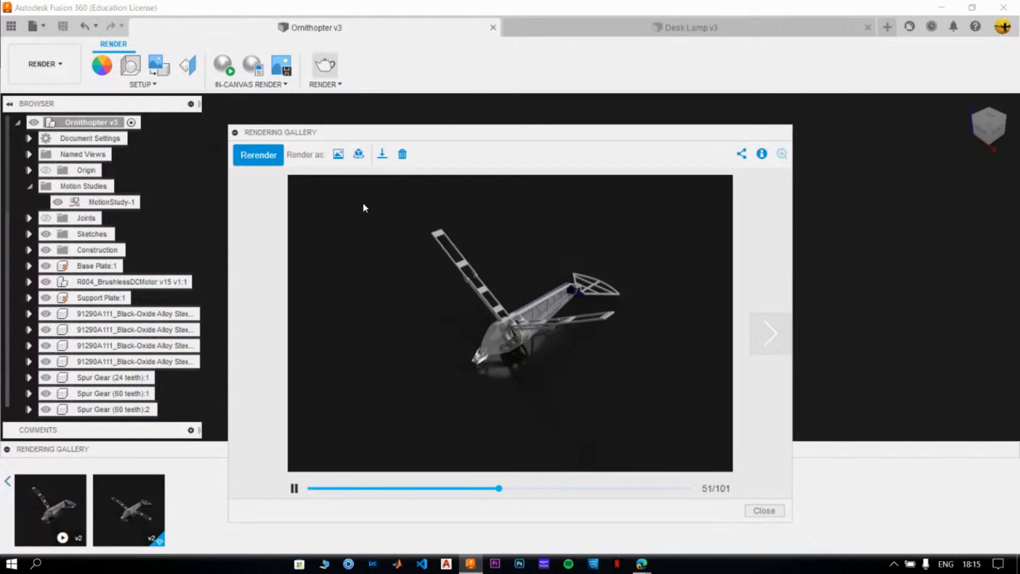
Download the Ornithopter motion study as an MP4 video into the Rendering Livestream folder and close the viewer.
{"action": "left_click", "coordinate": [383, 155]}
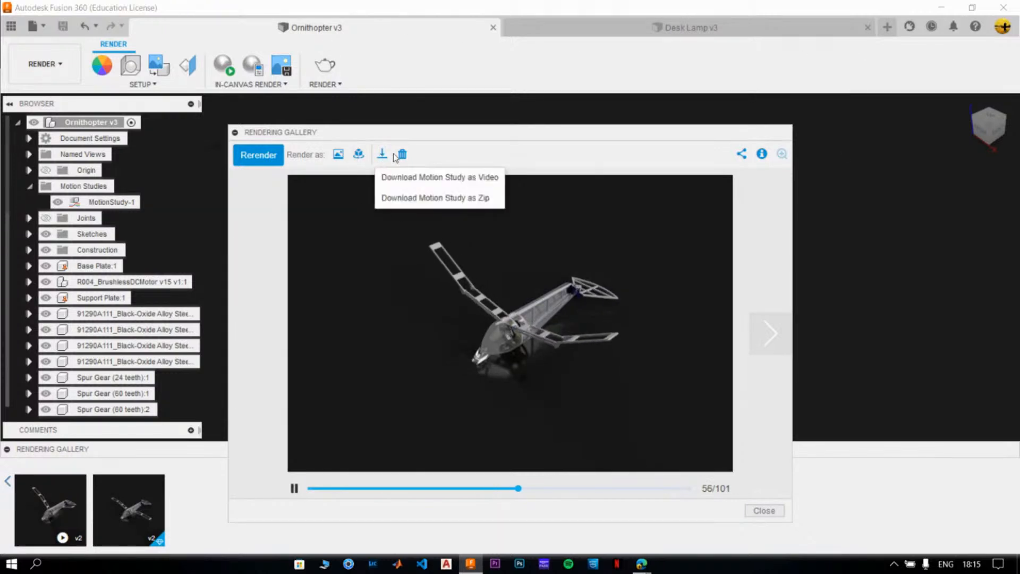
{"action": "left_click", "coordinate": [431, 180]}
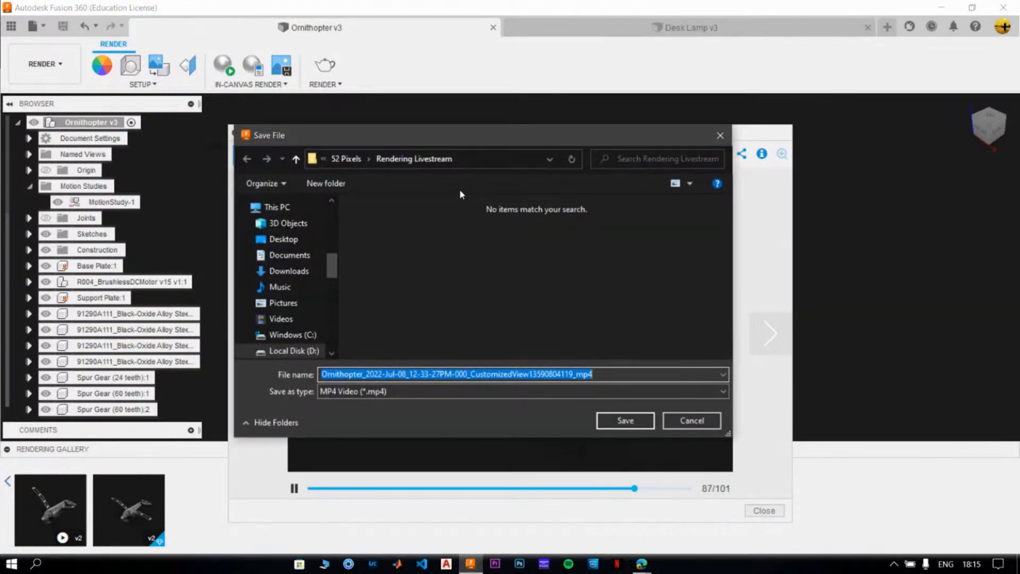
{"action": "left_click", "coordinate": [632, 424]}
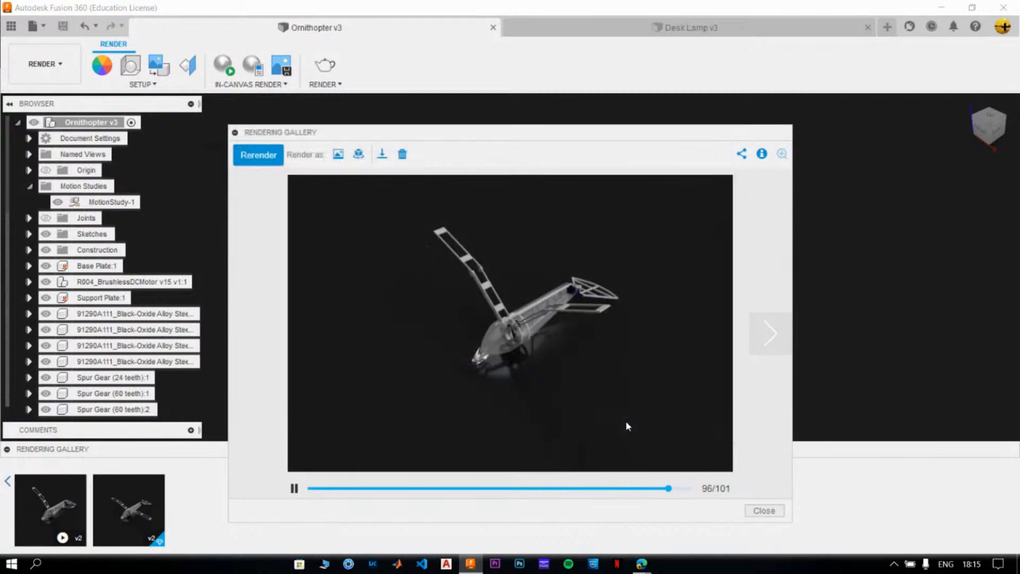
{"action": "left_click", "coordinate": [764, 510]}
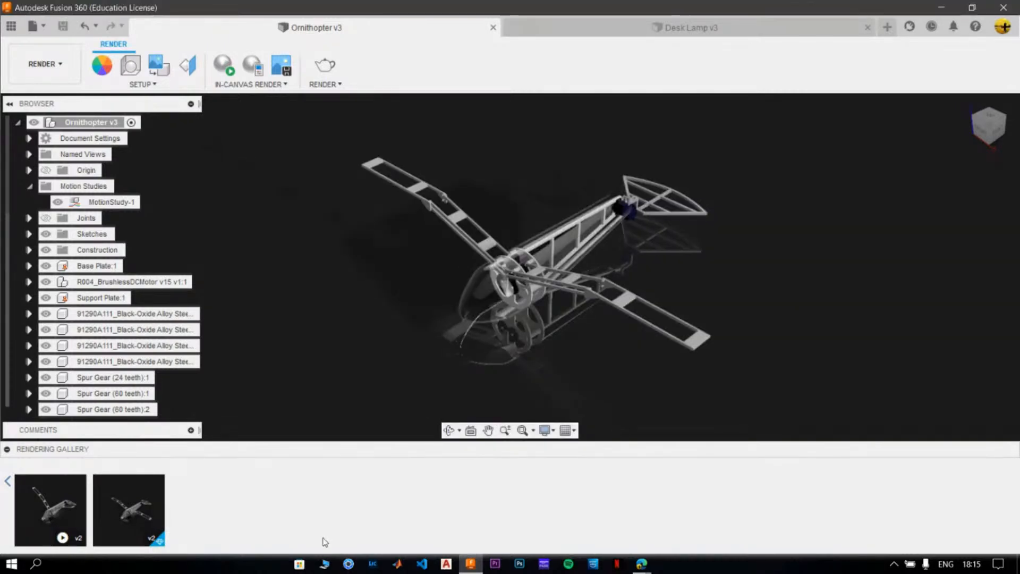
Switch to File Explorer and open the socket head screw's render image from the Rendering Livestream folder.
{"action": "key", "text": "super+e"}
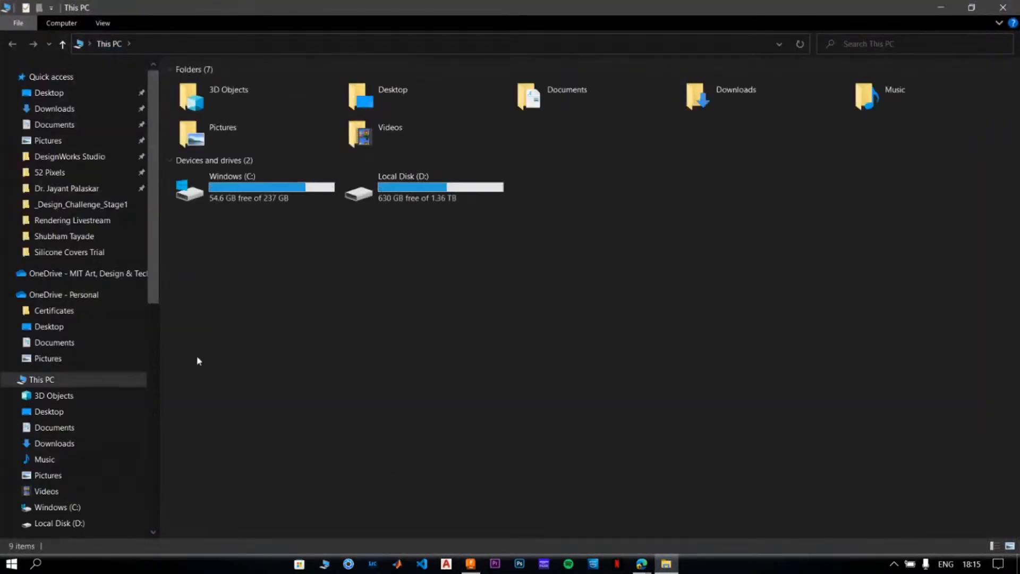
{"action": "left_click", "coordinate": [113, 226]}
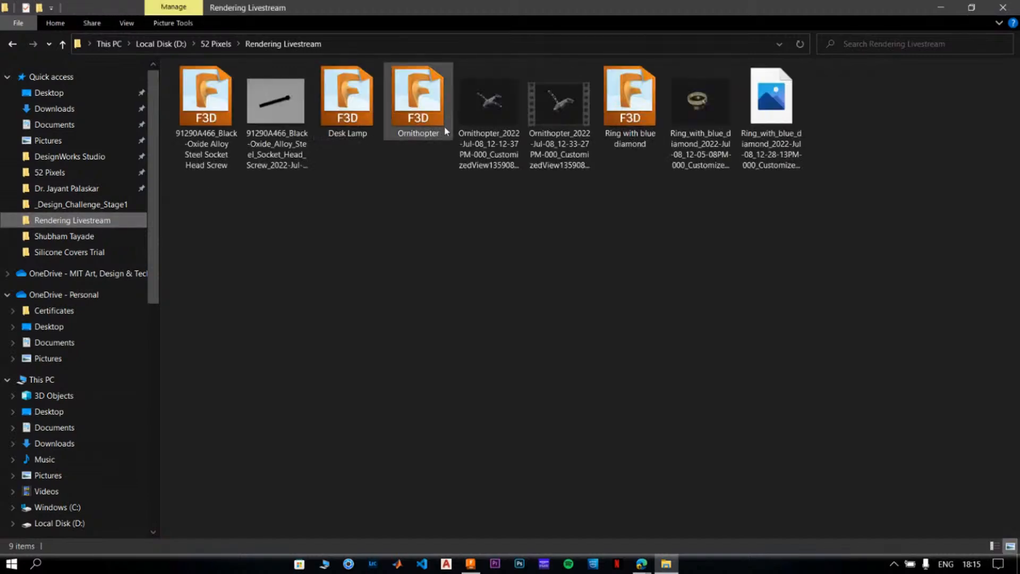
{"action": "double_click", "coordinate": [289, 104]}
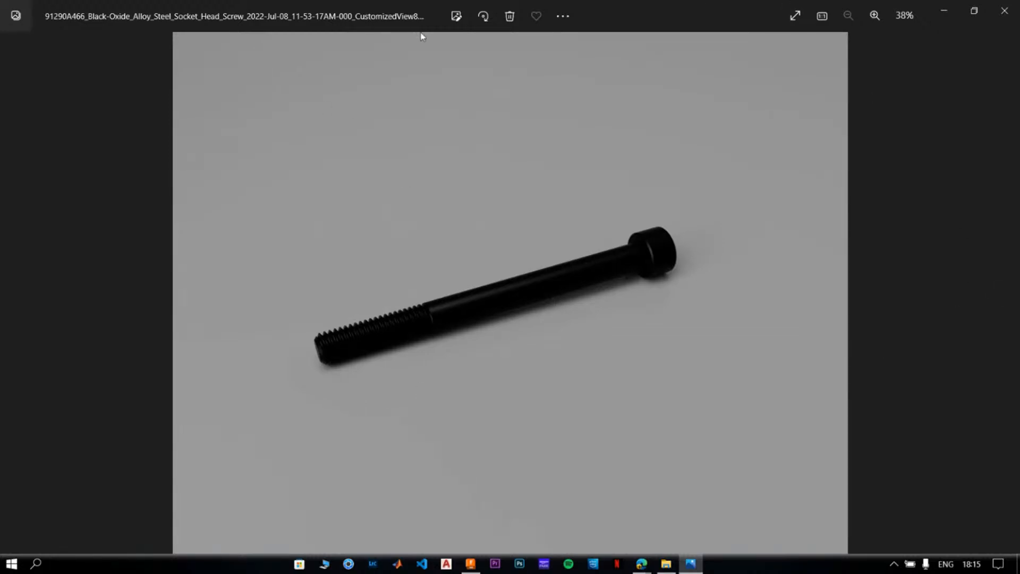
Crop the socket head screw image closer around the screw and save it over the original file.
{"action": "left_click", "coordinate": [463, 15]}
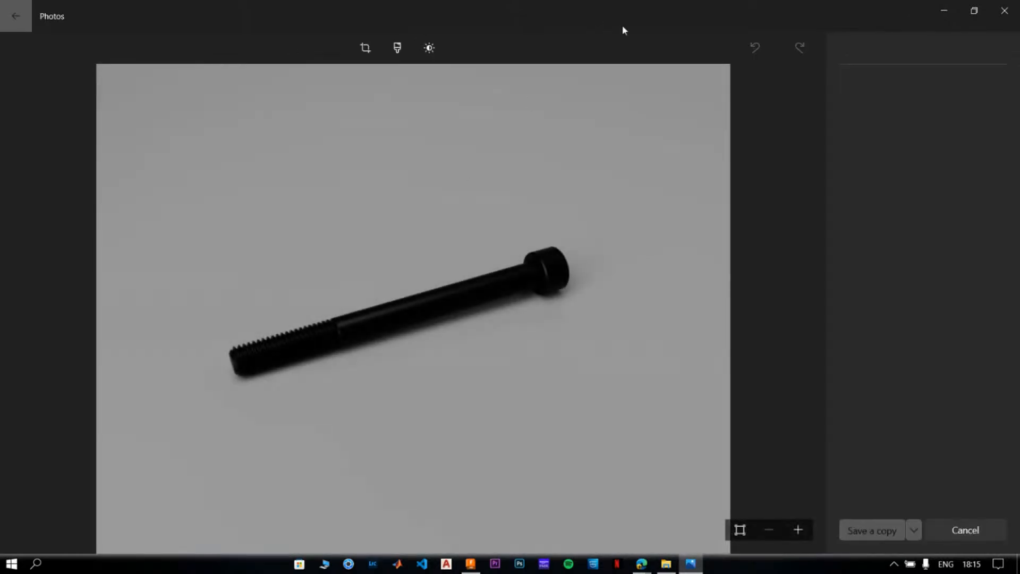
{"action": "left_click_drag", "start_coordinate": [694, 90], "coordinate": [574, 210]}
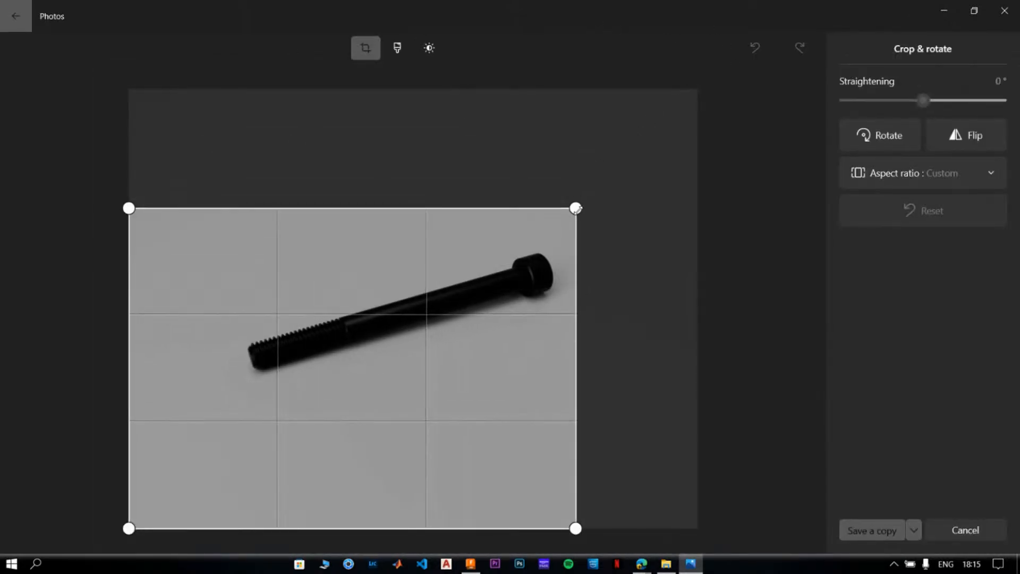
{"action": "left_click_drag", "start_coordinate": [105, 528], "coordinate": [246, 480]}
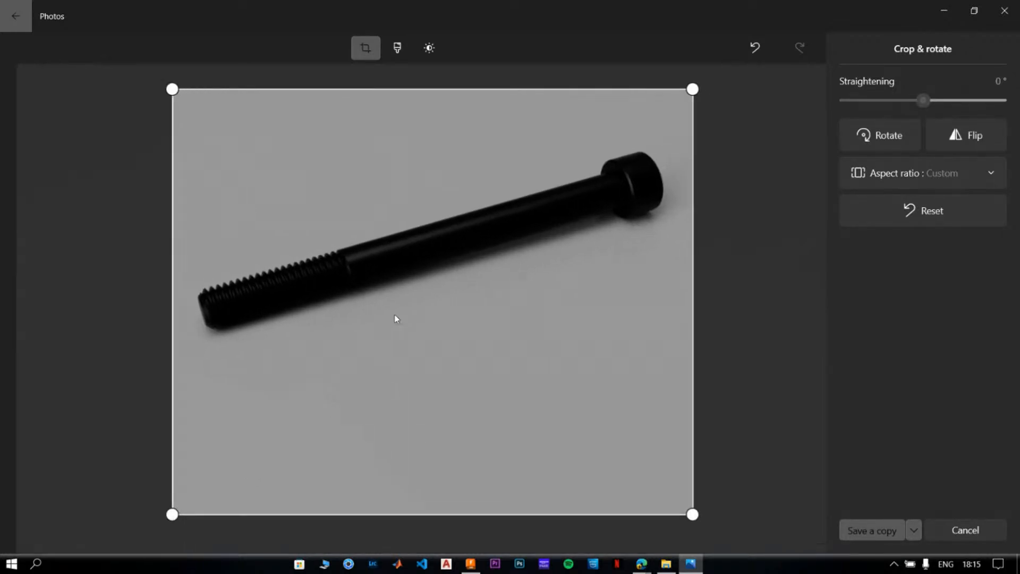
{"action": "left_click", "coordinate": [915, 538]}
{"action": "left_click", "coordinate": [875, 509]}
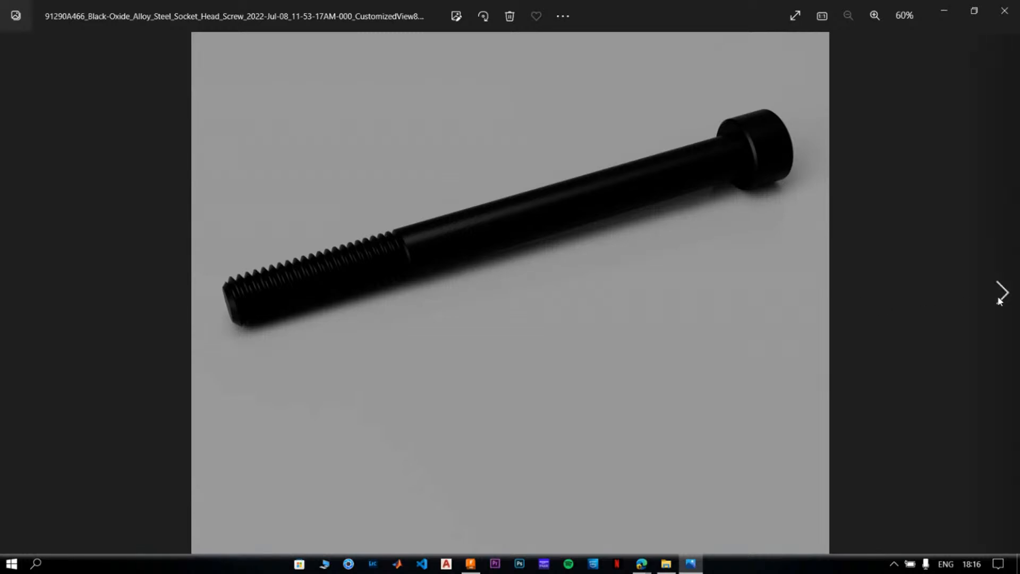
Crop the Ornithopter PNG render closer around the model, reposition it in the frame and save over the original.
{"action": "left_click", "coordinate": [1004, 298]}
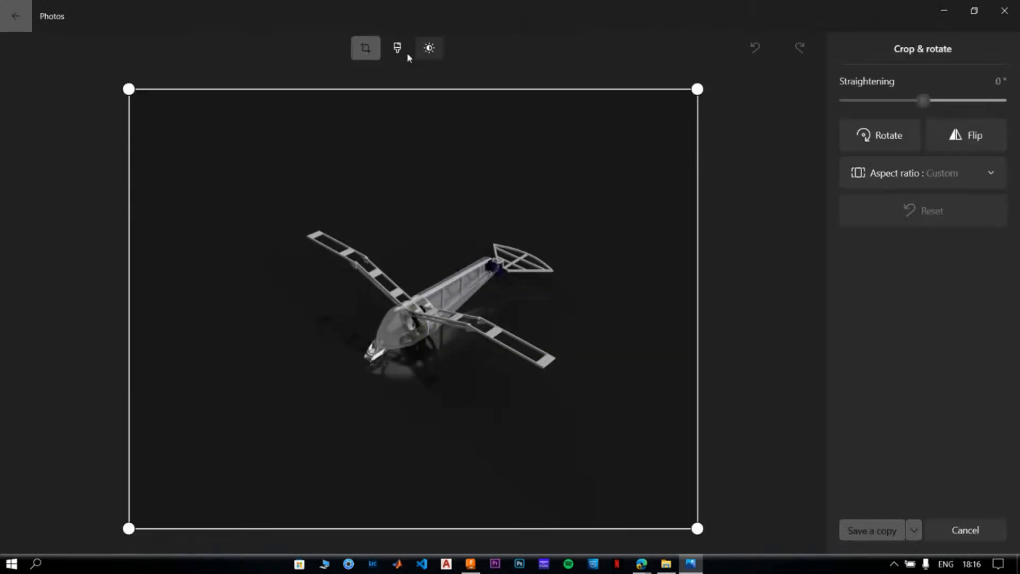
{"action": "left_click_drag", "start_coordinate": [129, 88], "coordinate": [261, 198]}
{"action": "left_click_drag", "start_coordinate": [699, 529], "coordinate": [662, 519]}
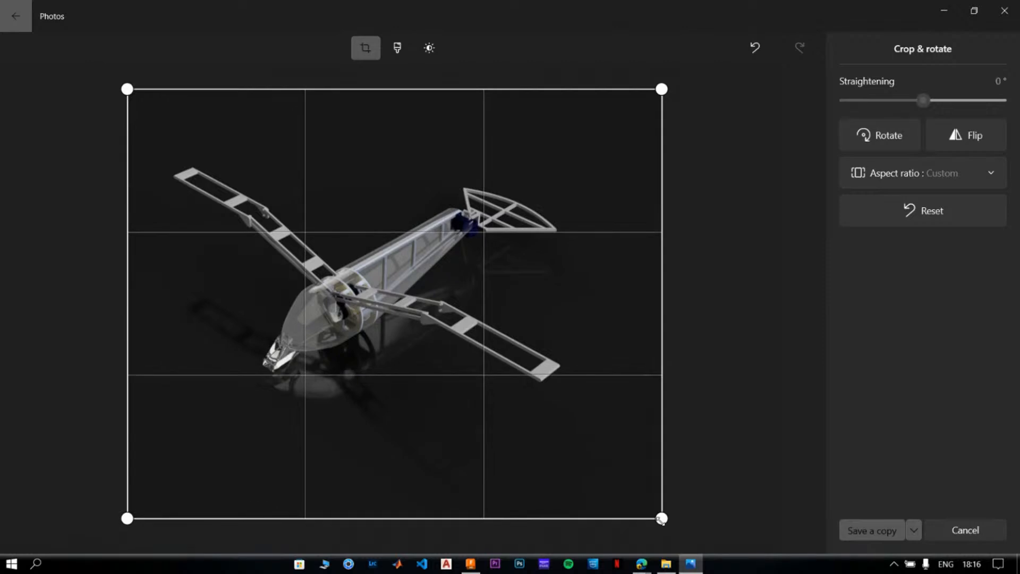
{"action": "left_click_drag", "start_coordinate": [430, 312], "coordinate": [447, 305]}
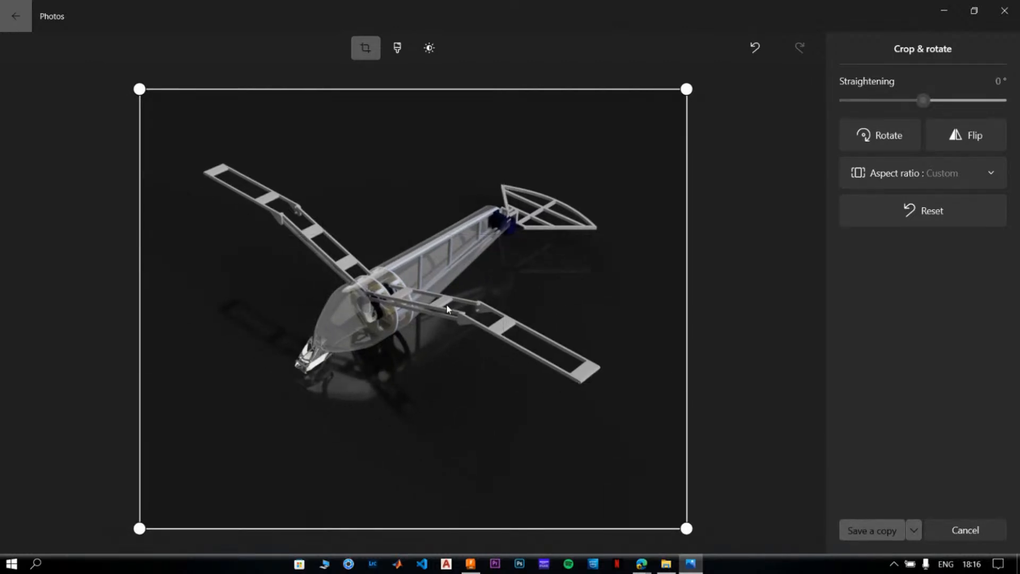
{"action": "left_click", "coordinate": [914, 531]}
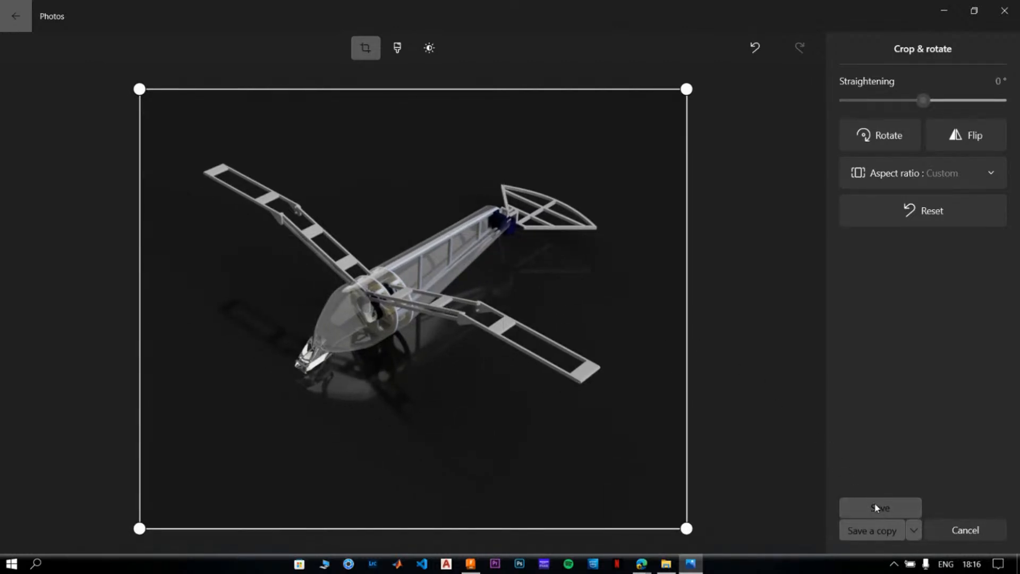
{"action": "left_click", "coordinate": [849, 505]}
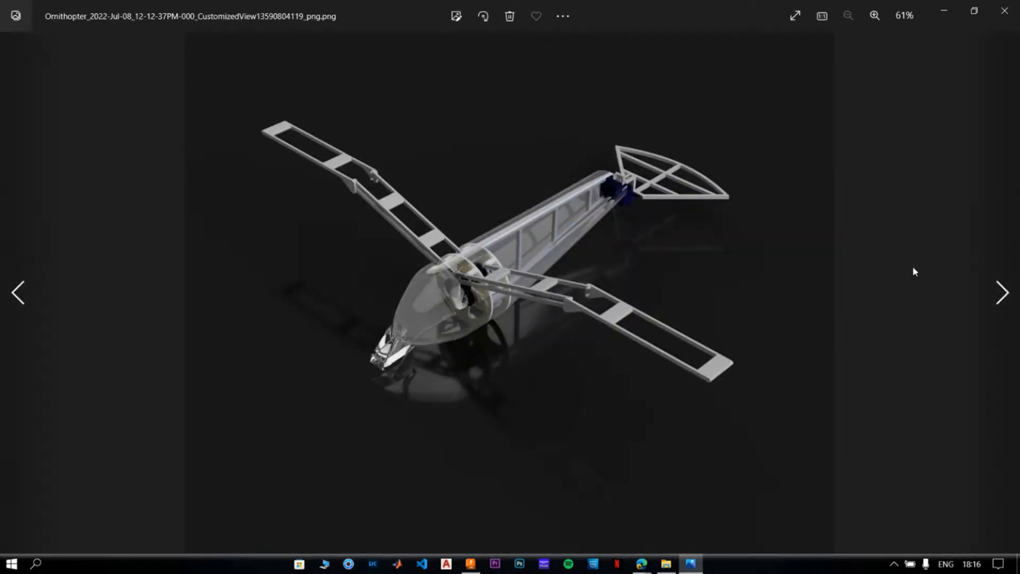
View the downloaded Ornithopter MP4 and play the wing-flapping animation.
{"action": "left_click", "coordinate": [1003, 291]}
{"action": "left_click", "coordinate": [284, 501]}
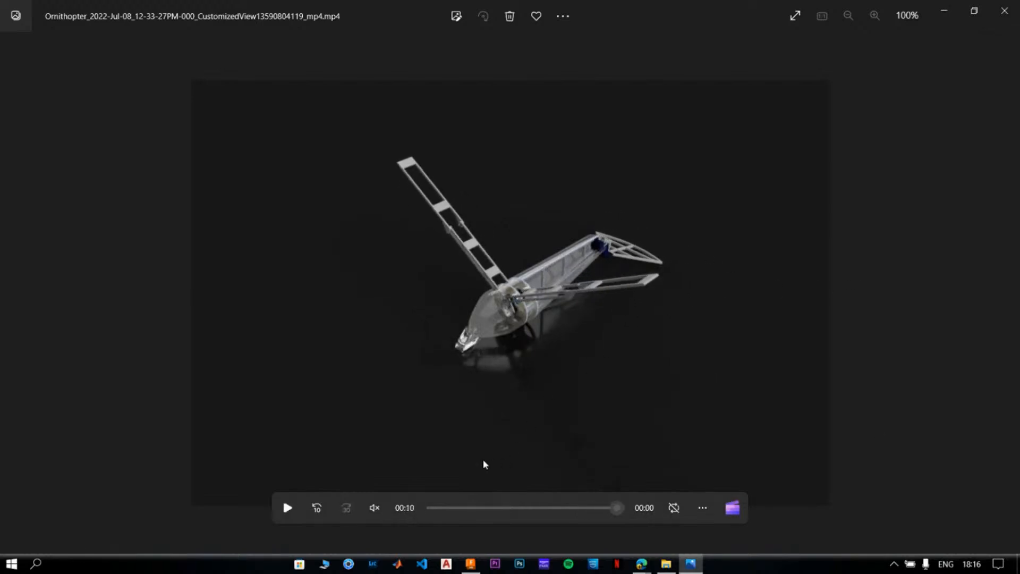
{"action": "left_click", "coordinate": [294, 509]}
Crop the plain dark ring render closely around the ring, reposition it in the frame and save over the original.
{"action": "left_click", "coordinate": [1004, 292]}
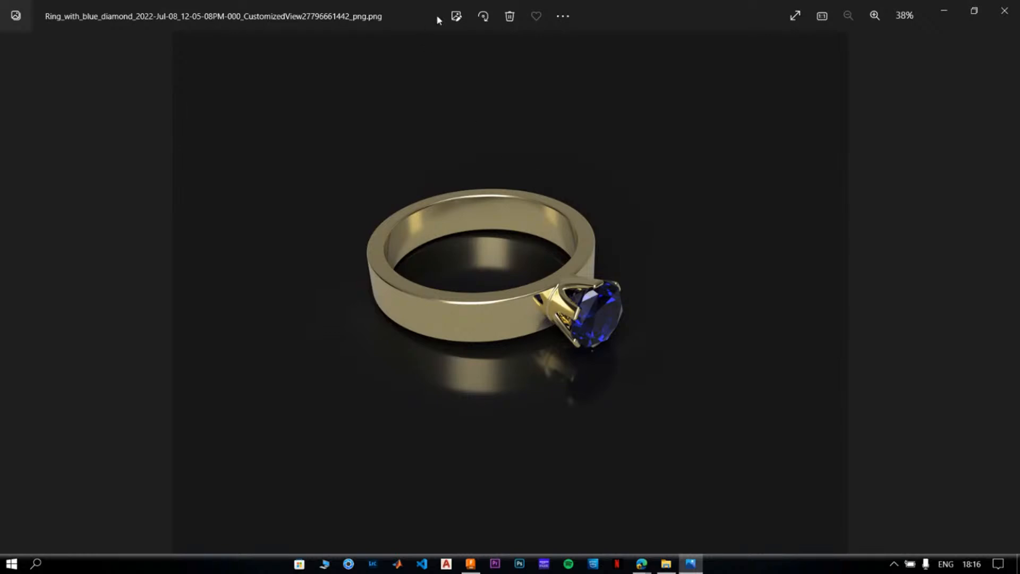
{"action": "left_click", "coordinate": [456, 16]}
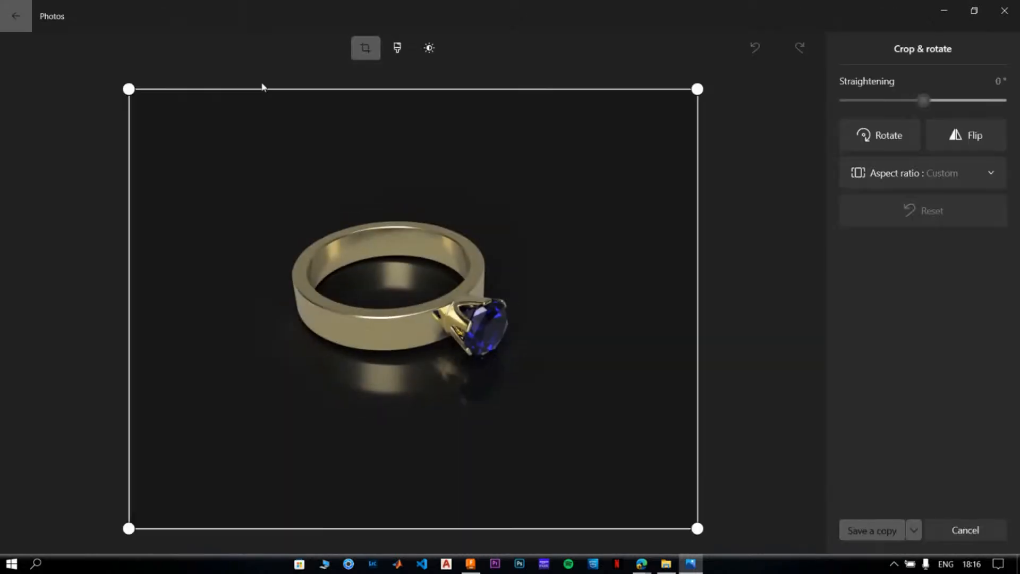
{"action": "left_click_drag", "start_coordinate": [129, 89], "coordinate": [262, 192]}
{"action": "left_click_drag", "start_coordinate": [698, 528], "coordinate": [556, 468]}
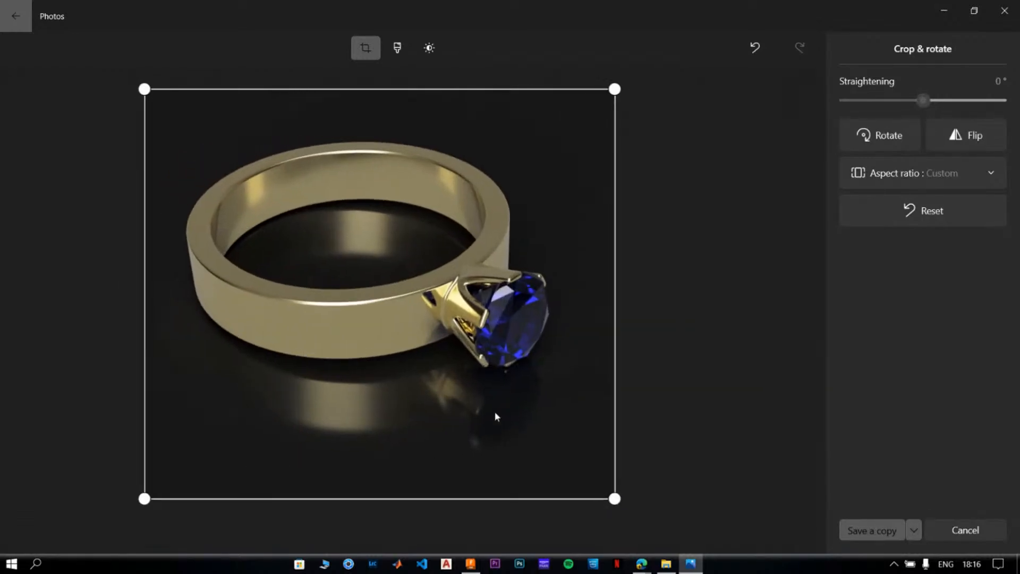
{"action": "left_click_drag", "start_coordinate": [430, 342], "coordinate": [455, 344]}
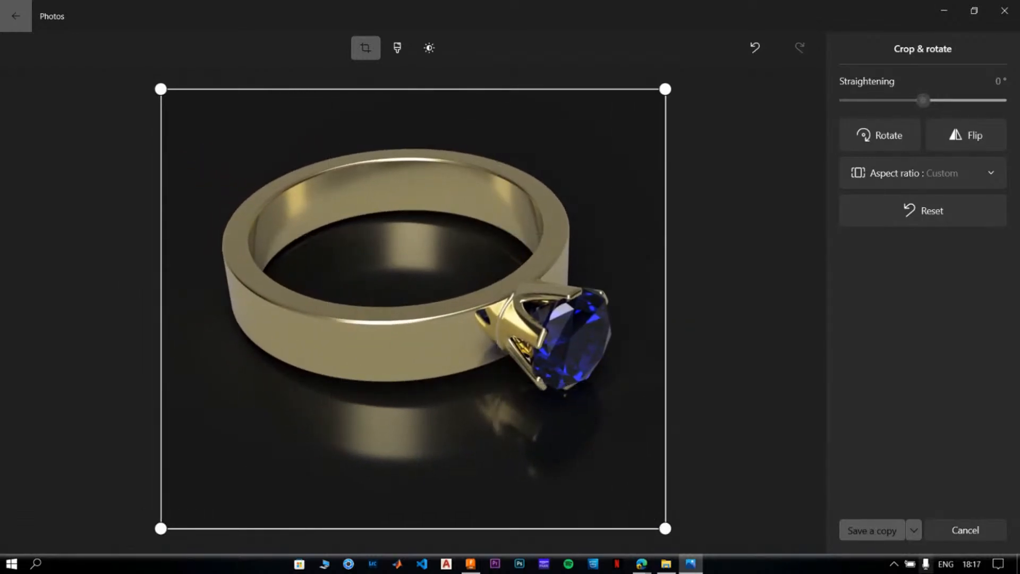
{"action": "left_click", "coordinate": [914, 531]}
{"action": "left_click", "coordinate": [882, 513]}
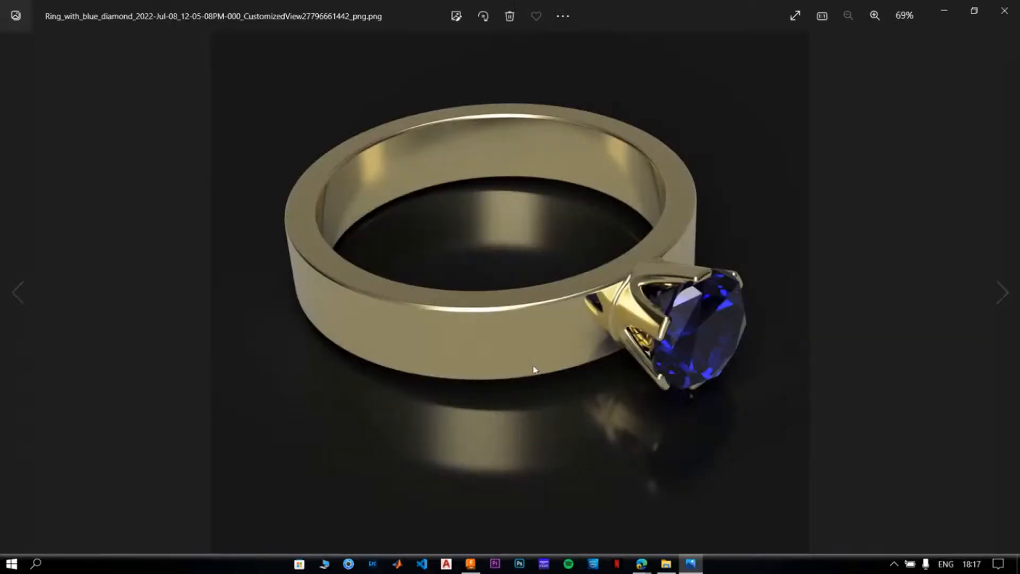
Crop the render of the ring on the marble slab closer around the slab and save over the original.
{"action": "left_click", "coordinate": [1003, 292]}
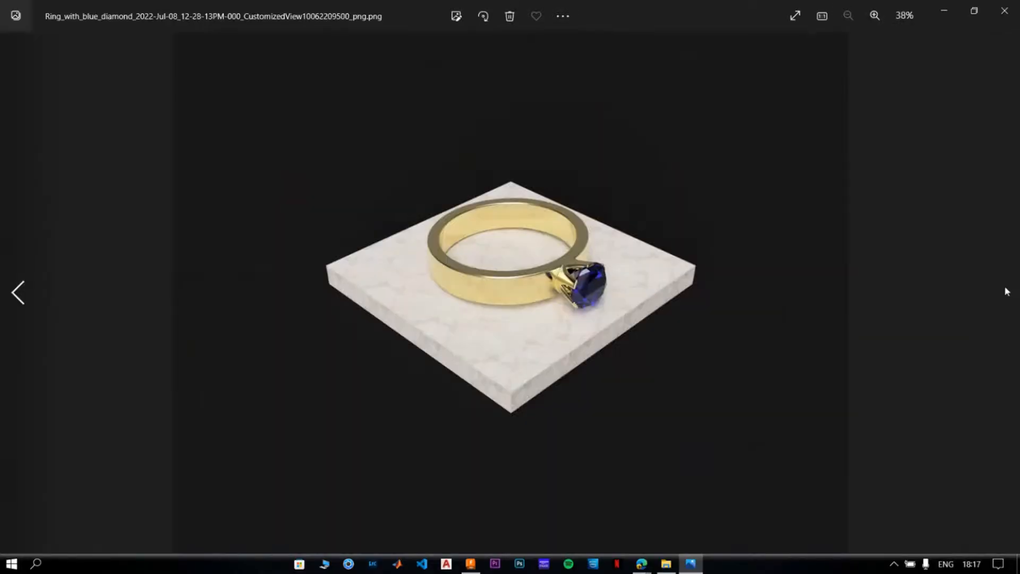
{"action": "left_click", "coordinate": [456, 16]}
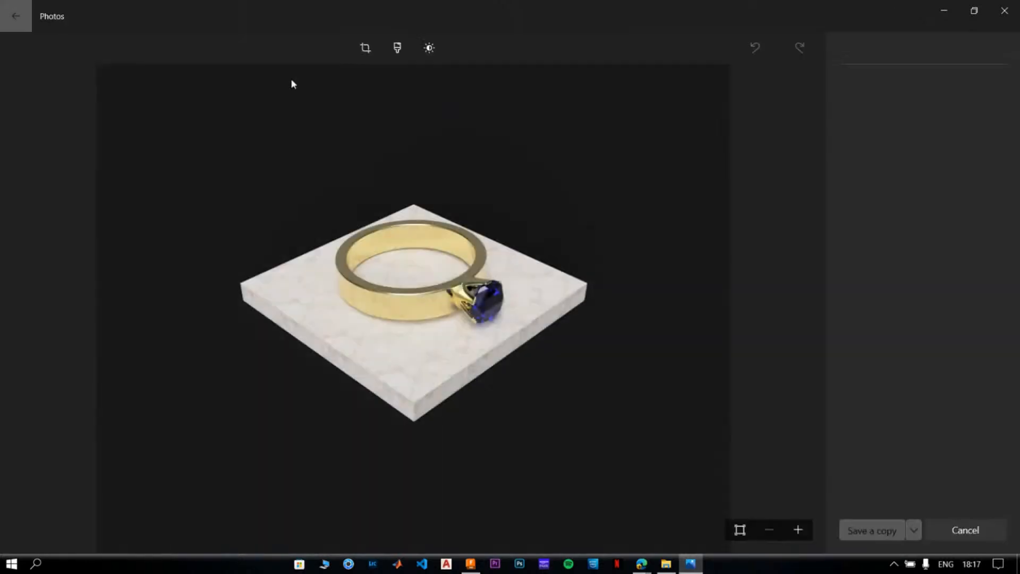
{"action": "left_click_drag", "start_coordinate": [127, 86], "coordinate": [234, 173]}
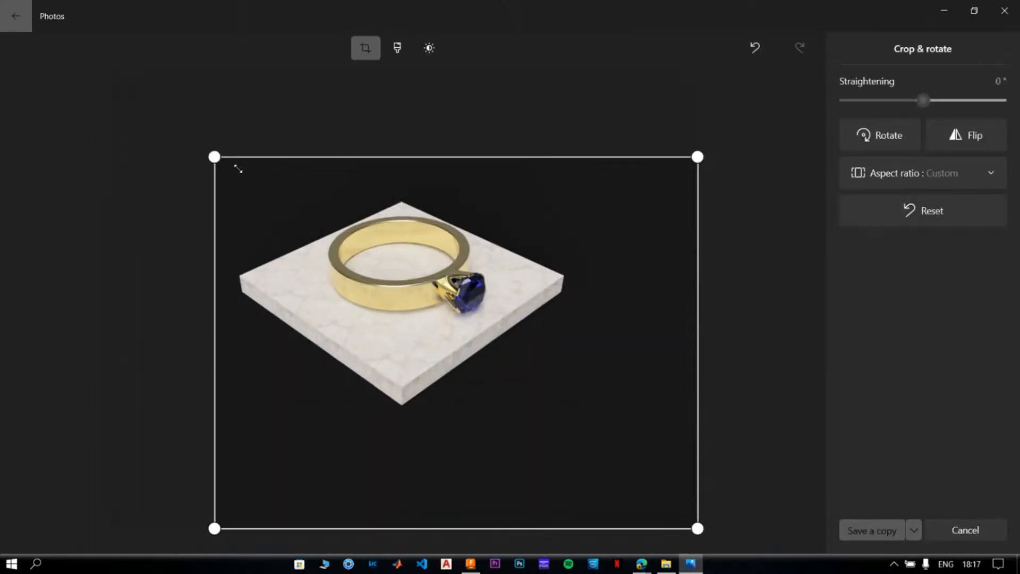
{"action": "left_click_drag", "start_coordinate": [698, 528], "coordinate": [572, 420]}
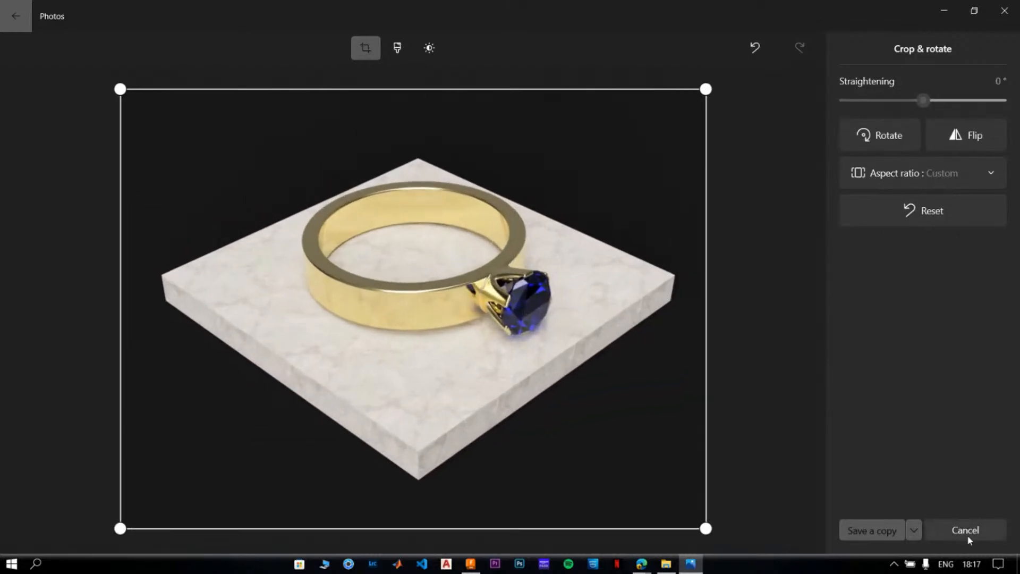
{"action": "left_click", "coordinate": [911, 525]}
{"action": "left_click", "coordinate": [887, 508]}
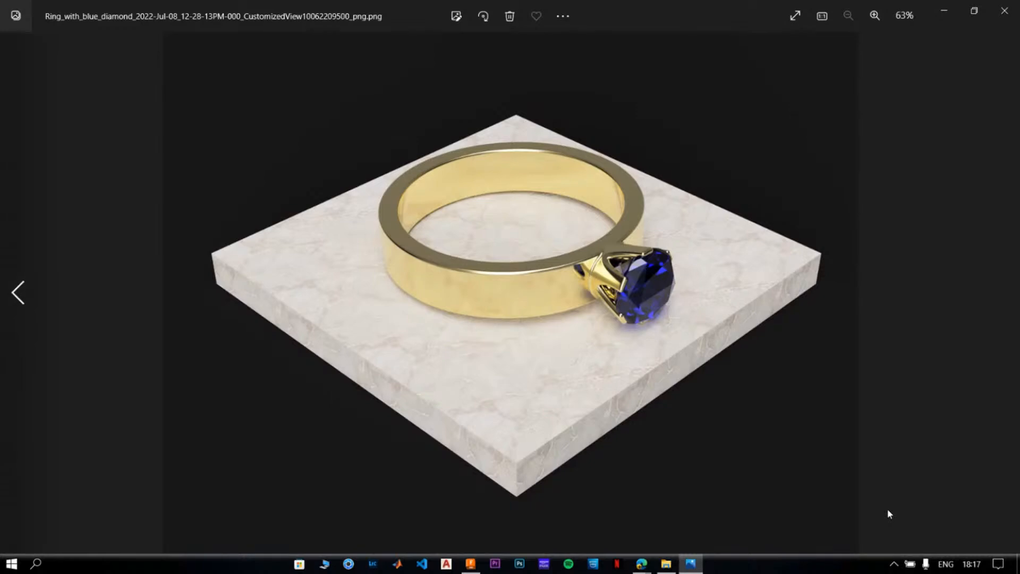
Compare the cropped marble-slab ring render with the plain dark ring render by switching between them, and close the viewer.
{"action": "key", "text": "Right"}
{"action": "key", "text": "Left"}
{"action": "key", "text": "Right"}
{"action": "key", "text": "Left"}
{"action": "key", "text": "Right"}
{"action": "key", "text": "Left"}
{"action": "key", "text": "Right"}
{"action": "key", "text": "Left"}
{"action": "key", "text": "Right"}
{"action": "left_click", "coordinate": [1016, 7]}
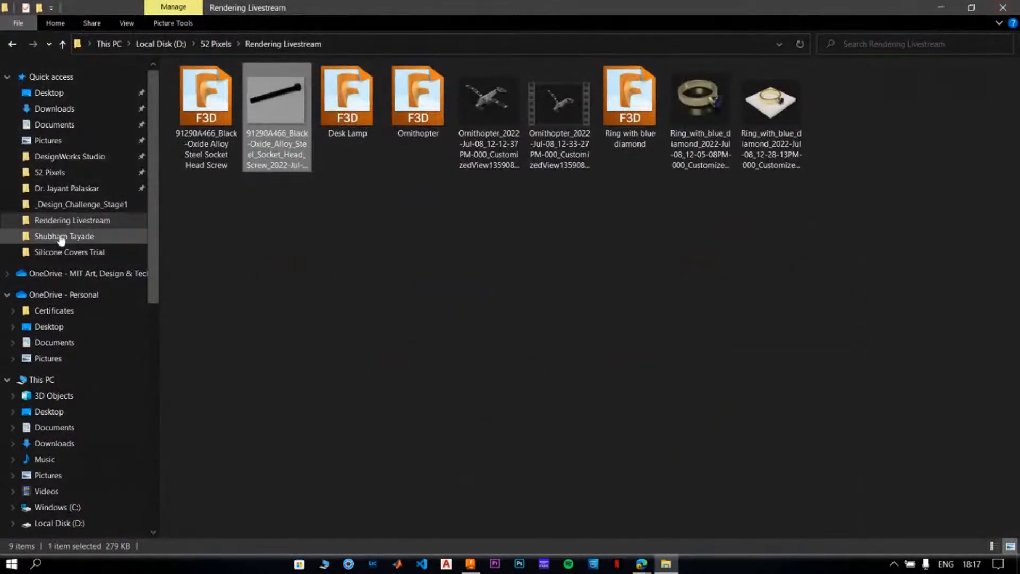
Open the Gold Ring with Blue Diamond image from the Ring folder inside DesignWorks Studio's Jewellery Design folder.
{"action": "left_click", "coordinate": [90, 160]}
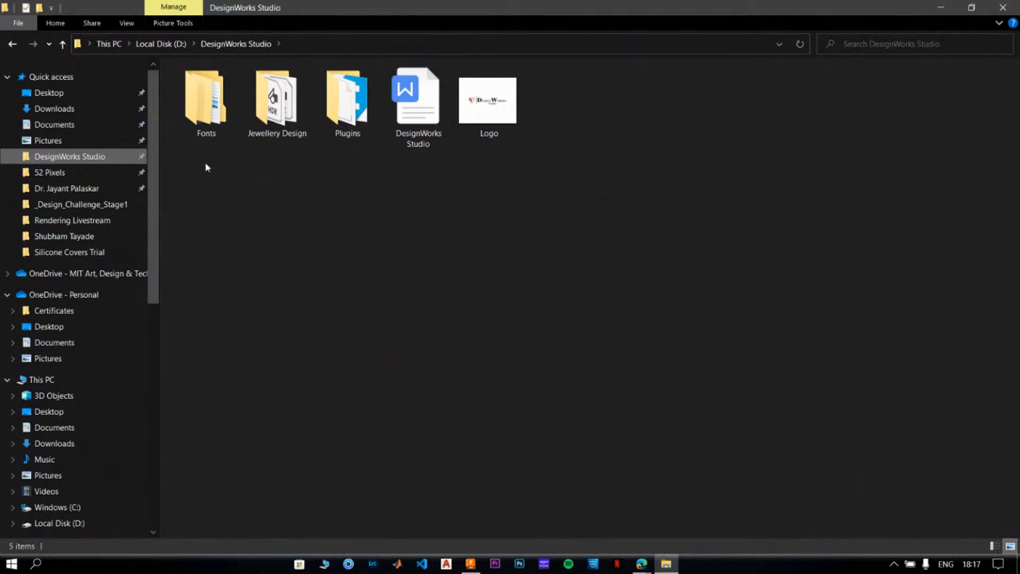
{"action": "double_click", "coordinate": [286, 119]}
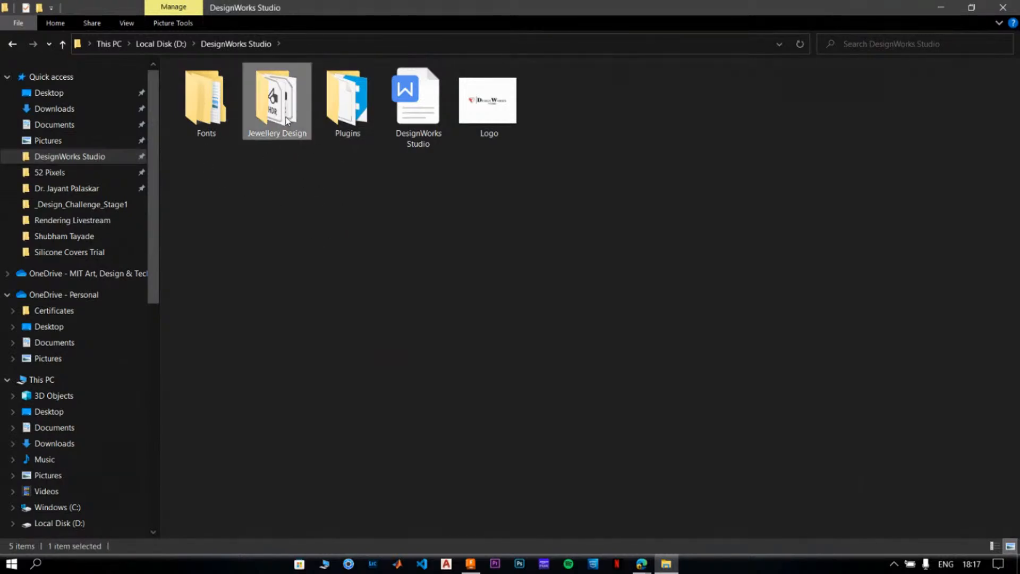
{"action": "double_click", "coordinate": [563, 125]}
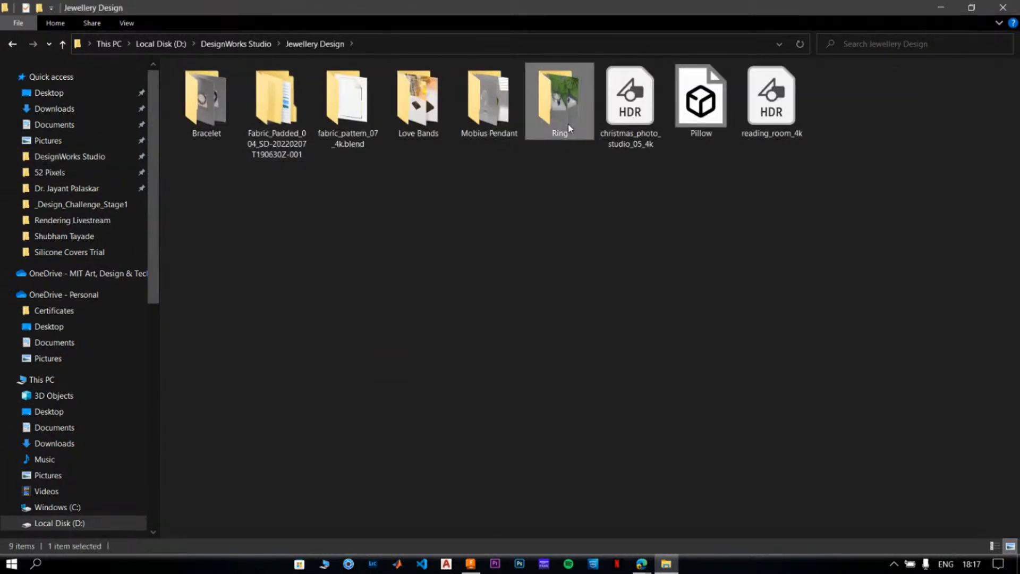
{"action": "double_click", "coordinate": [197, 130]}
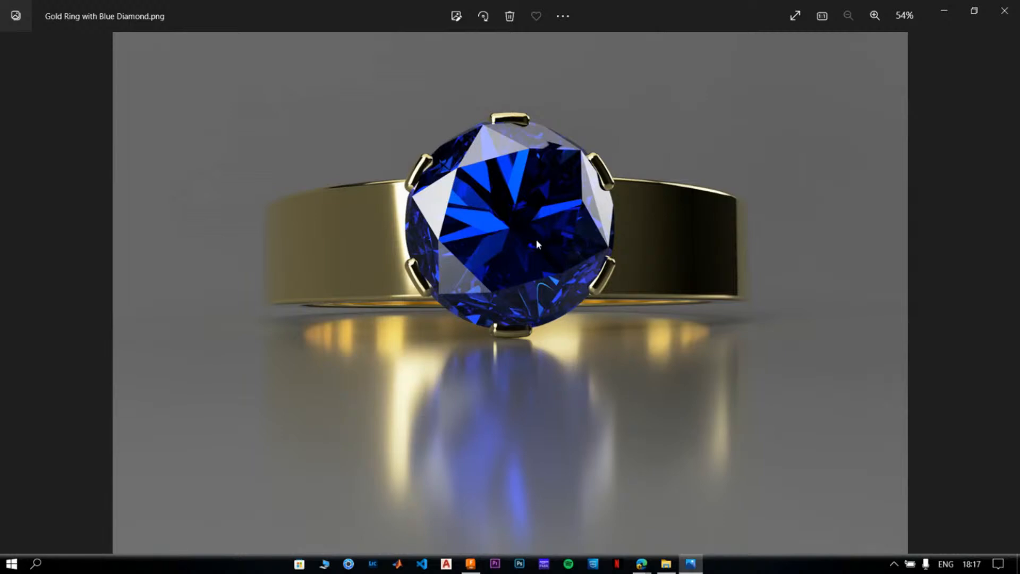
Look through the other gold, platinum and silver ring renders, including Render 101 to 103, and close the viewer.
{"action": "key", "text": "Right"}
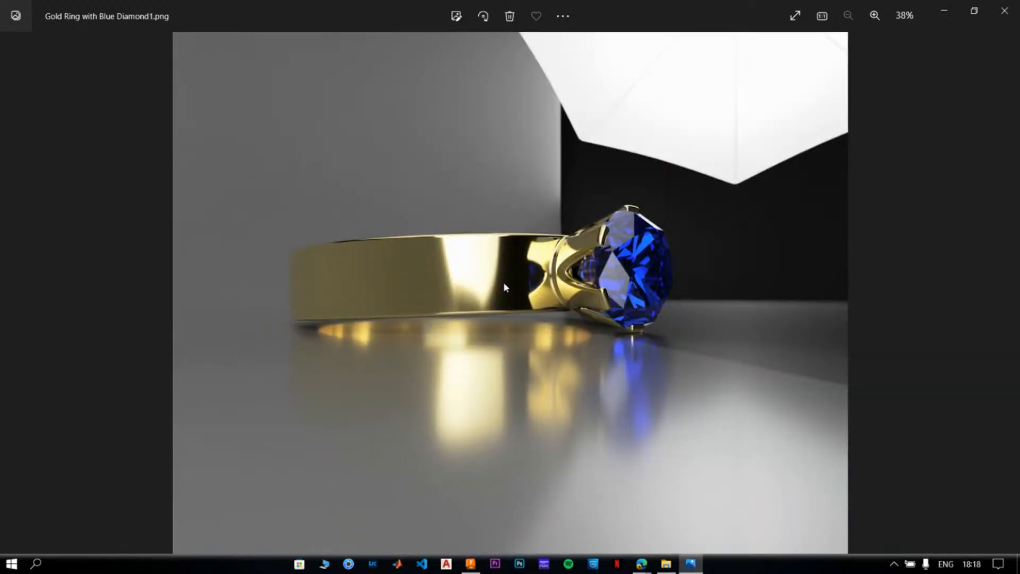
{"action": "key", "text": "Right"}
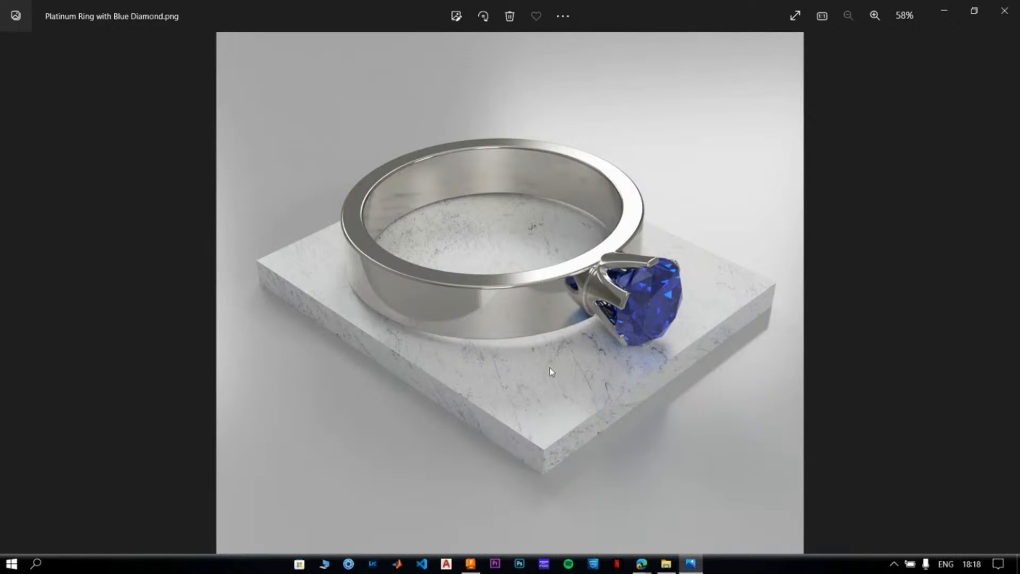
{"action": "key", "text": "Right"}
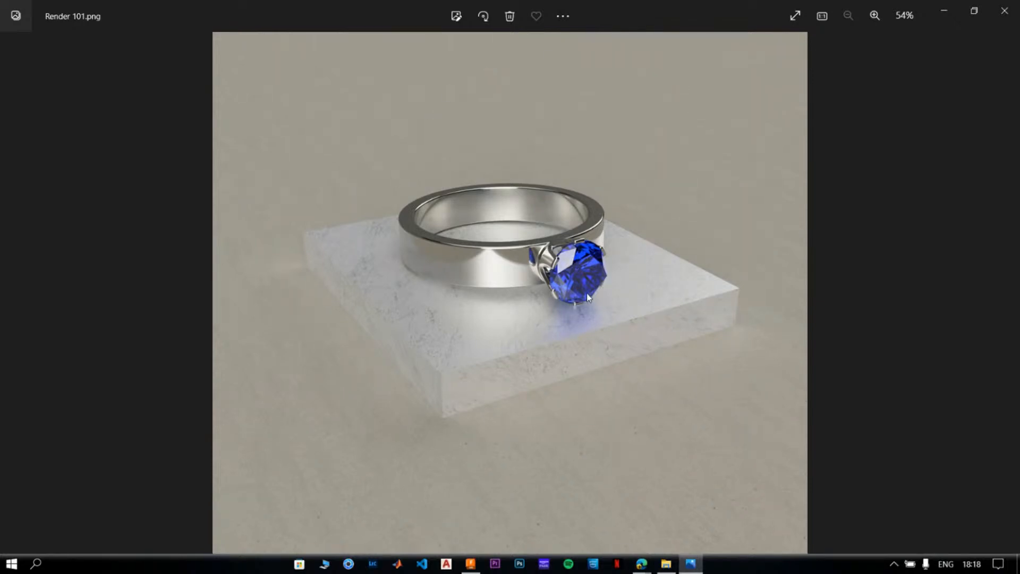
{"action": "key", "text": "Right"}
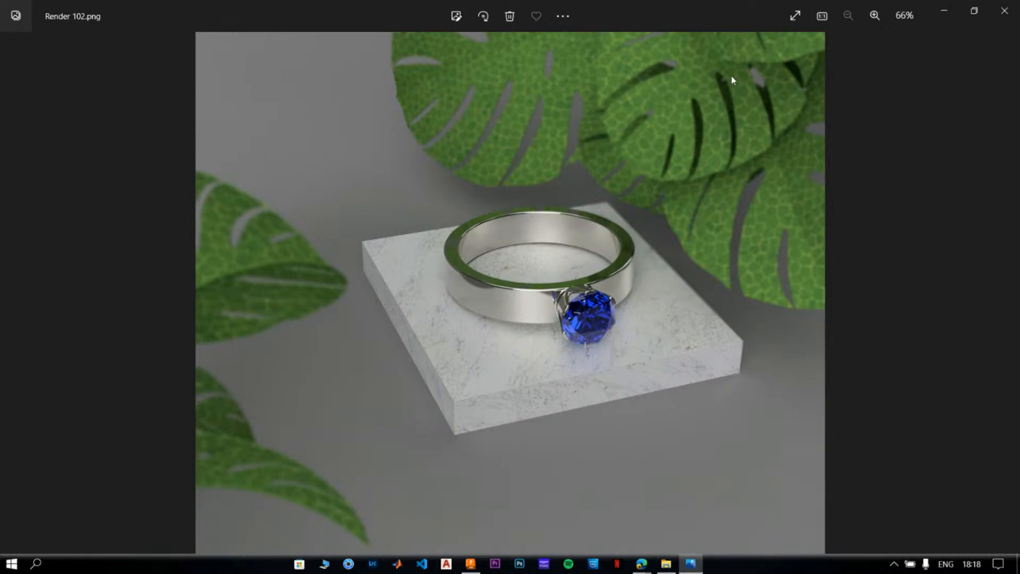
{"action": "key", "text": "Right"}
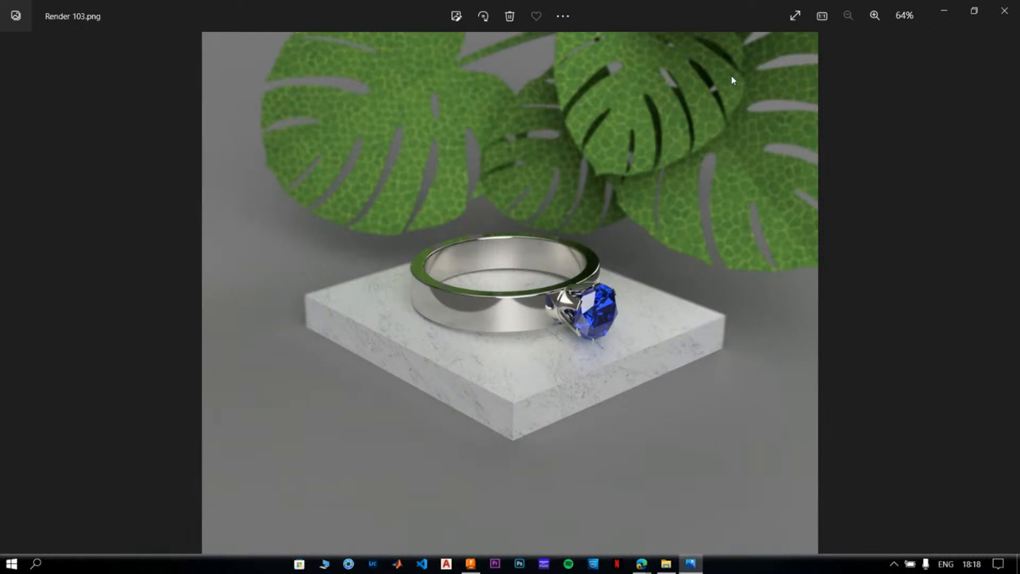
{"action": "key", "text": "Left"}
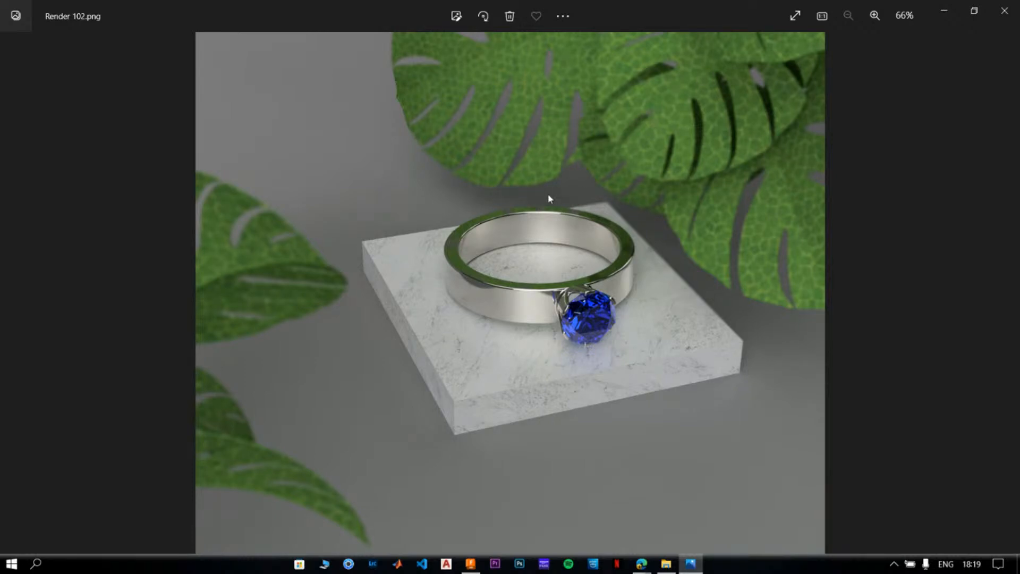
{"action": "key", "text": "Right"}
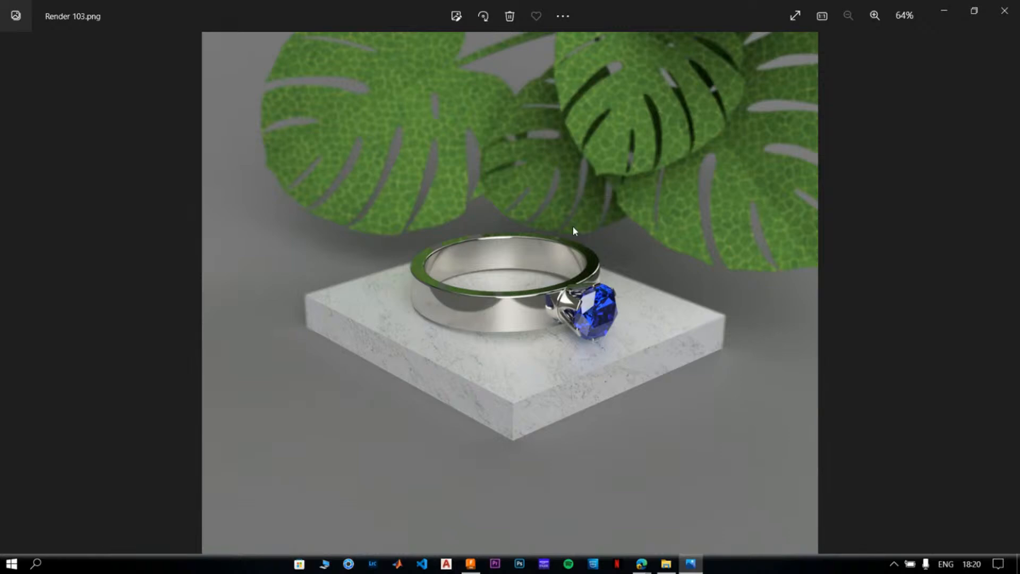
{"action": "left_click", "coordinate": [1006, 294]}
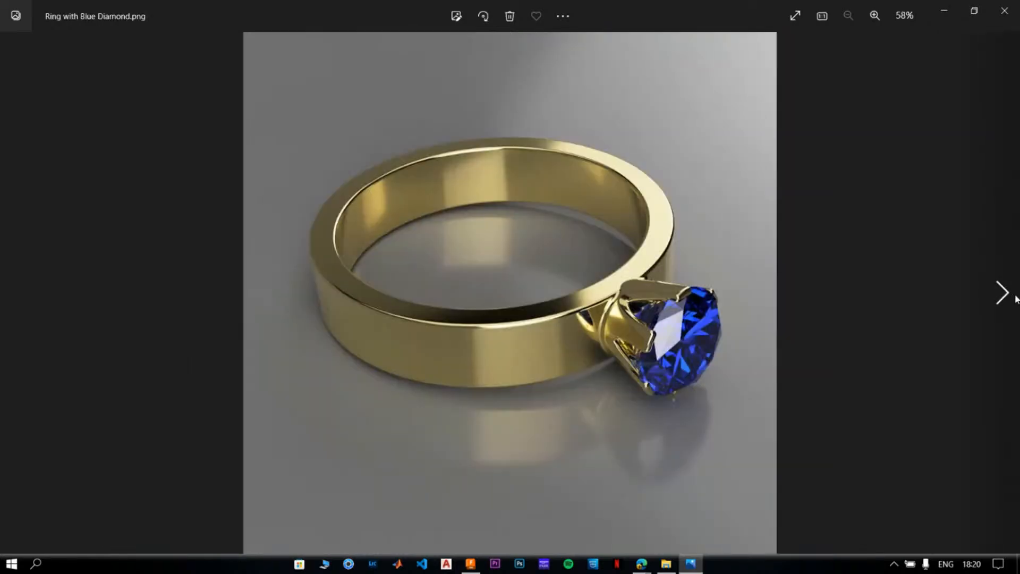
{"action": "left_click", "coordinate": [1017, 299]}
{"action": "left_click", "coordinate": [1008, 293]}
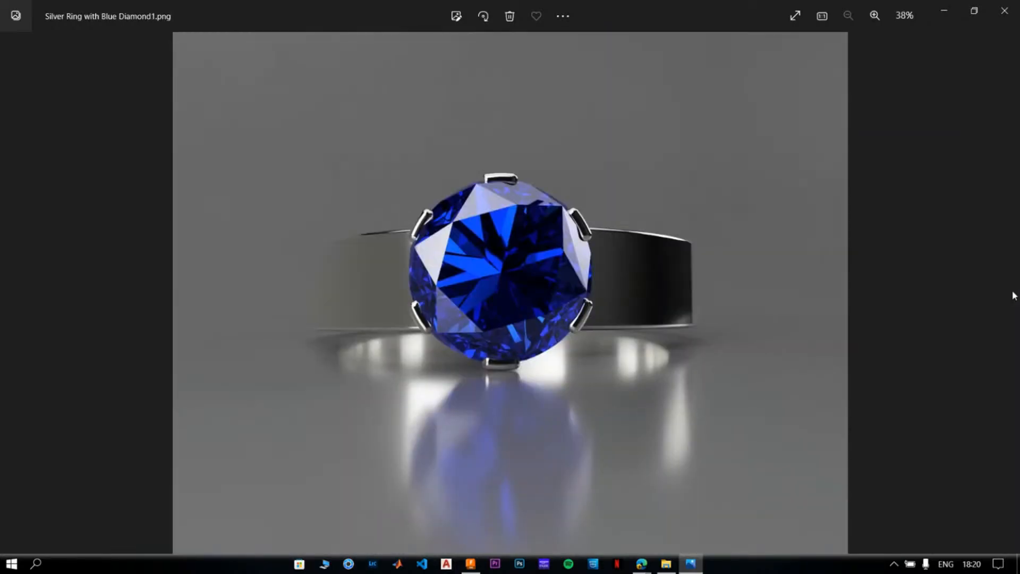
{"action": "left_click", "coordinate": [1006, 11]}
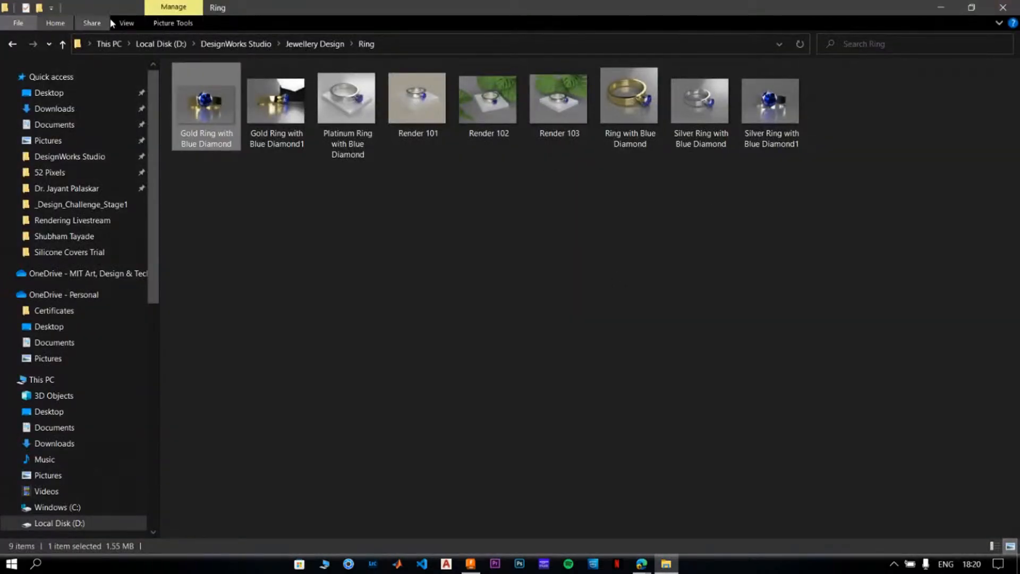
Open the first ITR_1 render, of the wheeled vehicle, from the Intercollegiate 2022 folder inside clg on drive D.
{"action": "left_click", "coordinate": [161, 44]}
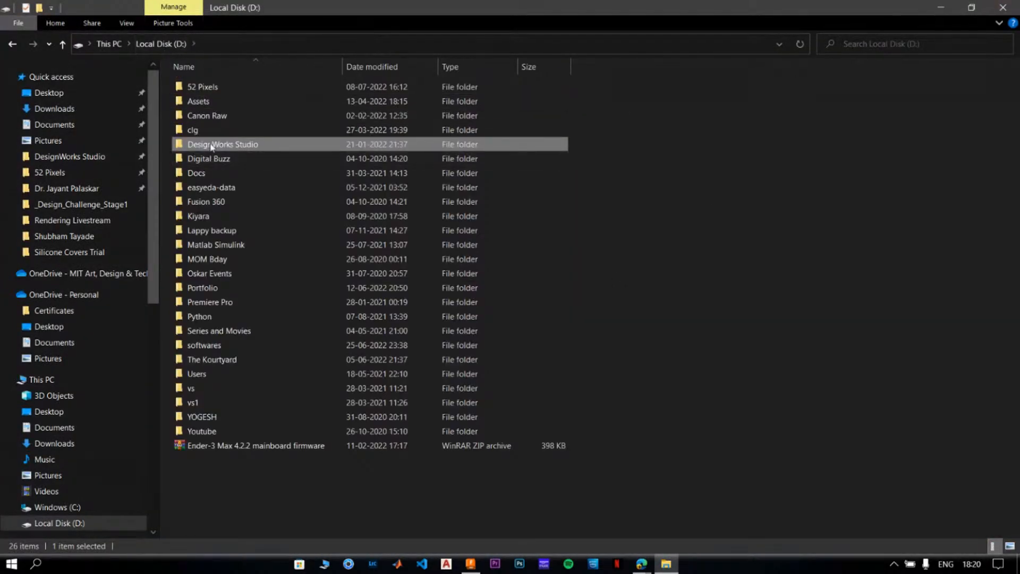
{"action": "double_click", "coordinate": [204, 130]}
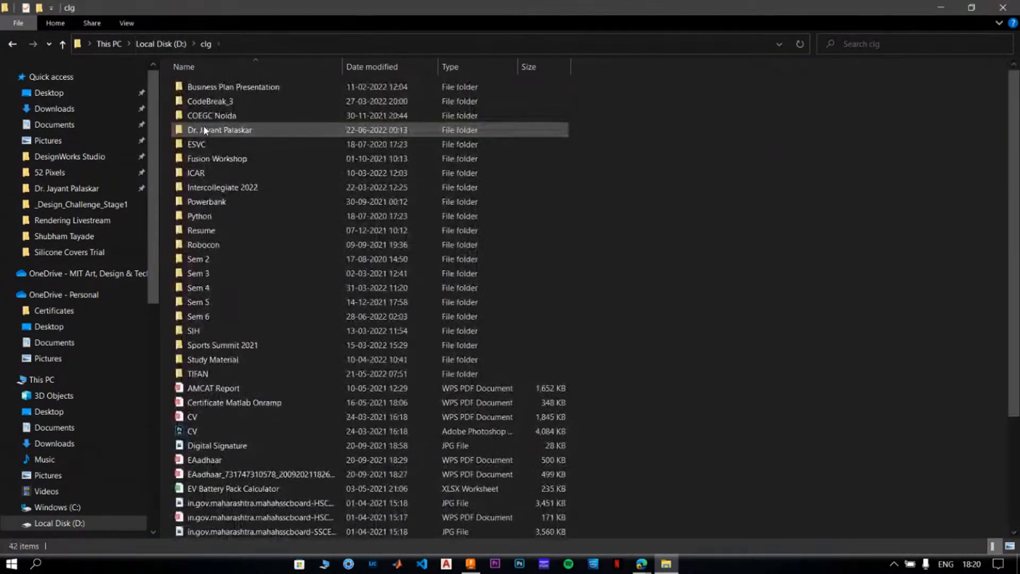
{"action": "double_click", "coordinate": [252, 186]}
{"action": "left_click", "coordinate": [714, 105]}
{"action": "double_click", "coordinate": [713, 104]}
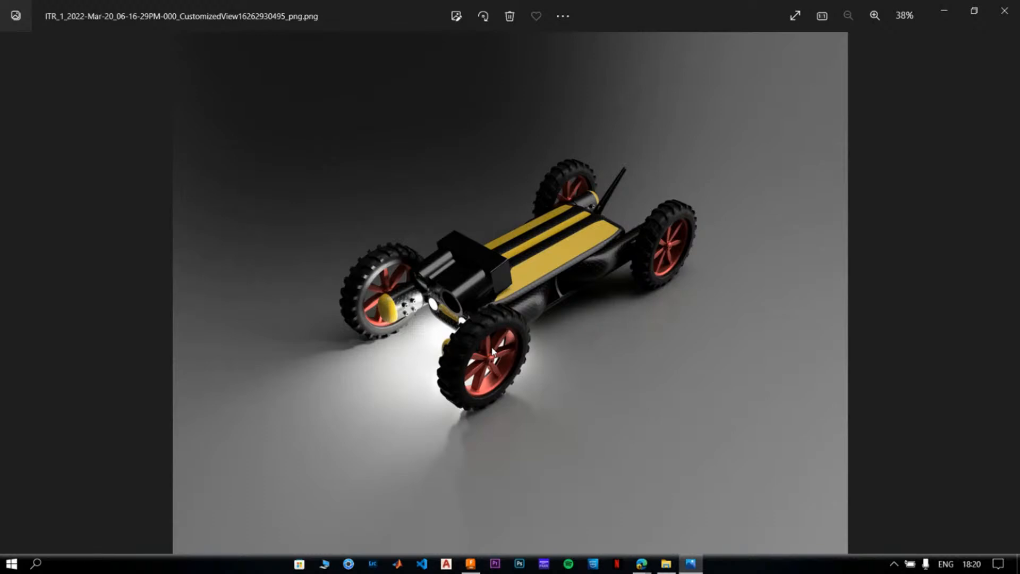
Examine the headlights and front details of the wheeled vehicle render up close, and return to the full image.
{"action": "double_click", "coordinate": [424, 313]}
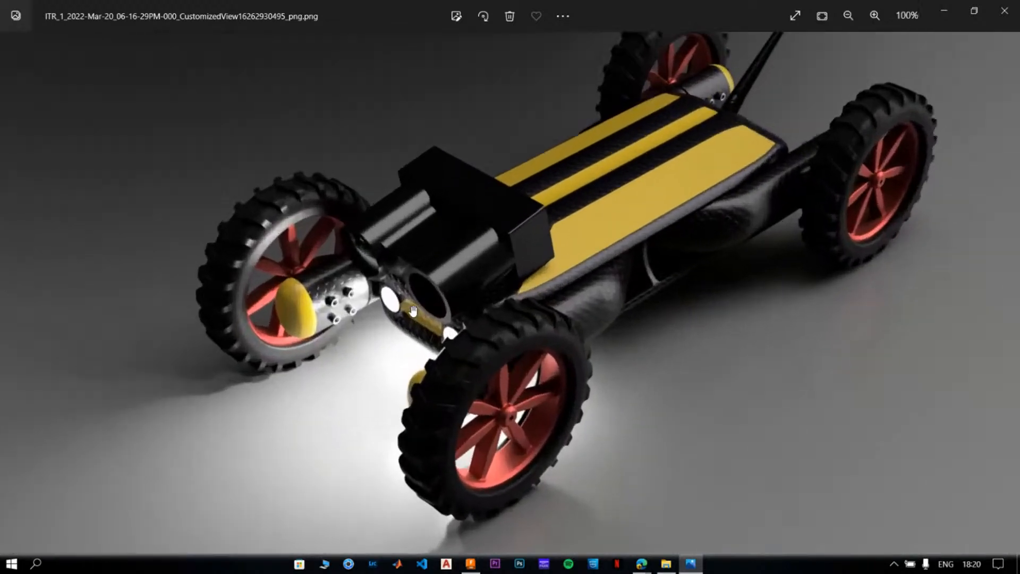
{"action": "scroll", "coordinate": [422, 312], "scroll_direction": "up", "scroll_amount": 3}
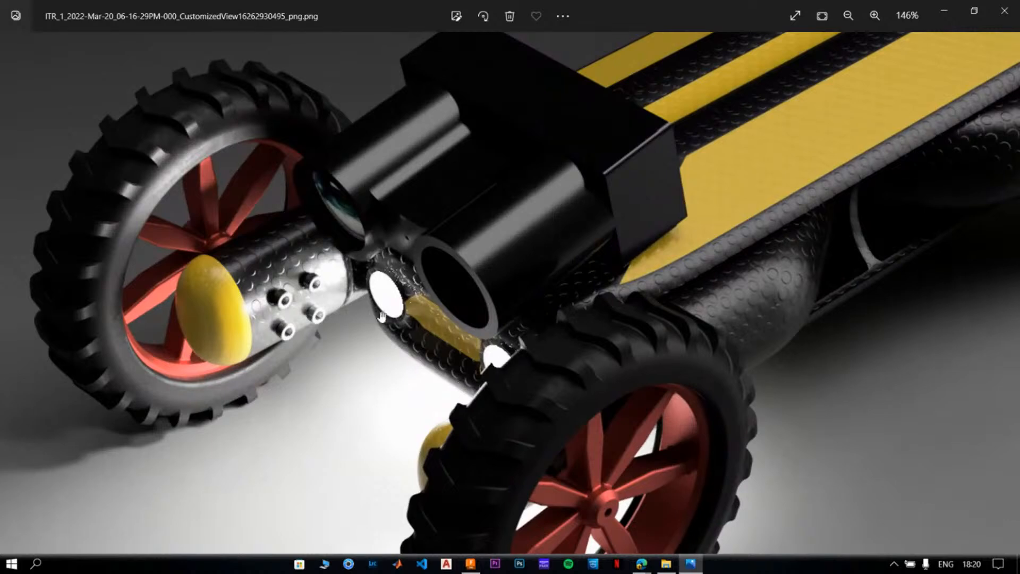
{"action": "scroll", "coordinate": [372, 315], "scroll_direction": "down", "scroll_amount": 5}
{"action": "scroll", "coordinate": [375, 306], "scroll_direction": "down", "scroll_amount": 2}
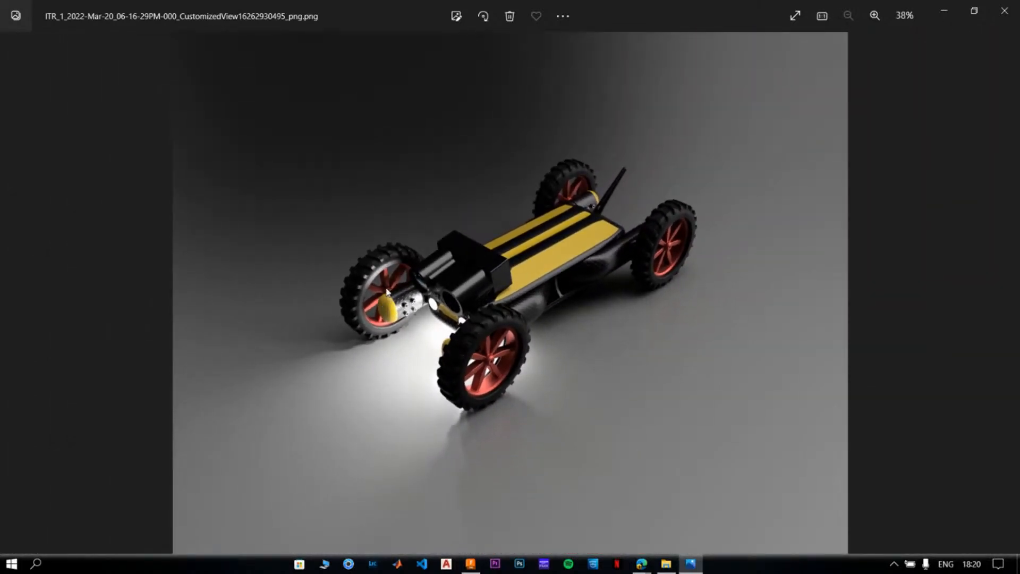
{"action": "scroll", "coordinate": [418, 348], "scroll_direction": "up", "scroll_amount": 1}
{"action": "scroll", "coordinate": [417, 348], "scroll_direction": "down", "scroll_amount": 1}
View the vehicle's front and rear renders, examining the rear lights and surface texture up close.
{"action": "left_click", "coordinate": [1003, 293]}
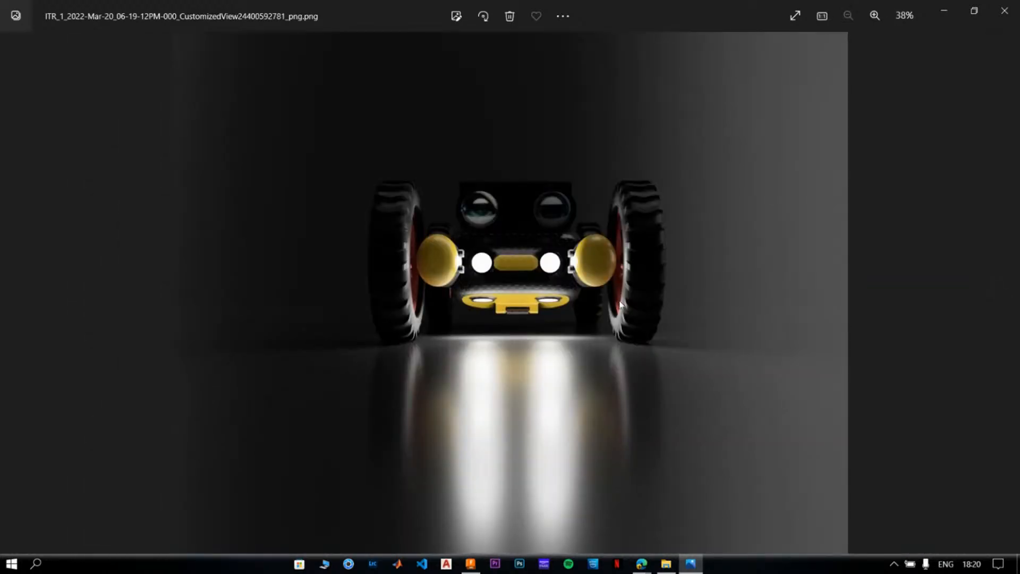
{"action": "left_click", "coordinate": [1005, 292]}
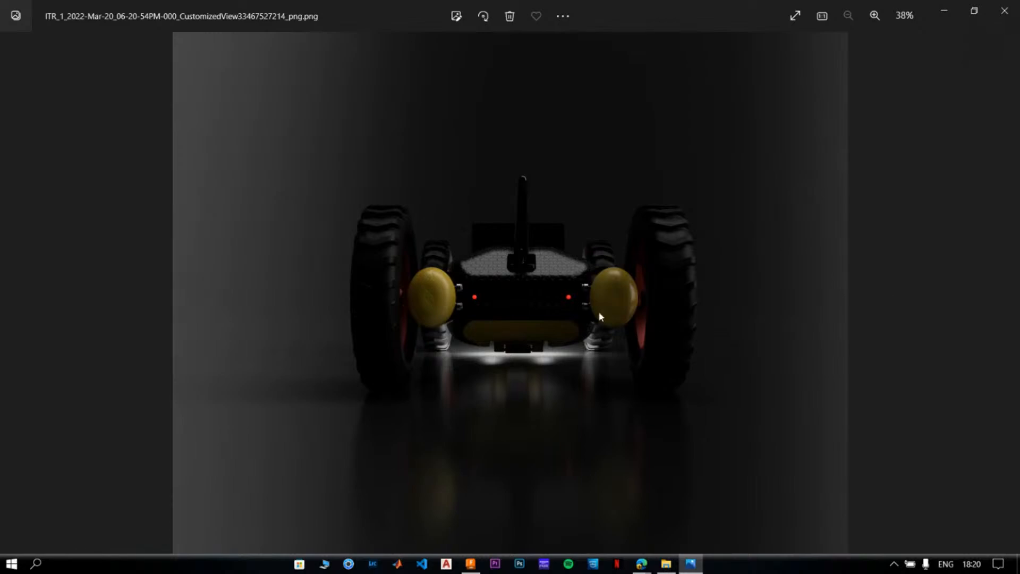
{"action": "scroll", "coordinate": [462, 314], "scroll_direction": "up", "scroll_amount": 5}
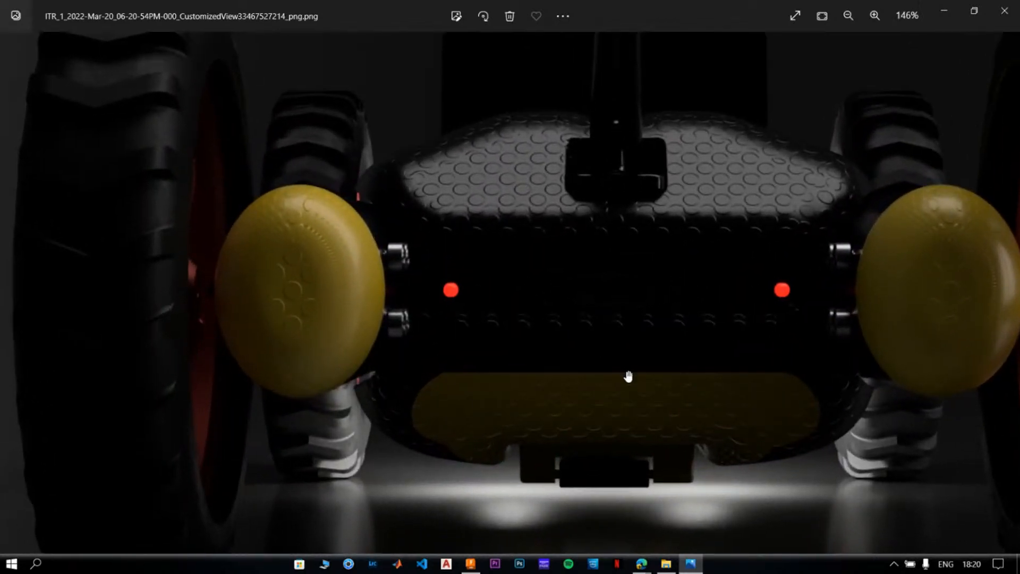
{"action": "scroll", "coordinate": [627, 376], "scroll_direction": "up", "scroll_amount": 3}
{"action": "scroll", "coordinate": [317, 234], "scroll_direction": "down", "scroll_amount": 2}
{"action": "scroll", "coordinate": [322, 235], "scroll_direction": "down", "scroll_amount": 5}
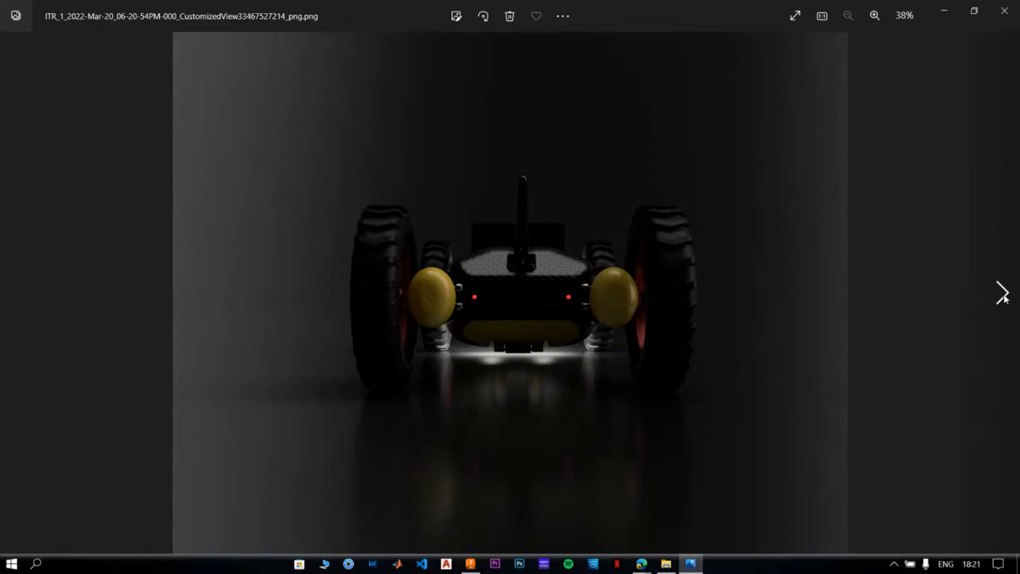
Look through the ITR_1 drone renders and the Trial Banner poster, and close the viewer.
{"action": "left_click", "coordinate": [1003, 294]}
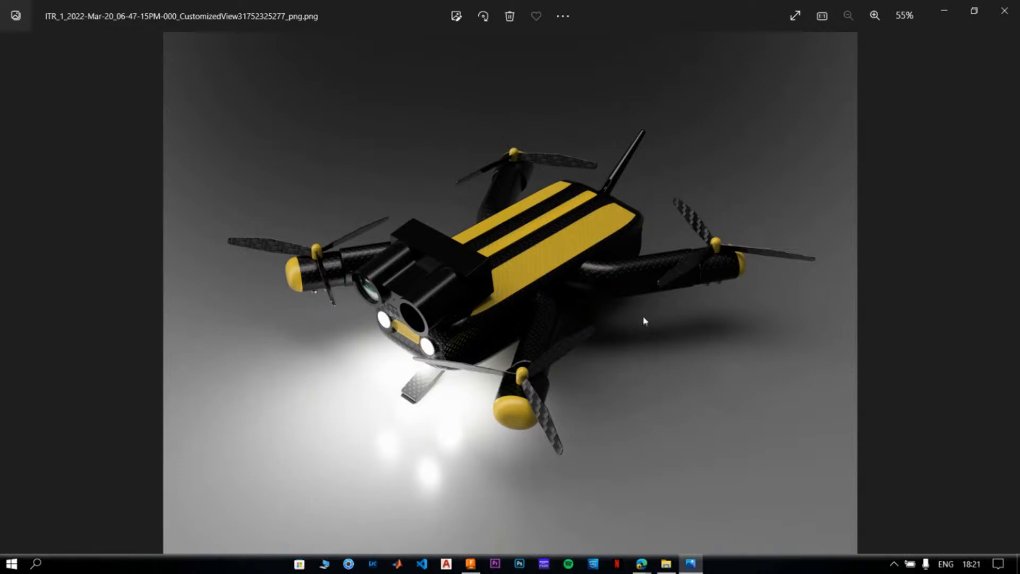
{"action": "left_click", "coordinate": [1002, 293]}
{"action": "left_click", "coordinate": [1002, 293]}
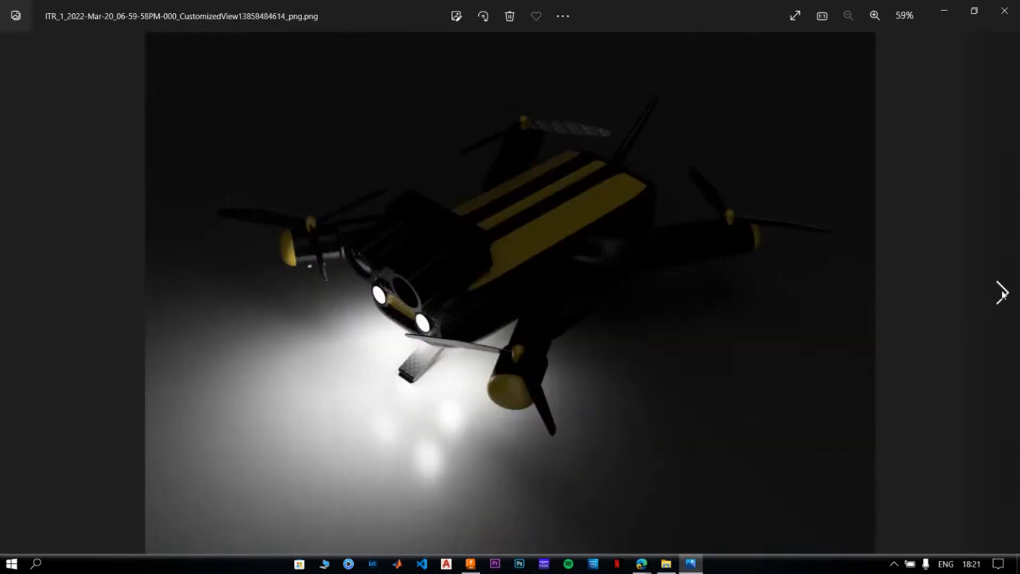
{"action": "left_click", "coordinate": [1002, 293]}
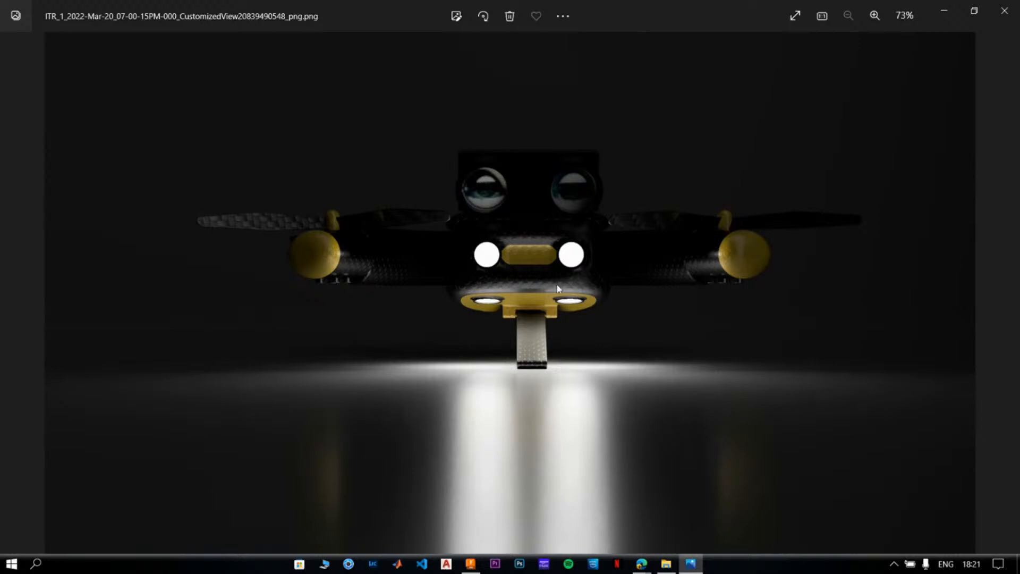
{"action": "left_click", "coordinate": [1002, 294]}
{"action": "left_click", "coordinate": [1003, 297]}
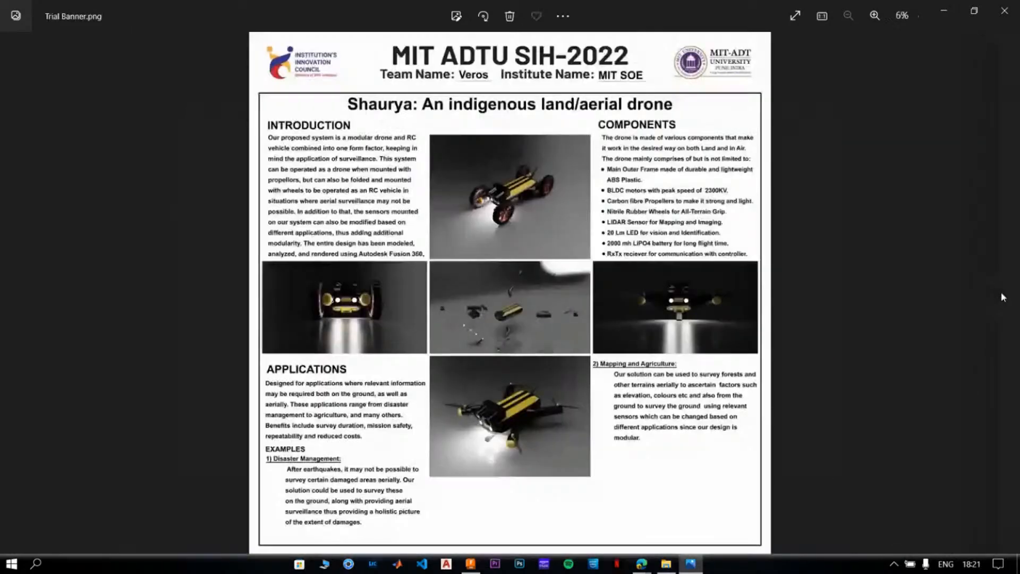
{"action": "left_click", "coordinate": [1004, 10]}
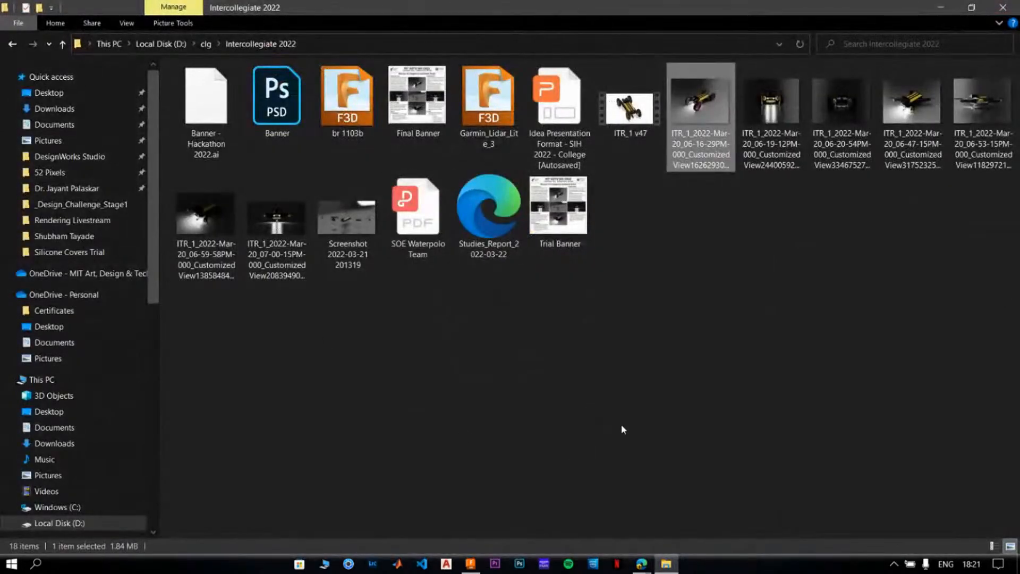
Leave the Intercollegiate 2022 folder, return to Fusion 360 and close the Ornithopter v3 document.
{"action": "right_click", "coordinate": [693, 350]}
{"action": "left_click", "coordinate": [721, 206]}
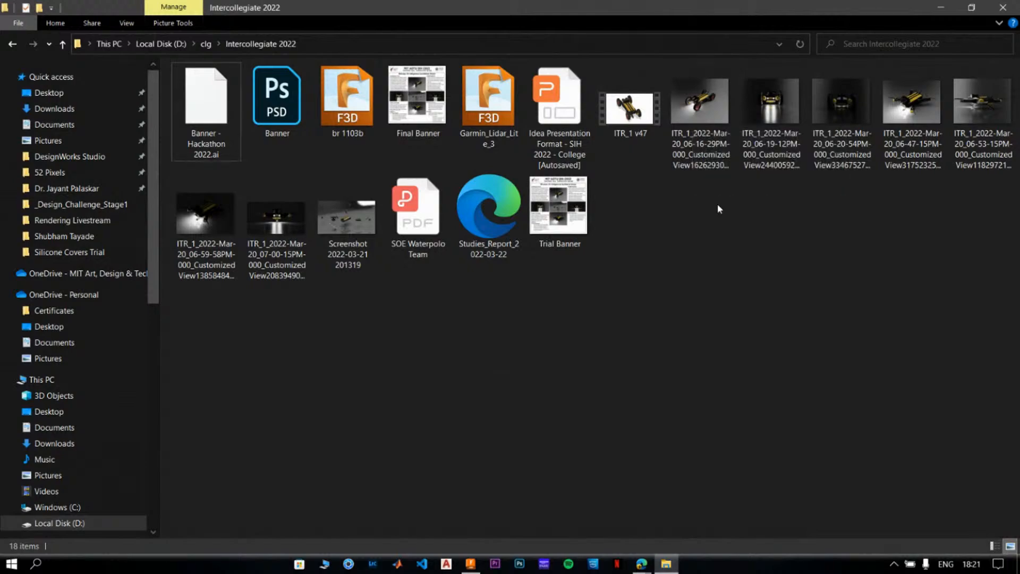
{"action": "left_click", "coordinate": [1014, 8]}
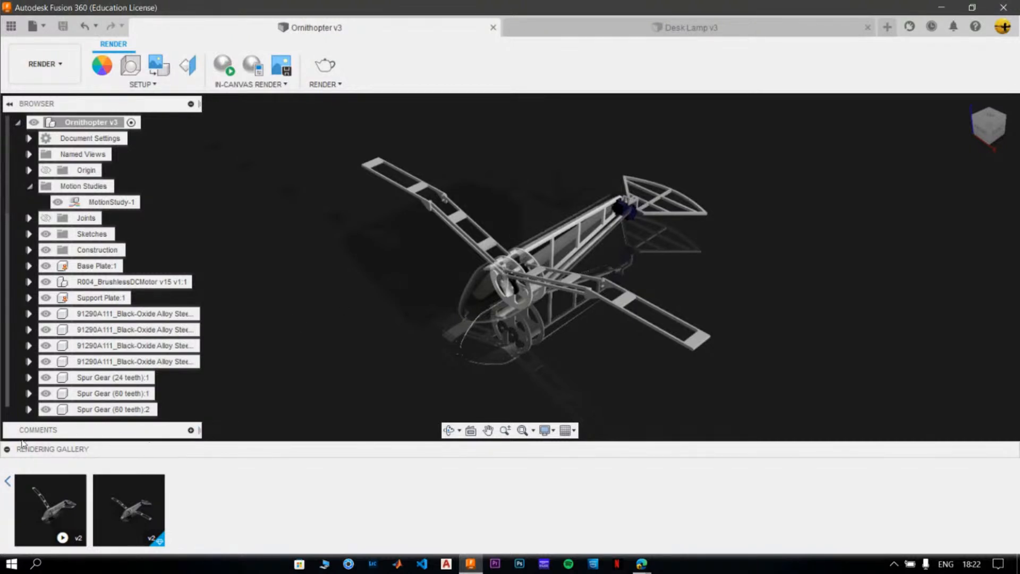
{"action": "left_click", "coordinate": [8, 450]}
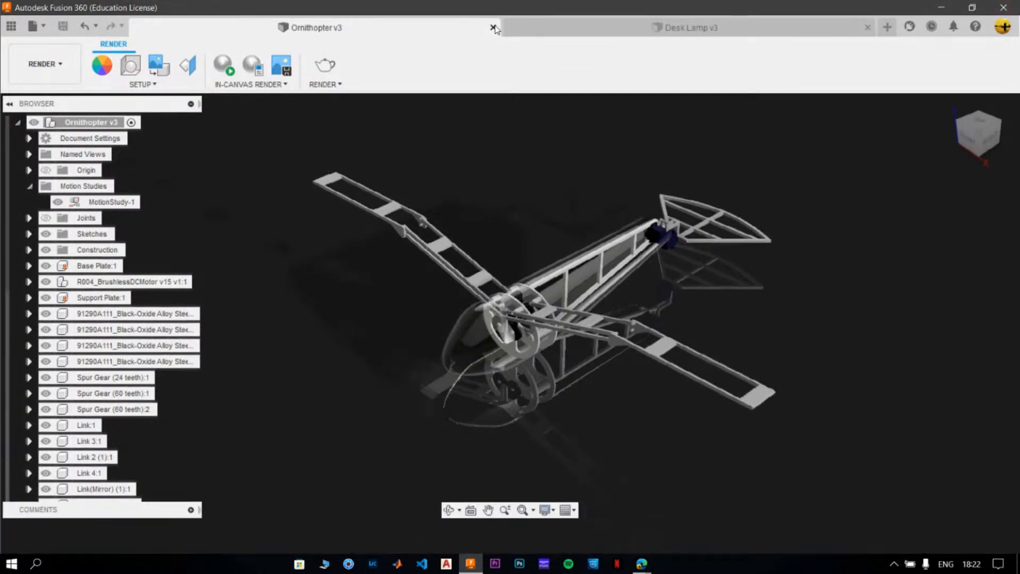
{"action": "left_click", "coordinate": [493, 28]}
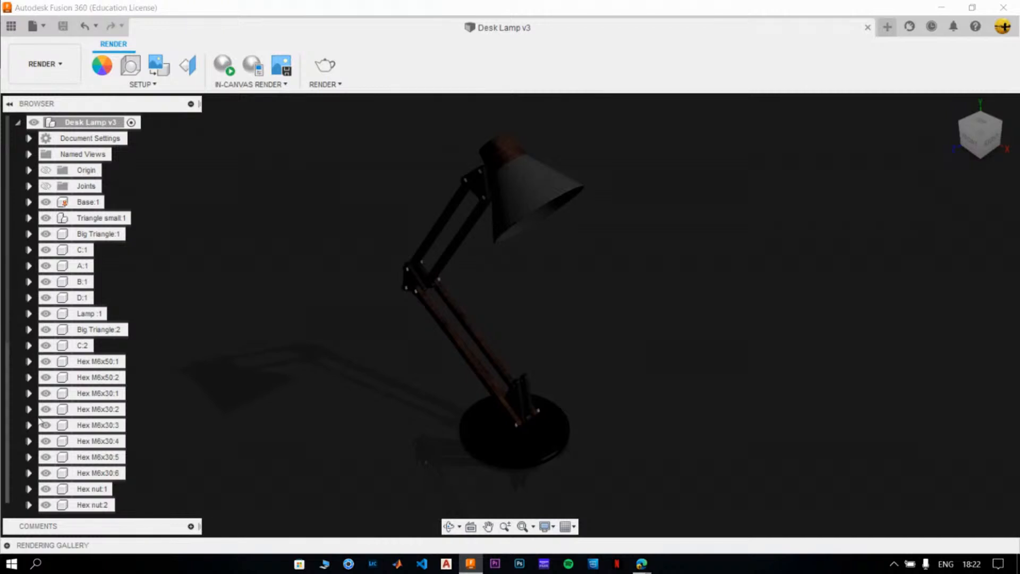
Expand the rendering gallery, preview the Desk Lamp render in progress and close the preview.
{"action": "left_click", "coordinate": [7, 546]}
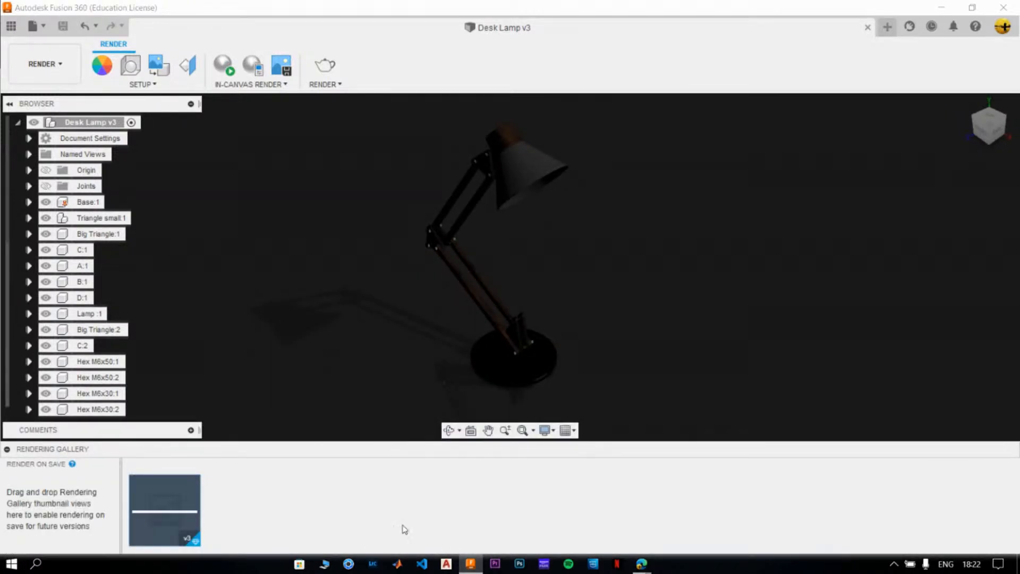
{"action": "mouse_move", "coordinate": [175, 506]}
{"action": "double_click", "coordinate": [167, 509]}
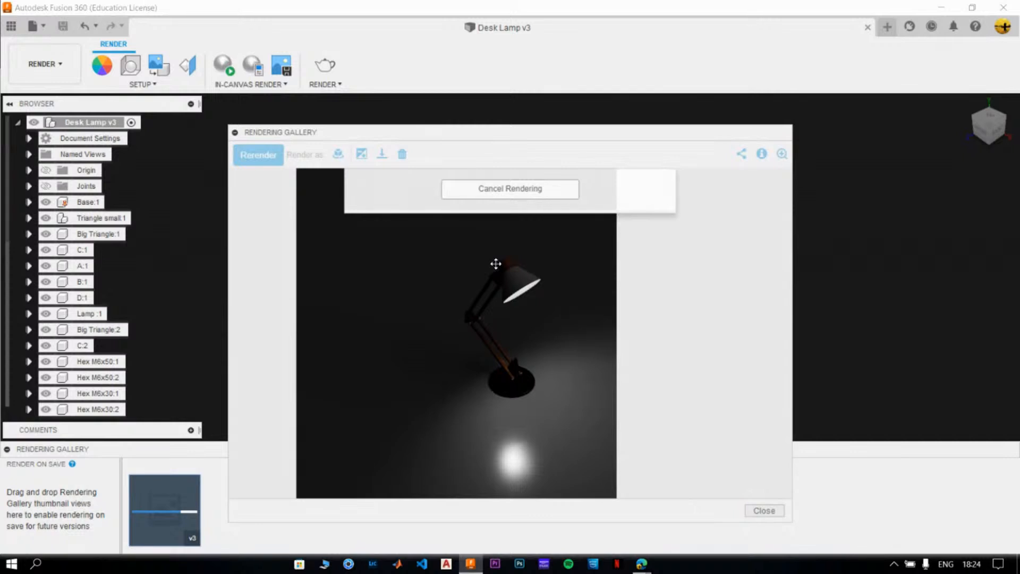
{"action": "left_click", "coordinate": [763, 512]}
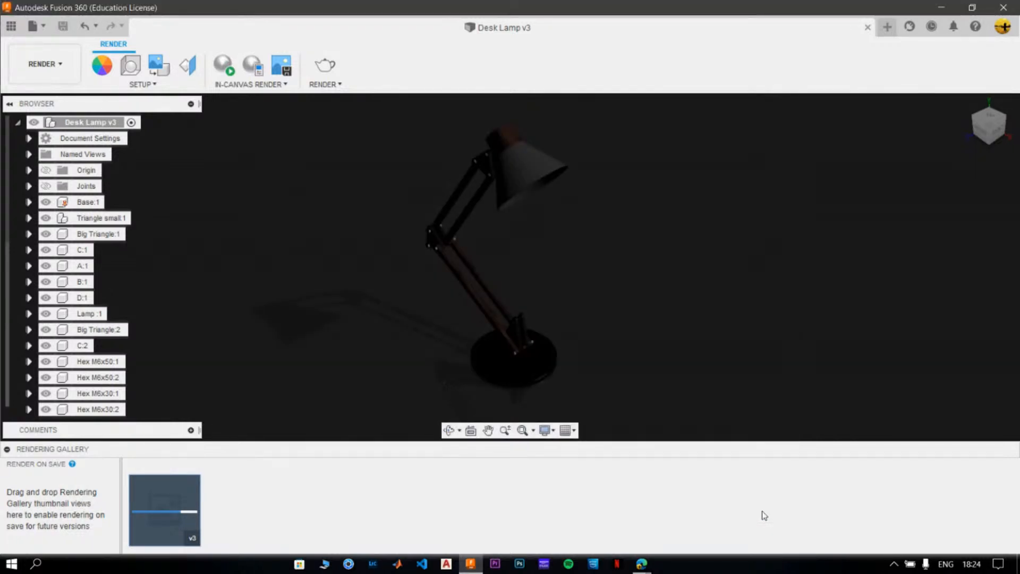
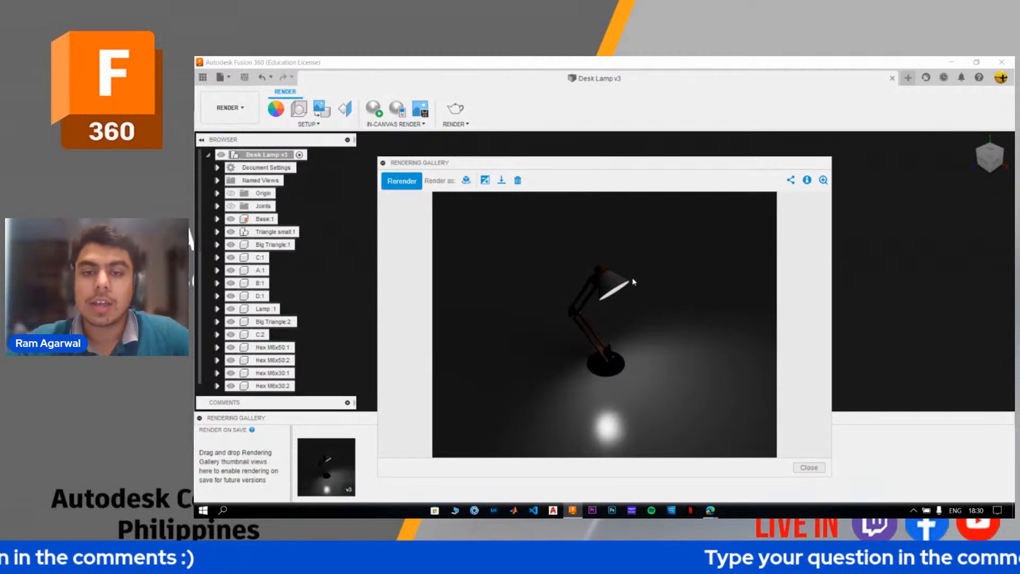
Switch to the StreamYard browser window and return to the Desk Lamp render in Fusion 360.
{"action": "mouse_move", "coordinate": [711, 510]}
{"action": "left_click", "coordinate": [650, 481]}
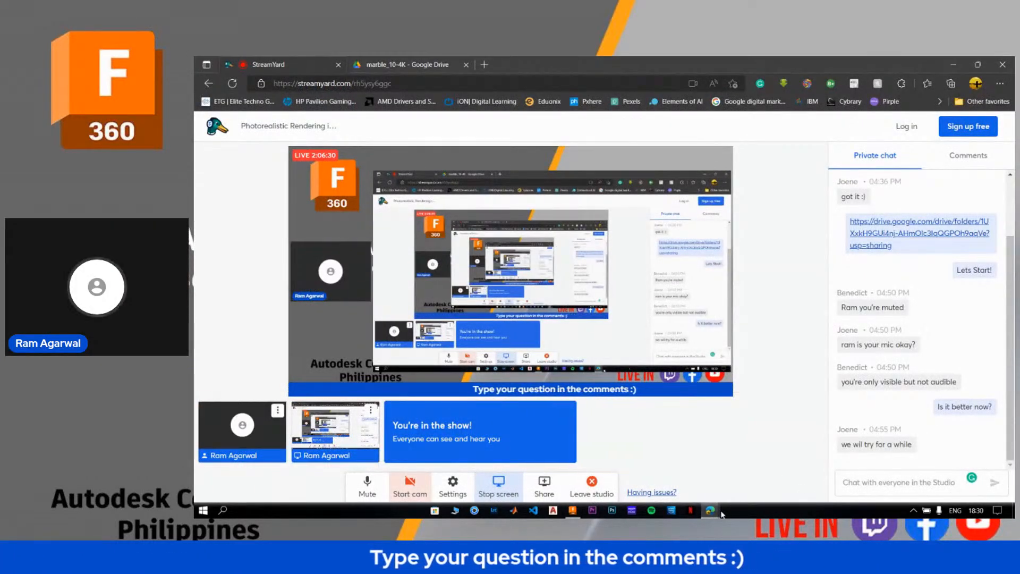
{"action": "key", "text": "alt+Tab"}
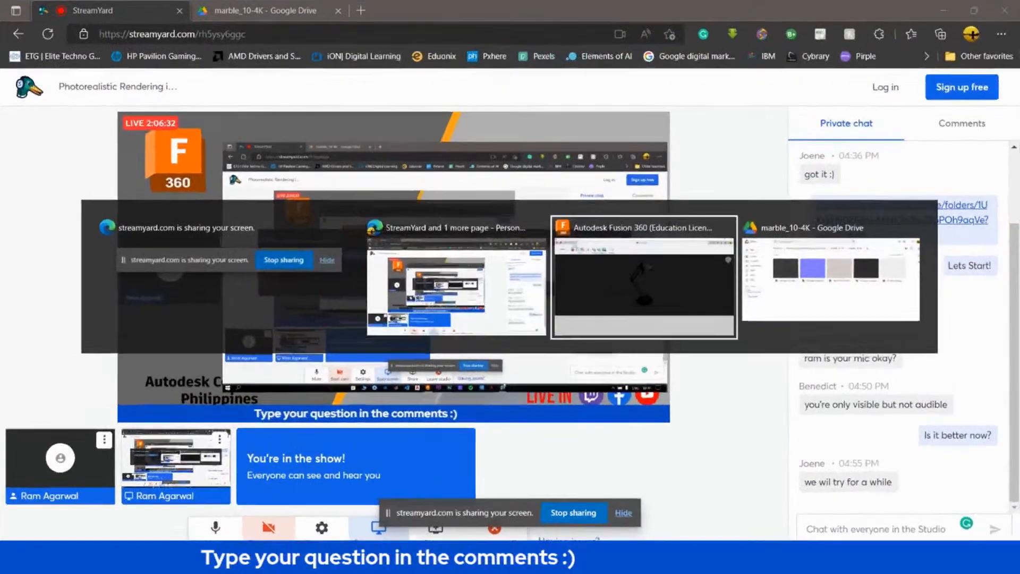
{"action": "left_click", "coordinate": [590, 274]}
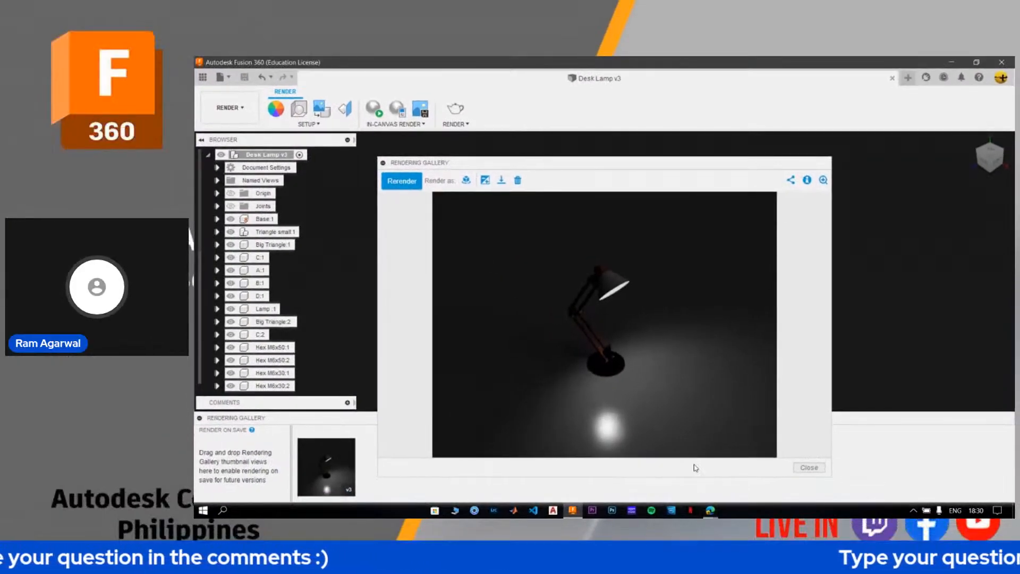
{"action": "left_click", "coordinate": [623, 512]}
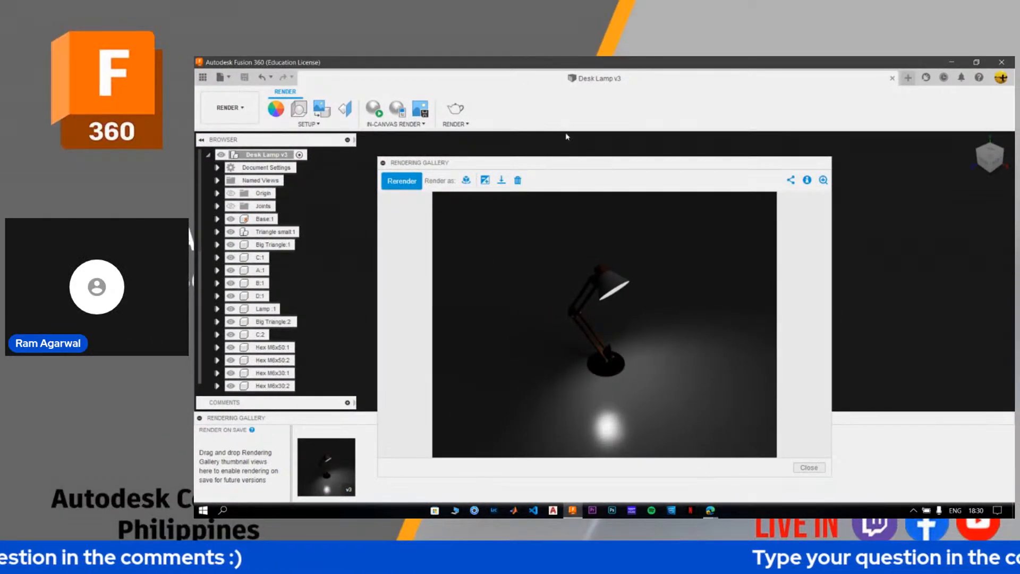
Download the finished Desk Lamp render as a PNG image into the Rendering Livestream folder and close its preview.
{"action": "left_click", "coordinate": [501, 180]}
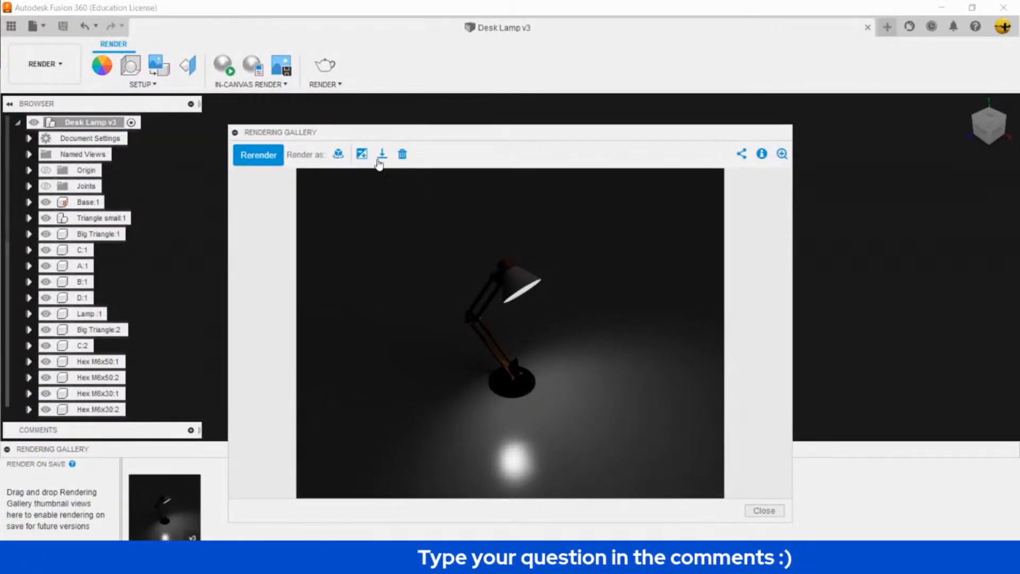
{"action": "left_click", "coordinate": [382, 155]}
{"action": "left_click", "coordinate": [427, 174]}
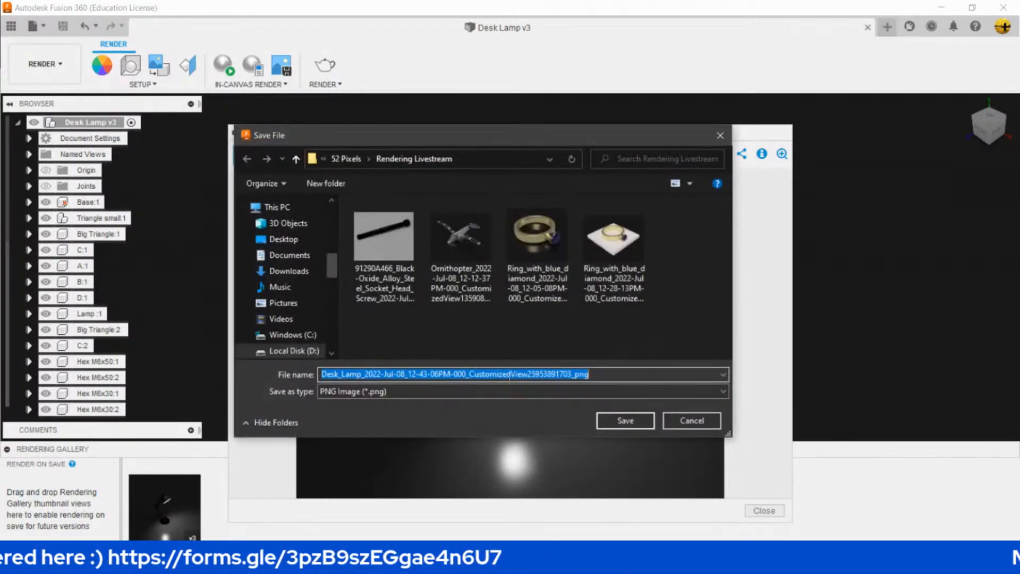
{"action": "left_click", "coordinate": [627, 420]}
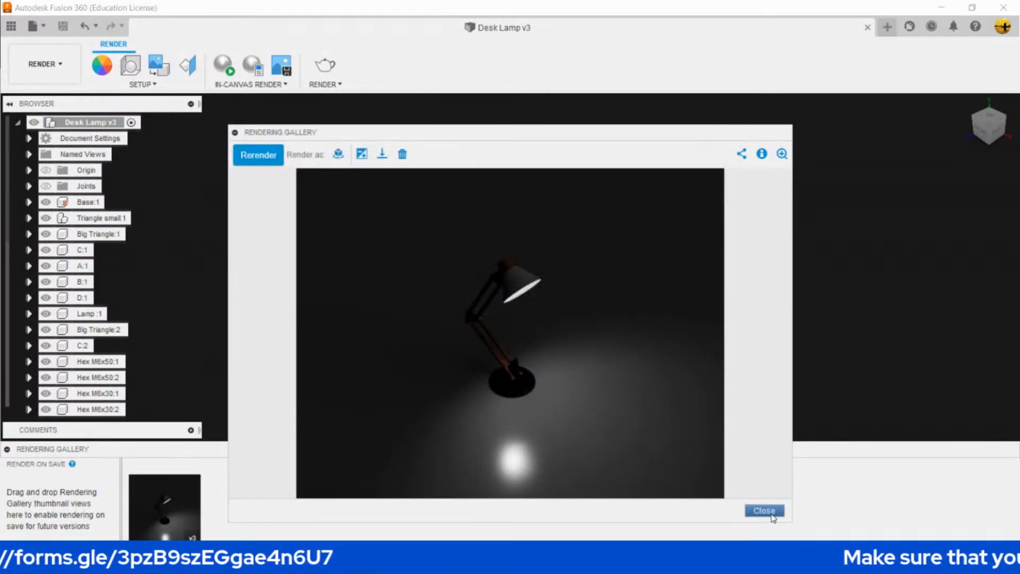
{"action": "left_click", "coordinate": [764, 511]}
Open the Desk Lamp render from the Rendering Livestream folder in Photos.
{"action": "key", "text": "super+e"}
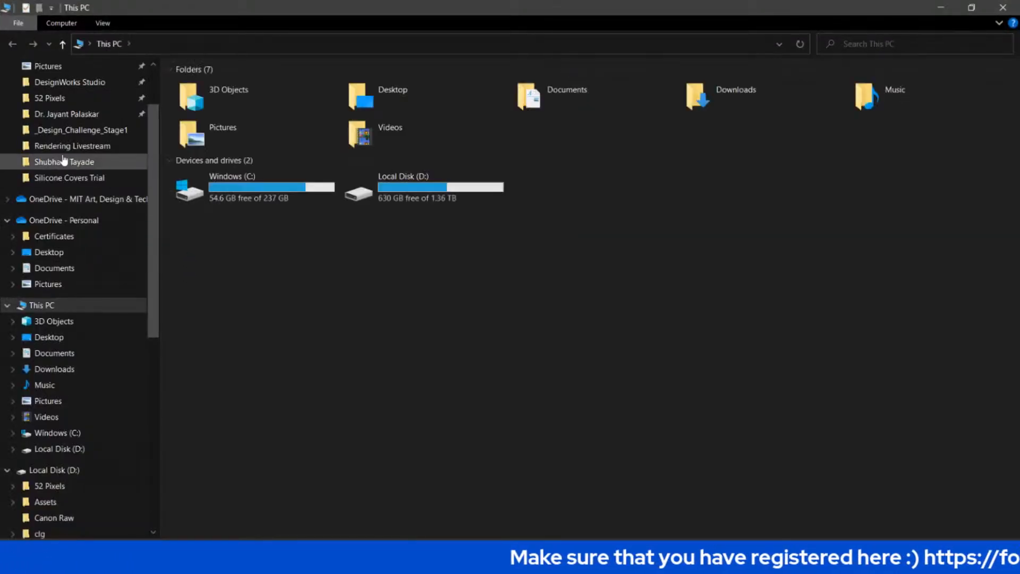
{"action": "left_click", "coordinate": [89, 152]}
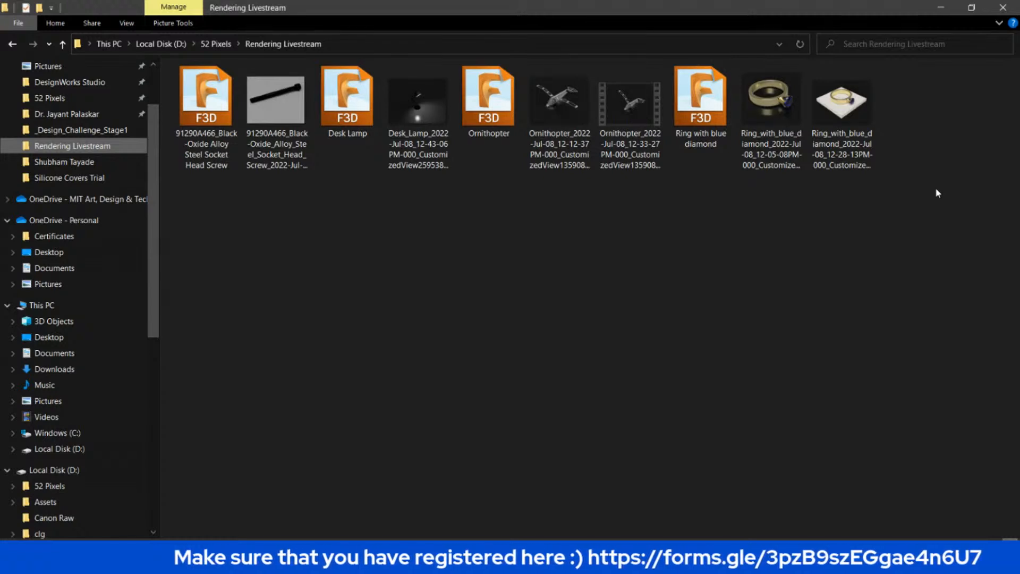
{"action": "left_click", "coordinate": [433, 153]}
{"action": "double_click", "coordinate": [438, 131]}
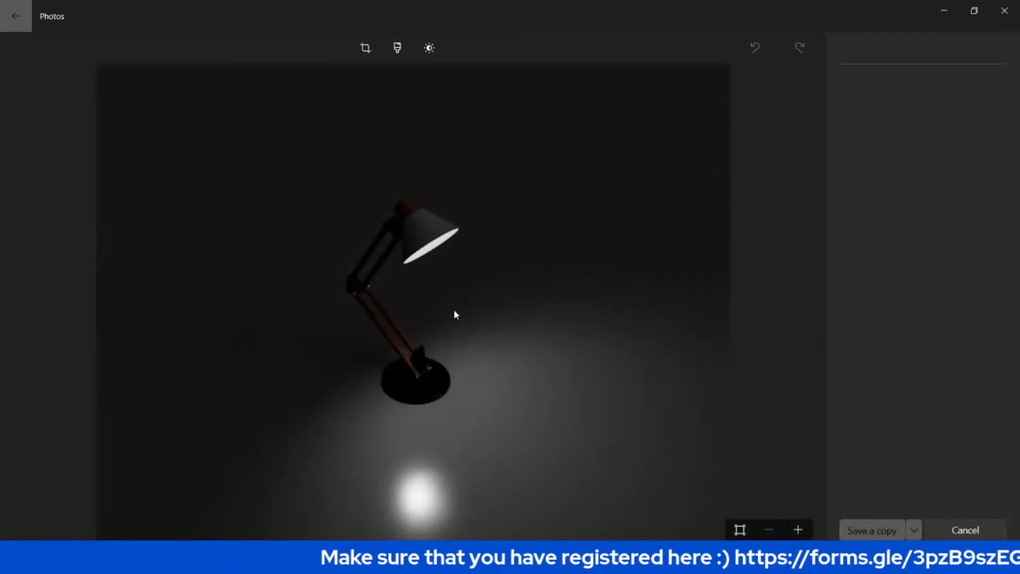
Crop the desk lamp image closely around the lamp, excluding the bright reflection below it, and save over the original file.
{"action": "left_click_drag", "start_coordinate": [130, 96], "coordinate": [276, 192]}
{"action": "left_click_drag", "start_coordinate": [687, 529], "coordinate": [539, 396]}
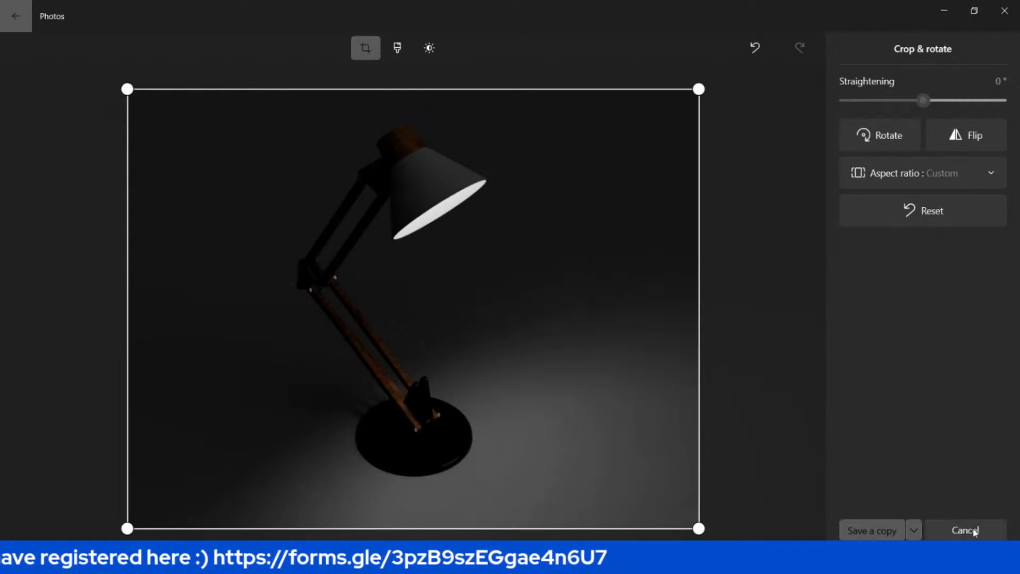
{"action": "left_click", "coordinate": [911, 533]}
{"action": "left_click", "coordinate": [884, 508]}
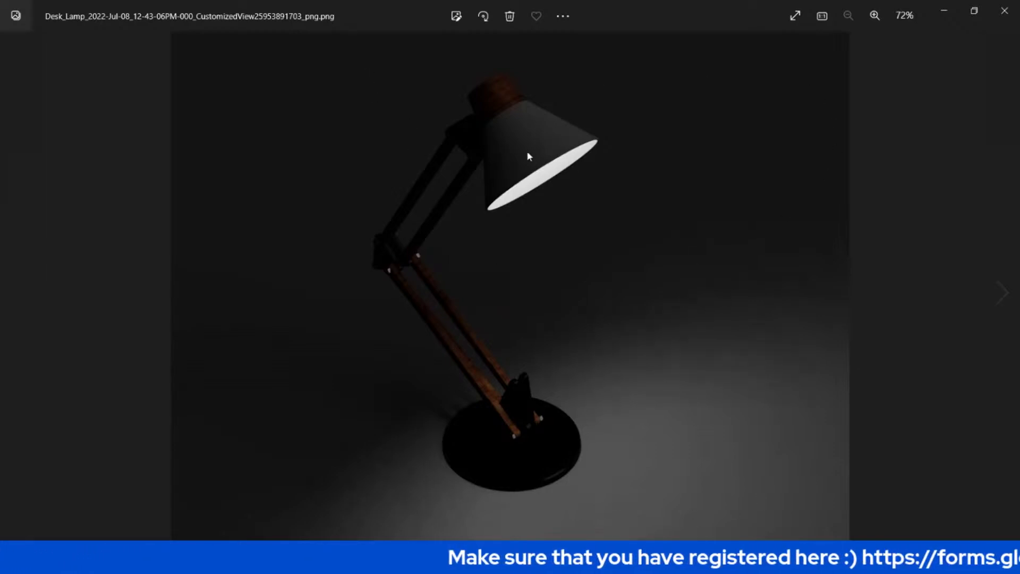
Close the lamp image and its folder window, and collapse the rendering gallery in Fusion 360.
{"action": "left_click", "coordinate": [1005, 11]}
{"action": "left_click", "coordinate": [1003, 8]}
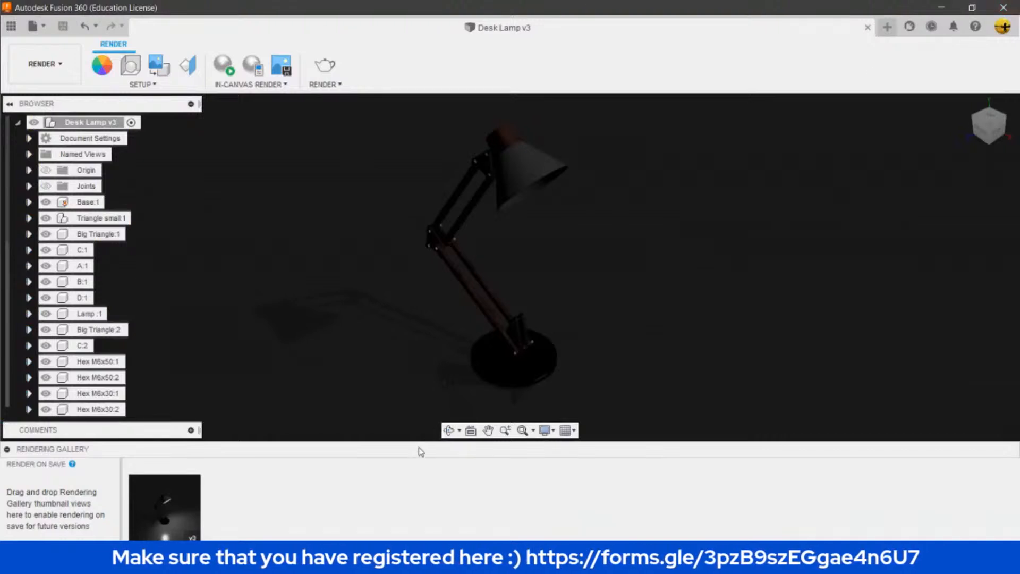
{"action": "left_click", "coordinate": [7, 450]}
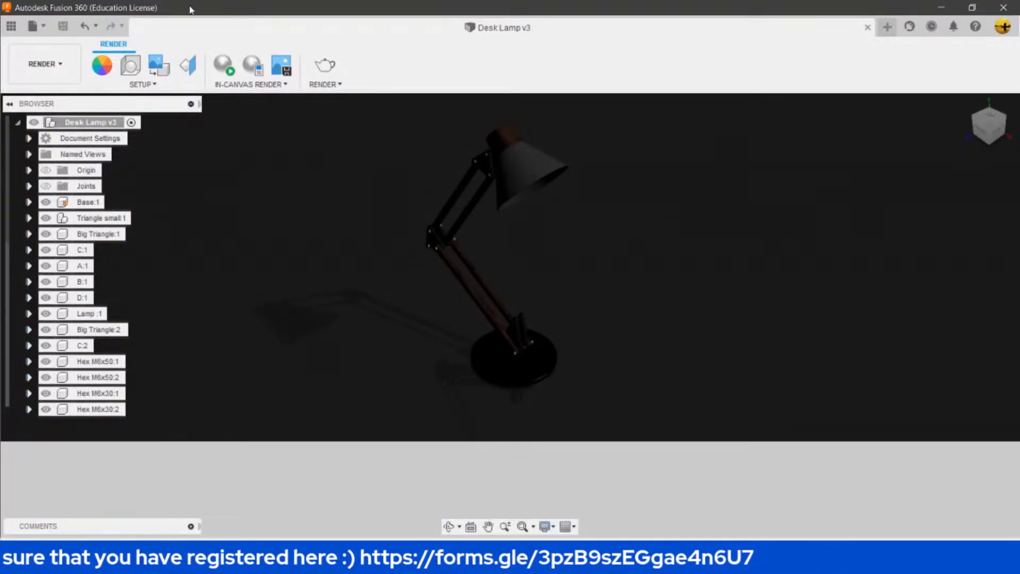
Look through the environment library in the Desk Lamp's scene settings and close the settings.
{"action": "left_click", "coordinate": [130, 64]}
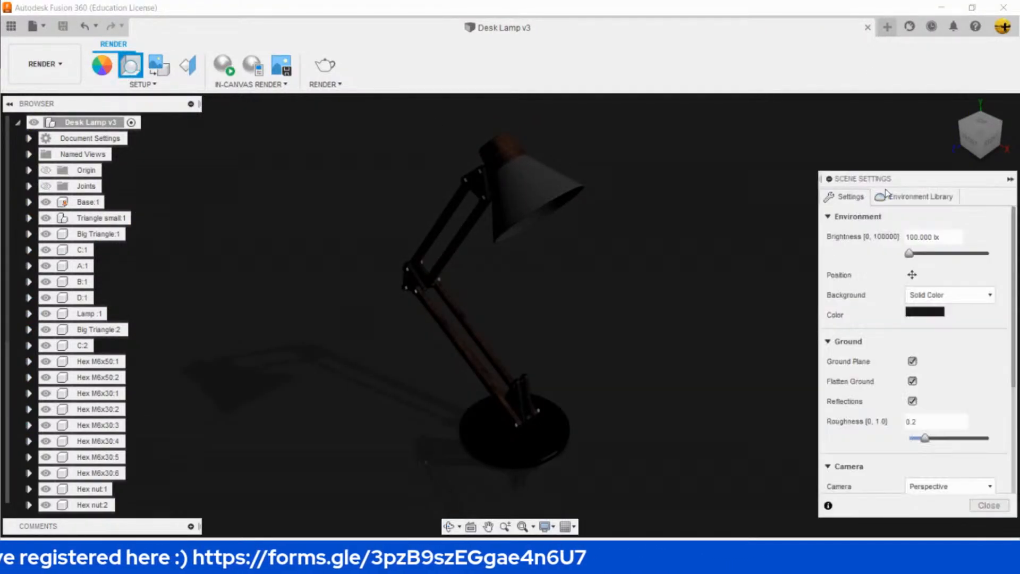
{"action": "left_click", "coordinate": [897, 197]}
{"action": "scroll", "coordinate": [951, 330], "scroll_direction": "down", "scroll_amount": 5}
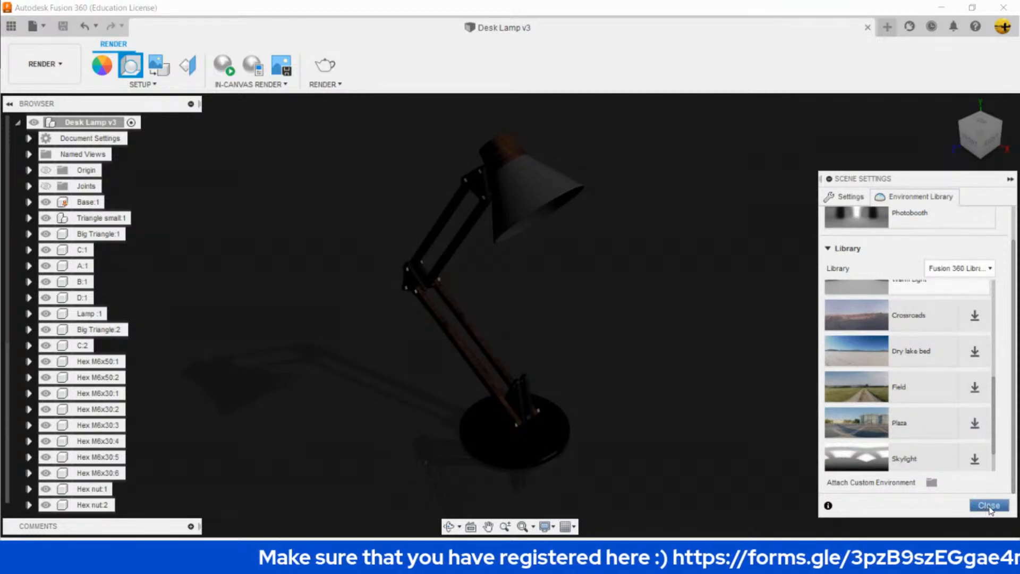
{"action": "left_click", "coordinate": [988, 506]}
Open the Ornithopter design from the Photorealistic Rendering using Fusion 360 project and switch to the Render workspace.
{"action": "left_click", "coordinate": [6, 26]}
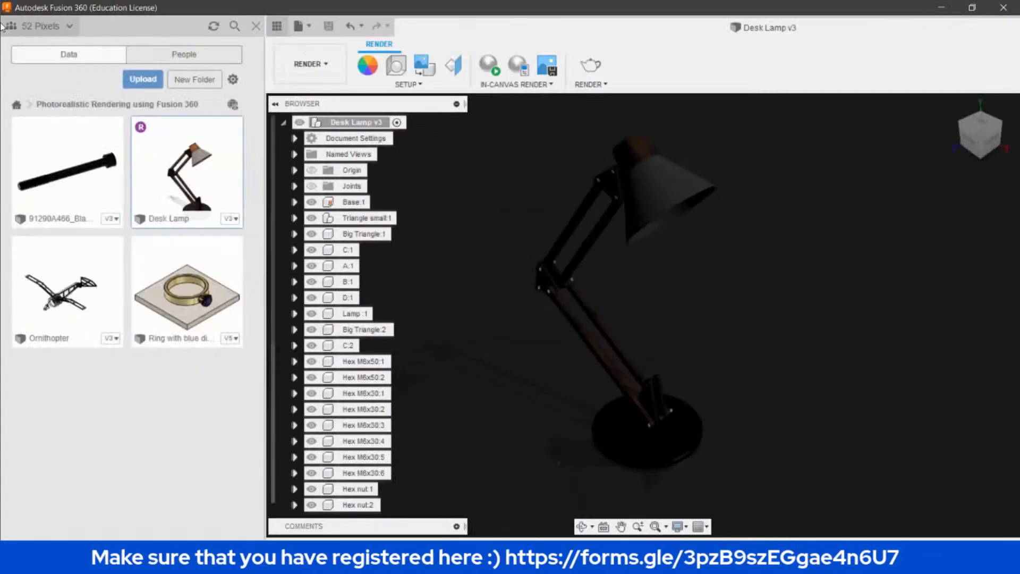
{"action": "double_click", "coordinate": [118, 291]}
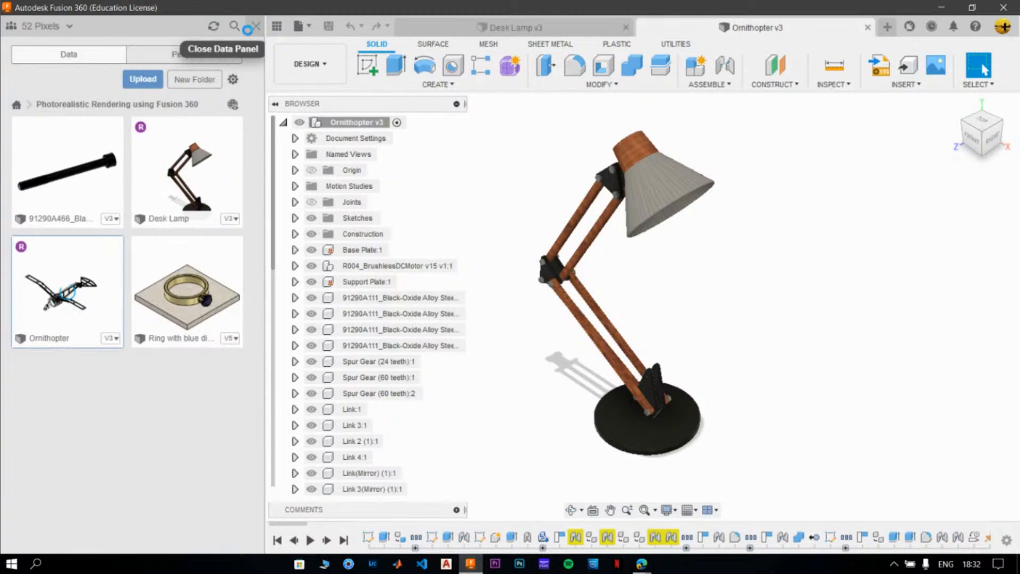
{"action": "left_click", "coordinate": [254, 26]}
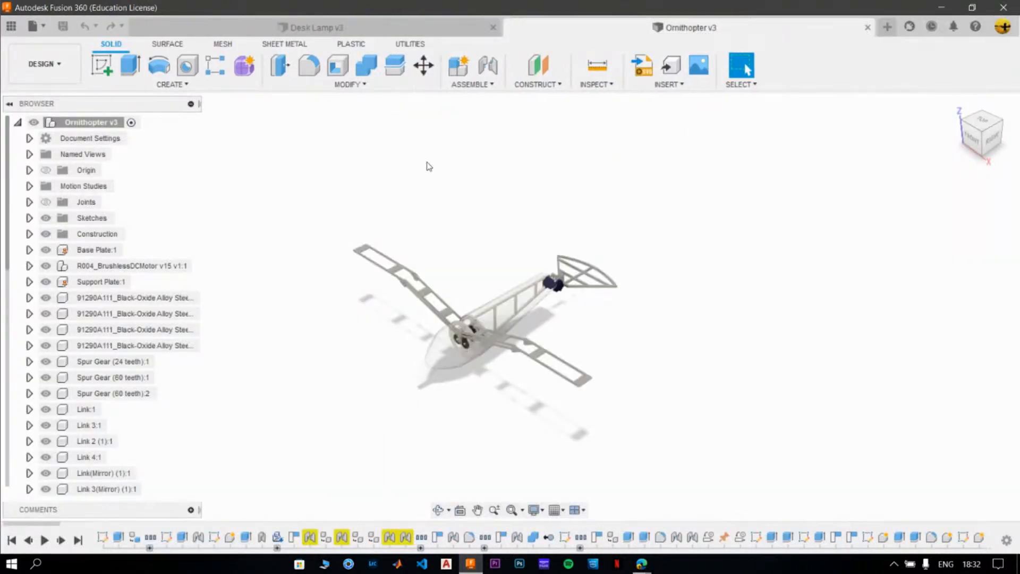
{"action": "left_click", "coordinate": [53, 63]}
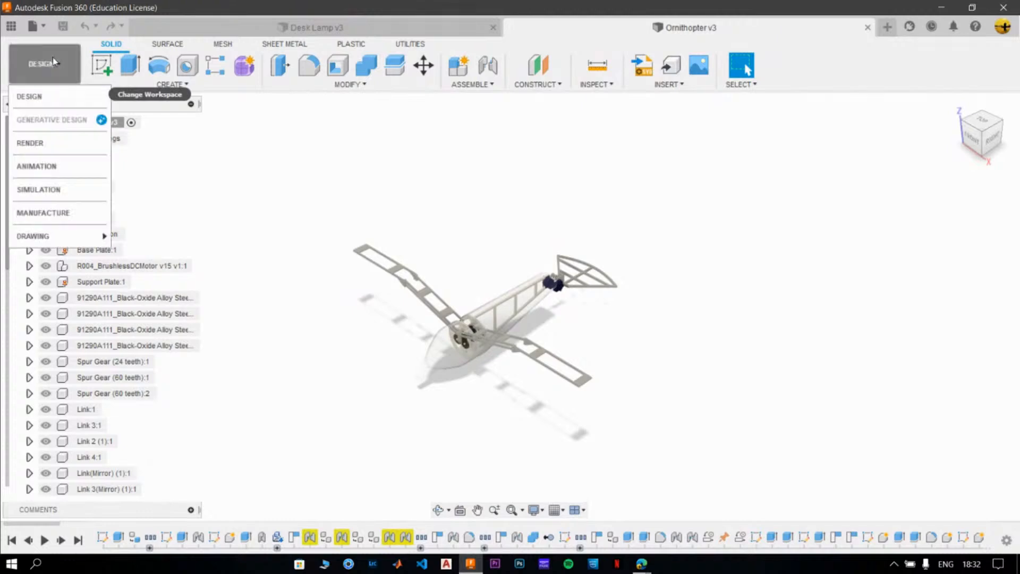
{"action": "left_click", "coordinate": [61, 142]}
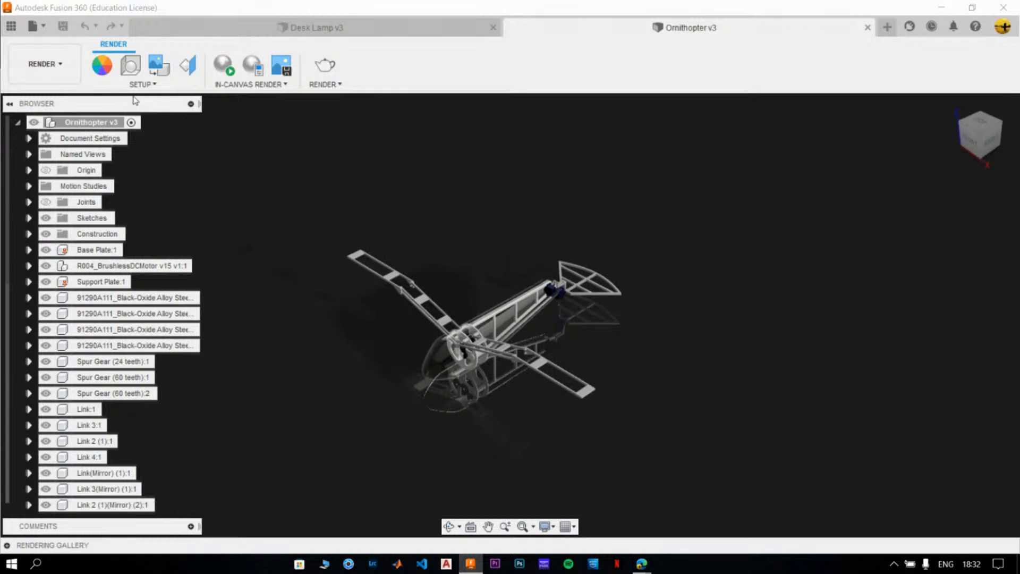
Download the Field environment from the Fusion 360 library and apply it to the Ornithopter scene.
{"action": "left_click", "coordinate": [137, 73]}
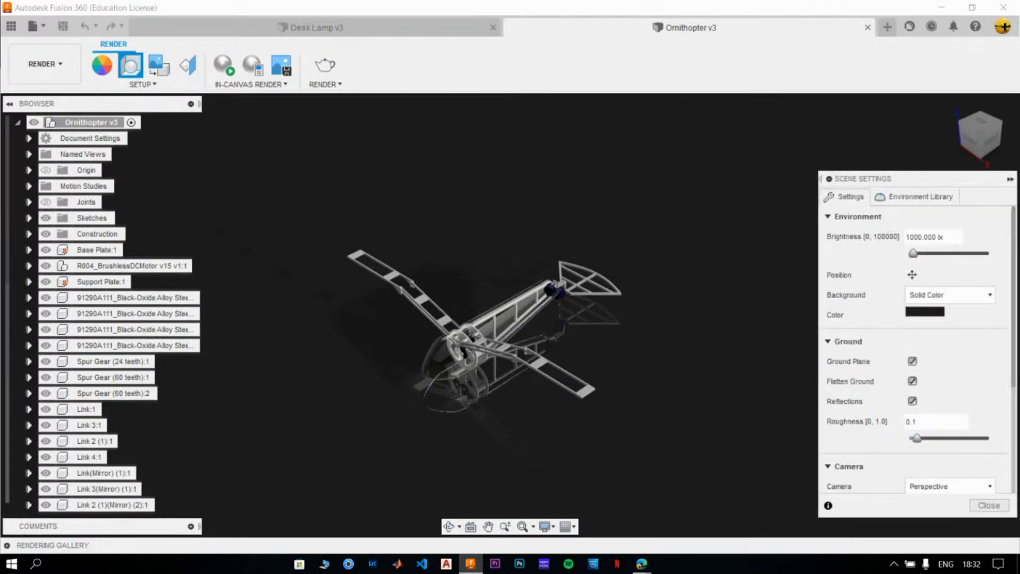
{"action": "left_click", "coordinate": [904, 200]}
{"action": "scroll", "coordinate": [915, 330], "scroll_direction": "down", "scroll_amount": 3}
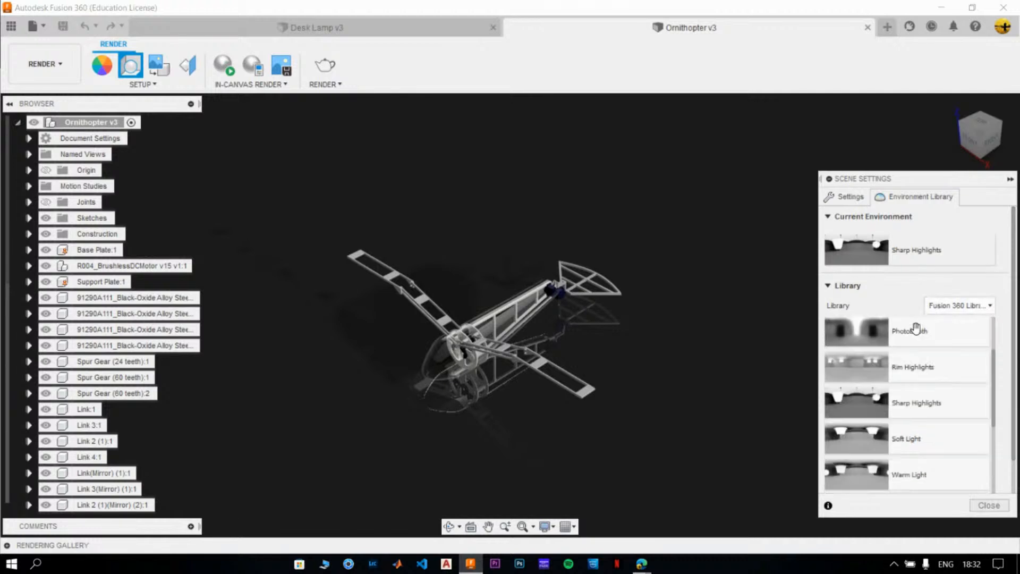
{"action": "scroll", "coordinate": [915, 331], "scroll_direction": "down", "scroll_amount": 2}
{"action": "scroll", "coordinate": [921, 406], "scroll_direction": "up", "scroll_amount": 1}
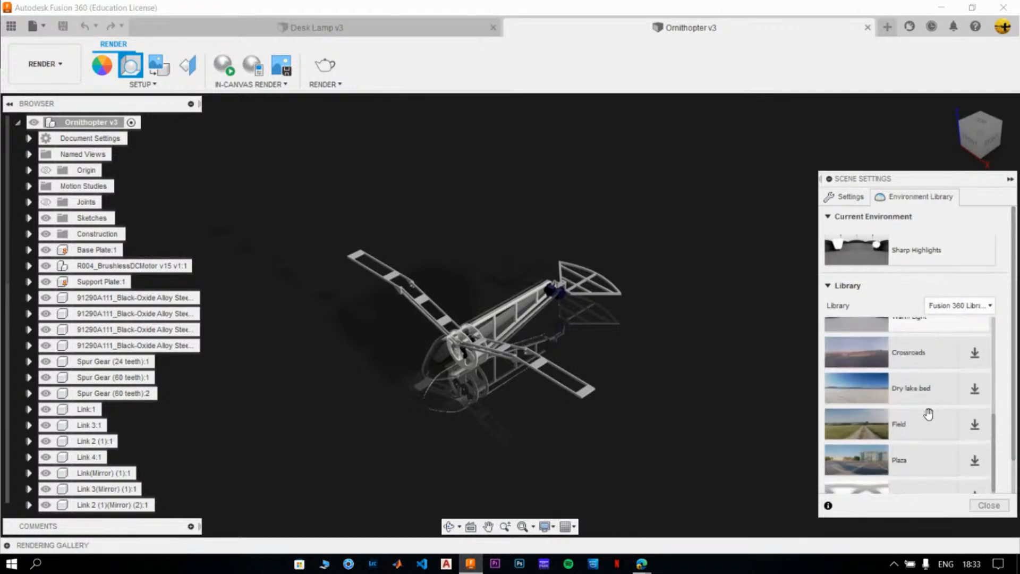
{"action": "scroll", "coordinate": [876, 408], "scroll_direction": "down", "scroll_amount": 1}
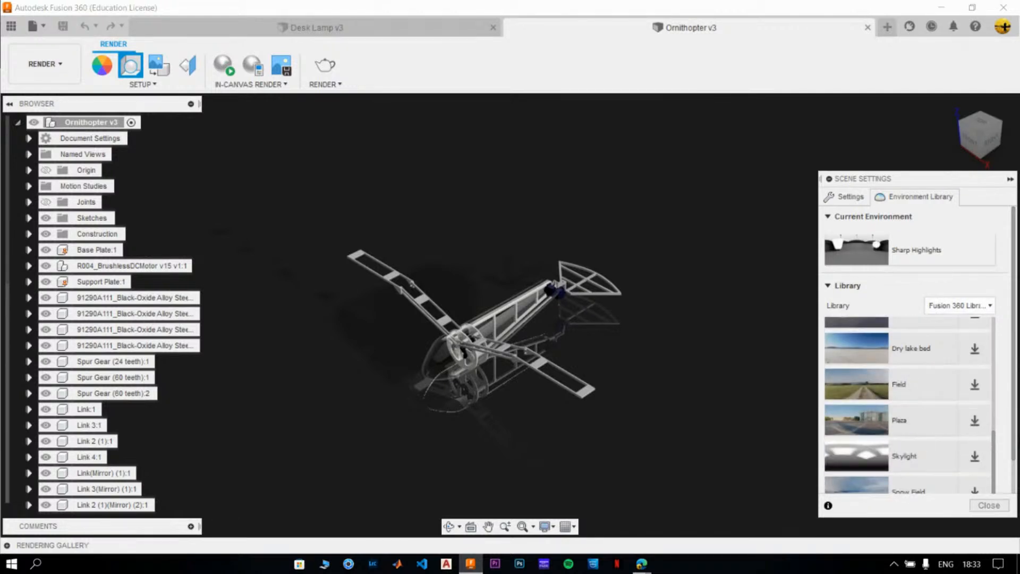
{"action": "left_click", "coordinate": [974, 384]}
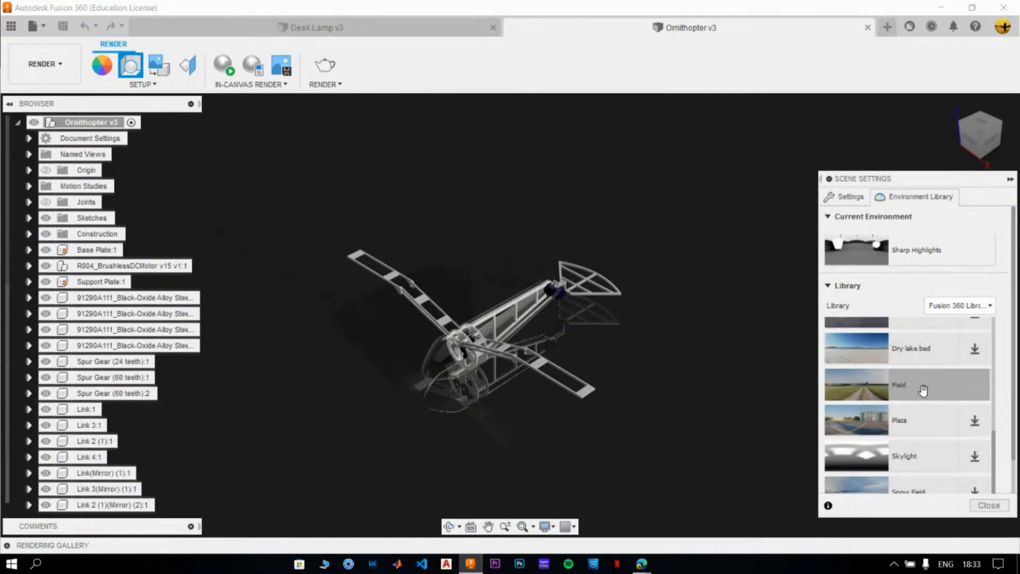
{"action": "left_click_drag", "start_coordinate": [911, 386], "coordinate": [739, 268]}
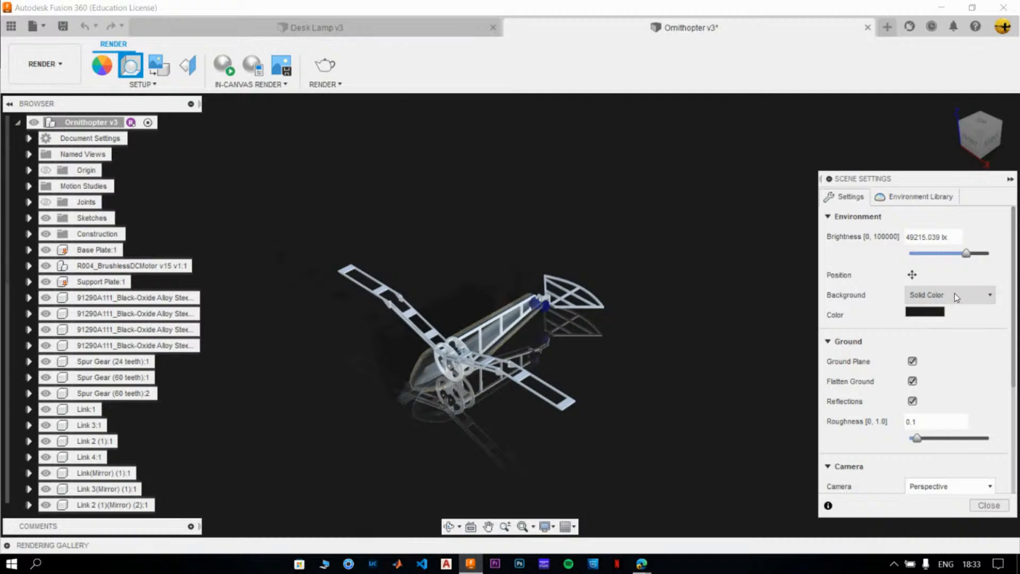
Set the Ornithopter scene's background to Environment, close the scene settings, and inspect the model against it.
{"action": "left_click", "coordinate": [956, 297]}
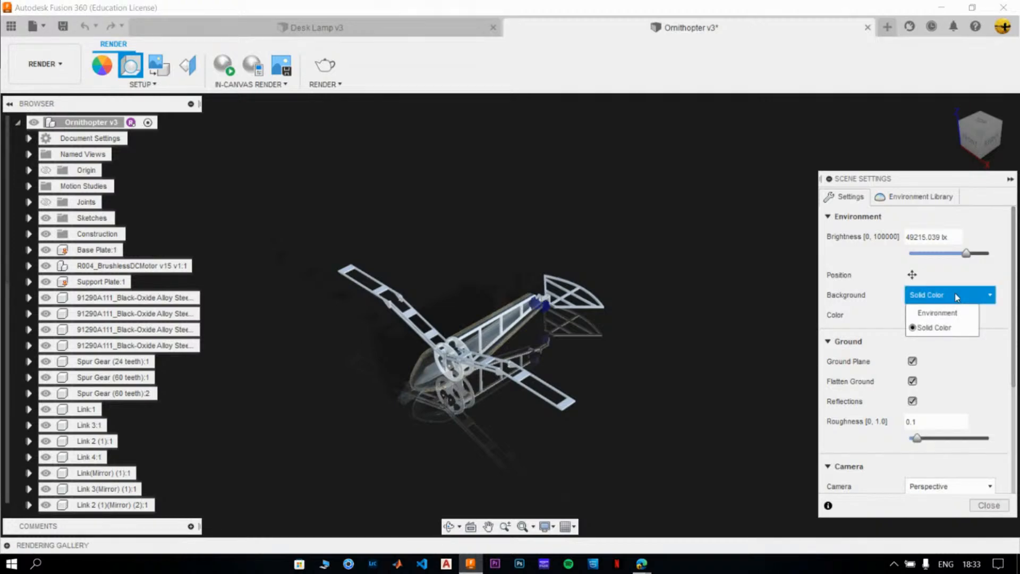
{"action": "left_click", "coordinate": [938, 312]}
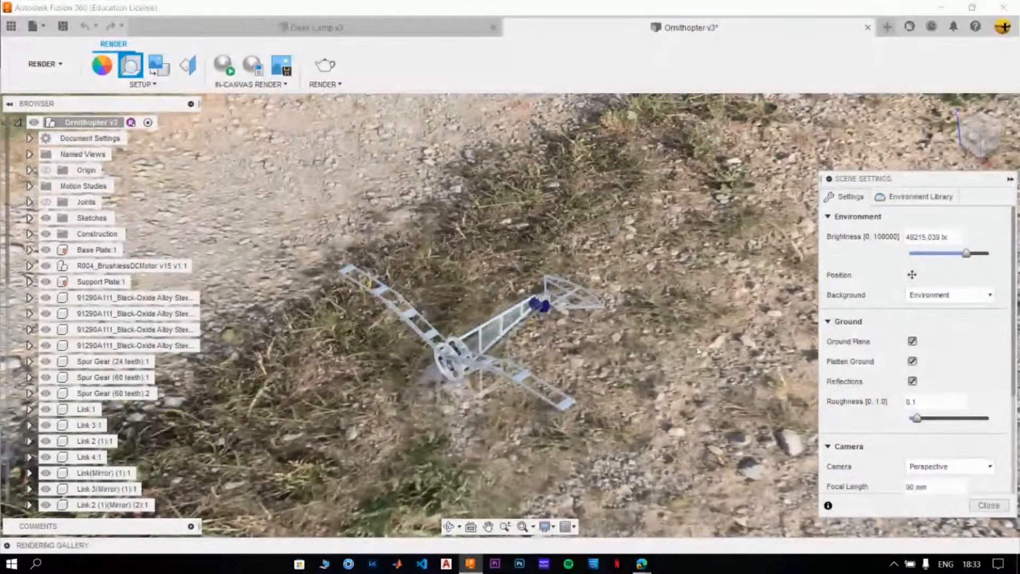
{"action": "left_click", "coordinate": [988, 505]}
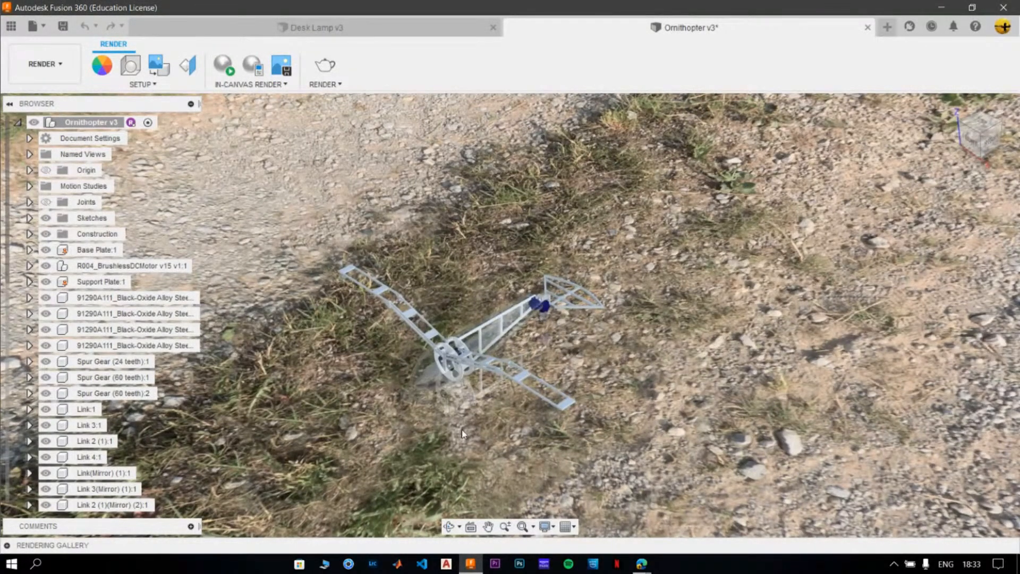
{"action": "scroll", "coordinate": [446, 394], "scroll_direction": "up", "scroll_amount": 5}
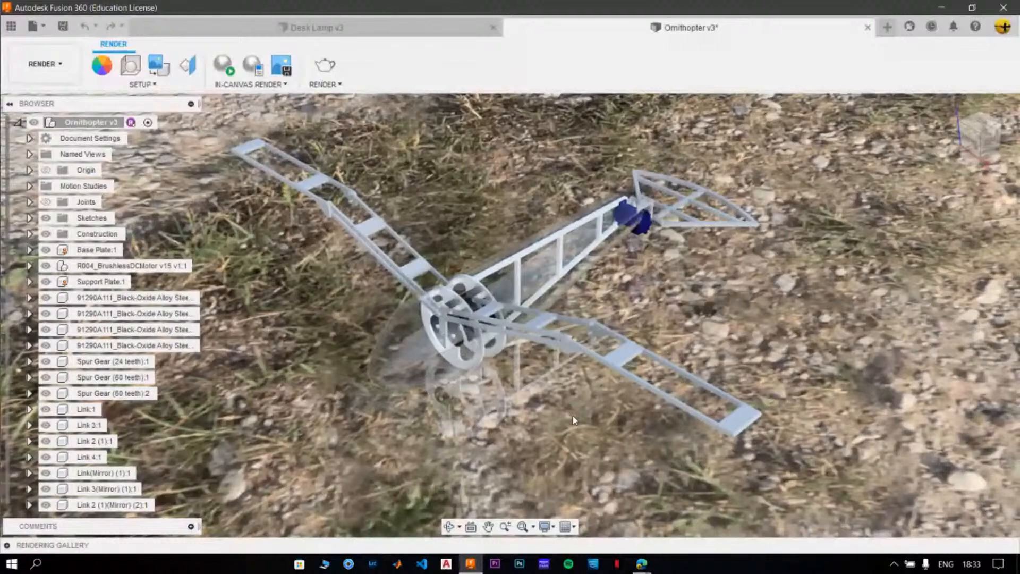
{"action": "scroll", "coordinate": [573, 420], "scroll_direction": "down", "scroll_amount": 2}
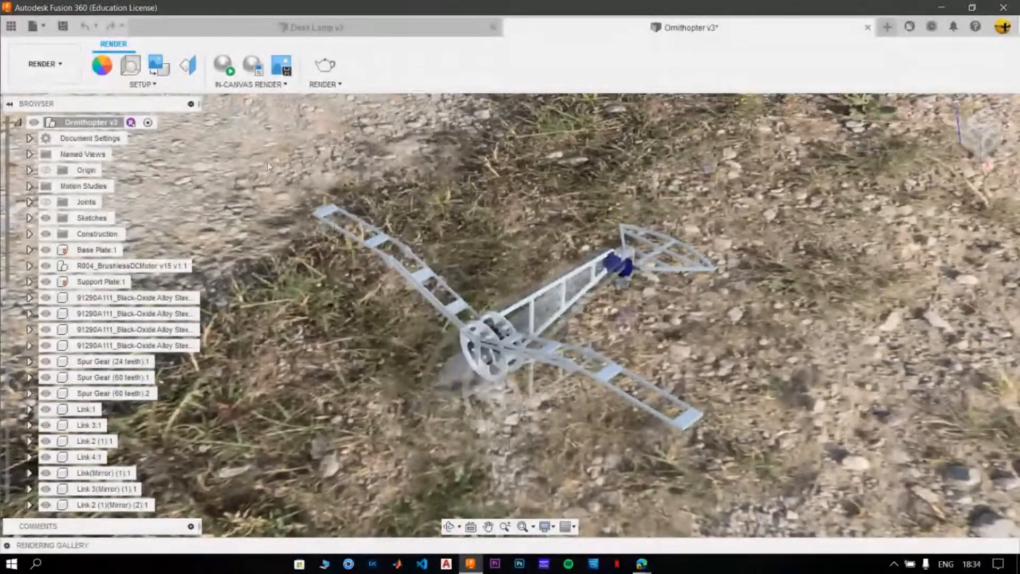
Turn off Flatten Ground and Reflections in the scene settings, and try the scene without the ground plane before undoing that change.
{"action": "left_click", "coordinate": [130, 66]}
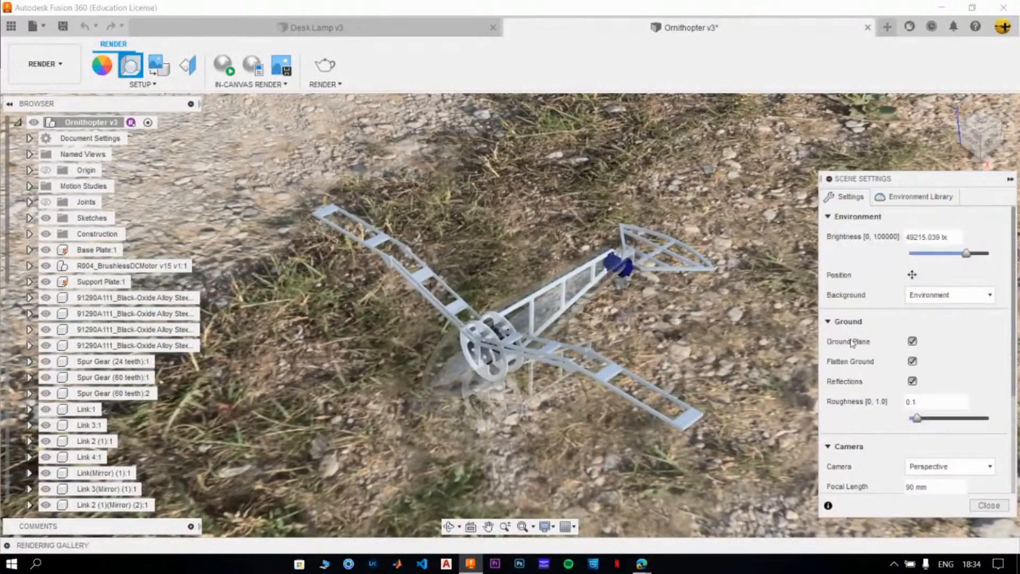
{"action": "left_click", "coordinate": [914, 361]}
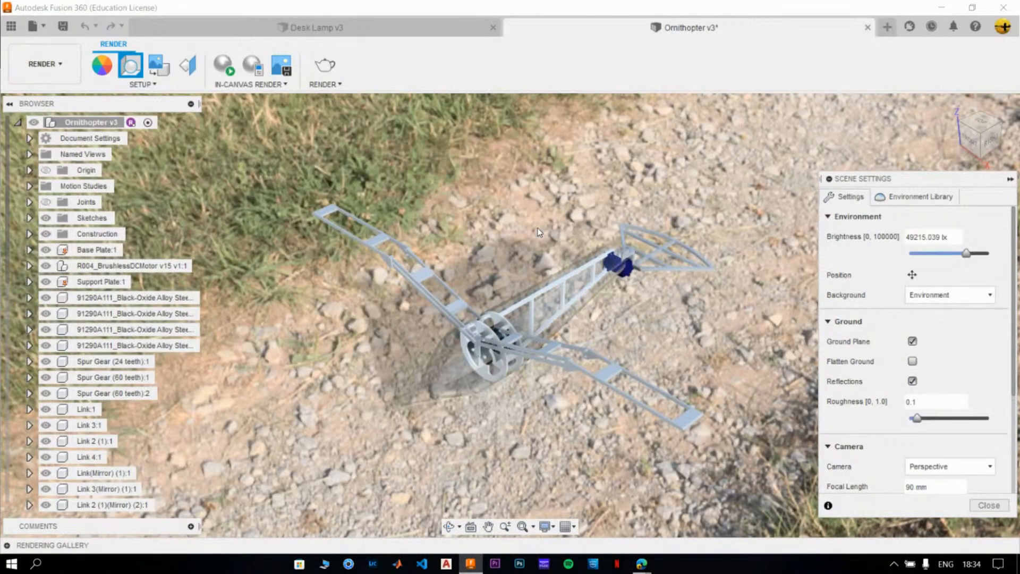
{"action": "left_click", "coordinate": [912, 380]}
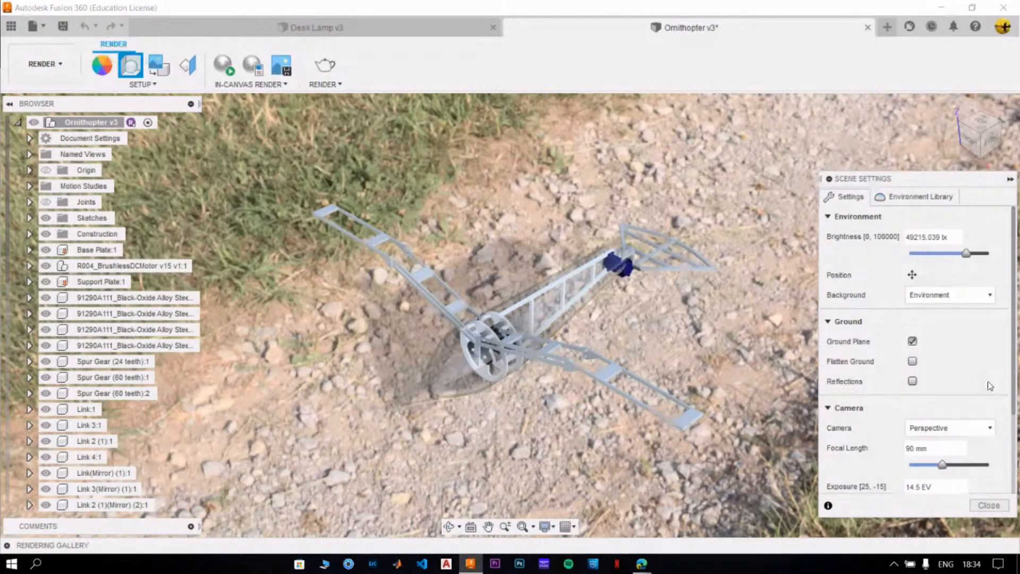
{"action": "left_click", "coordinate": [913, 341]}
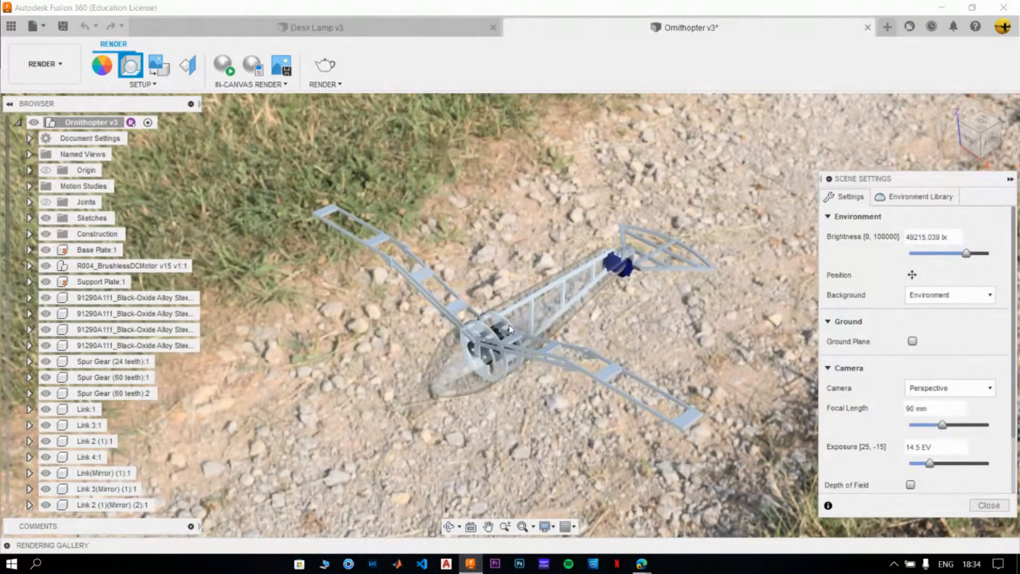
{"action": "key", "text": "ctrl+z"}
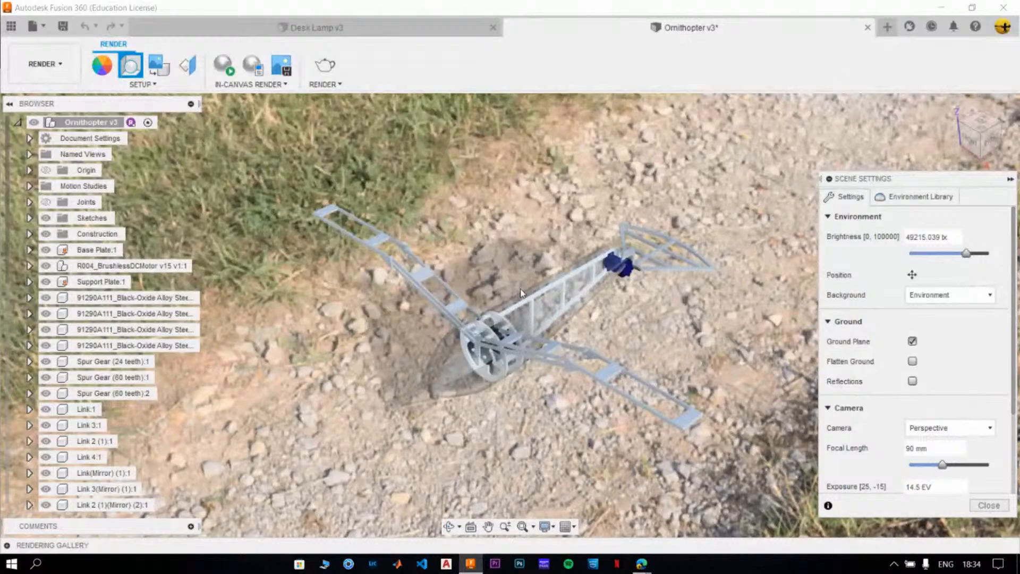
Rotate the environment to about -39.8 degrees around the ornithopter and close the scene settings.
{"action": "left_click", "coordinate": [912, 274]}
{"action": "left_click_drag", "start_coordinate": [820, 392], "coordinate": [873, 389]}
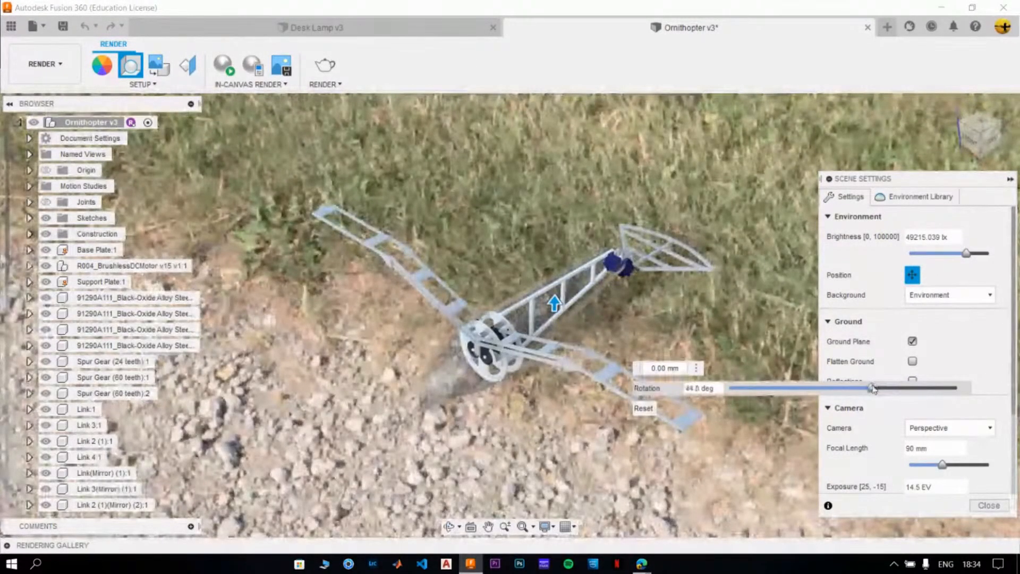
{"action": "left_click_drag", "start_coordinate": [874, 389], "coordinate": [823, 388]}
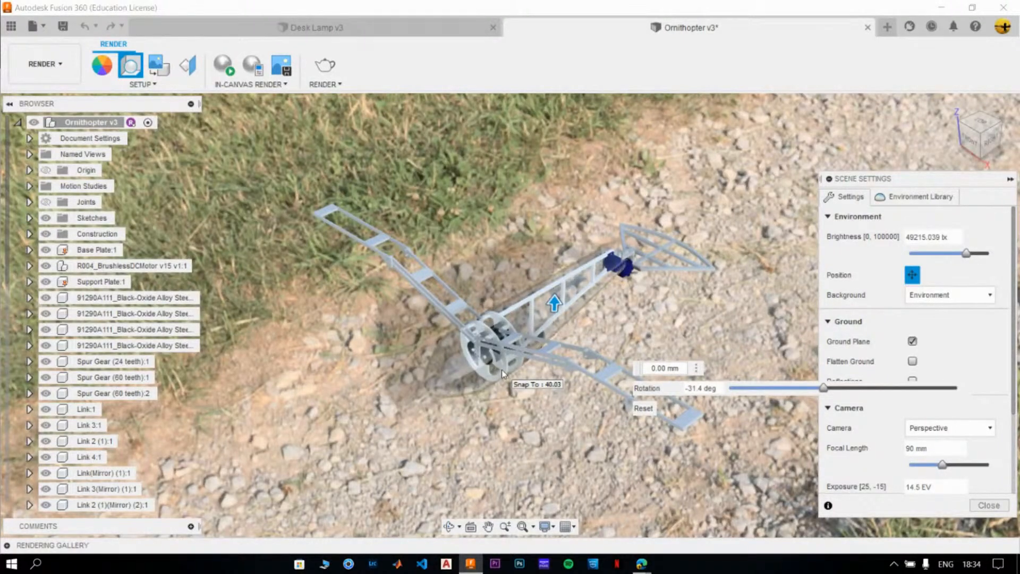
{"action": "left_click_drag", "start_coordinate": [824, 388], "coordinate": [819, 388]}
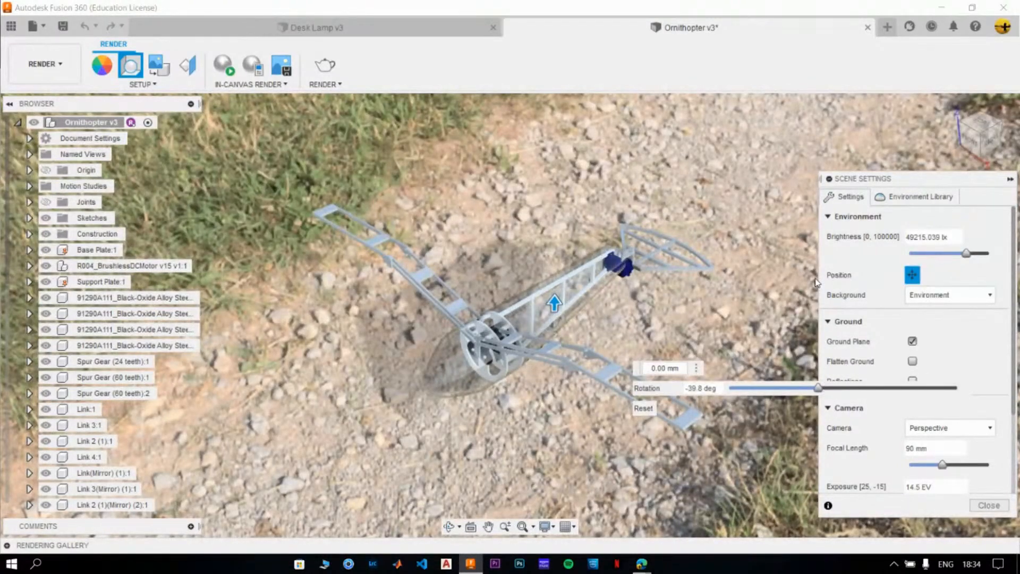
{"action": "left_click", "coordinate": [915, 275]}
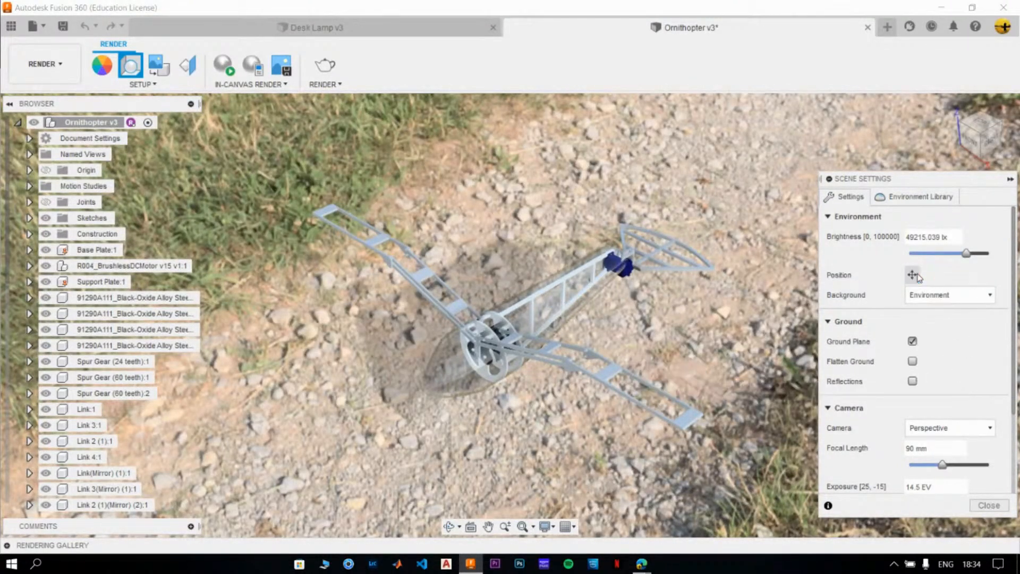
{"action": "left_click", "coordinate": [989, 505]}
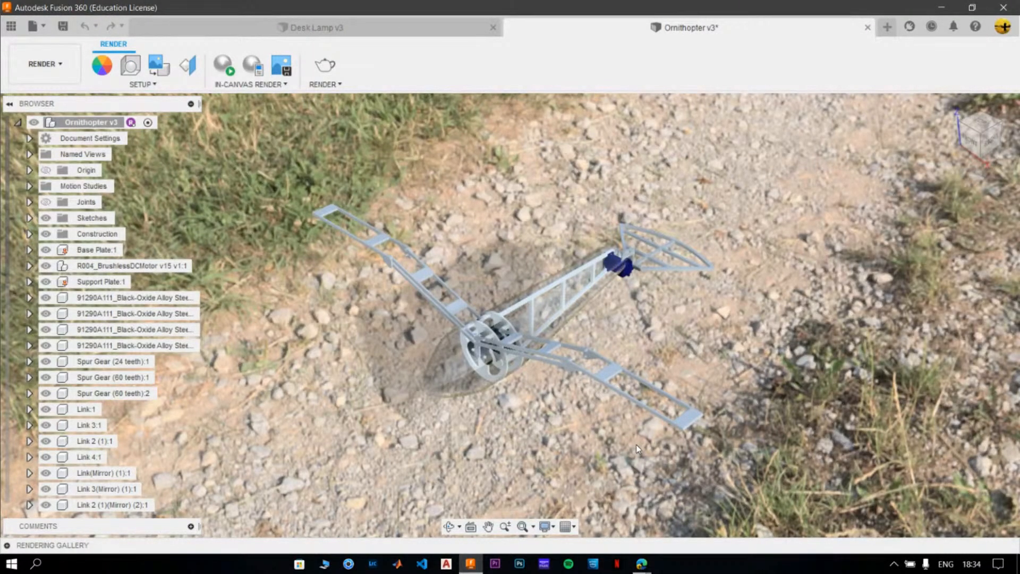
Compose a low-angle camera view with the ornithopter small over the gravel path beside the grass.
{"action": "middle_click_drag", "start_coordinate": [636, 445], "coordinate": [542, 443], "text": "shift"}
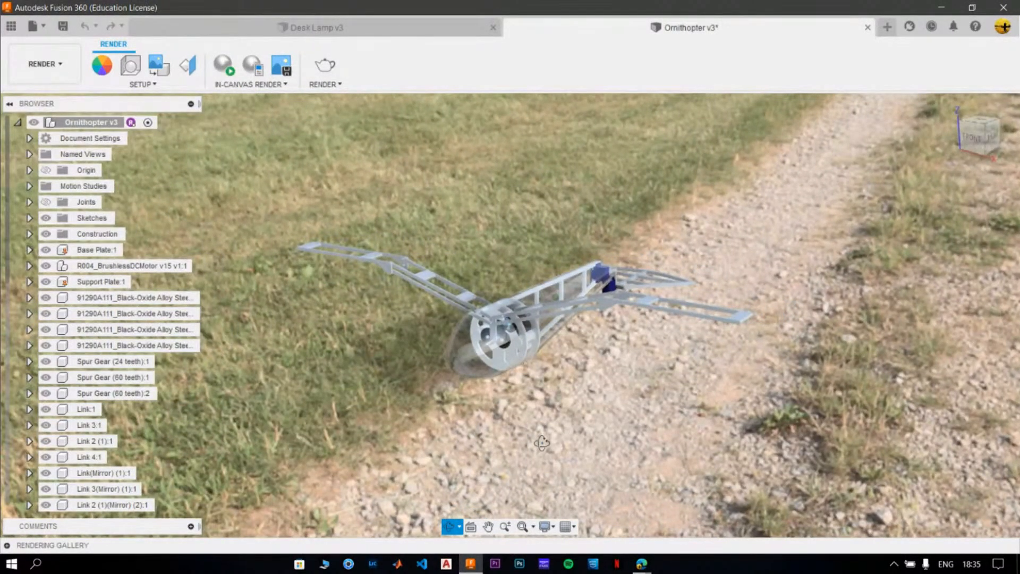
{"action": "middle_click_drag", "start_coordinate": [541, 442], "coordinate": [714, 396]}
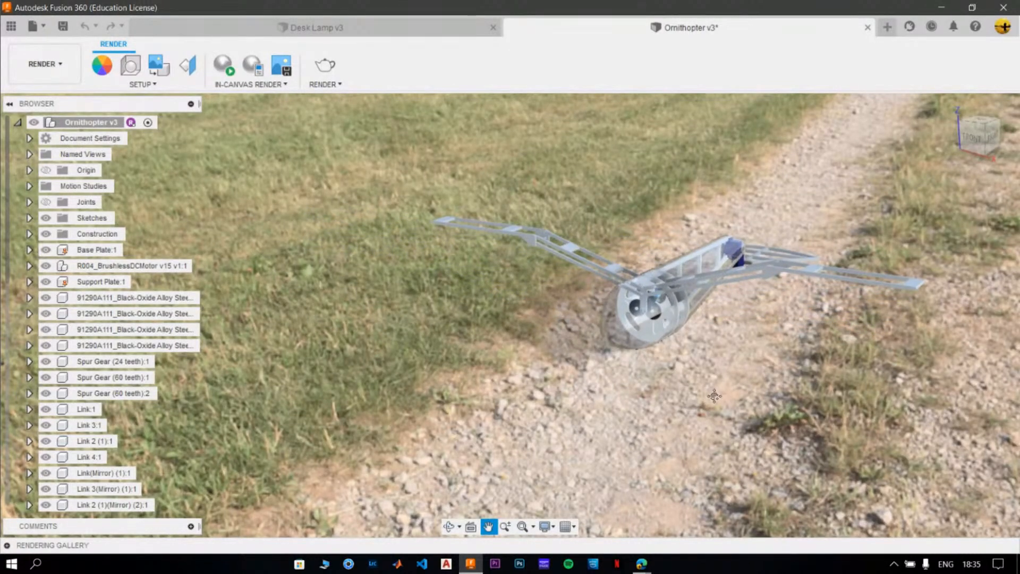
{"action": "middle_click_drag", "start_coordinate": [714, 396], "coordinate": [681, 425]}
{"action": "scroll", "coordinate": [656, 409], "scroll_direction": "down", "scroll_amount": 5}
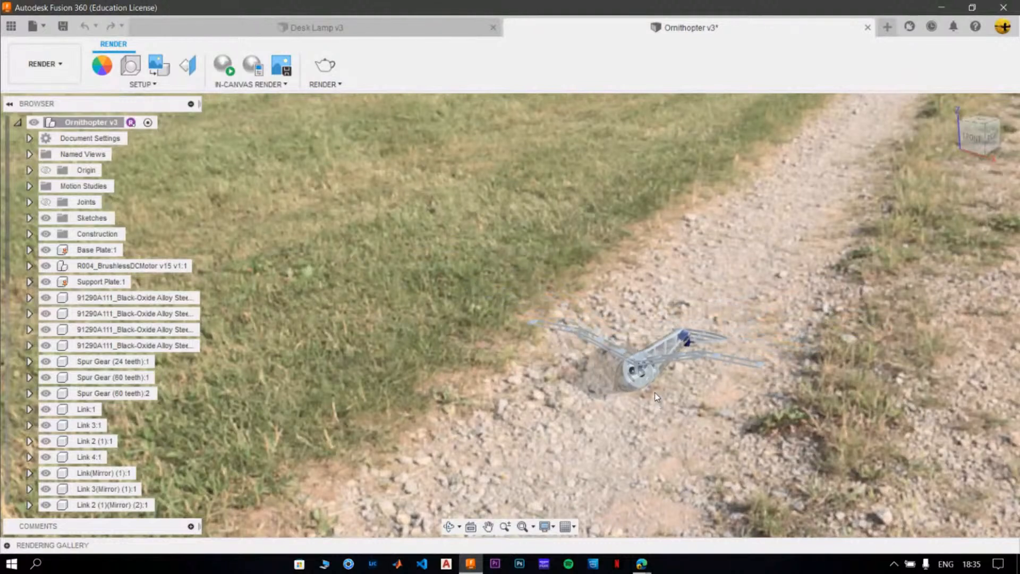
{"action": "scroll", "coordinate": [650, 383], "scroll_direction": "up", "scroll_amount": 2}
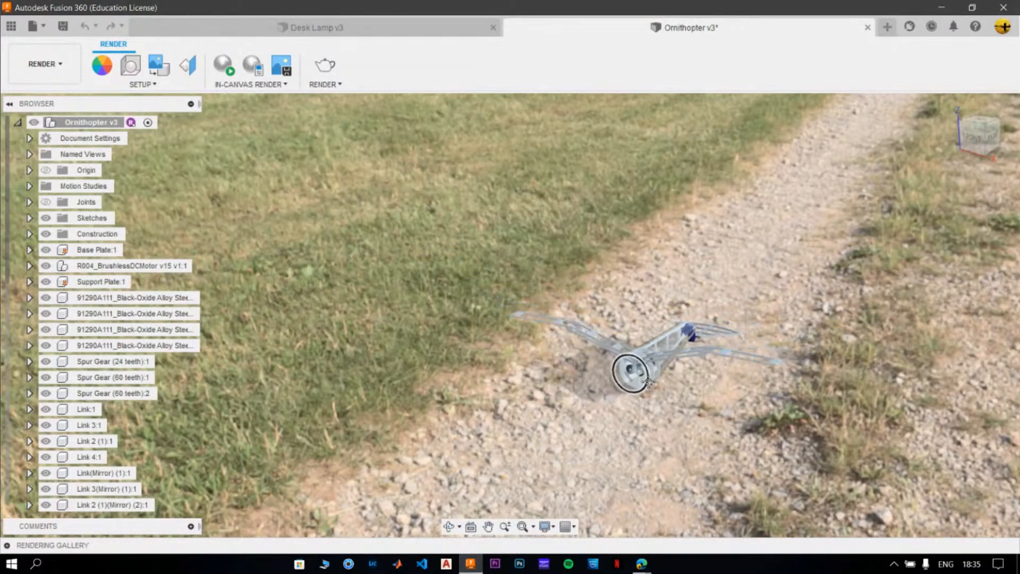
{"action": "middle_click_drag", "start_coordinate": [661, 345], "coordinate": [684, 308]}
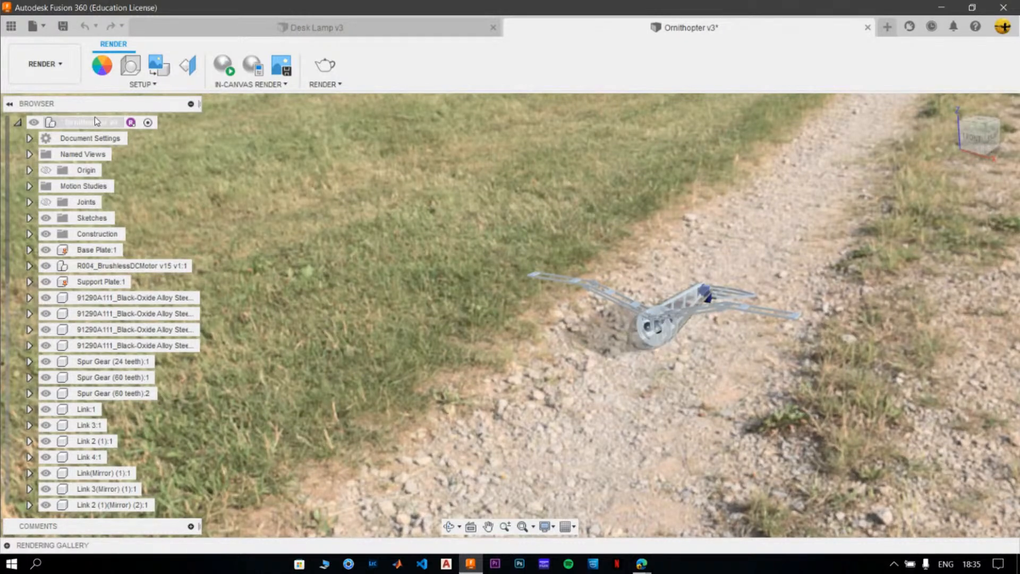
{"action": "left_click", "coordinate": [85, 122]}
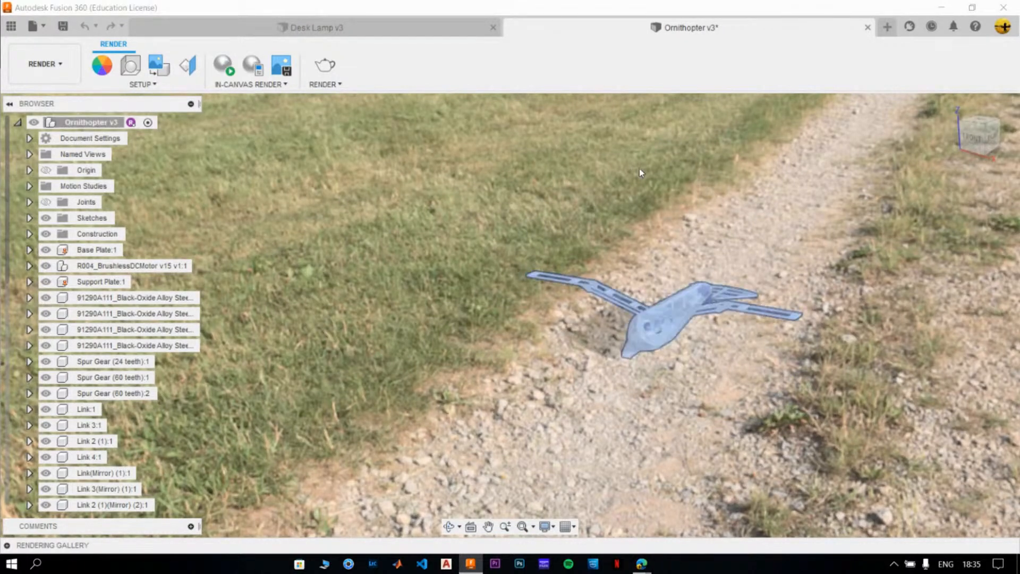
{"action": "key", "text": "m"}
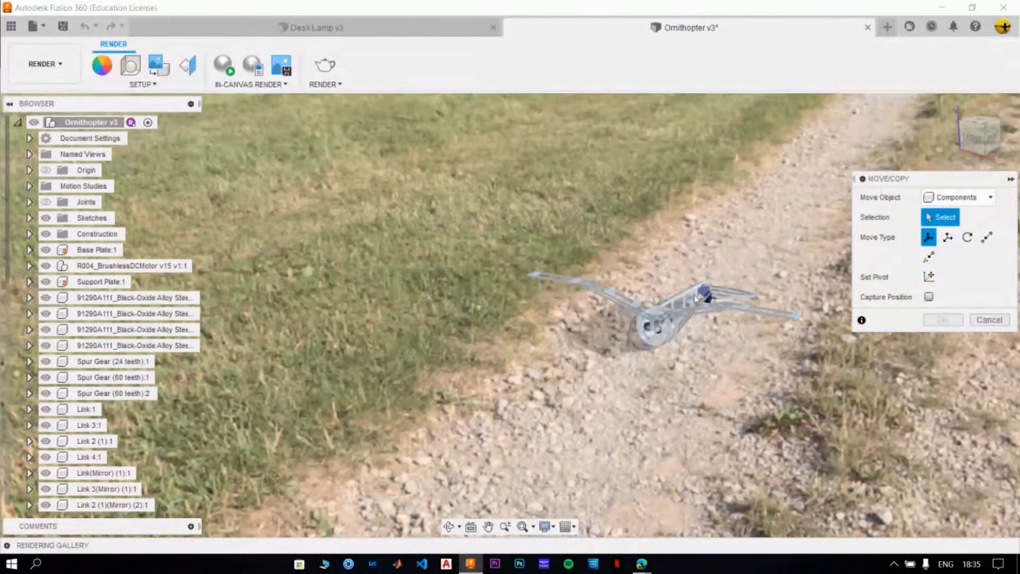
{"action": "left_click", "coordinate": [87, 123]}
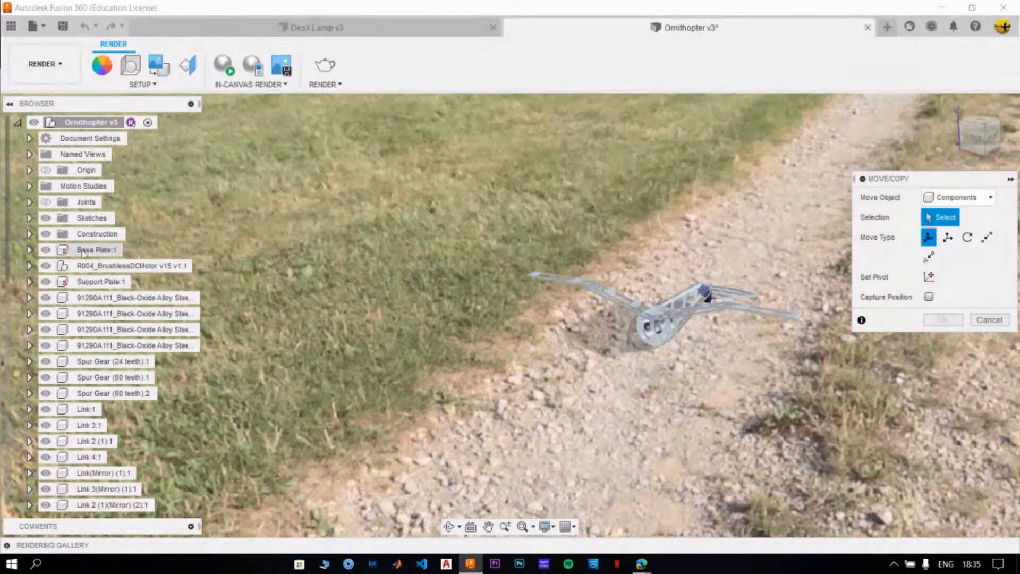
{"action": "key", "text": "Escape"}
Try to rotate all components from Base Plate through Glass end(Mirror) by -15 degrees about the Z axis with Move/Copy.
{"action": "left_click", "coordinate": [88, 251]}
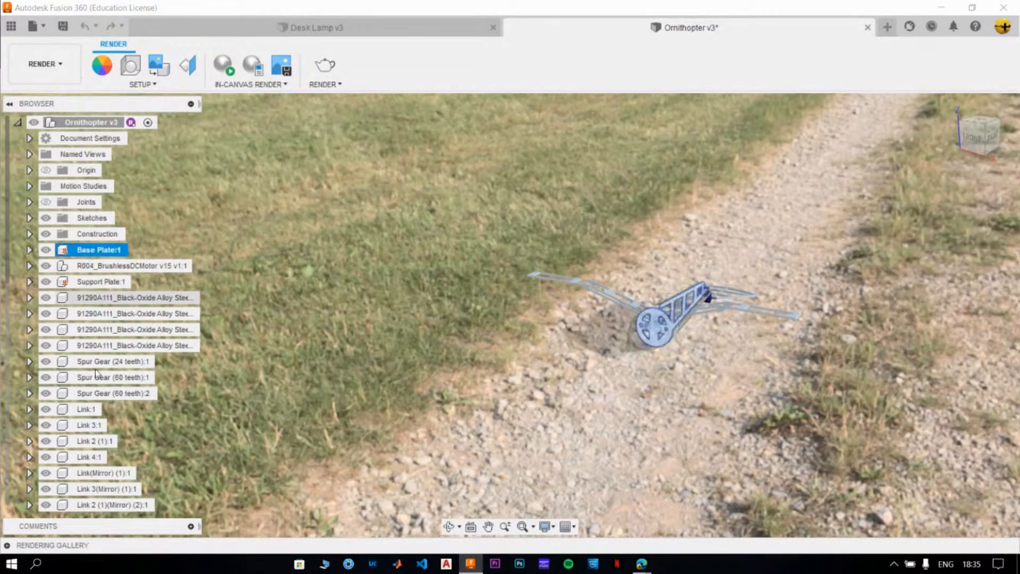
{"action": "scroll", "coordinate": [95, 472], "scroll_direction": "down", "scroll_amount": 4}
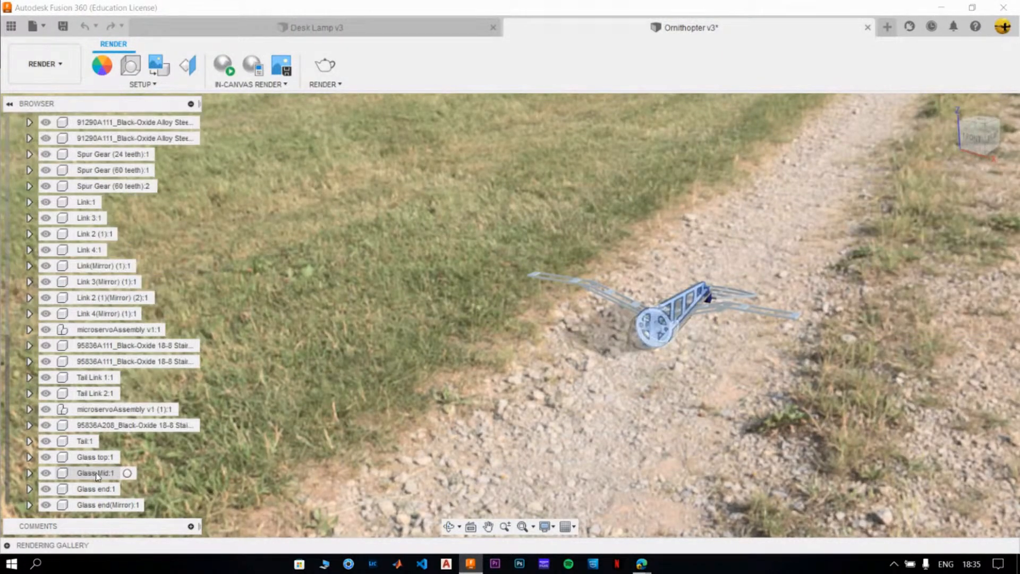
{"action": "left_click", "coordinate": [105, 505], "text": "shift"}
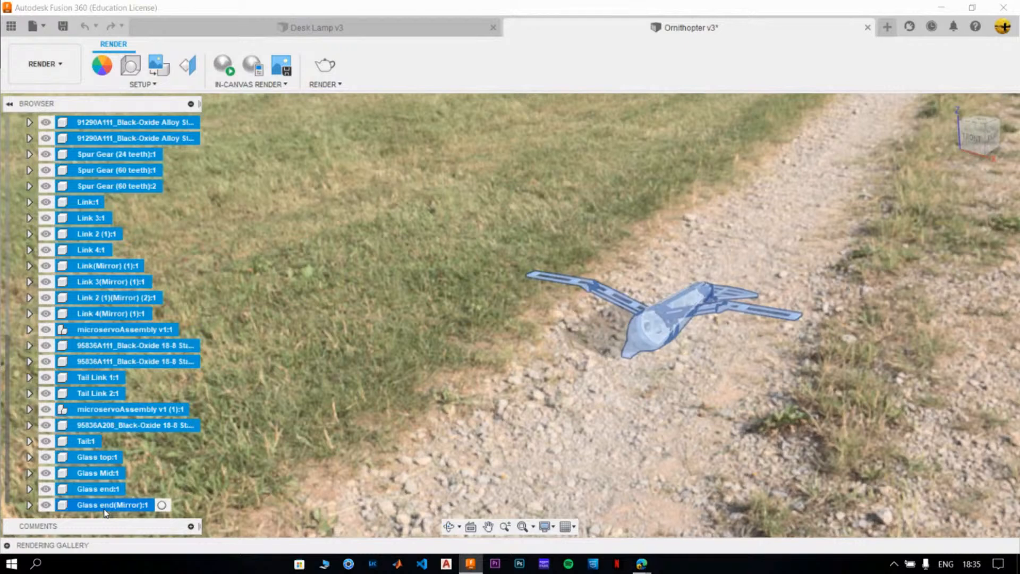
{"action": "key", "text": "m"}
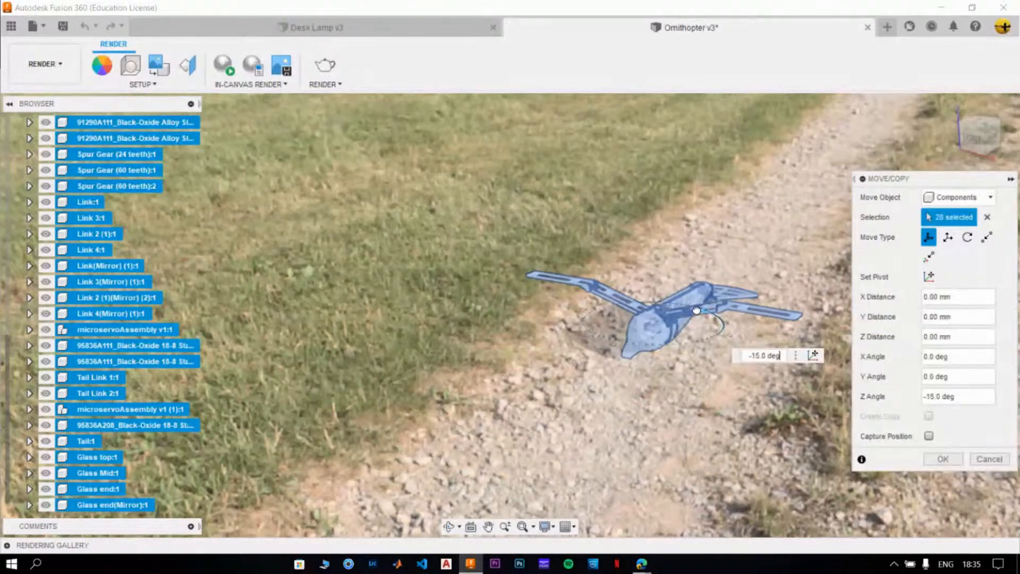
{"action": "left_click", "coordinate": [941, 459]}
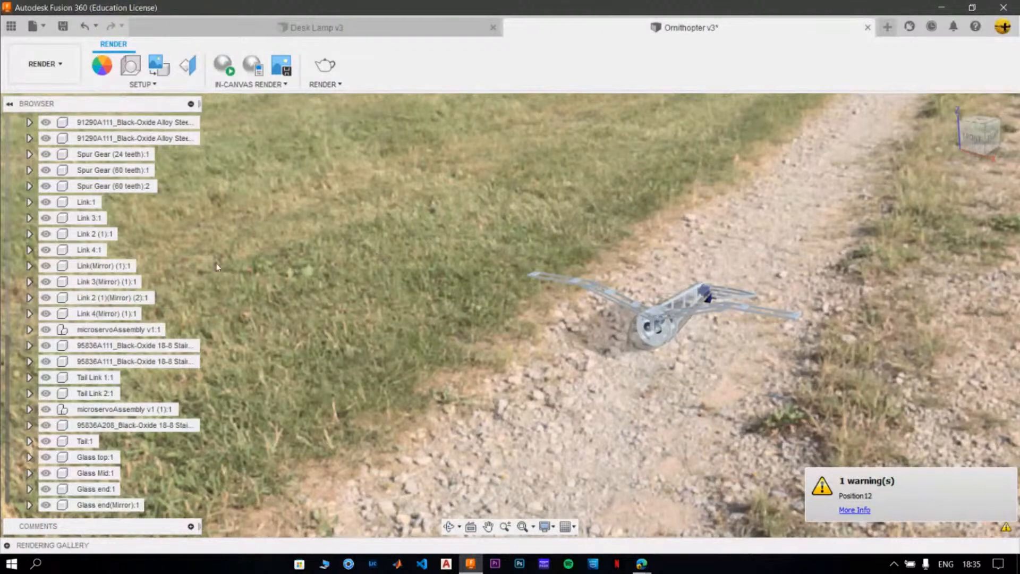
{"action": "scroll", "coordinate": [72, 378], "scroll_direction": "up", "scroll_amount": 5}
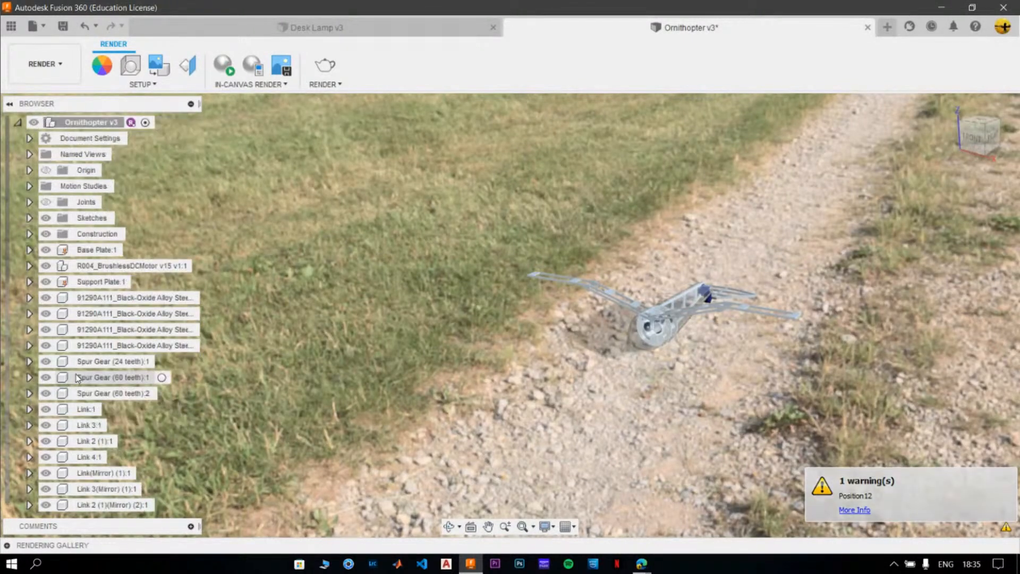
{"action": "right_click", "coordinate": [95, 251]}
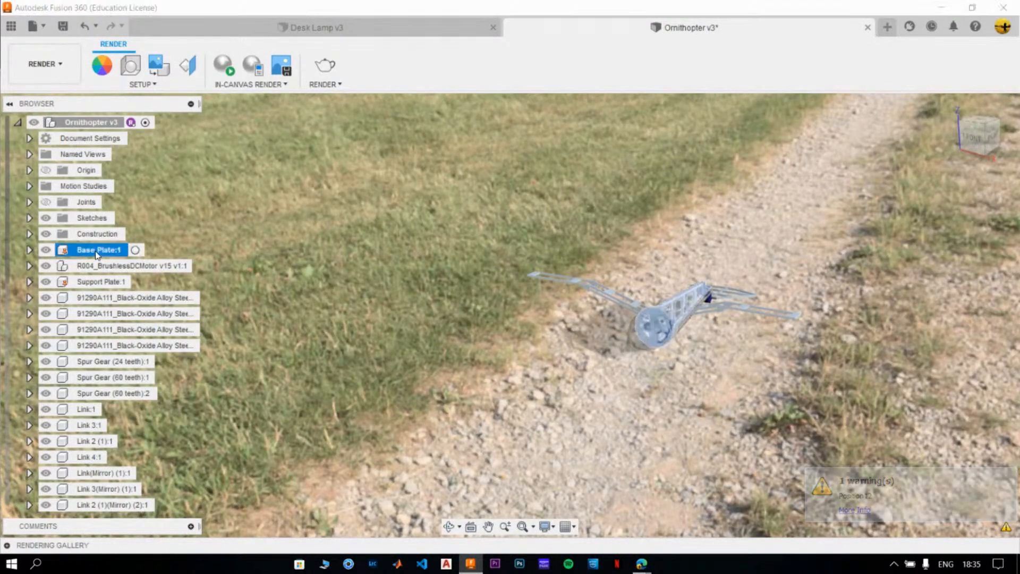
{"action": "left_click", "coordinate": [303, 227]}
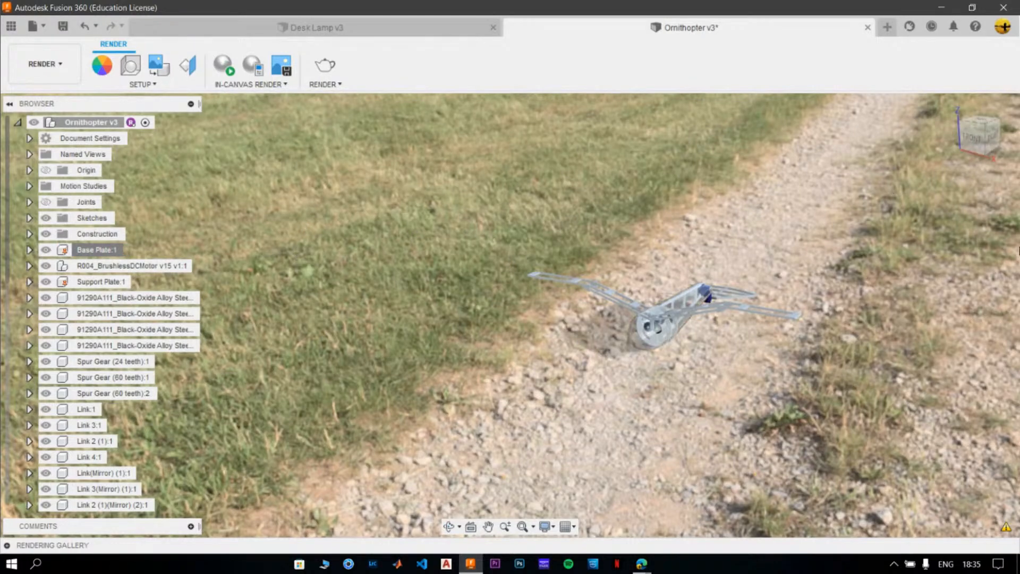
Reframe the camera to a slightly higher, closer view of the ornithopter on the gravel path.
{"action": "middle_click_drag", "start_coordinate": [876, 375], "coordinate": [859, 390], "text": "shift"}
{"action": "middle_click_drag", "start_coordinate": [647, 341], "coordinate": [707, 377]}
{"action": "scroll", "coordinate": [707, 376], "scroll_direction": "up", "scroll_amount": 3}
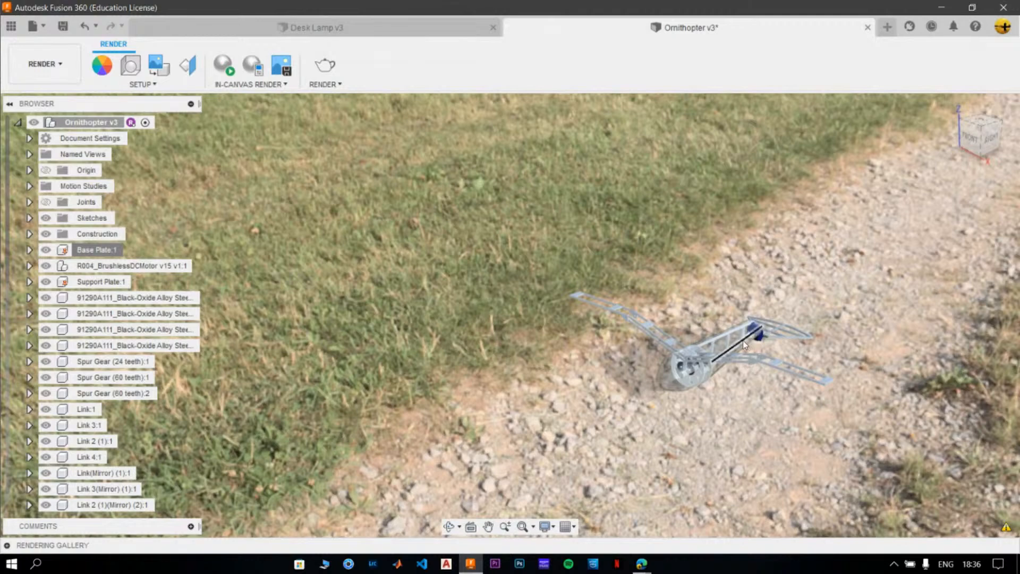
{"action": "scroll", "coordinate": [745, 340], "scroll_direction": "up", "scroll_amount": 1}
{"action": "scroll", "coordinate": [677, 364], "scroll_direction": "down", "scroll_amount": 1}
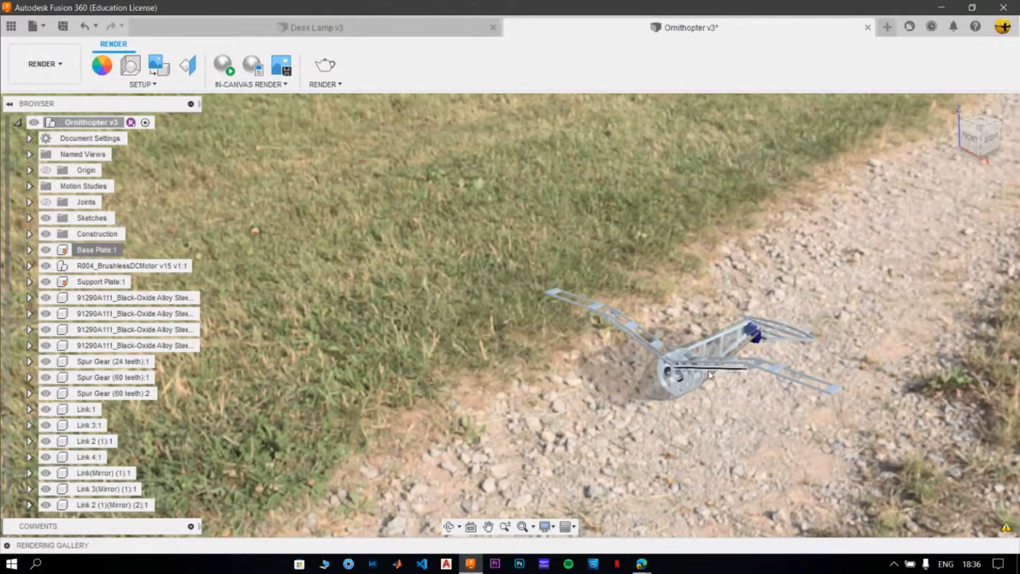
{"action": "scroll", "coordinate": [700, 376], "scroll_direction": "up", "scroll_amount": 2}
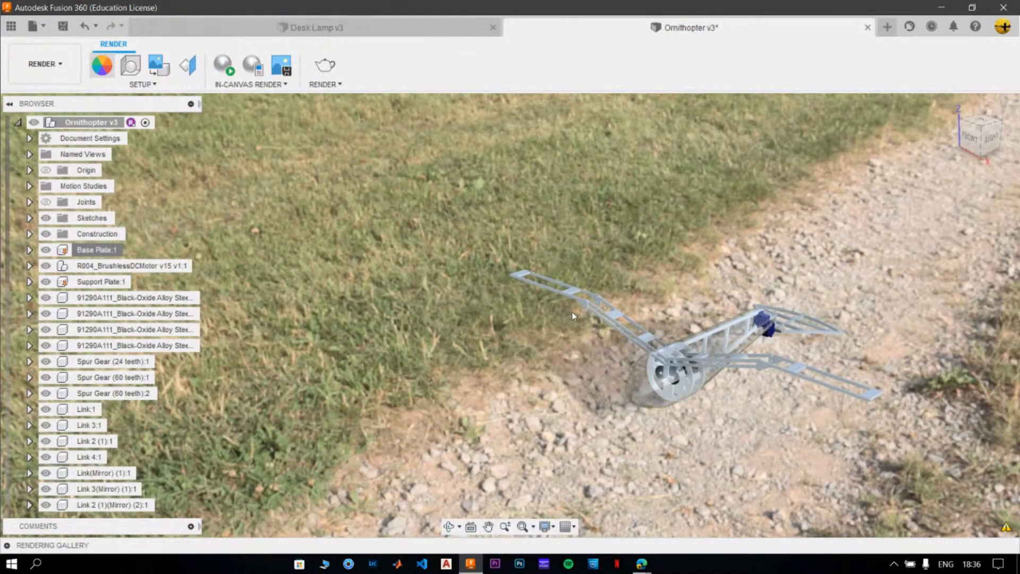
Edit the ABS (White) appearance in the design and darken its color to near-black.
{"action": "key", "text": "a"}
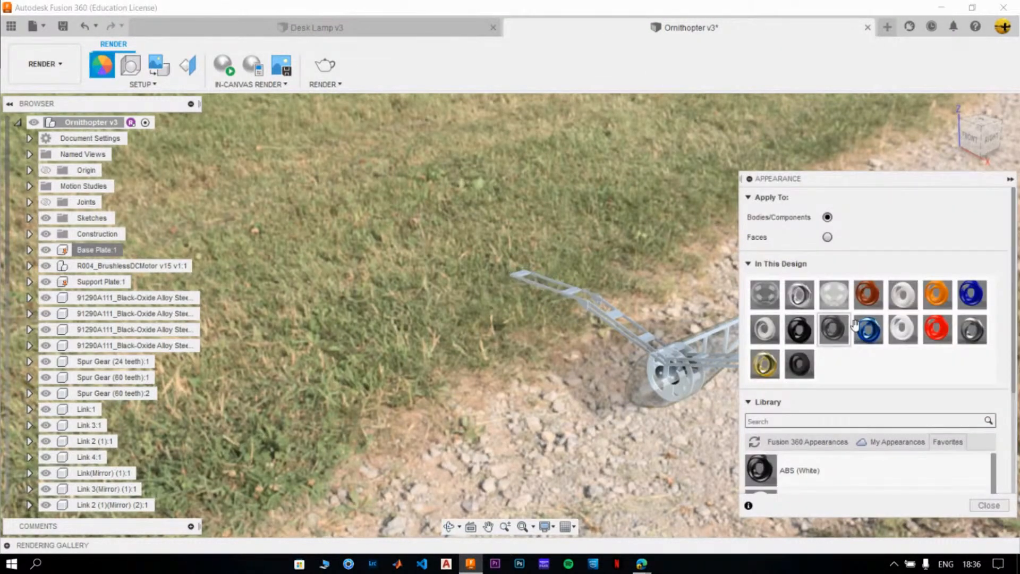
{"action": "right_click", "coordinate": [909, 302]}
{"action": "left_click", "coordinate": [926, 312]}
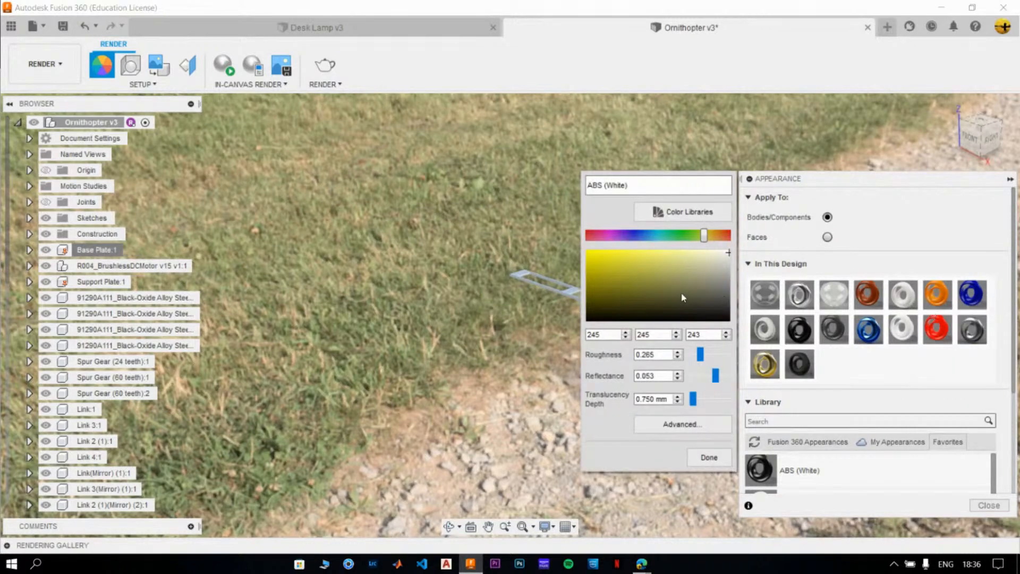
{"action": "left_click", "coordinate": [727, 305]}
{"action": "left_click", "coordinate": [715, 462]}
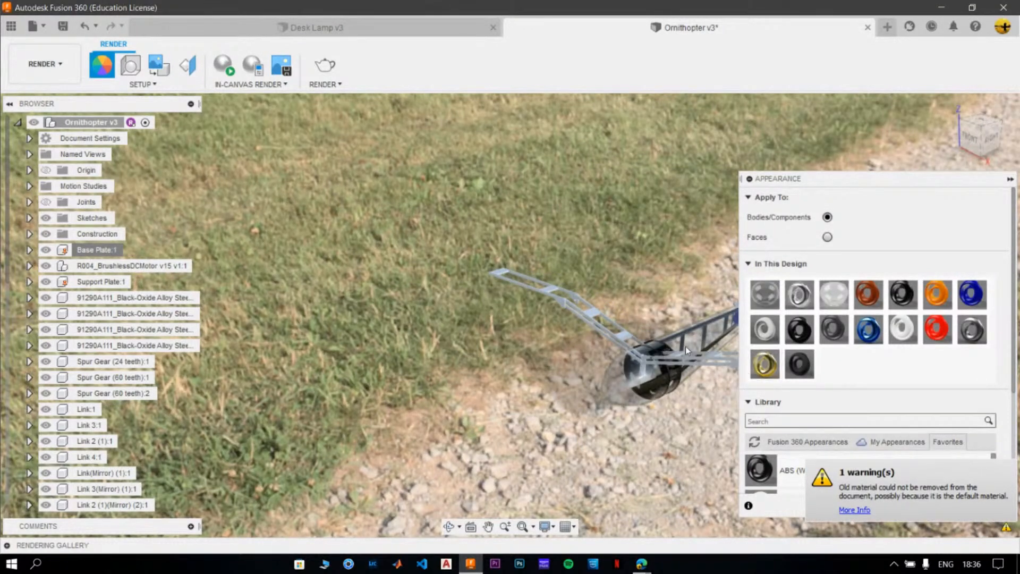
Change the Powder Coat - Rough (Grey) appearance to black with RGB 0, 0, 0 and finish editing appearances.
{"action": "double_click", "coordinate": [786, 327]}
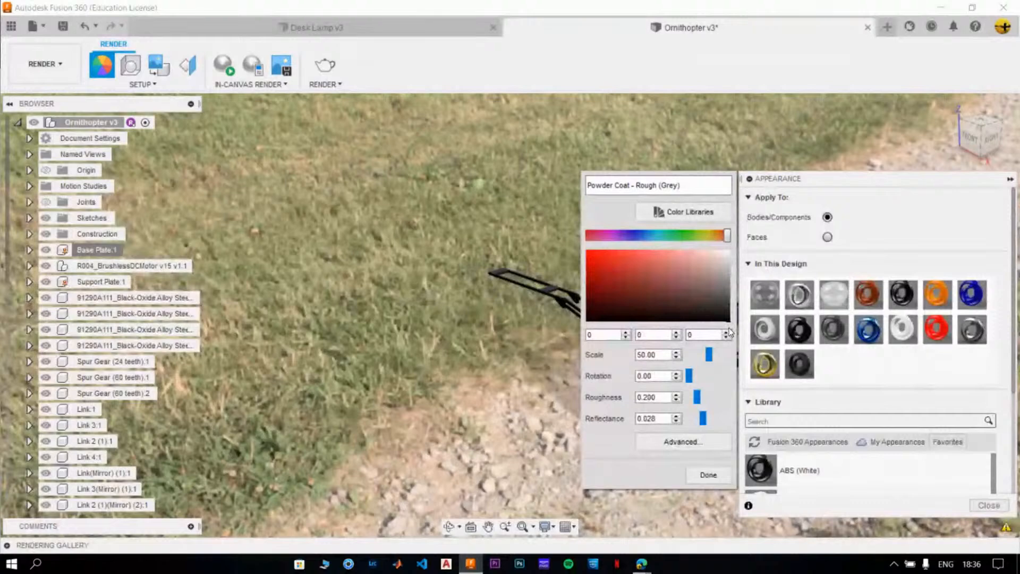
{"action": "left_click", "coordinate": [708, 475]}
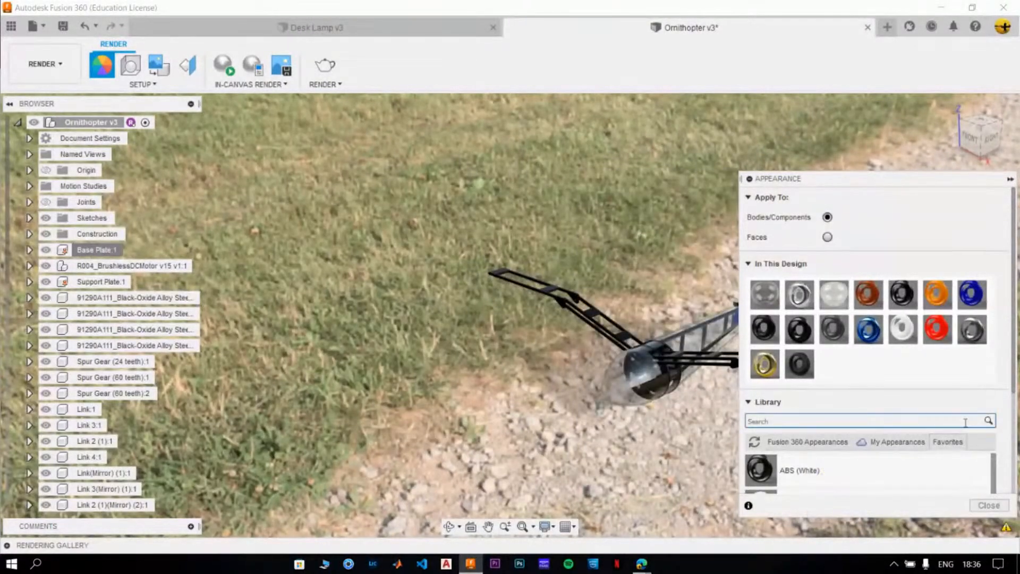
{"action": "left_click", "coordinate": [1001, 506]}
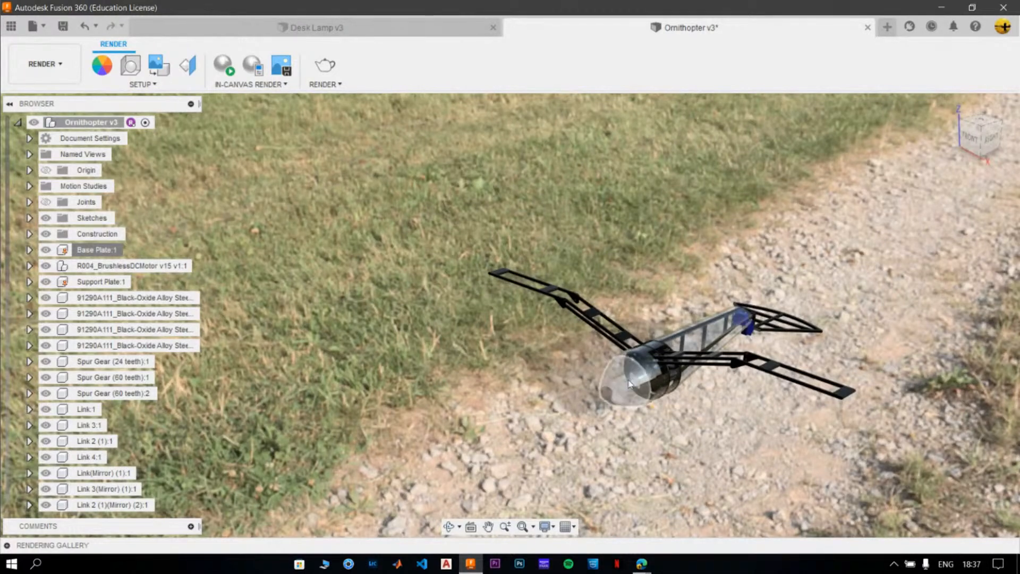
Set the roughness of the Glass (Clear) appearance in the design to about 0.367 and finish editing appearances.
{"action": "scroll", "coordinate": [1009, 433], "scroll_direction": "up", "scroll_amount": 2}
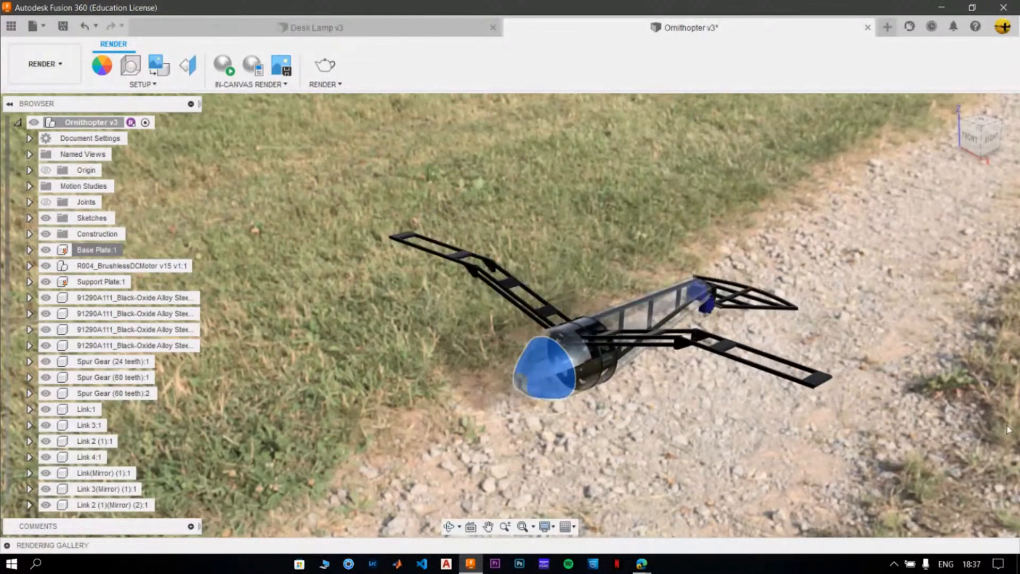
{"action": "scroll", "coordinate": [855, 407], "scroll_direction": "down", "scroll_amount": 2}
{"action": "scroll", "coordinate": [855, 407], "scroll_direction": "down", "scroll_amount": 1}
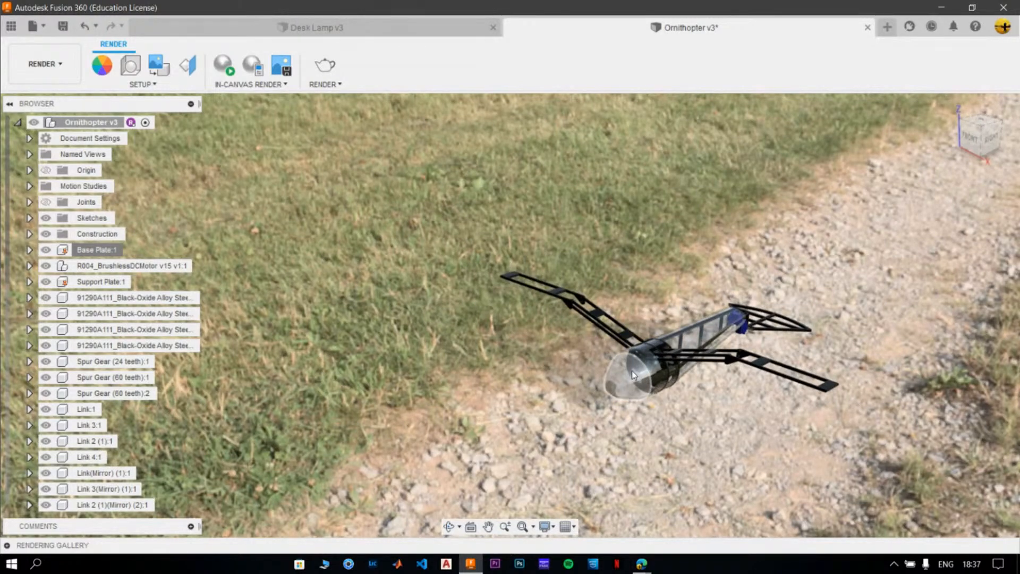
{"action": "left_click", "coordinate": [102, 65]}
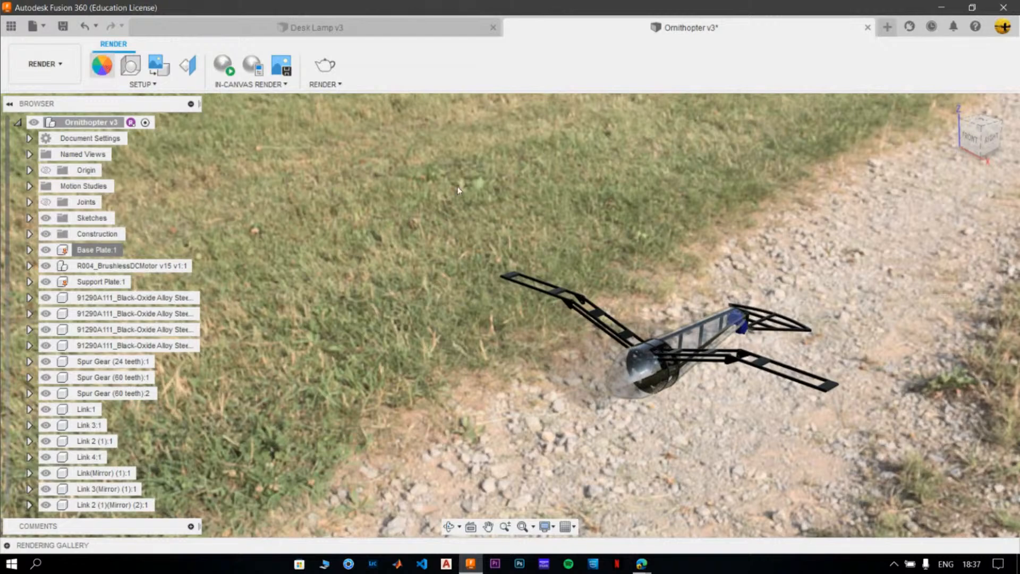
{"action": "left_click", "coordinate": [101, 66]}
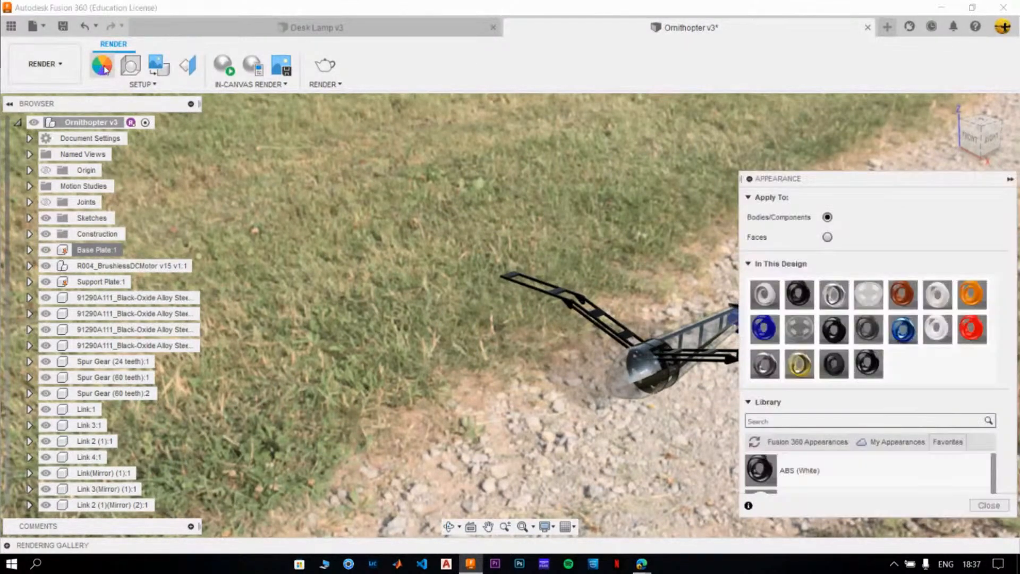
{"action": "right_click", "coordinate": [809, 328]}
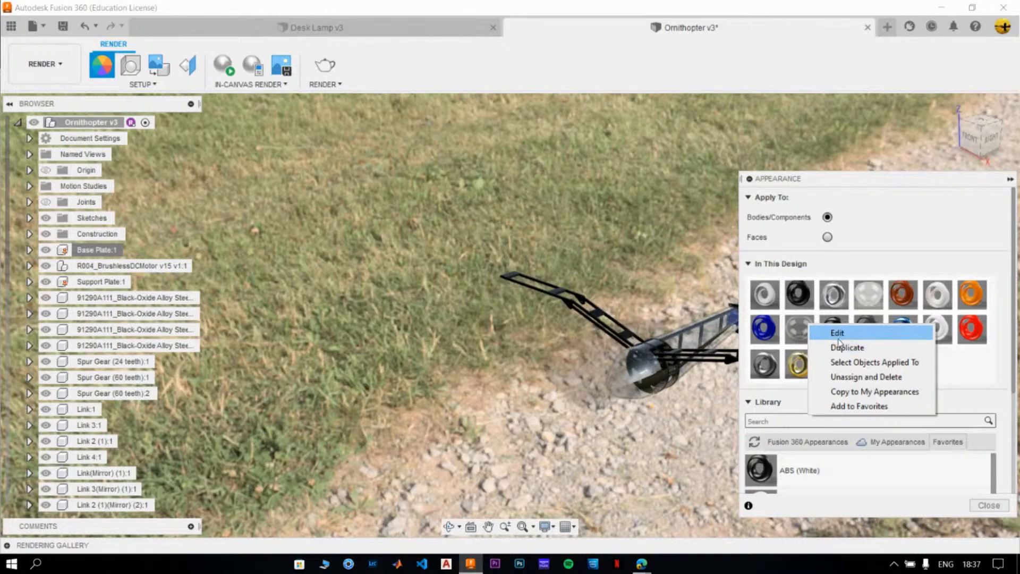
{"action": "left_click", "coordinate": [818, 333]}
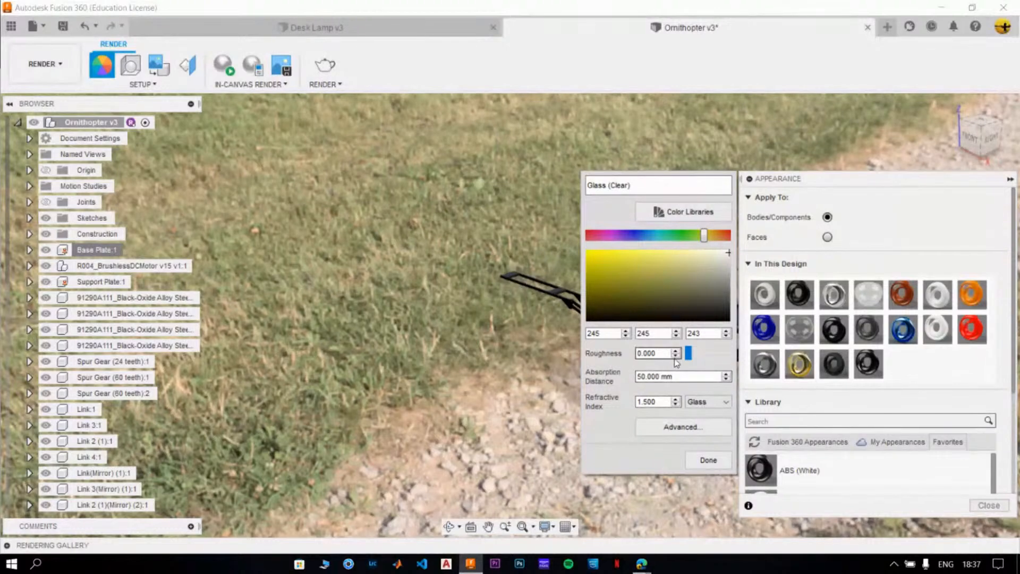
{"action": "left_click_drag", "start_coordinate": [702, 354], "coordinate": [705, 354]}
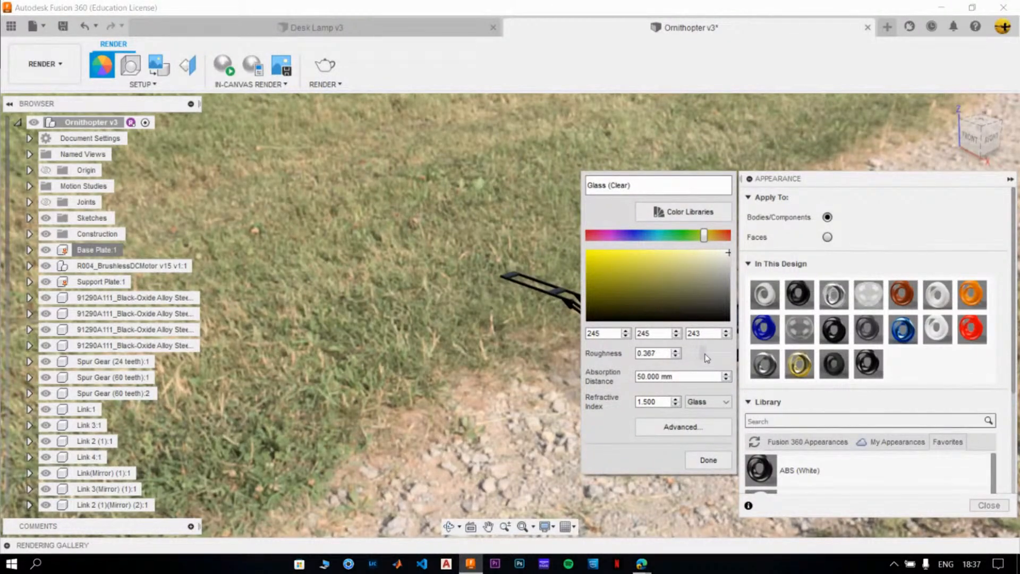
{"action": "left_click", "coordinate": [709, 460]}
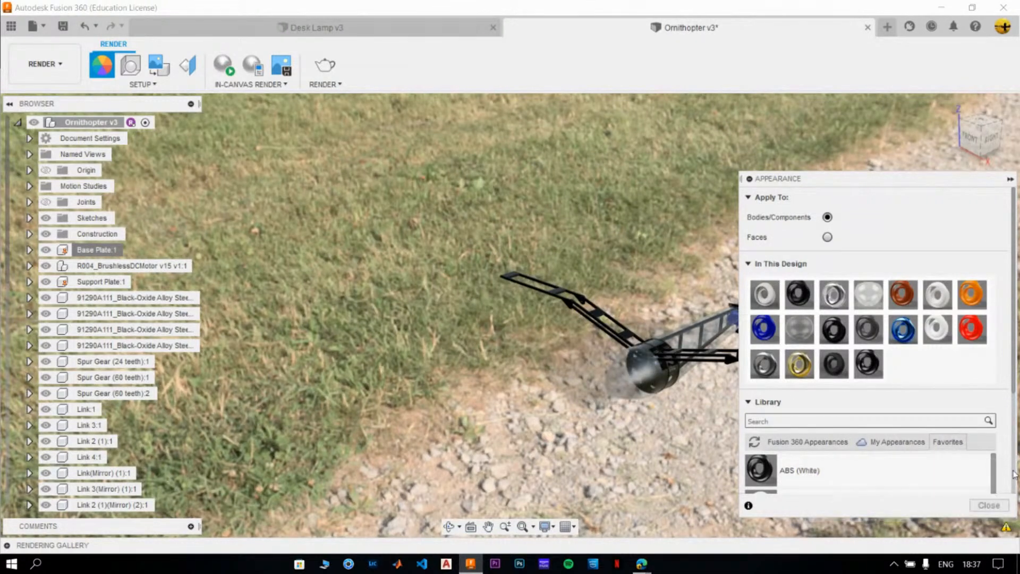
{"action": "left_click", "coordinate": [985, 505]}
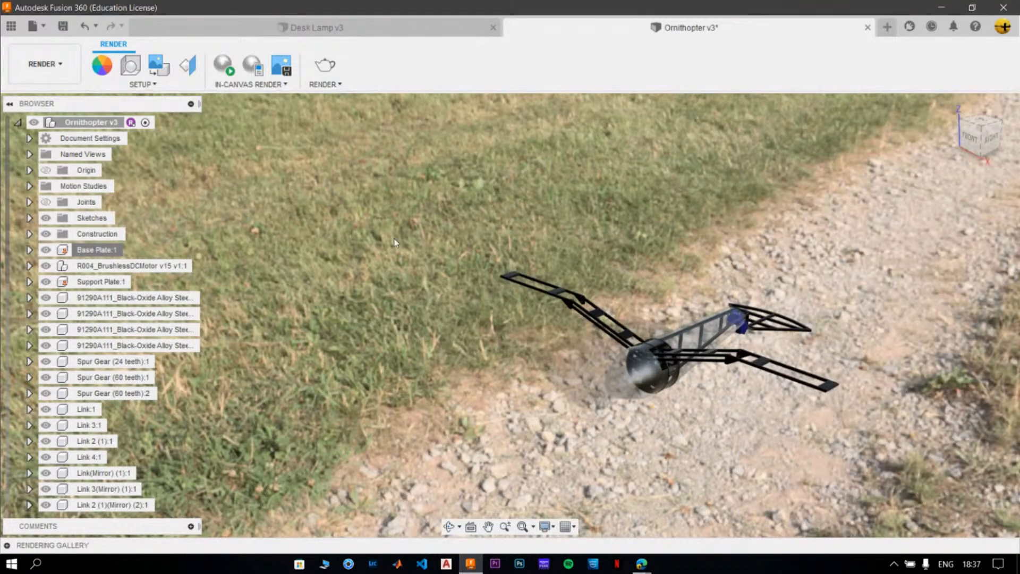
Reframe the ornithopter so it sits where the gravel path meets the grass, slightly nearer the grass.
{"action": "middle_click_drag", "start_coordinate": [817, 399], "coordinate": [625, 403]}
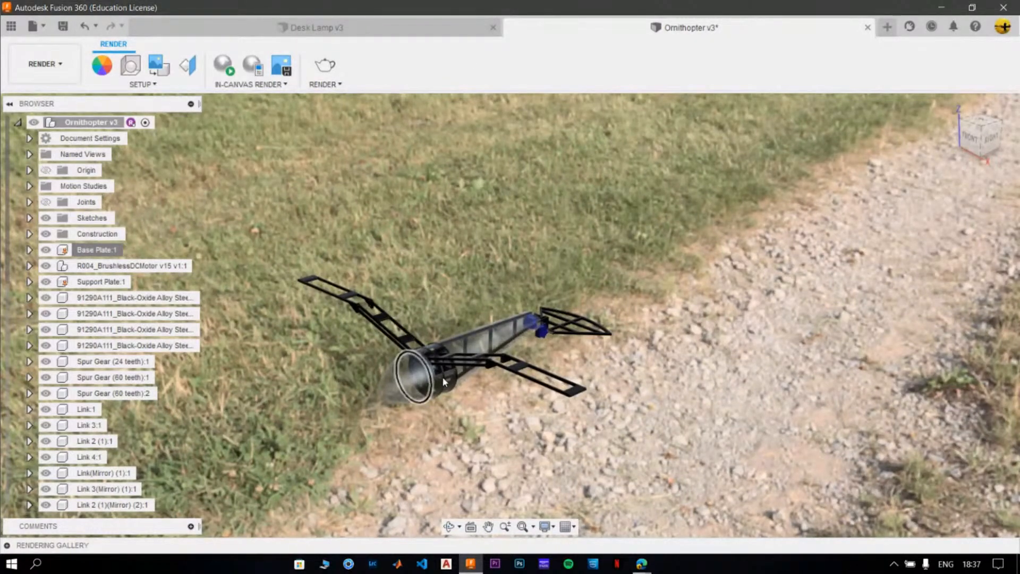
{"action": "middle_click_drag", "start_coordinate": [446, 353], "coordinate": [679, 349]}
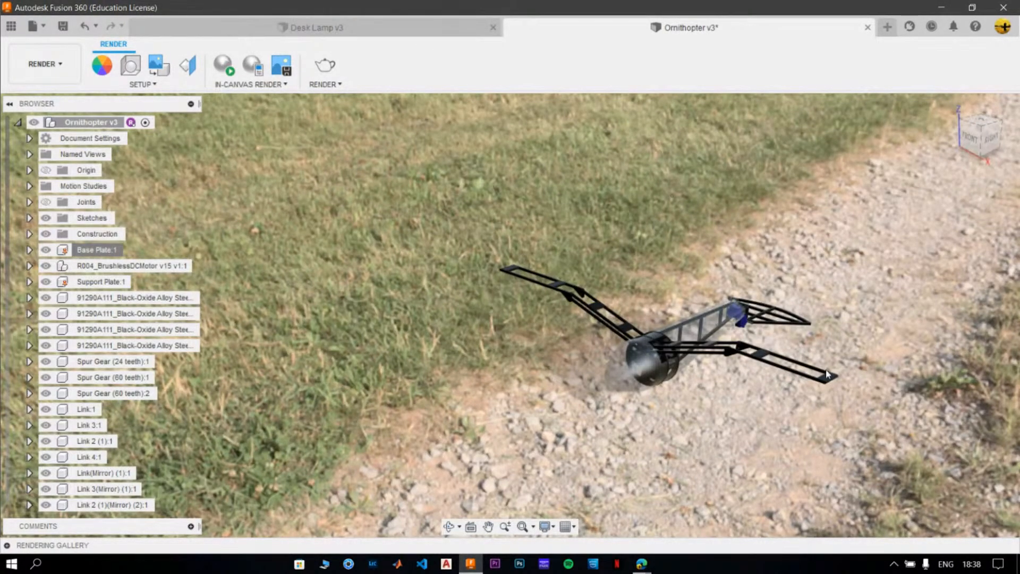
{"action": "middle_click_drag", "start_coordinate": [603, 352], "coordinate": [414, 365]}
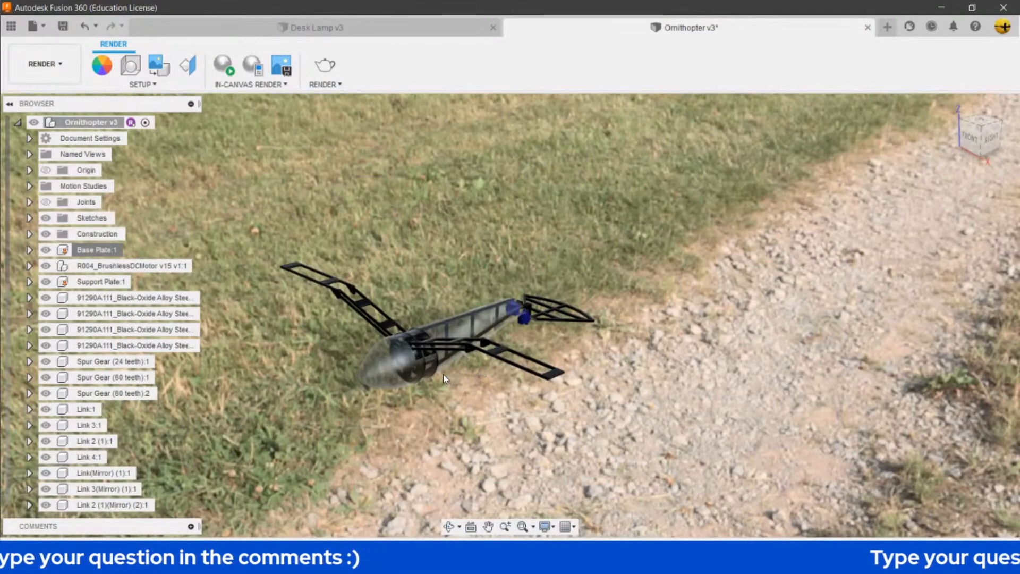
{"action": "middle_click_drag", "start_coordinate": [446, 376], "coordinate": [626, 355]}
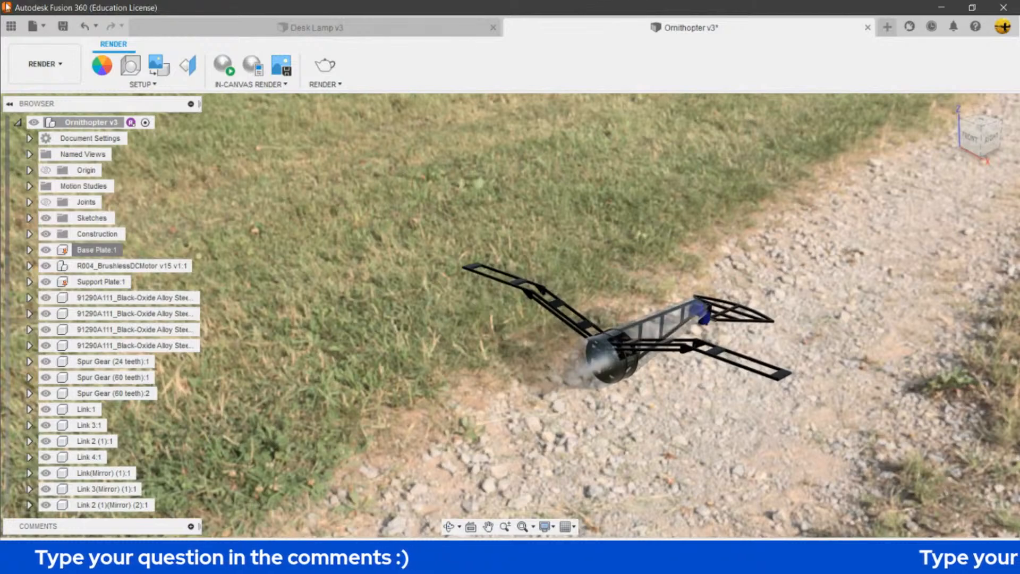
Preview the scene with an in-canvas render, pausing and stopping it after about 18 iterations.
{"action": "left_click", "coordinate": [230, 67]}
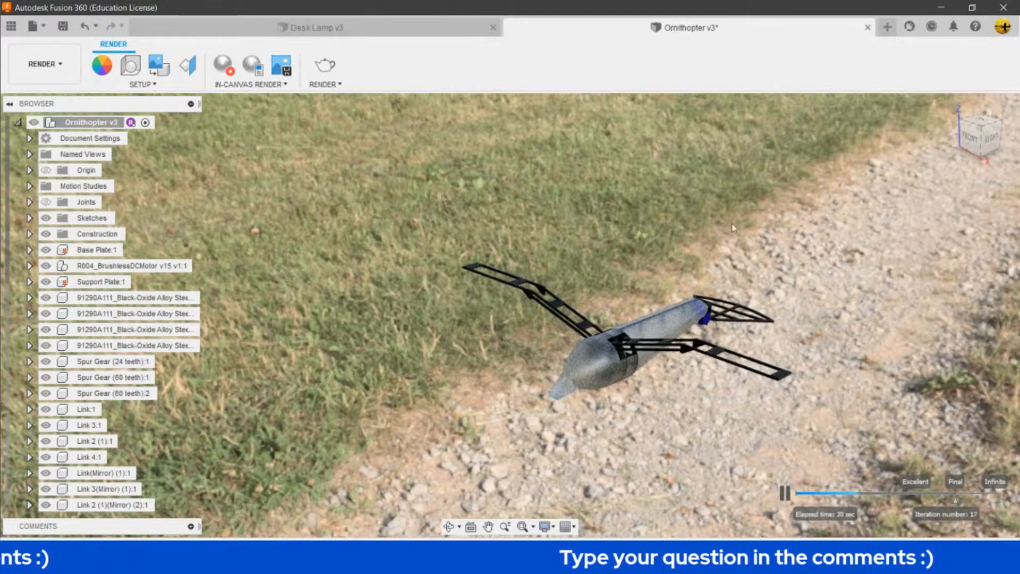
{"action": "left_click", "coordinate": [785, 493]}
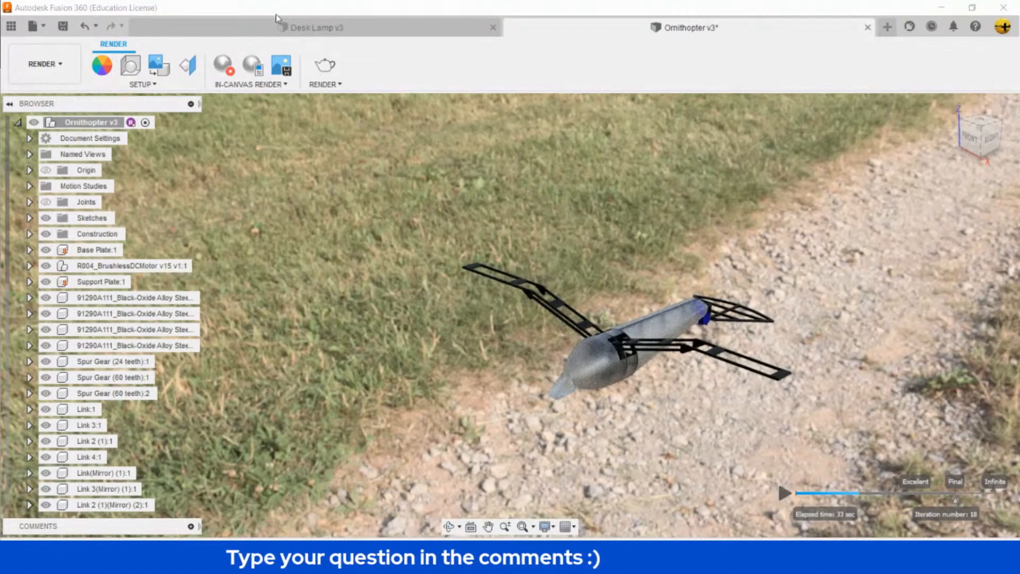
{"action": "left_click", "coordinate": [222, 71]}
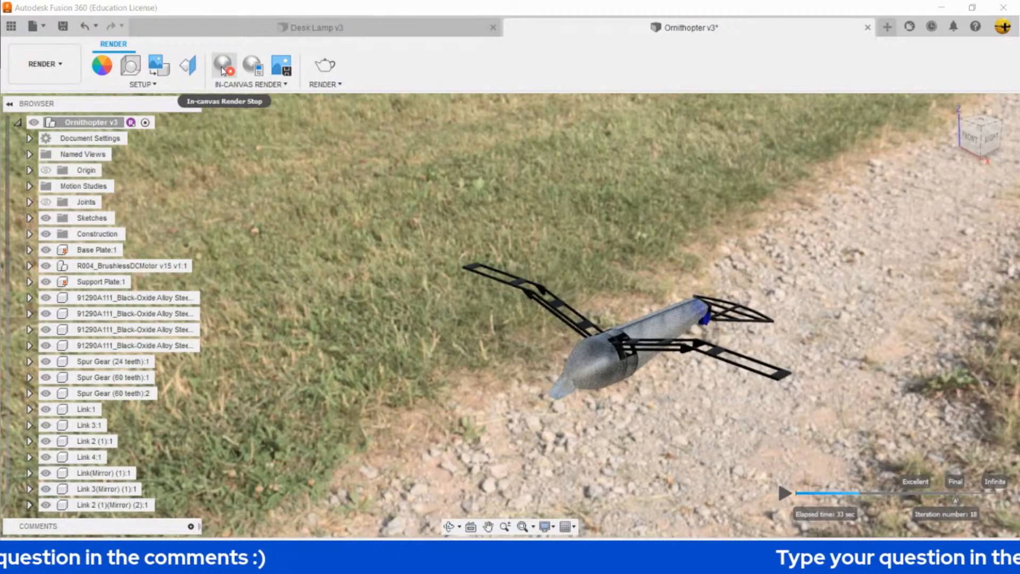
Submit a cloud render at print size 8.5x11" 300PPI with Final quality and close the render settings.
{"action": "left_click", "coordinate": [325, 66]}
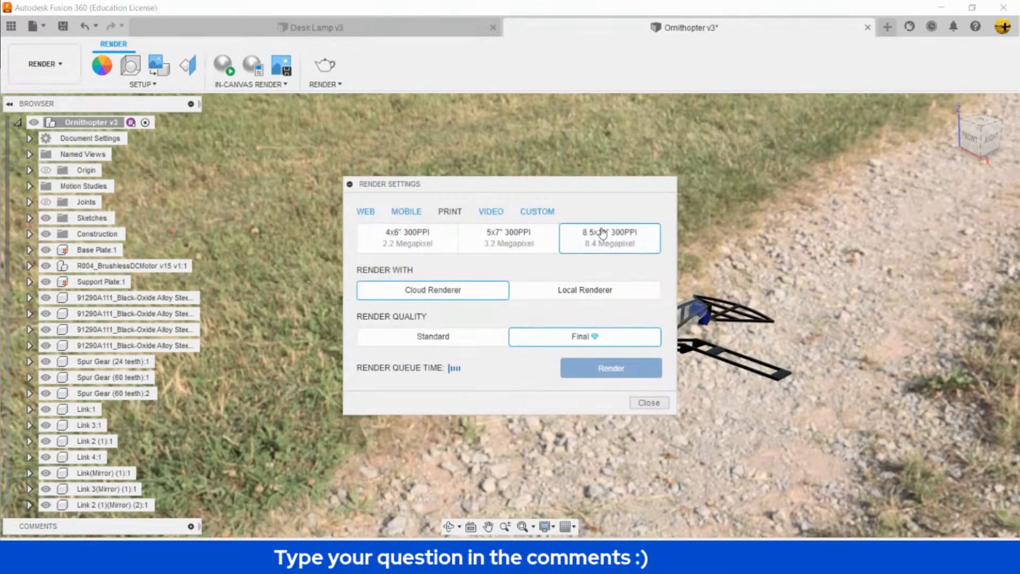
{"action": "left_click", "coordinate": [622, 425]}
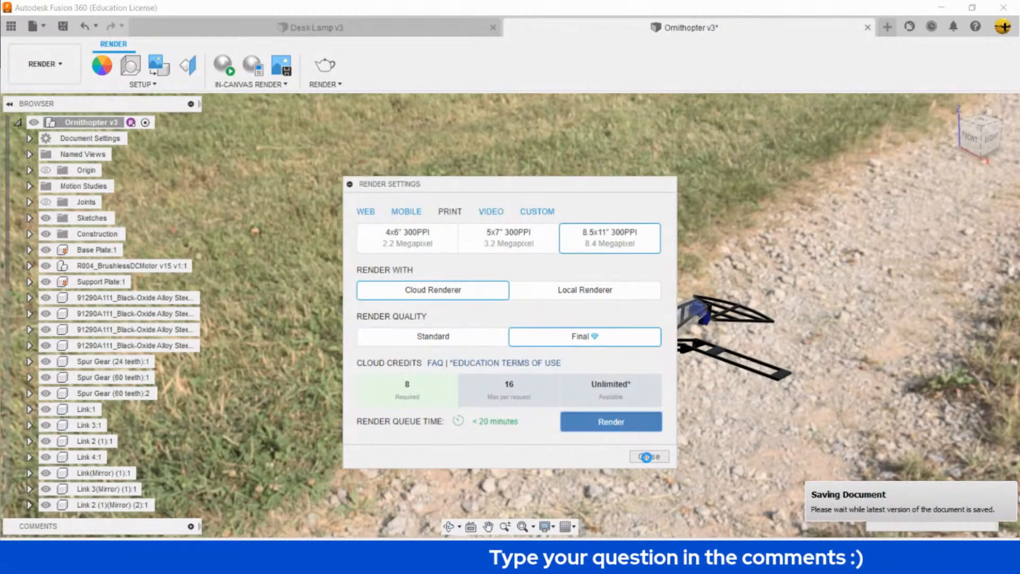
{"action": "left_click", "coordinate": [646, 457]}
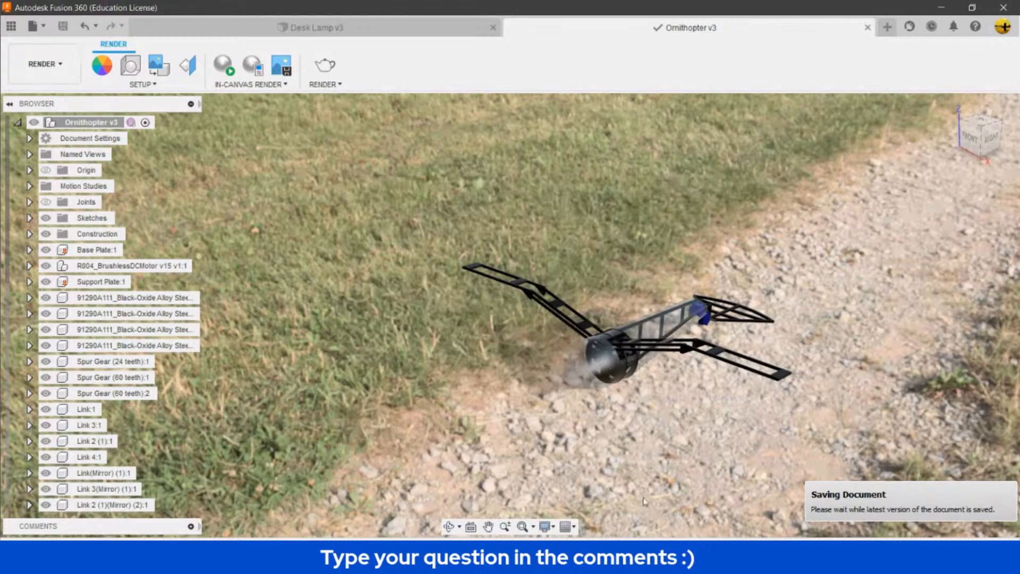
Switch to the StreamYard studio in the browser and stop sharing the screen.
{"action": "mouse_move", "coordinate": [644, 557]}
{"action": "left_click", "coordinate": [613, 525]}
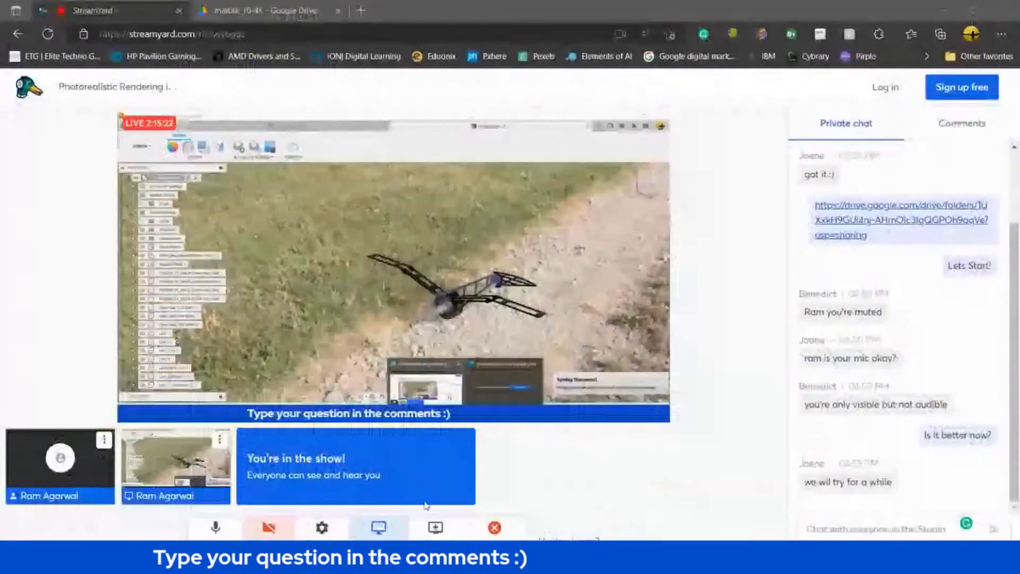
{"action": "left_click", "coordinate": [366, 530]}
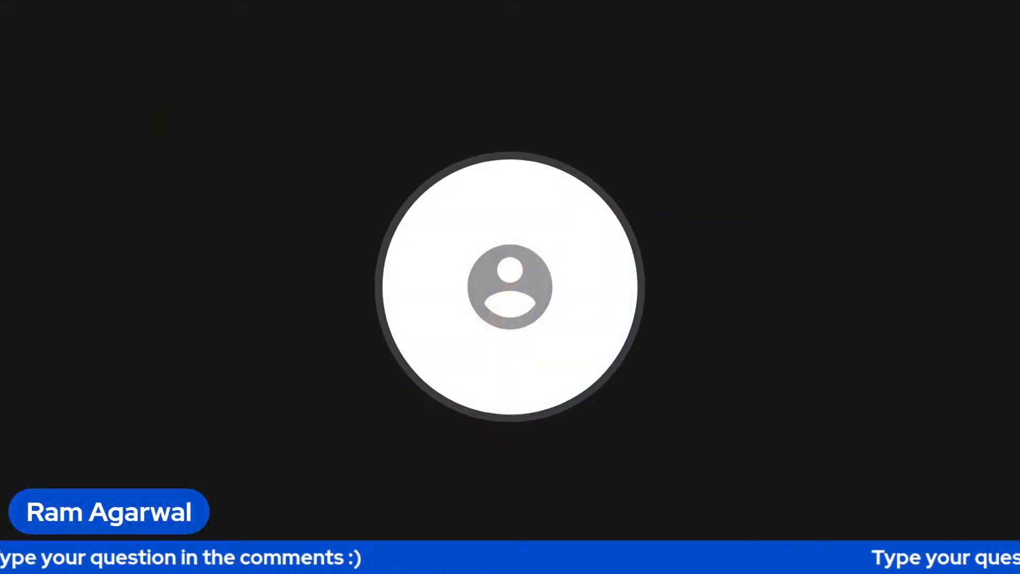